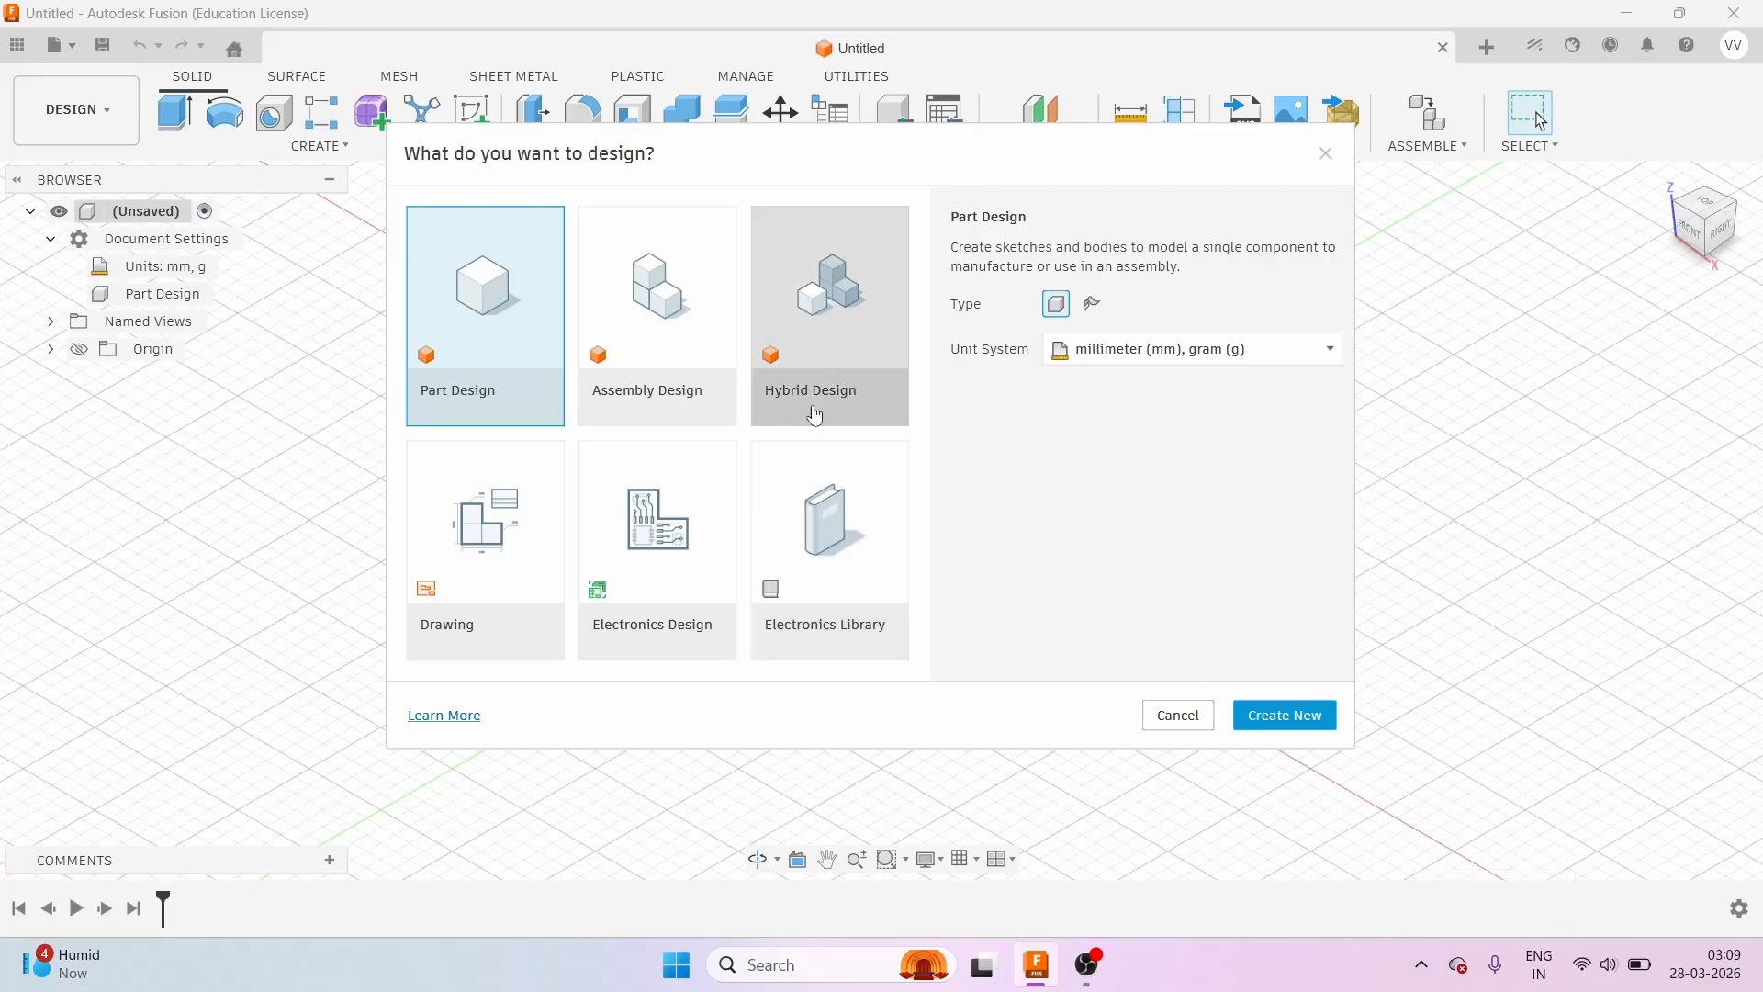
Create a new Hybrid Design in millimetres and start a sketch on the horizontal XY plane, viewed from the top.
click(880, 354)
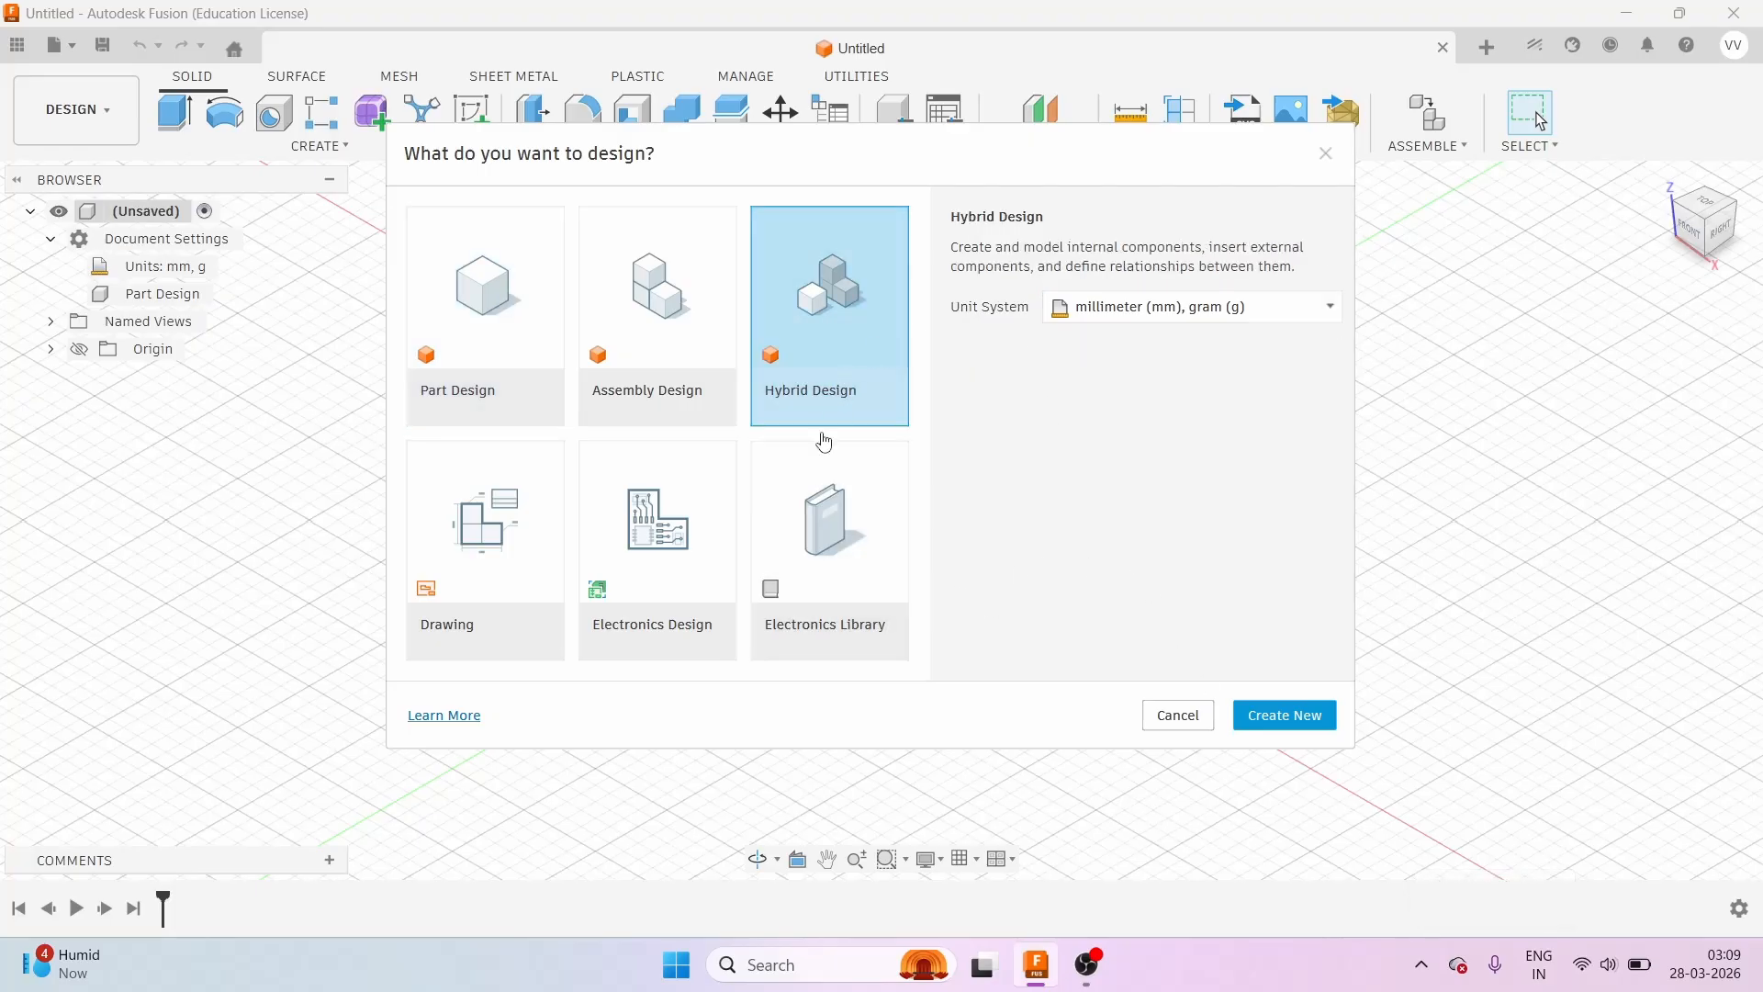
click(1290, 716)
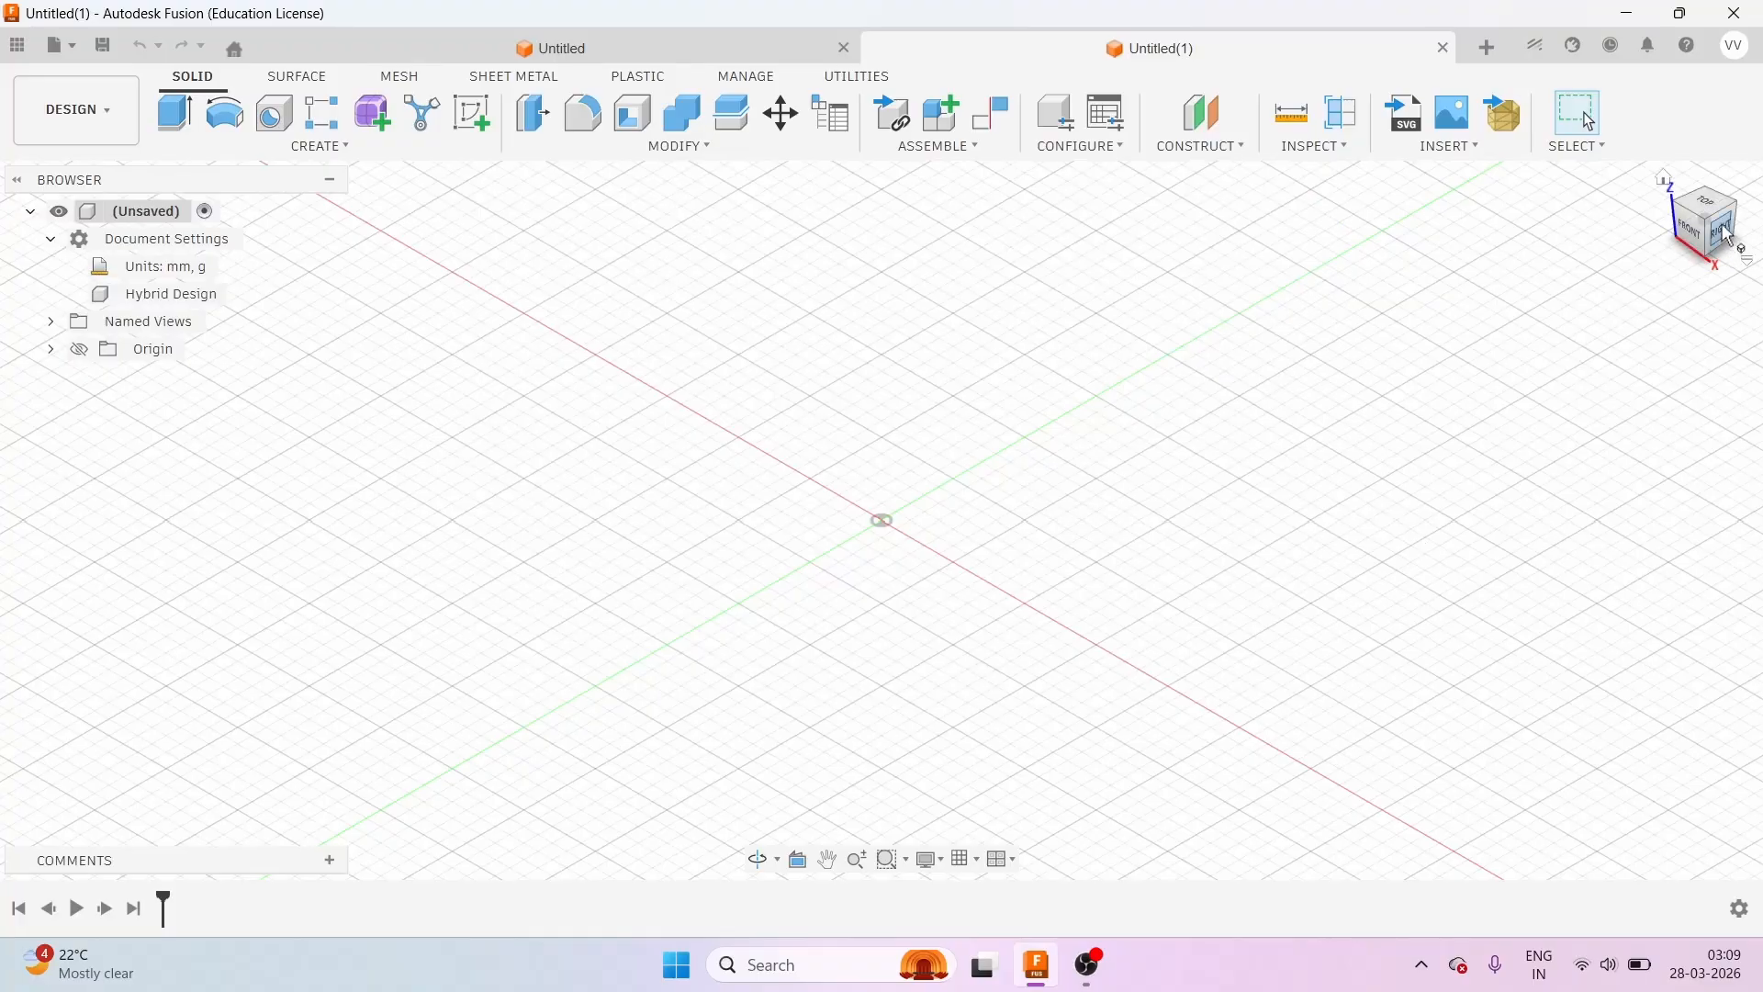
drag(1720, 223, 1714, 287)
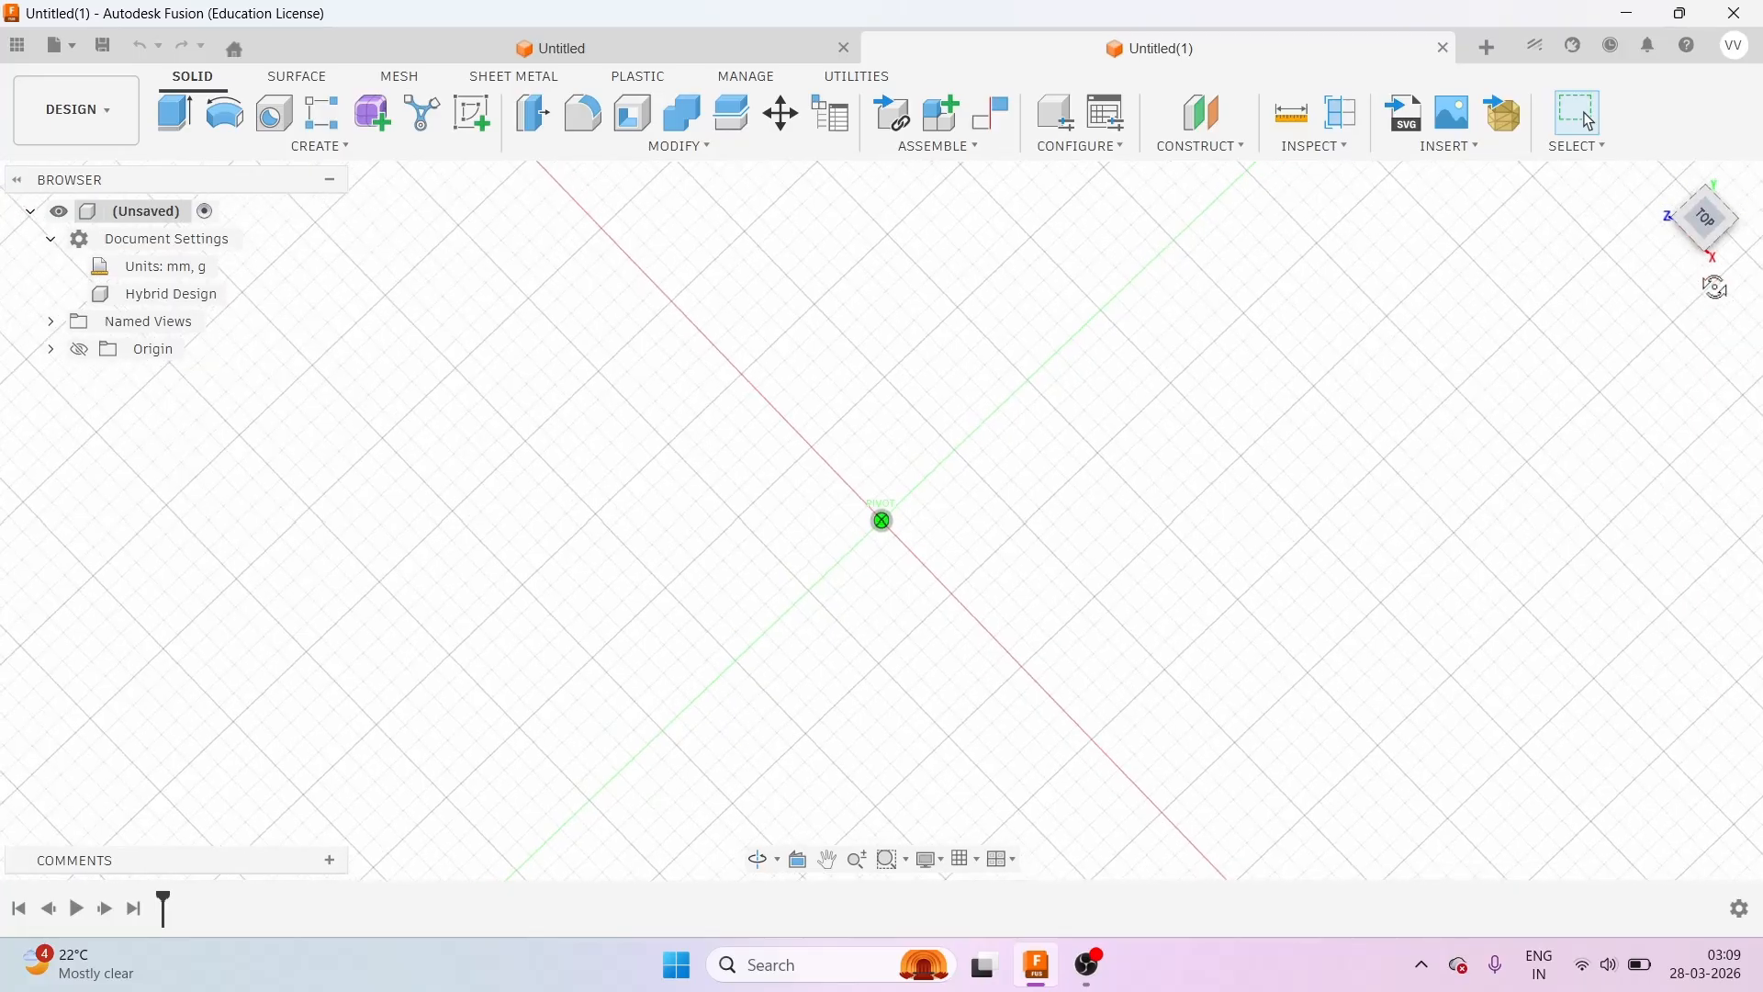
click(1713, 234)
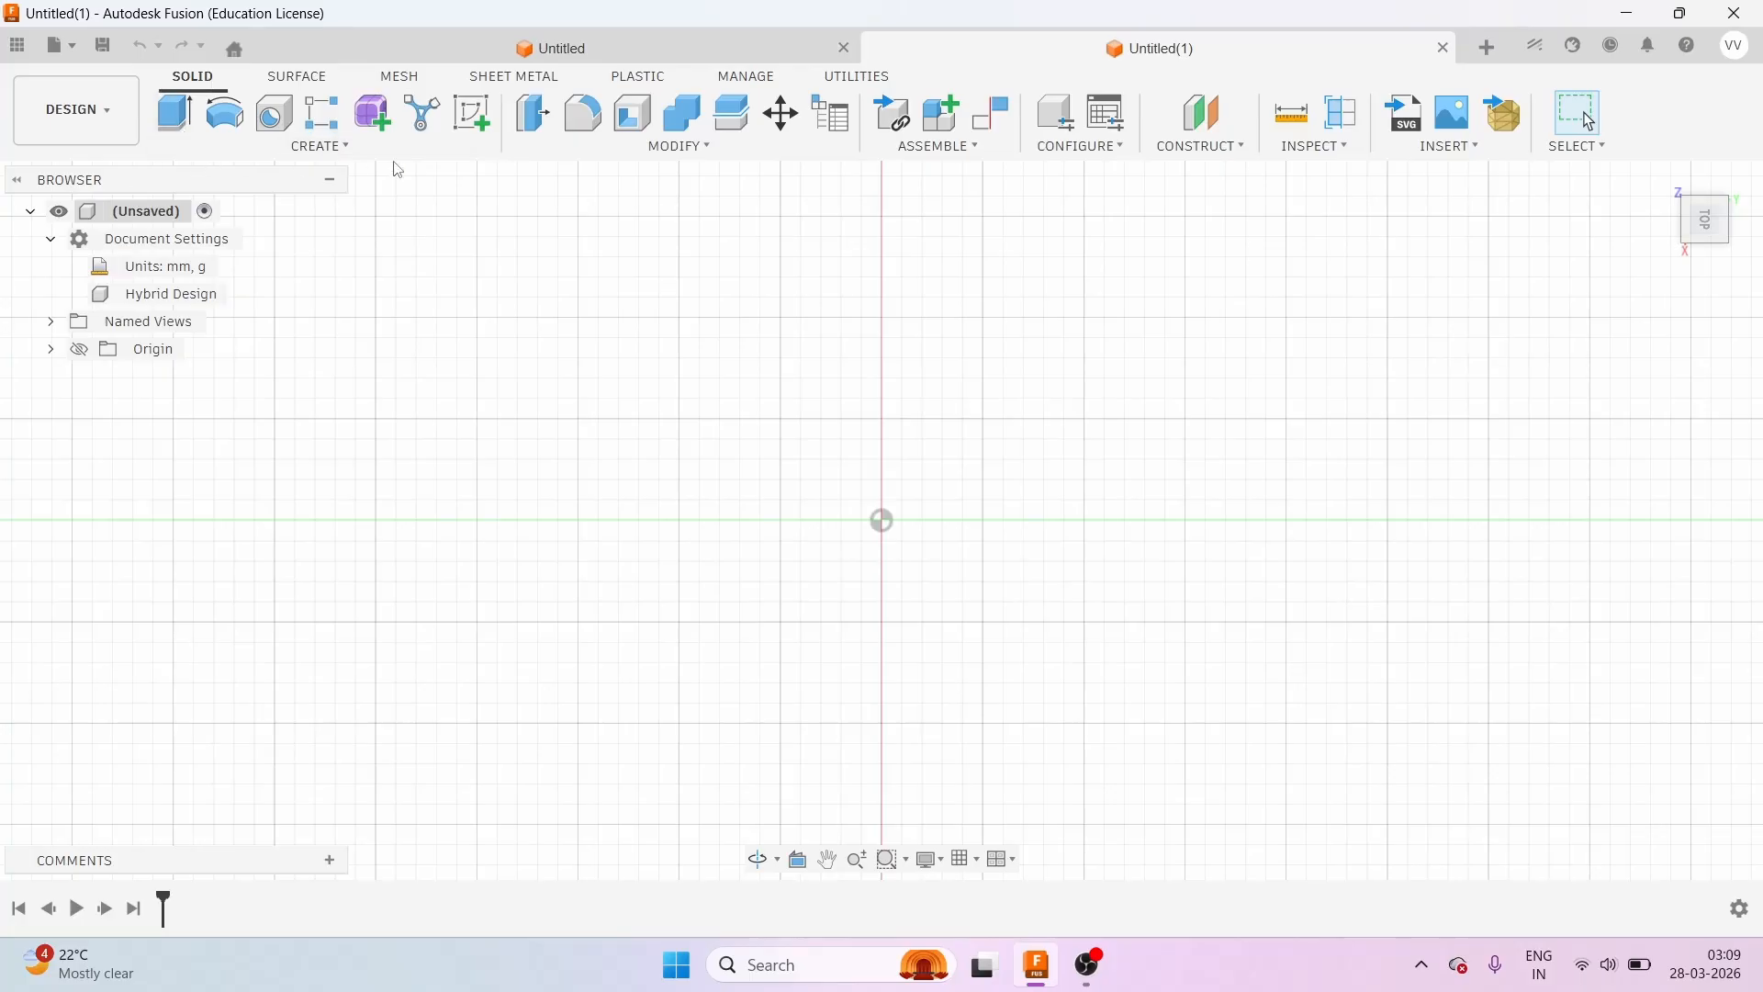
click(474, 116)
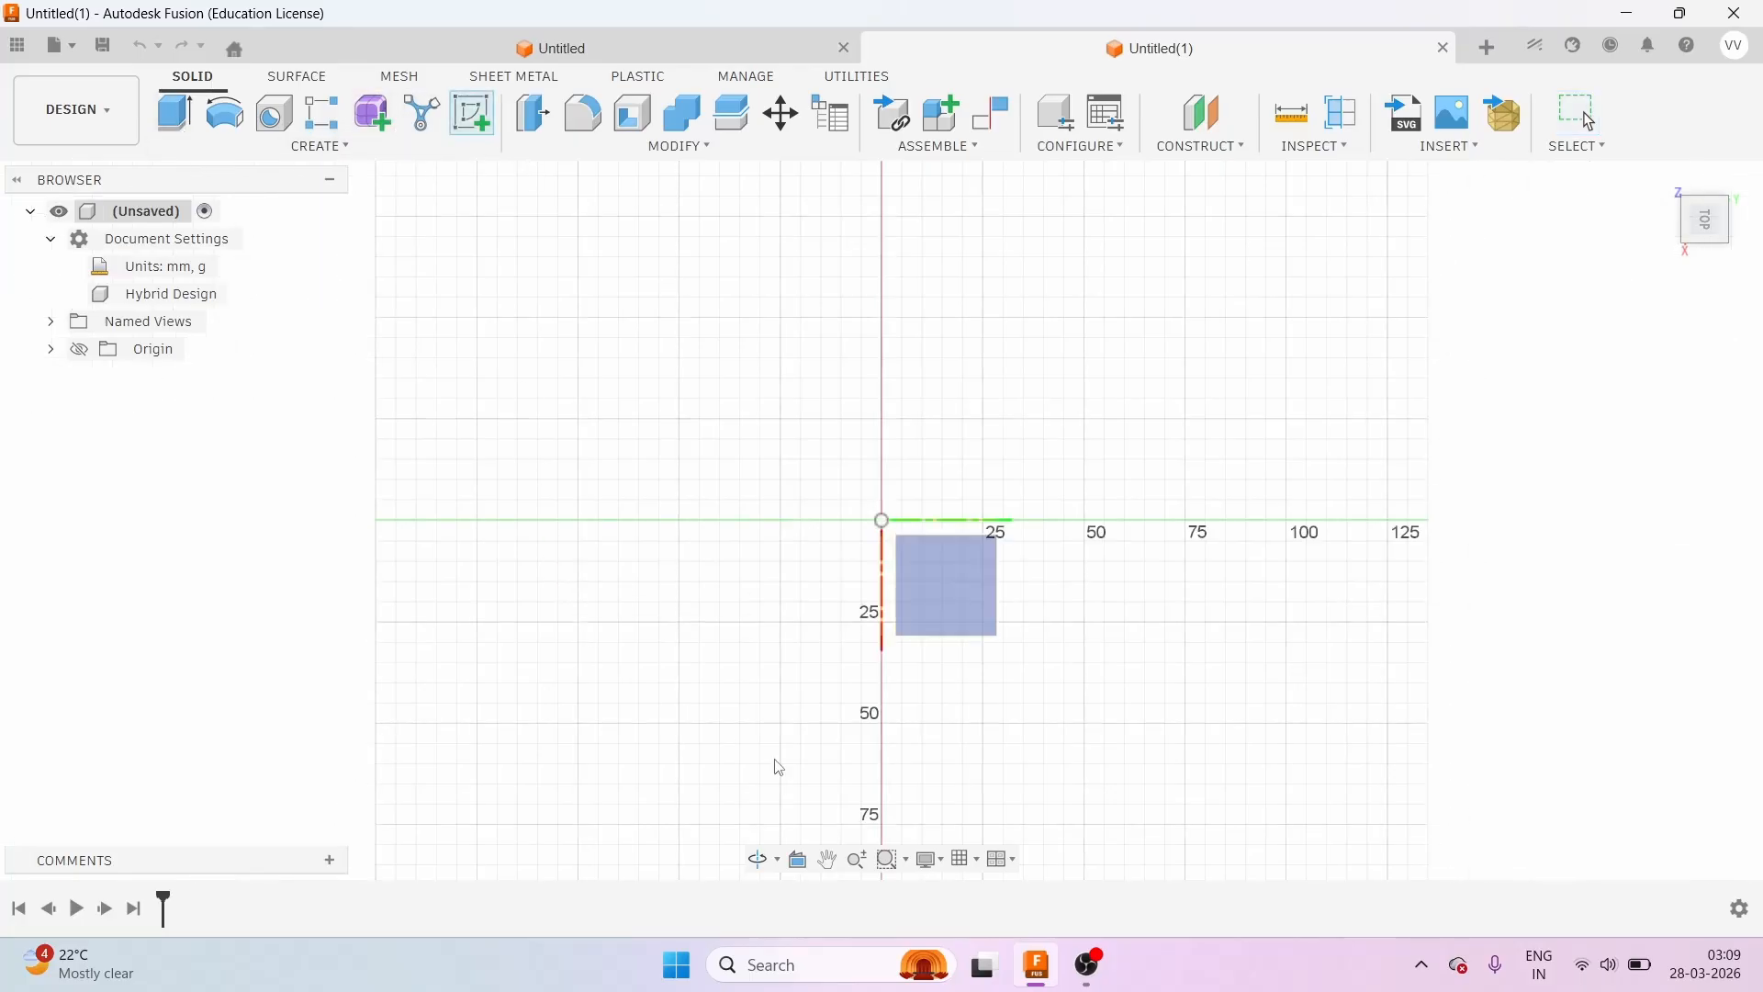
click(971, 588)
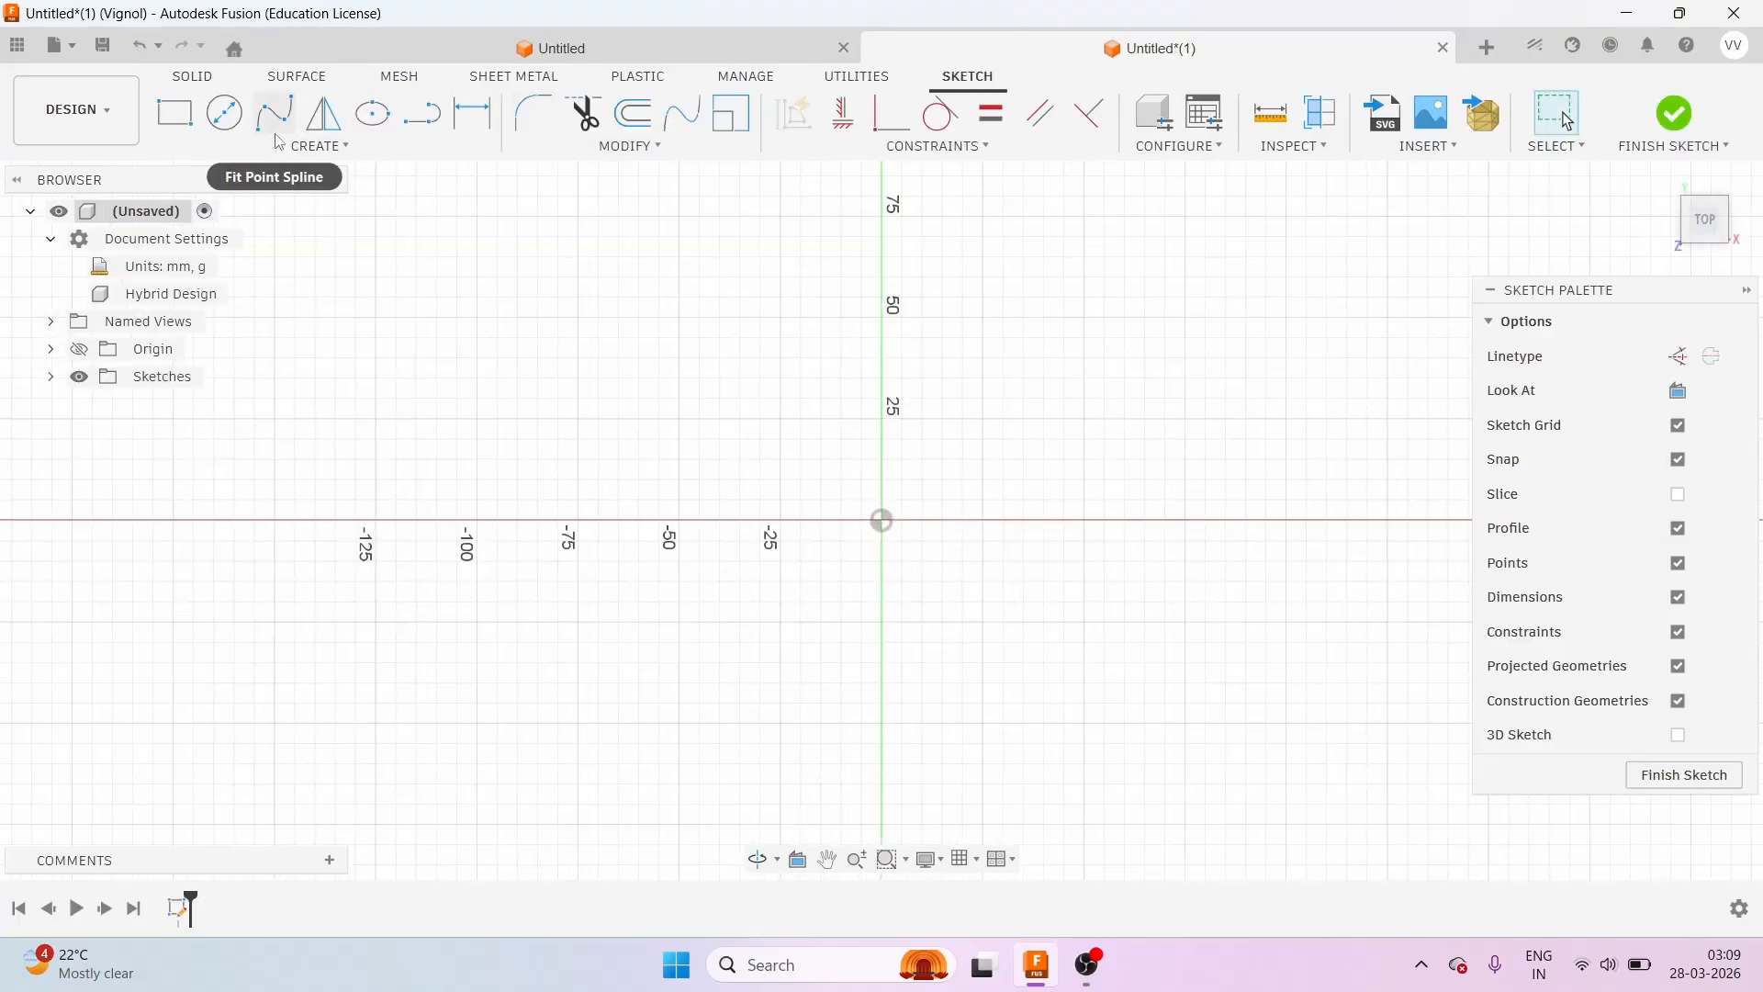
Draw a 40 mm diameter circle centred on the sketch origin.
click(223, 122)
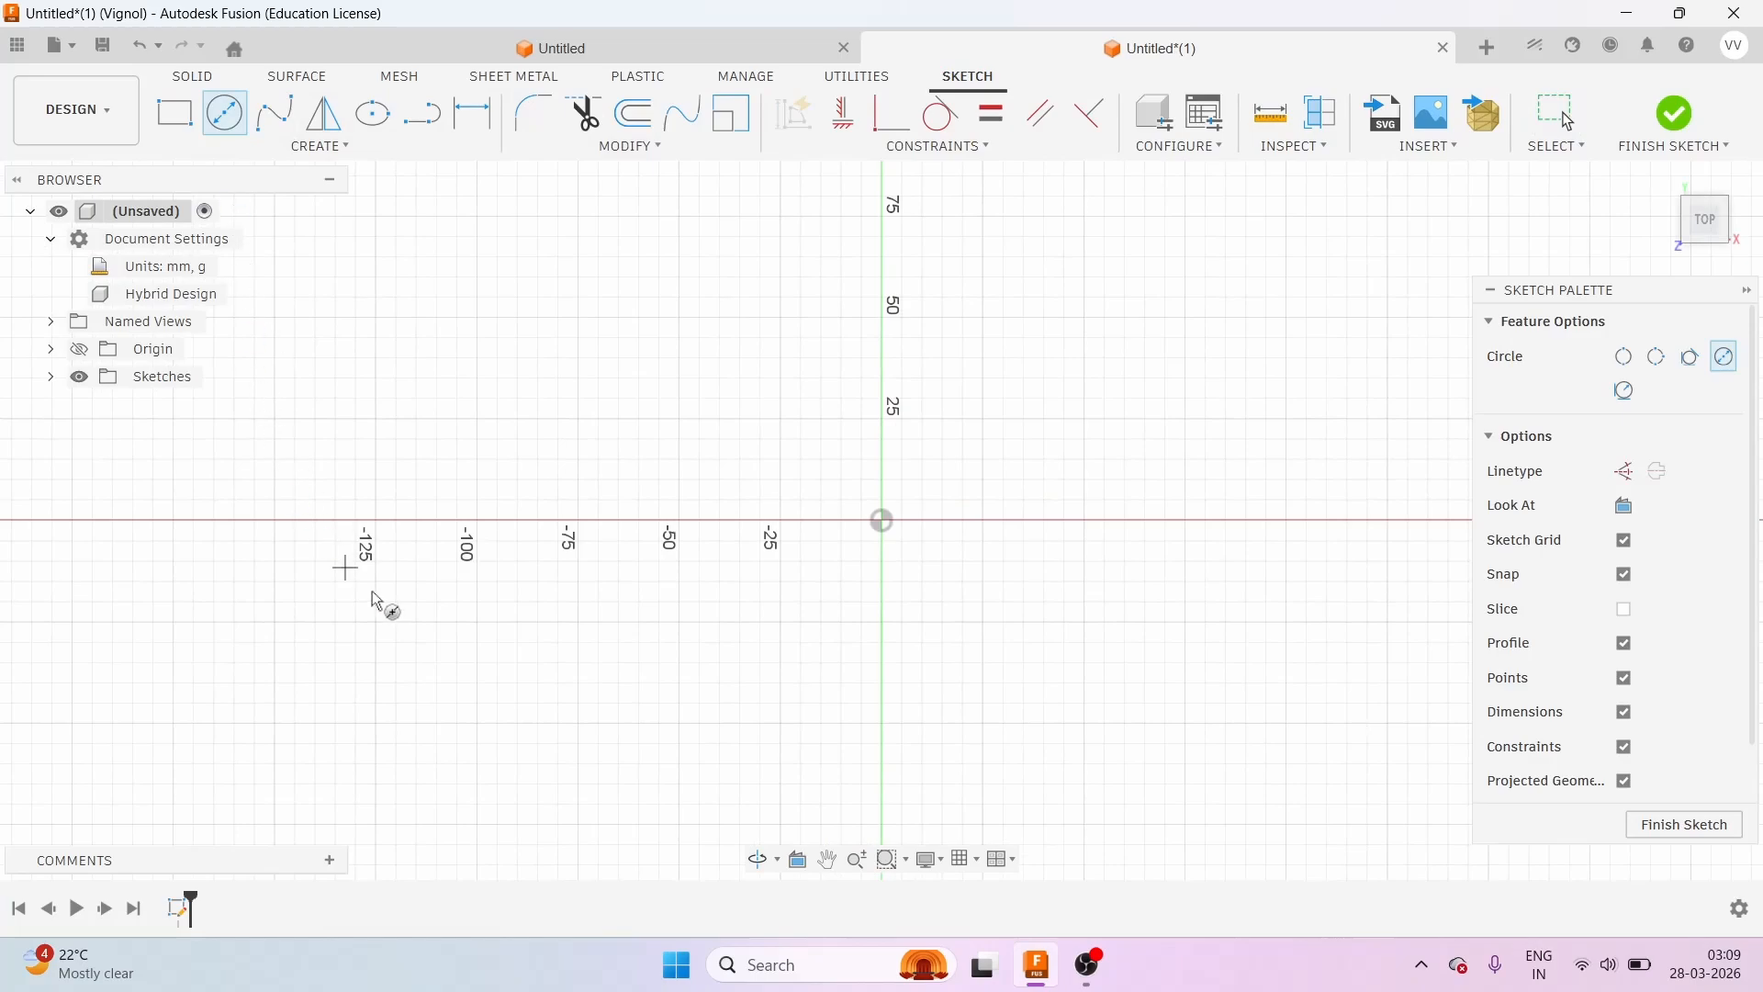
click(883, 520)
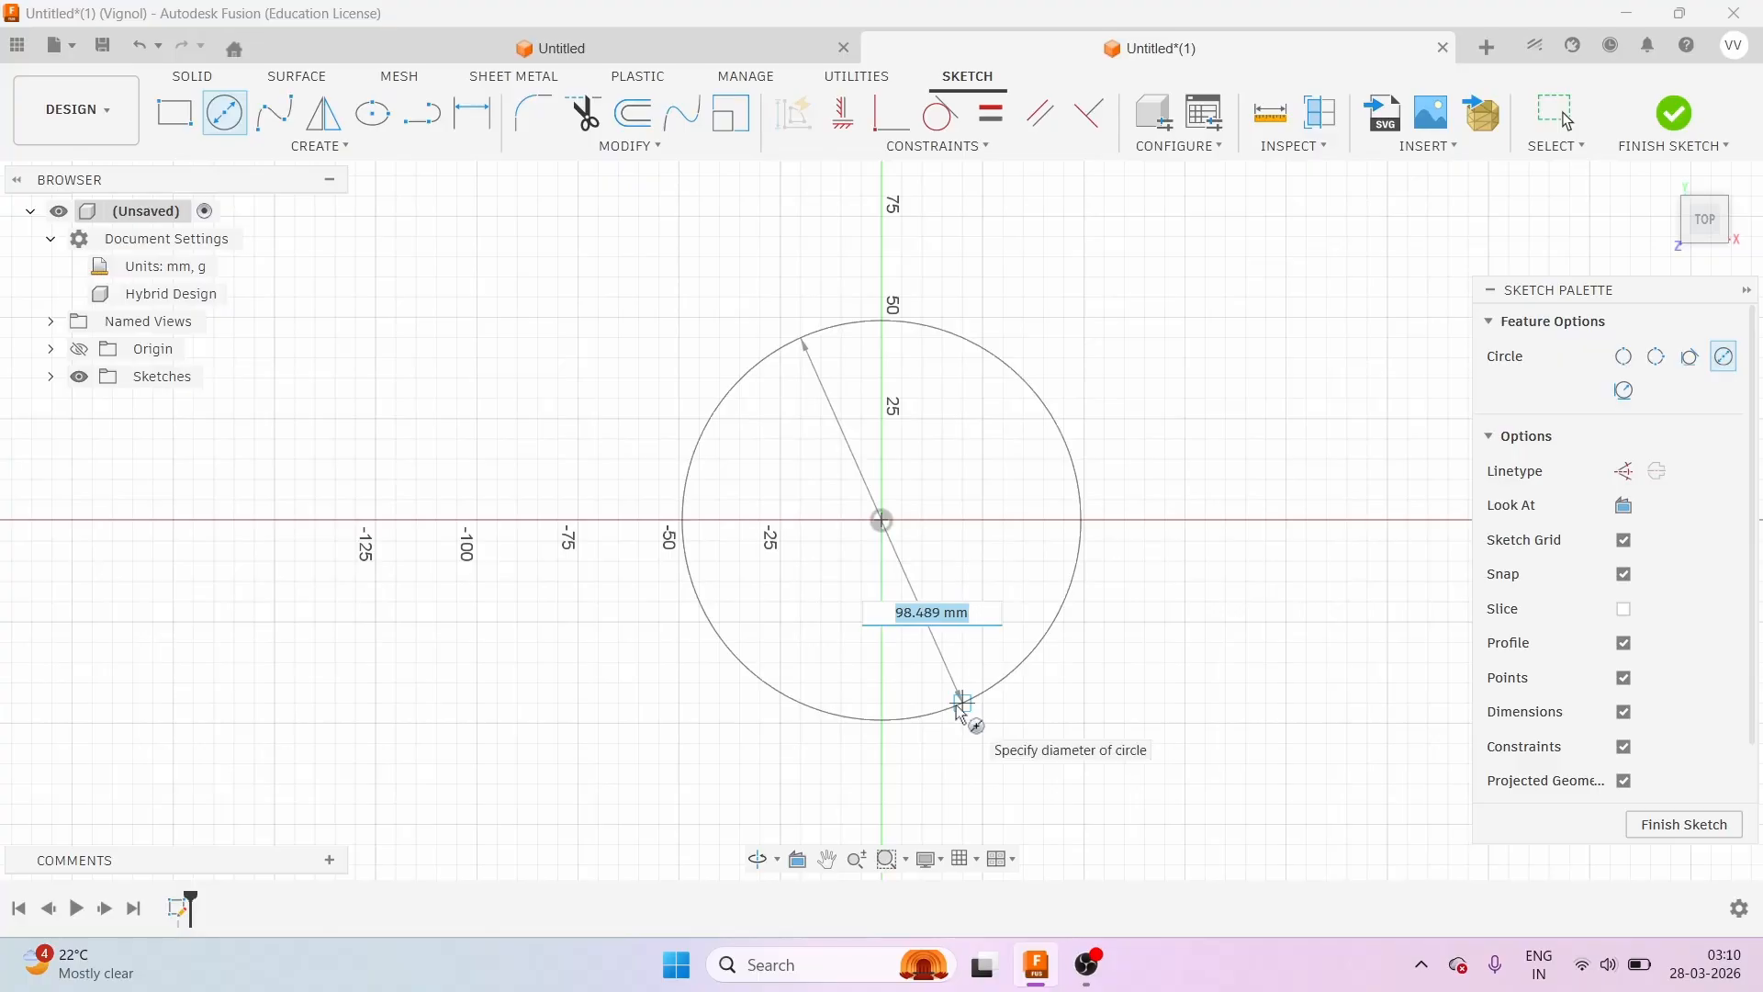
text(40)
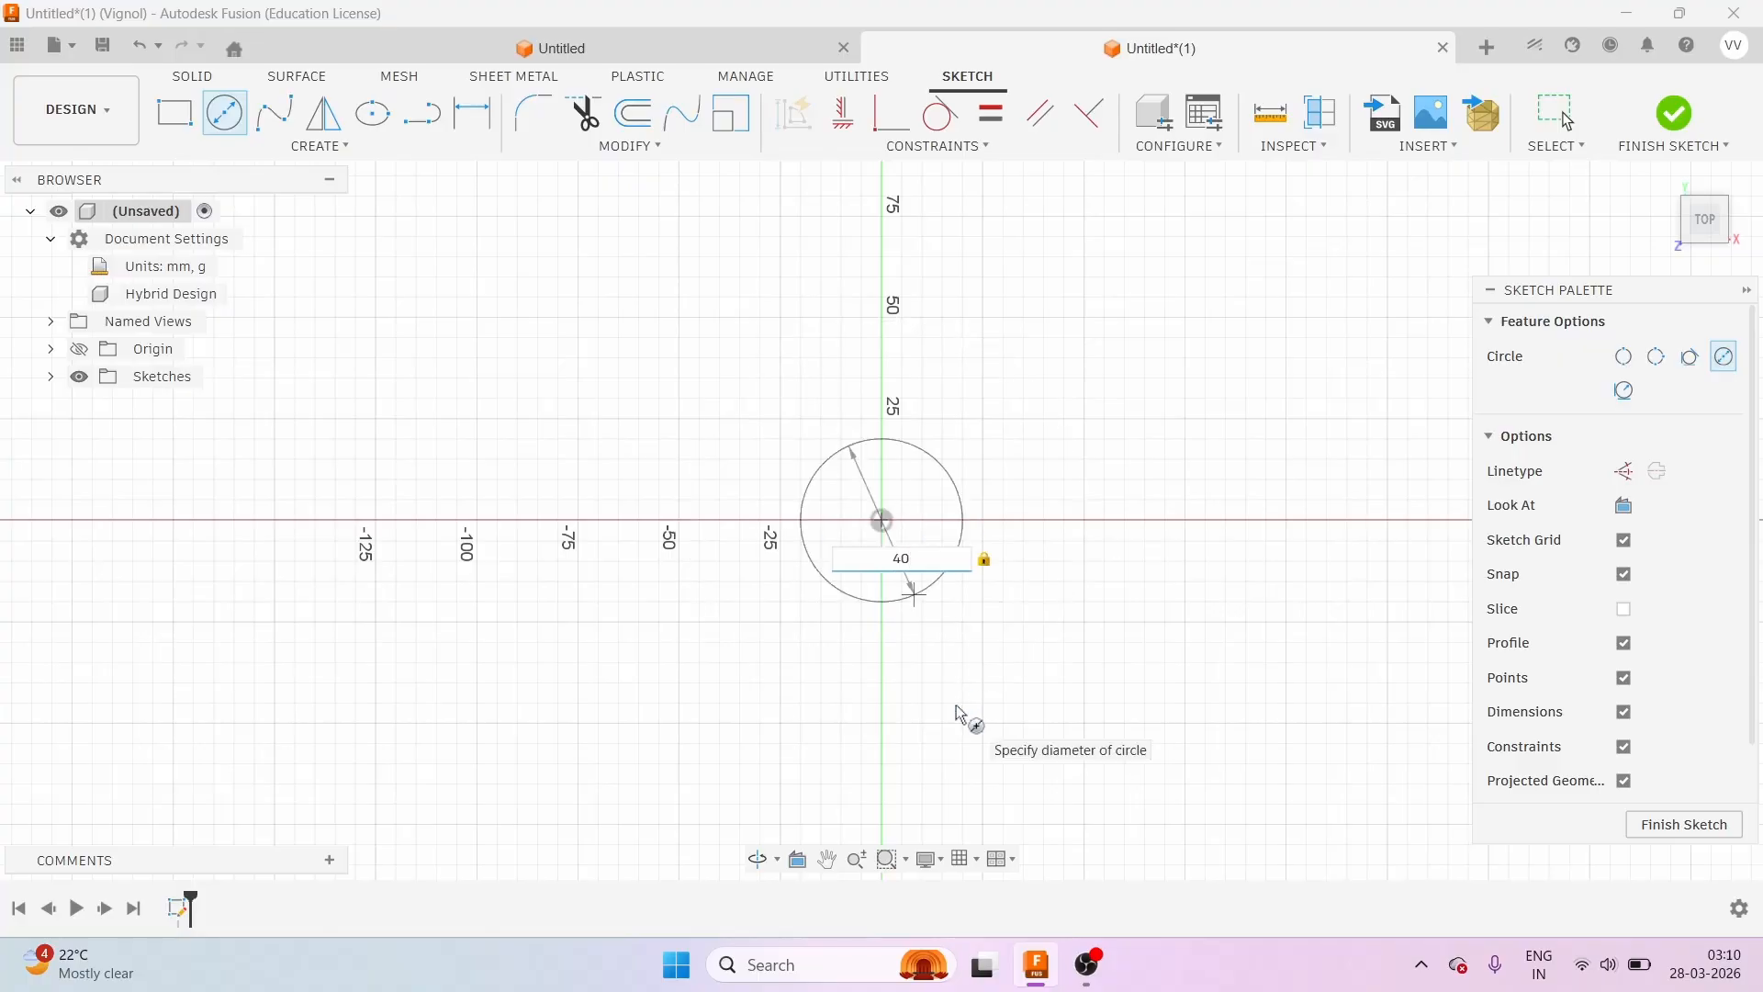
key(Return)
key(Escape)
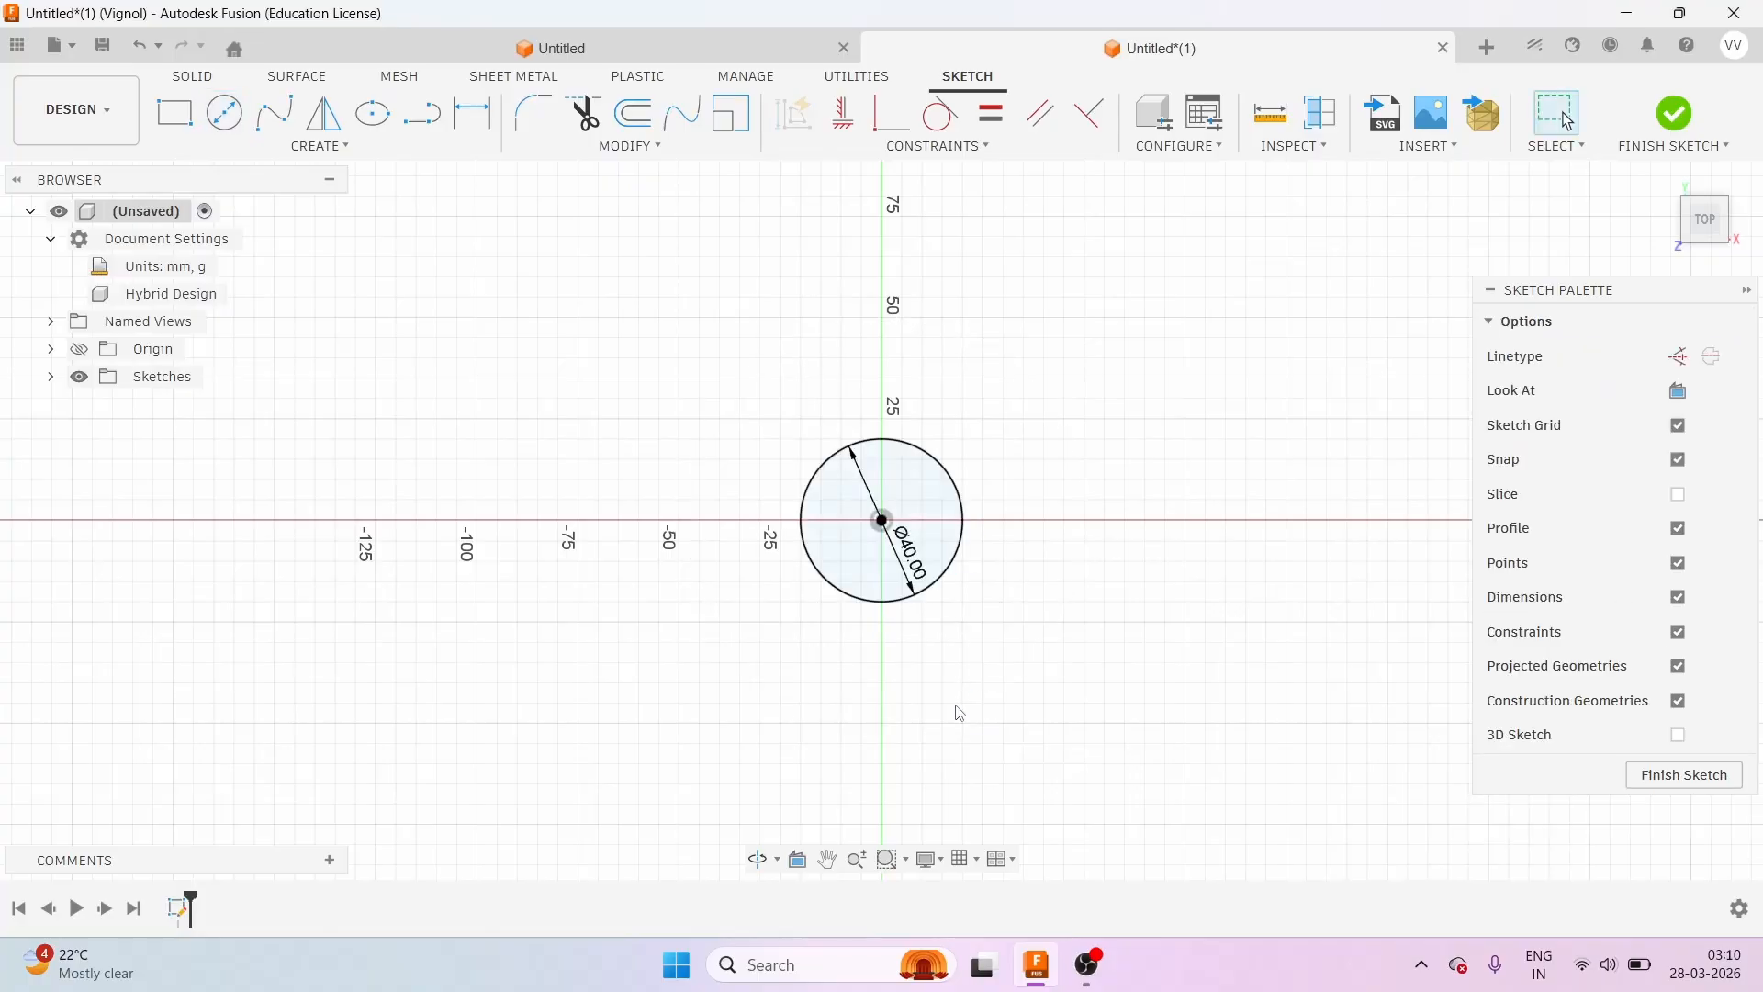
Draw a concentric 60 mm diameter circle around the 40 mm circle at the origin.
click(226, 115)
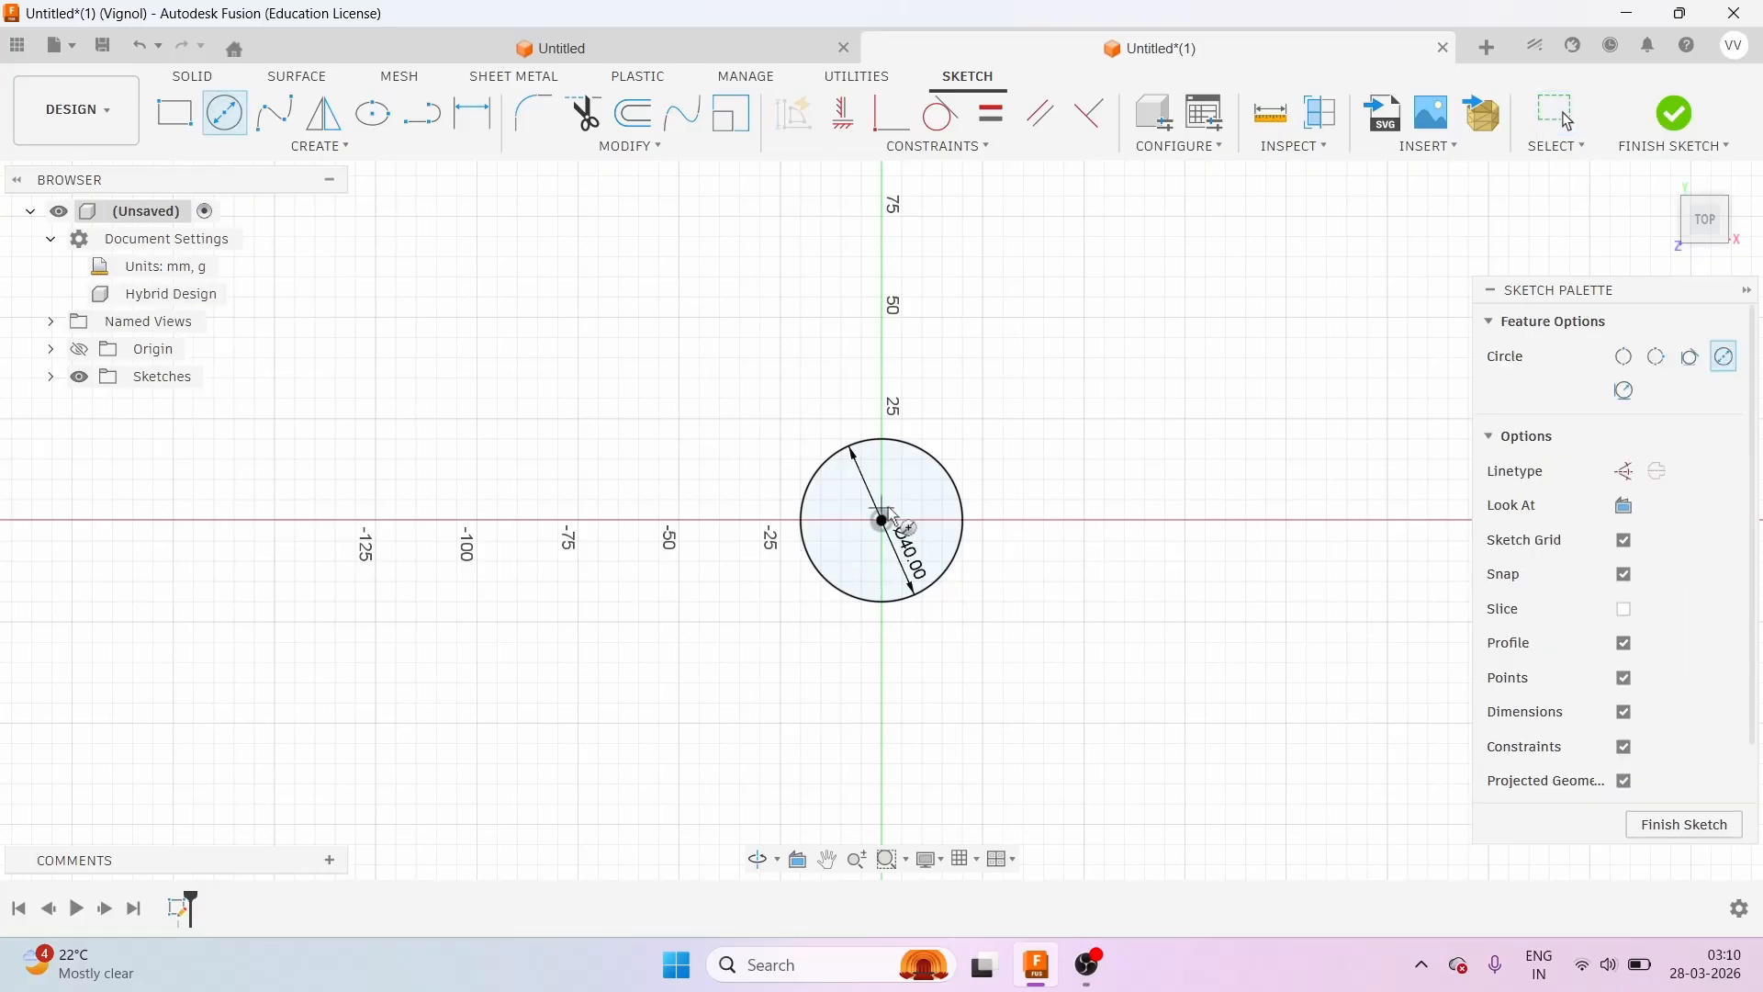
click(882, 520)
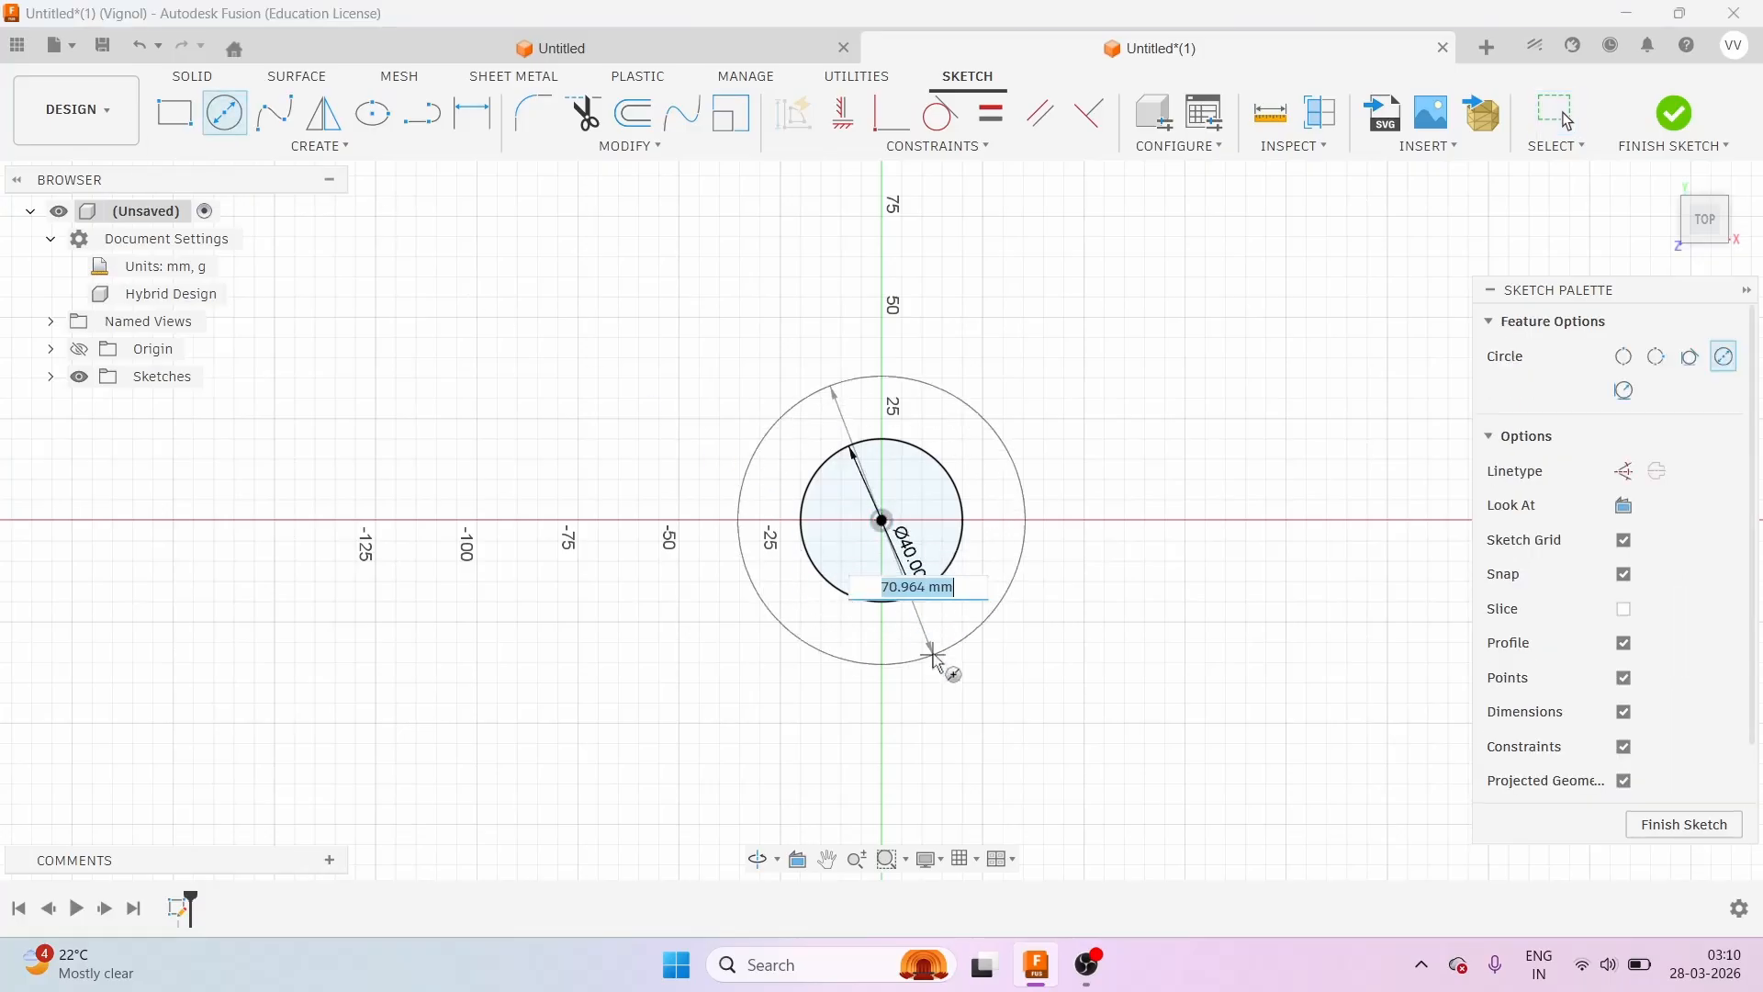
text(60)
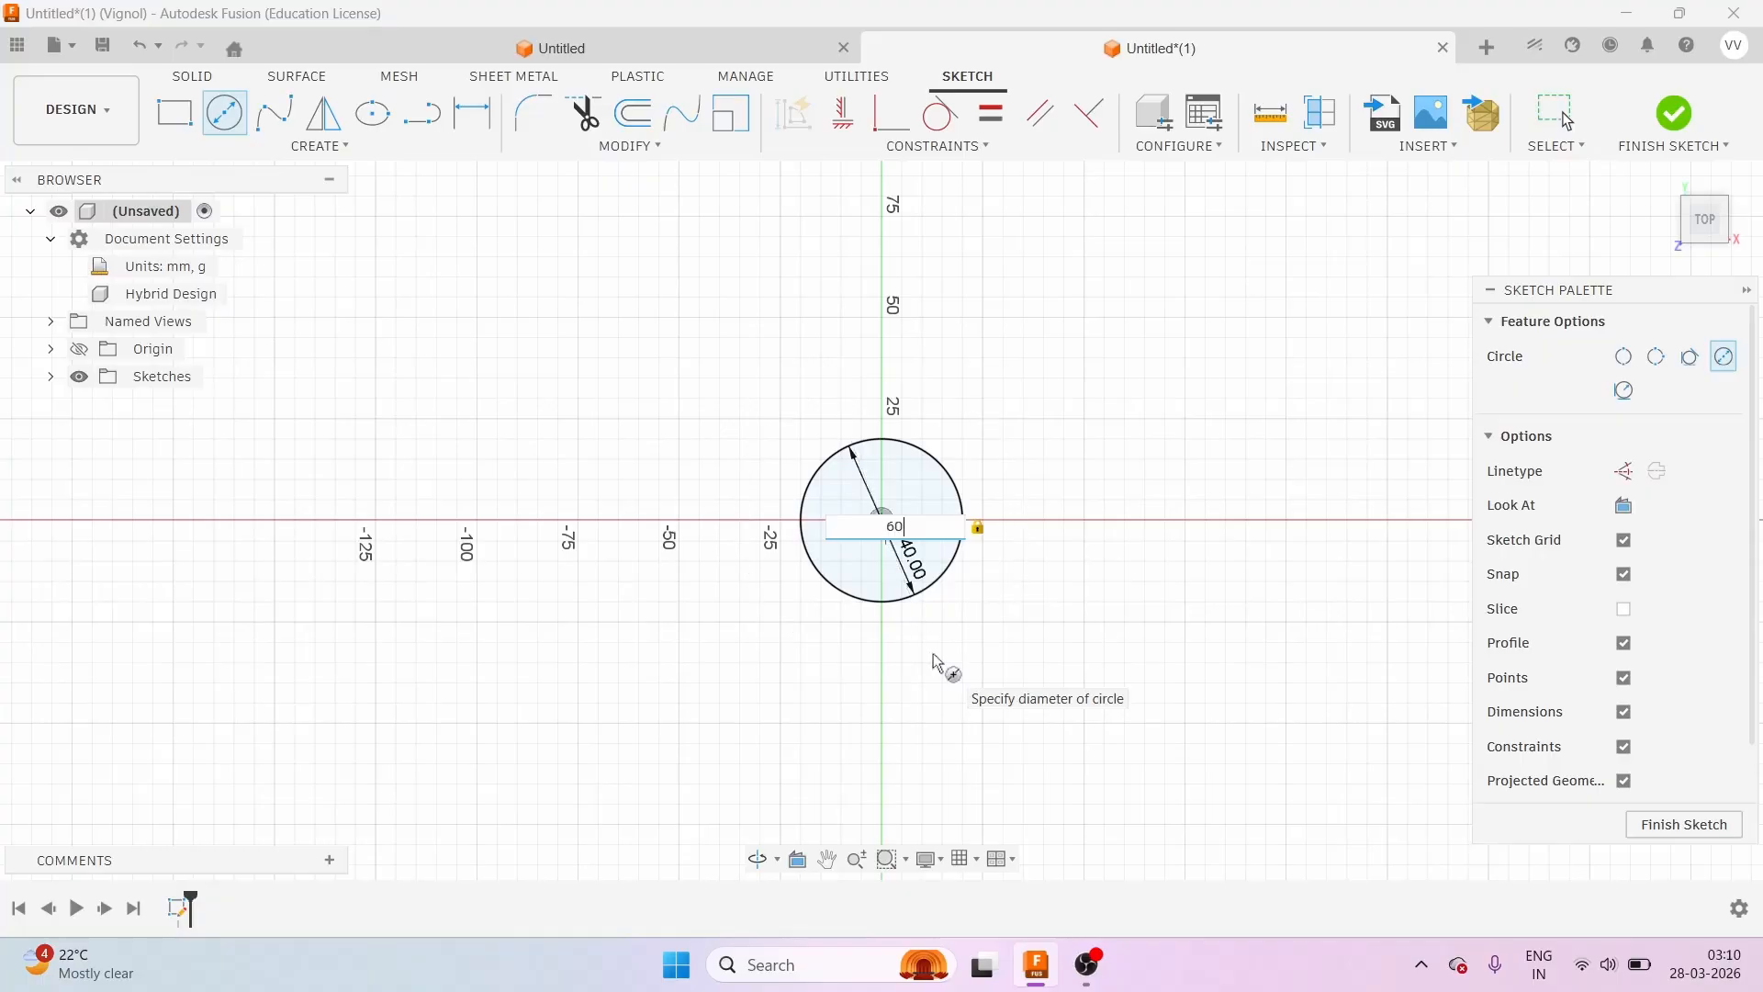
key(Return)
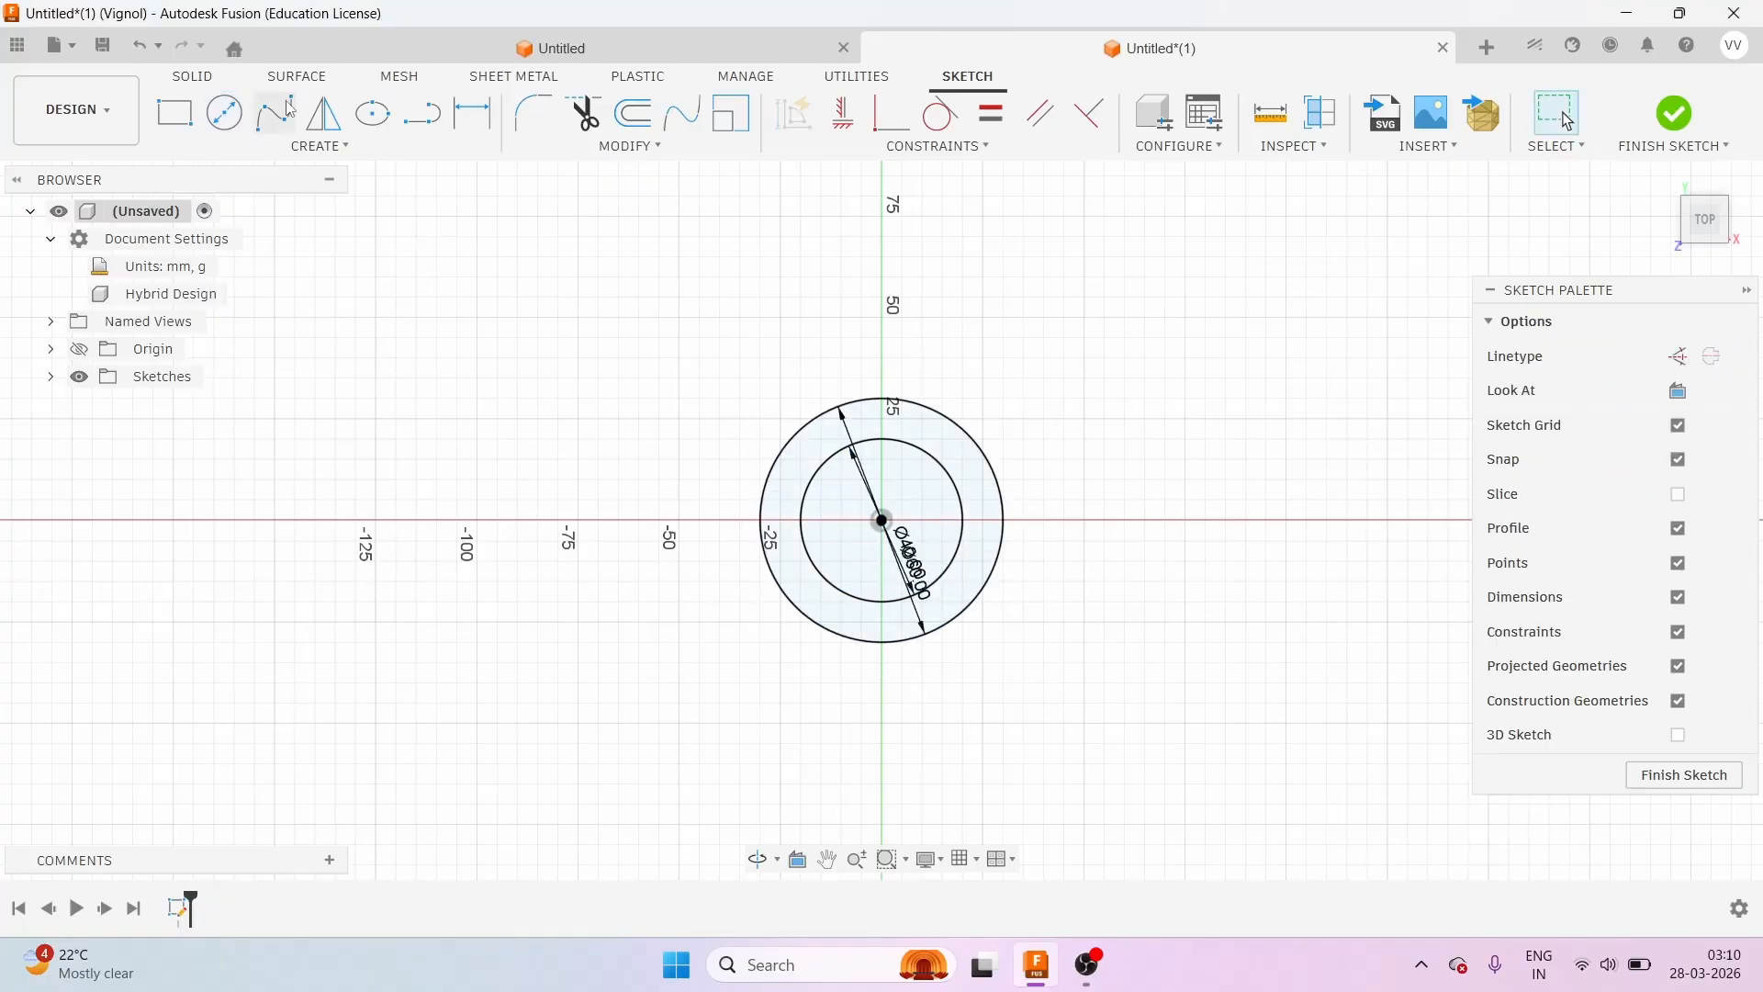
Draw a 20 mm diameter circle centred on the positive X axis, about 83 mm from the origin.
click(225, 113)
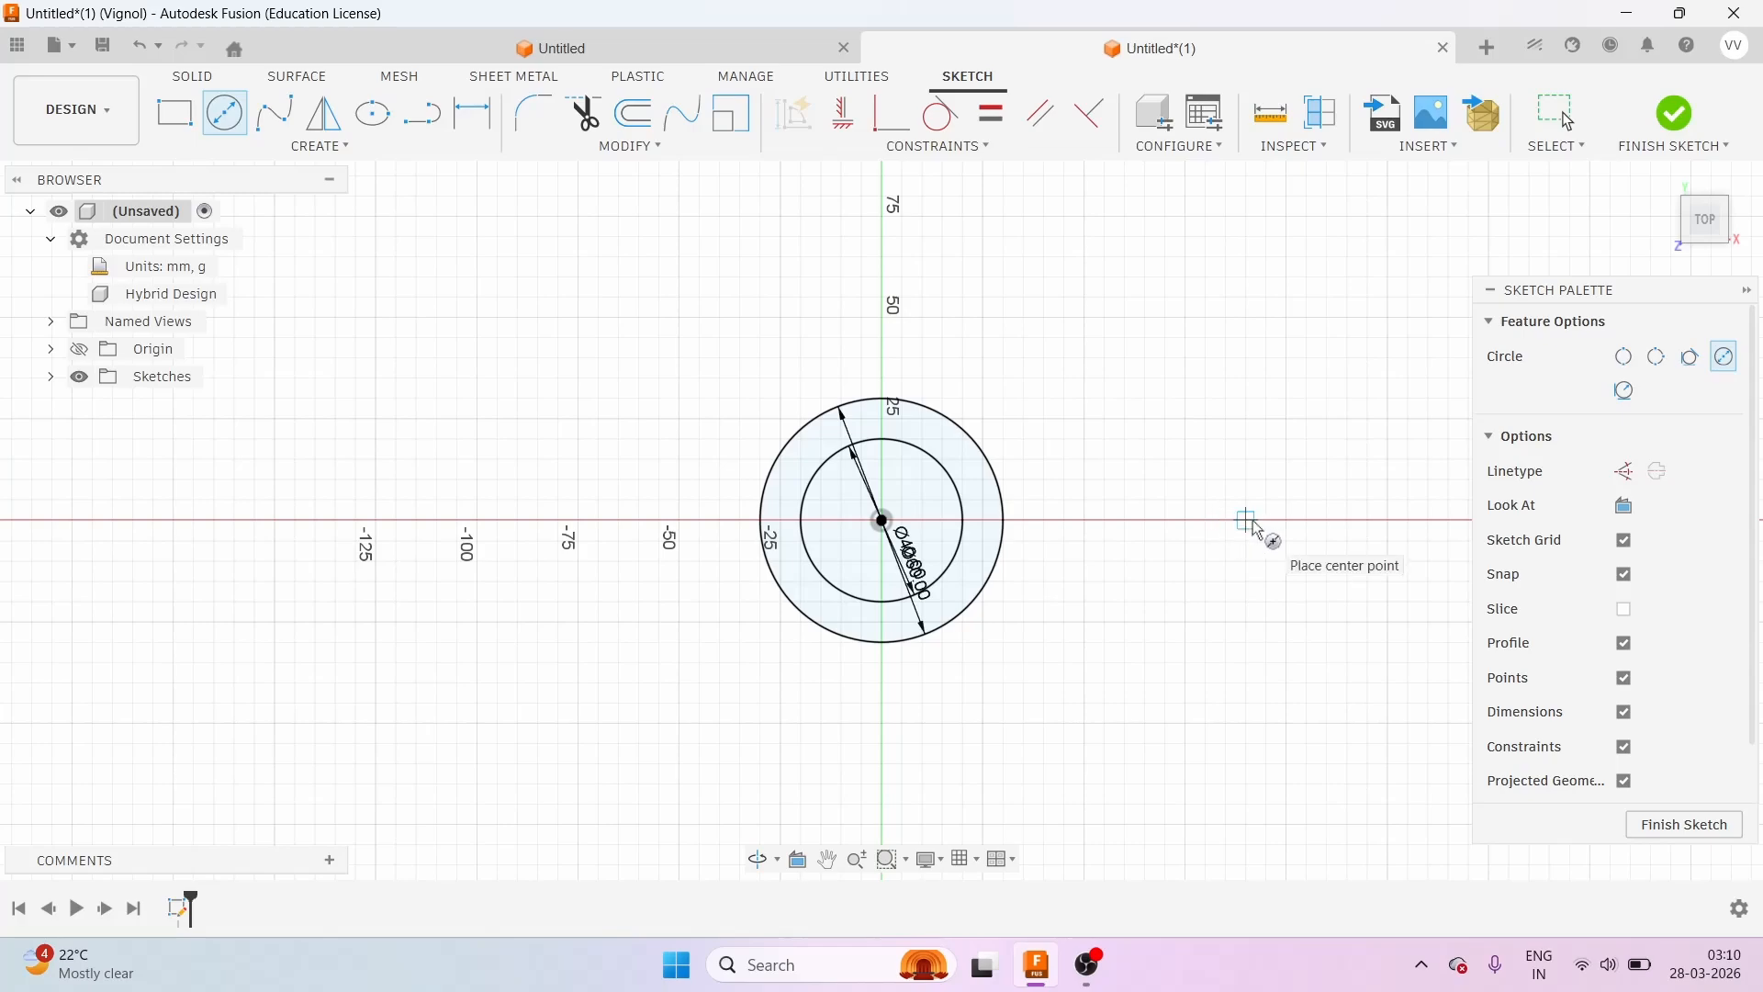
scroll(1247, 521, up, 3)
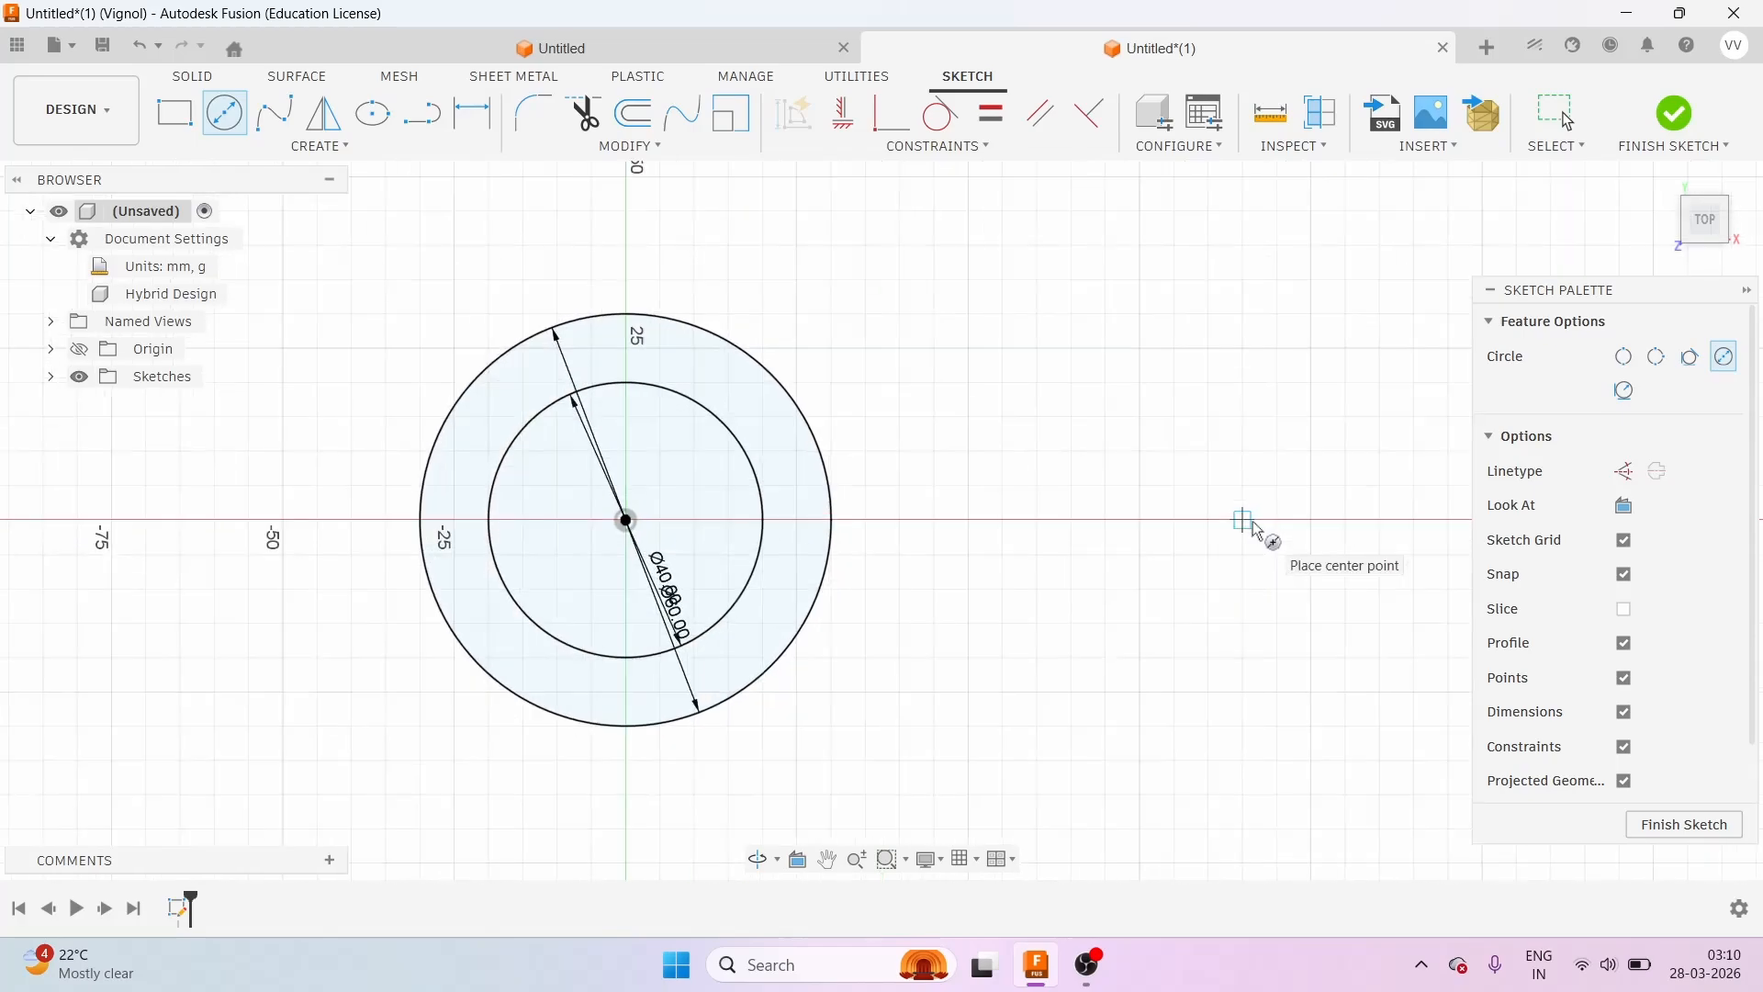
click(1196, 521)
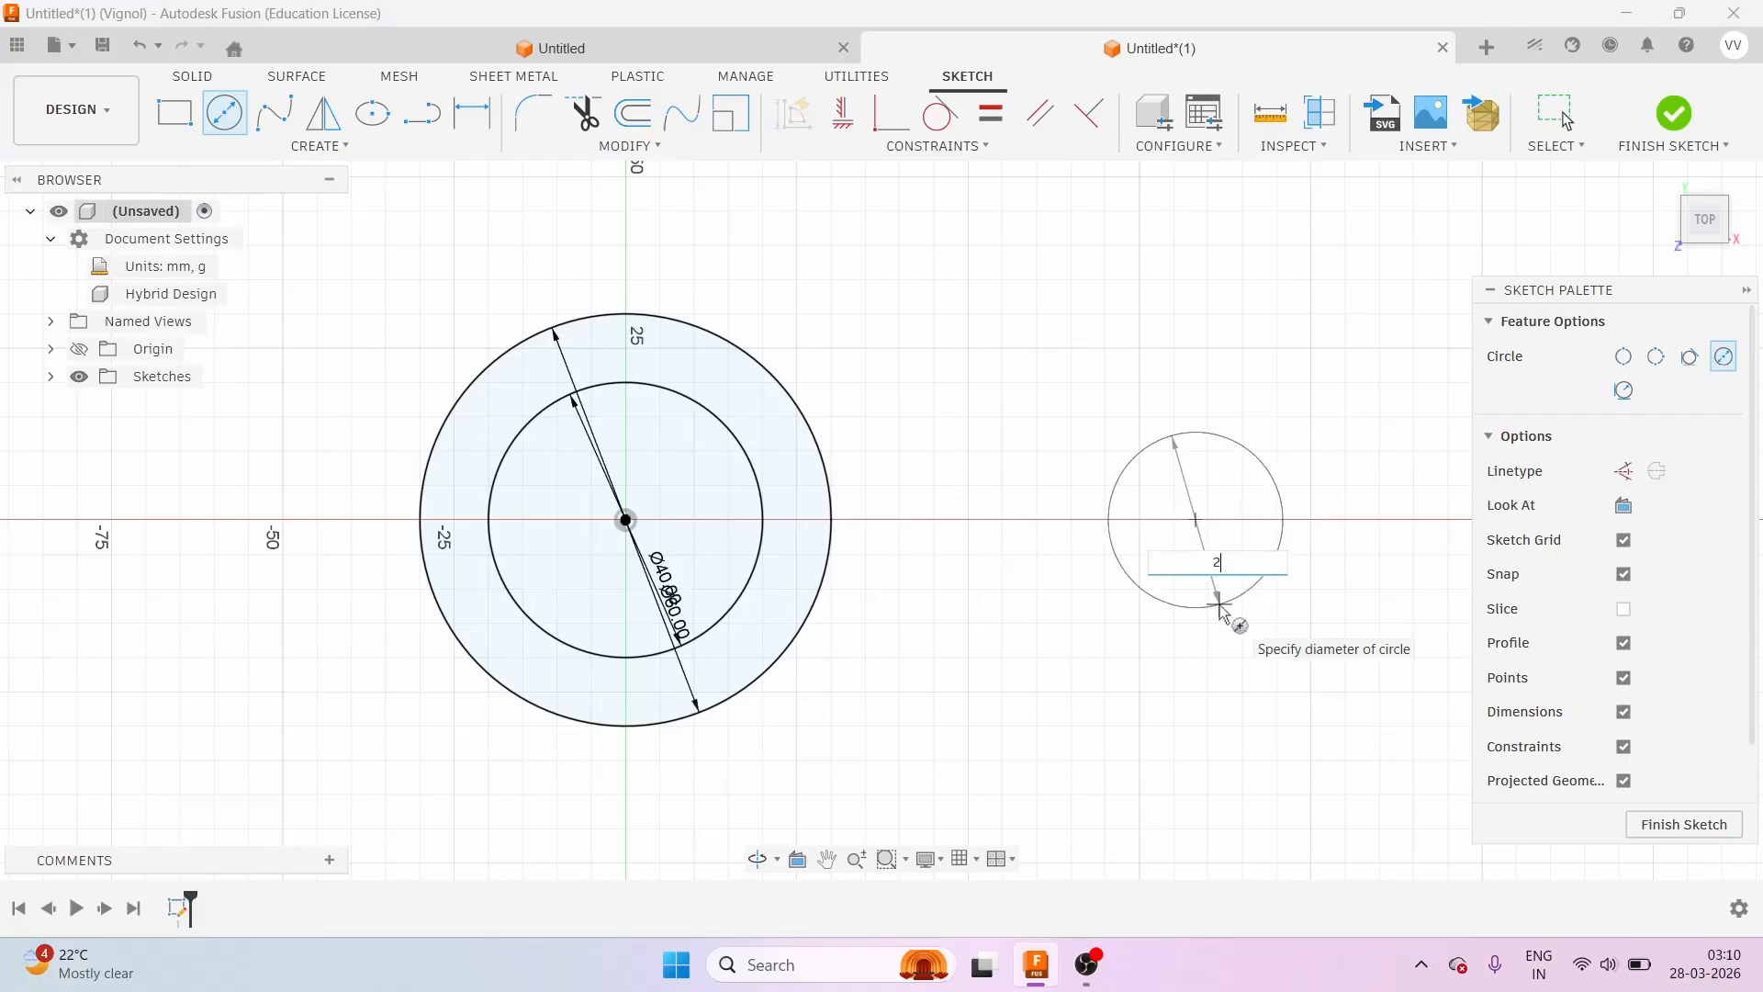
text(2)
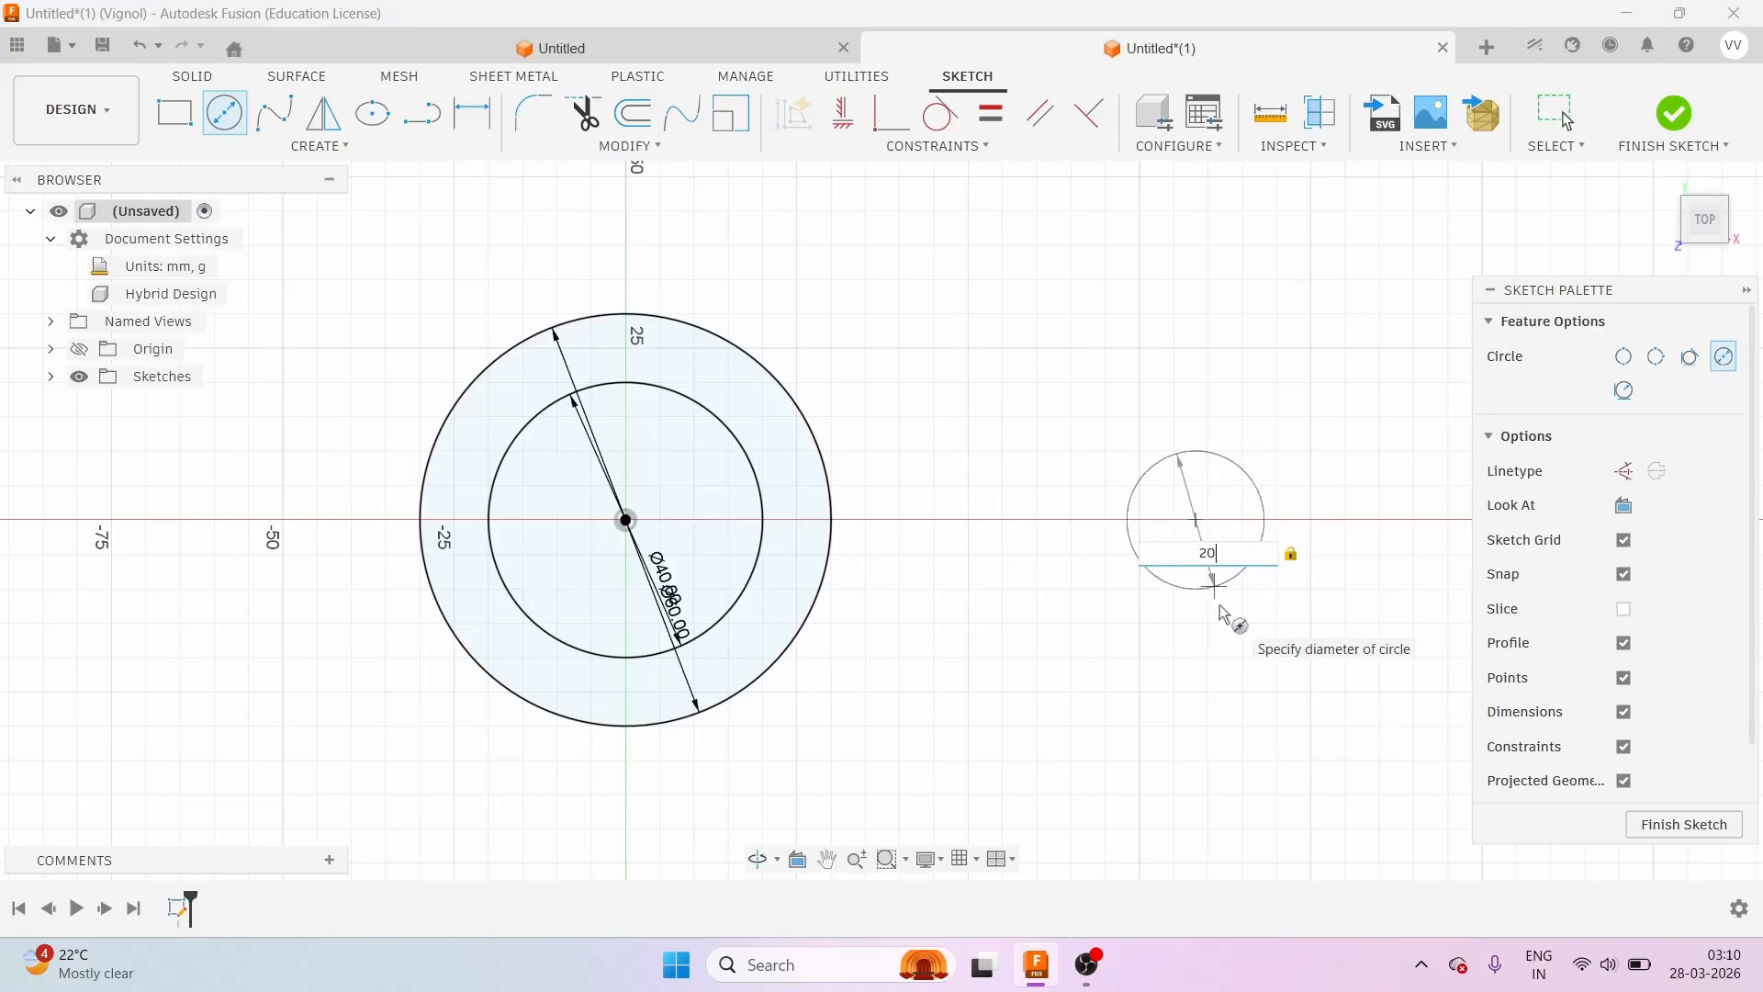
key(Return)
key(Escape)
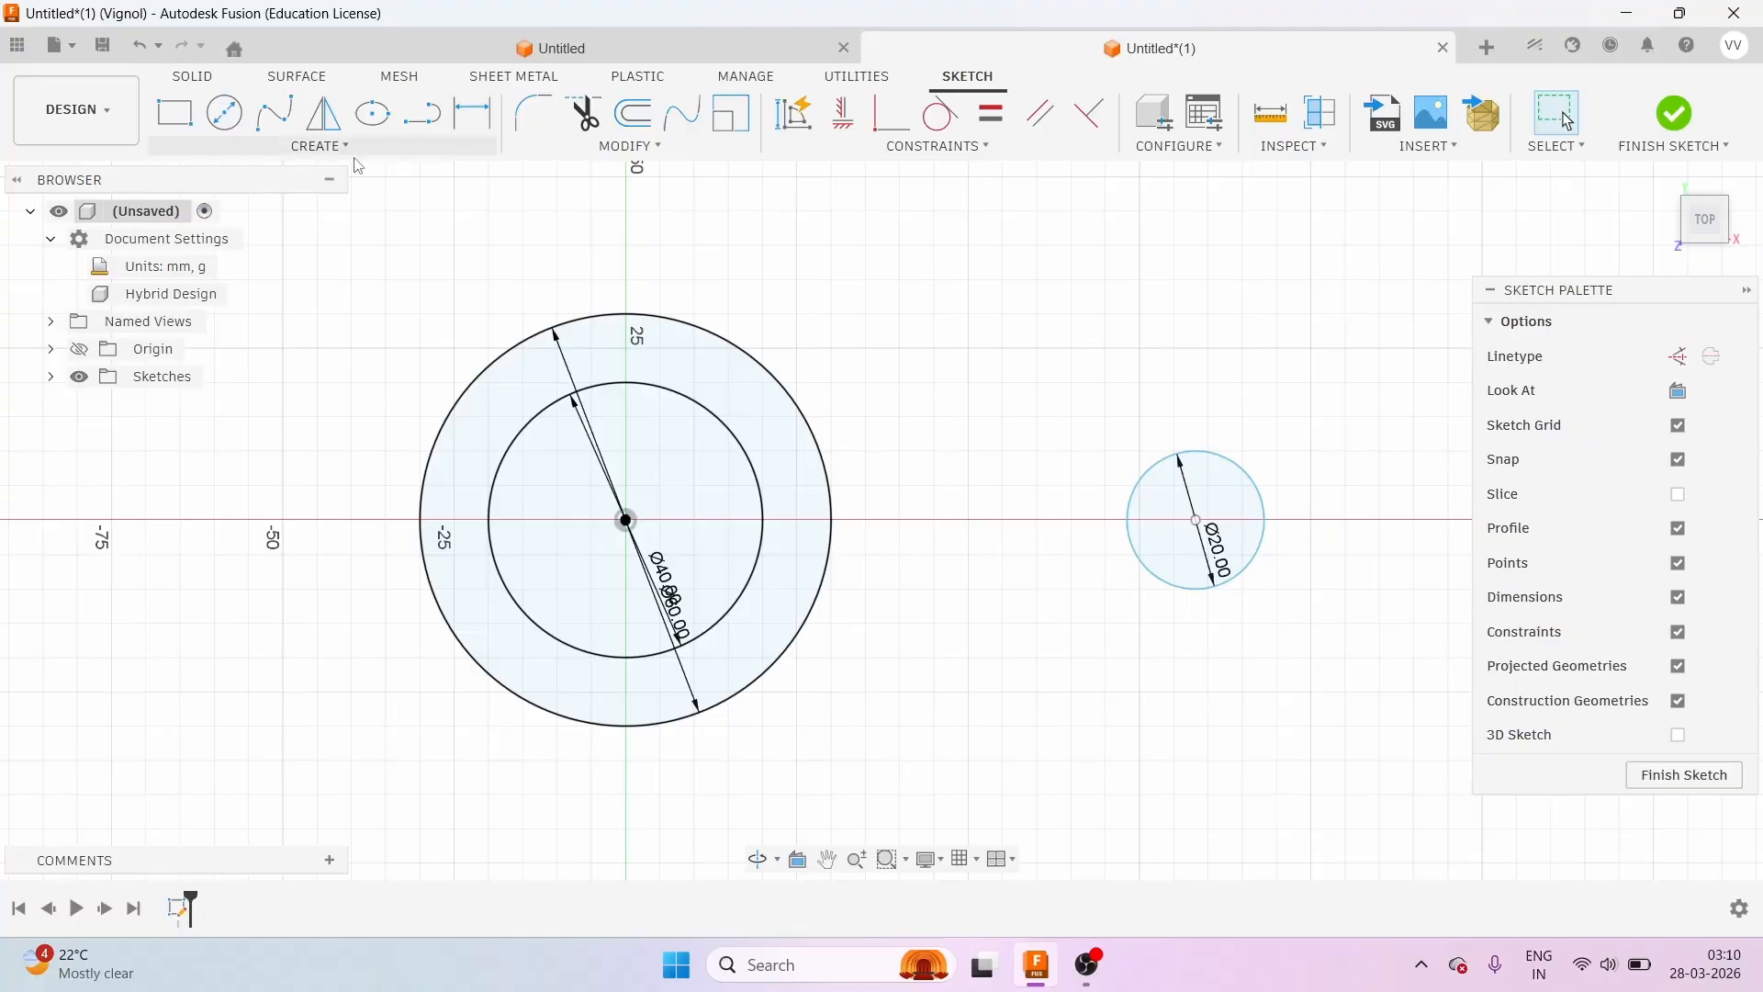
Dimension the centre distance between the concentric circles and the small circle, and set it to 75 mm.
click(475, 111)
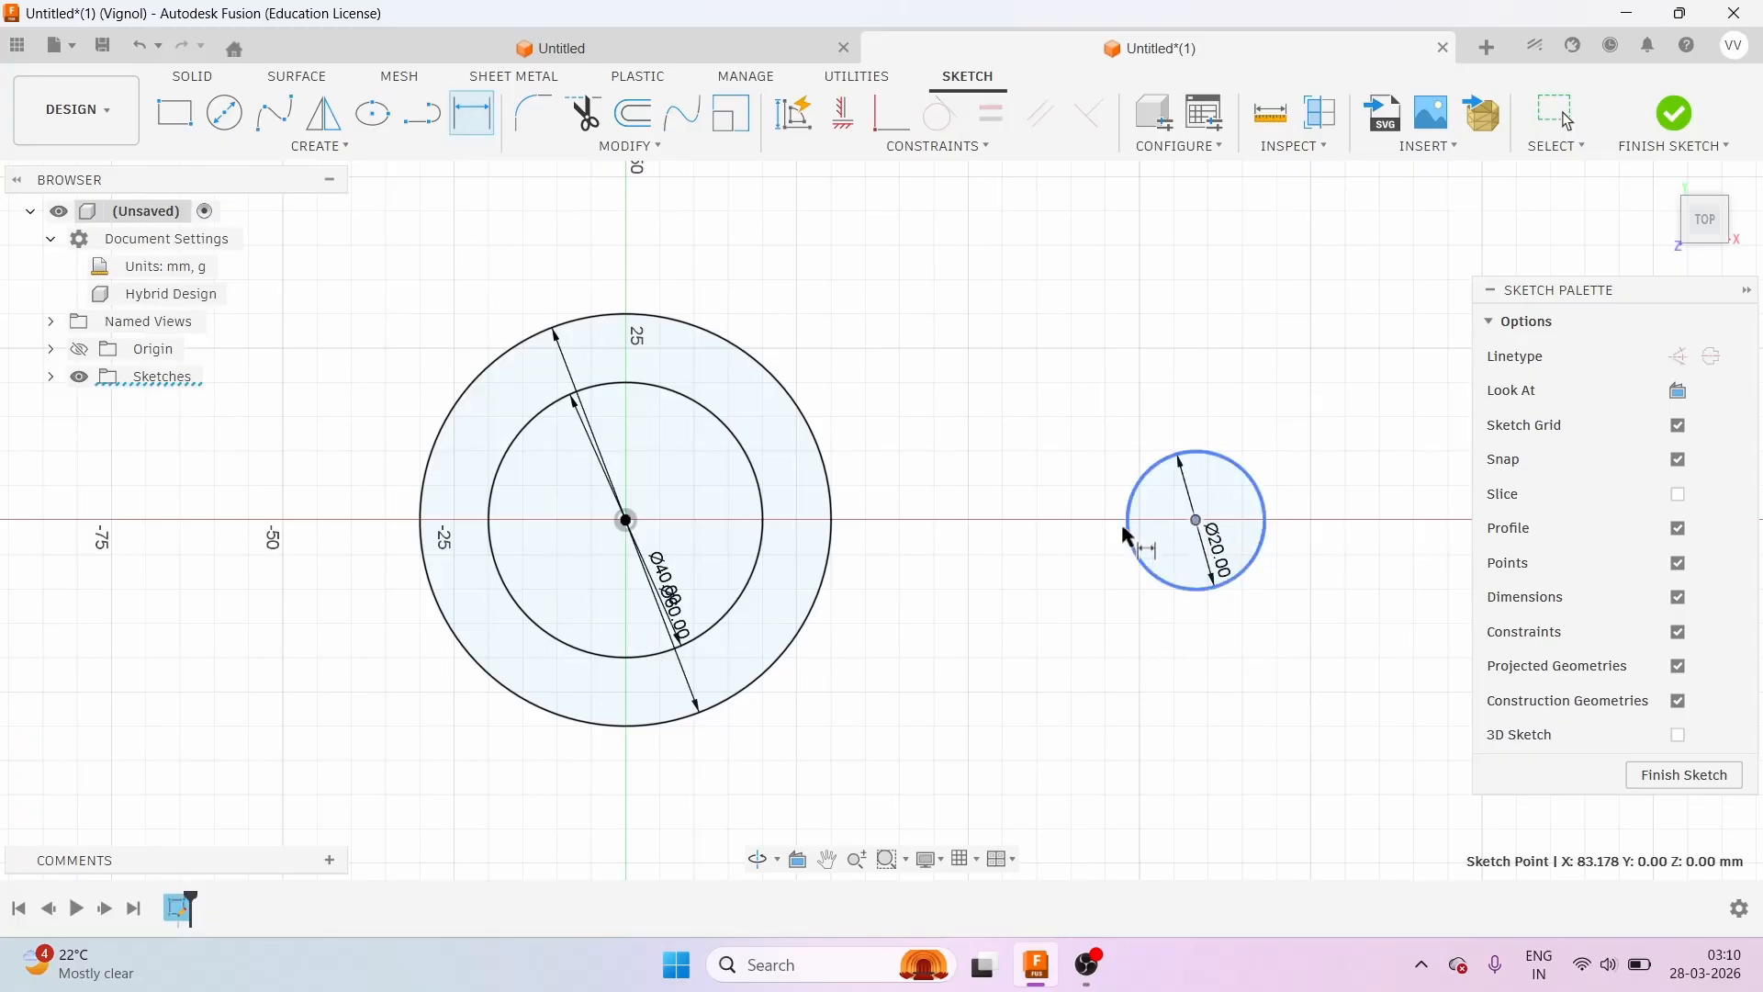
click(627, 521)
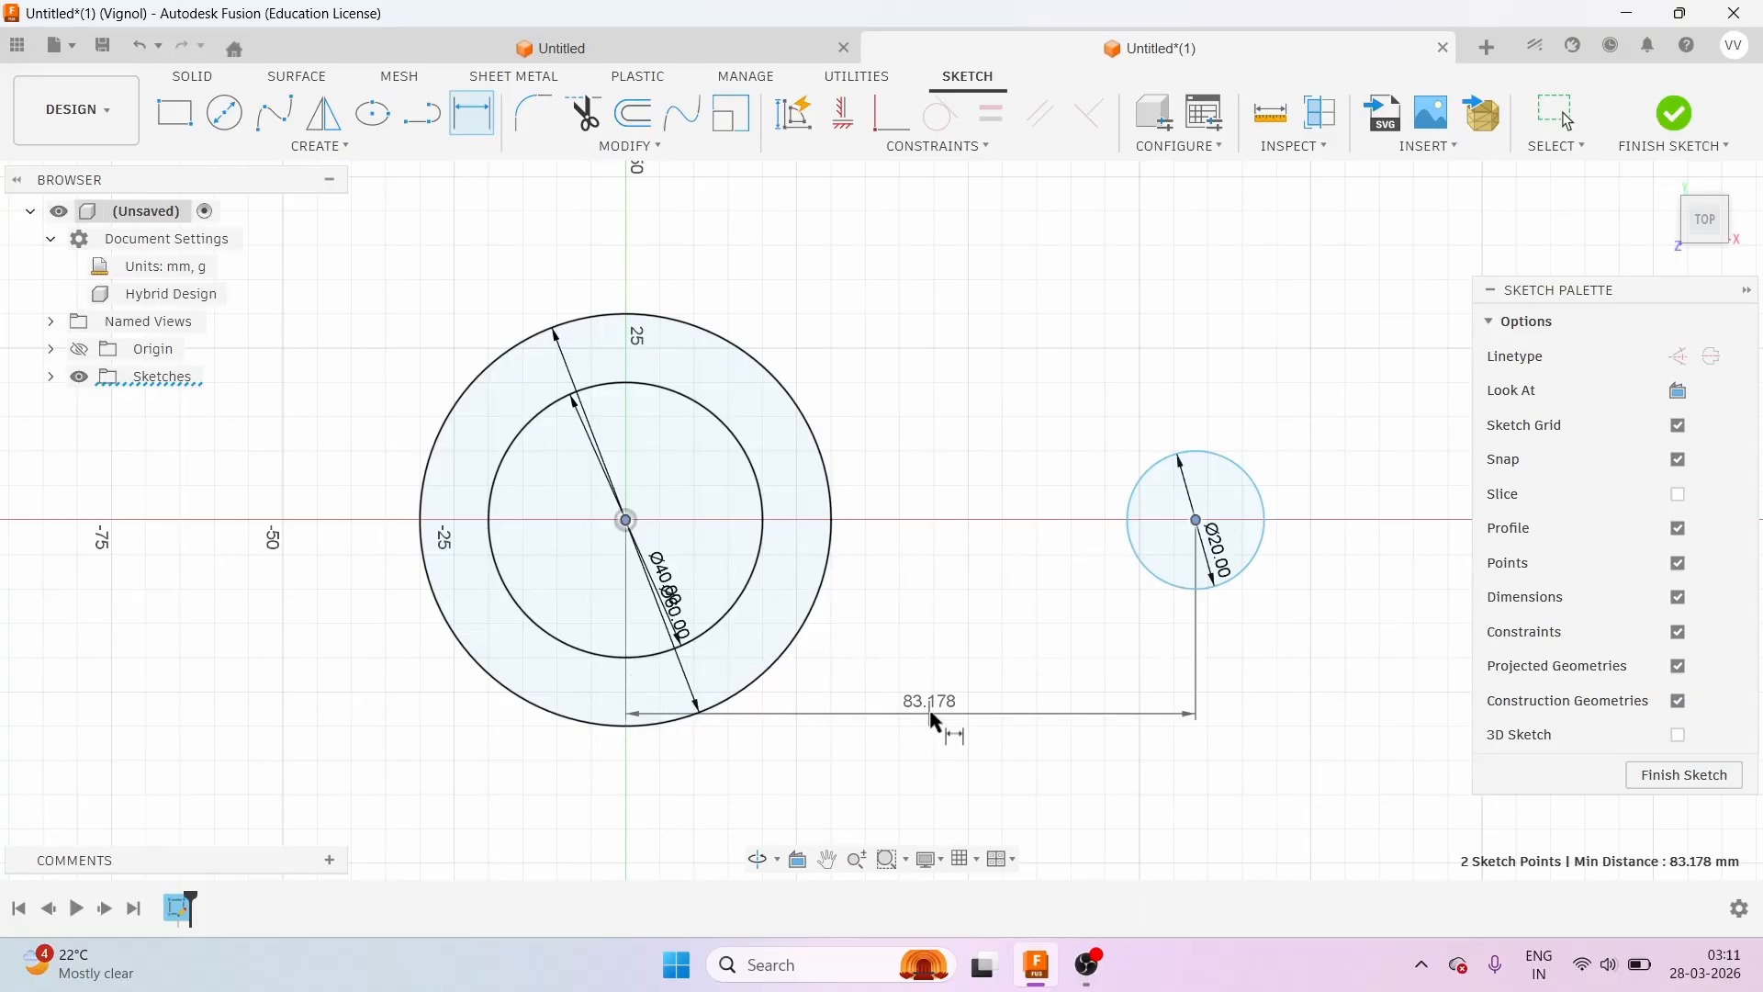
click(930, 719)
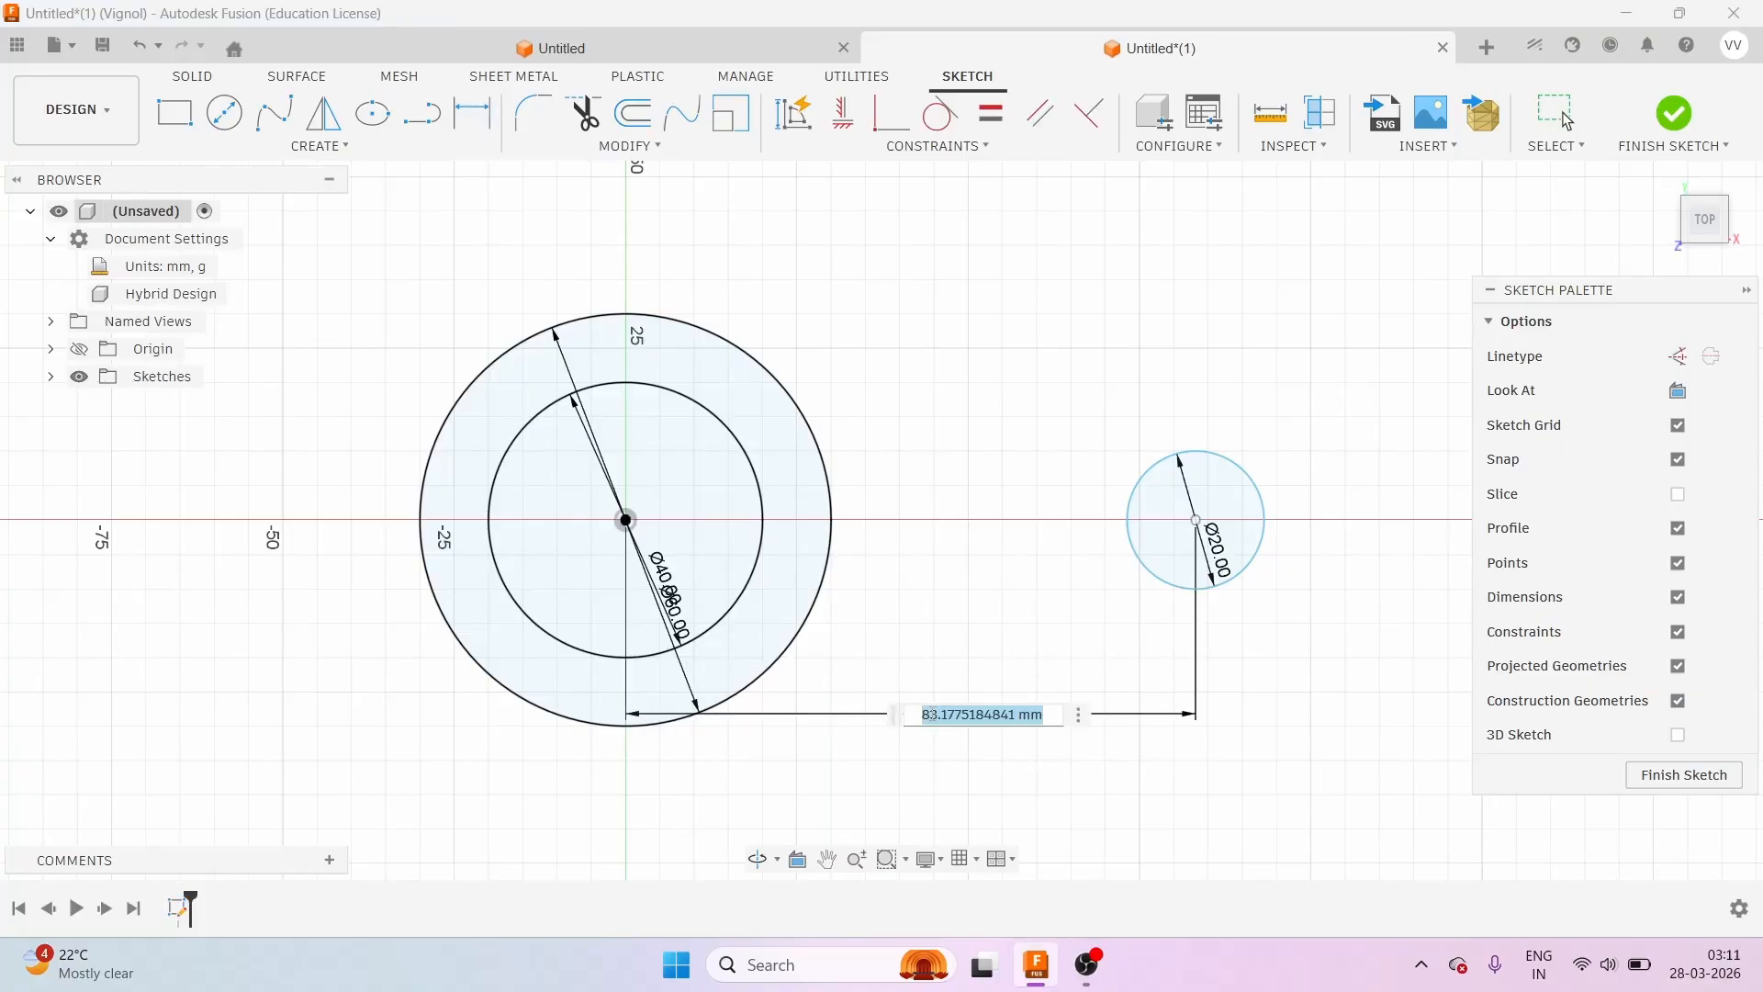
text(7)
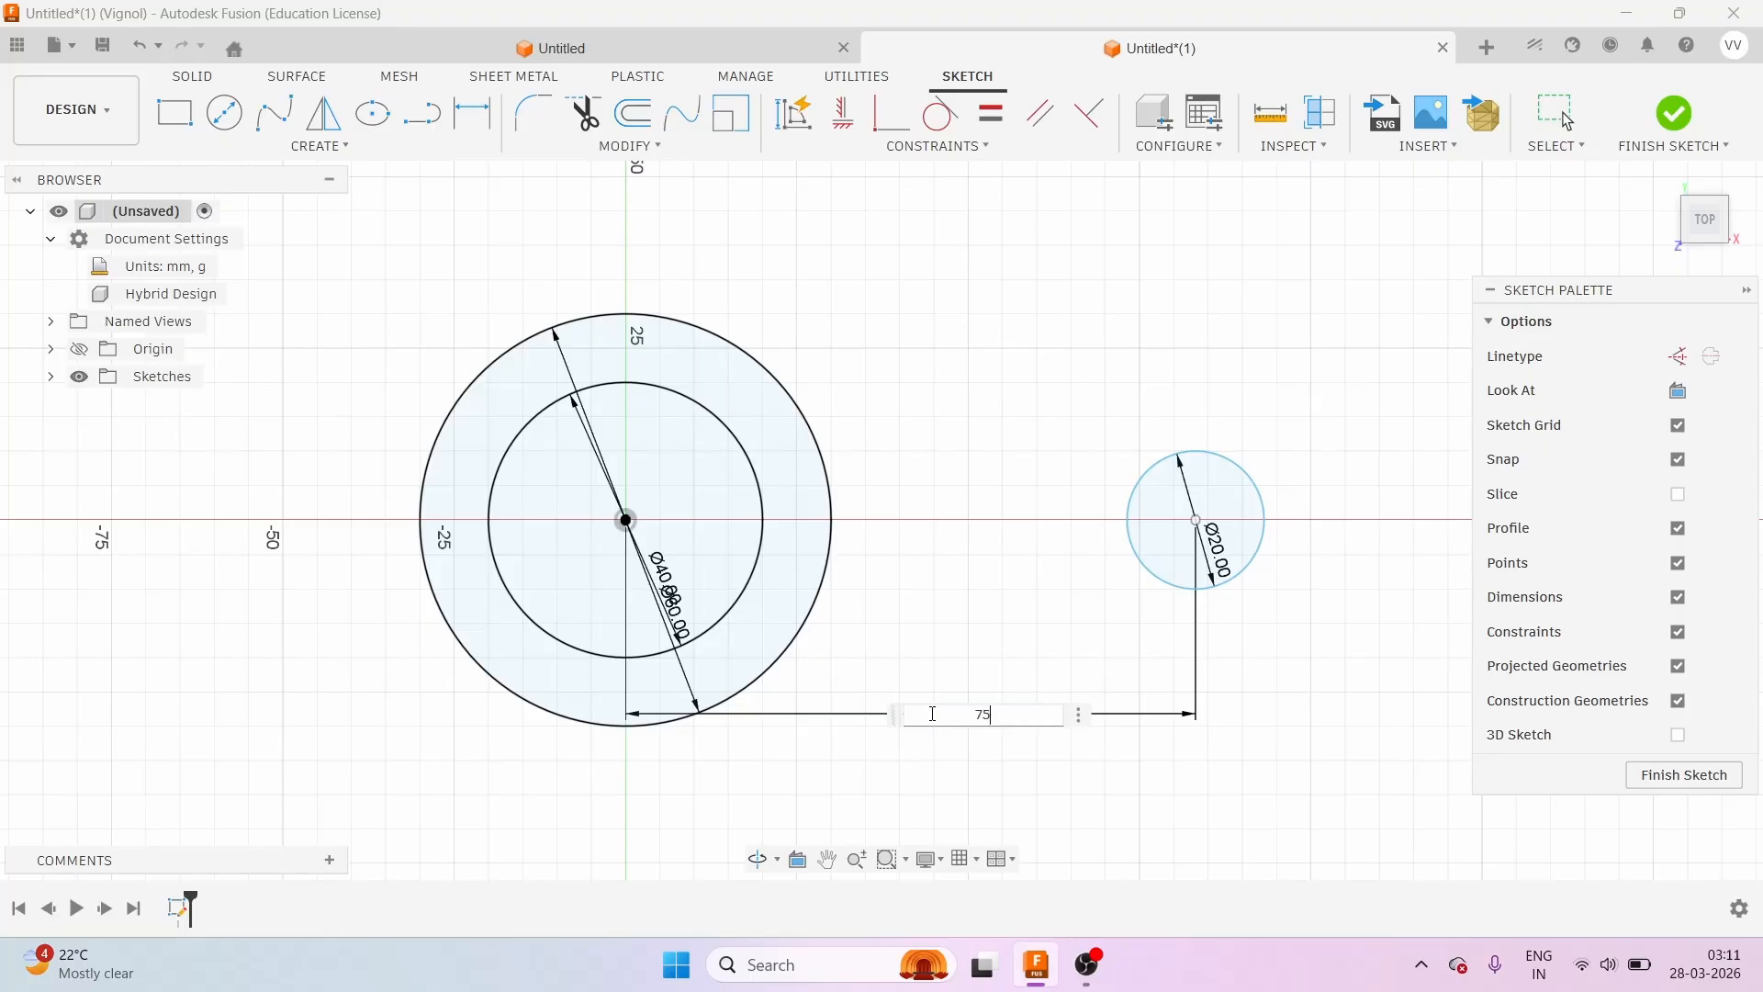
text(5)
key(Return)
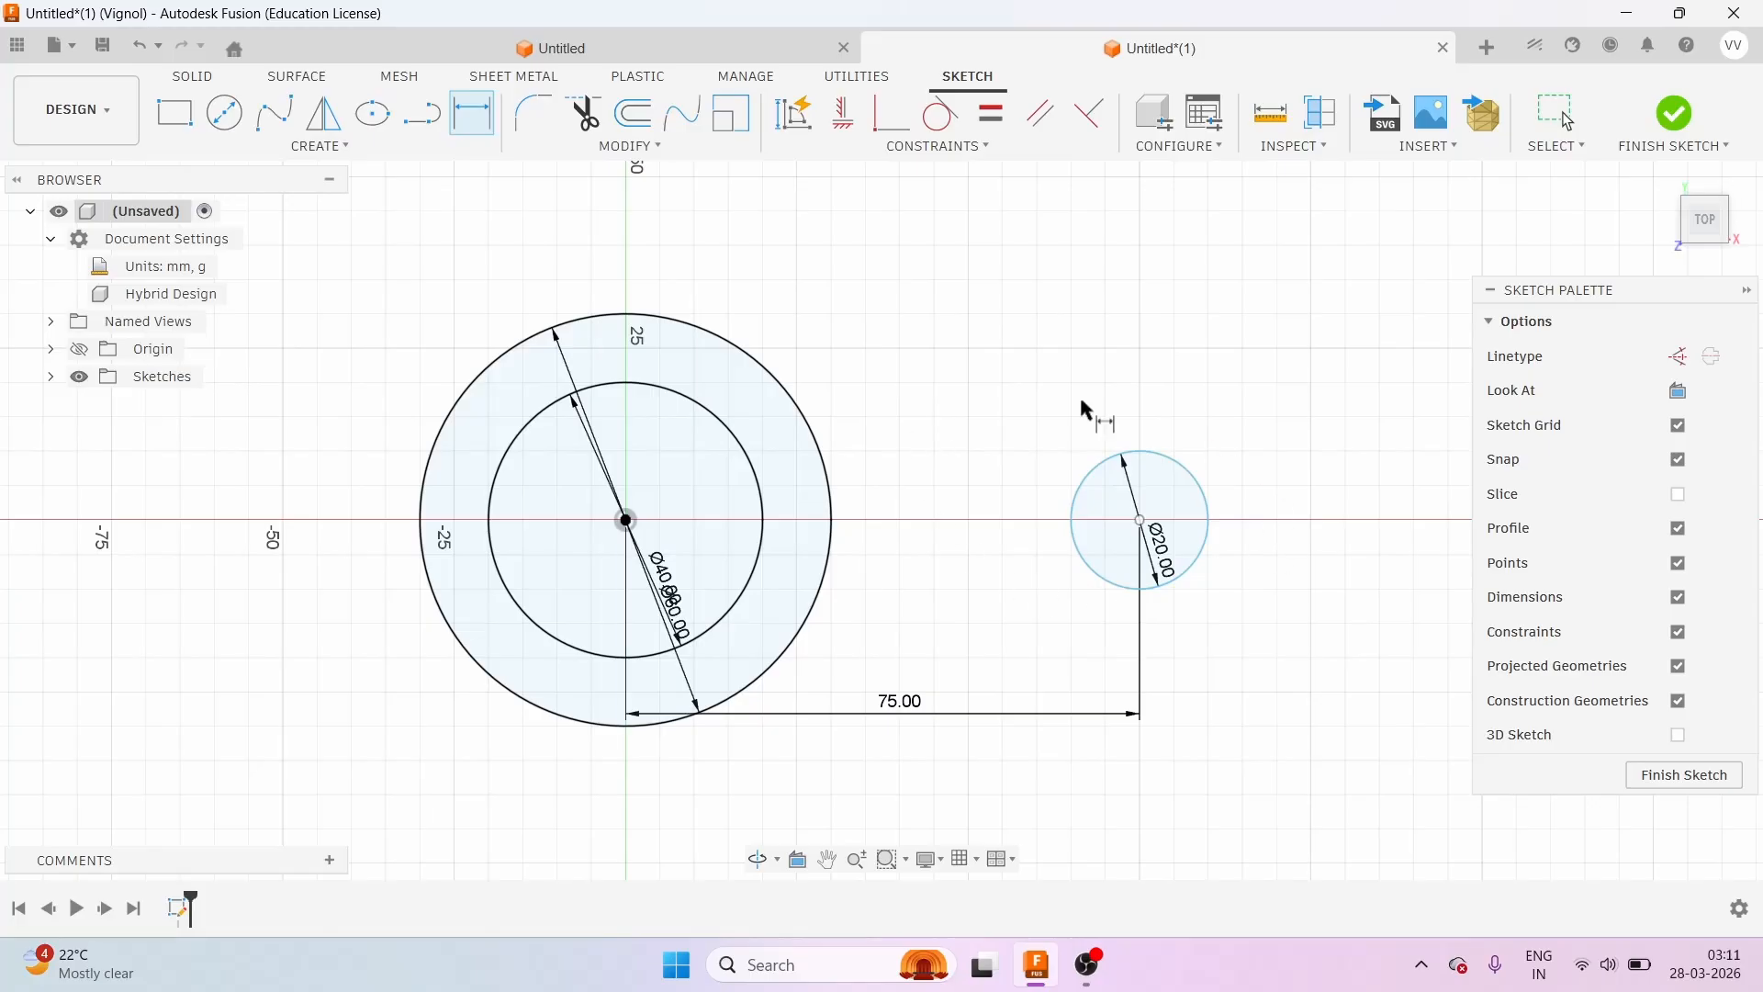
Draw a center point arc of 23 mm radius around the small circle's centre, spanning the half that faces away from the large circles.
click(410, 151)
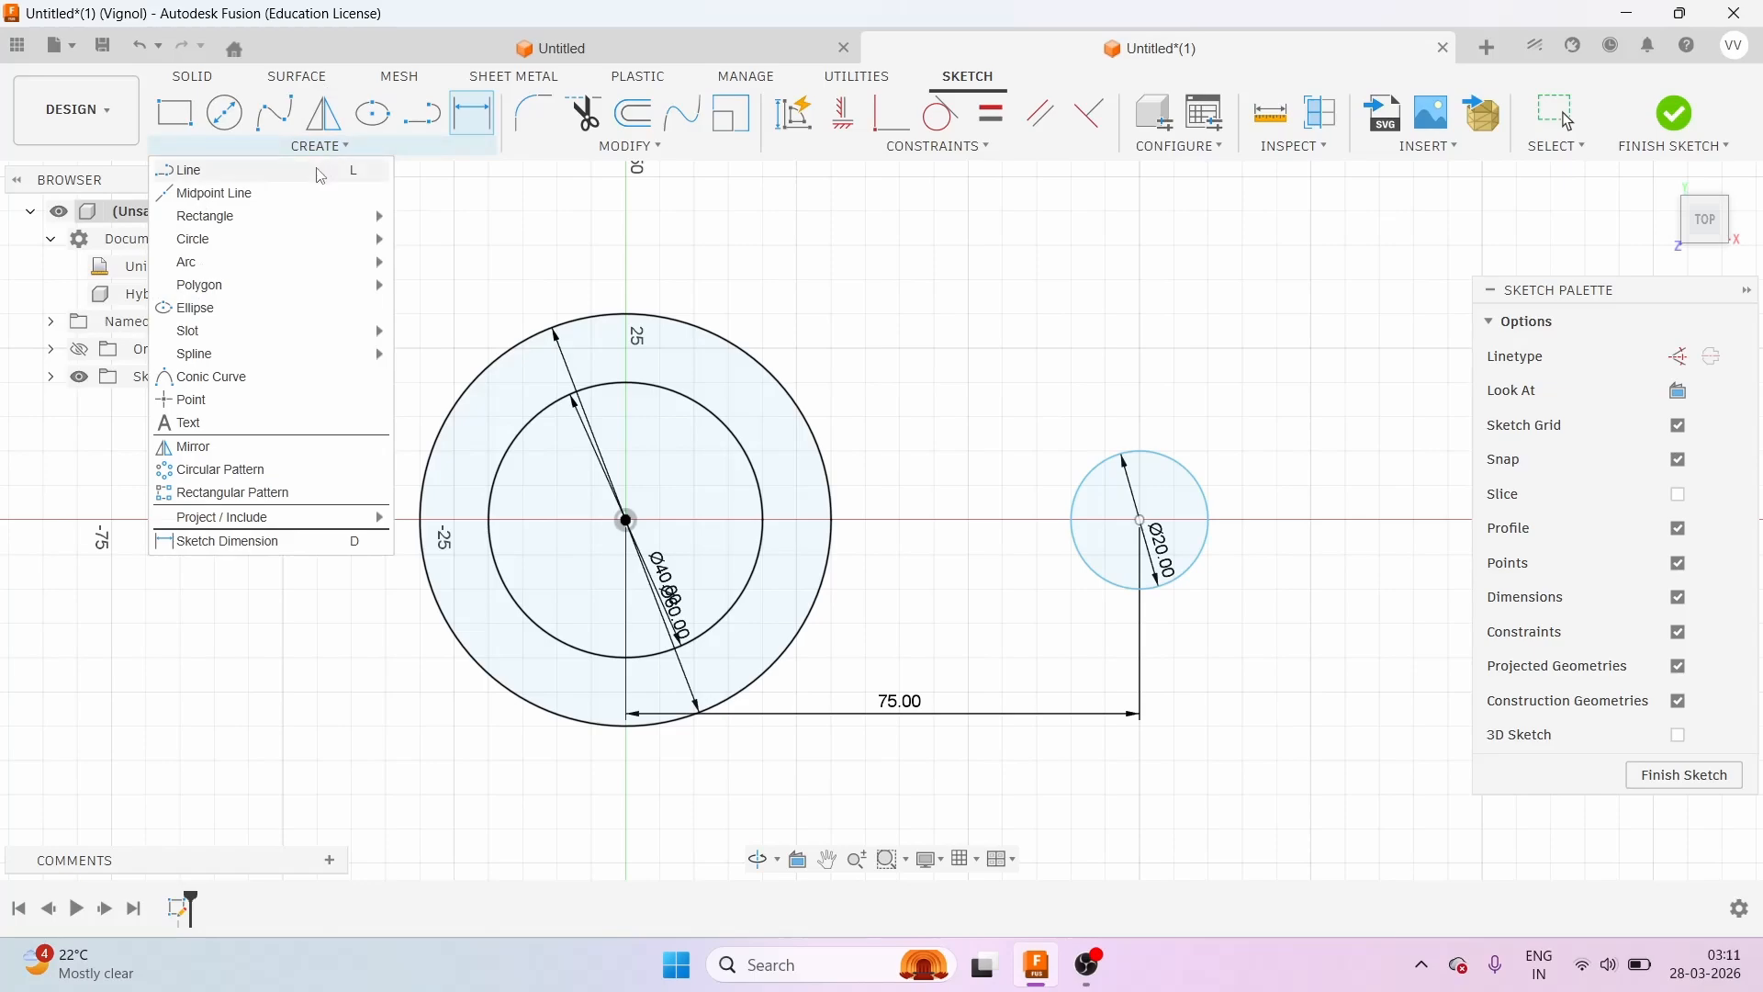
mouse_move(282, 271)
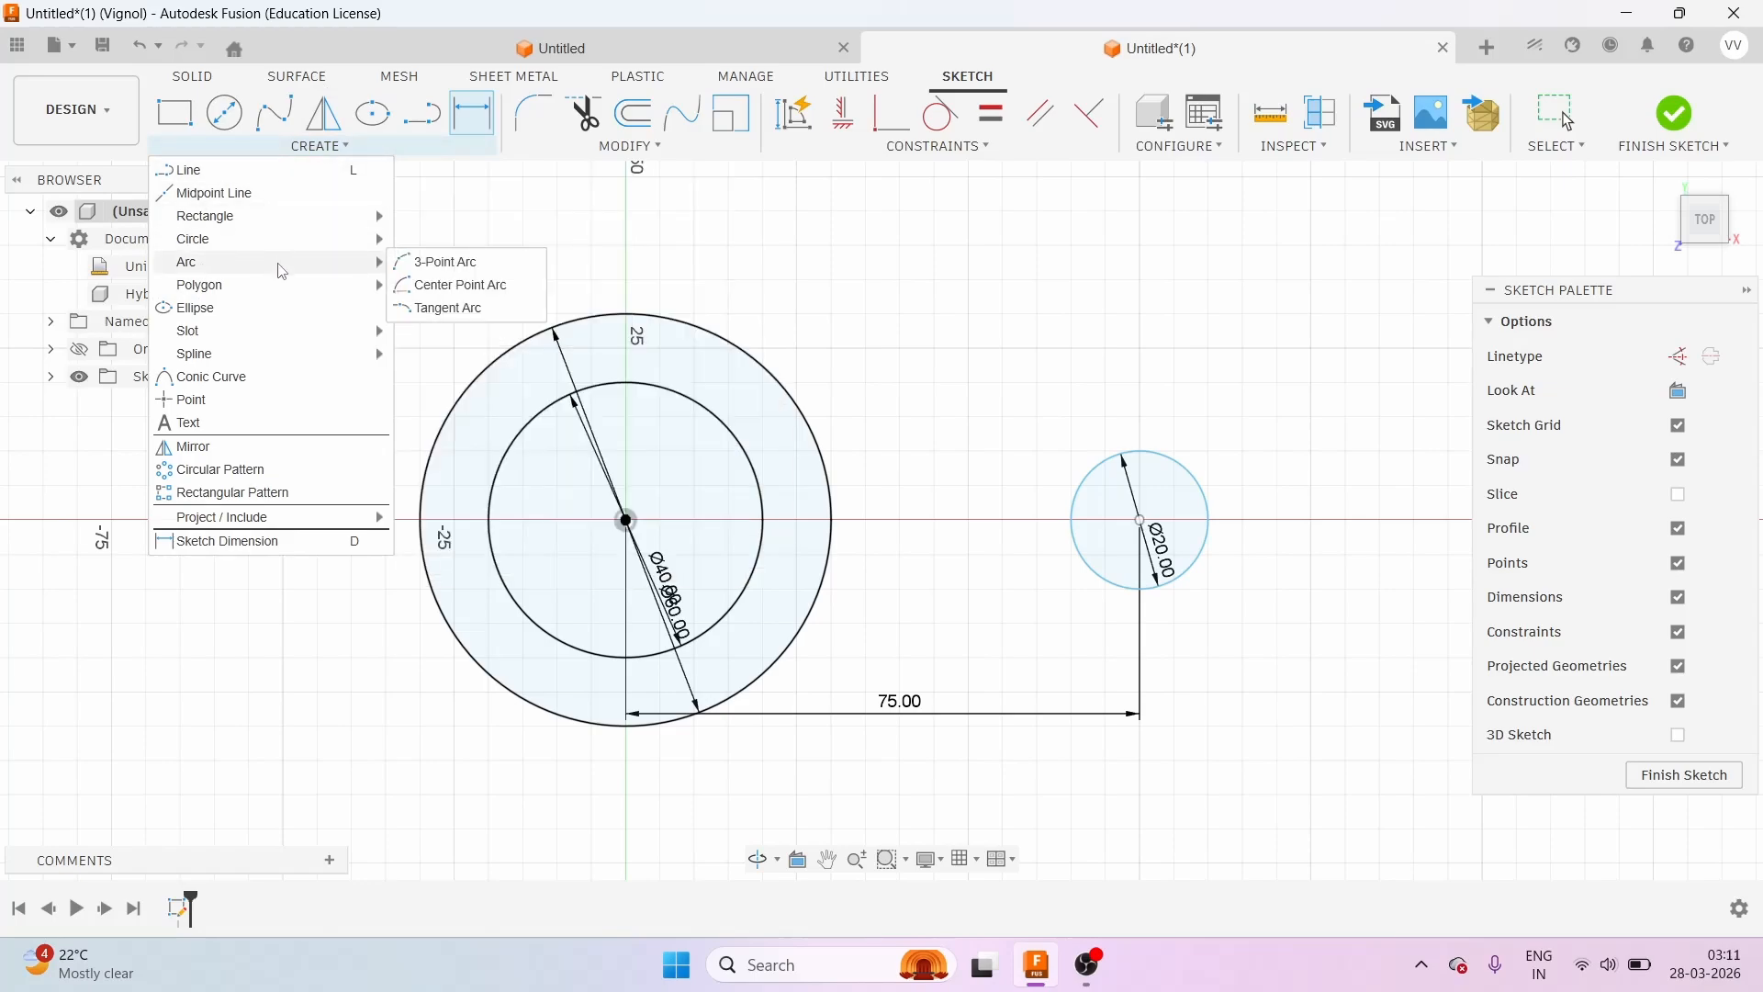
click(461, 285)
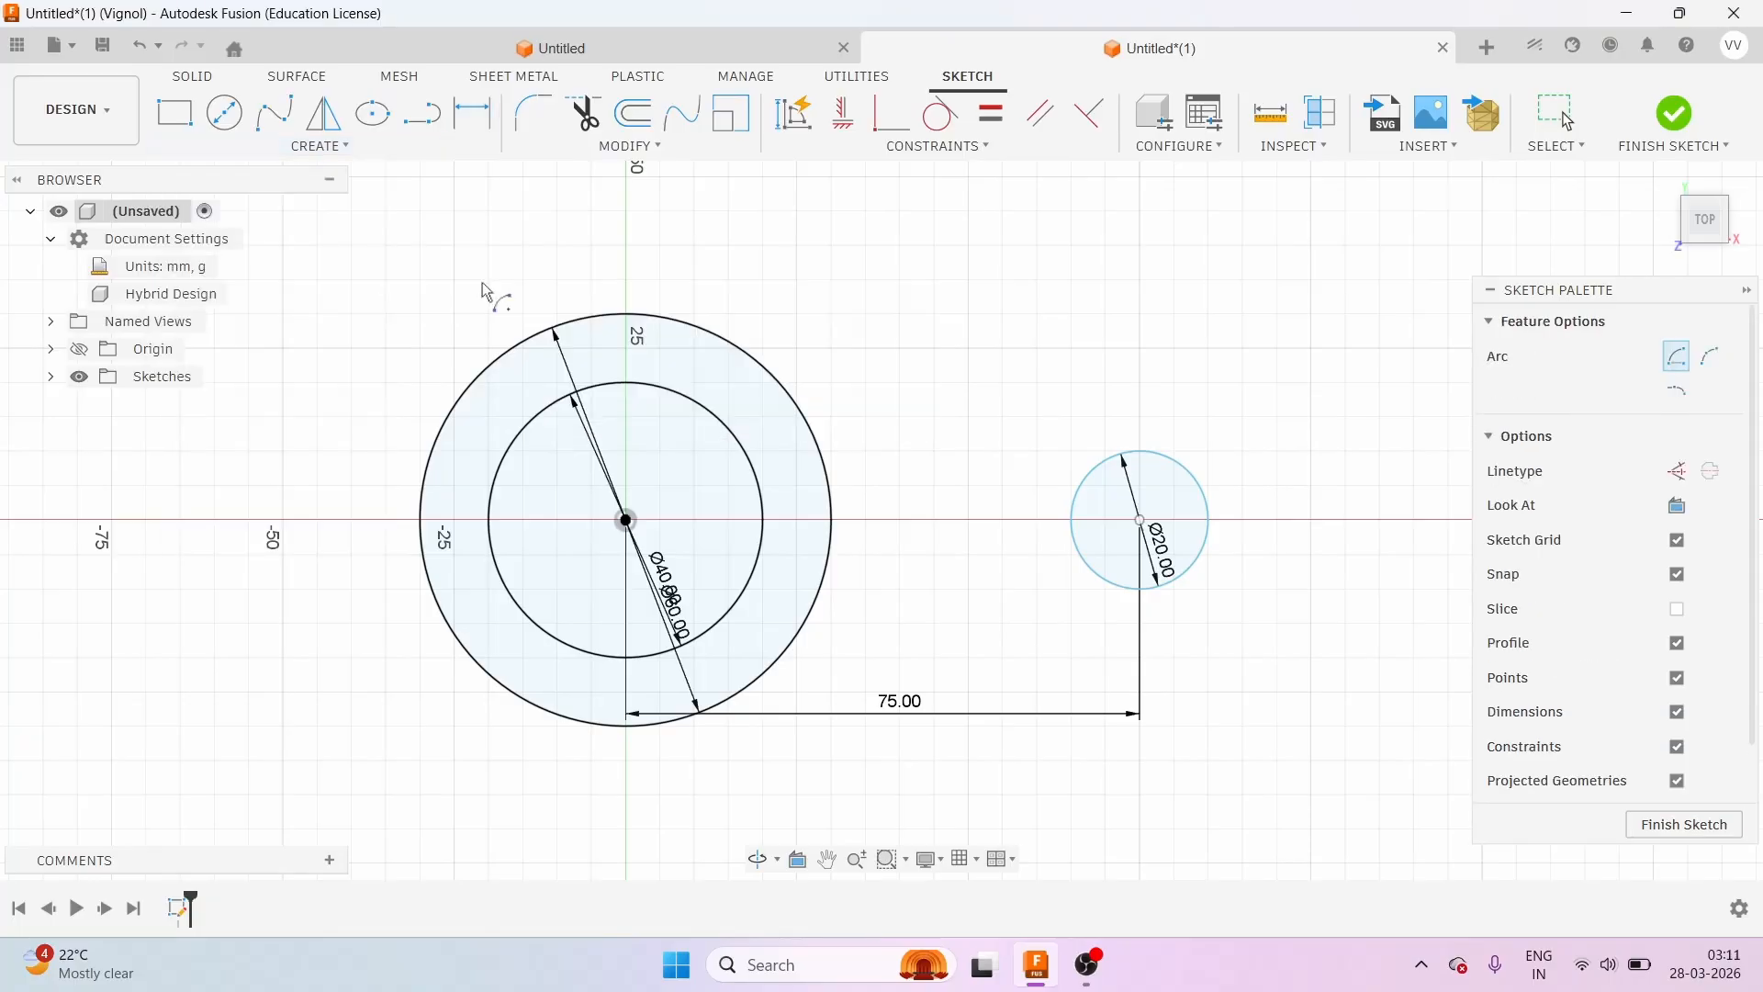
click(1139, 520)
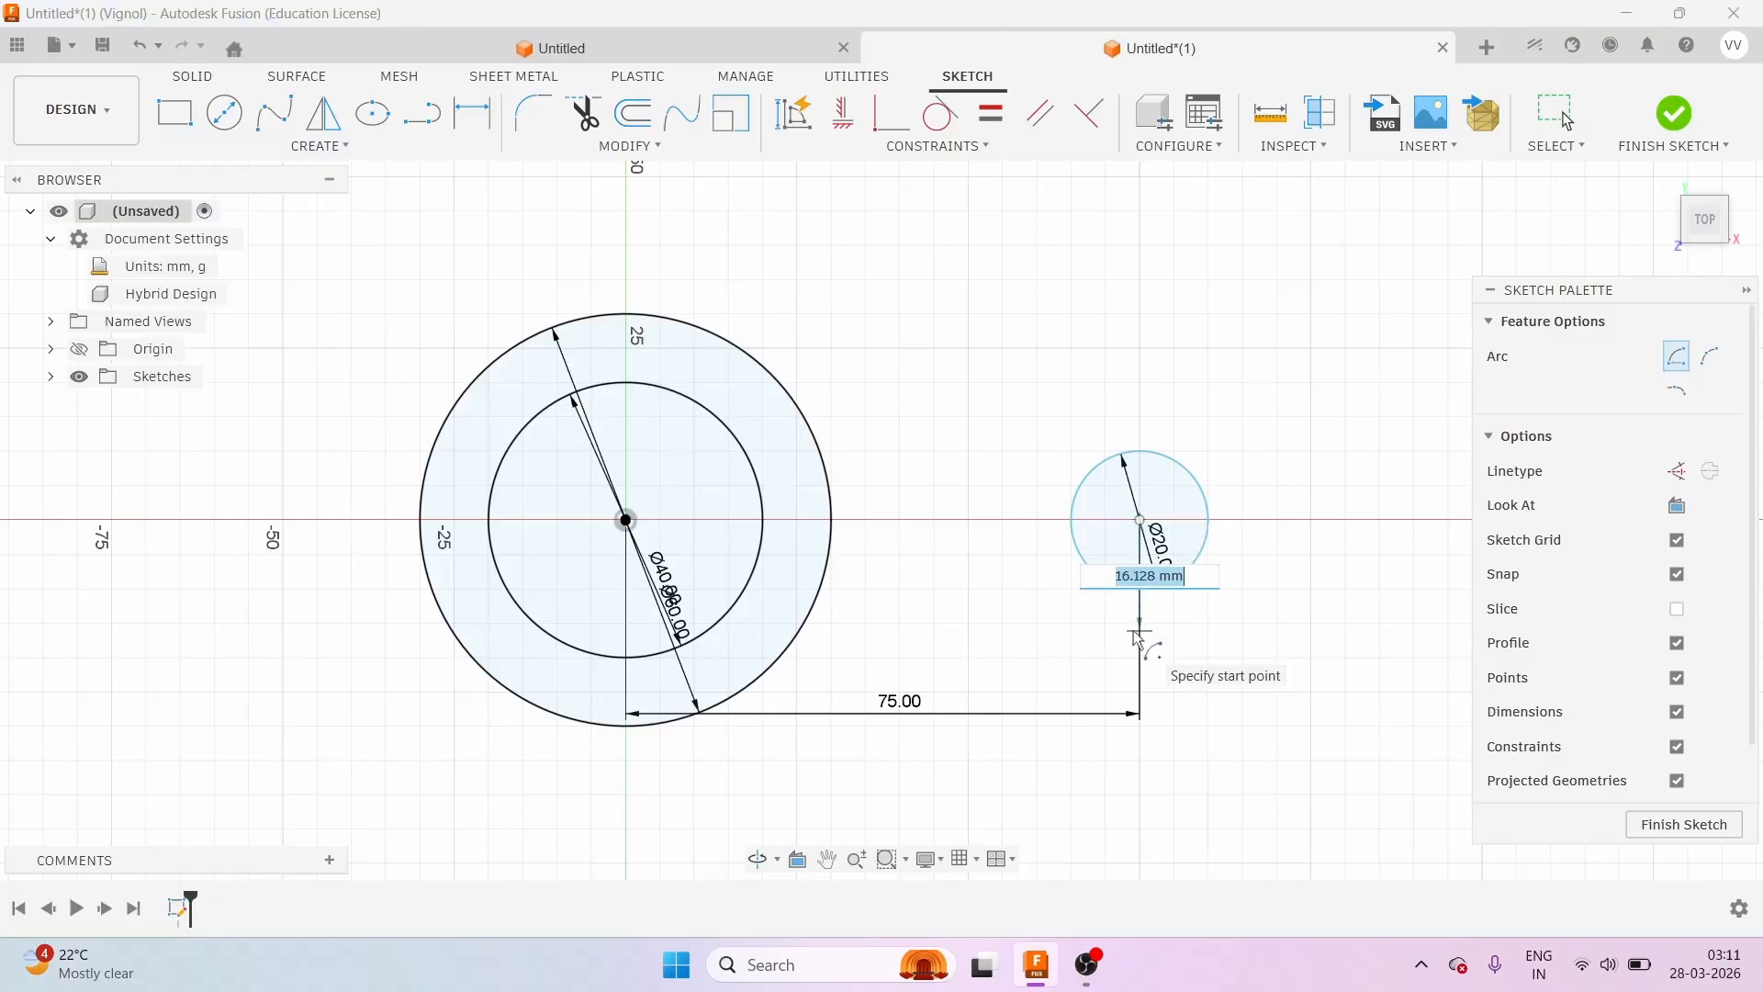
text(23)
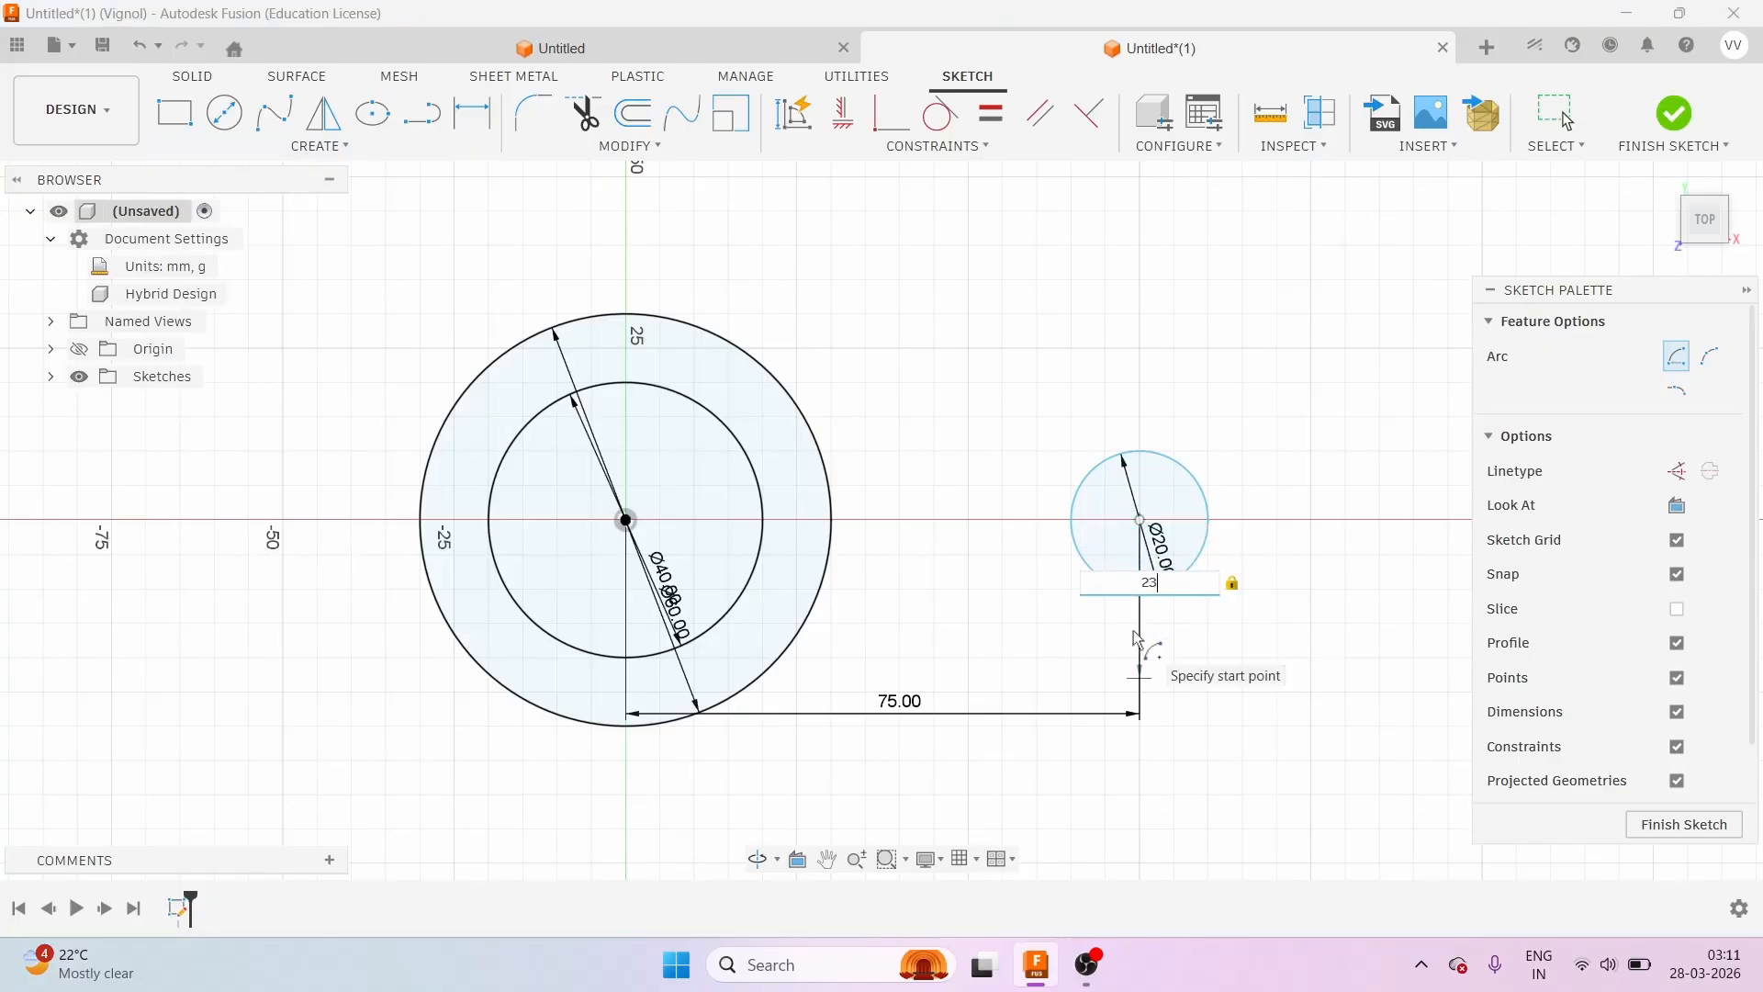
click(1143, 691)
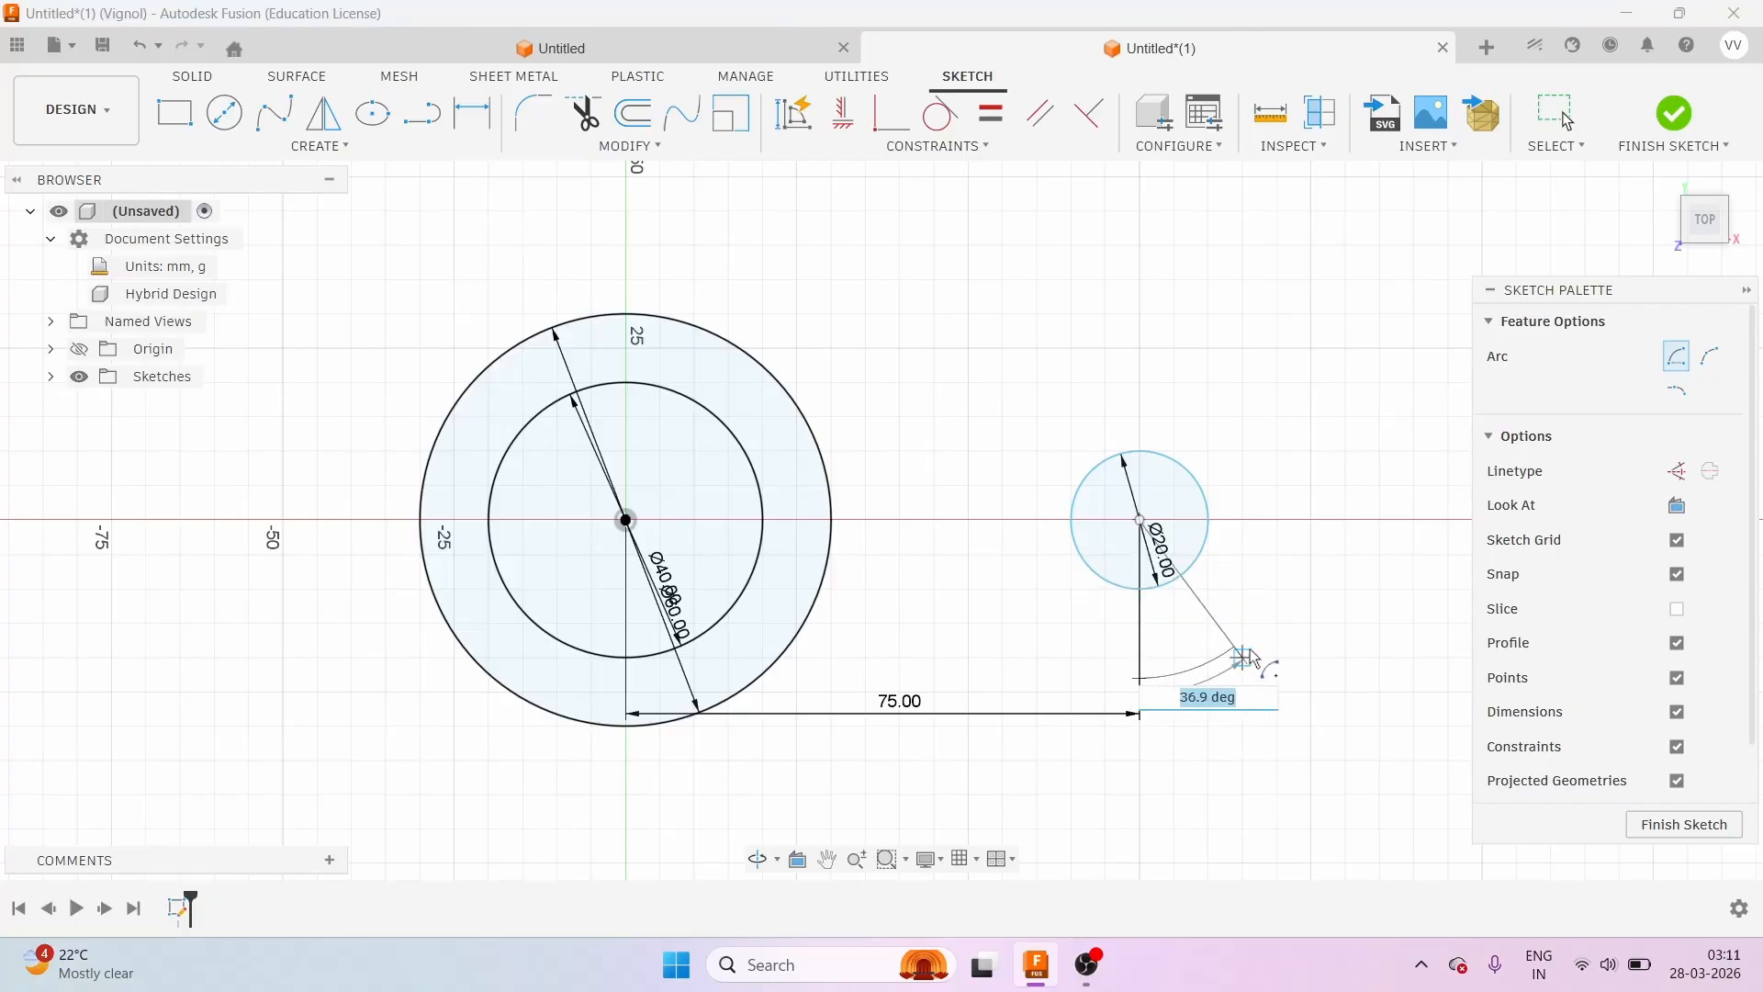
click(1146, 376)
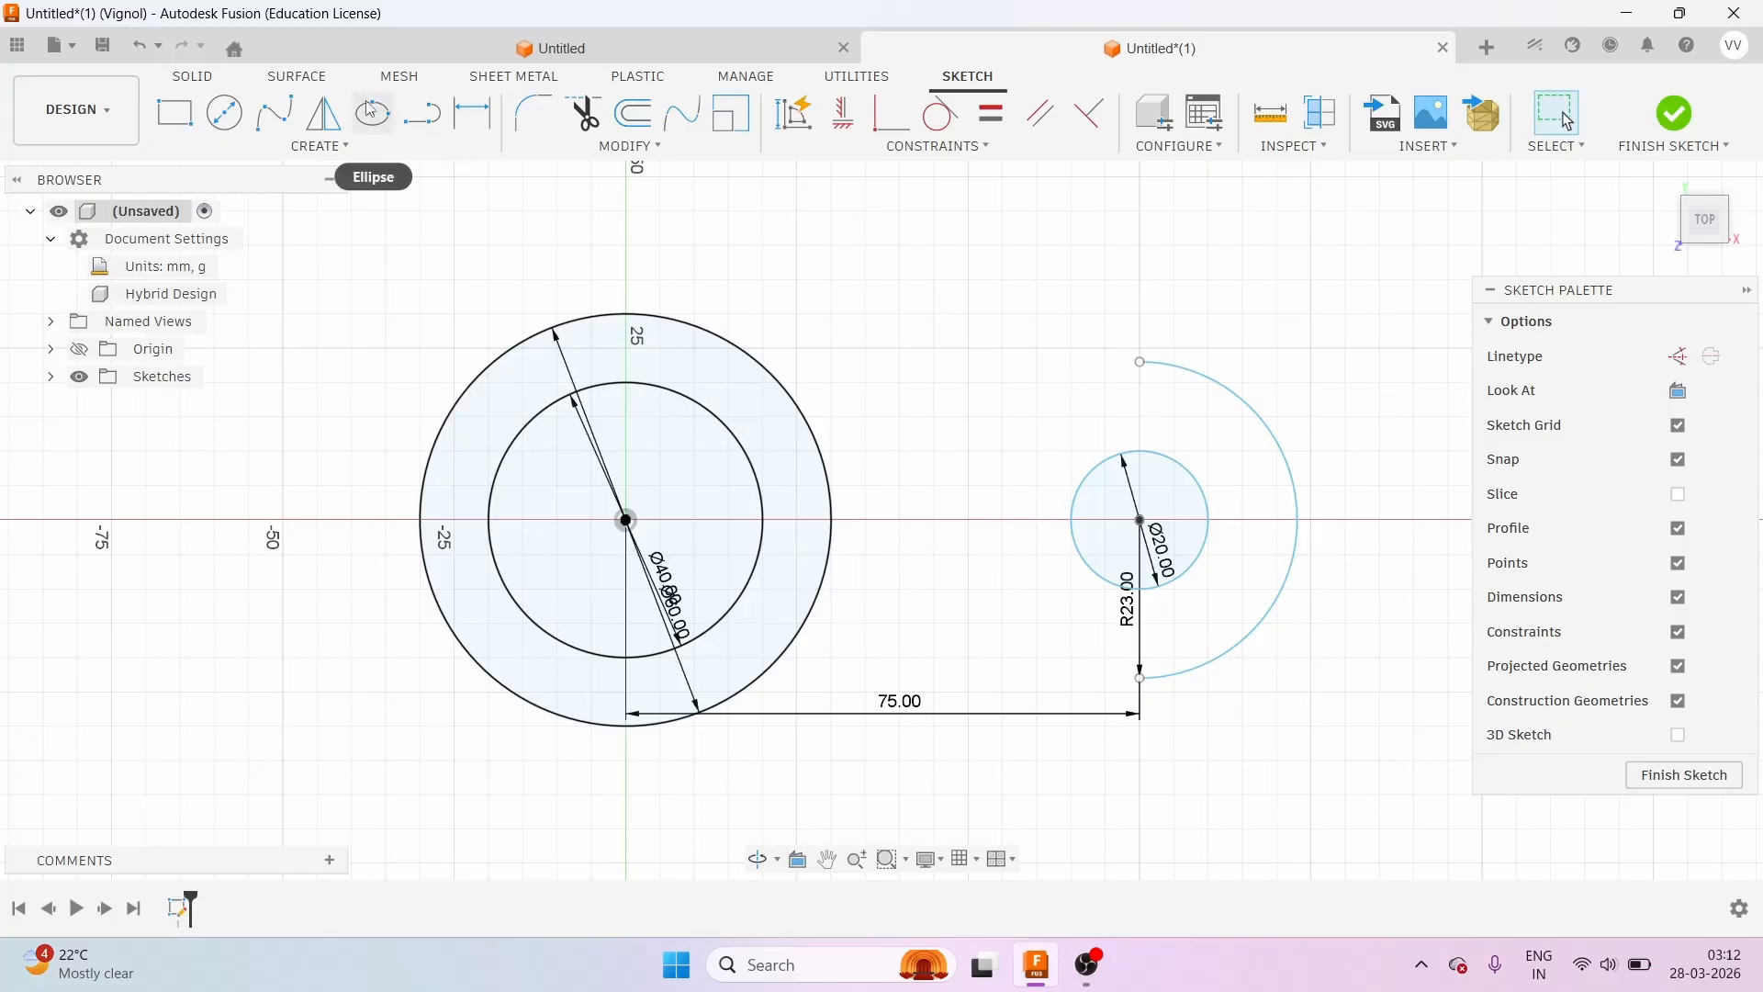
Draw two straight lines from the arc's upper and lower ends back to the 60 mm circle, closing the arm outline.
click(431, 121)
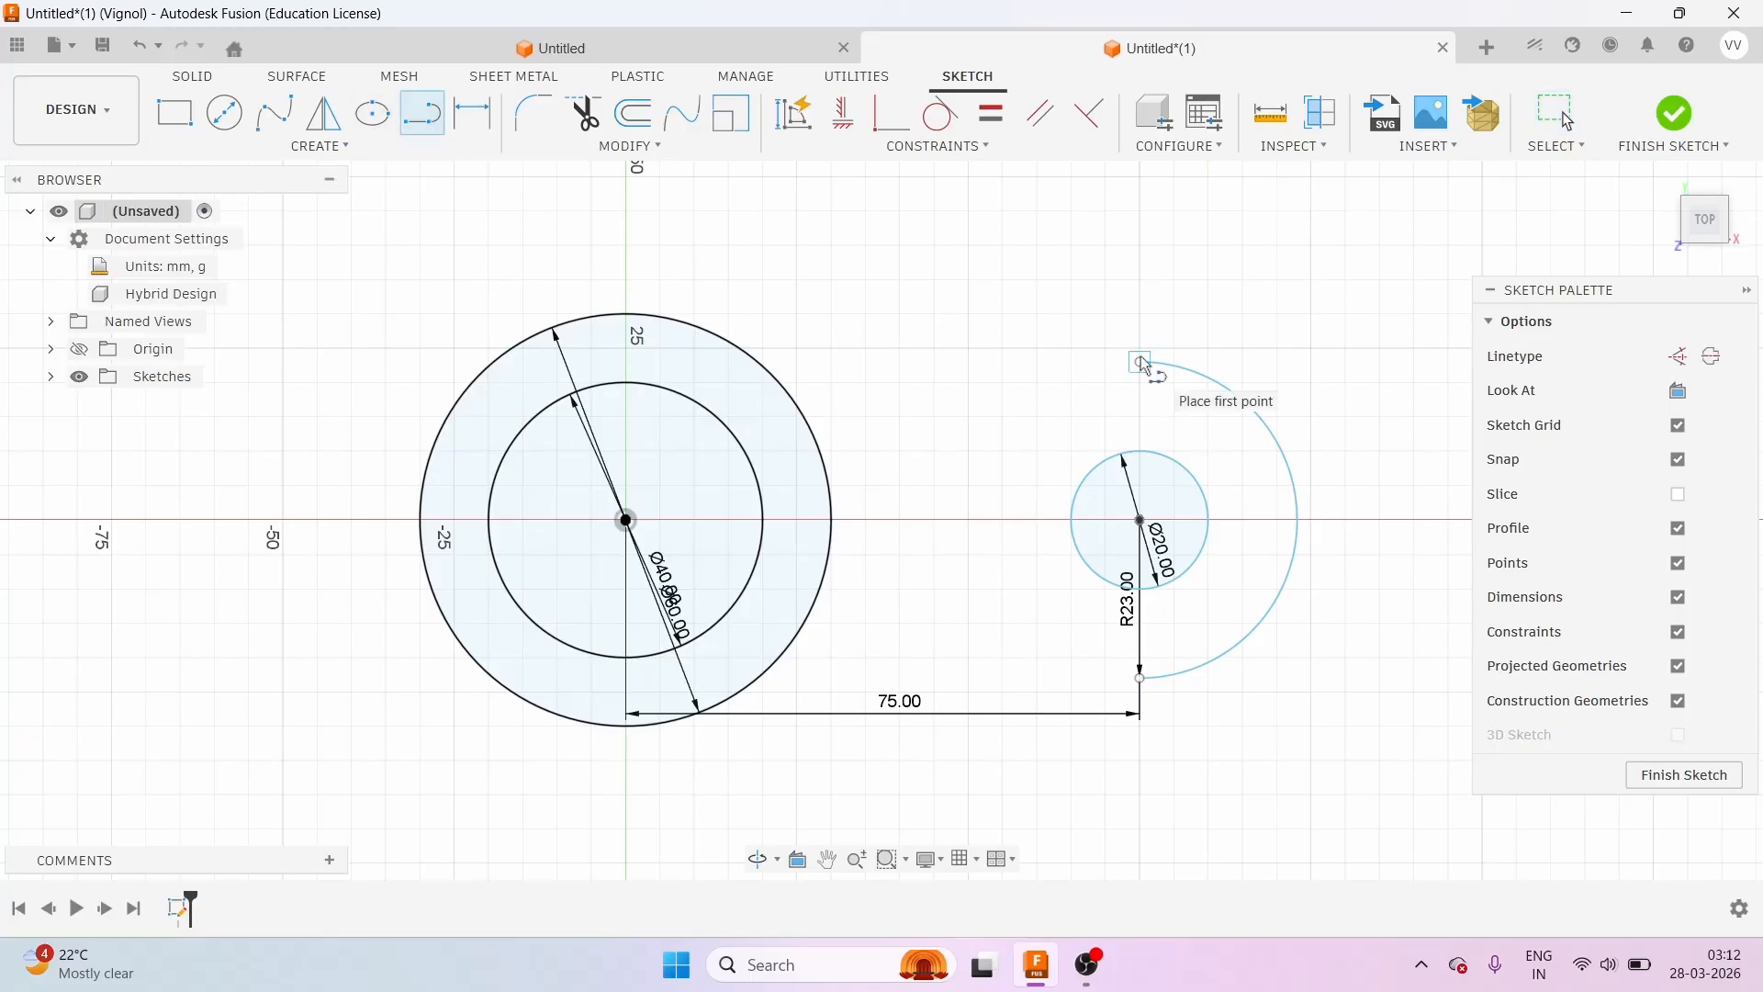
drag(1140, 363, 762, 366)
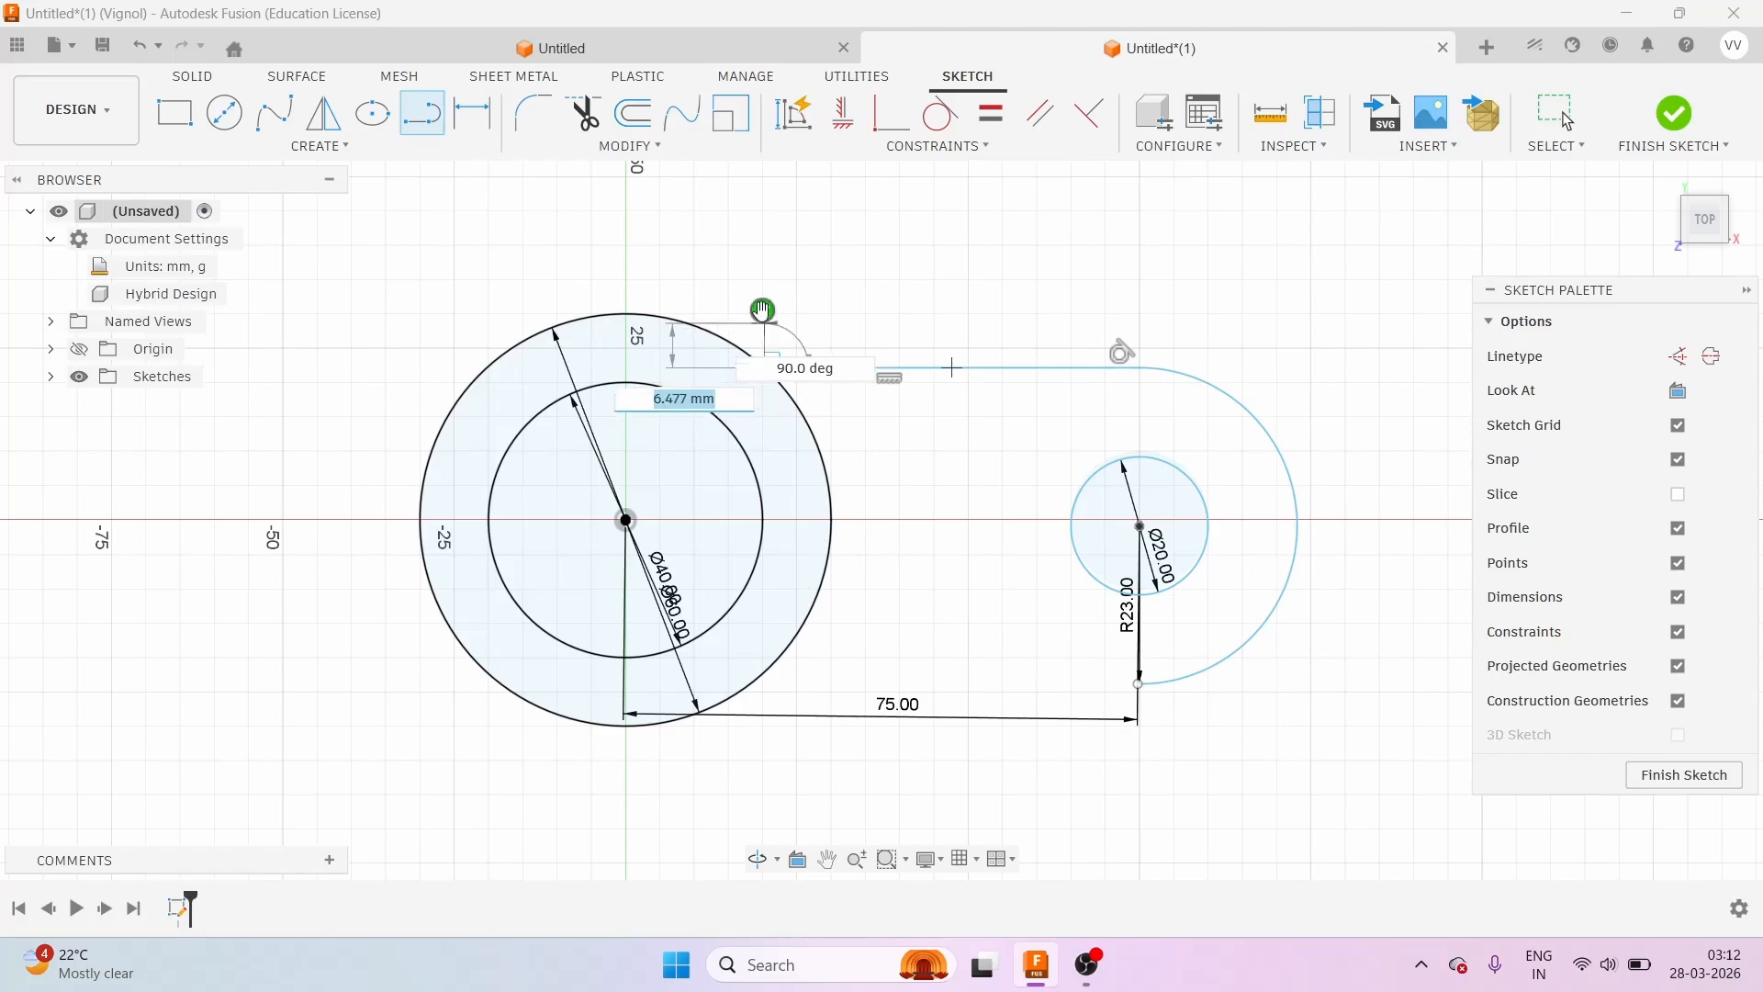
click(761, 310)
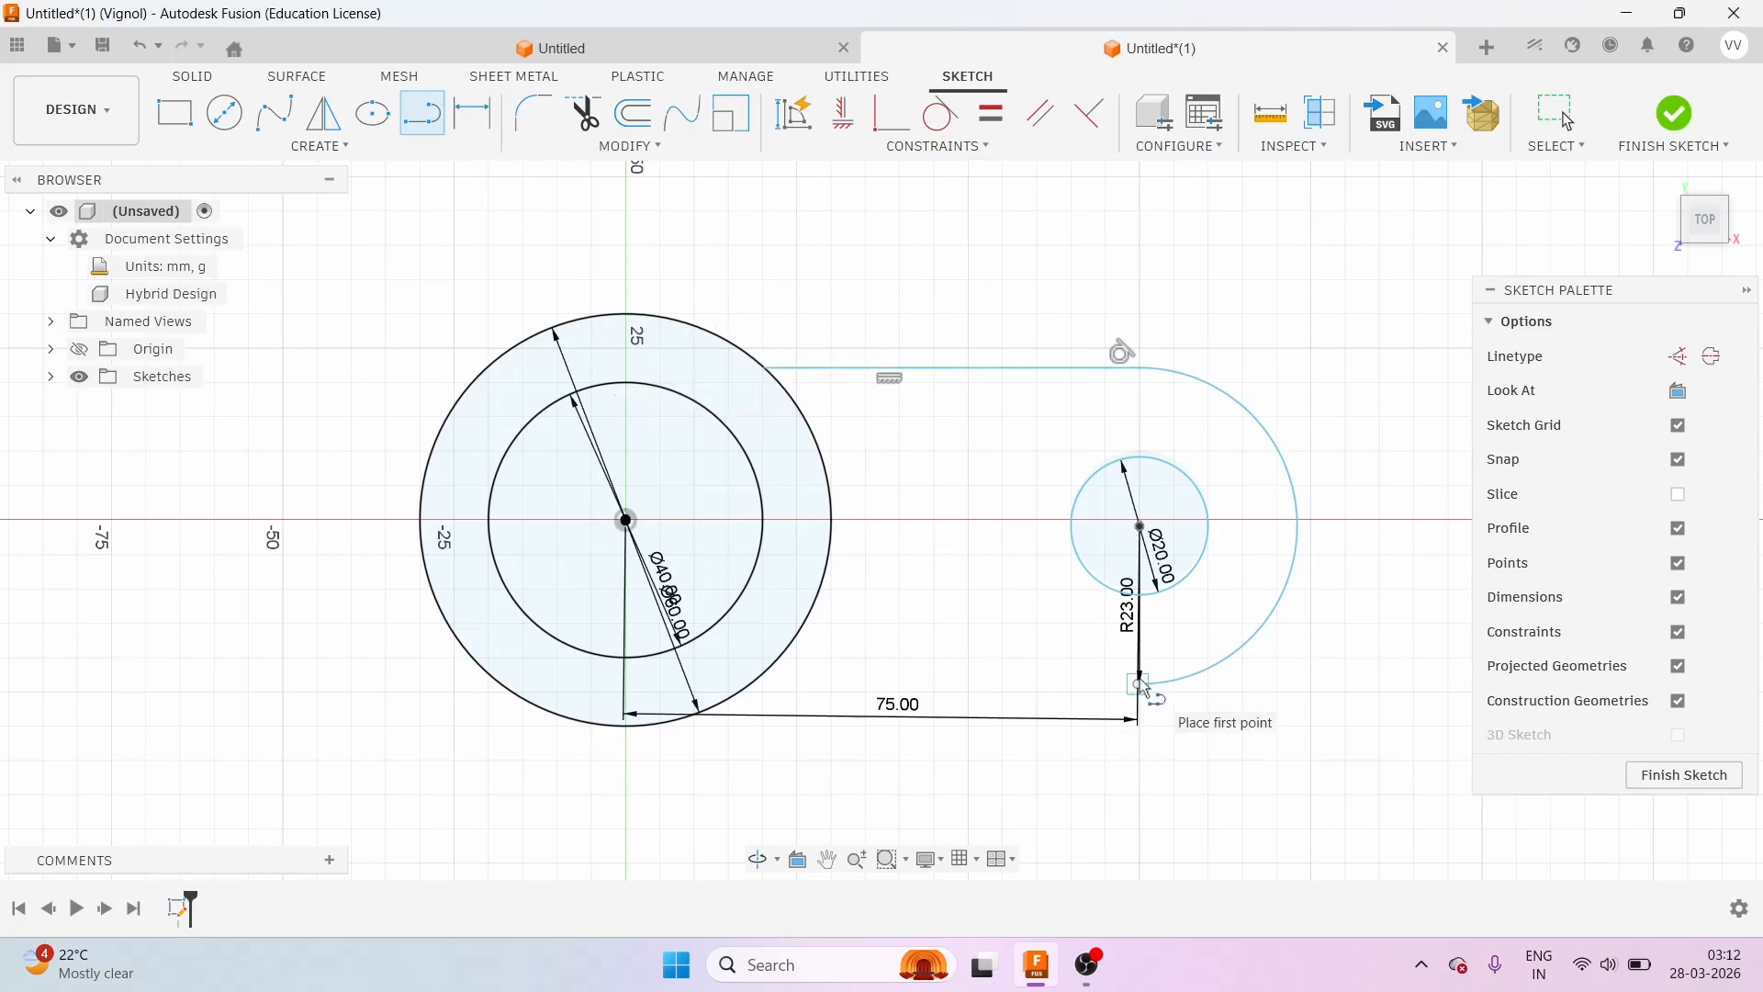
drag(1139, 684, 763, 681)
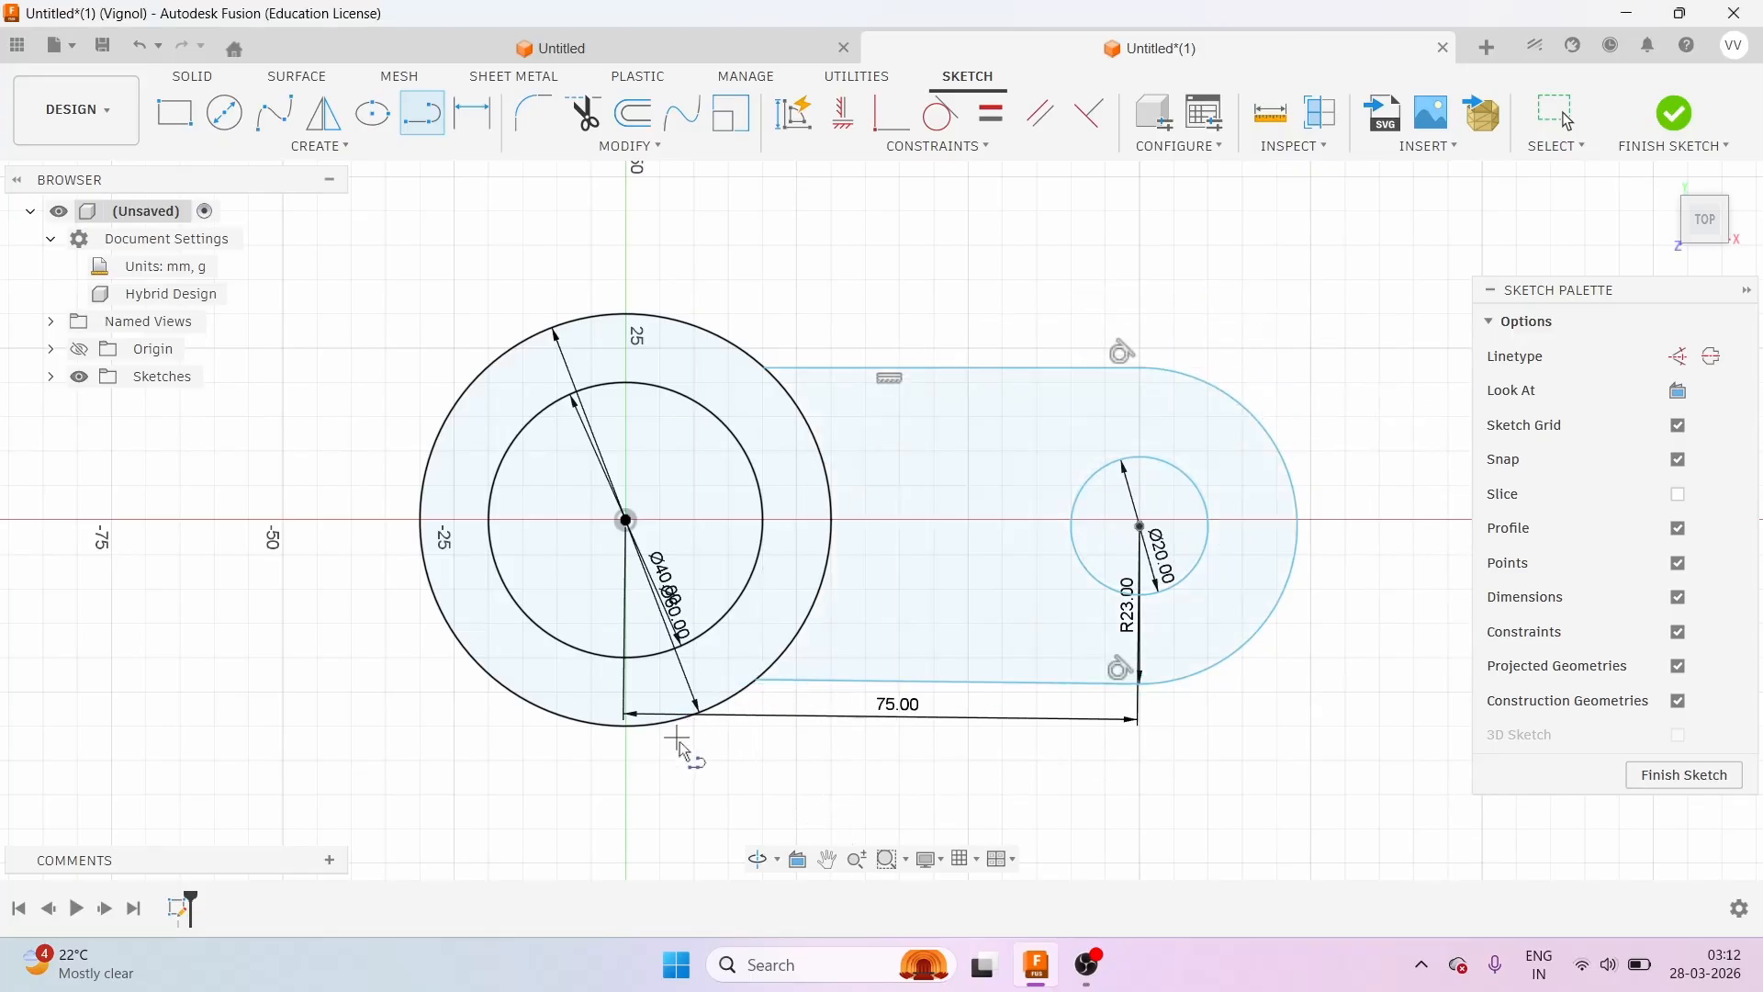
Finish the sketch and extrude the ring between the 60 mm and 40 mm circles 60 mm upward as a new body.
scroll(790, 390, down, 4)
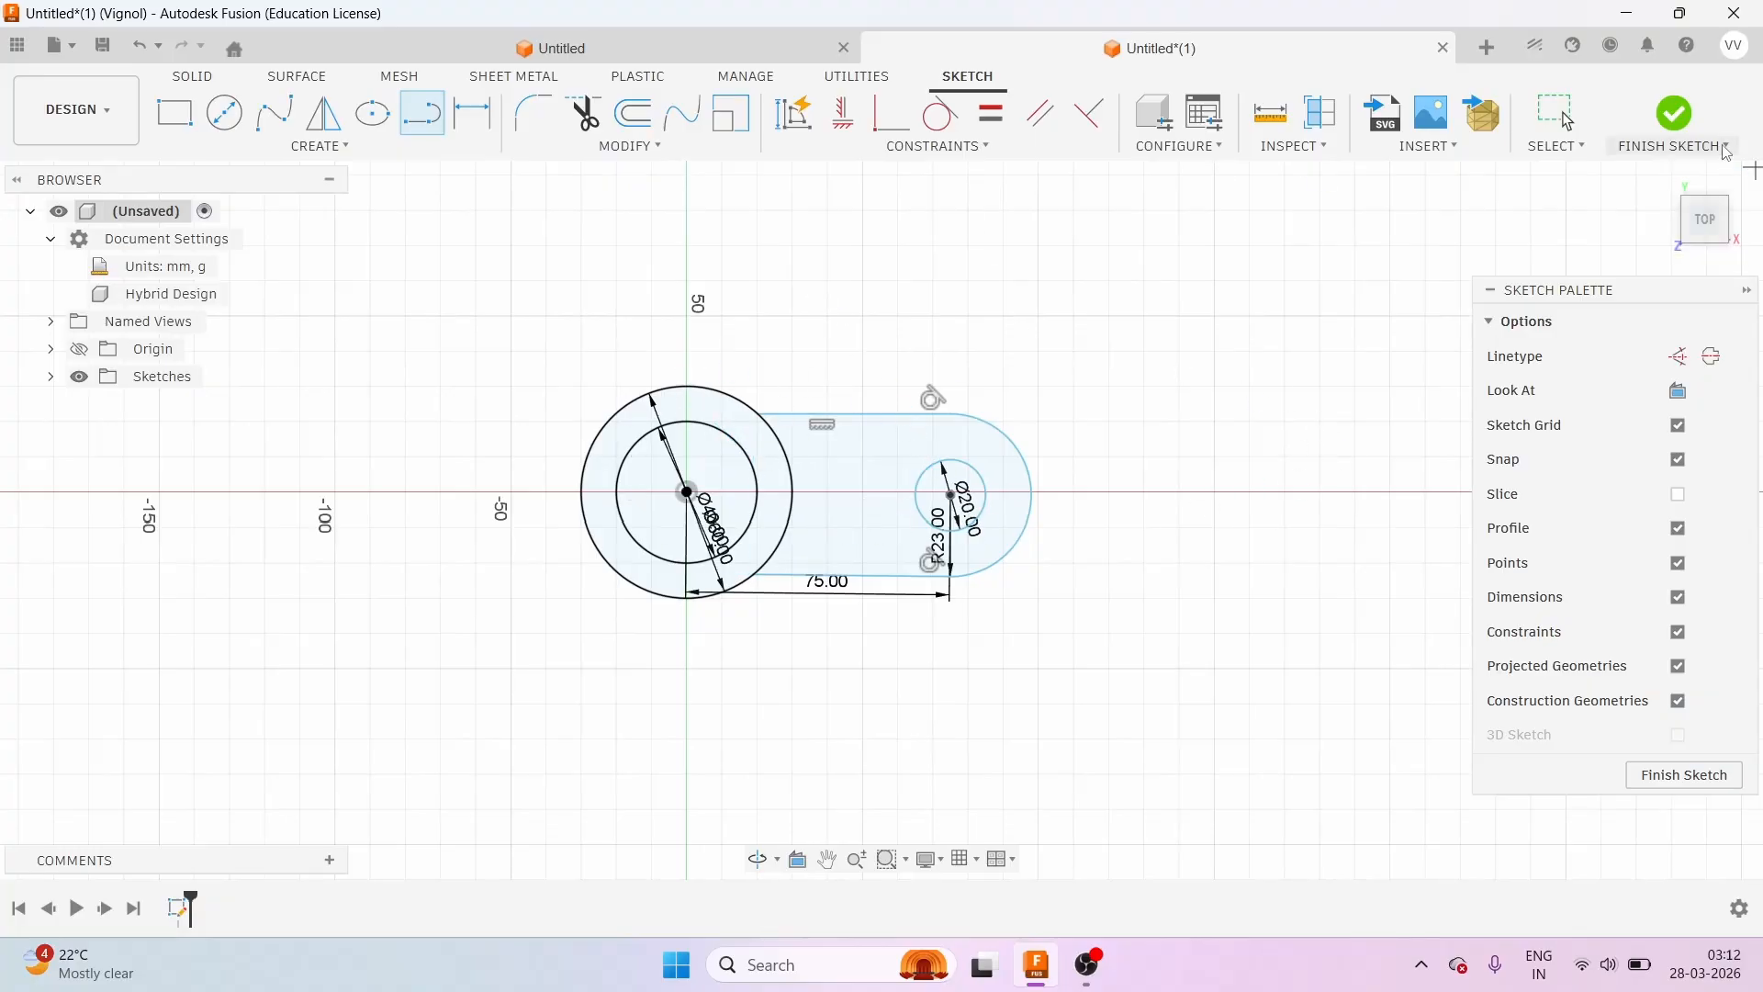
click(1674, 113)
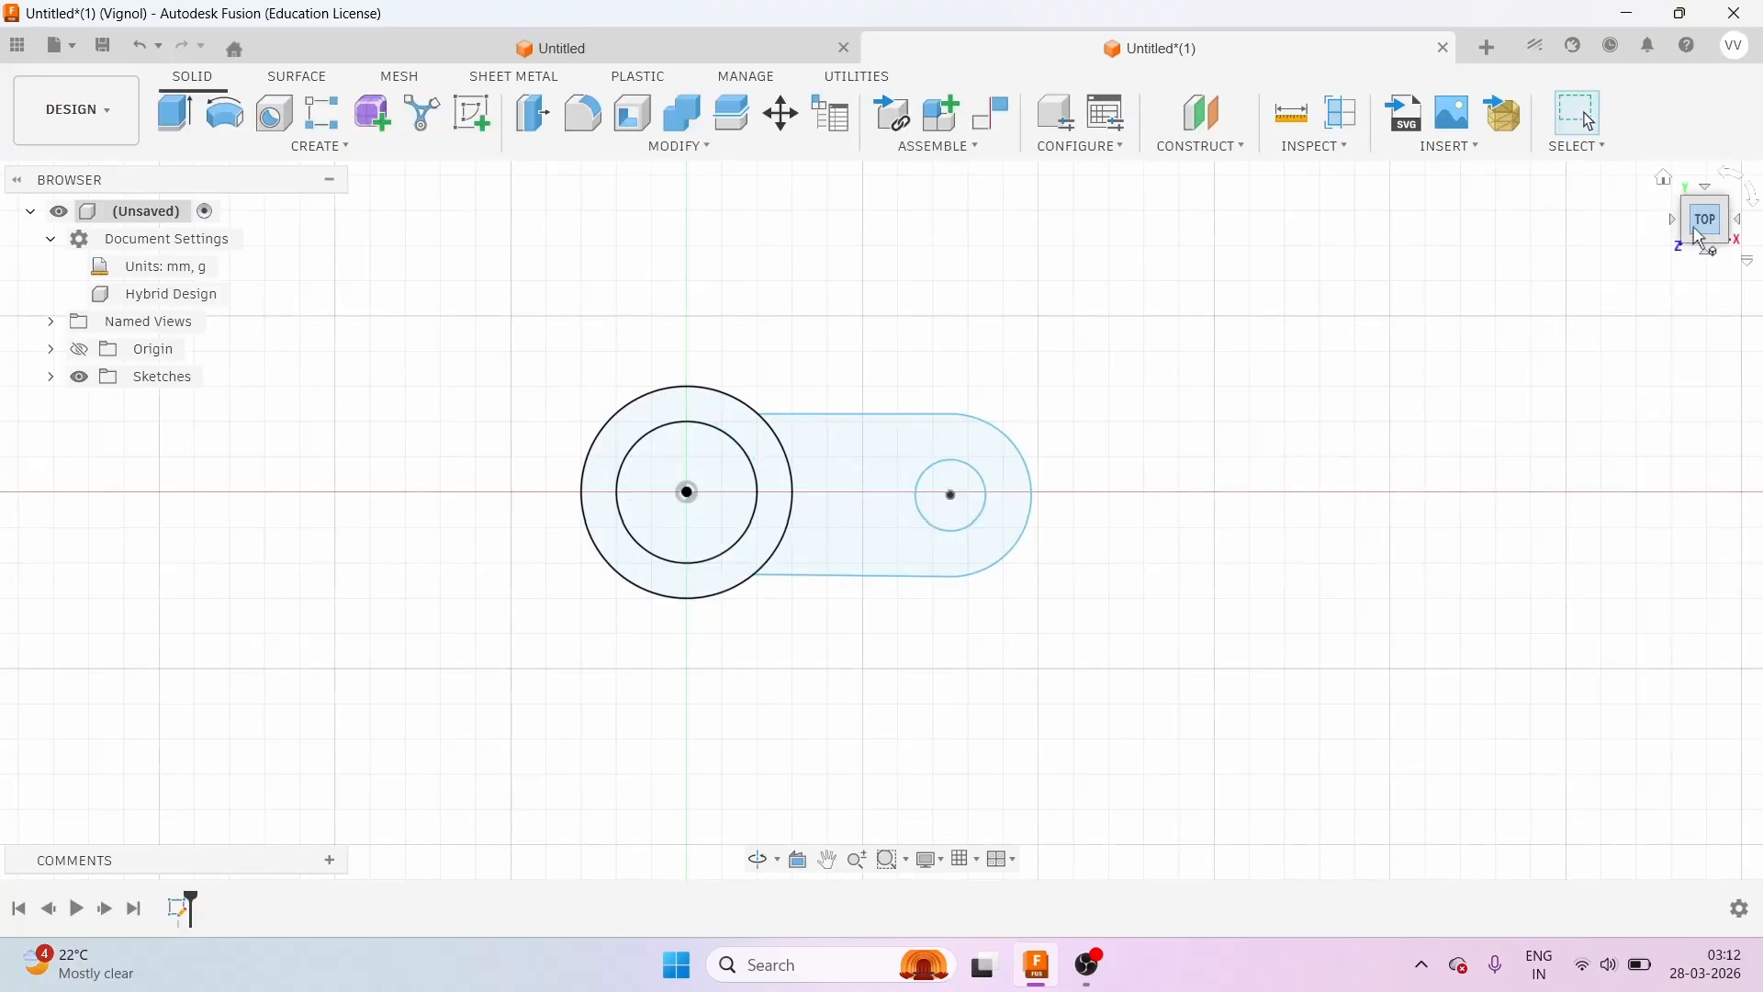
drag(1700, 240, 1668, 176)
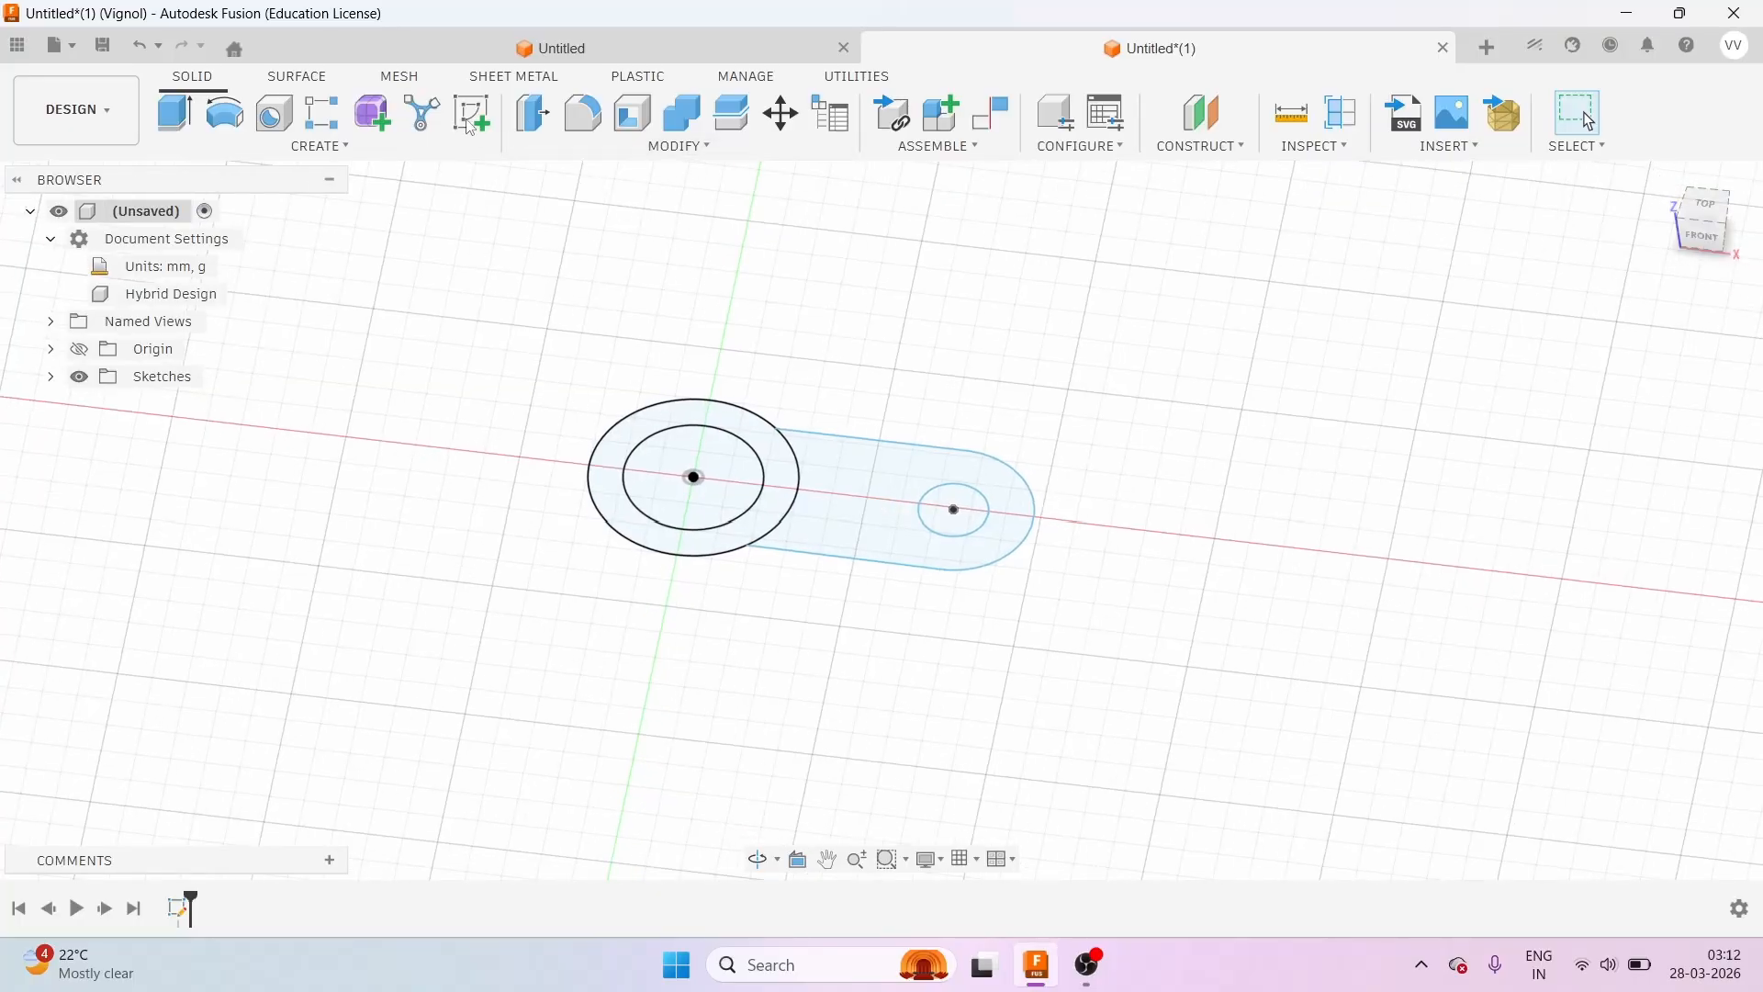
click(175, 112)
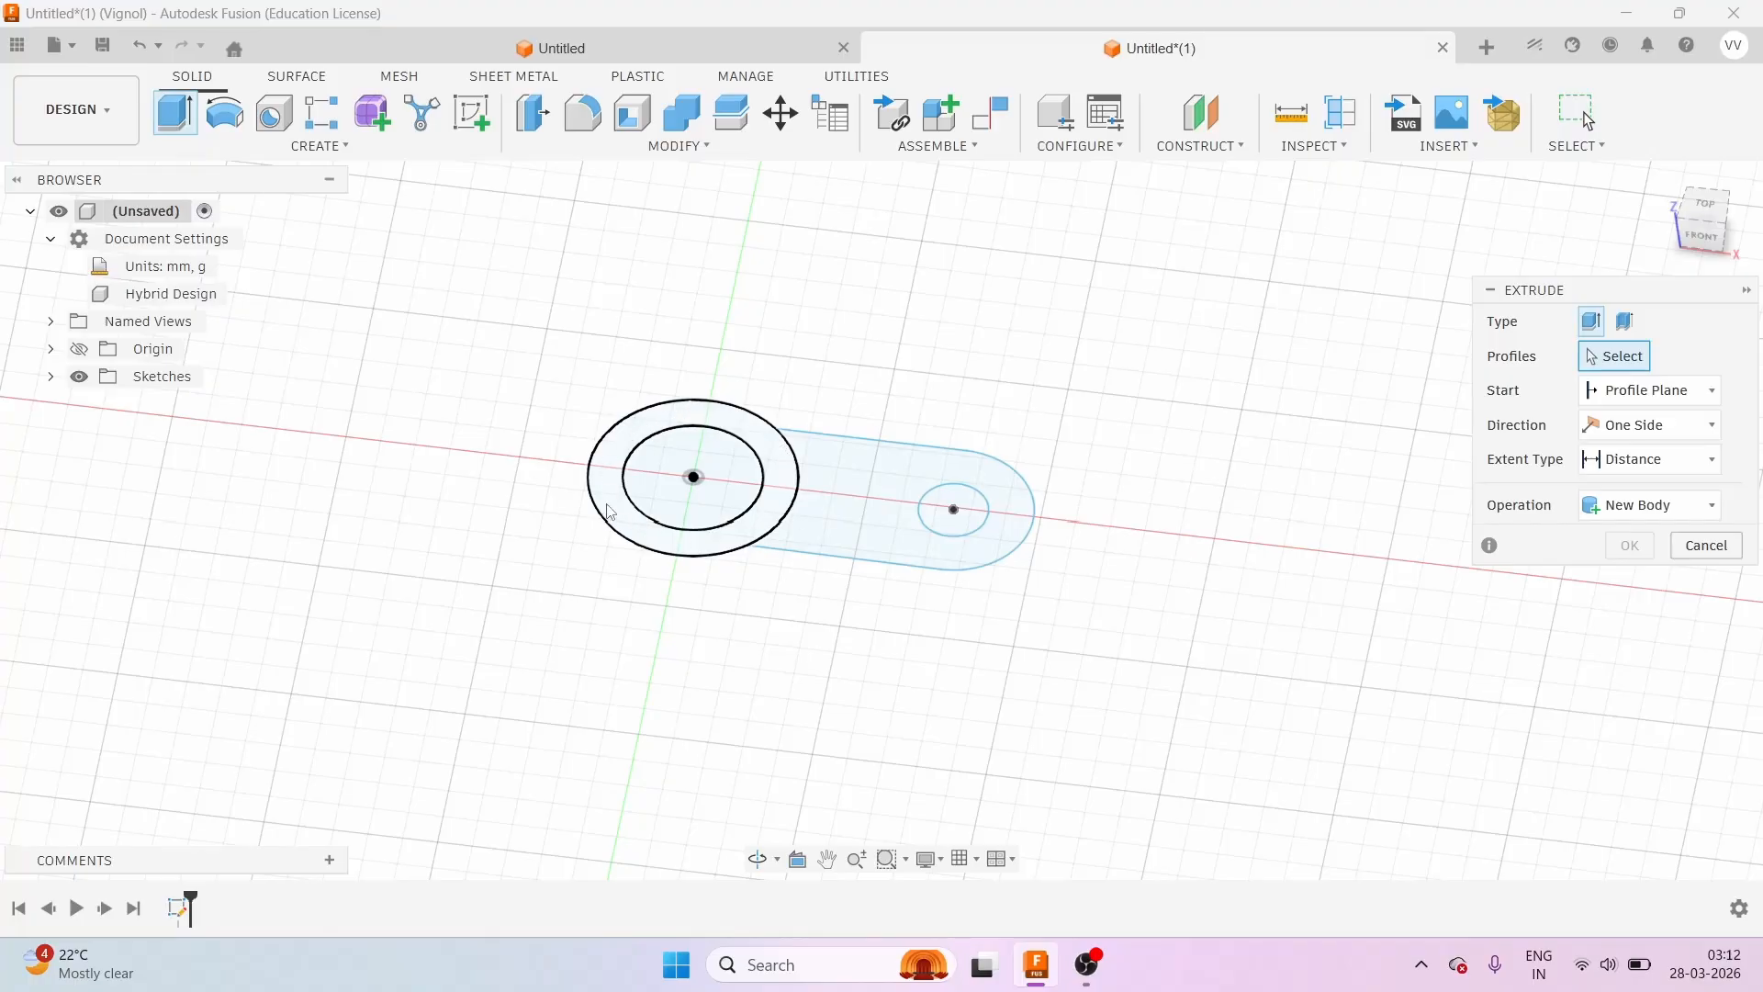
scroll(611, 511, up, 4)
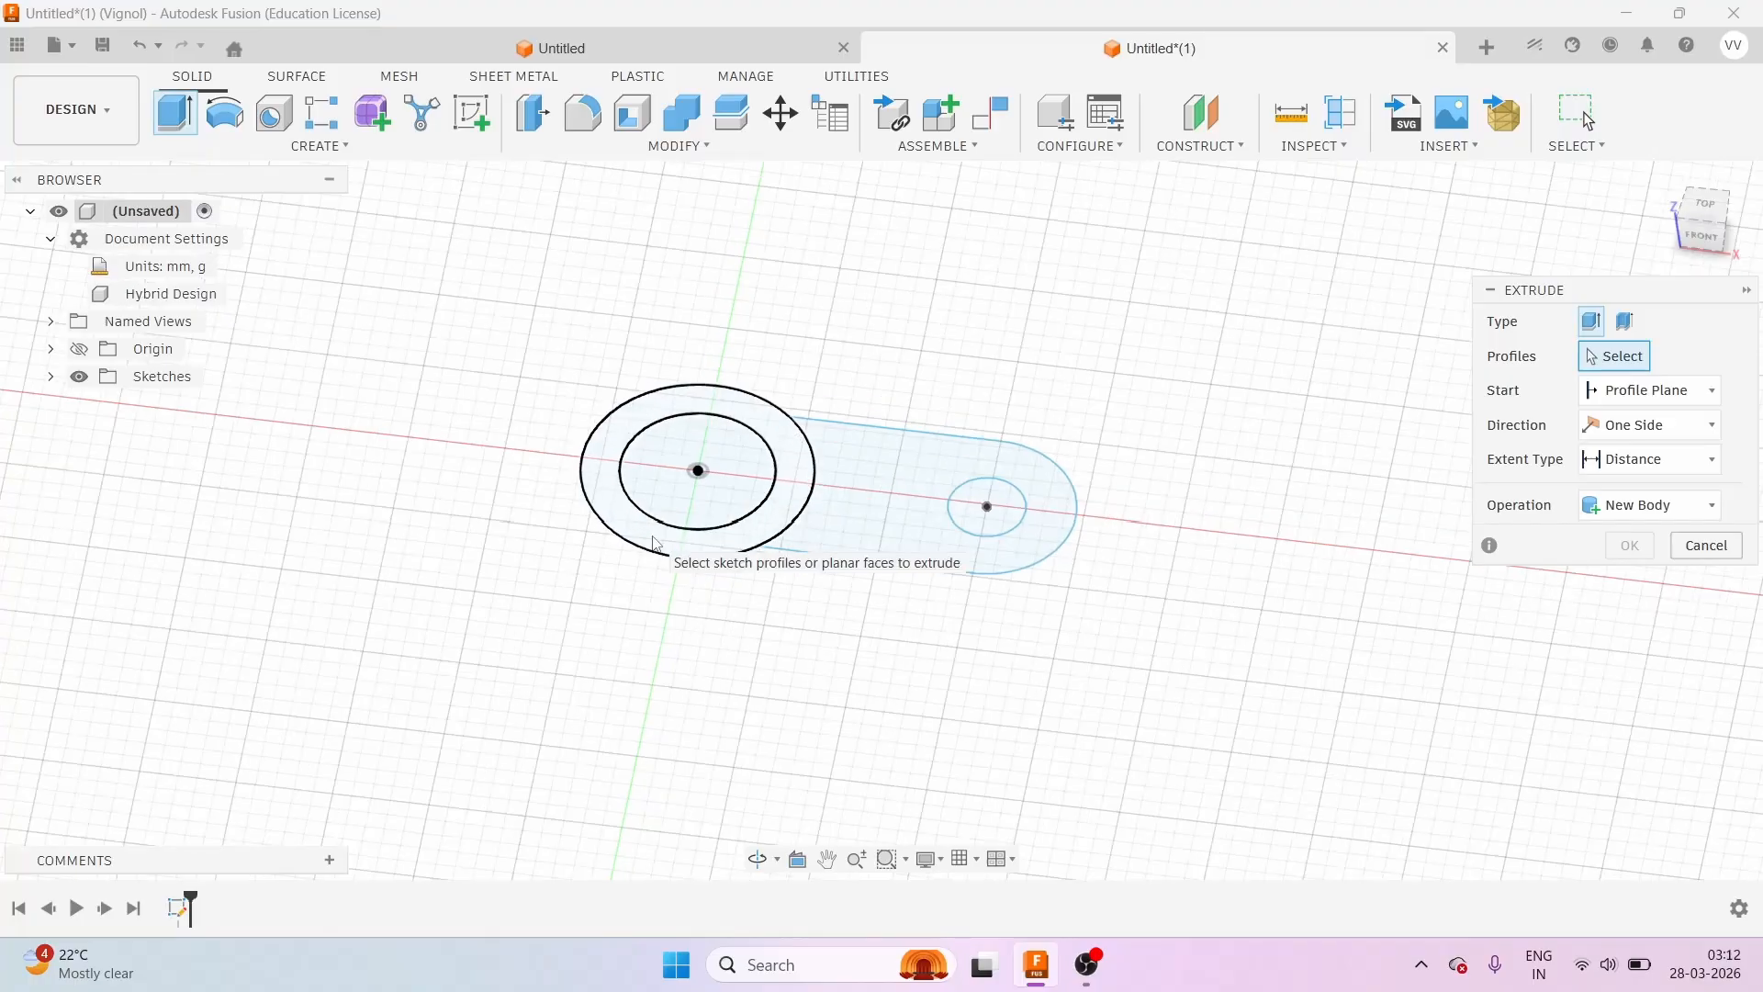
click(583, 456)
scroll(602, 545, down, 5)
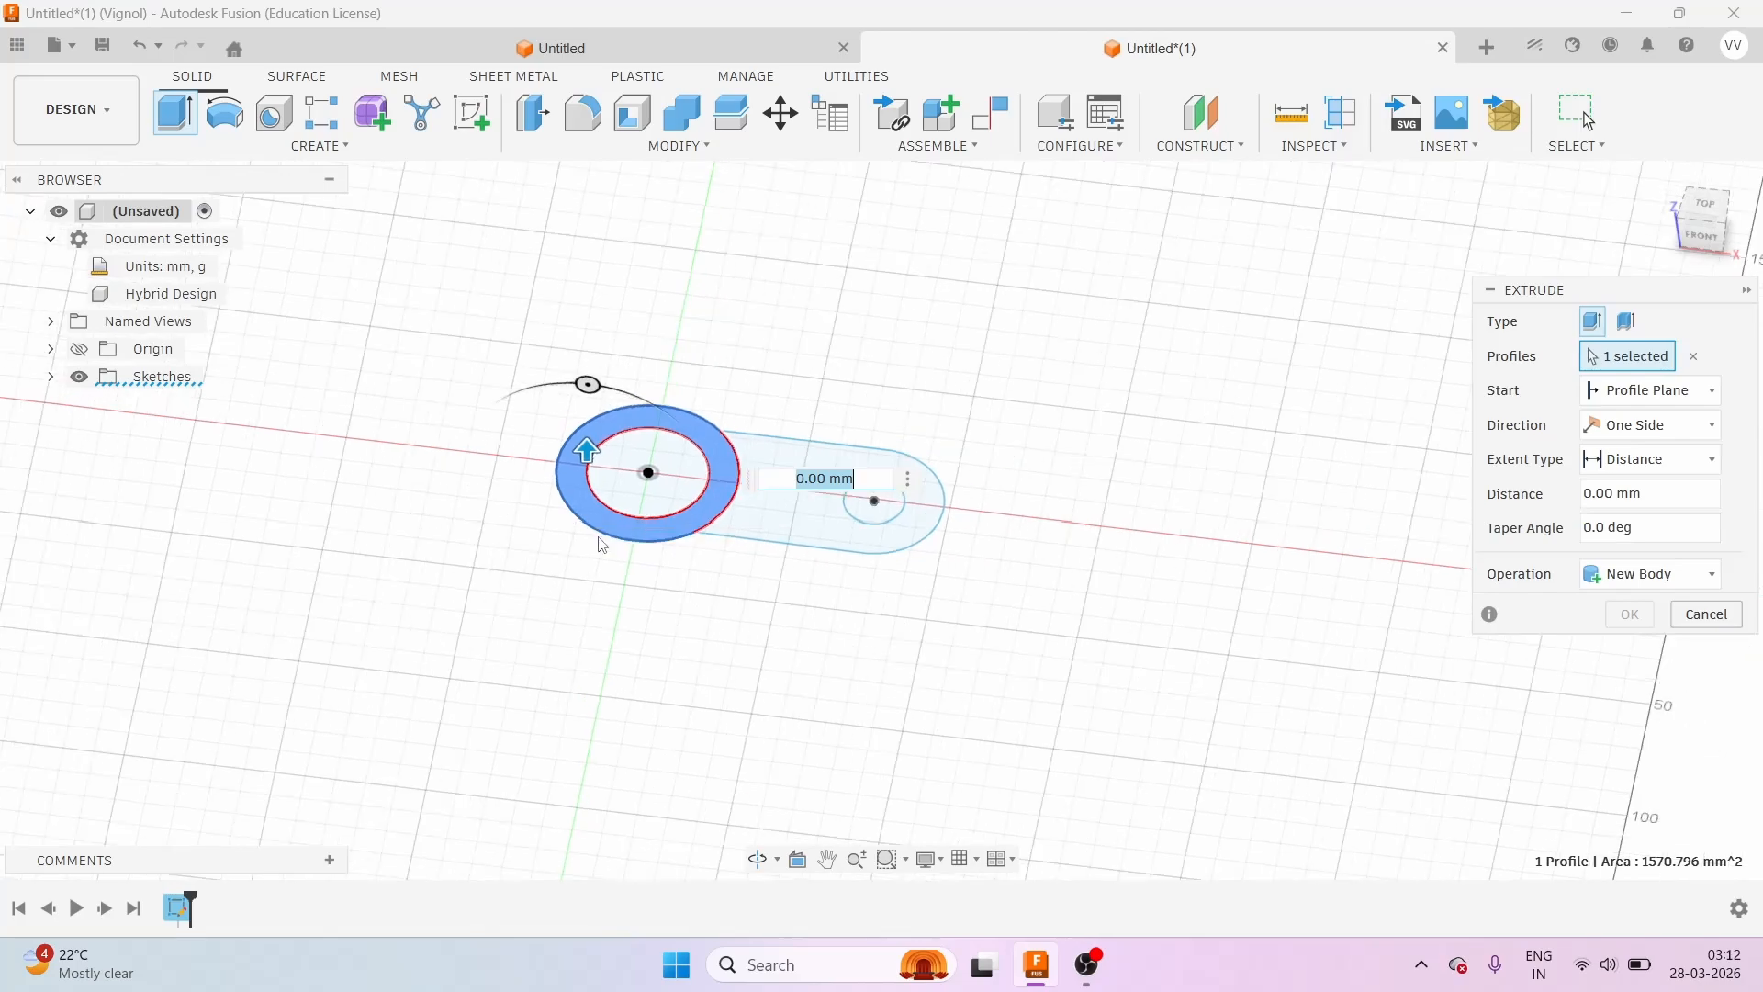
scroll(602, 544, down, 1)
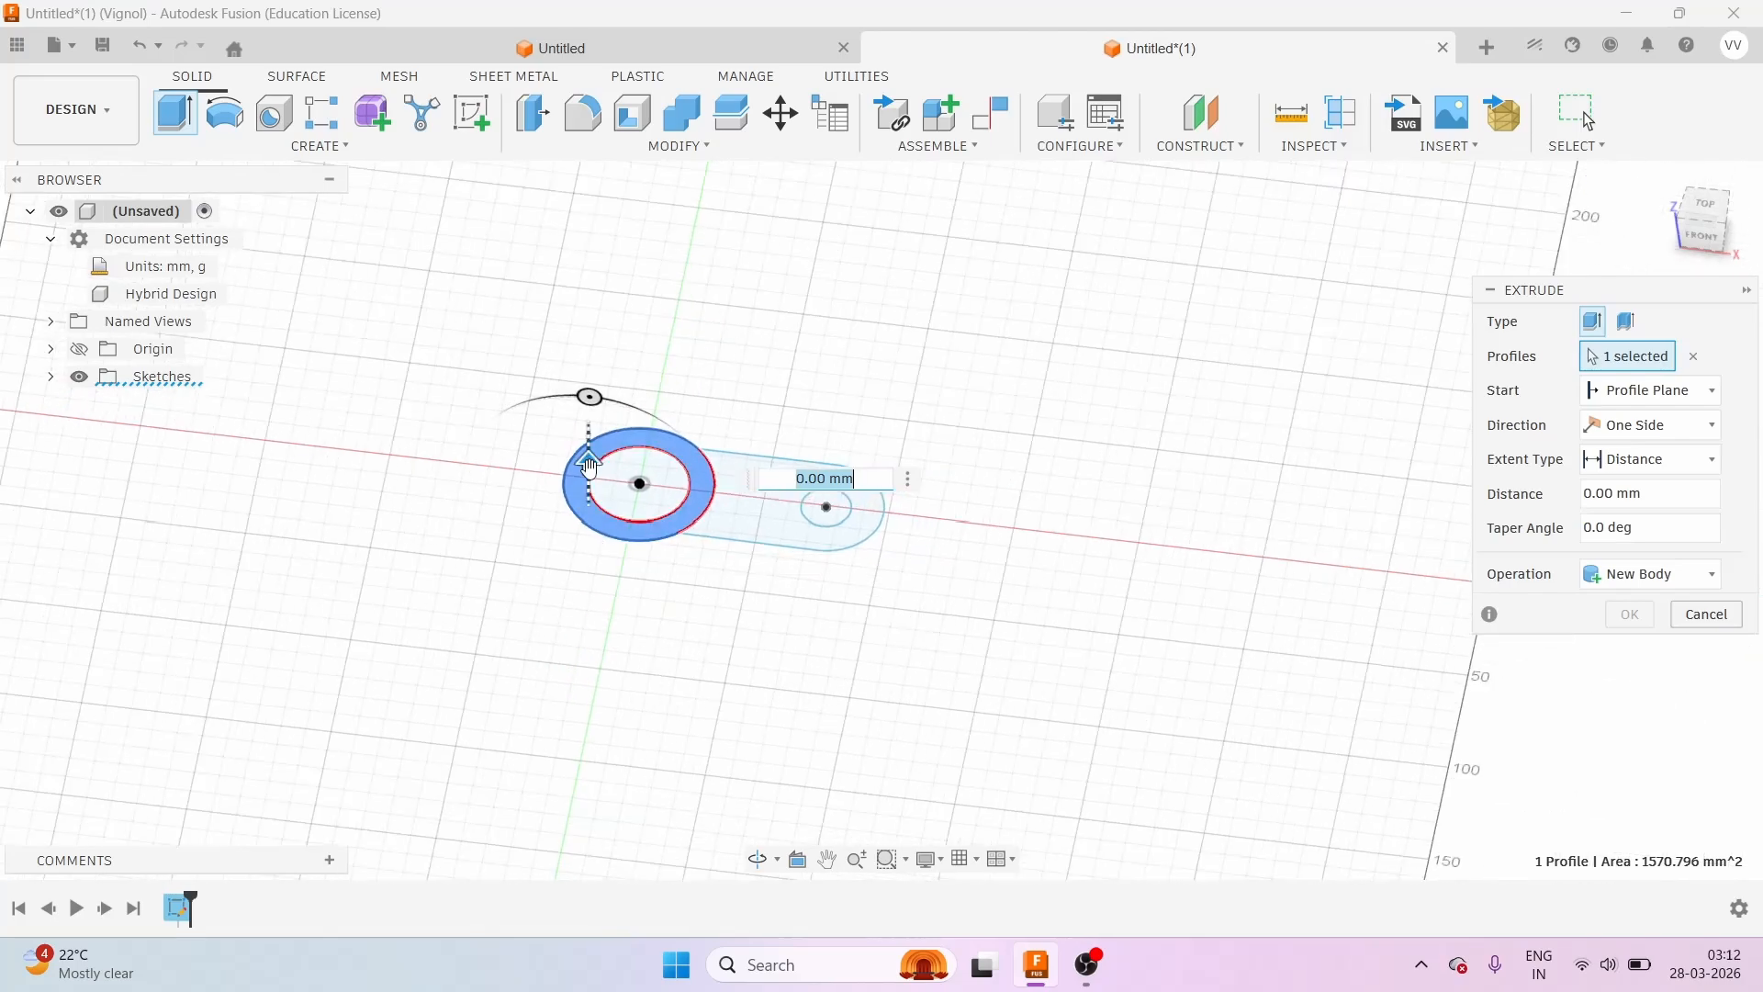
drag(589, 467, 595, 391)
text(60)
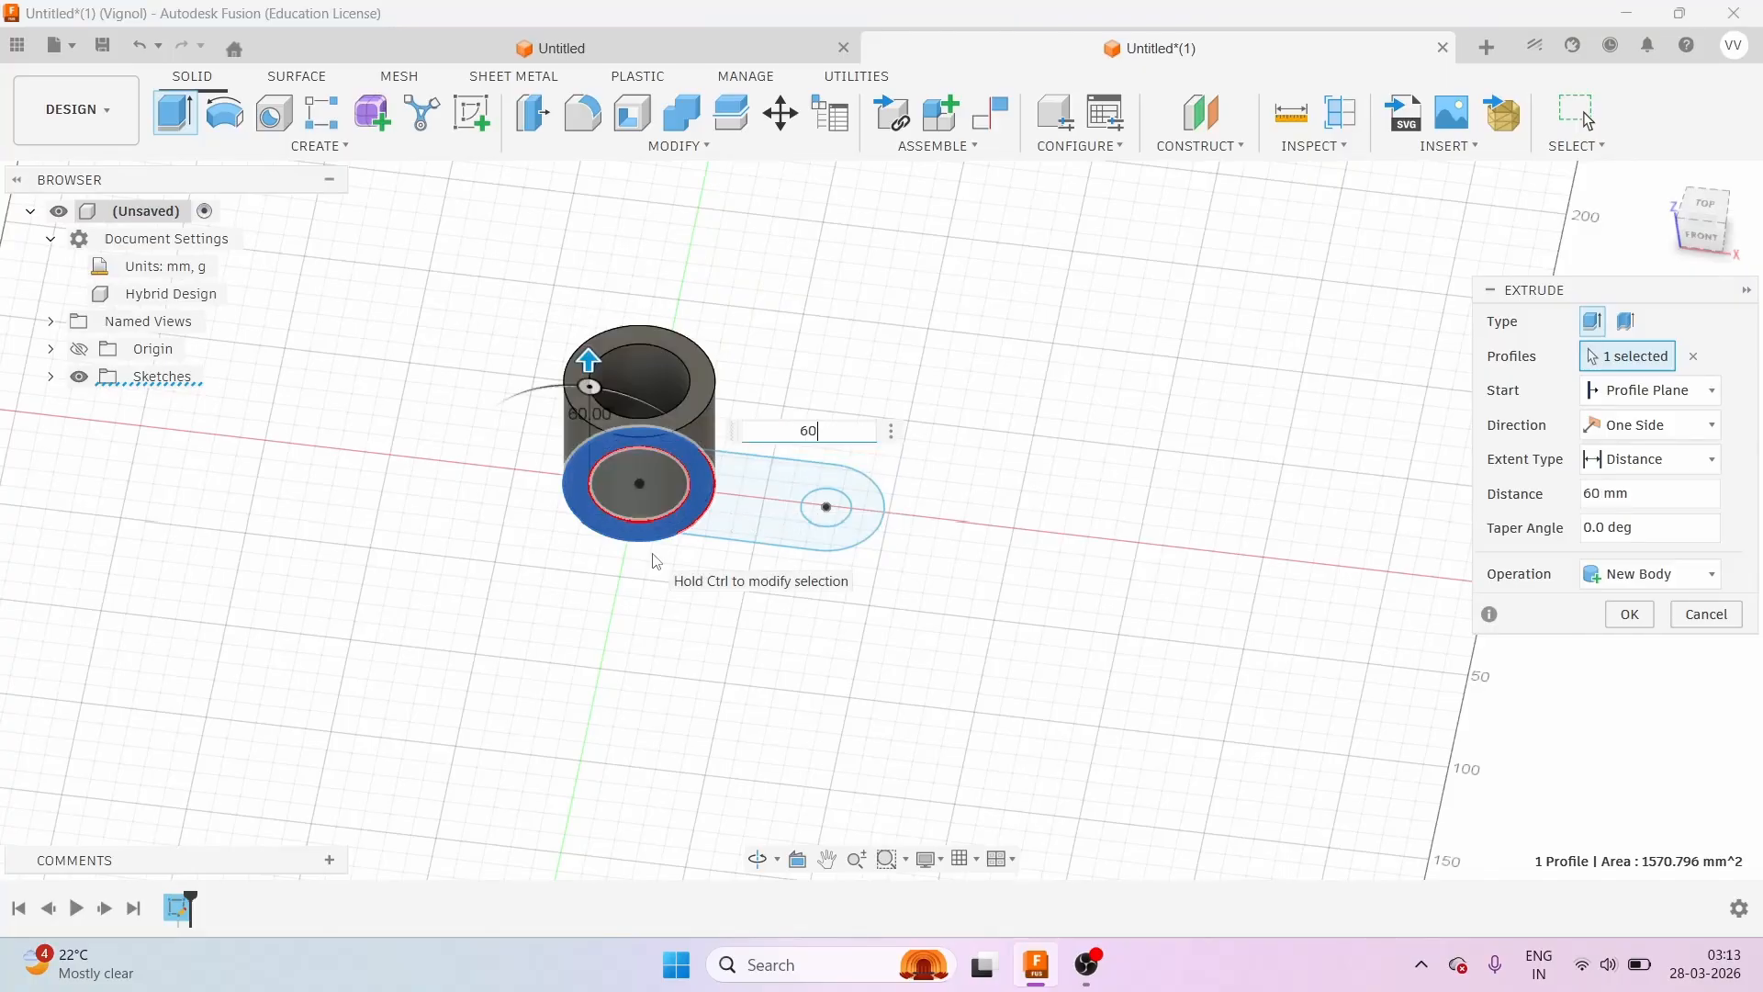
click(1630, 615)
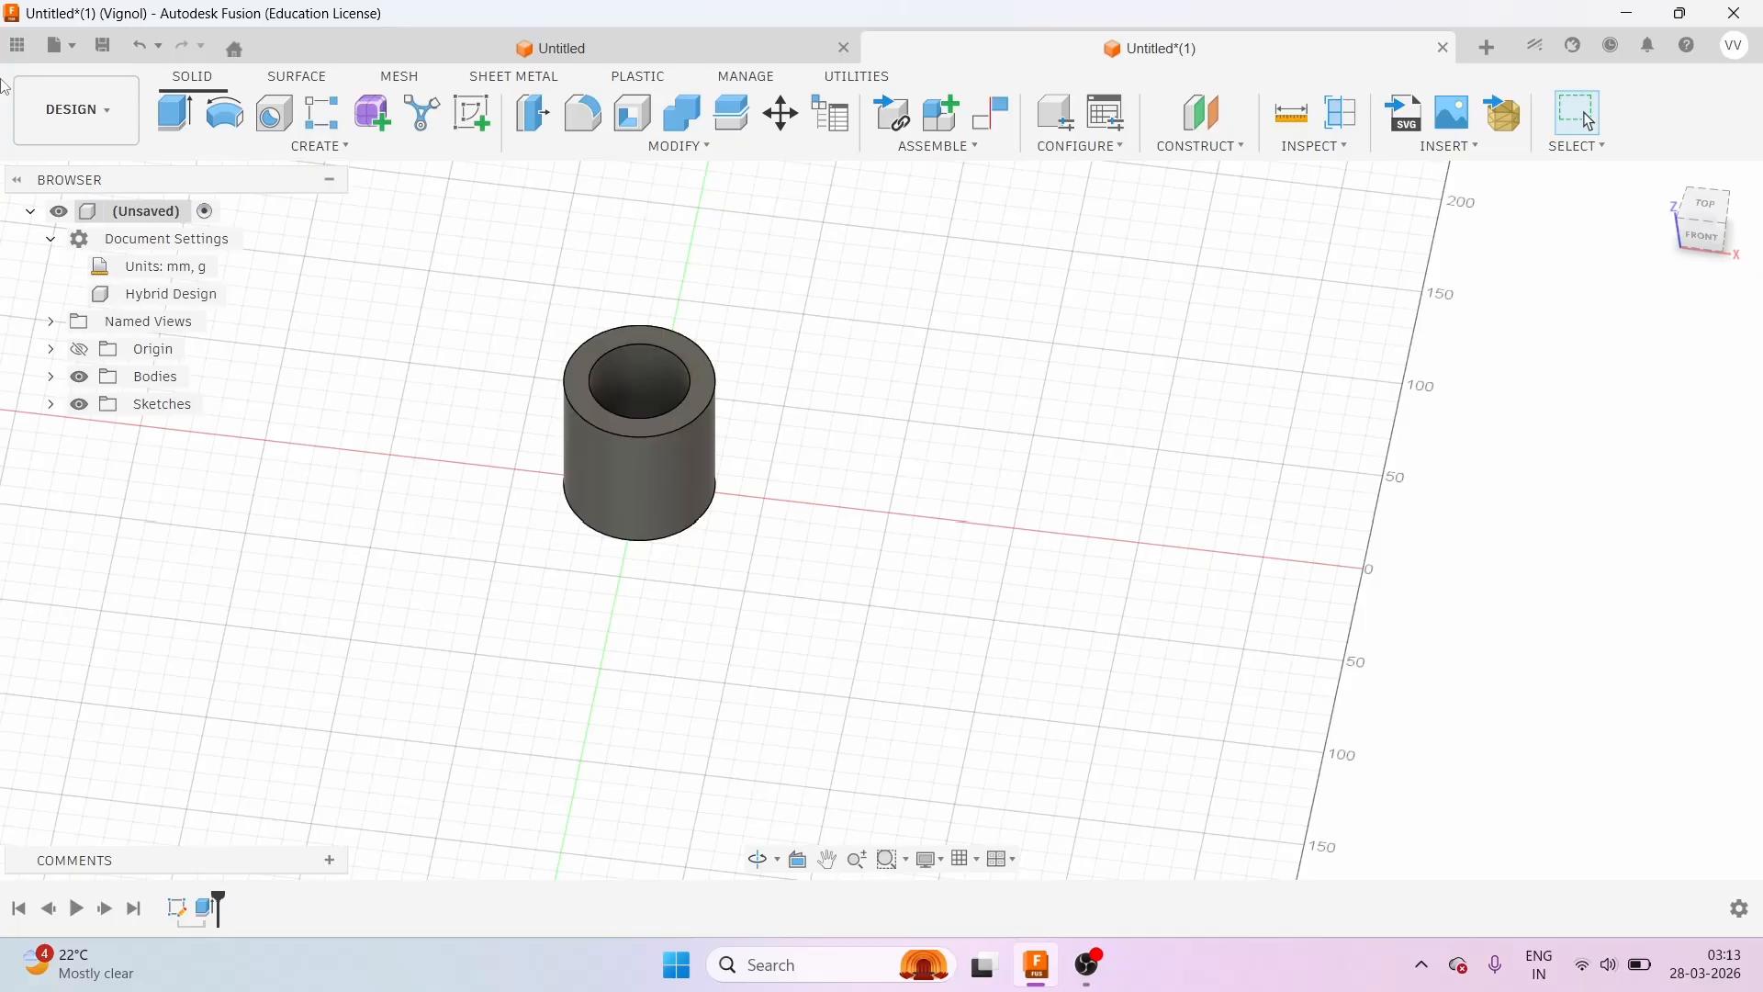
Show Sketch1 again and extrude the arm profile around the small hole 15 mm upward, joined to the cylinder.
click(51, 409)
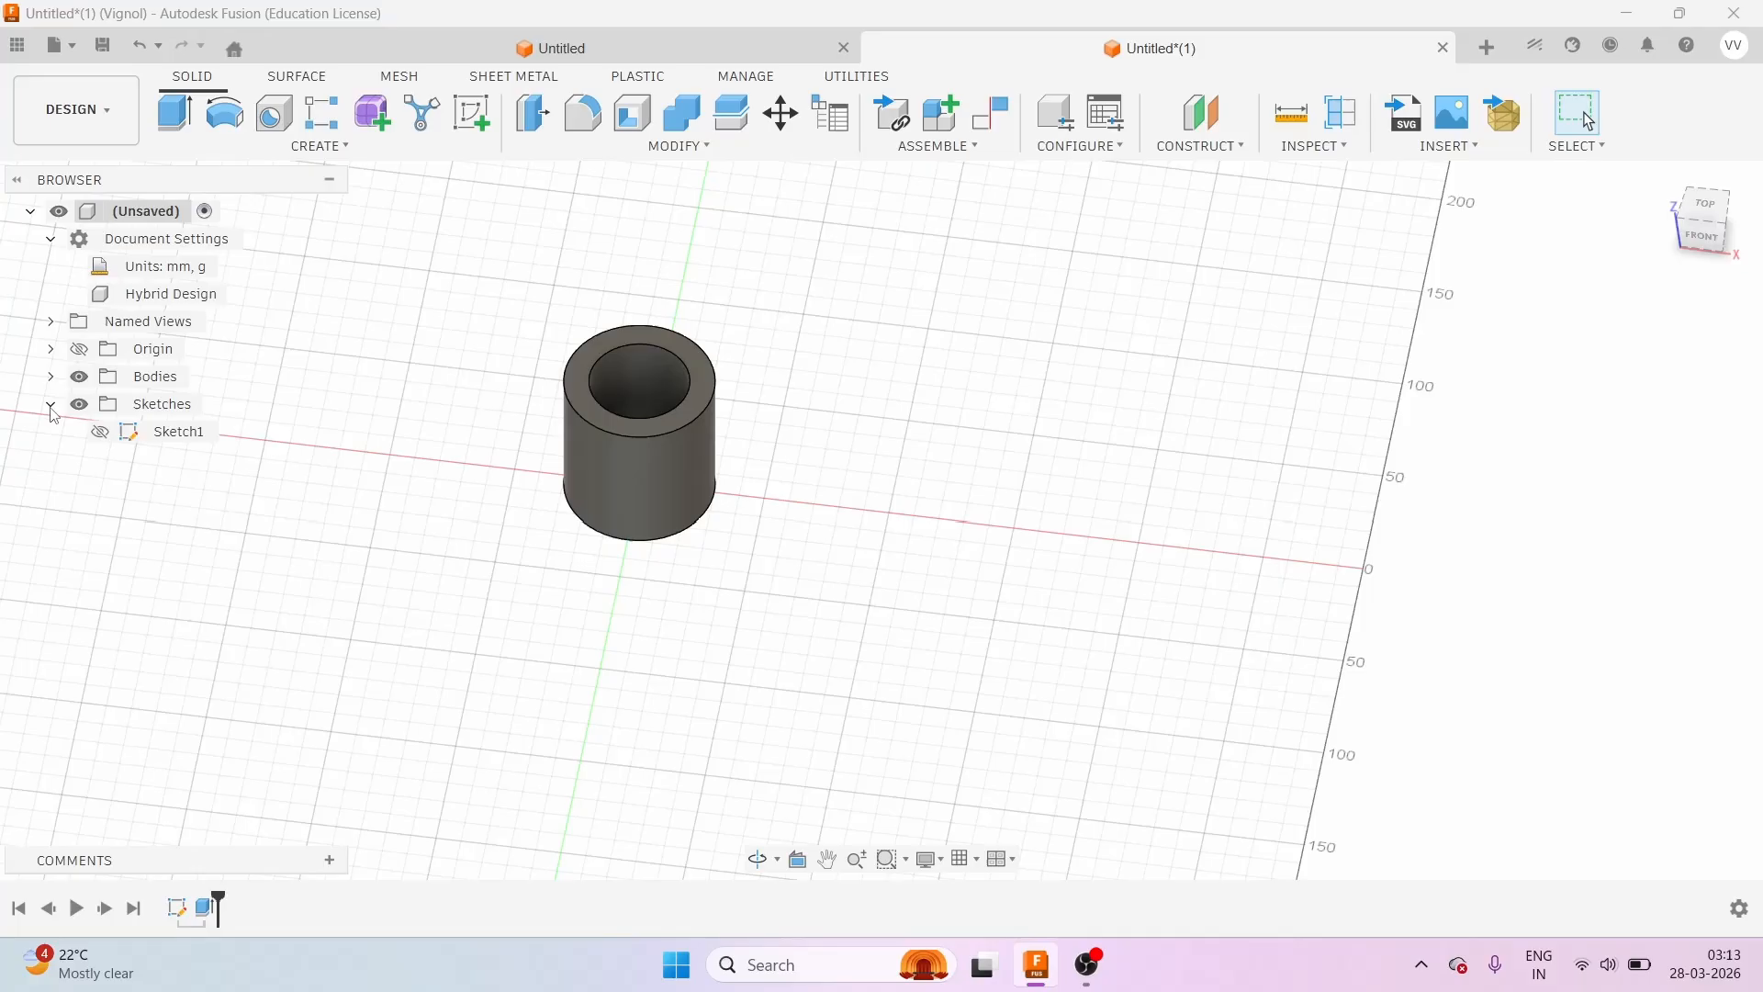
click(100, 432)
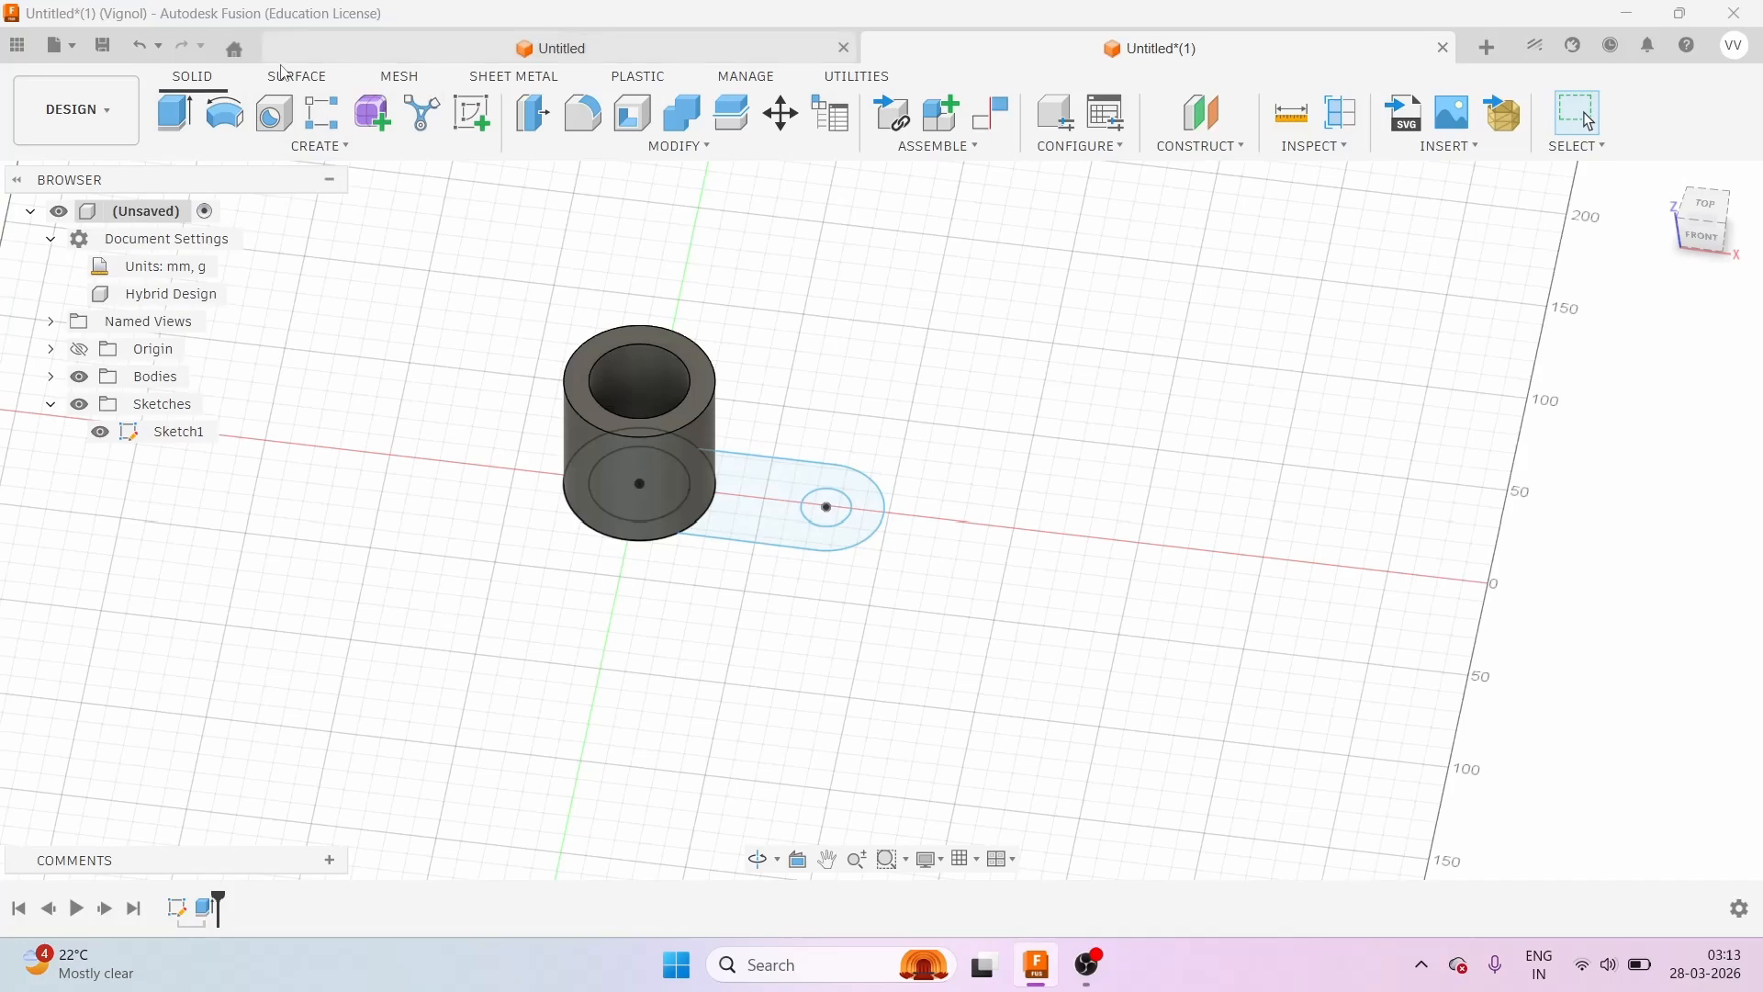
click(183, 122)
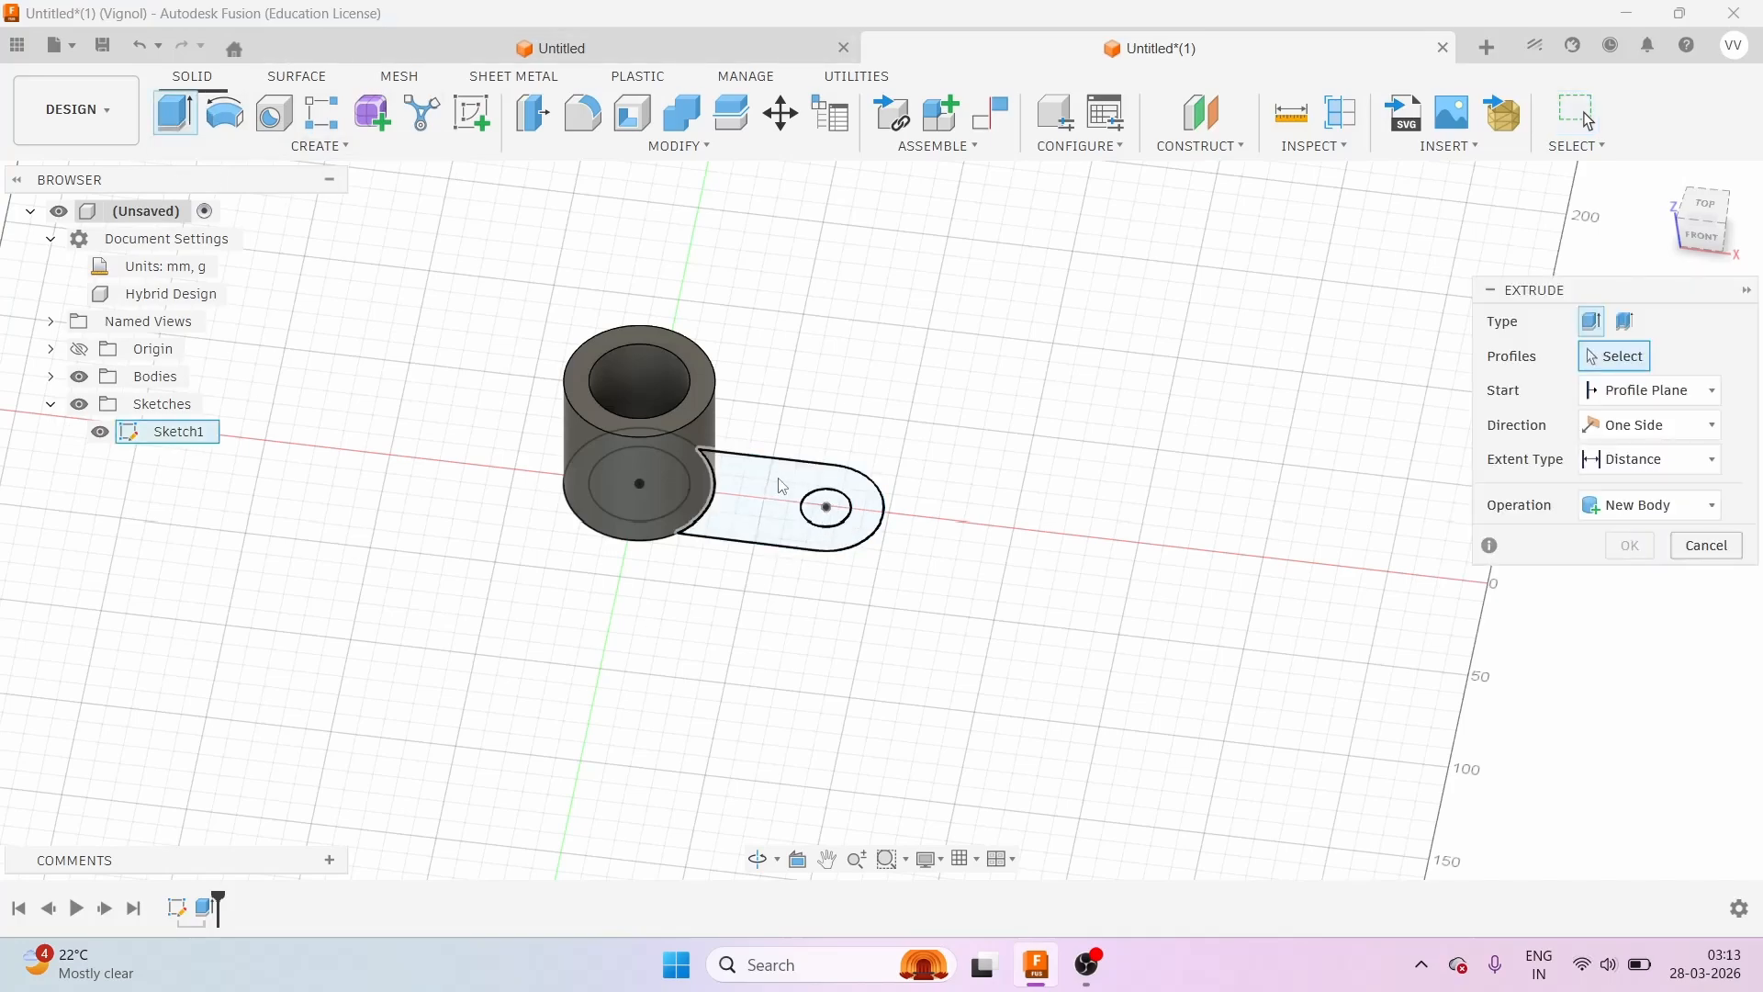
scroll(763, 496, up, 3)
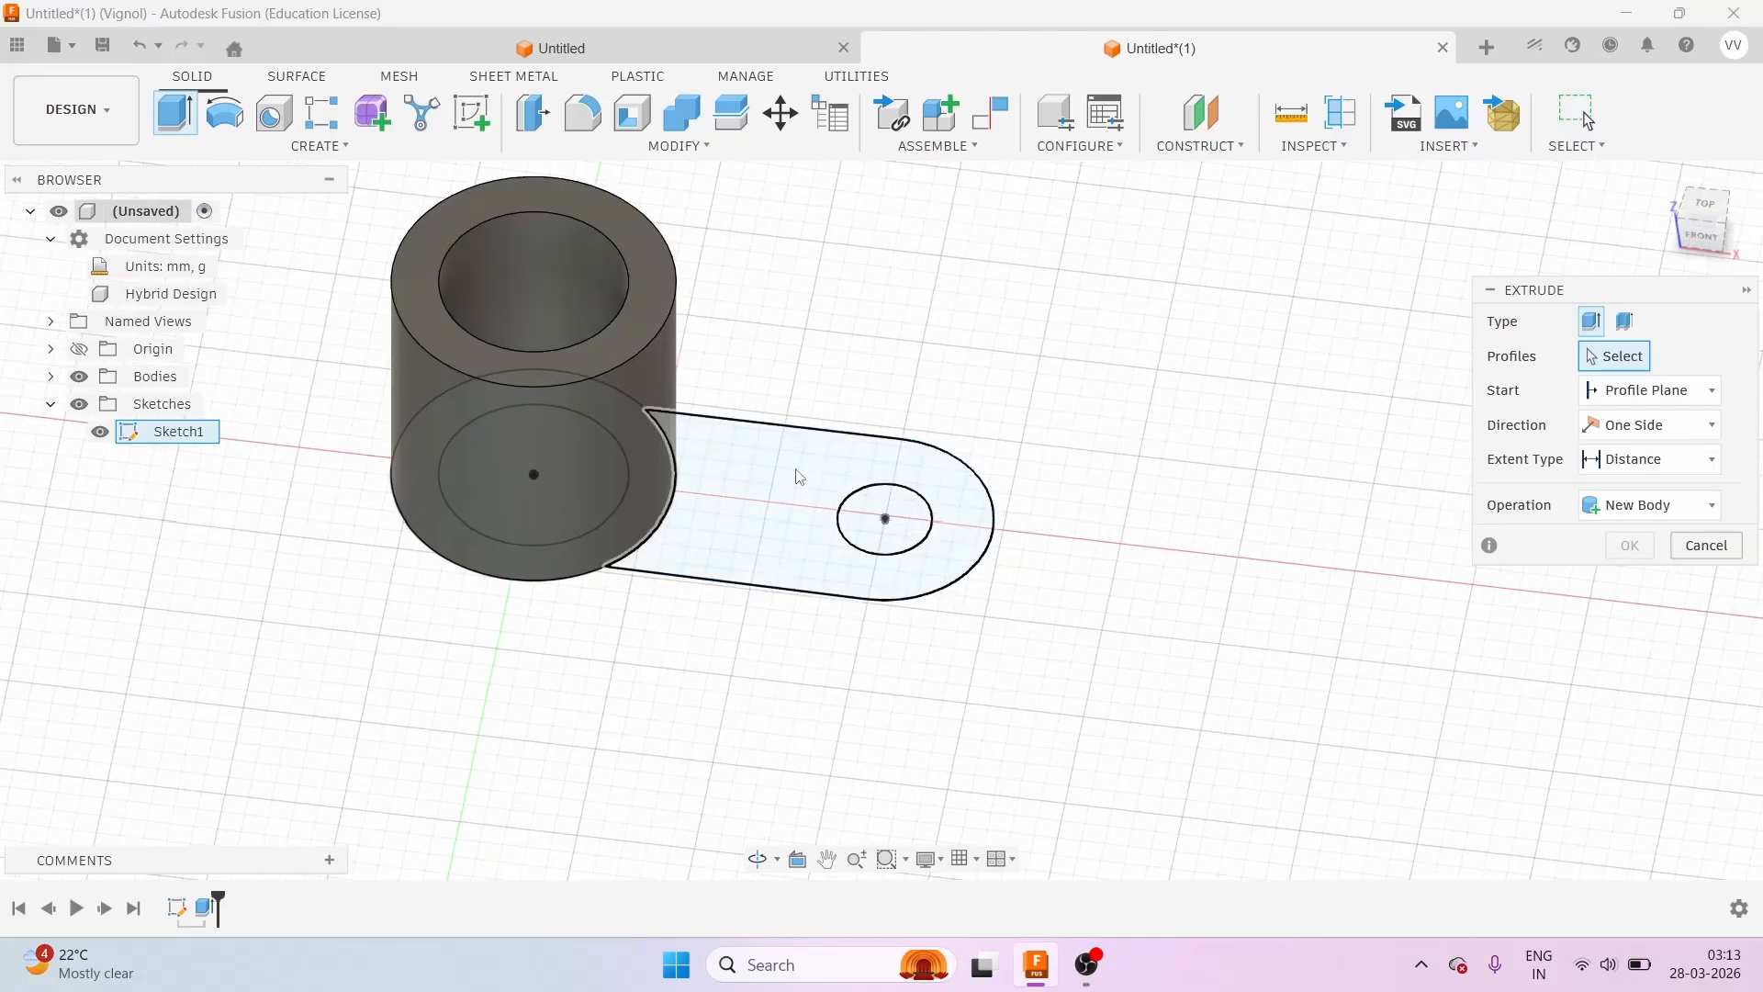
click(762, 501)
scroll(794, 510, down, 3)
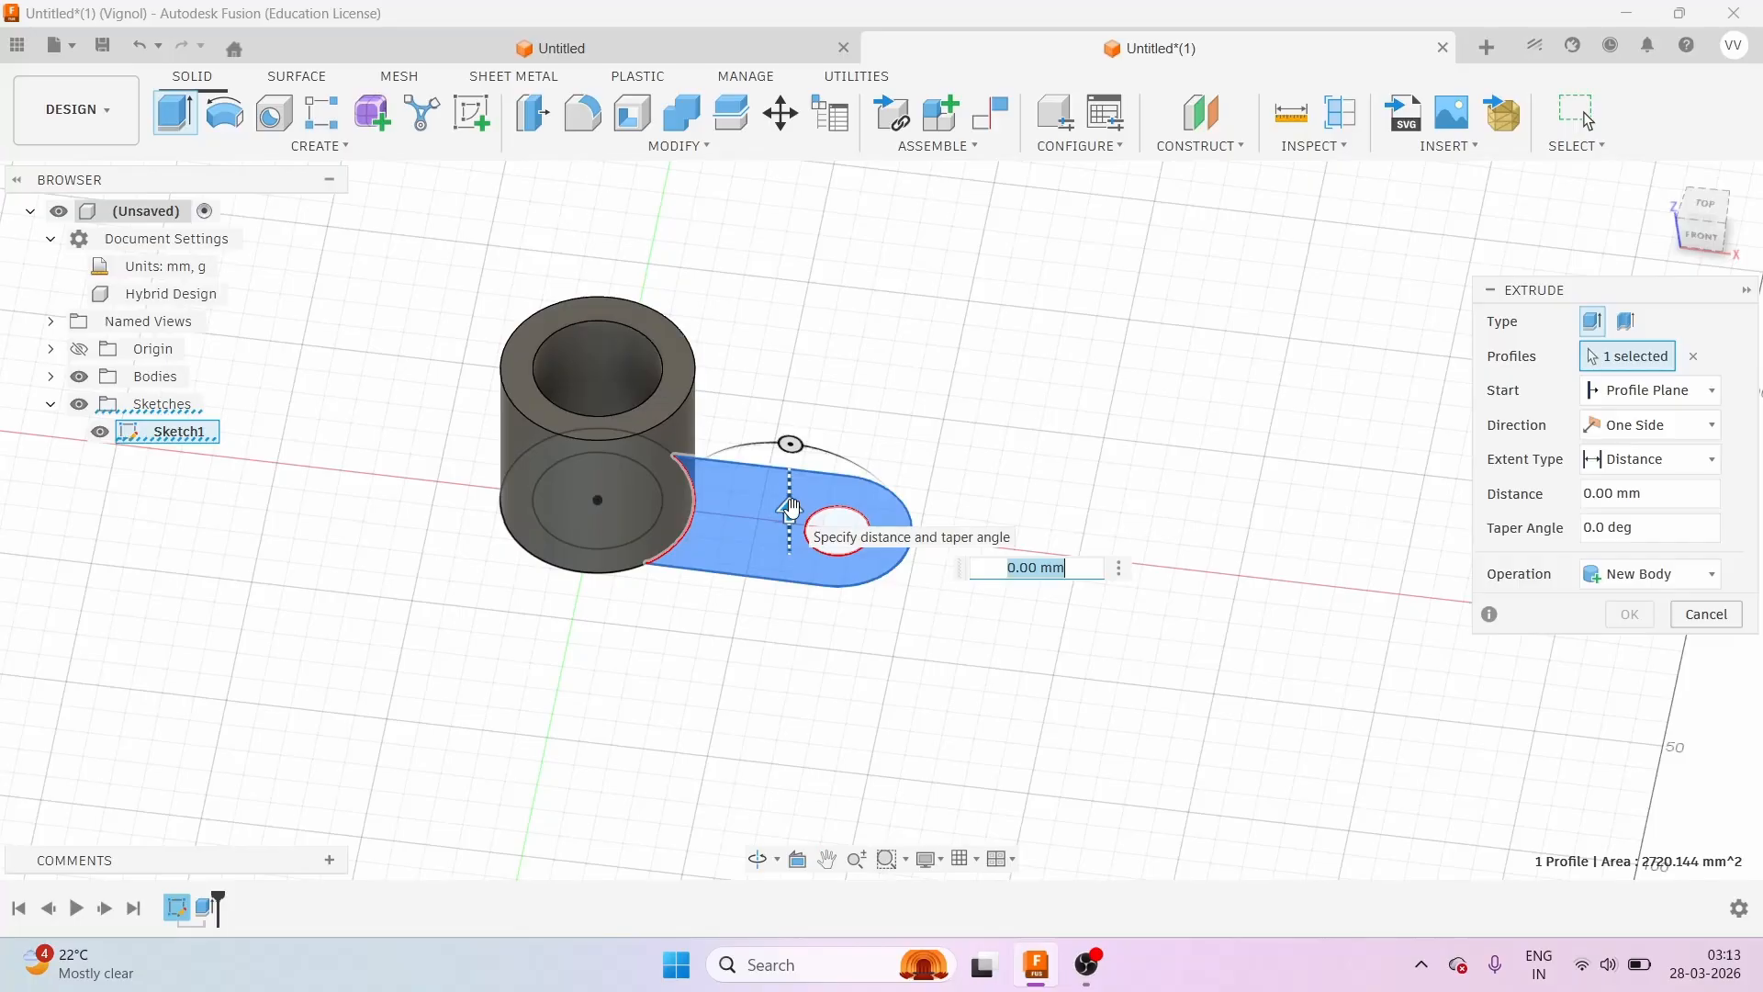
drag(791, 509, 792, 489)
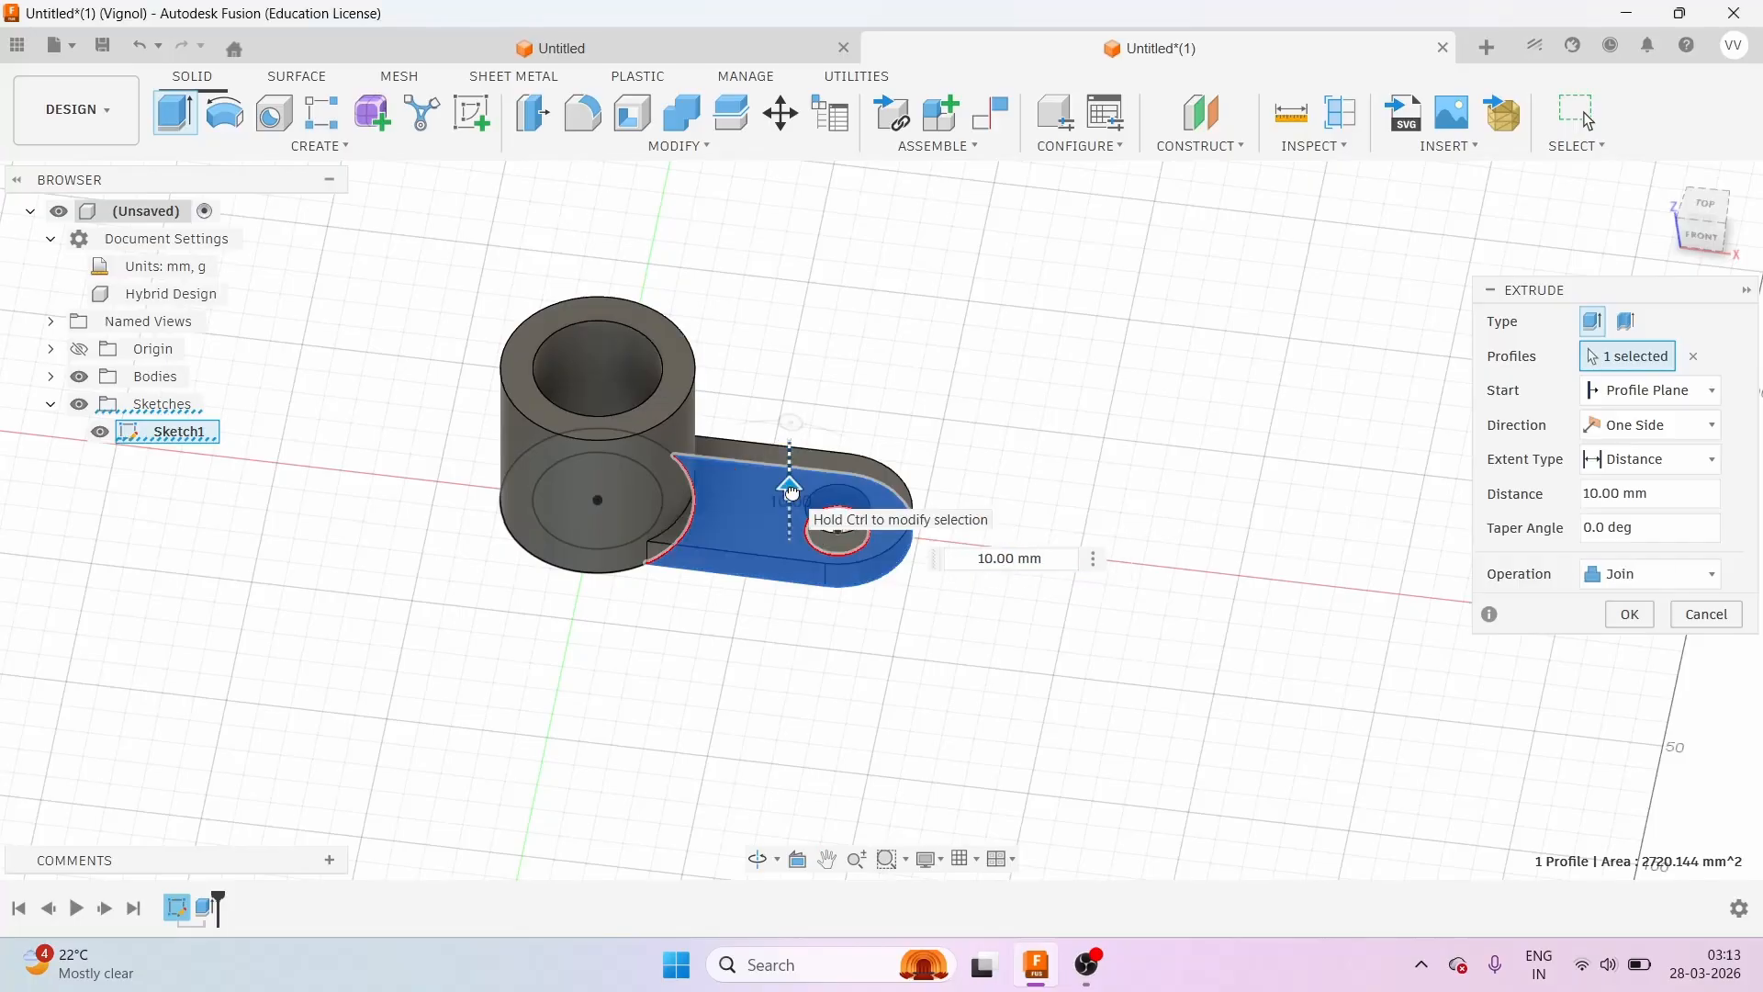
text(1)
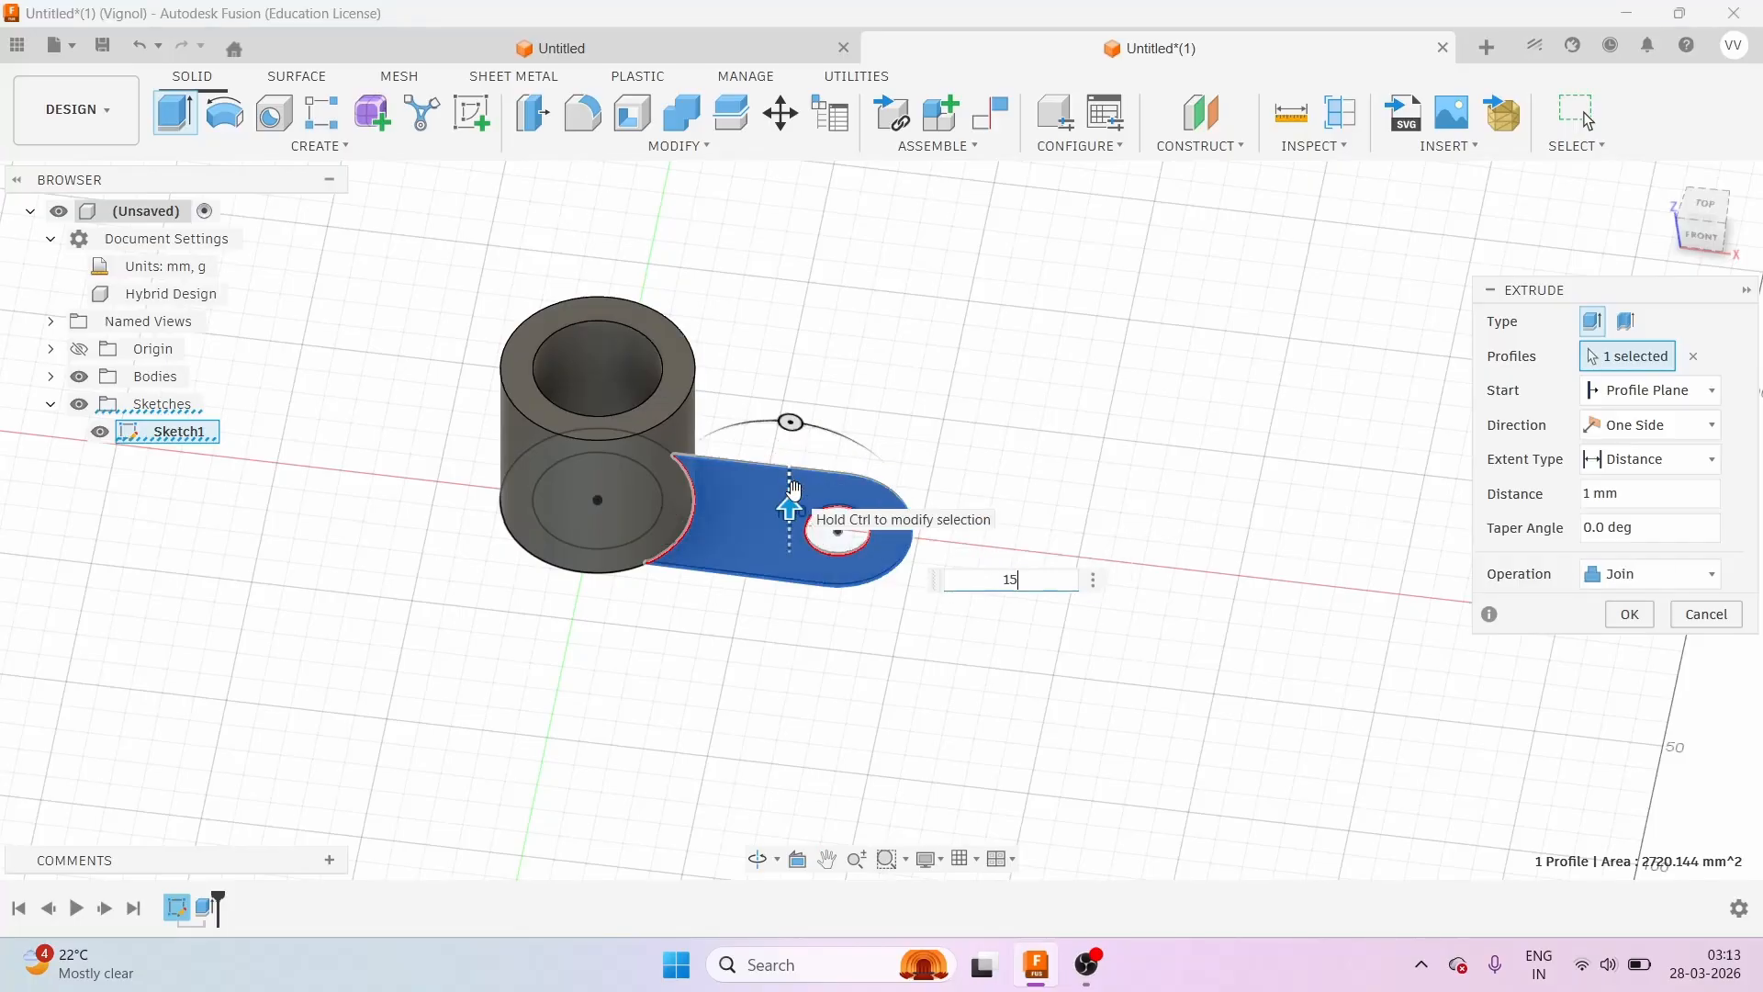
text(5)
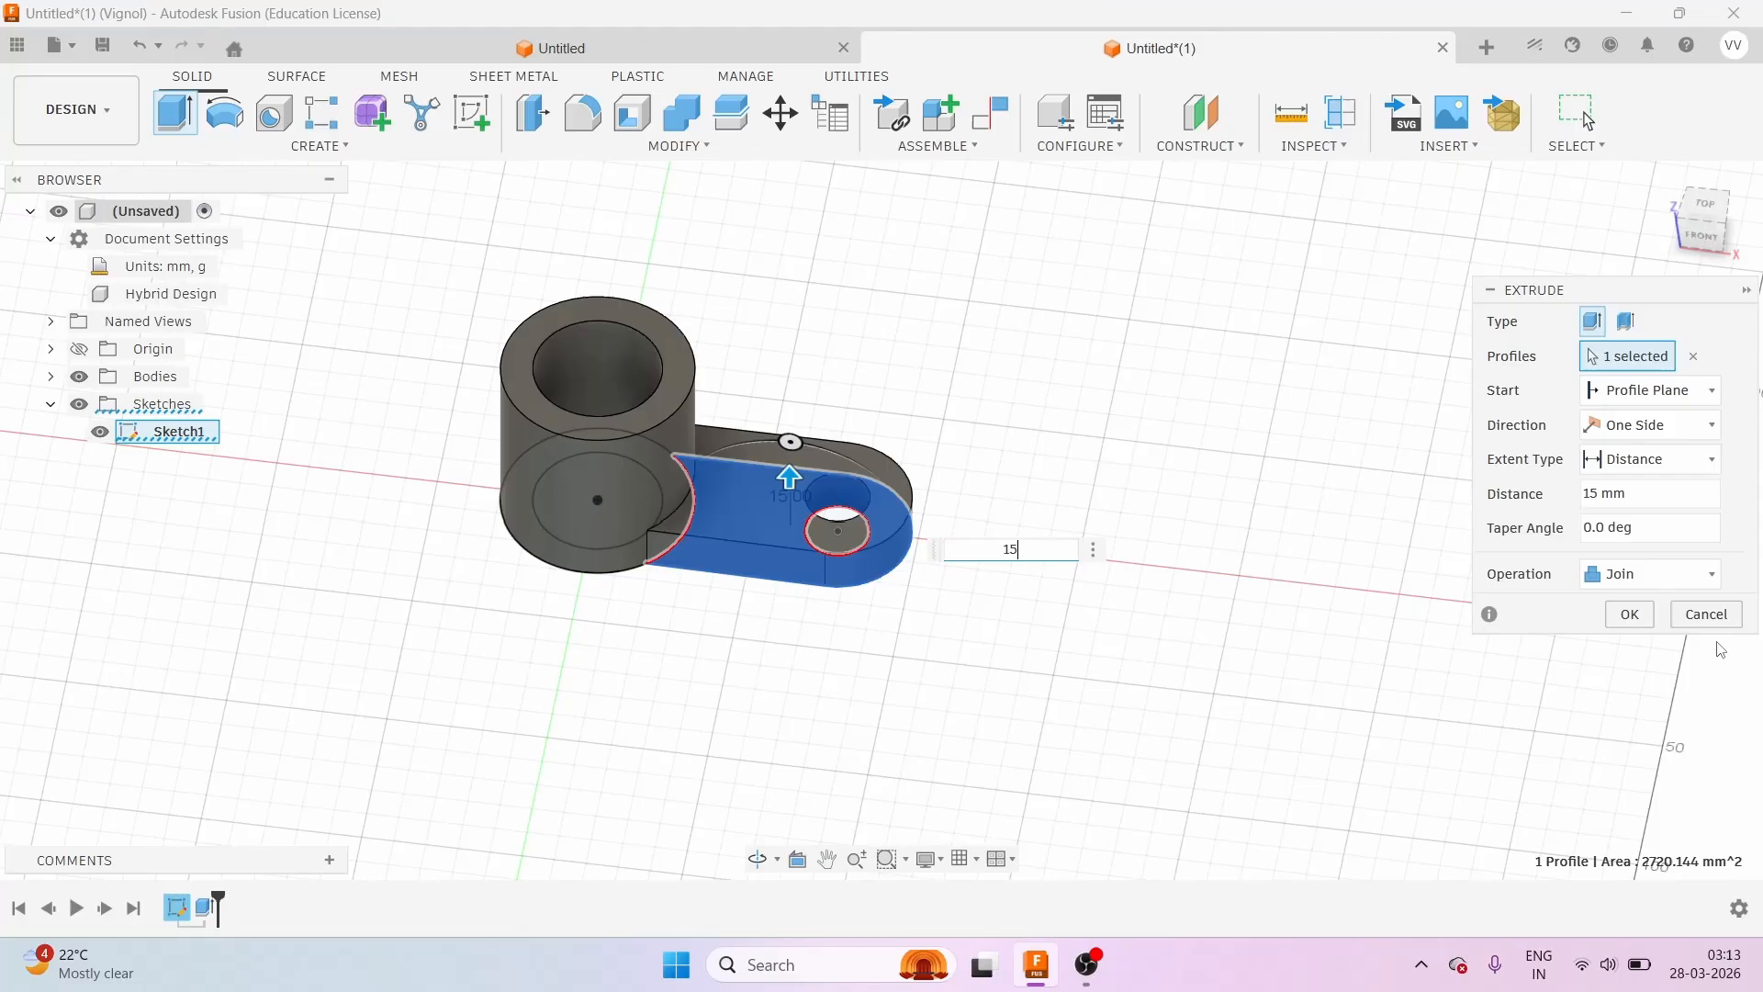
click(1629, 613)
scroll(661, 582, down, 3)
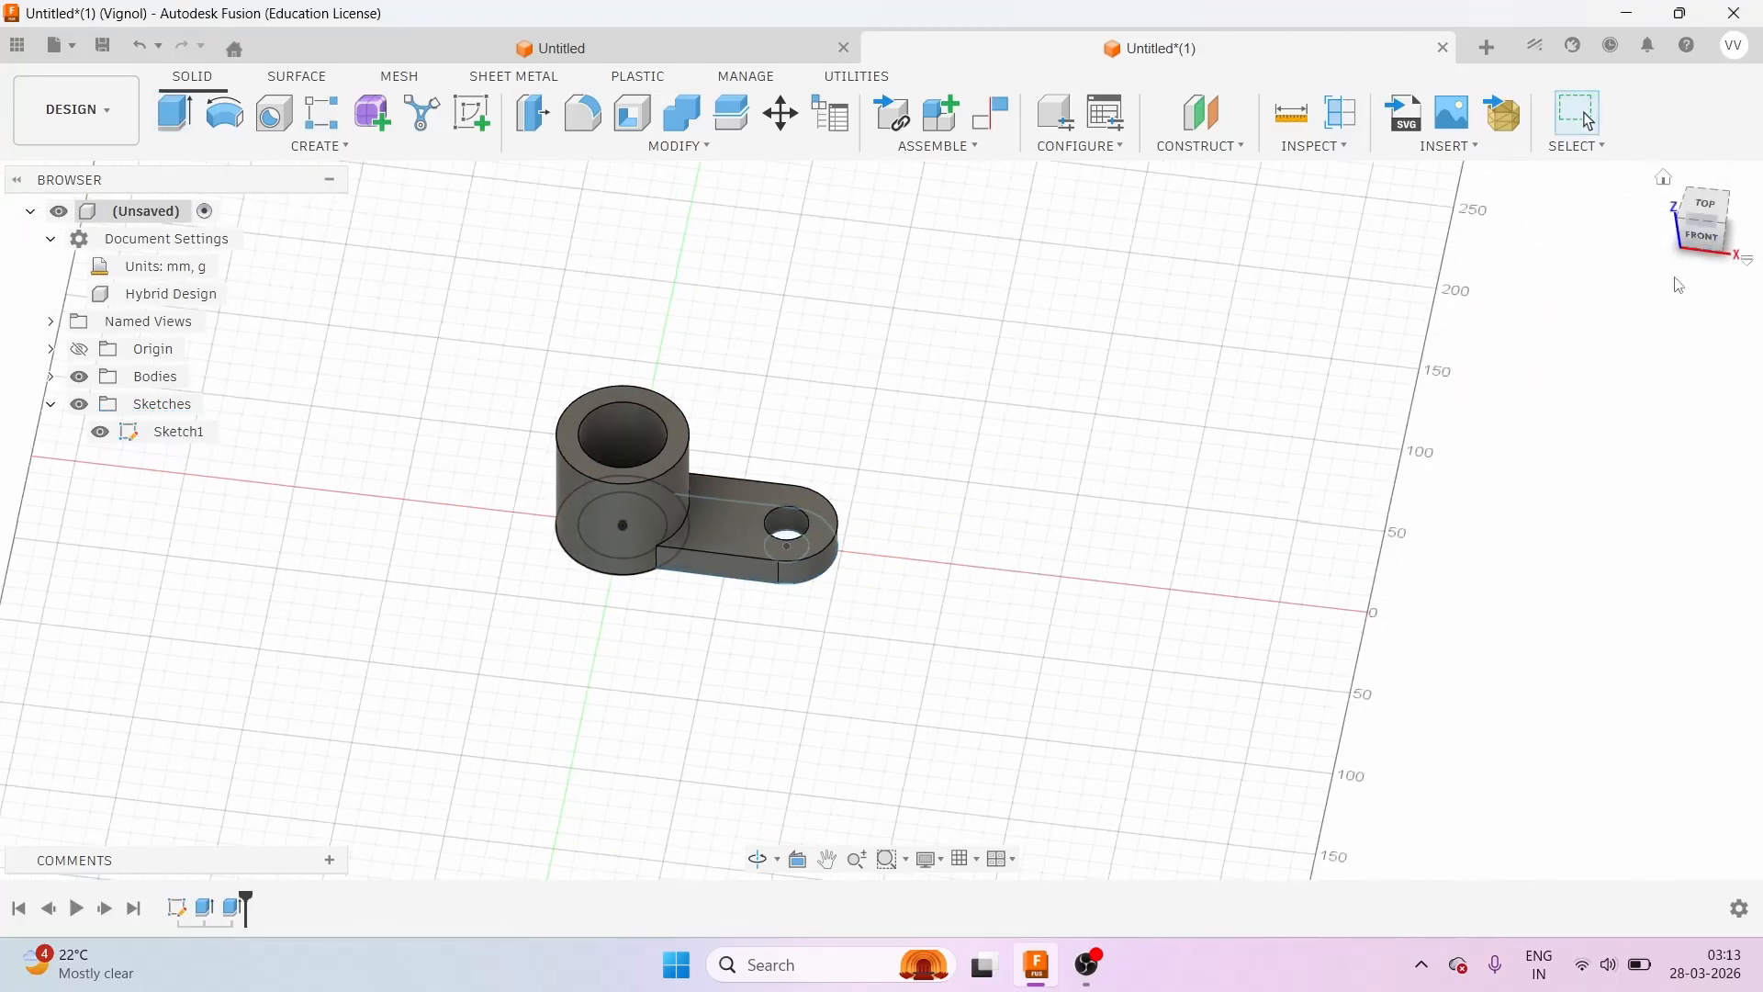
Create a construction plane offset -75 mm from the YZ plane, on the side of the cylinder opposite the arm.
drag(1704, 248, 1759, 231)
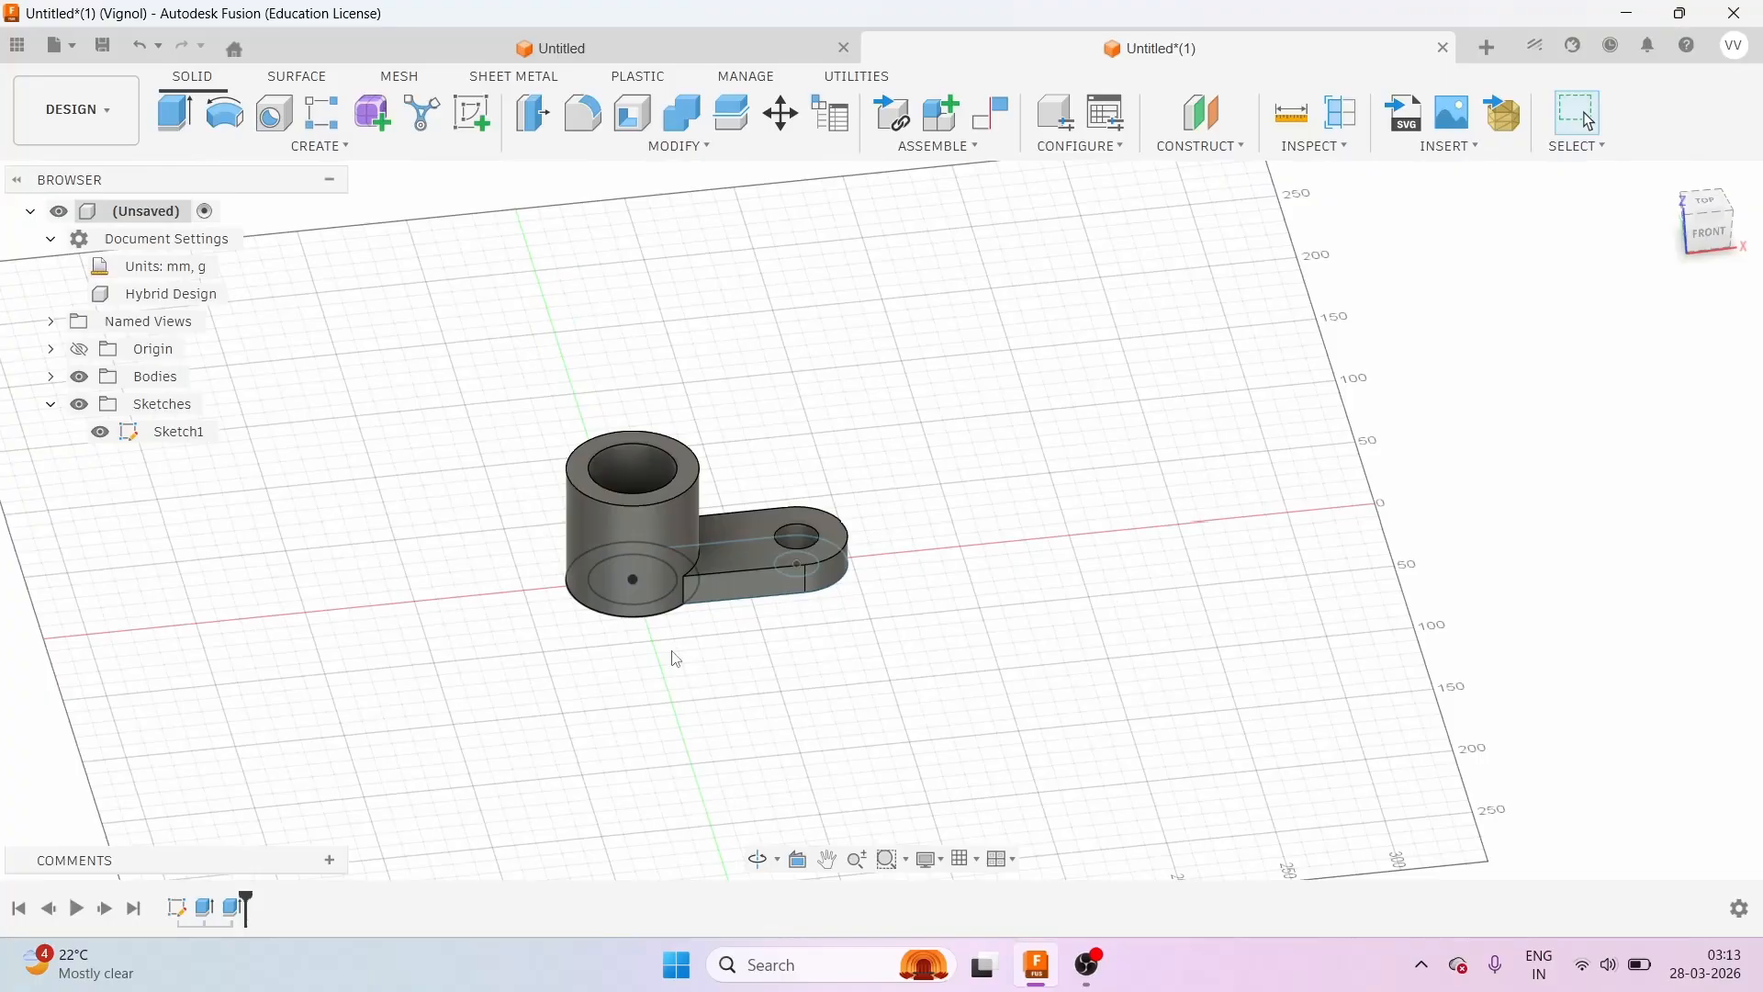
scroll(677, 659, up, 2)
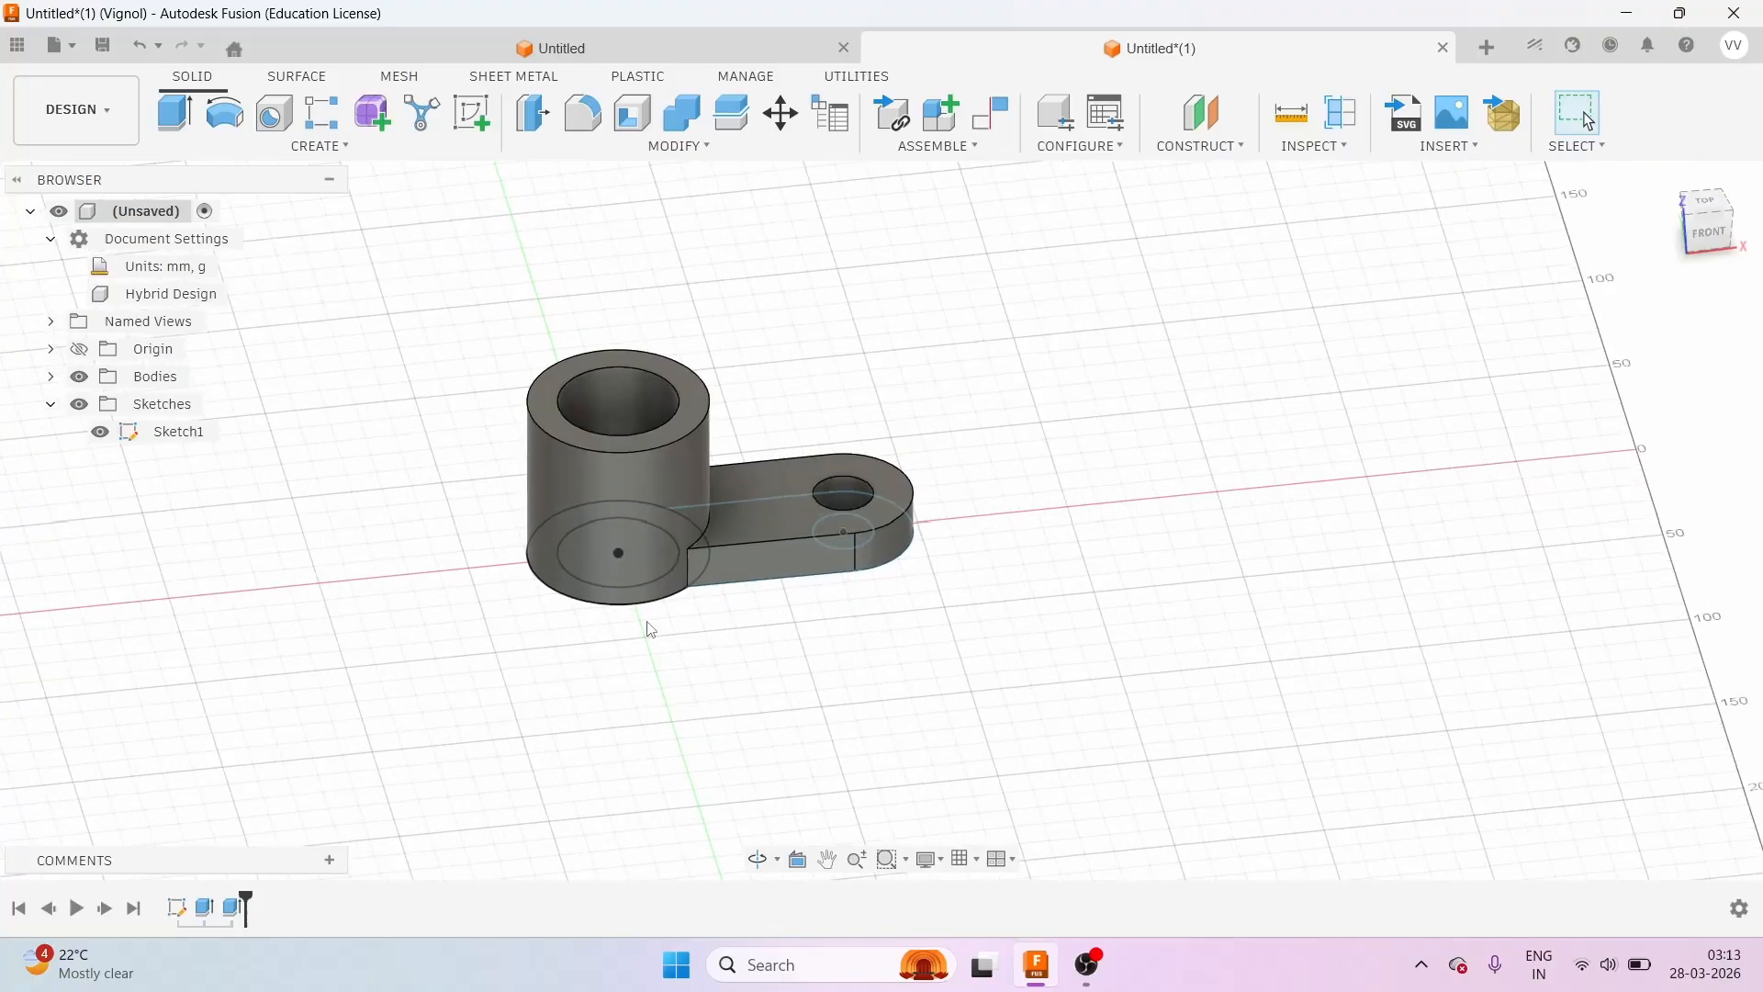
click(1706, 252)
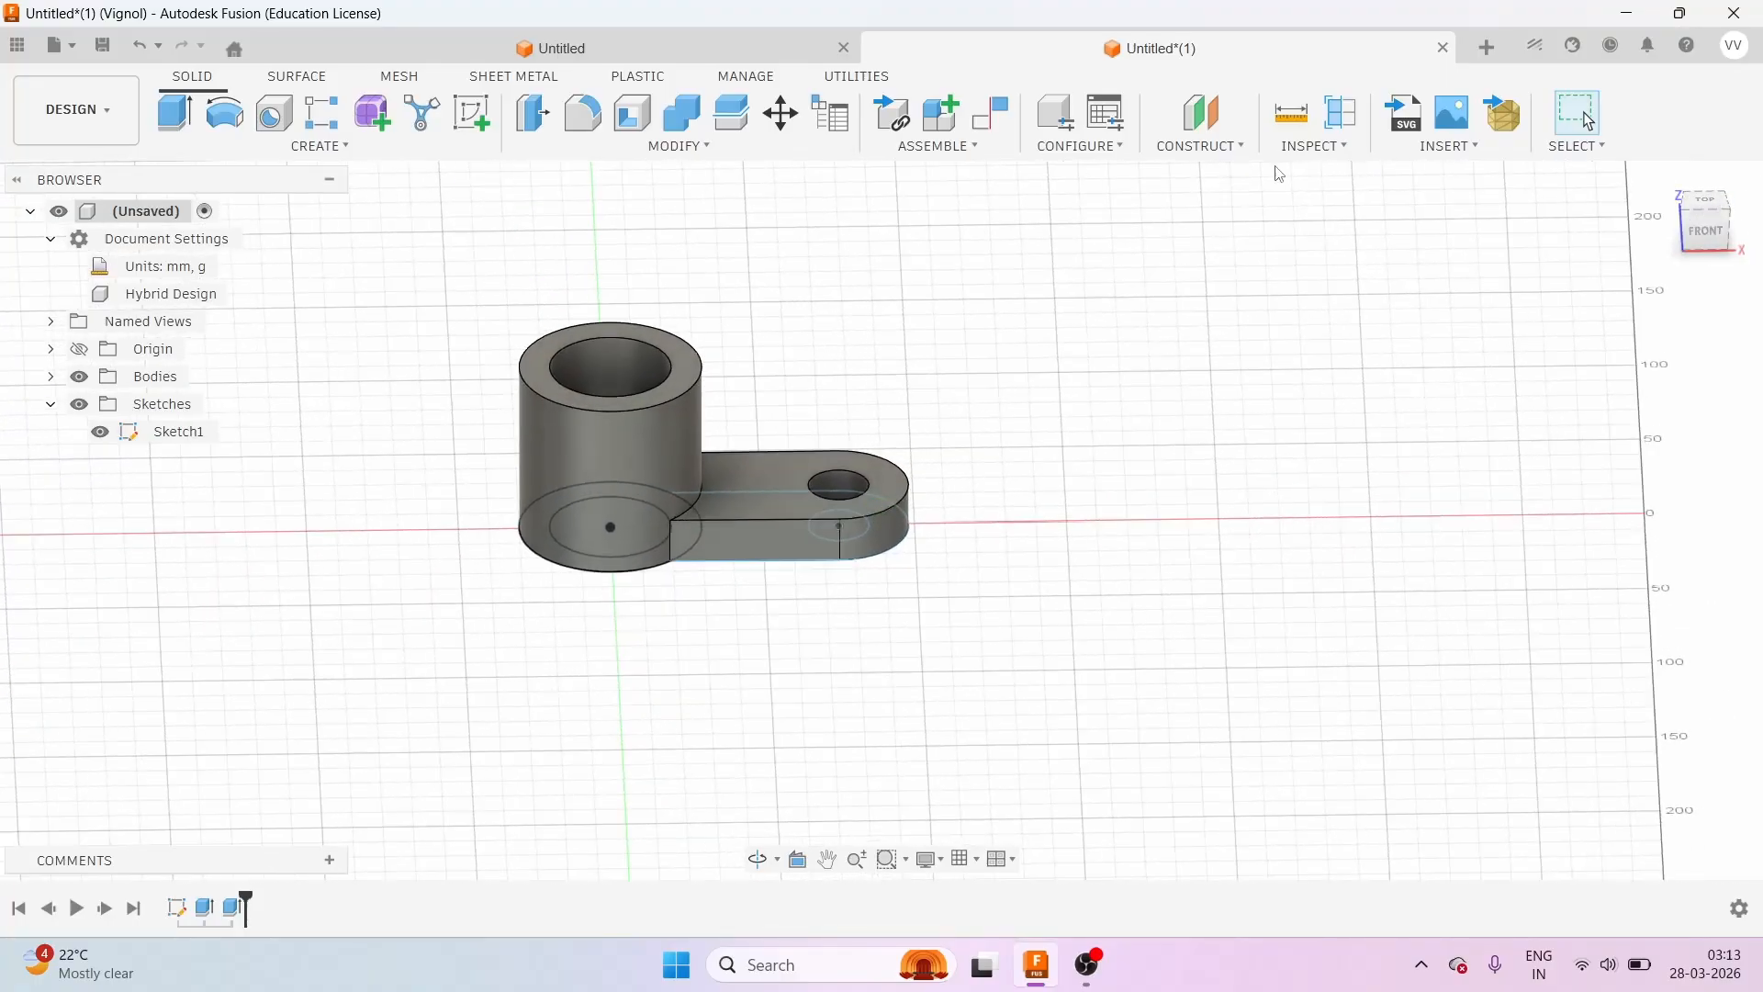
click(1208, 145)
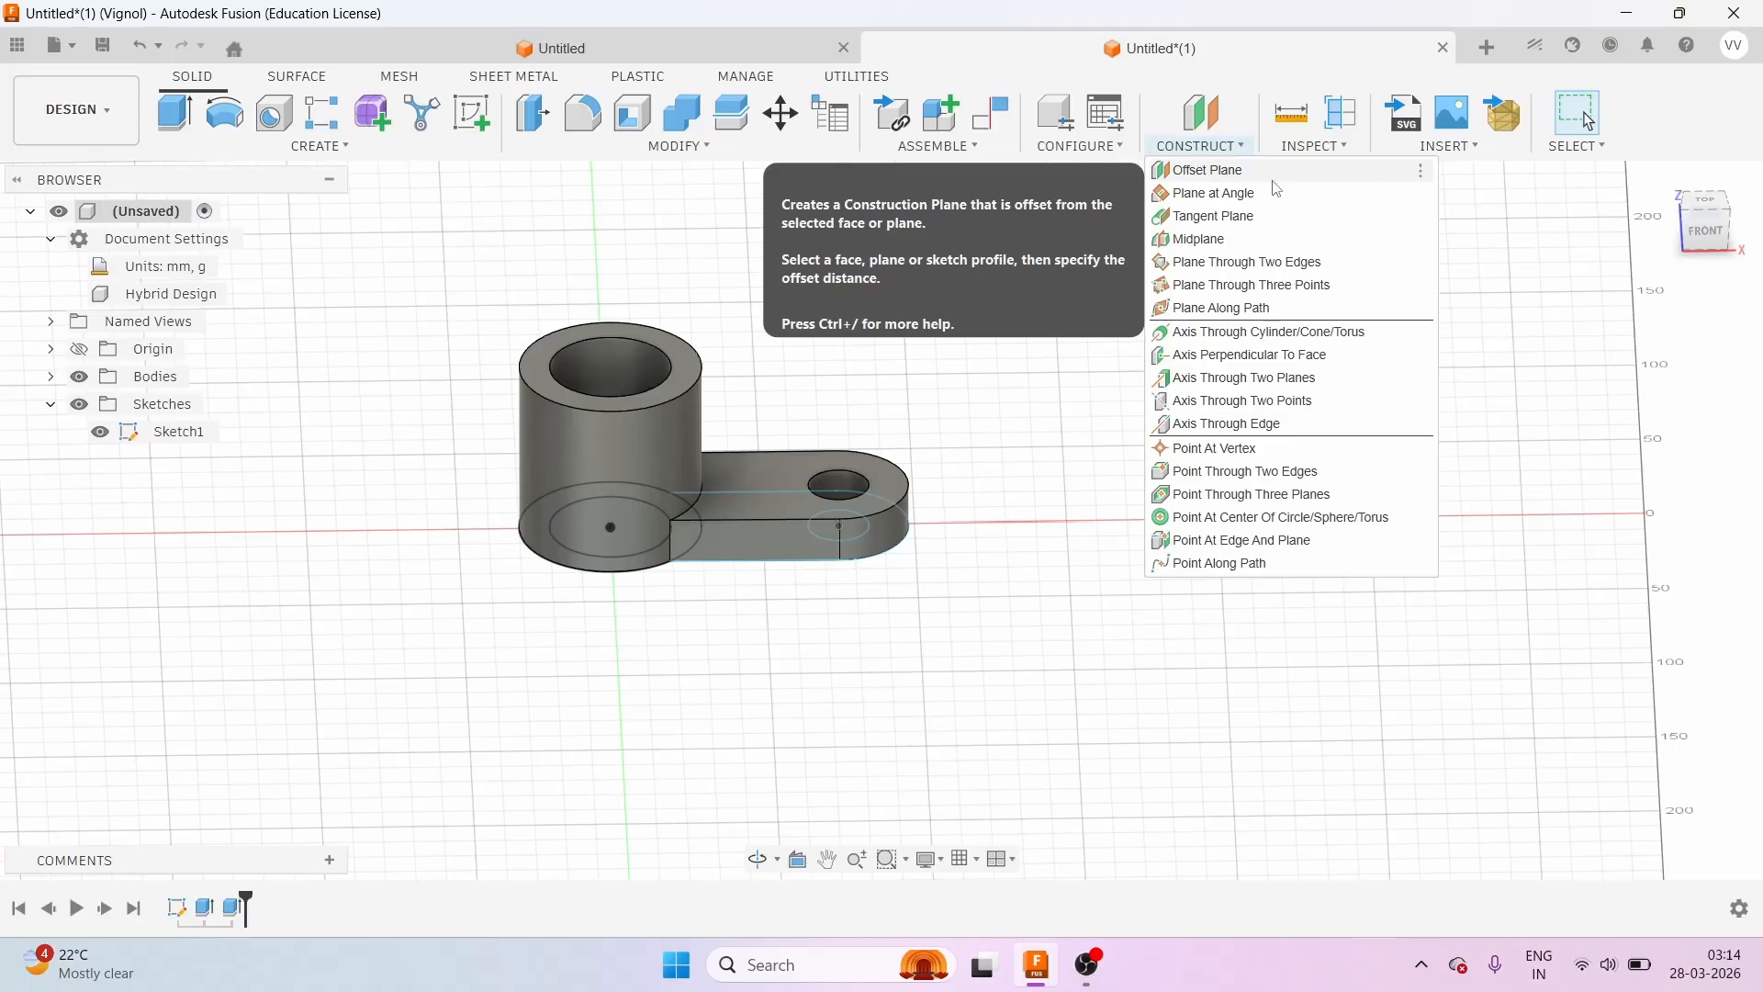
click(1325, 179)
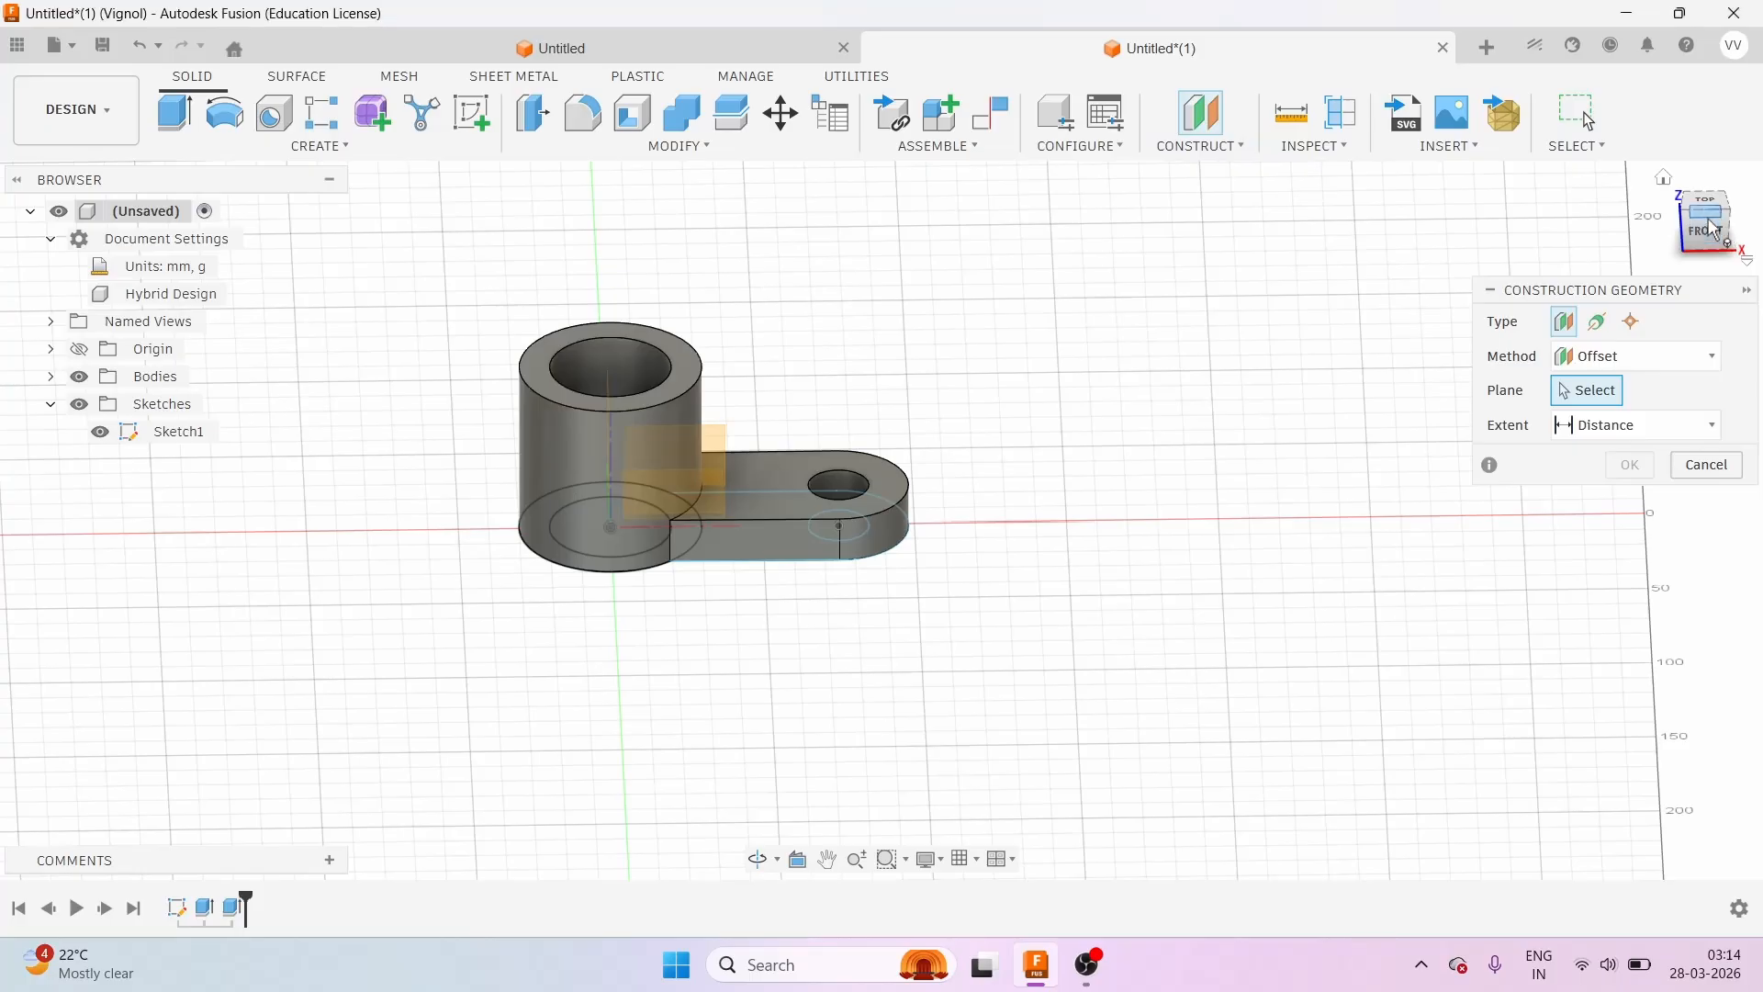
drag(1717, 232, 1713, 241)
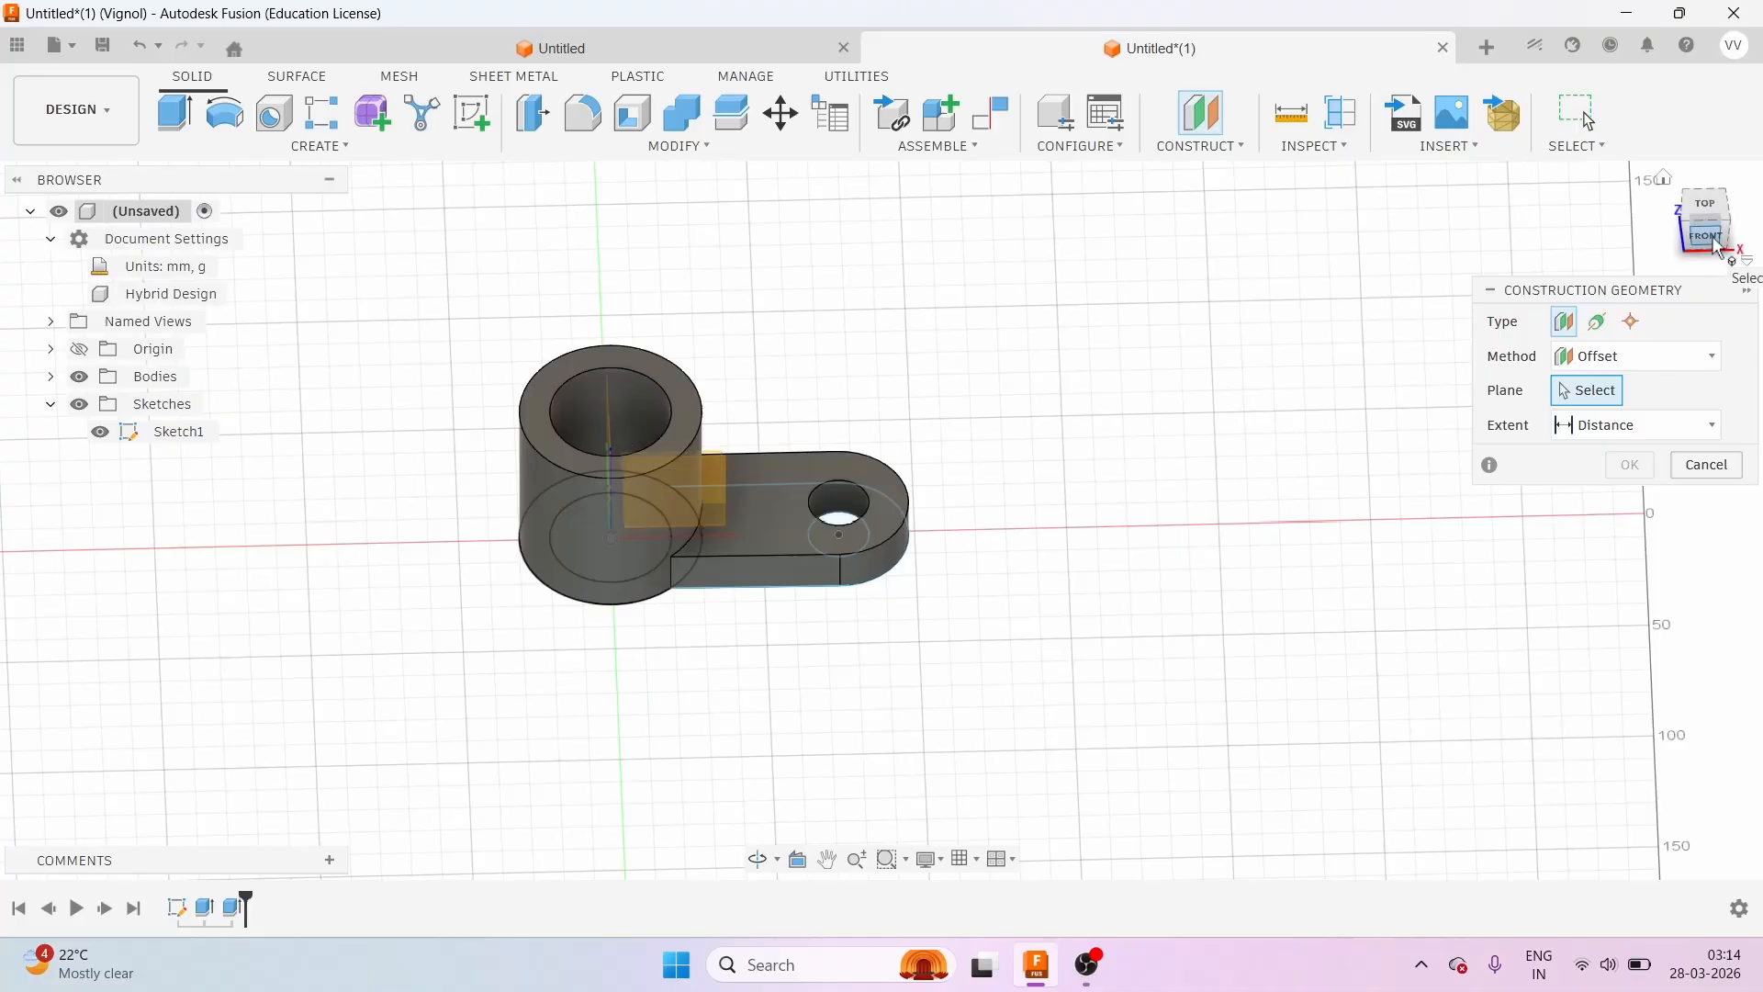
drag(1713, 246, 1726, 250)
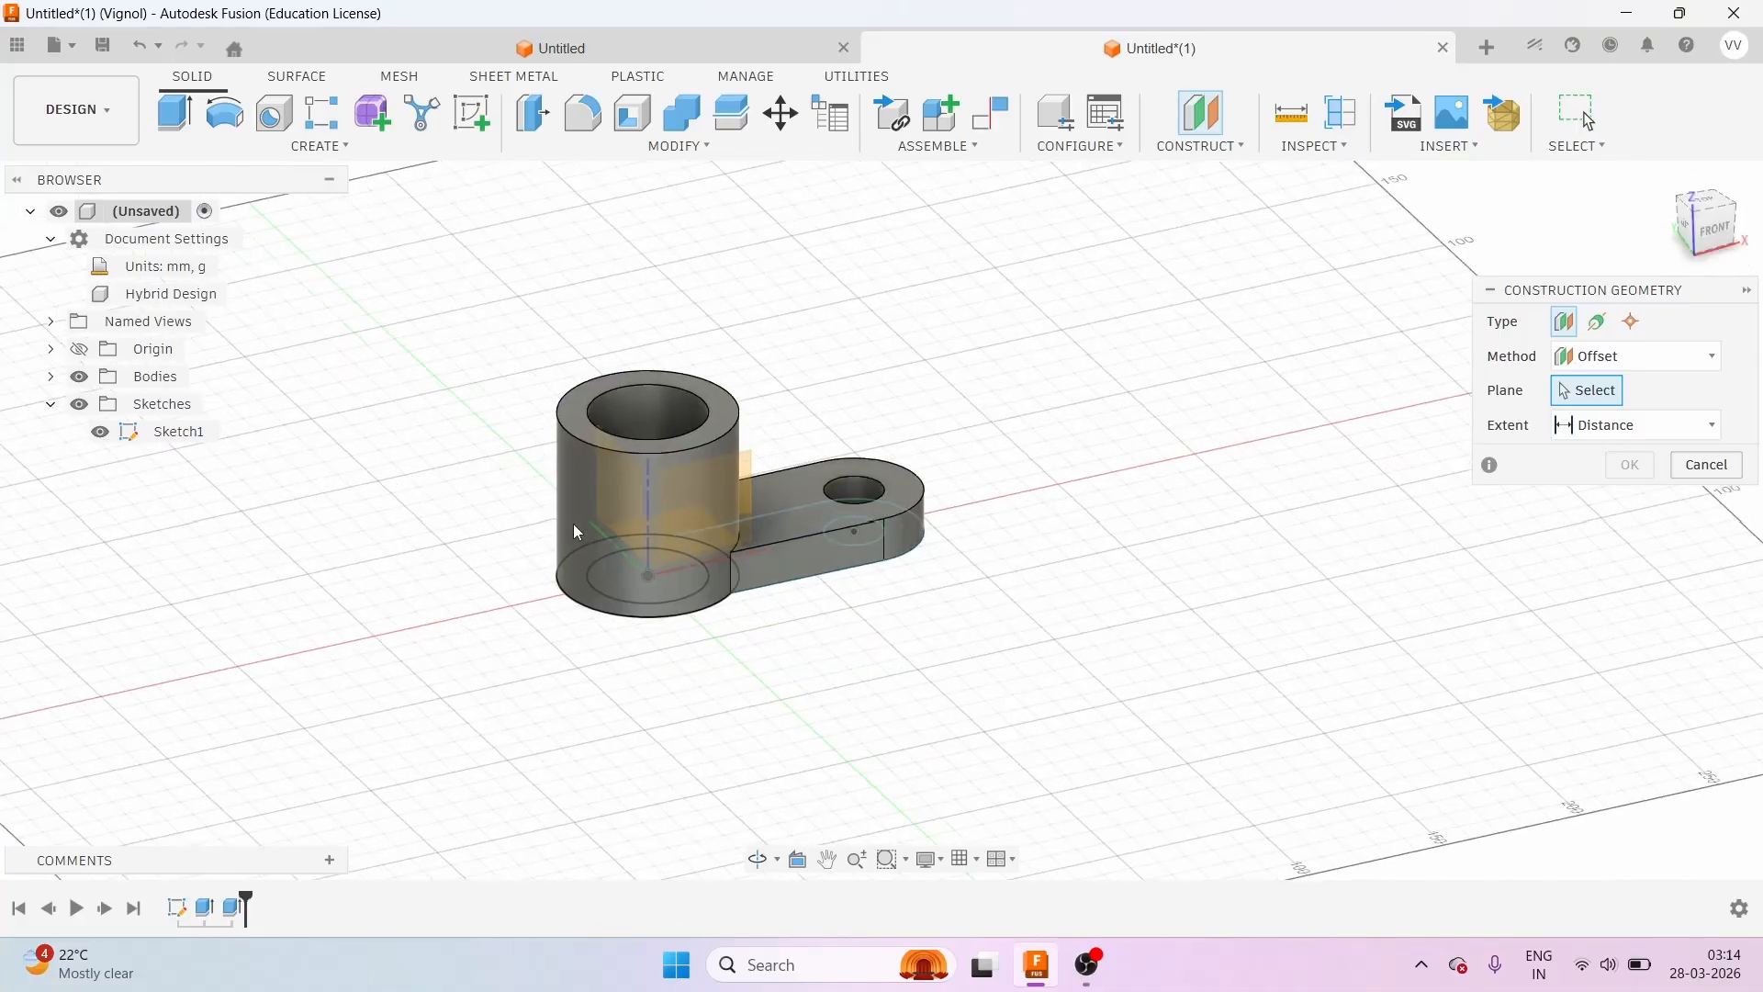
click(623, 488)
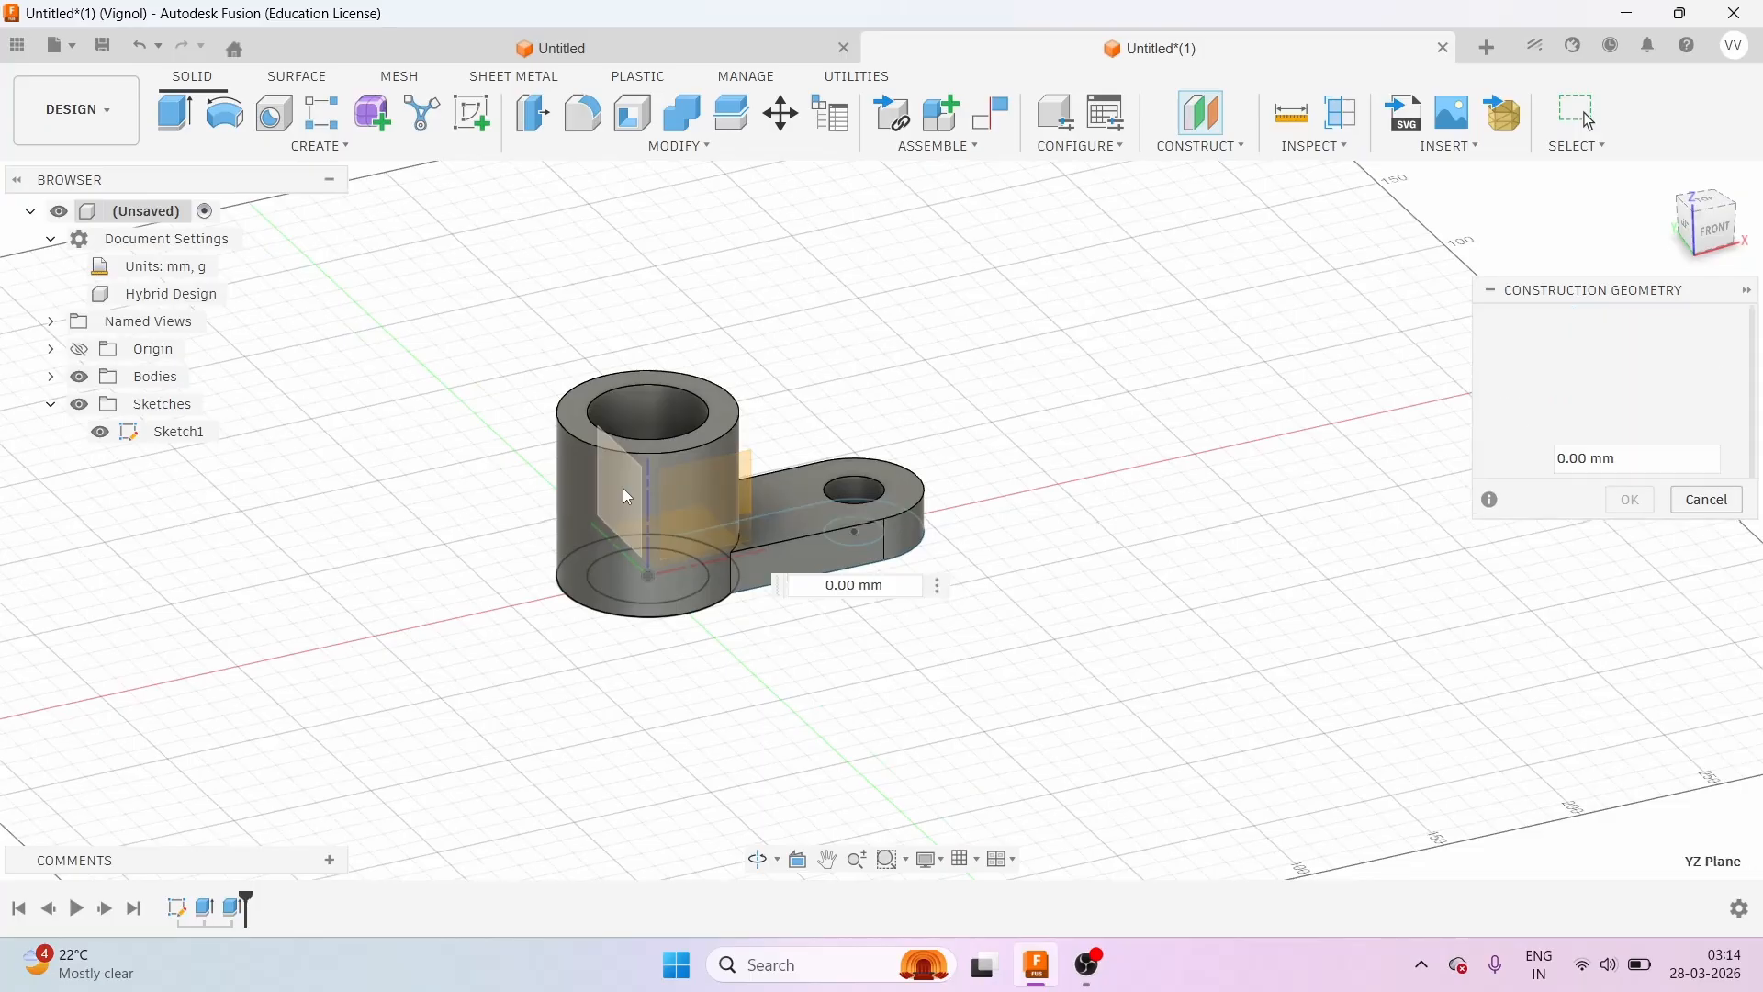
drag(1717, 246, 1650, 223)
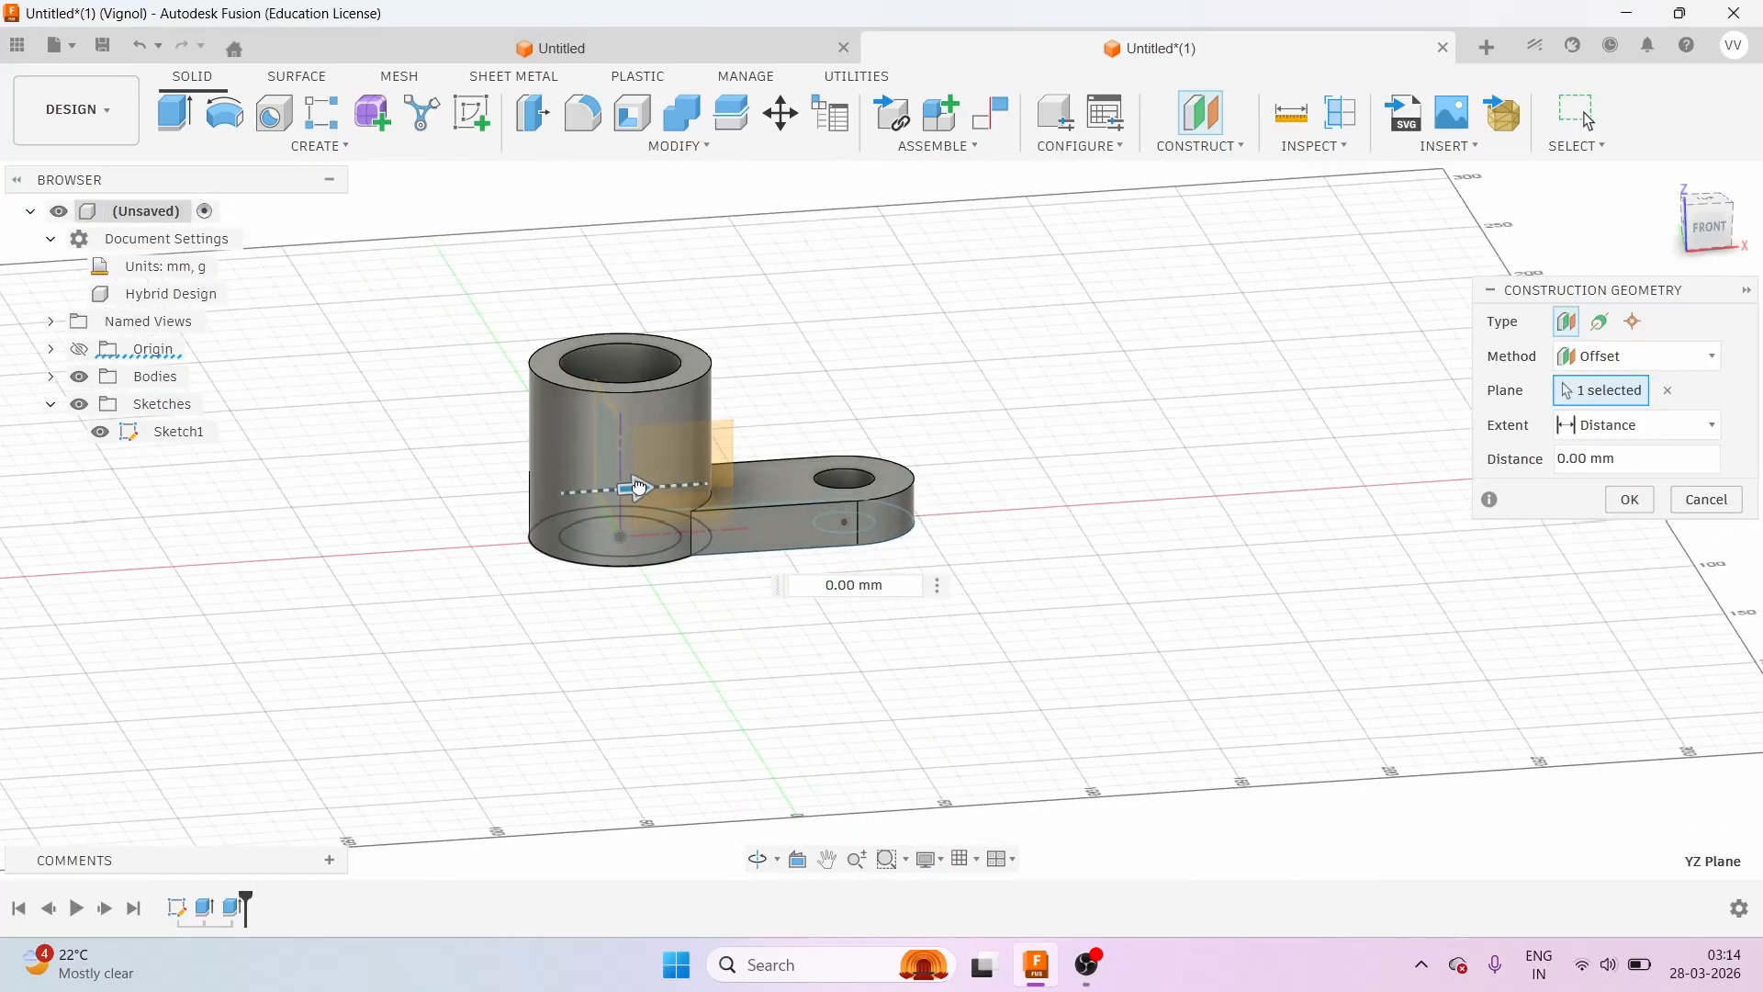
drag(640, 487, 401, 505)
text(-75)
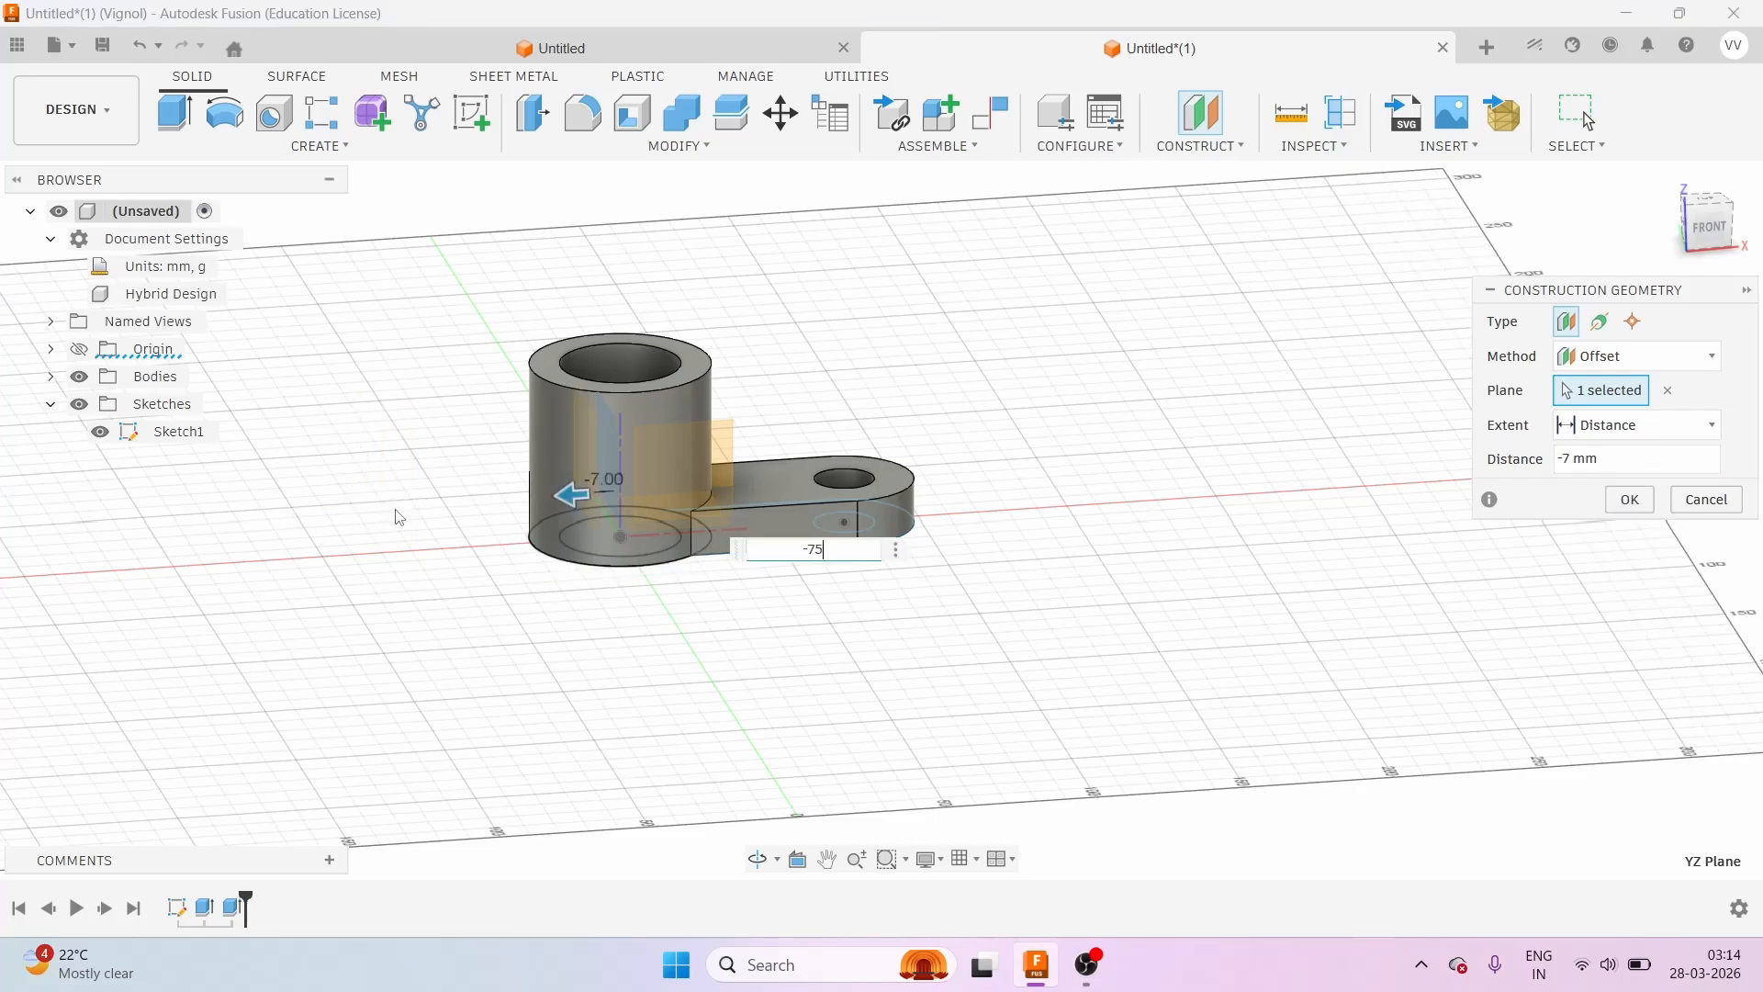
click(1715, 237)
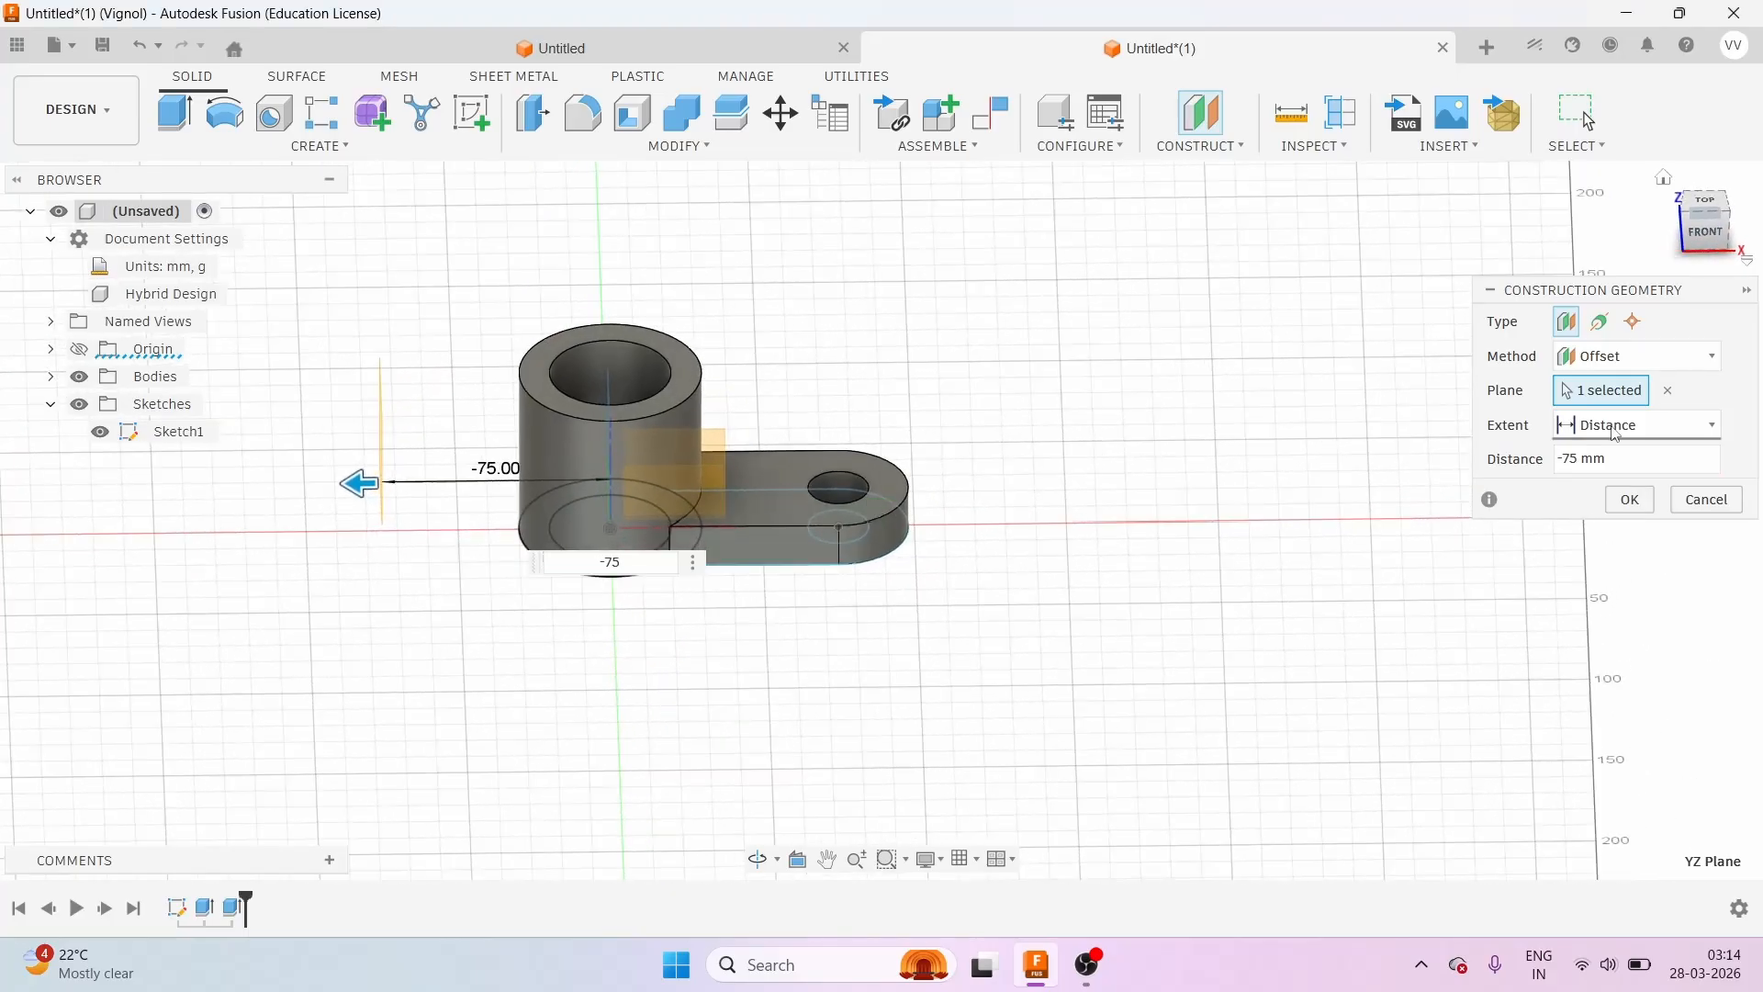
click(1630, 500)
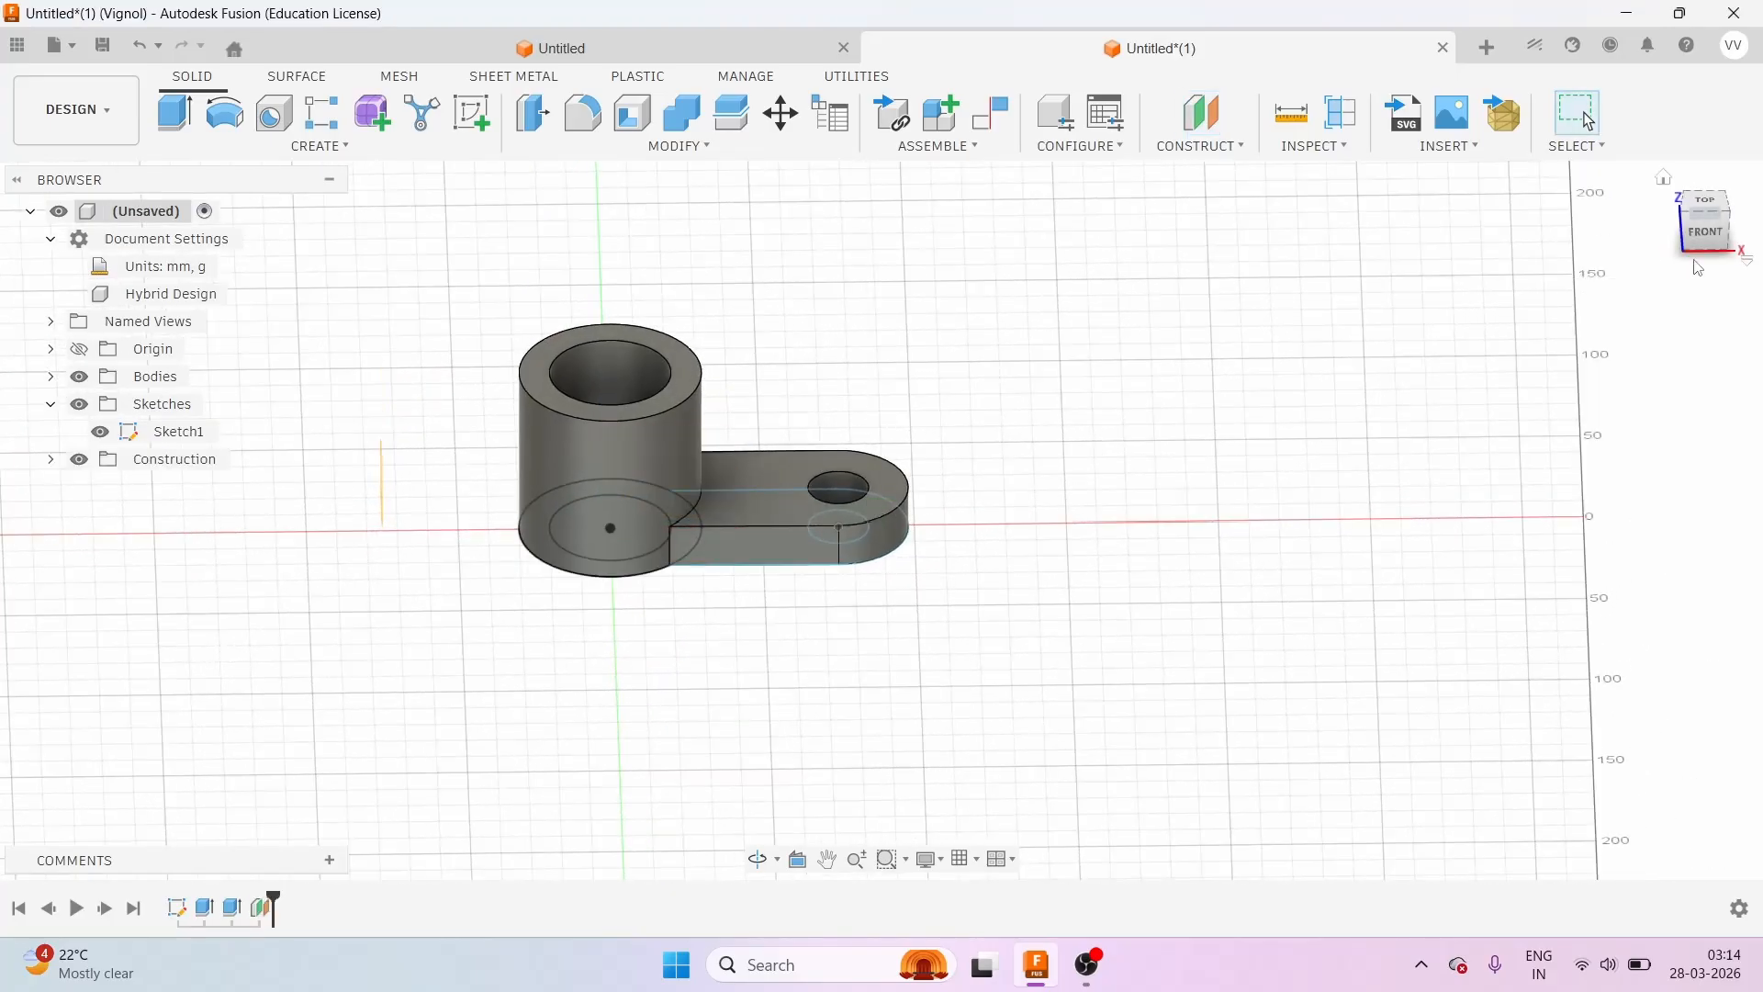
Start a new sketch on the offset construction plane beside the cylinder.
drag(1713, 241, 1705, 217)
scroll(634, 449, up, 1)
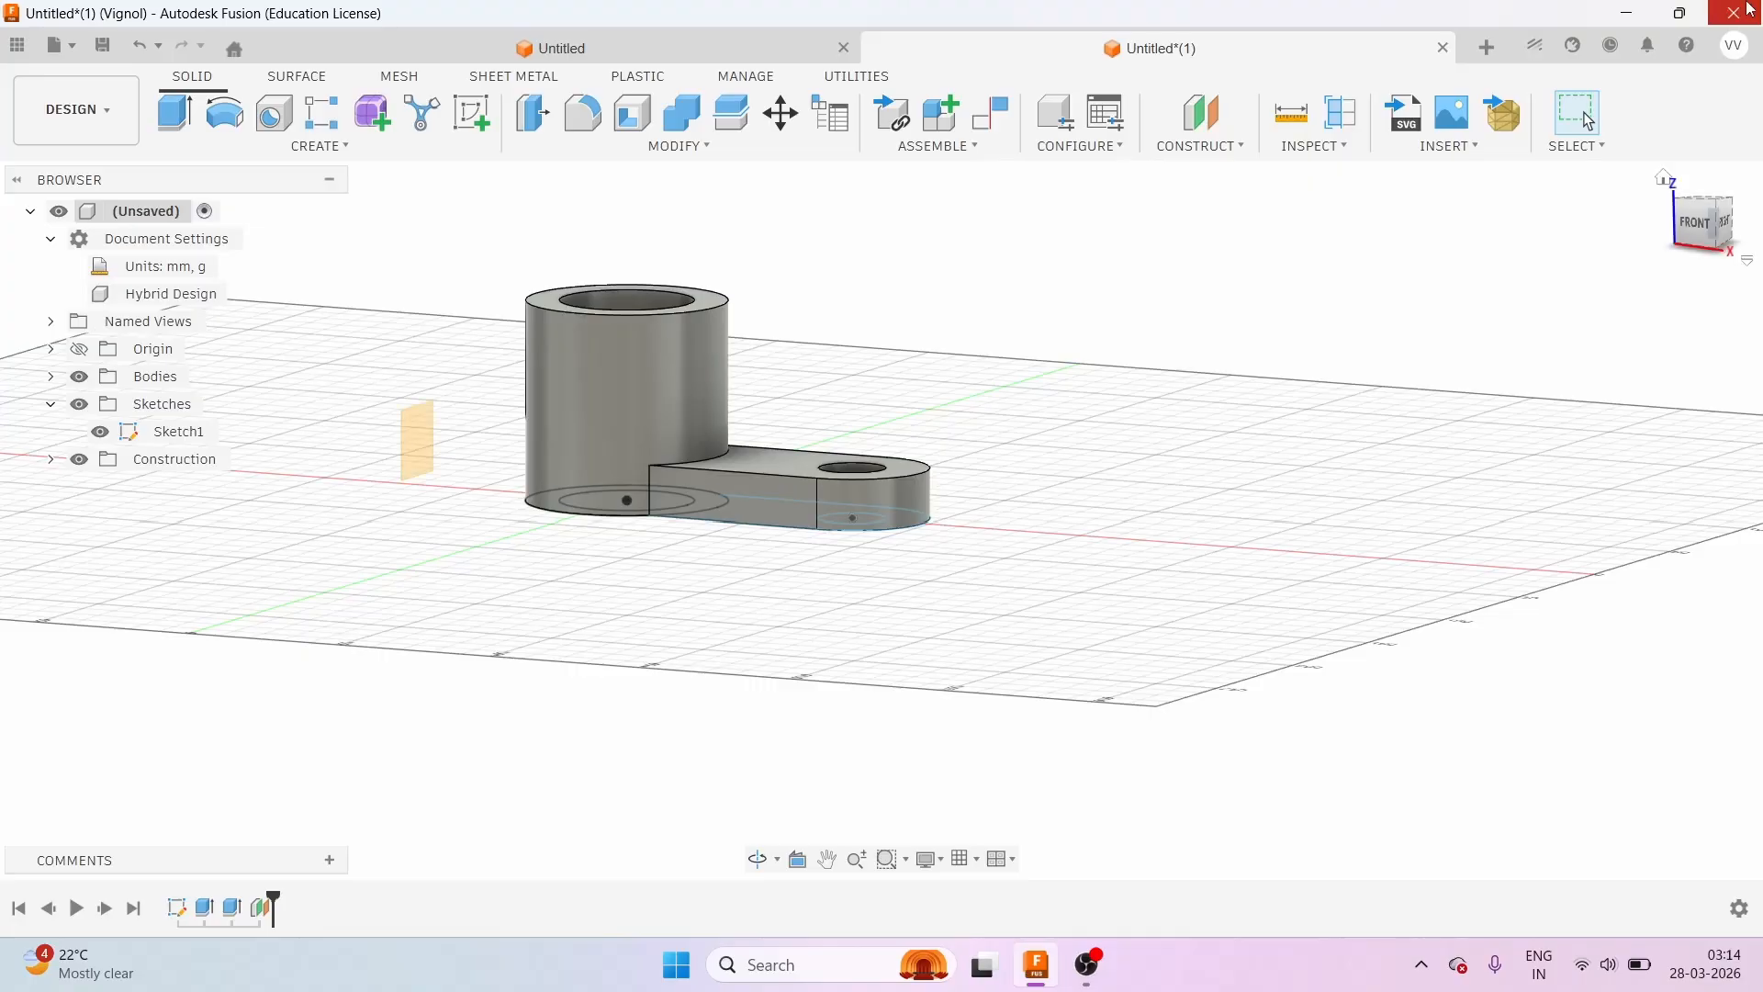
click(472, 113)
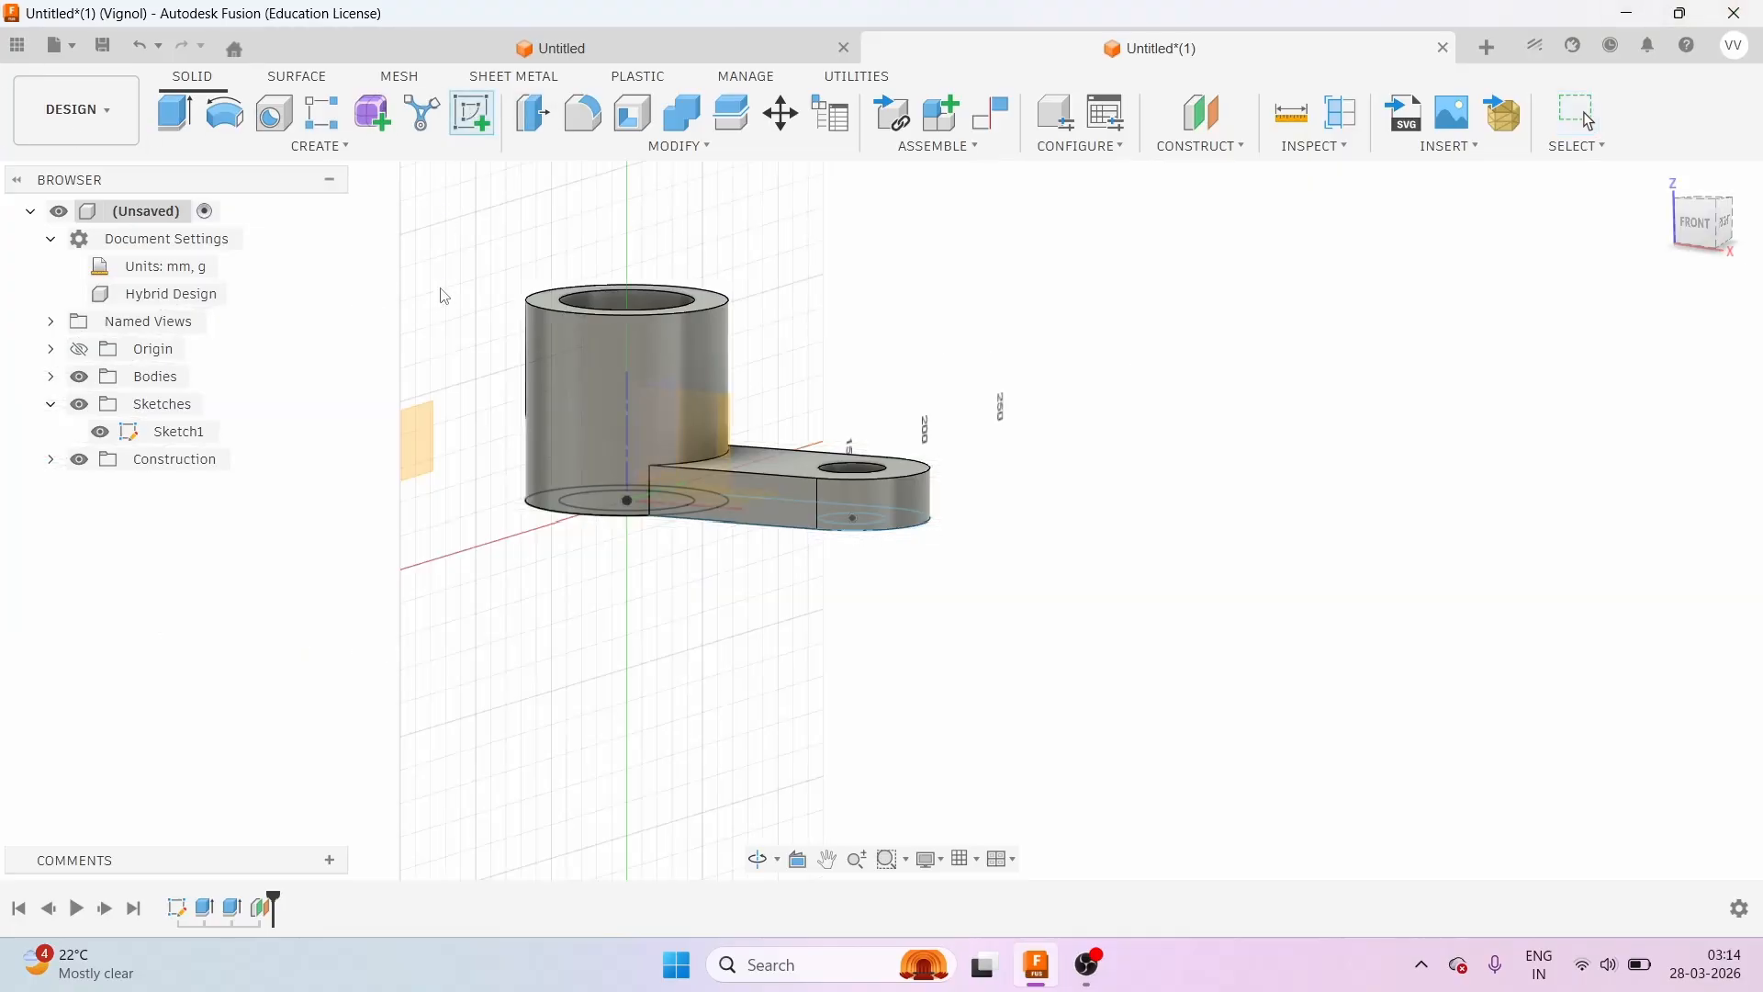
click(419, 443)
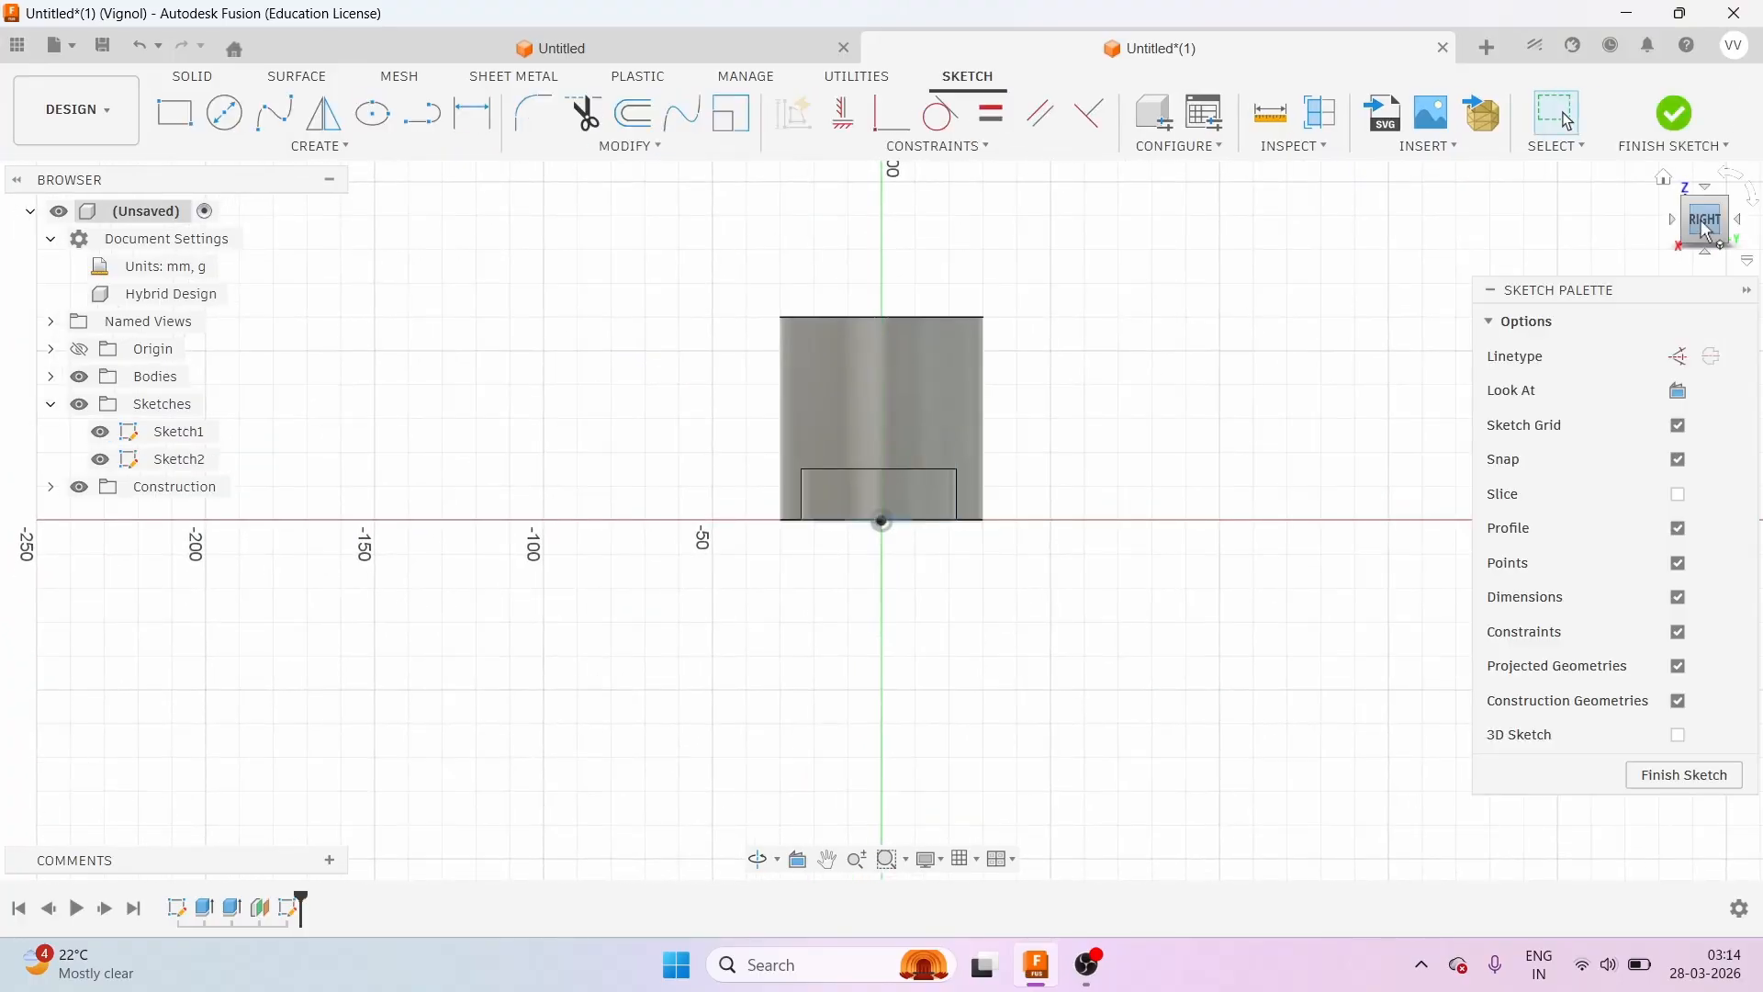
drag(1705, 229, 1695, 242)
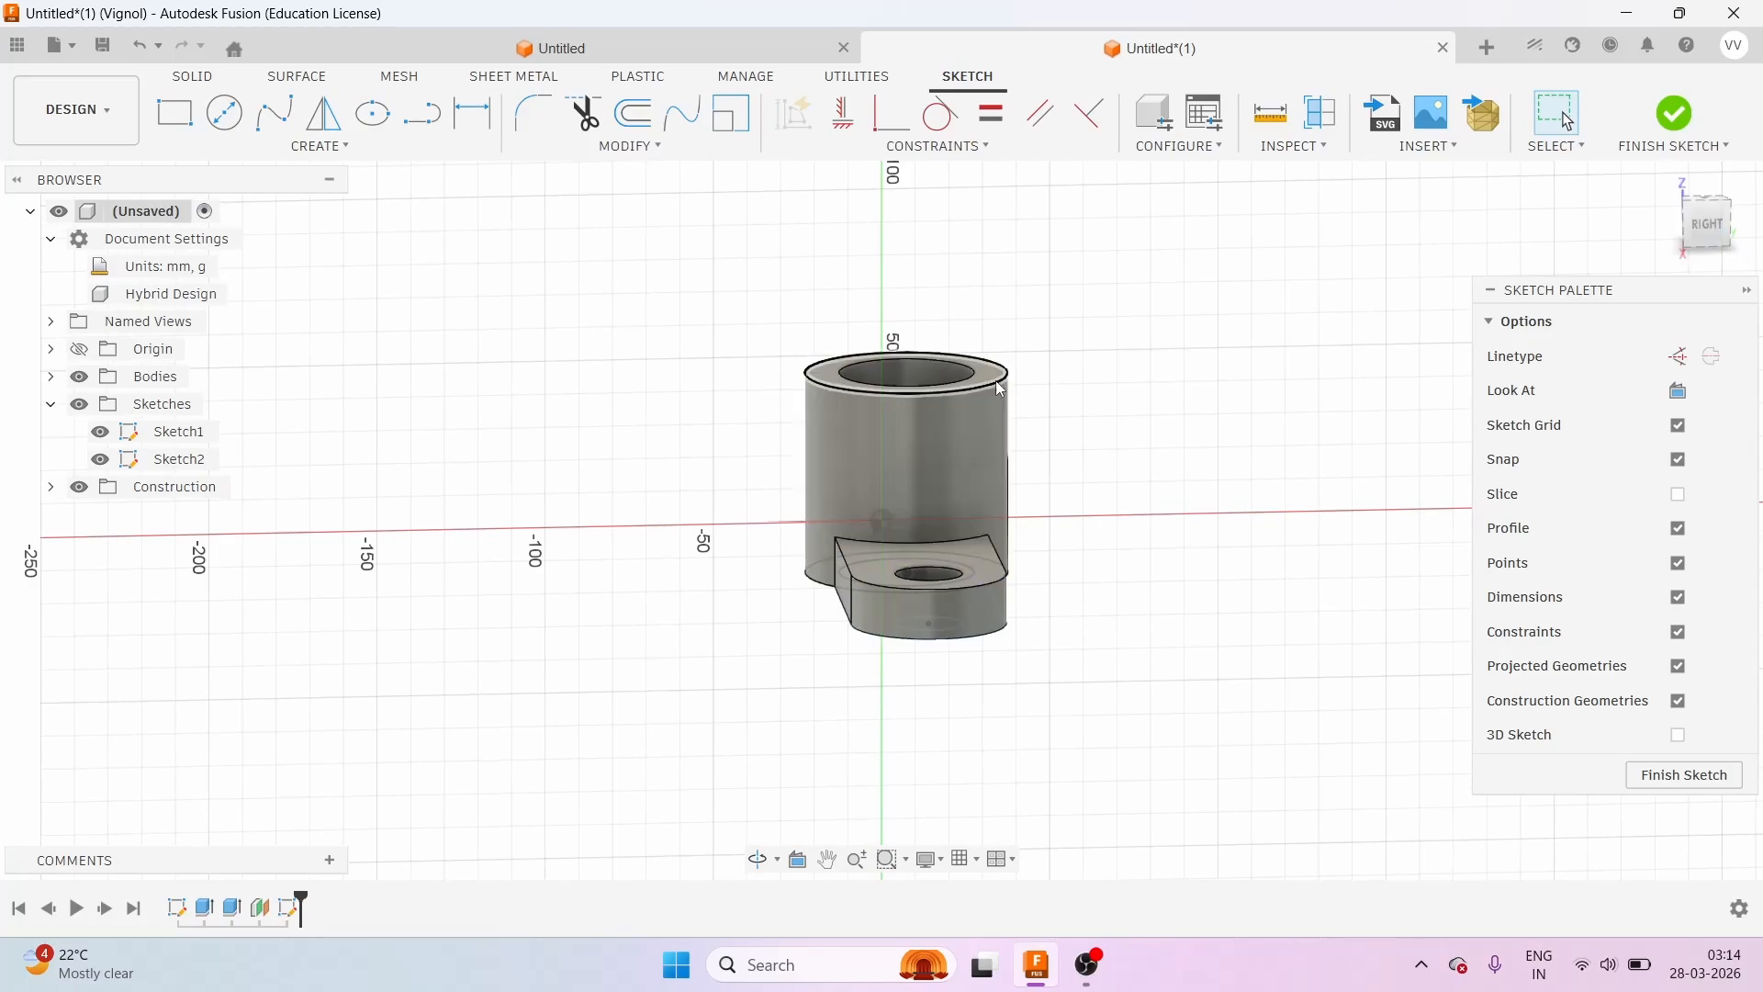
click(1705, 221)
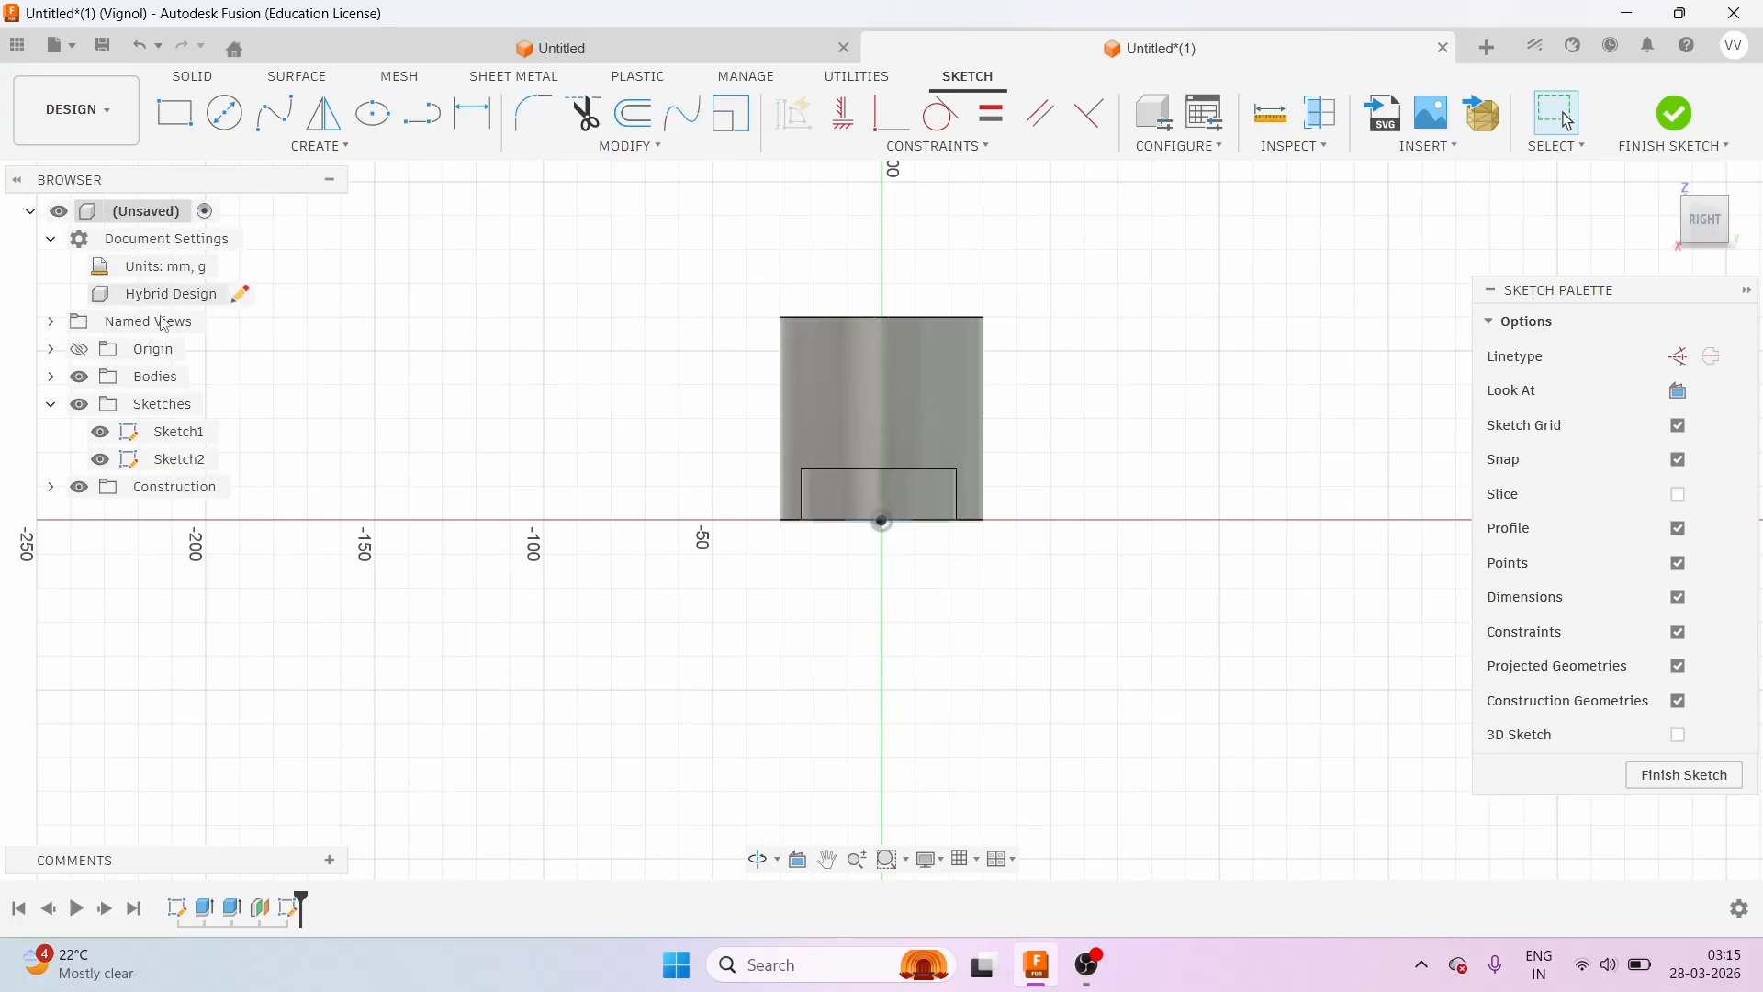
Draw a 30 mm horizontal construction line from the sketch origin to the cylinder's outer edge.
click(433, 122)
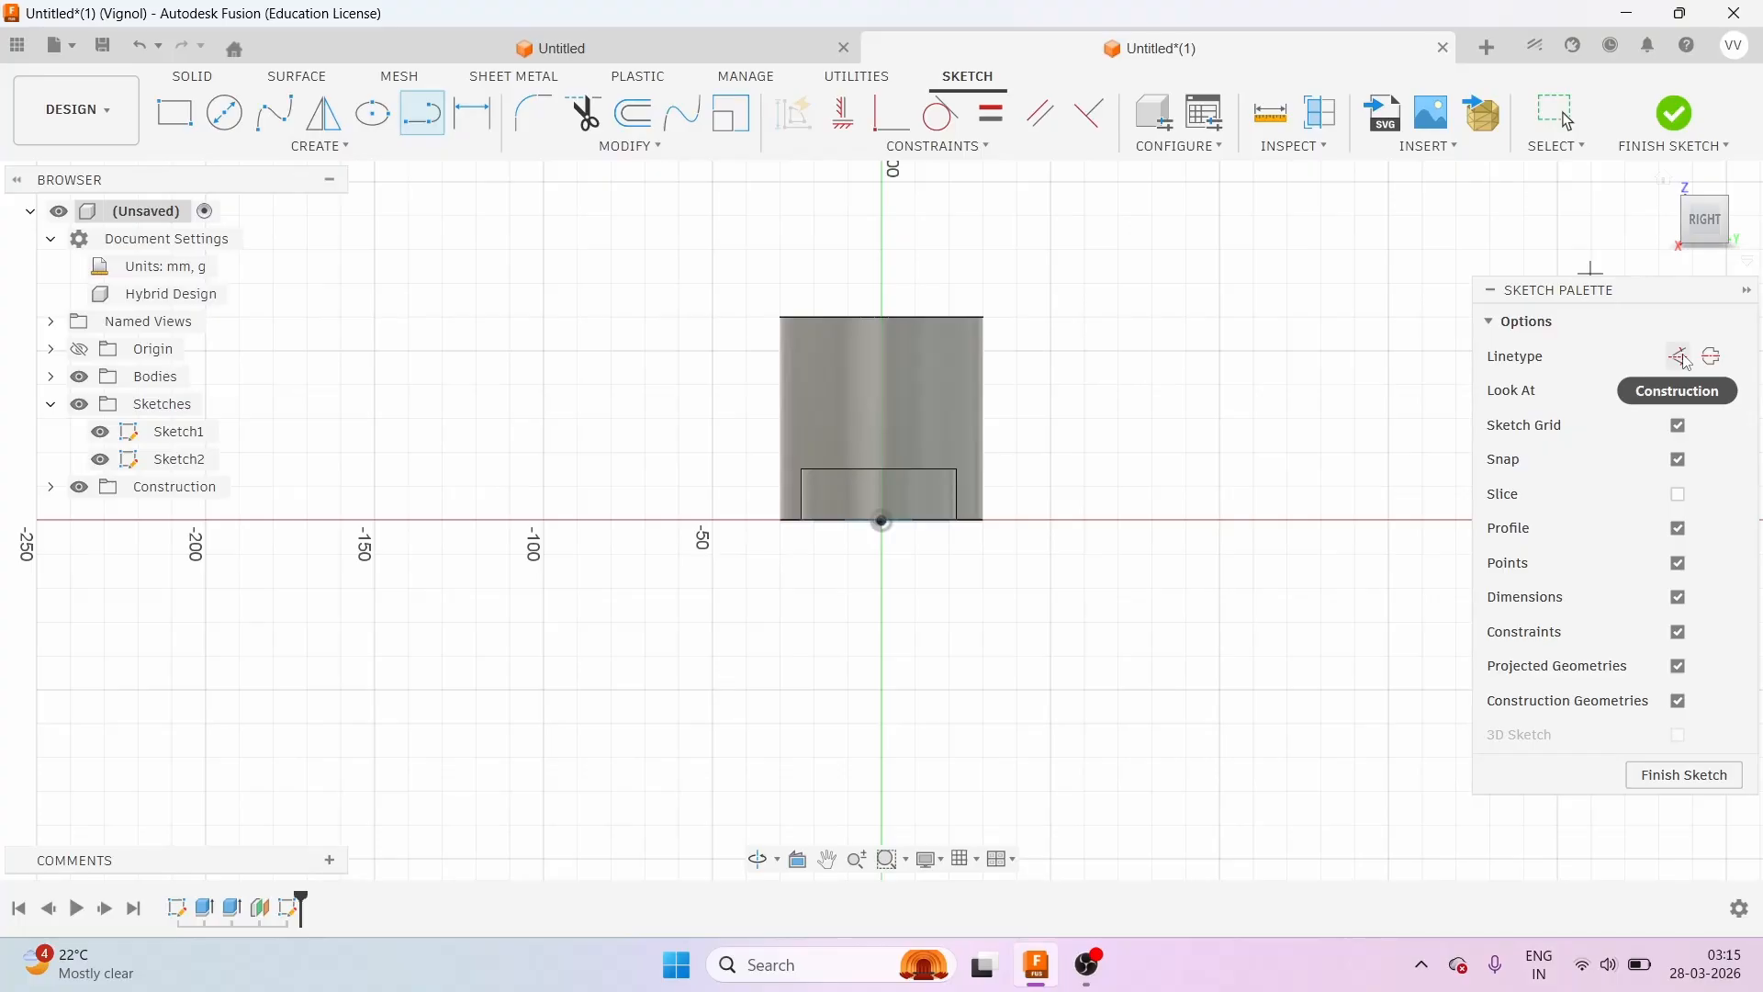
click(882, 521)
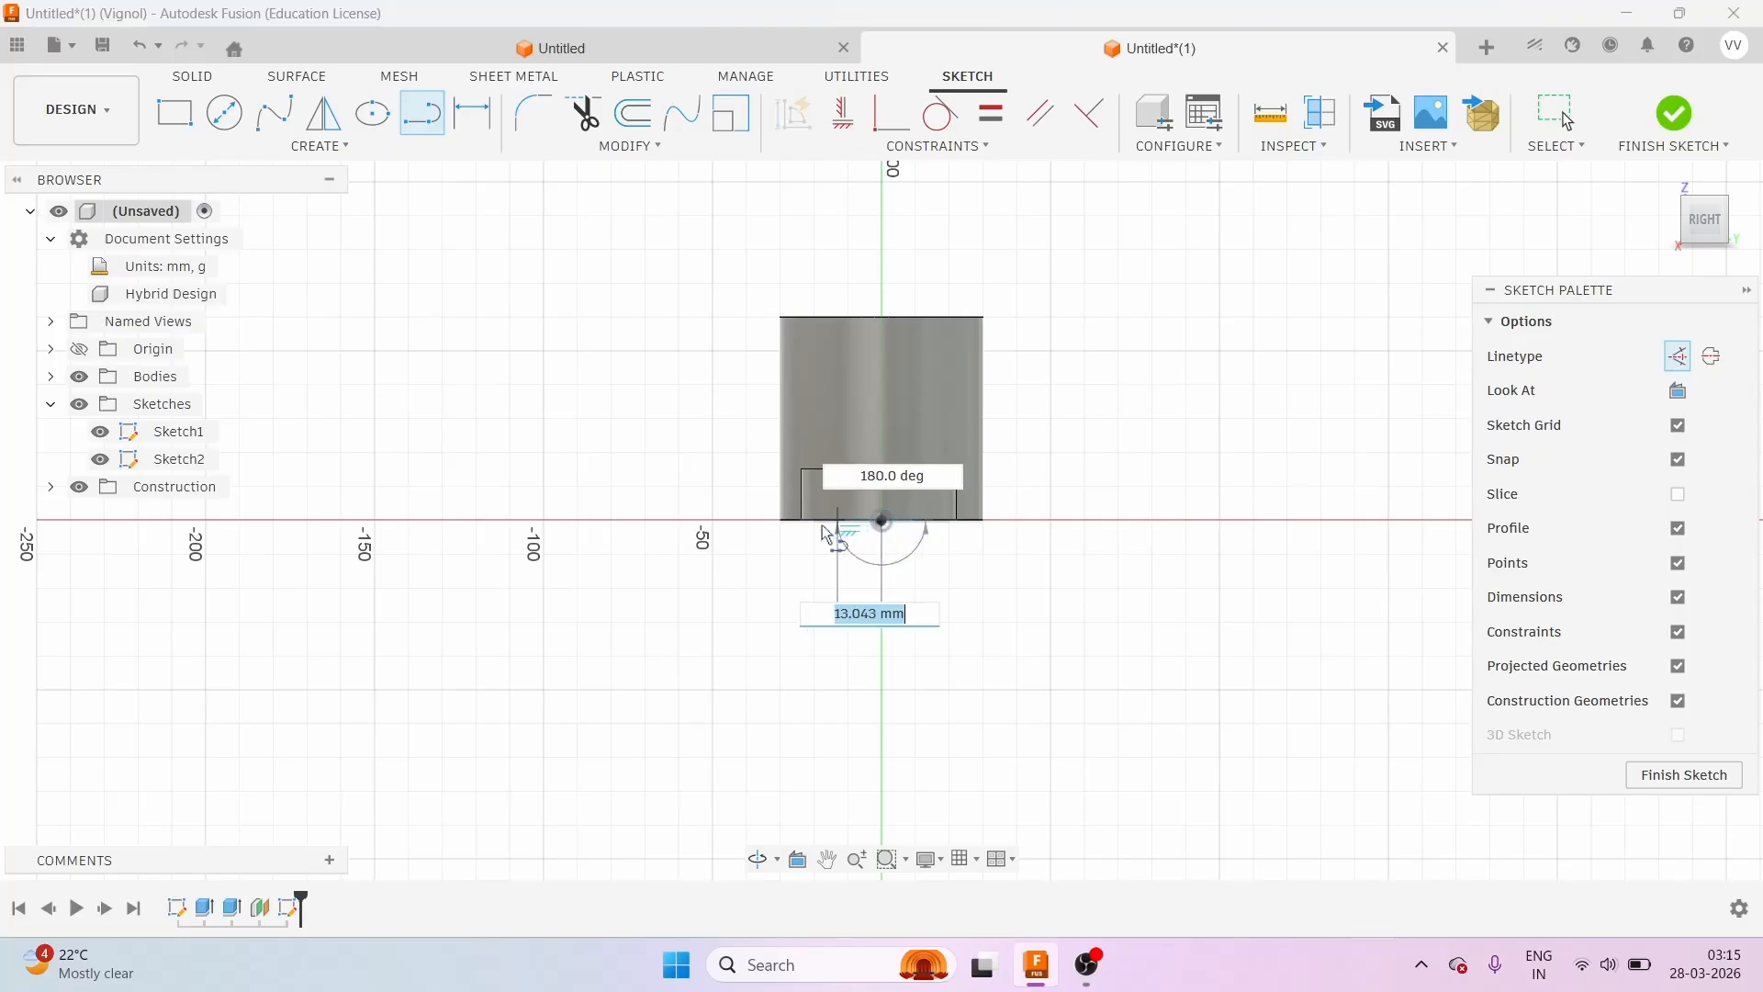
text(4)
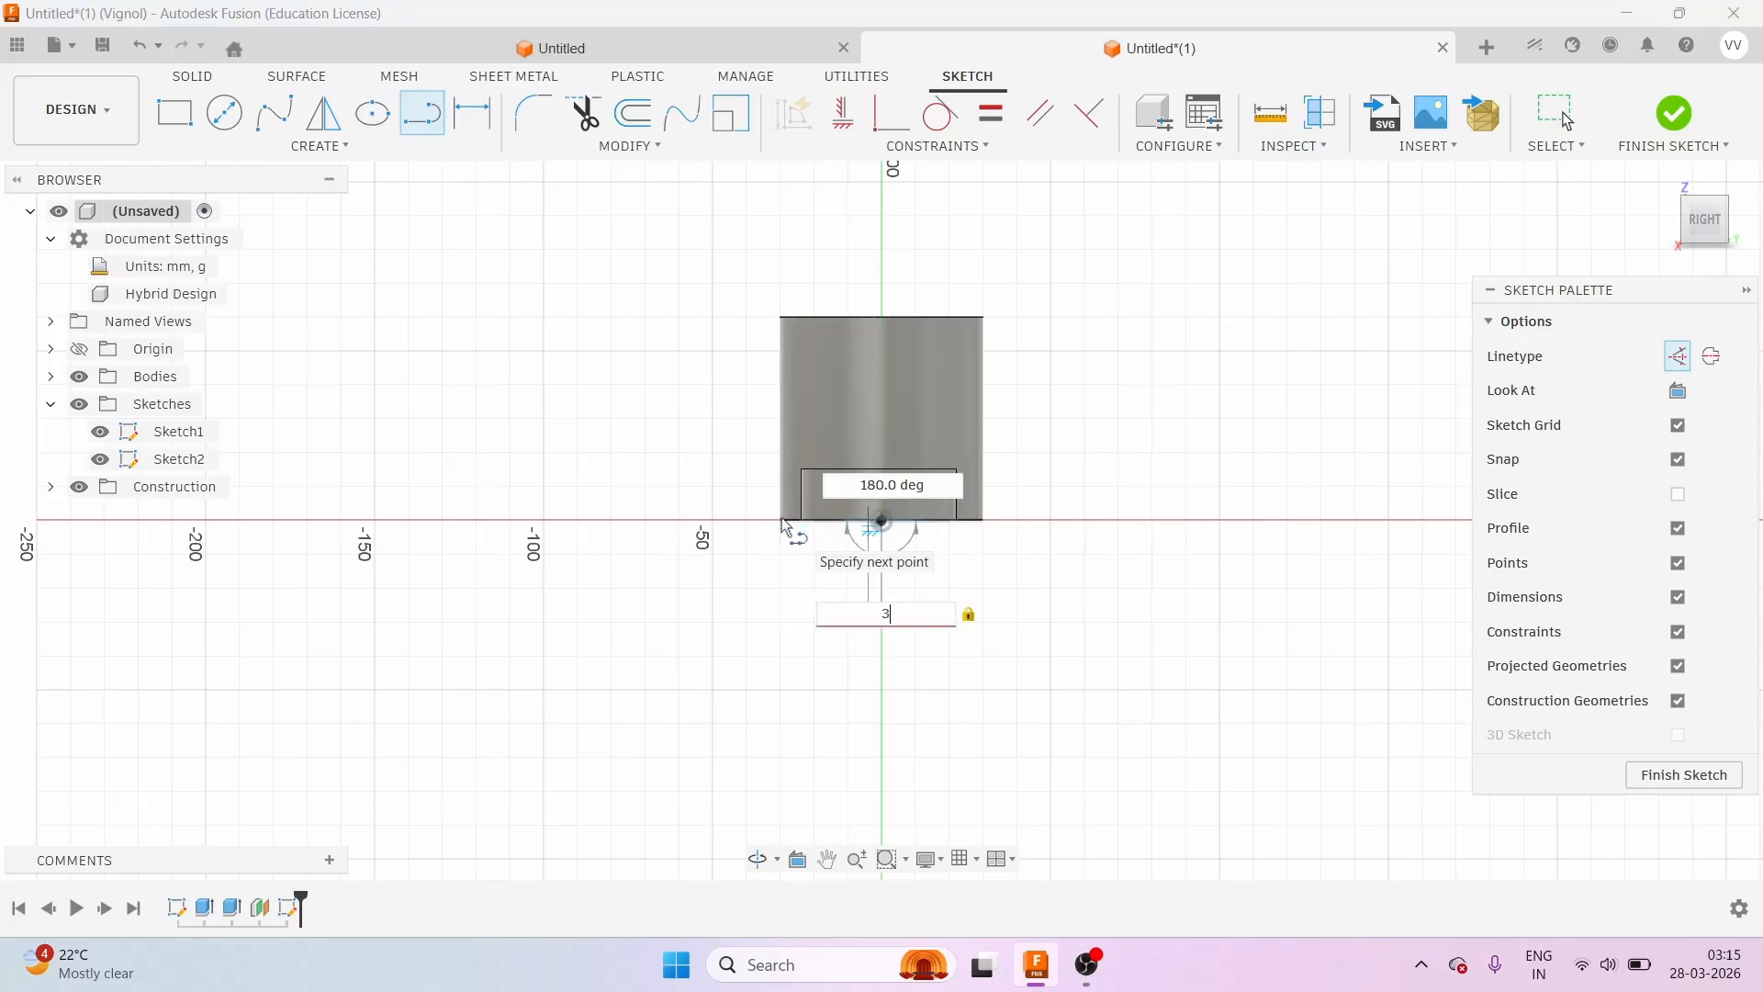
text(0)
key(Escape)
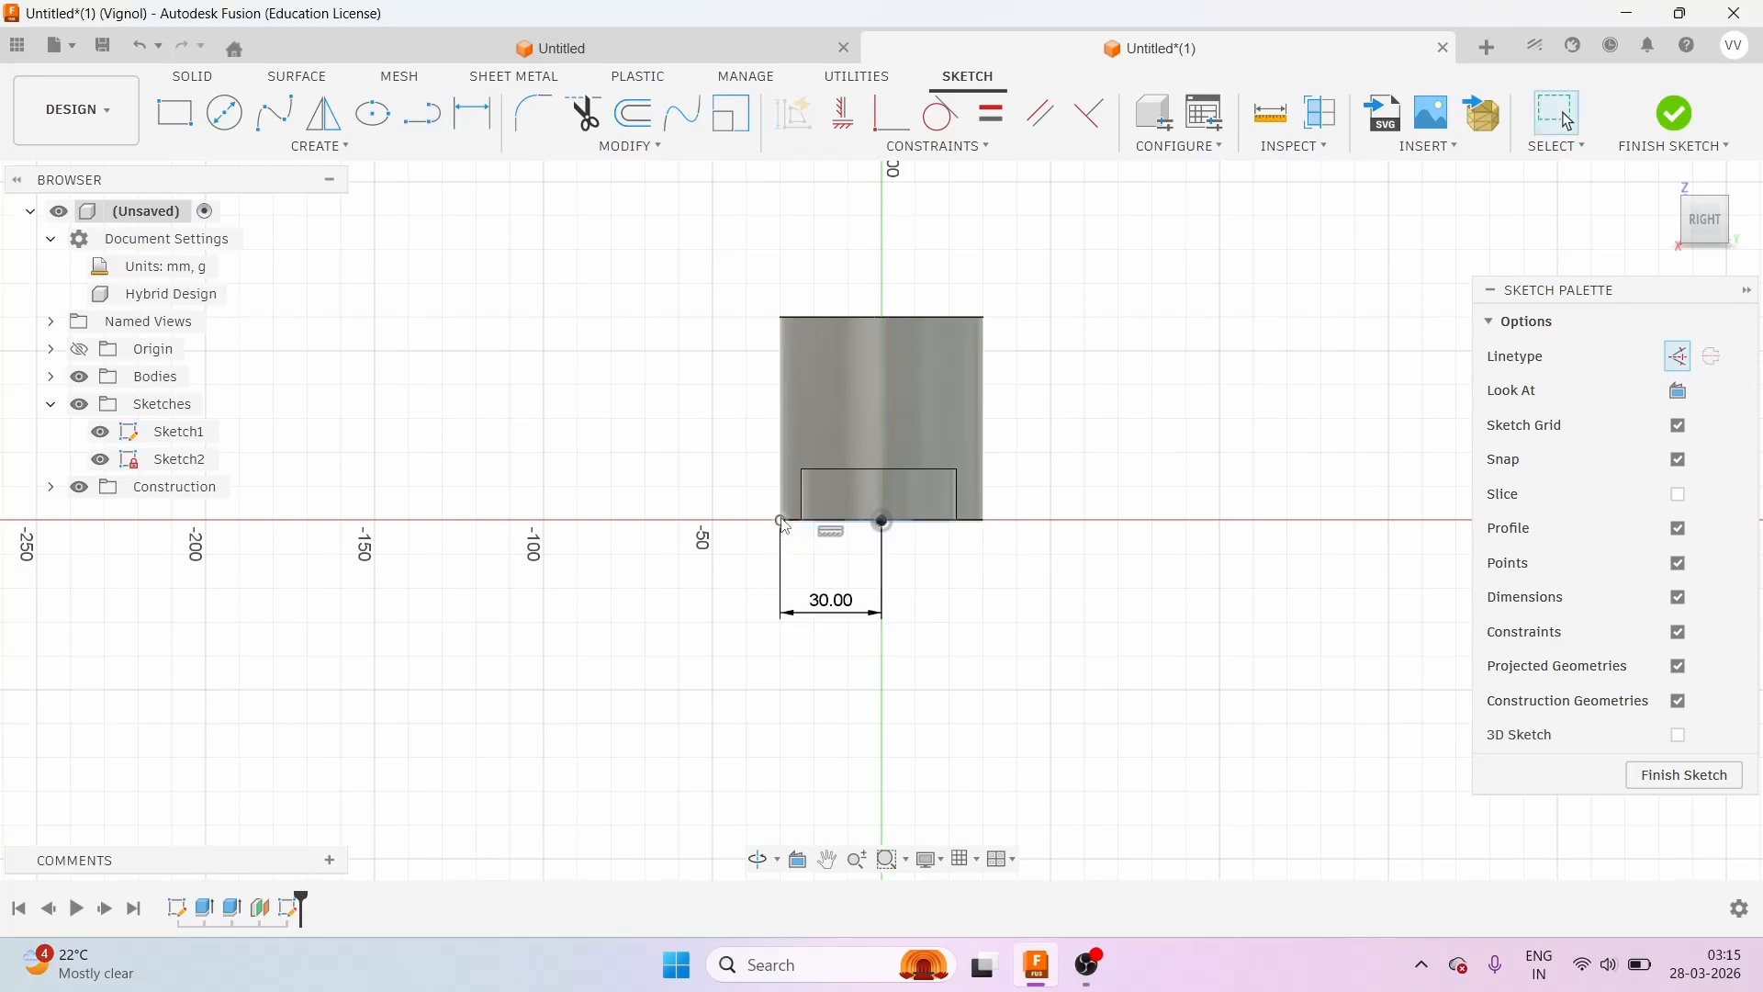
Draw a 15 mm vertical construction line upward from the outer end of the horizontal construction line.
click(433, 120)
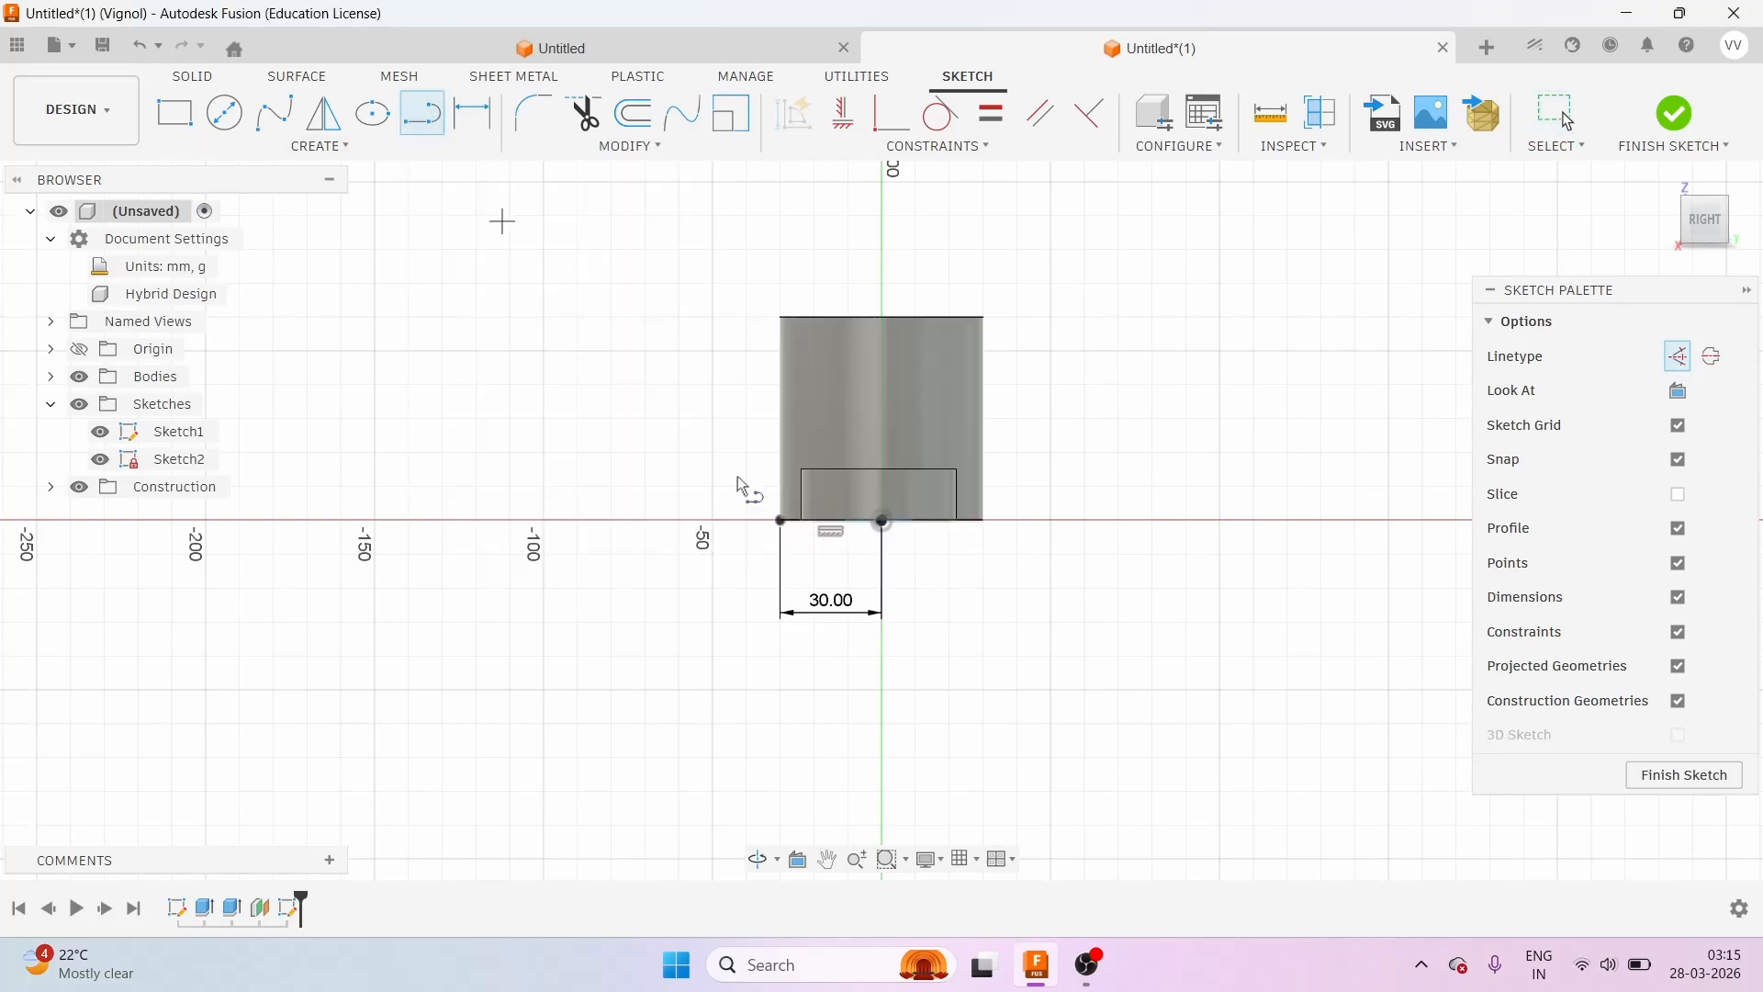
click(780, 521)
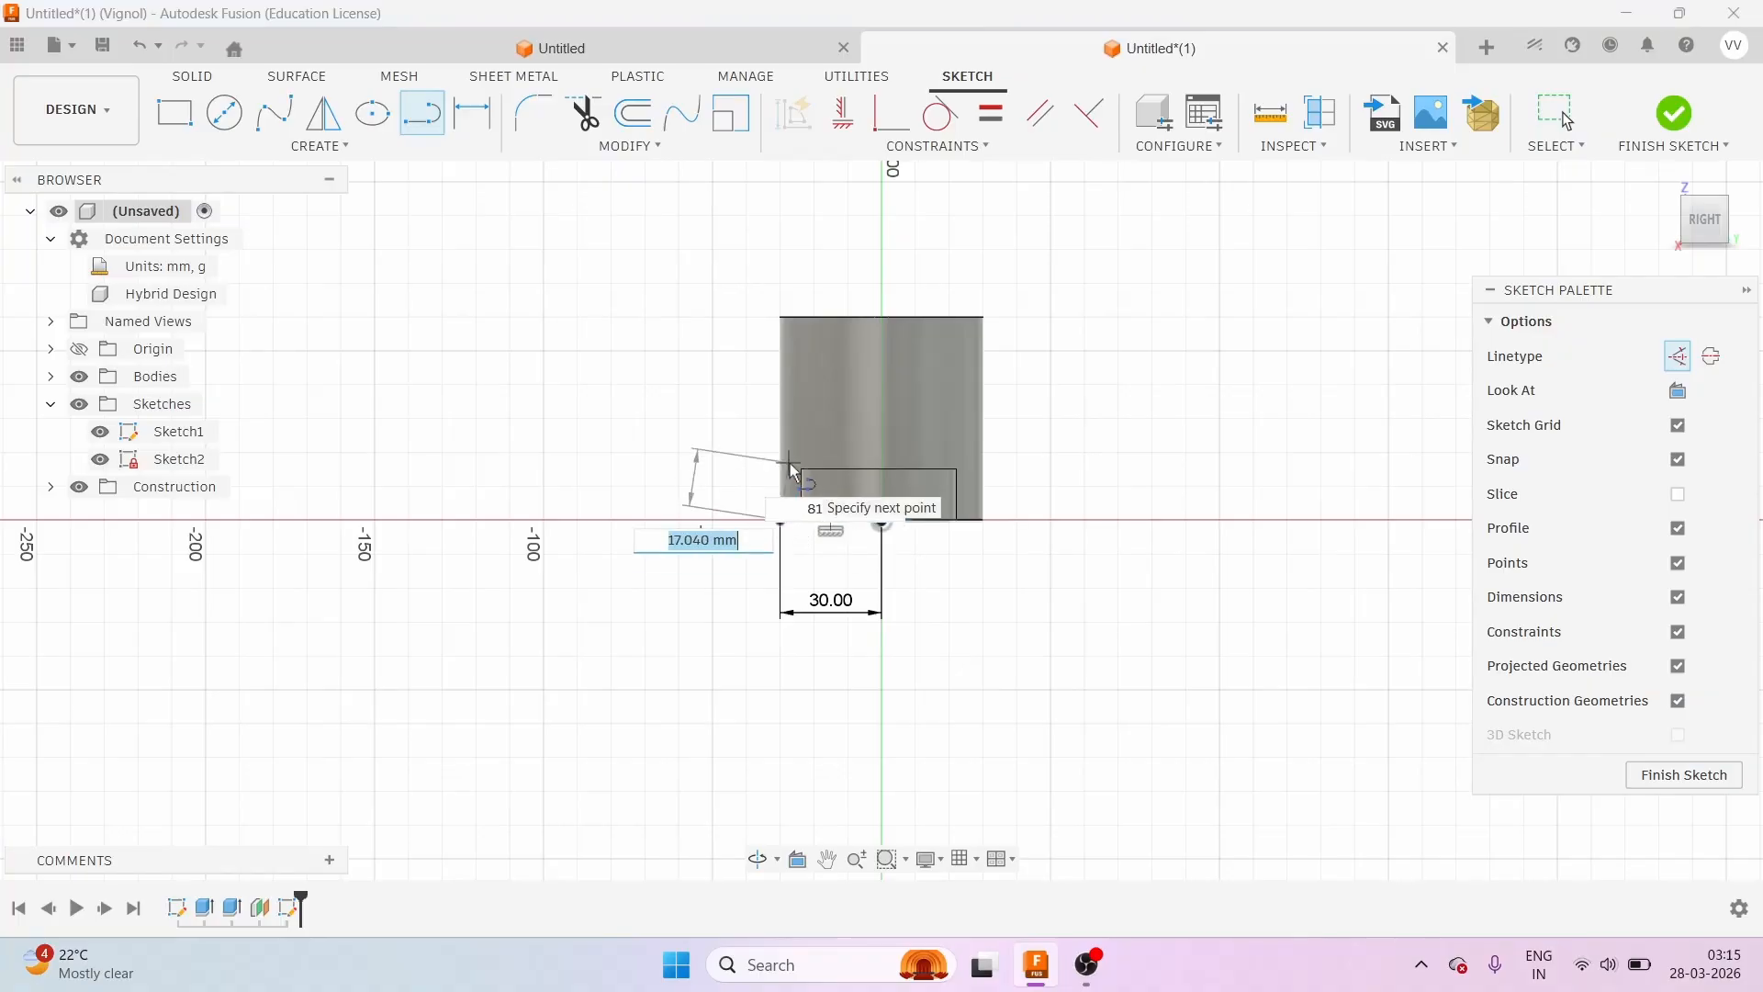
text(15)
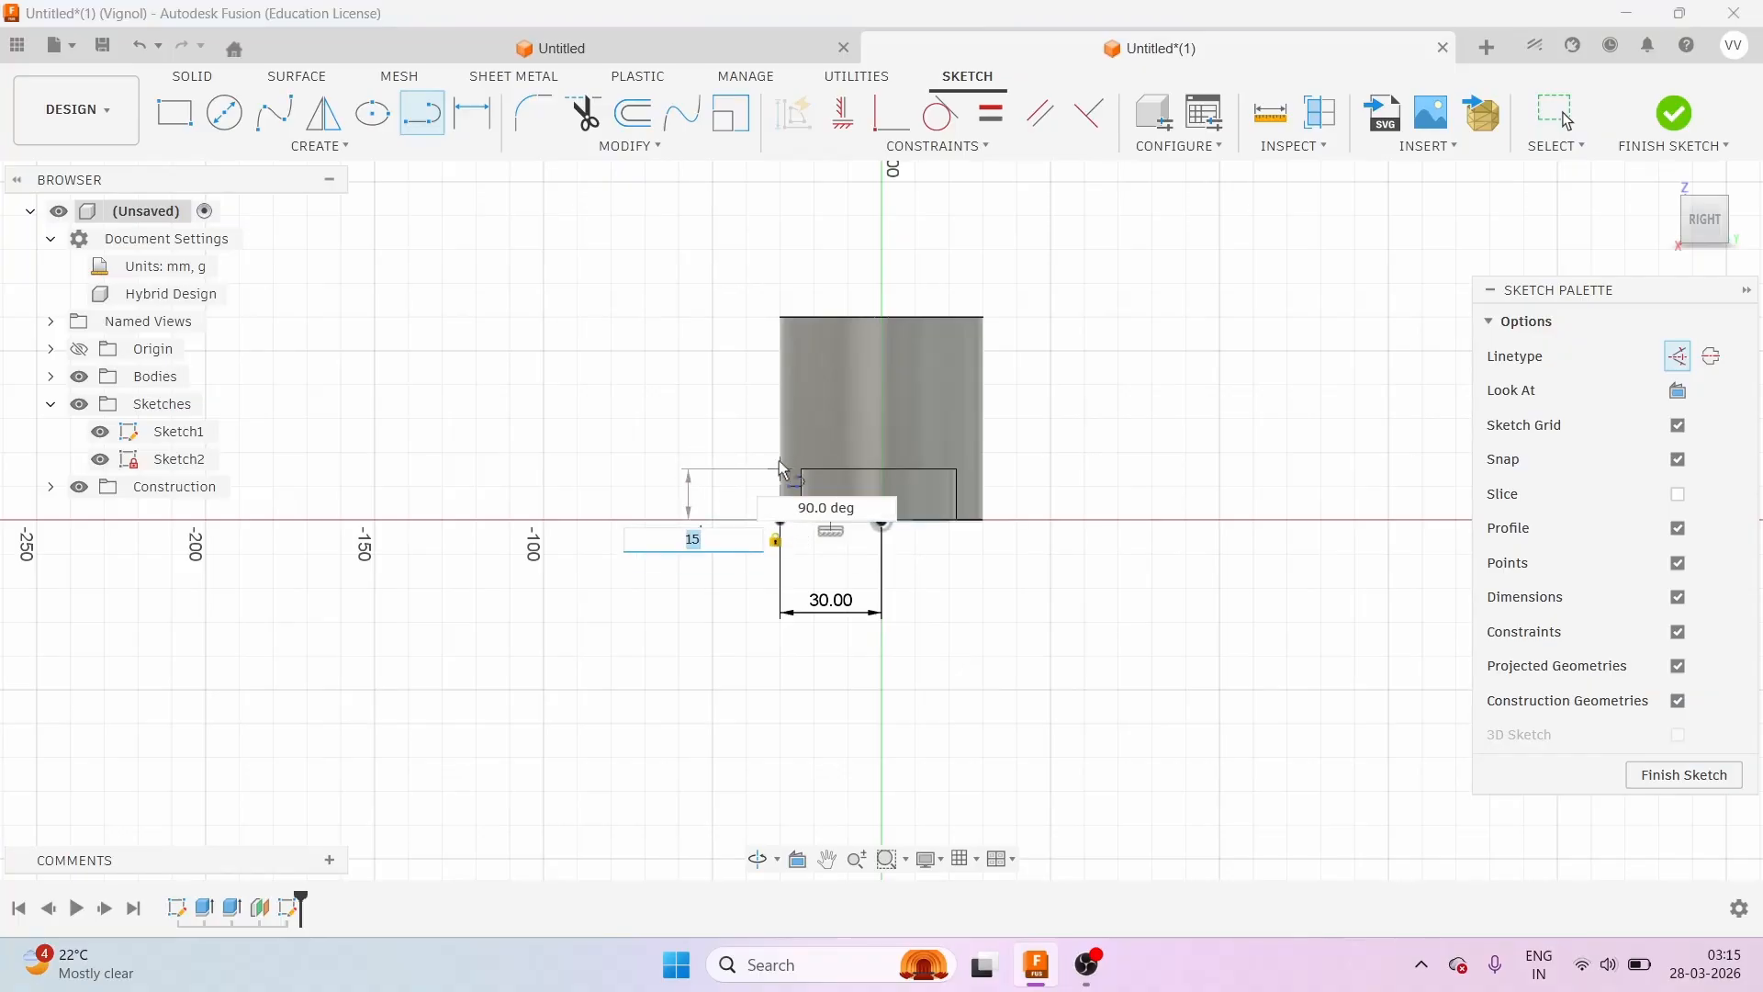
key(Return)
key(Escape)
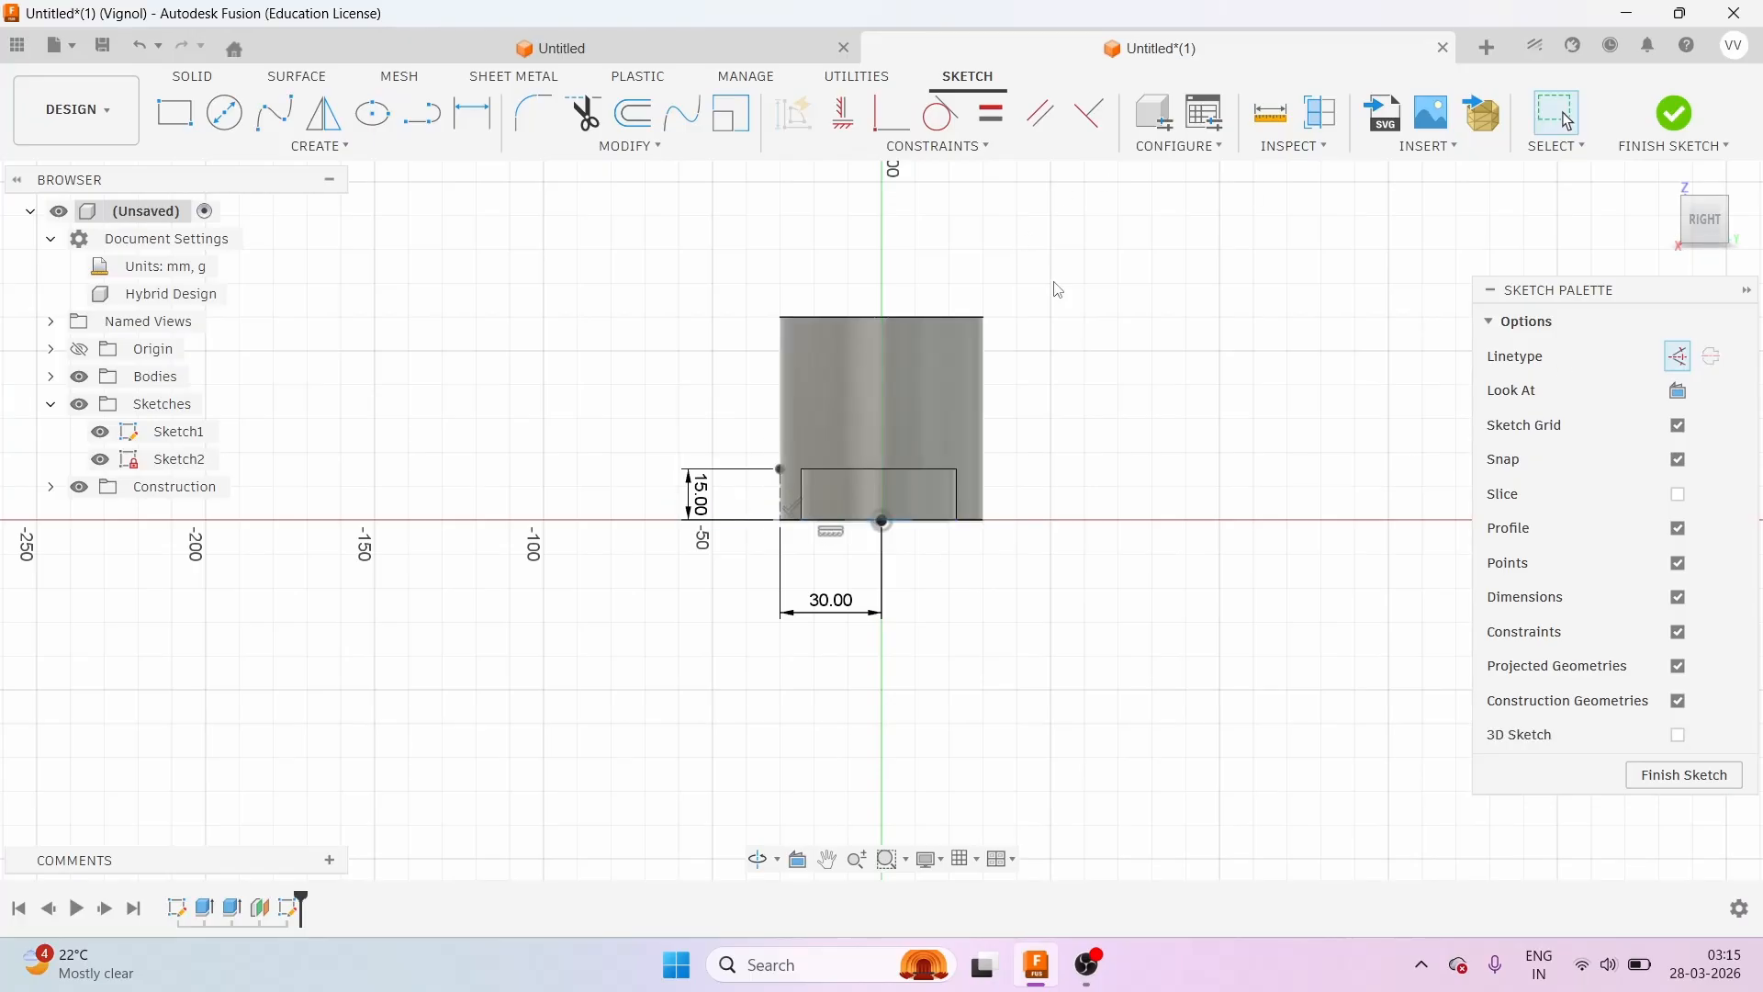
Switch back to normal linetype and draw a rectangle 60 mm wide and 45 mm high from the upper end of the vertical construction line.
click(1680, 358)
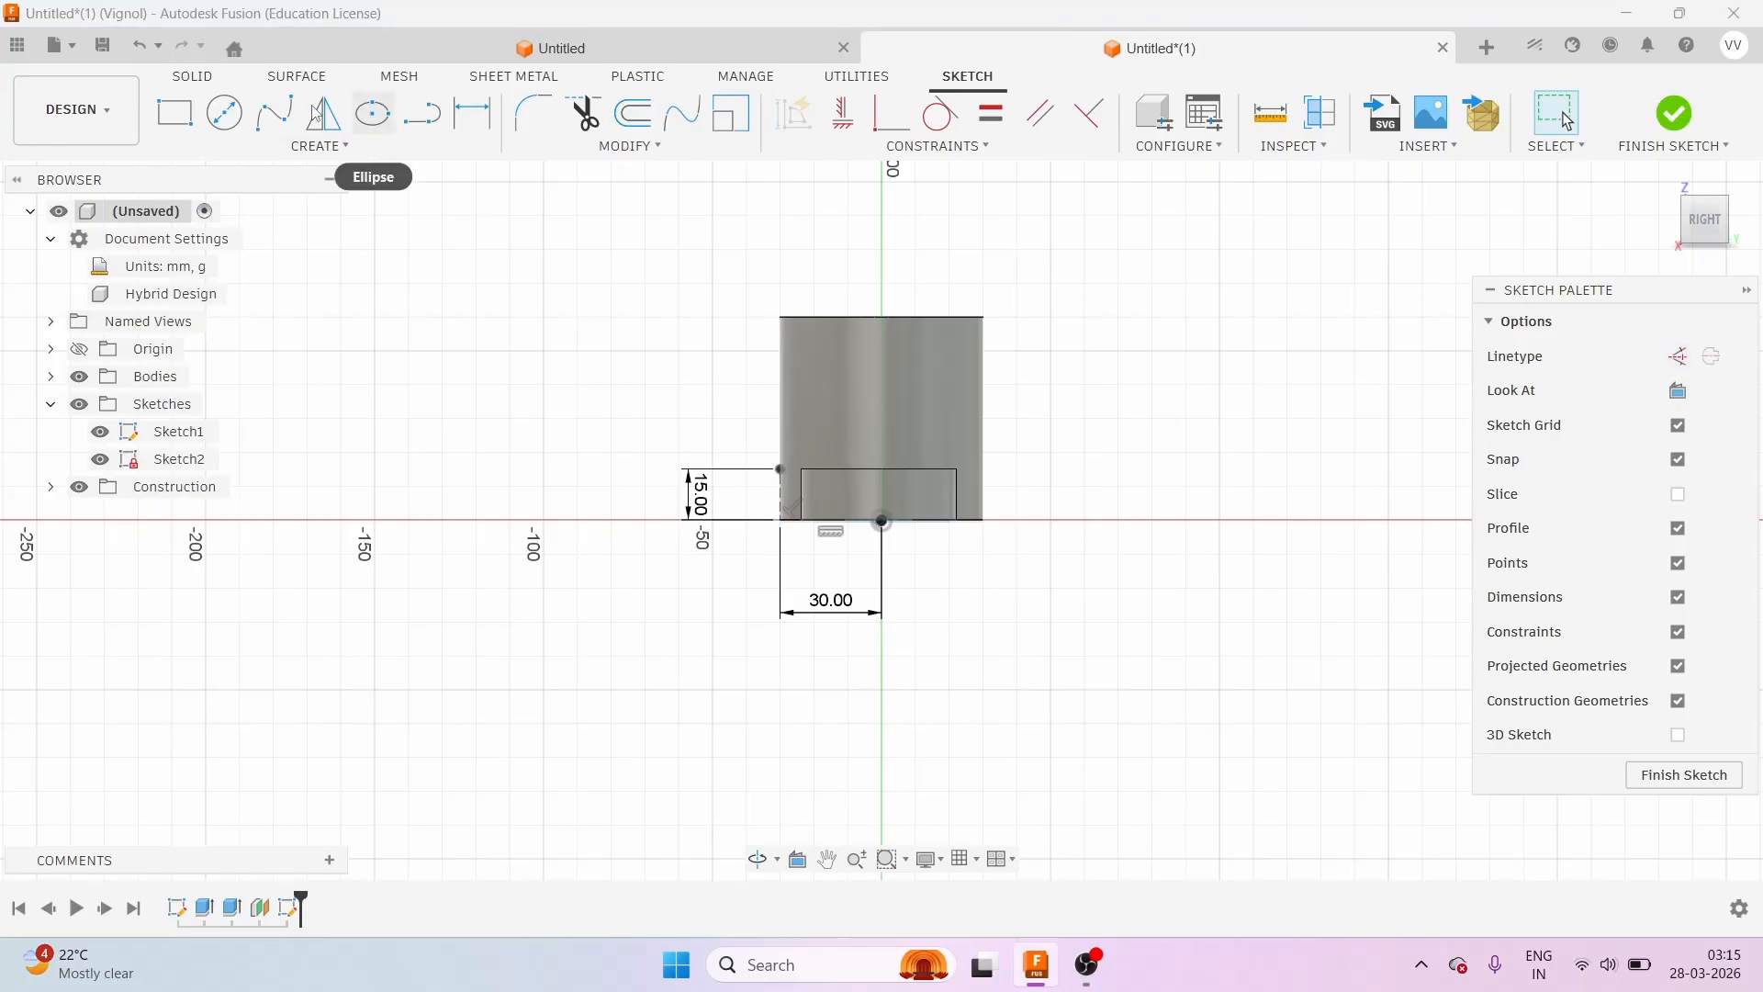
click(176, 113)
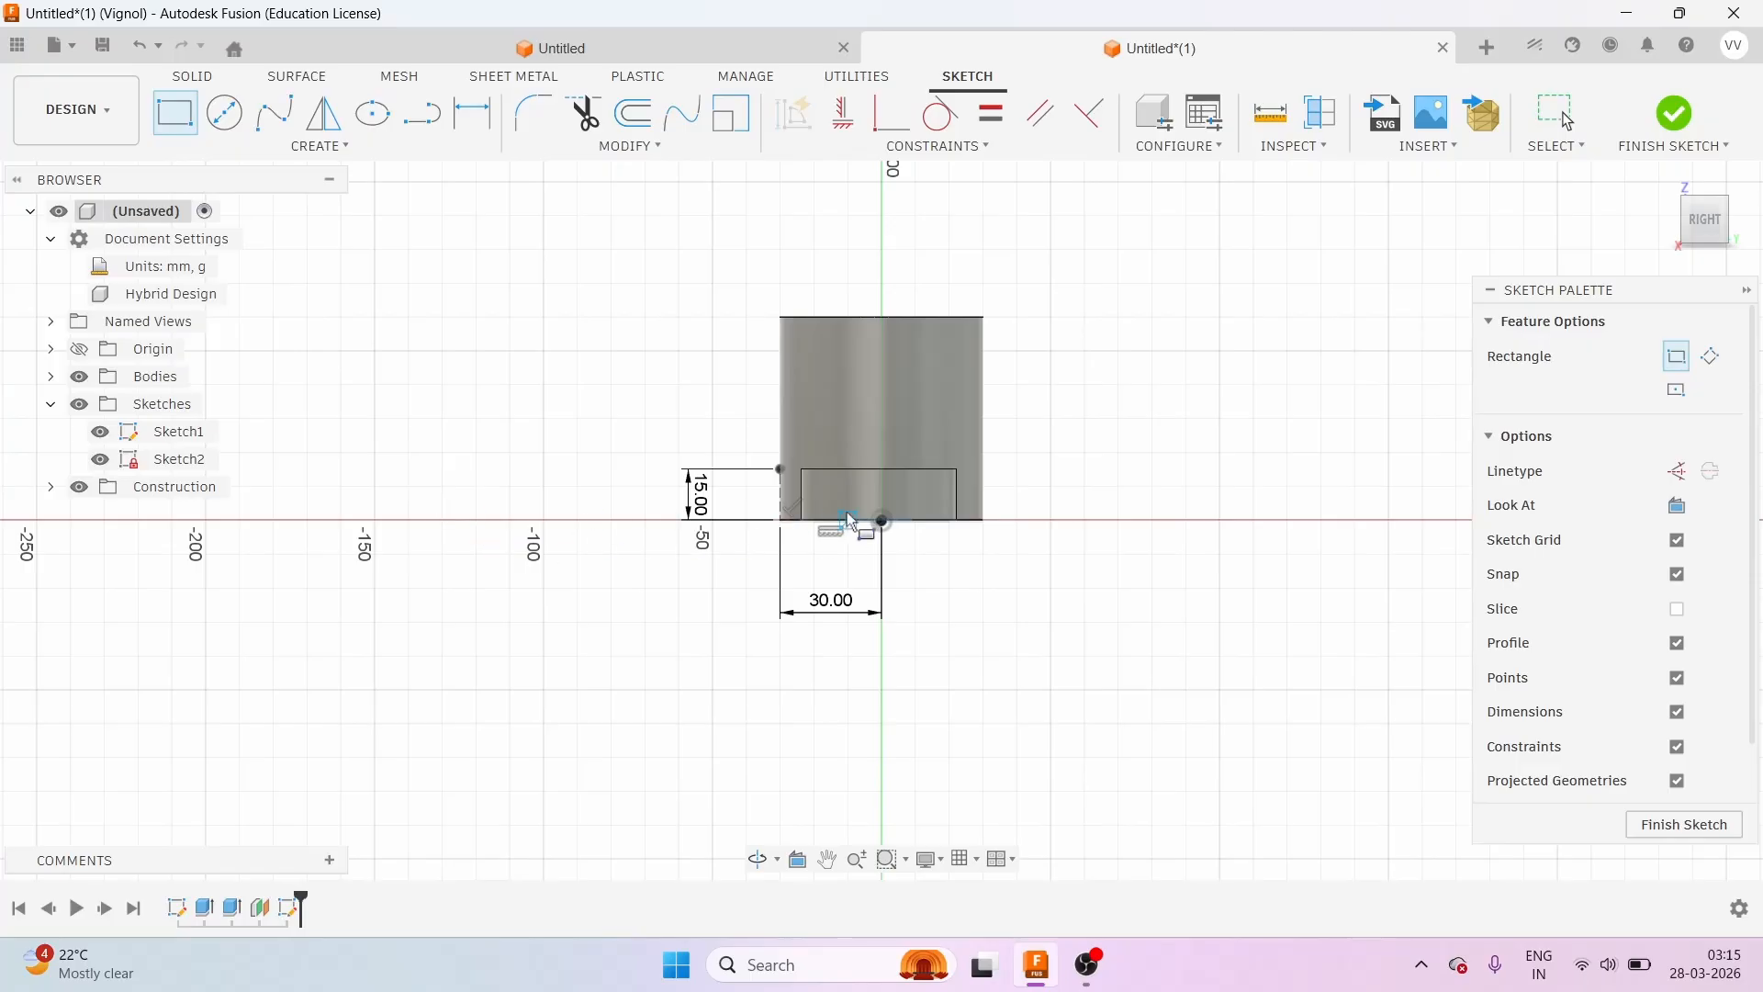
scroll(778, 470, up, 2)
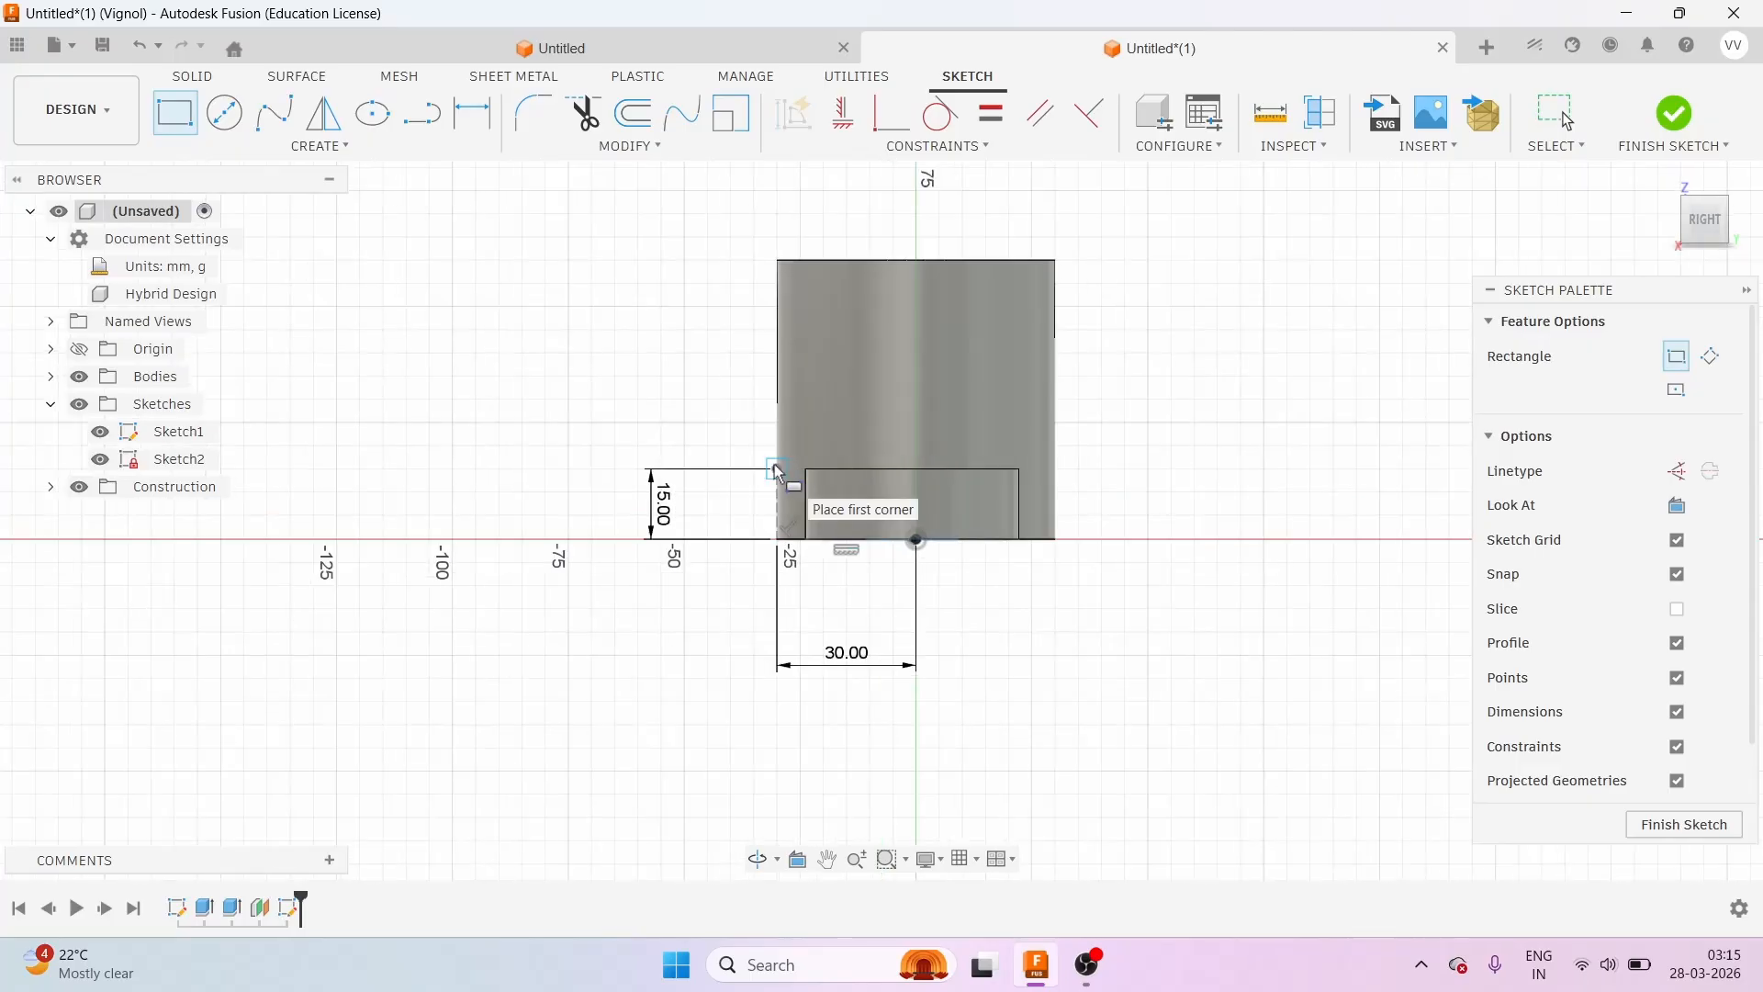
click(776, 469)
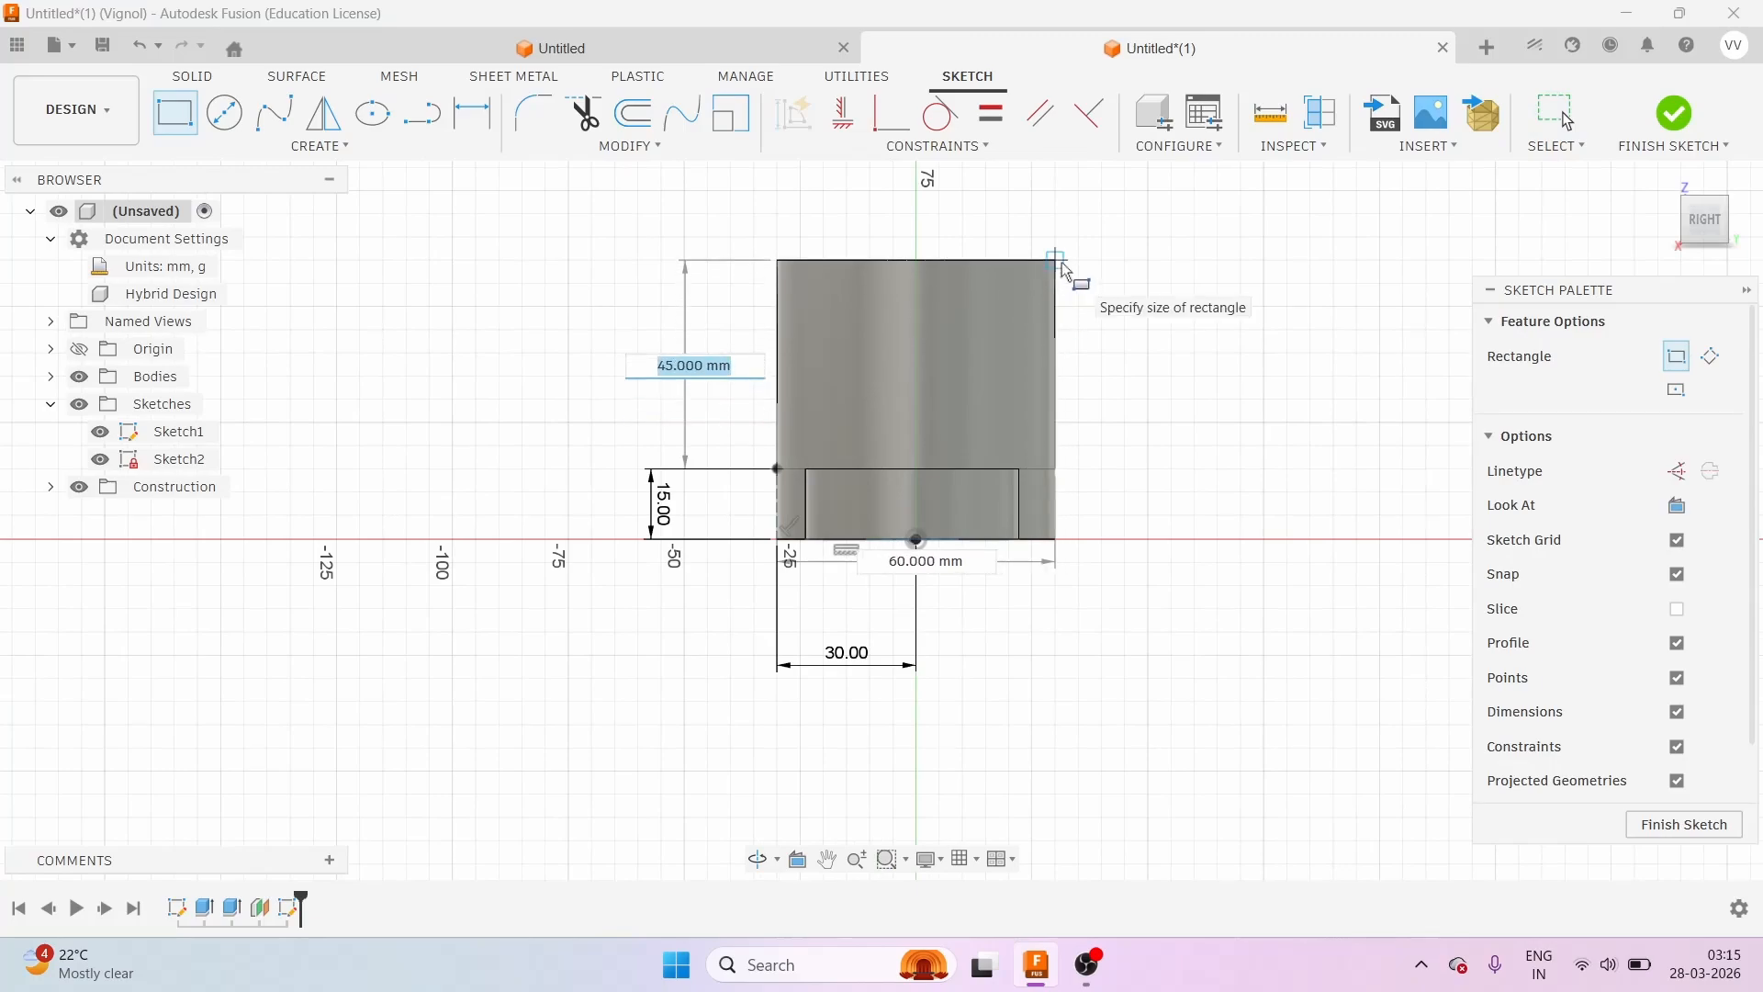
text(45)
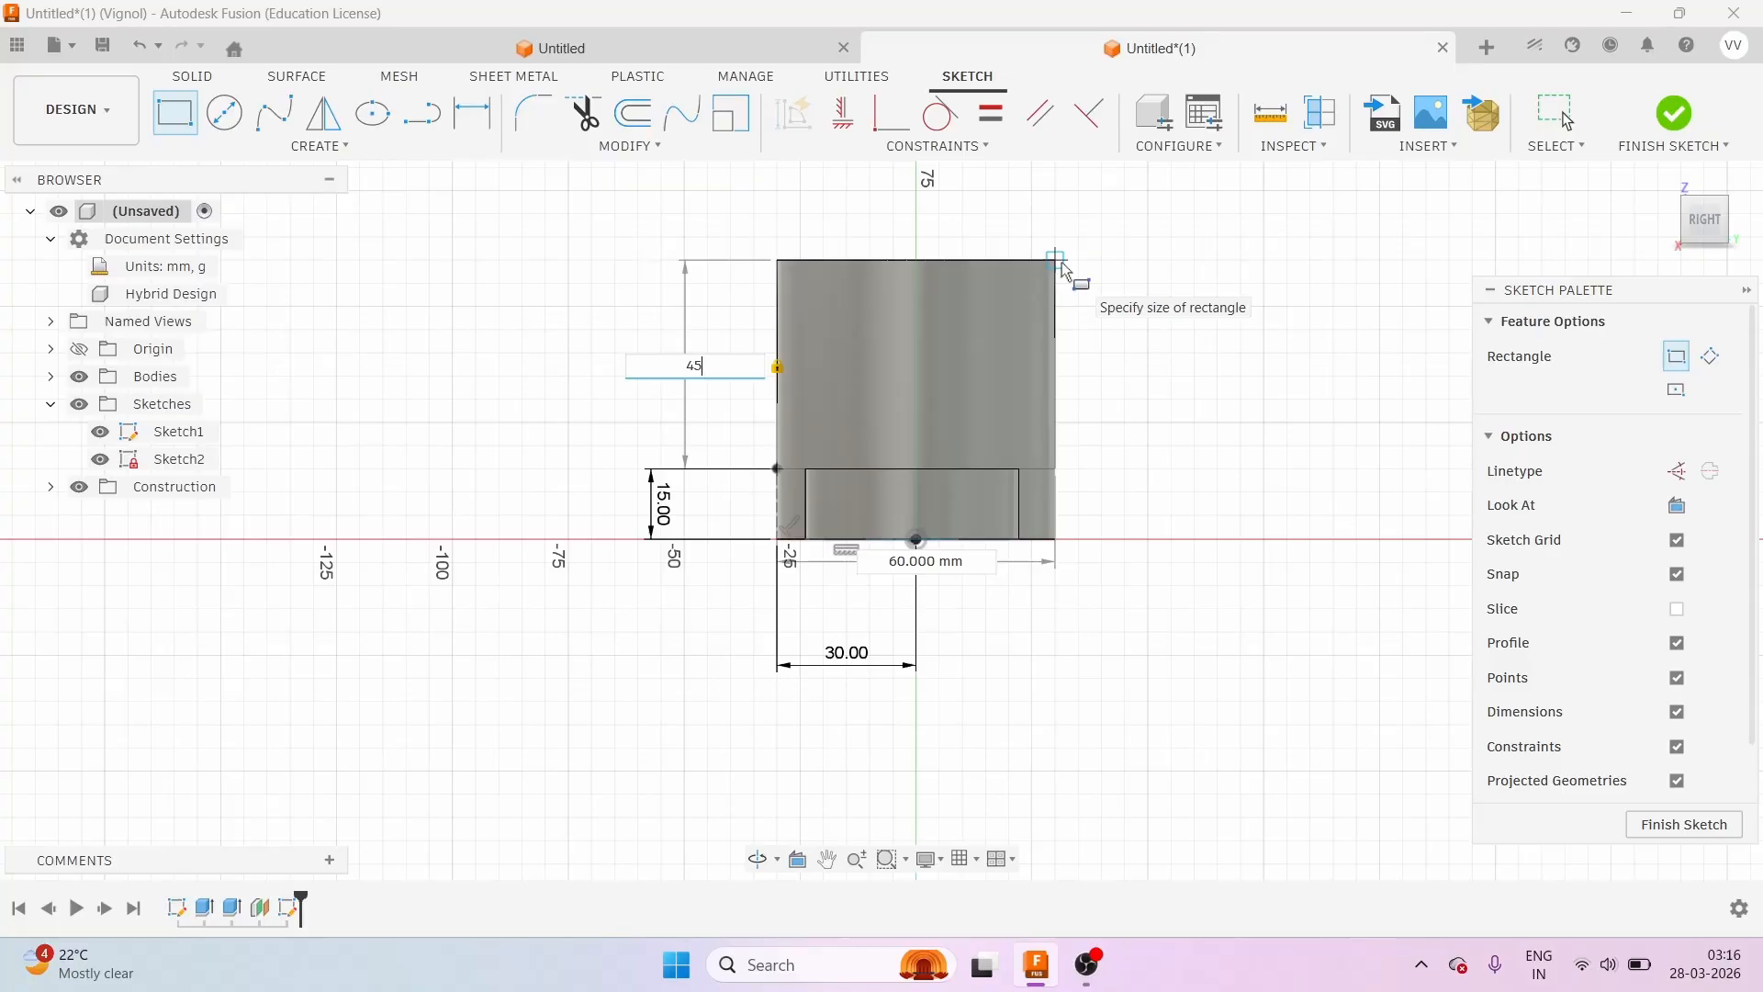
key(Tab)
key(Tab)
key(Tab)
key(Tab)
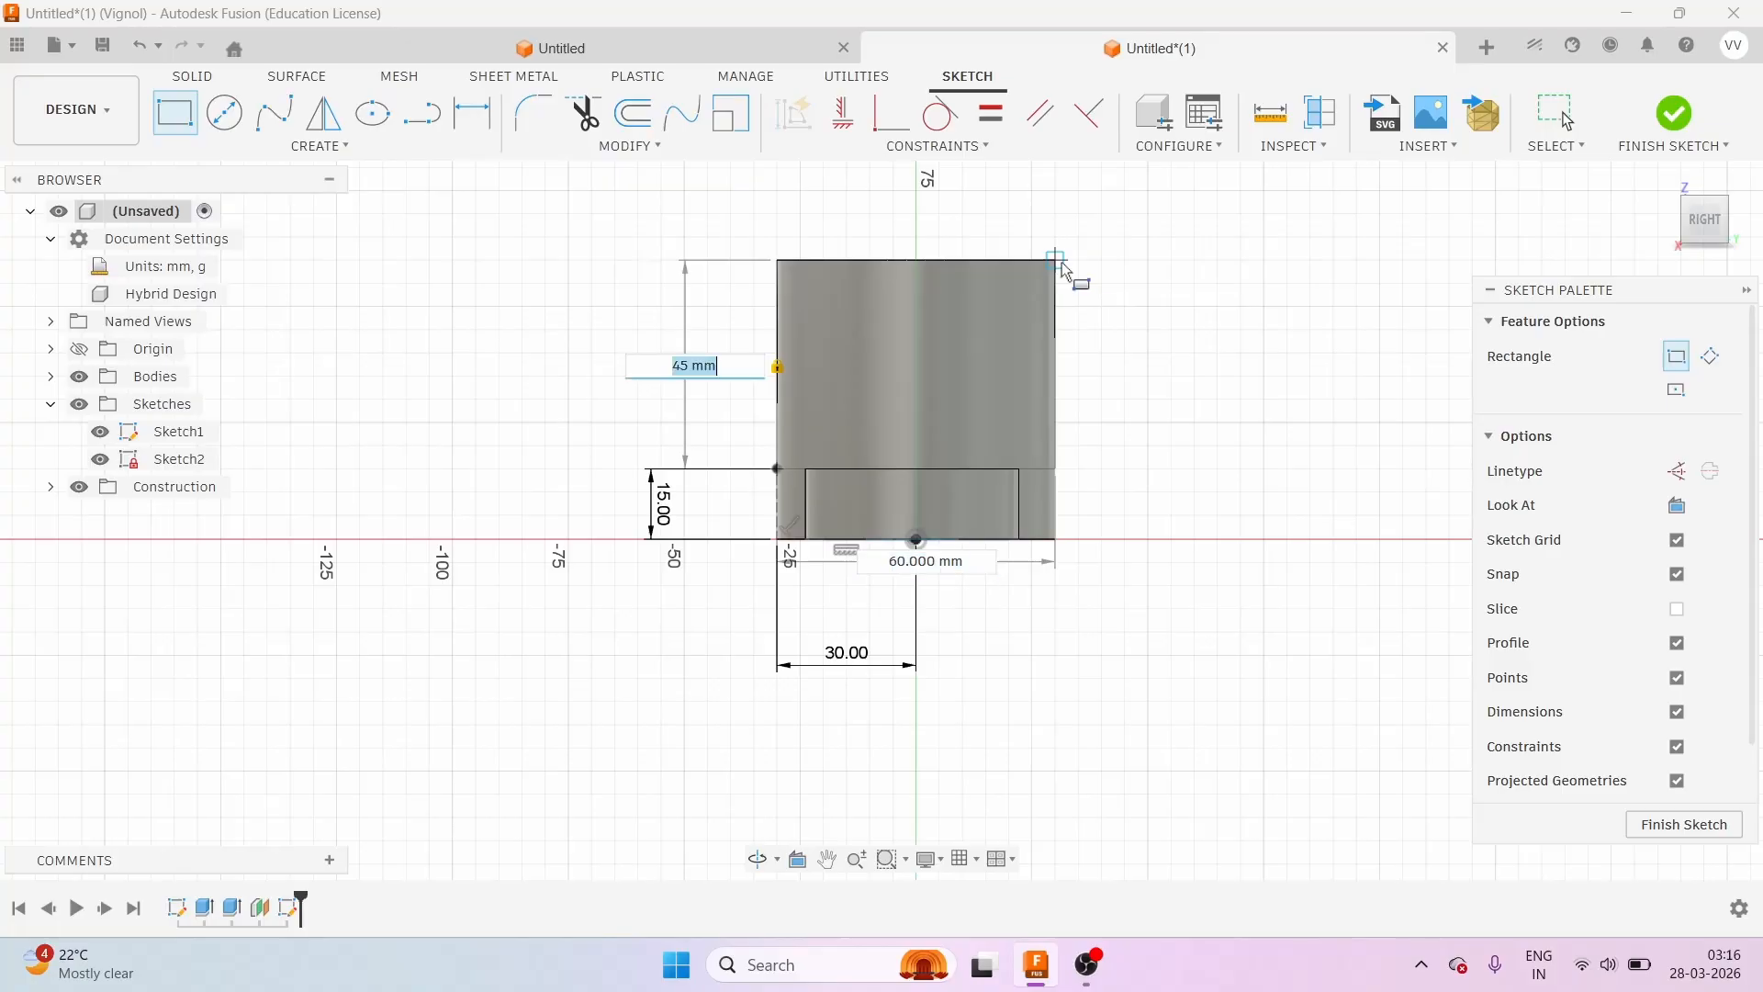
key(Tab)
key(Tab)
key(Tab)
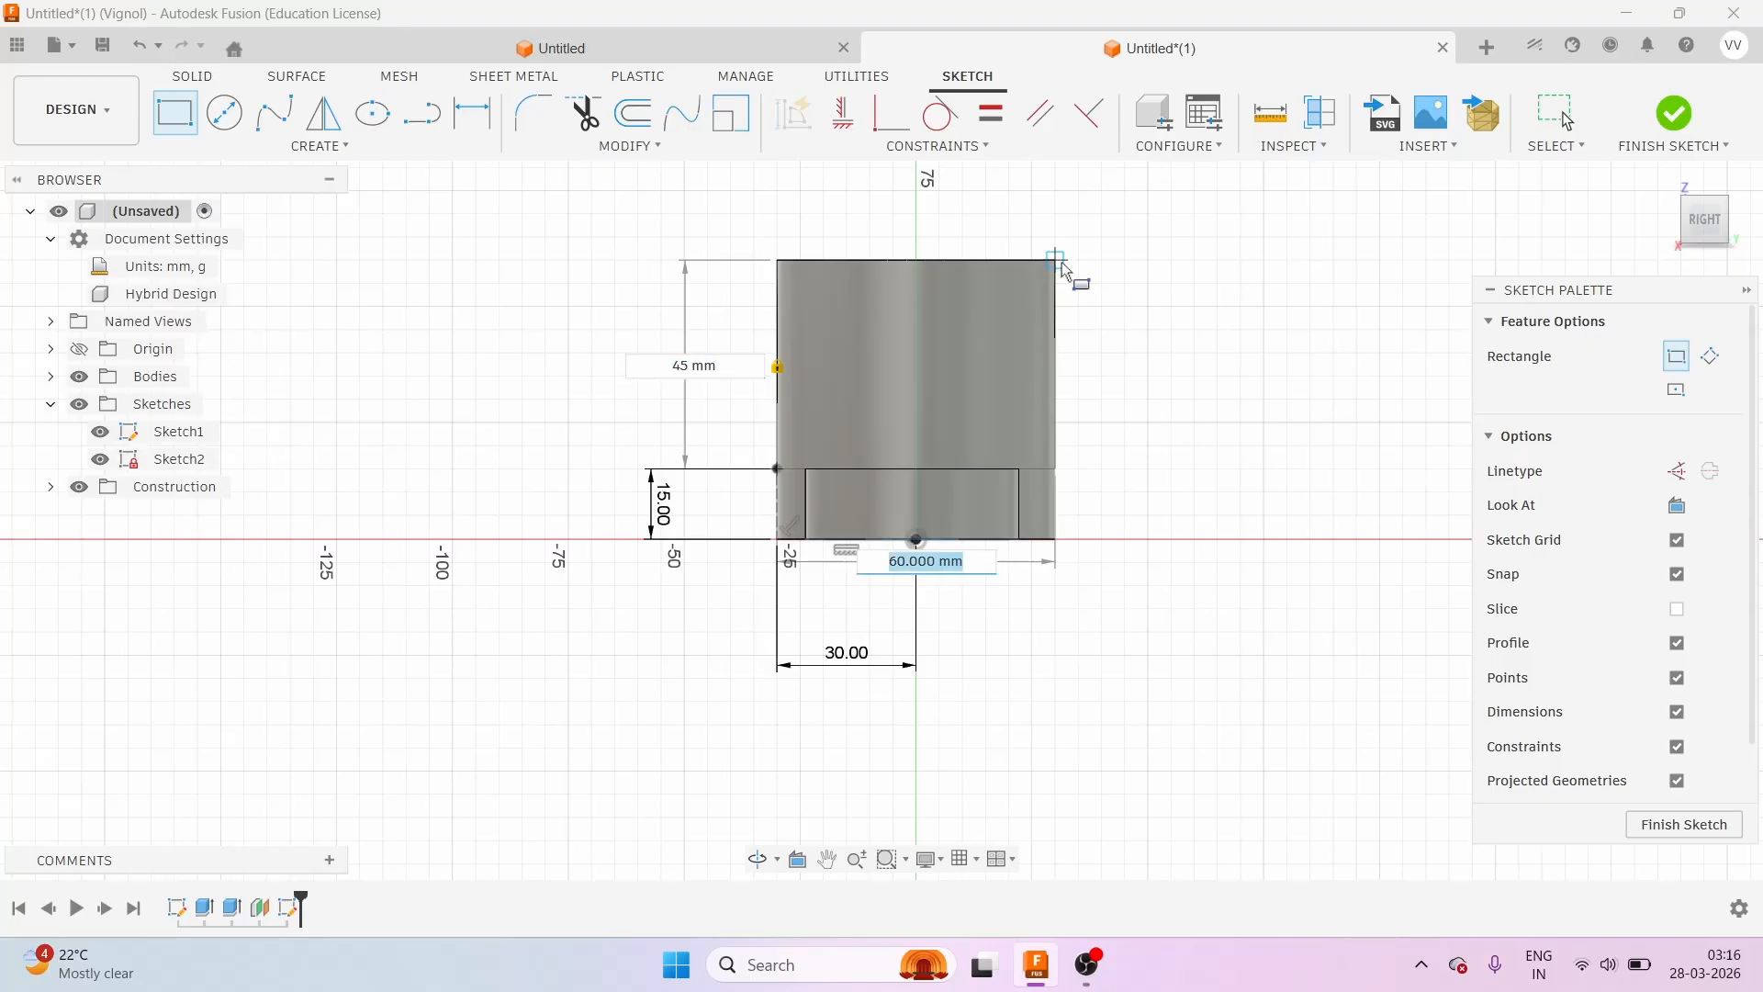
text(60)
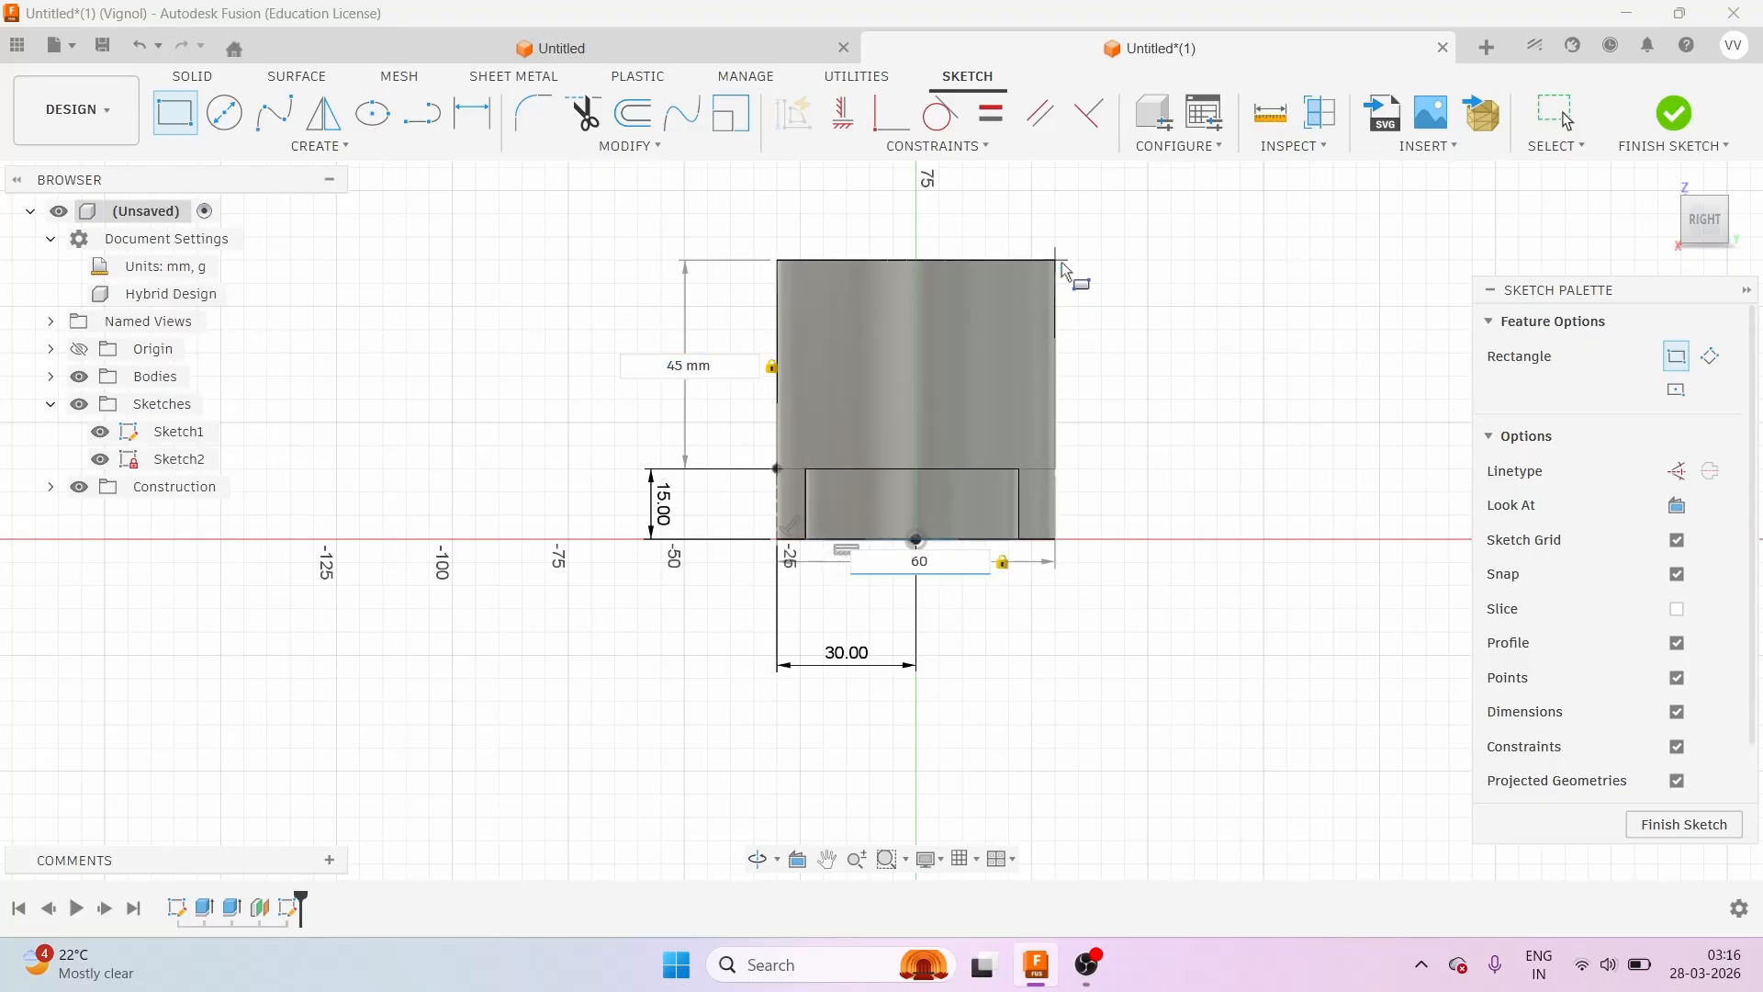
key(Return)
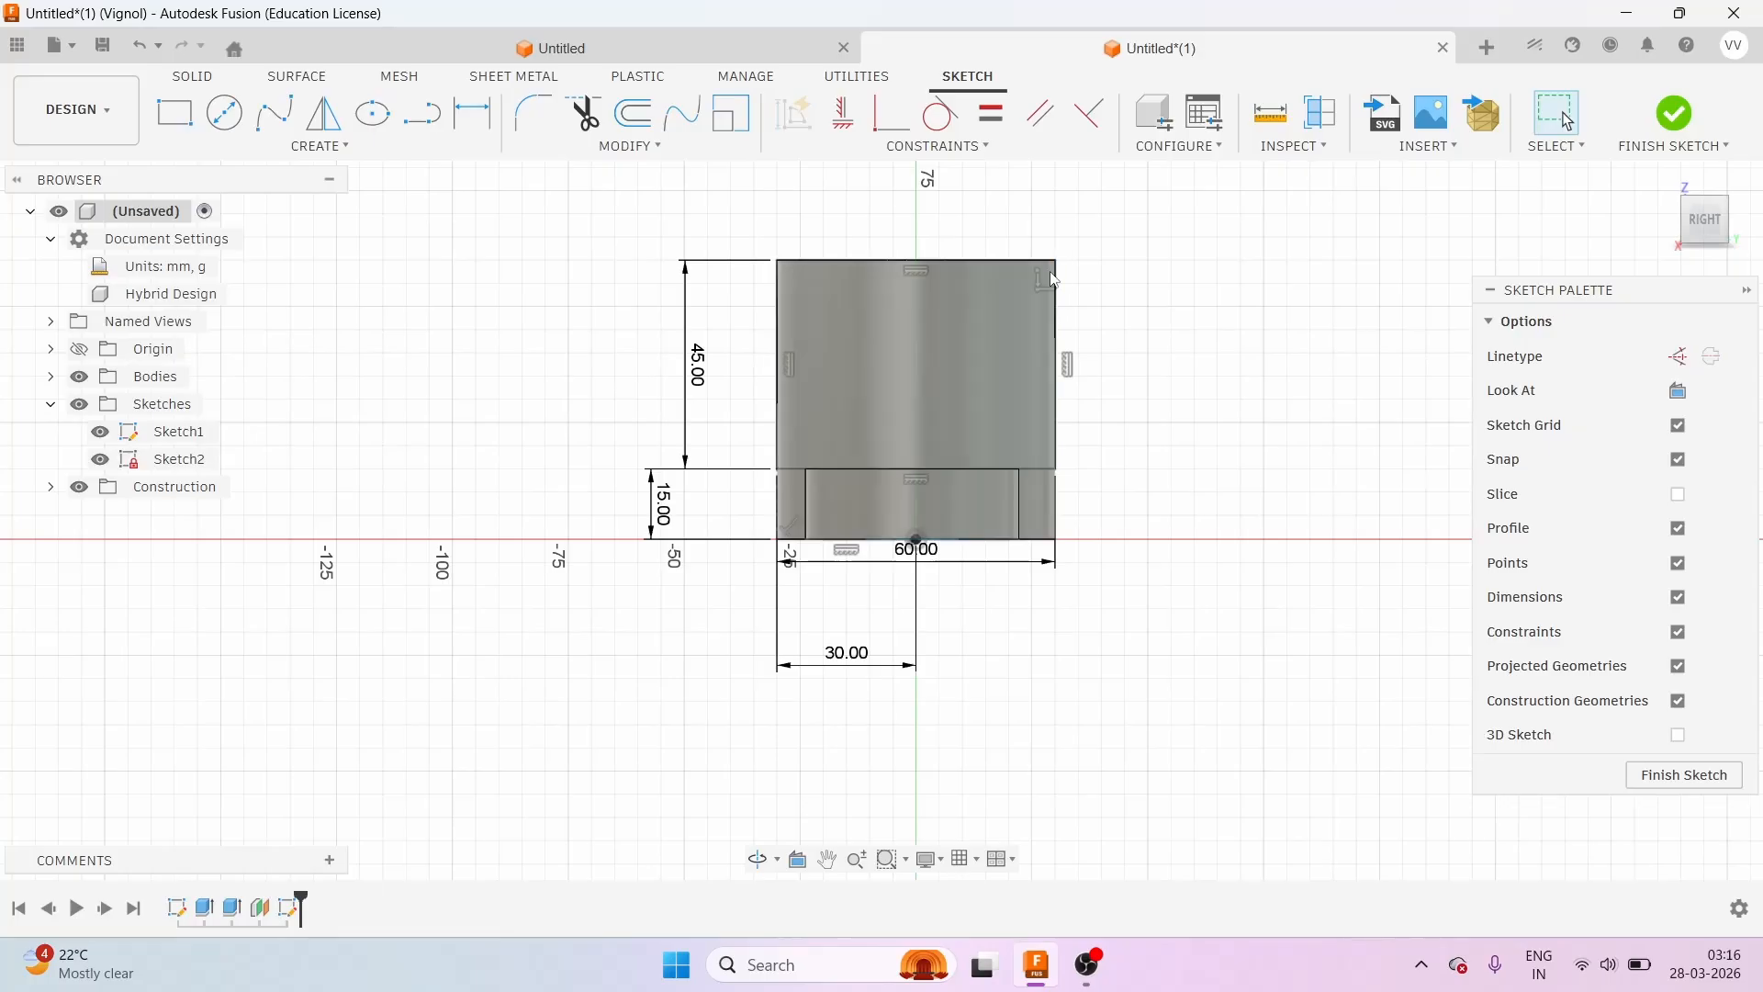
Finish the sketch and extrude the rectangle 15 mm toward the cylinder as a new body.
click(1665, 124)
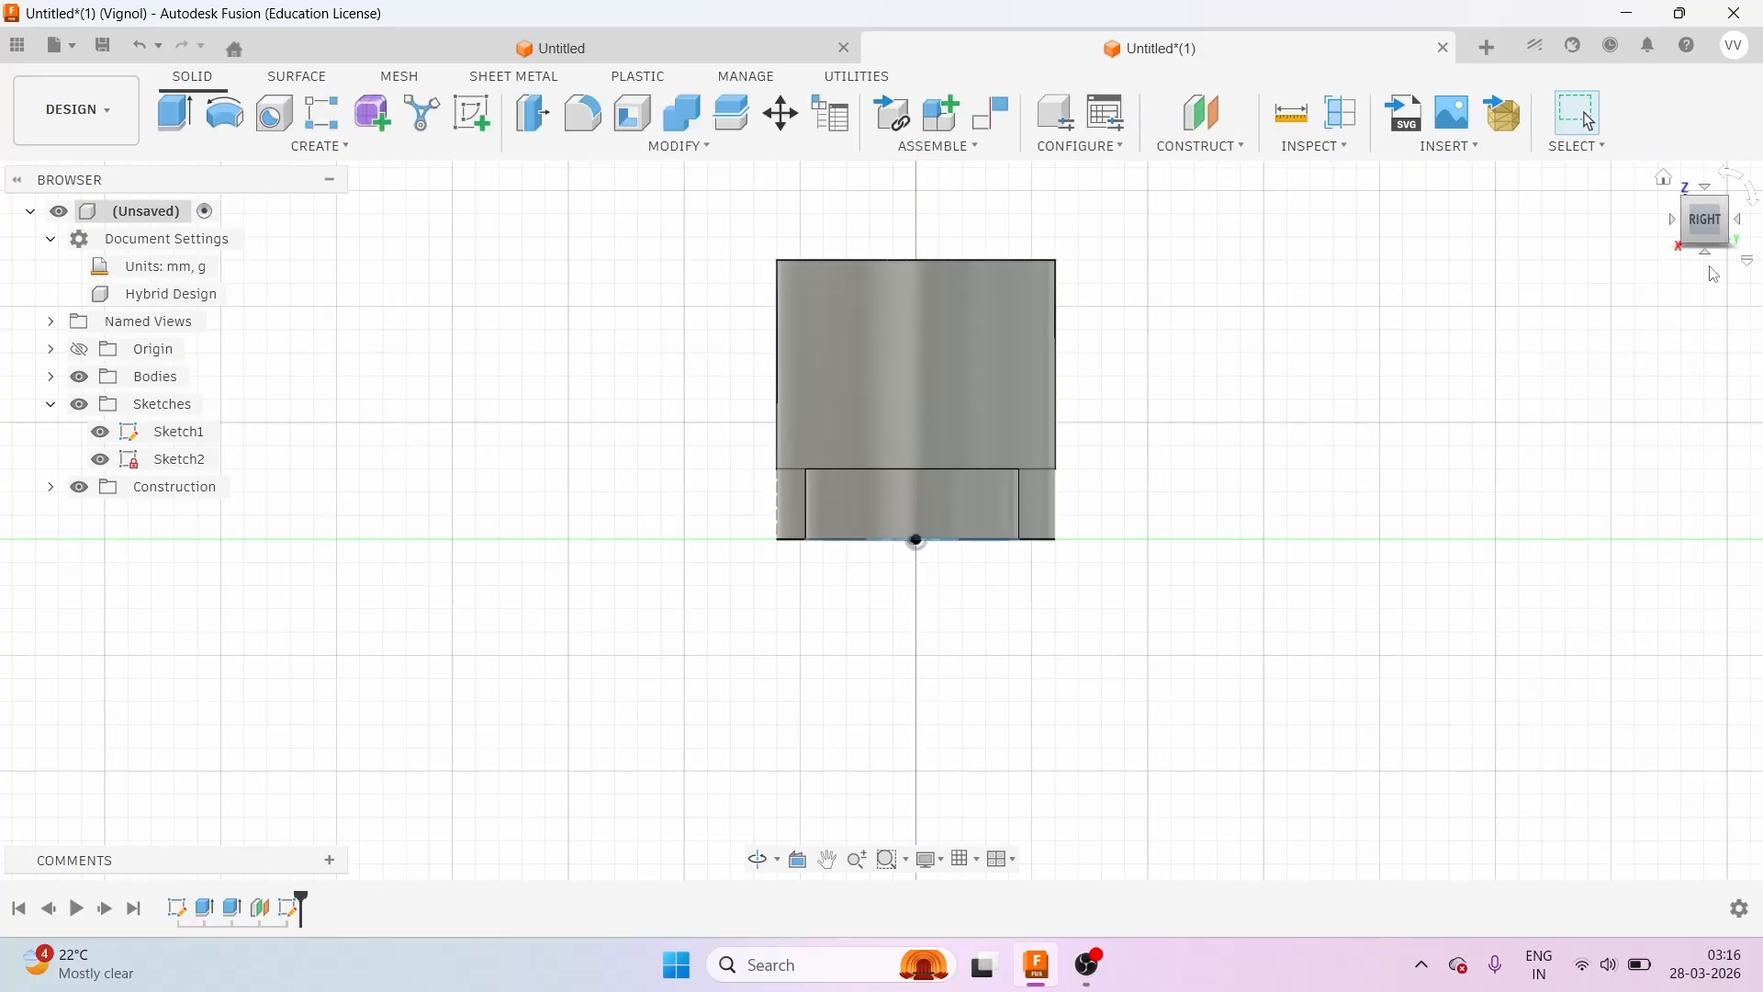
click(1709, 232)
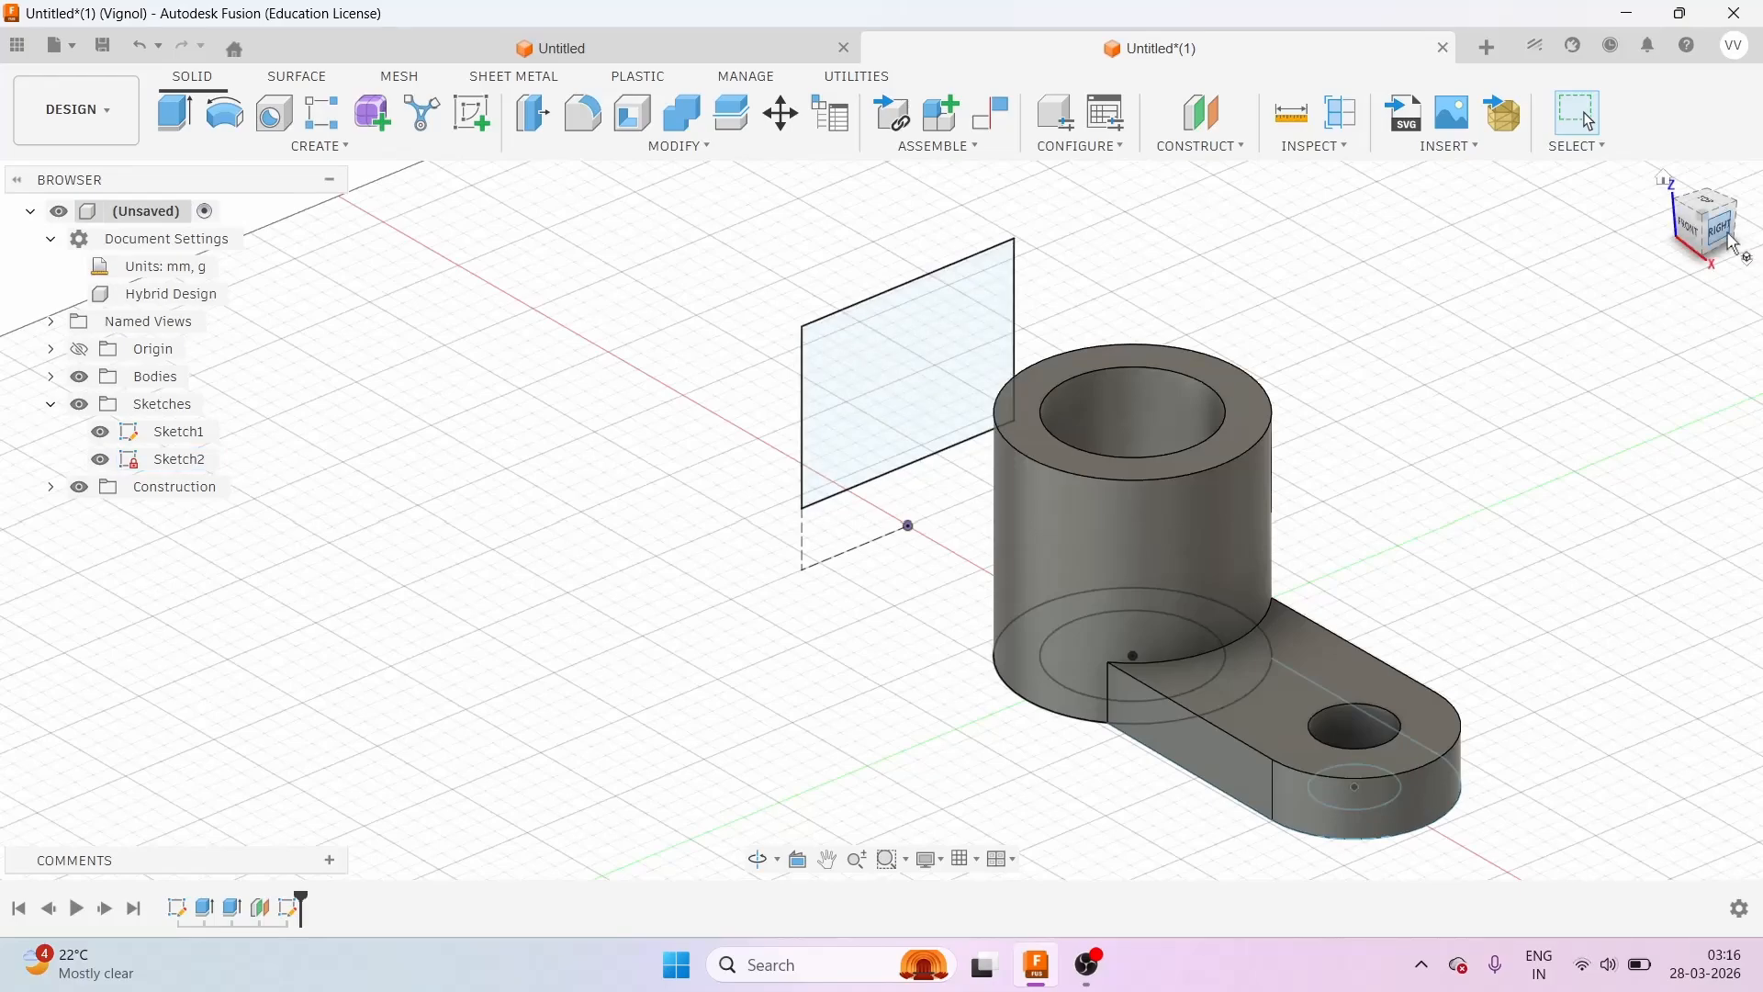
drag(1728, 235, 1728, 208)
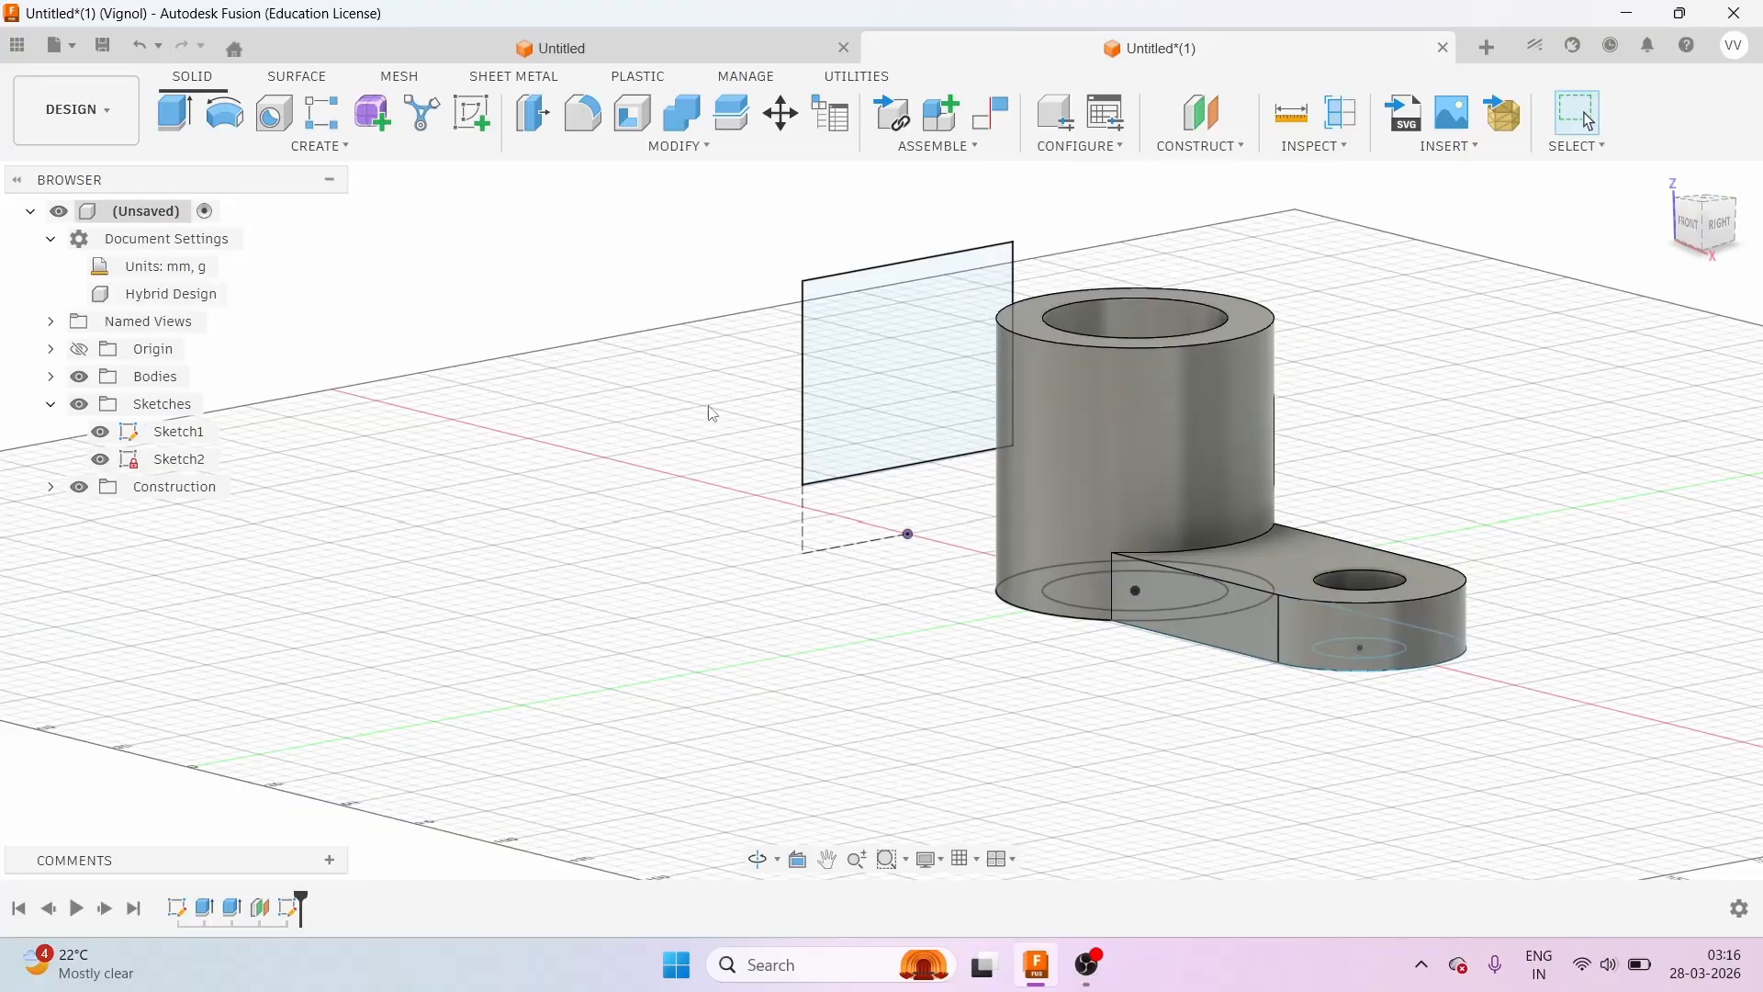
click(878, 395)
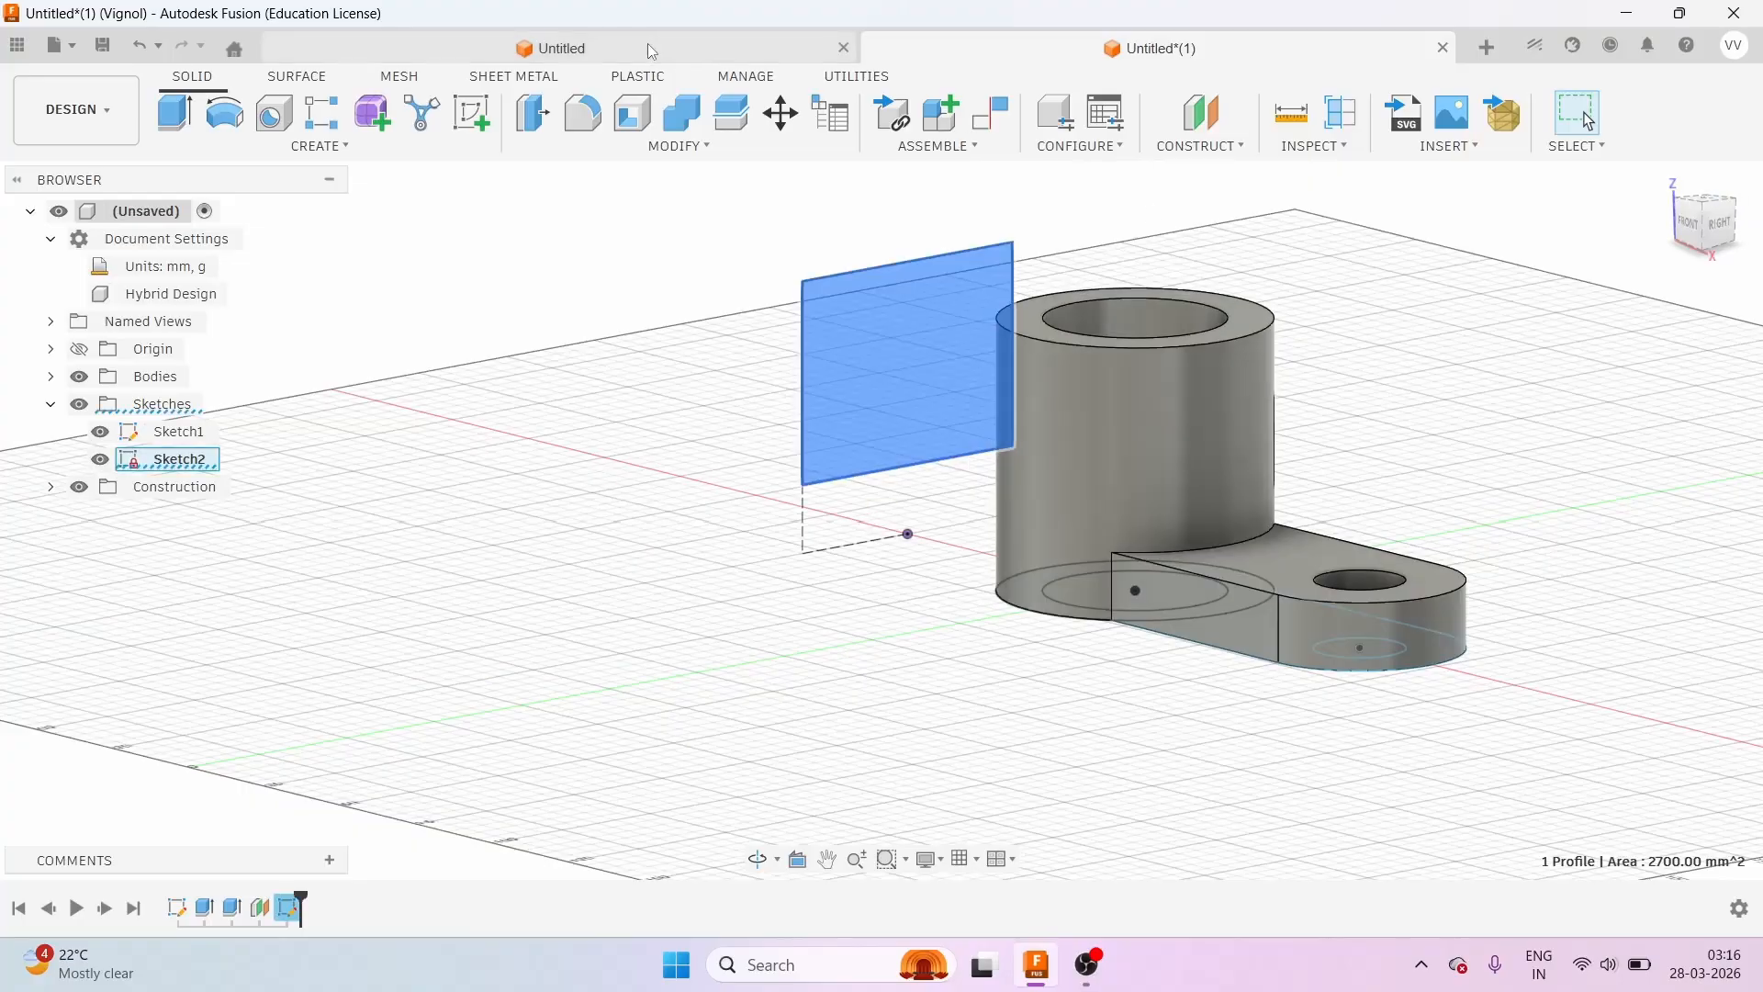
click(175, 116)
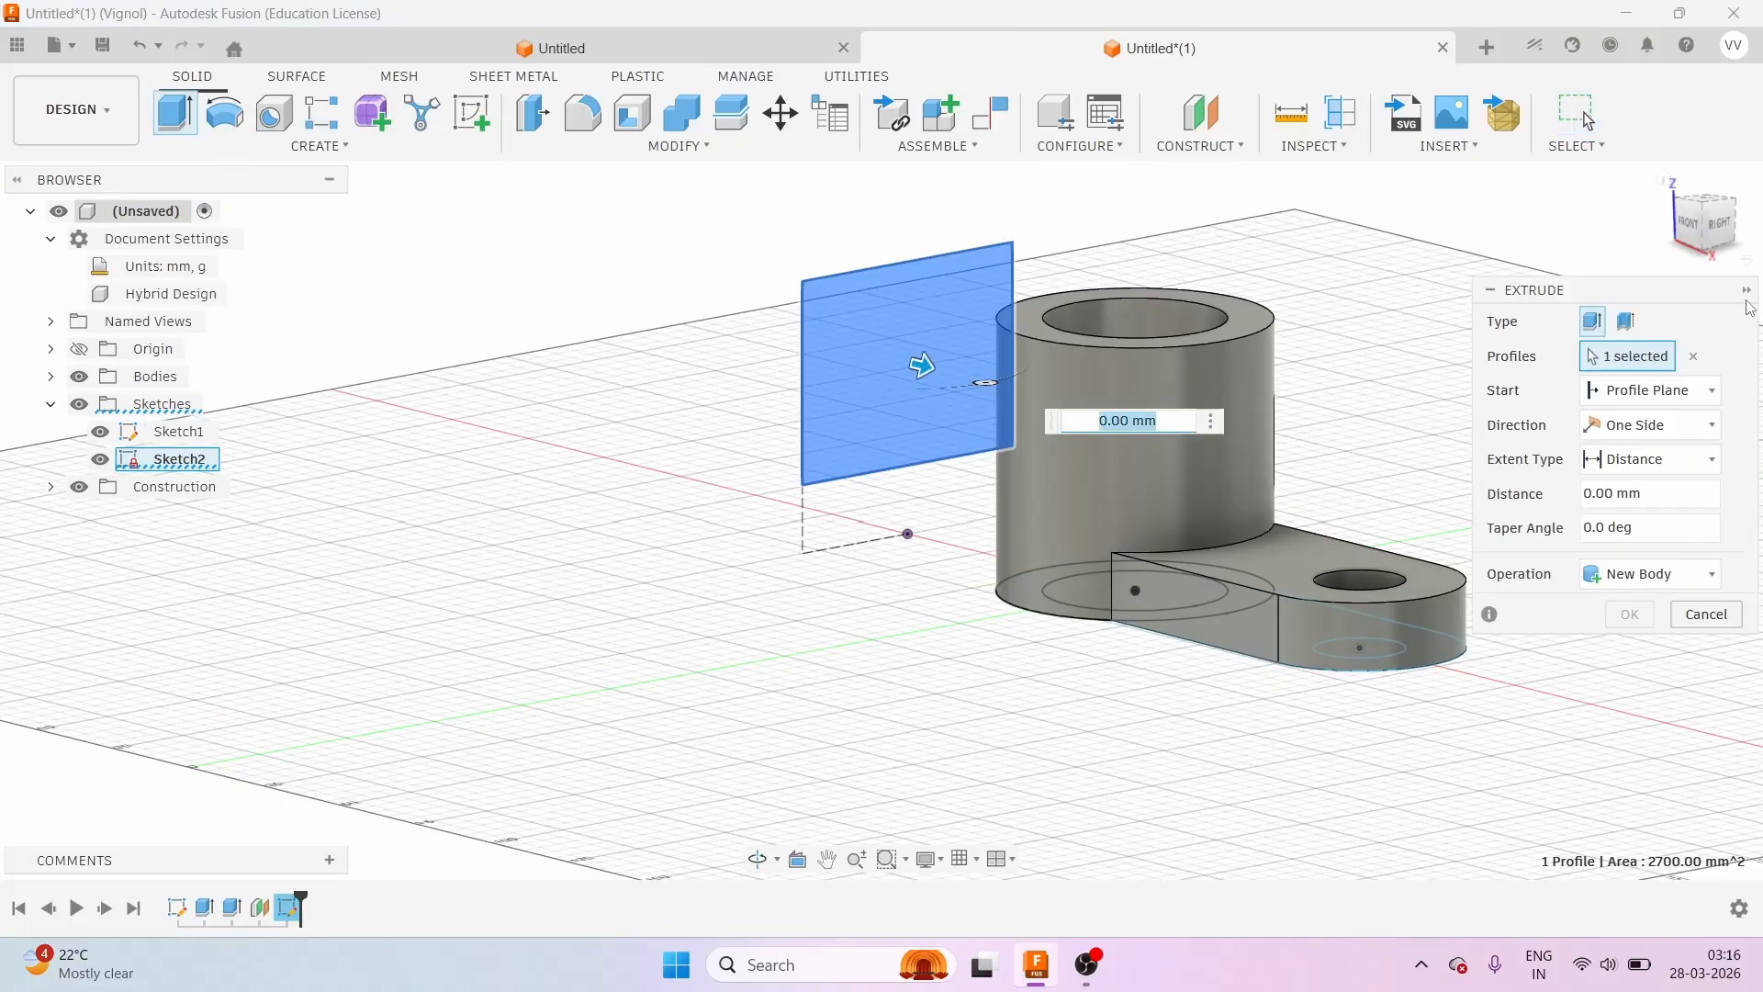
drag(1721, 231, 1742, 248)
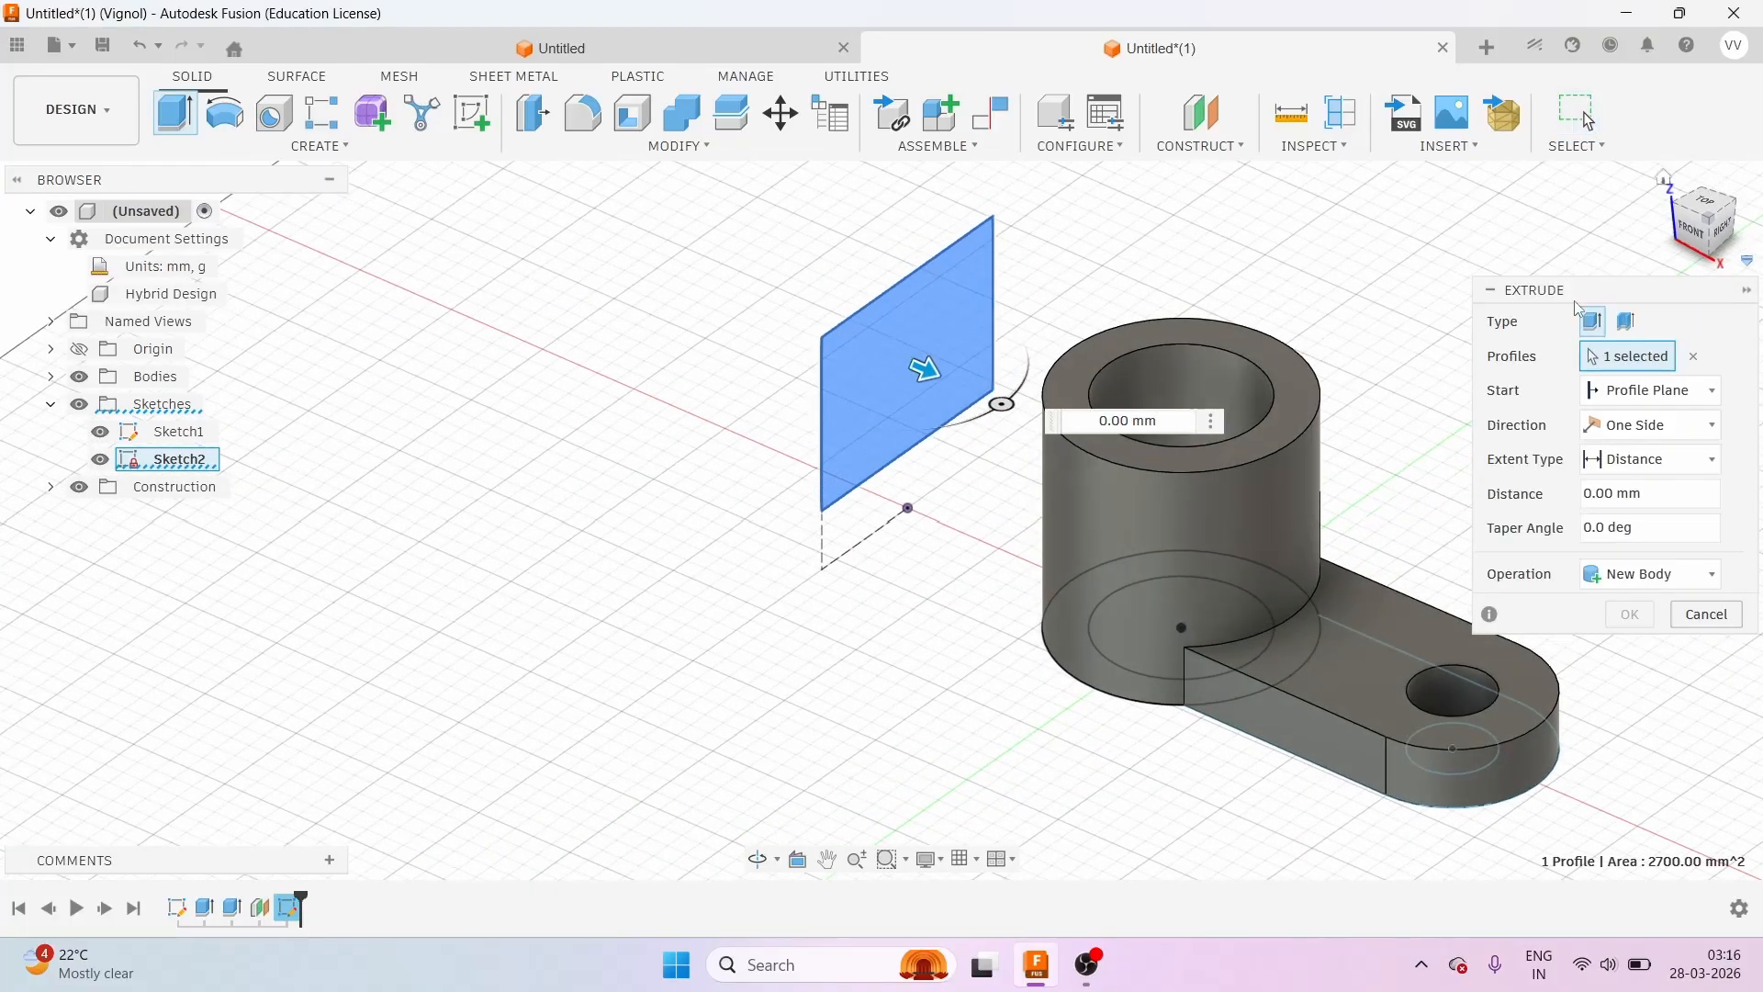
drag(918, 369, 977, 392)
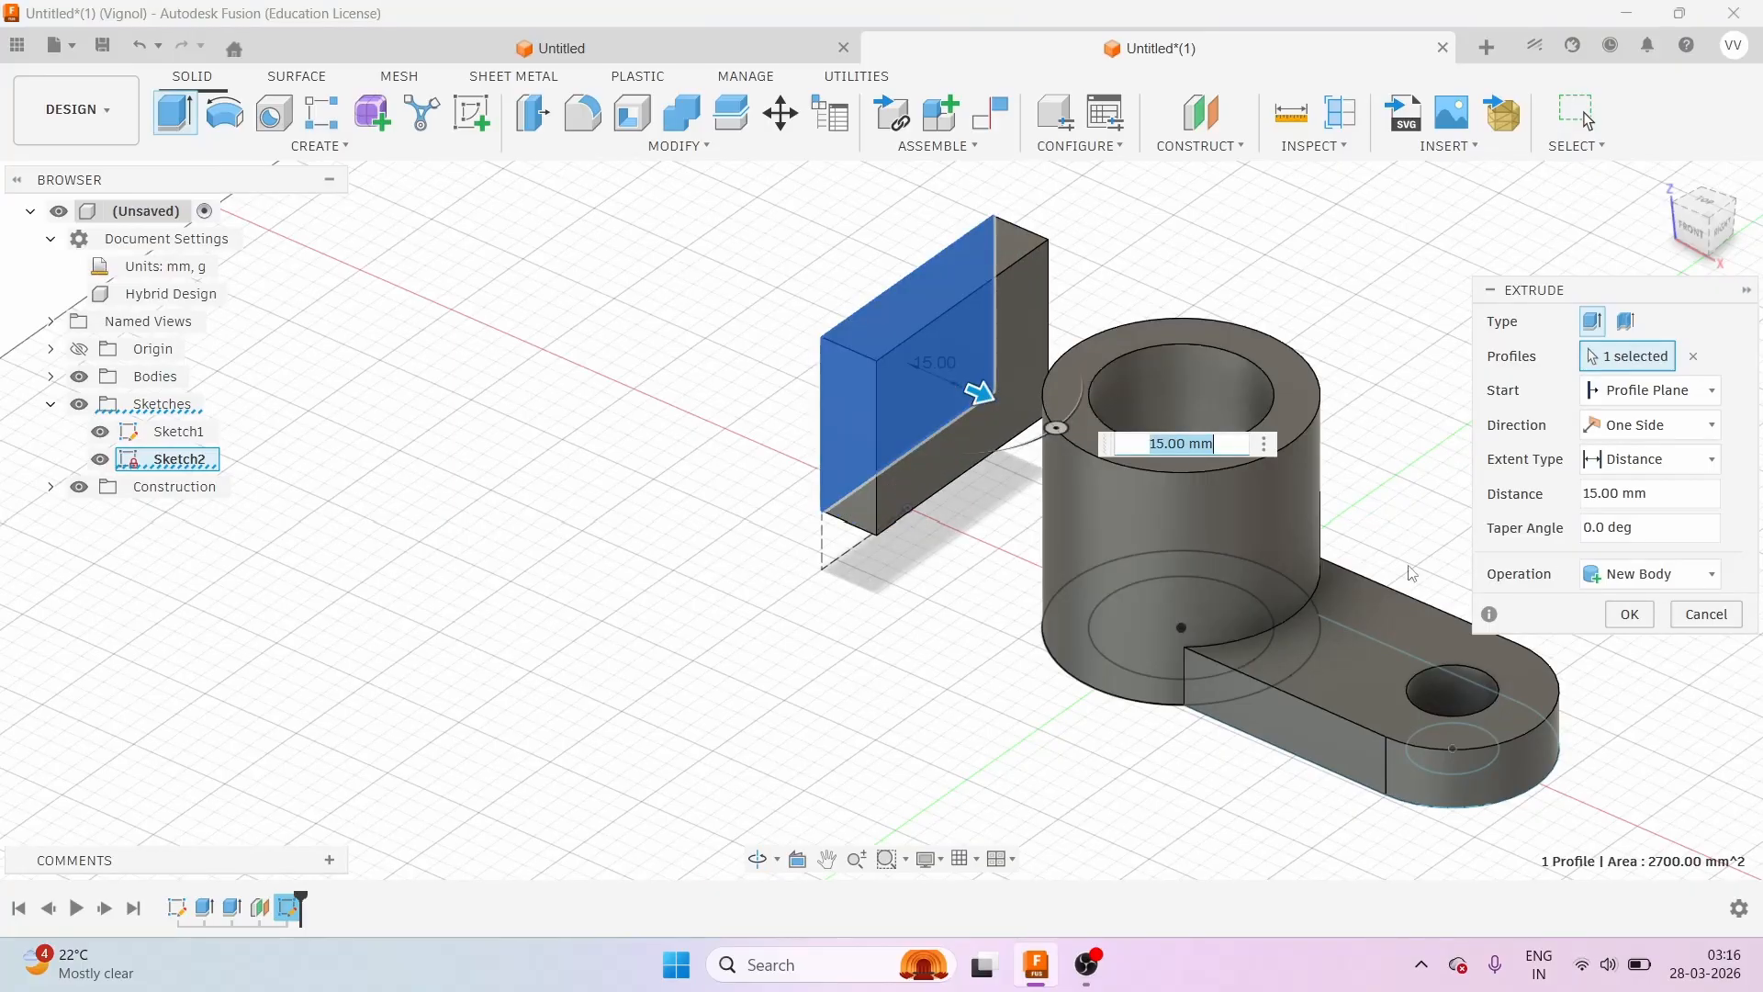
click(1627, 617)
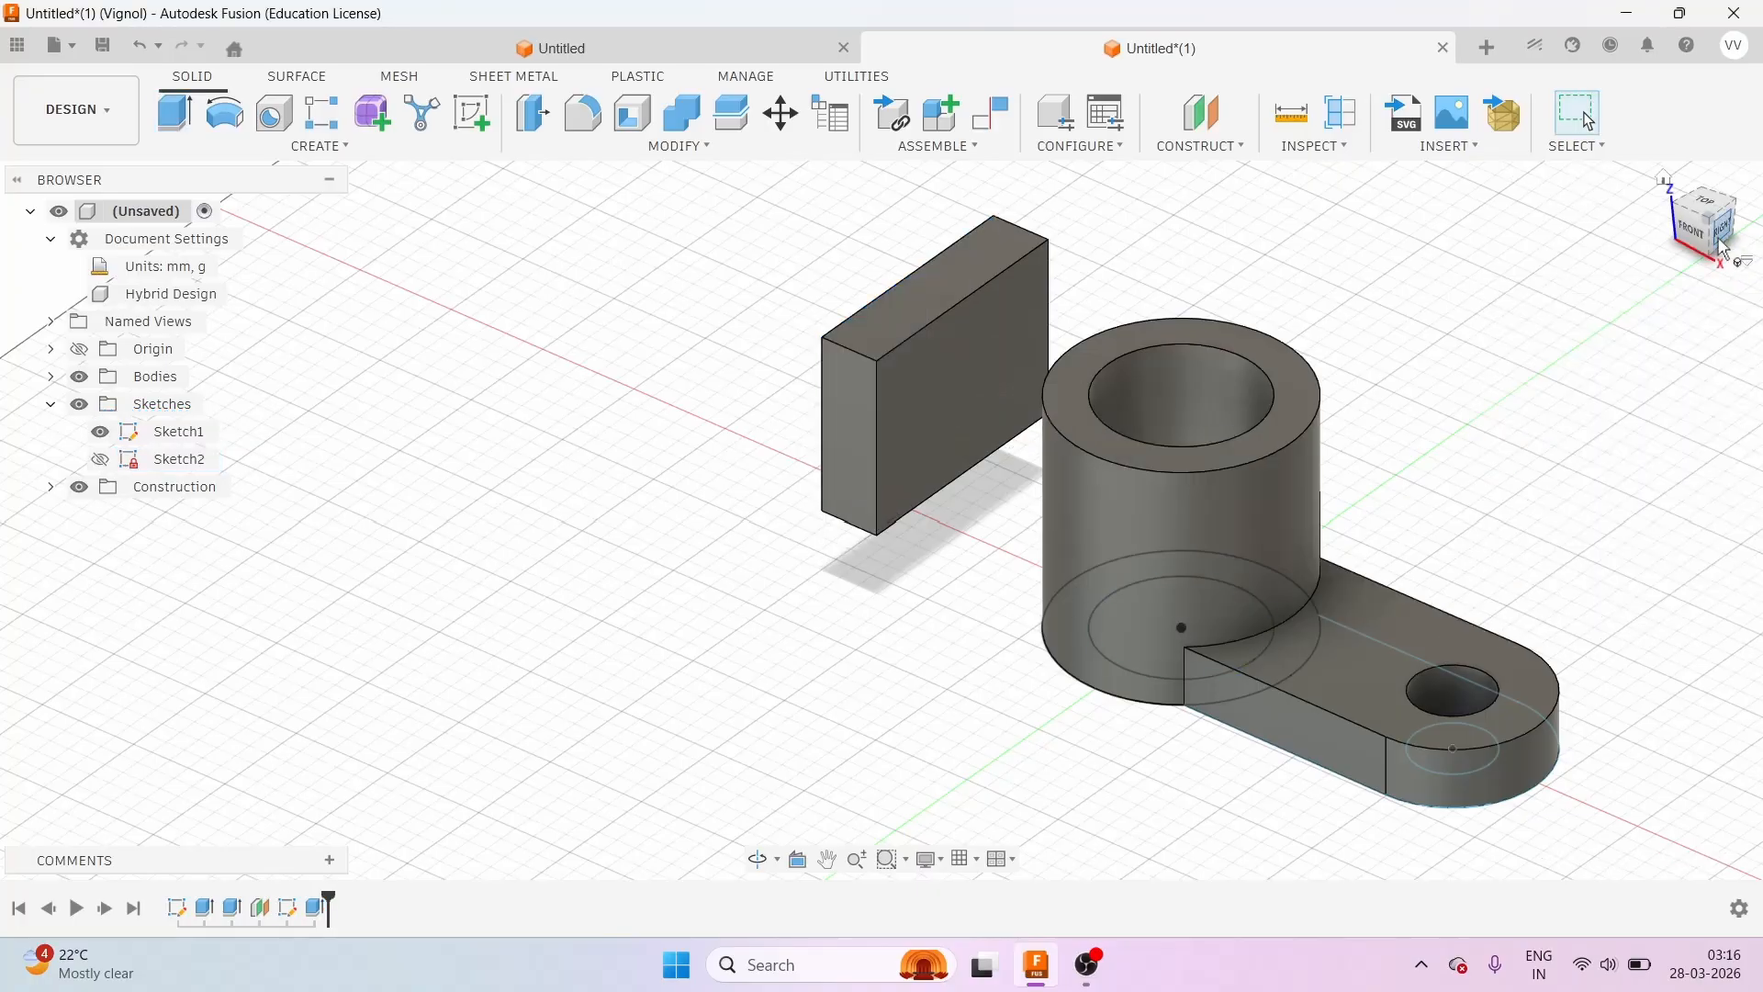
Start a new sketch on the plate's large face that faces the cylinder.
shift+middle_drag(881, 521, 852, 521)
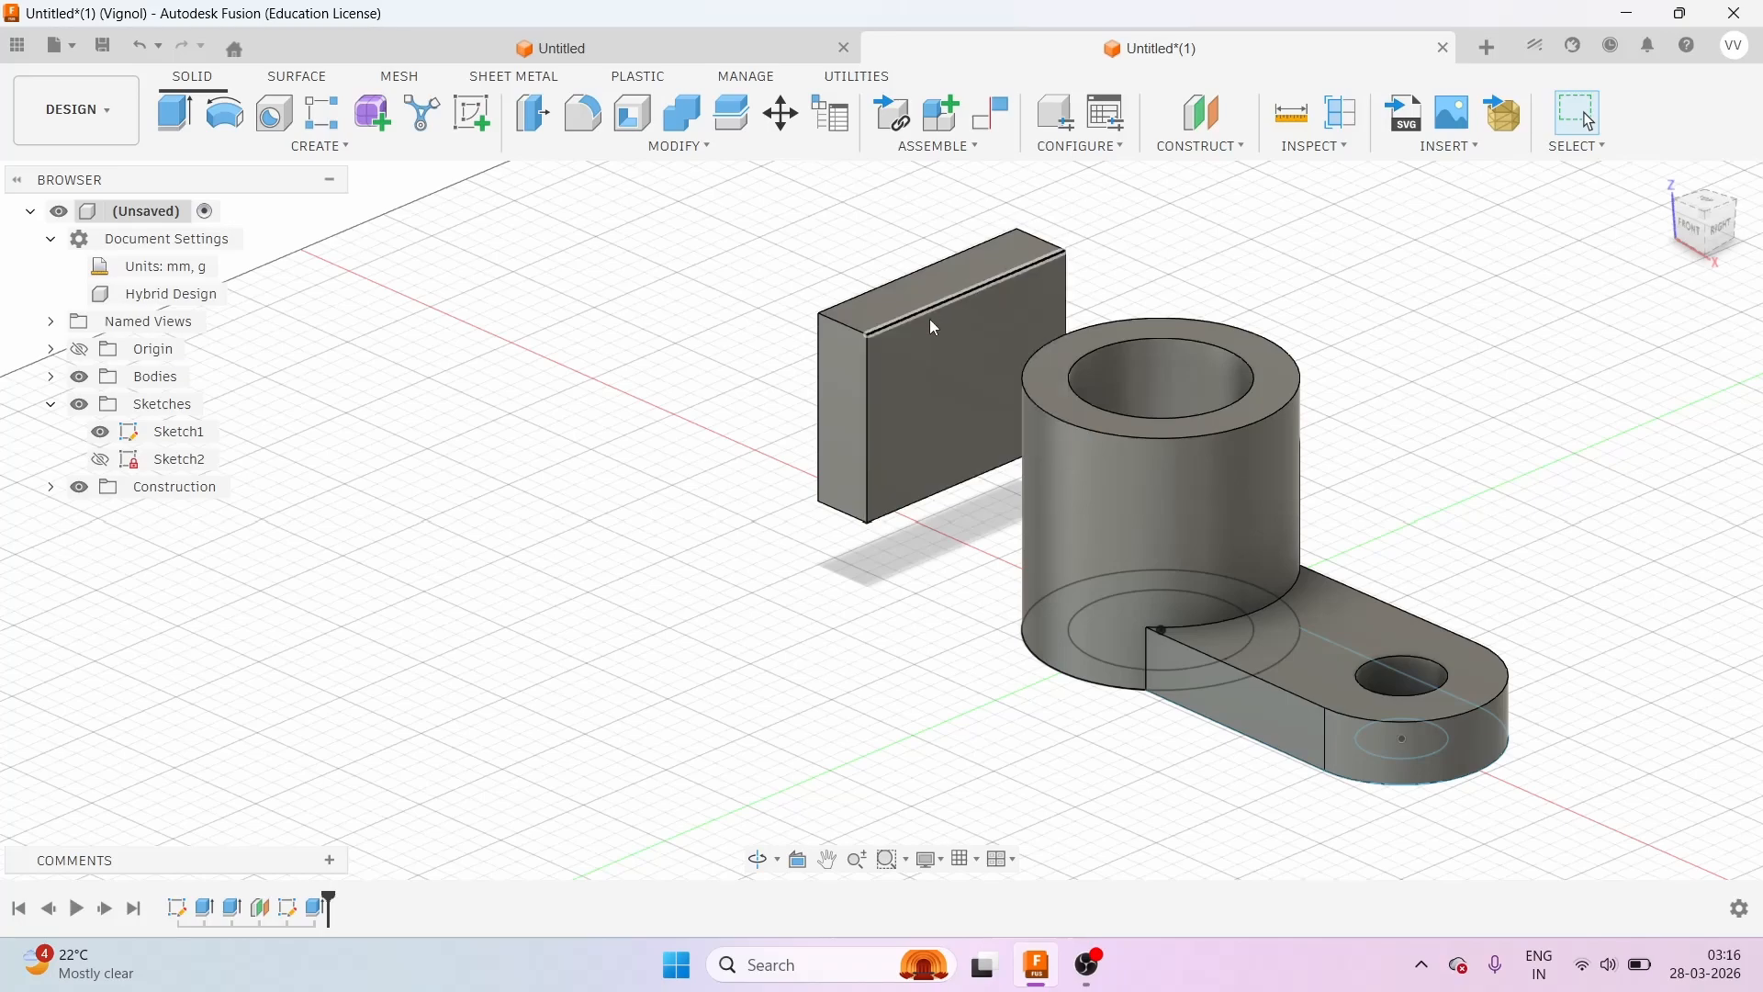
click(938, 365)
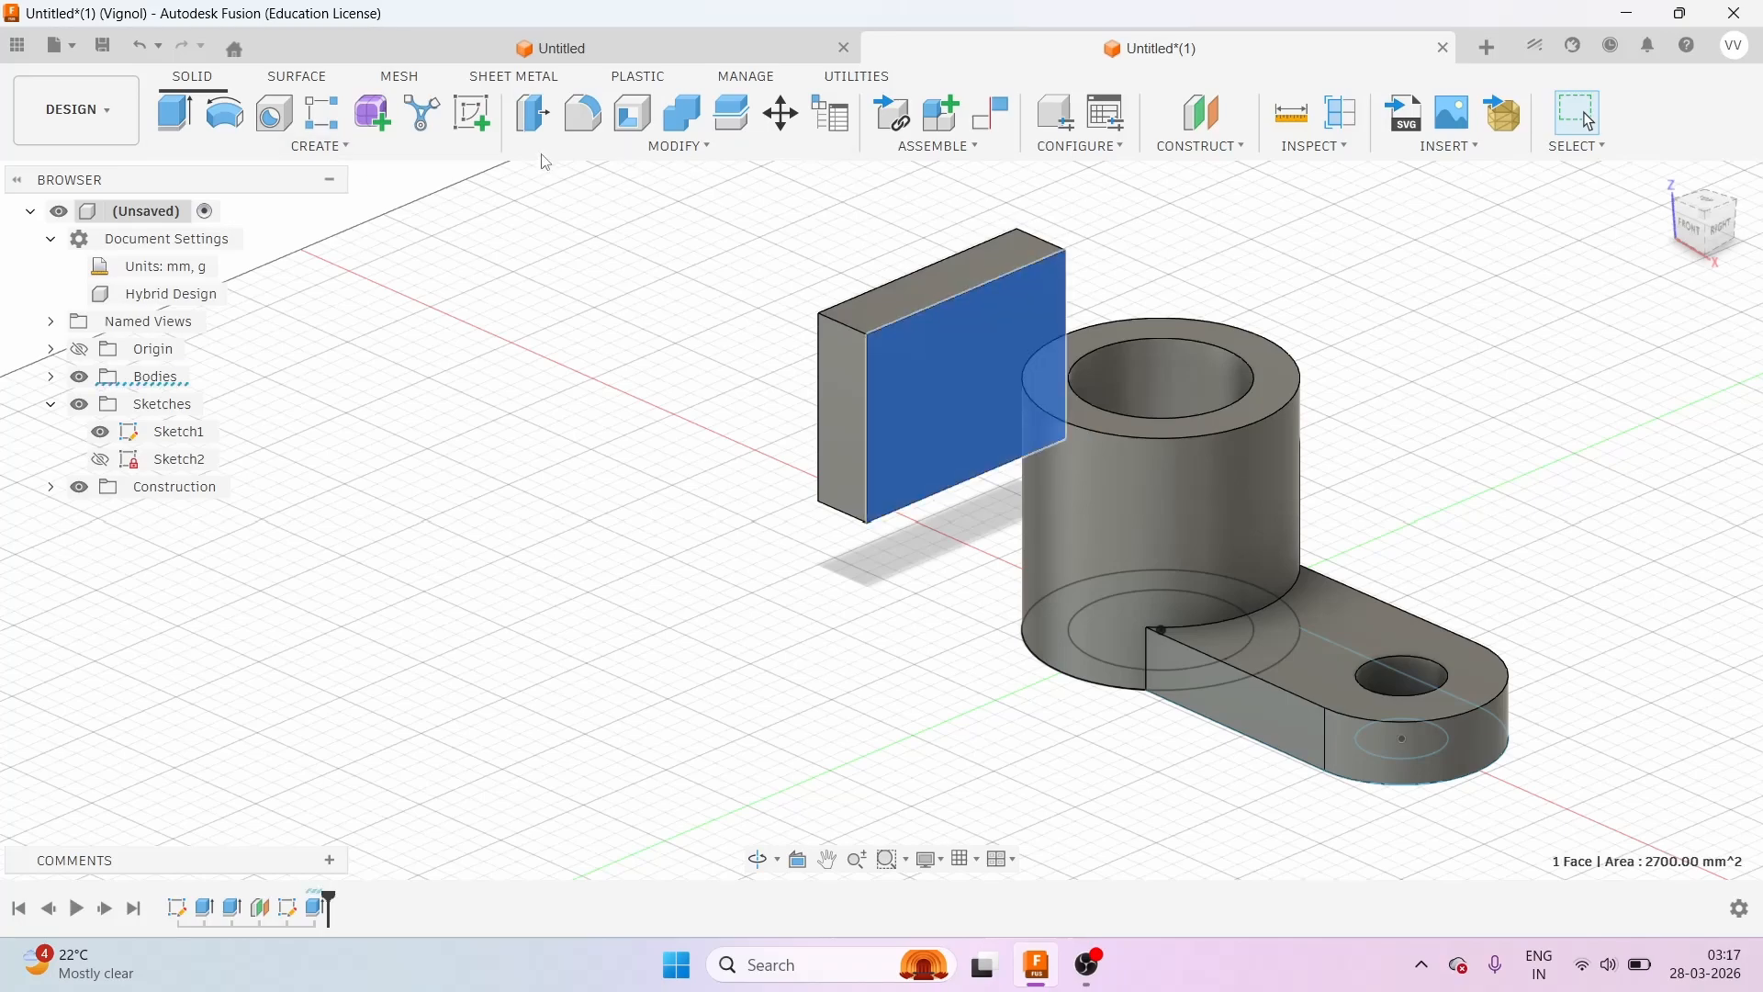
click(472, 118)
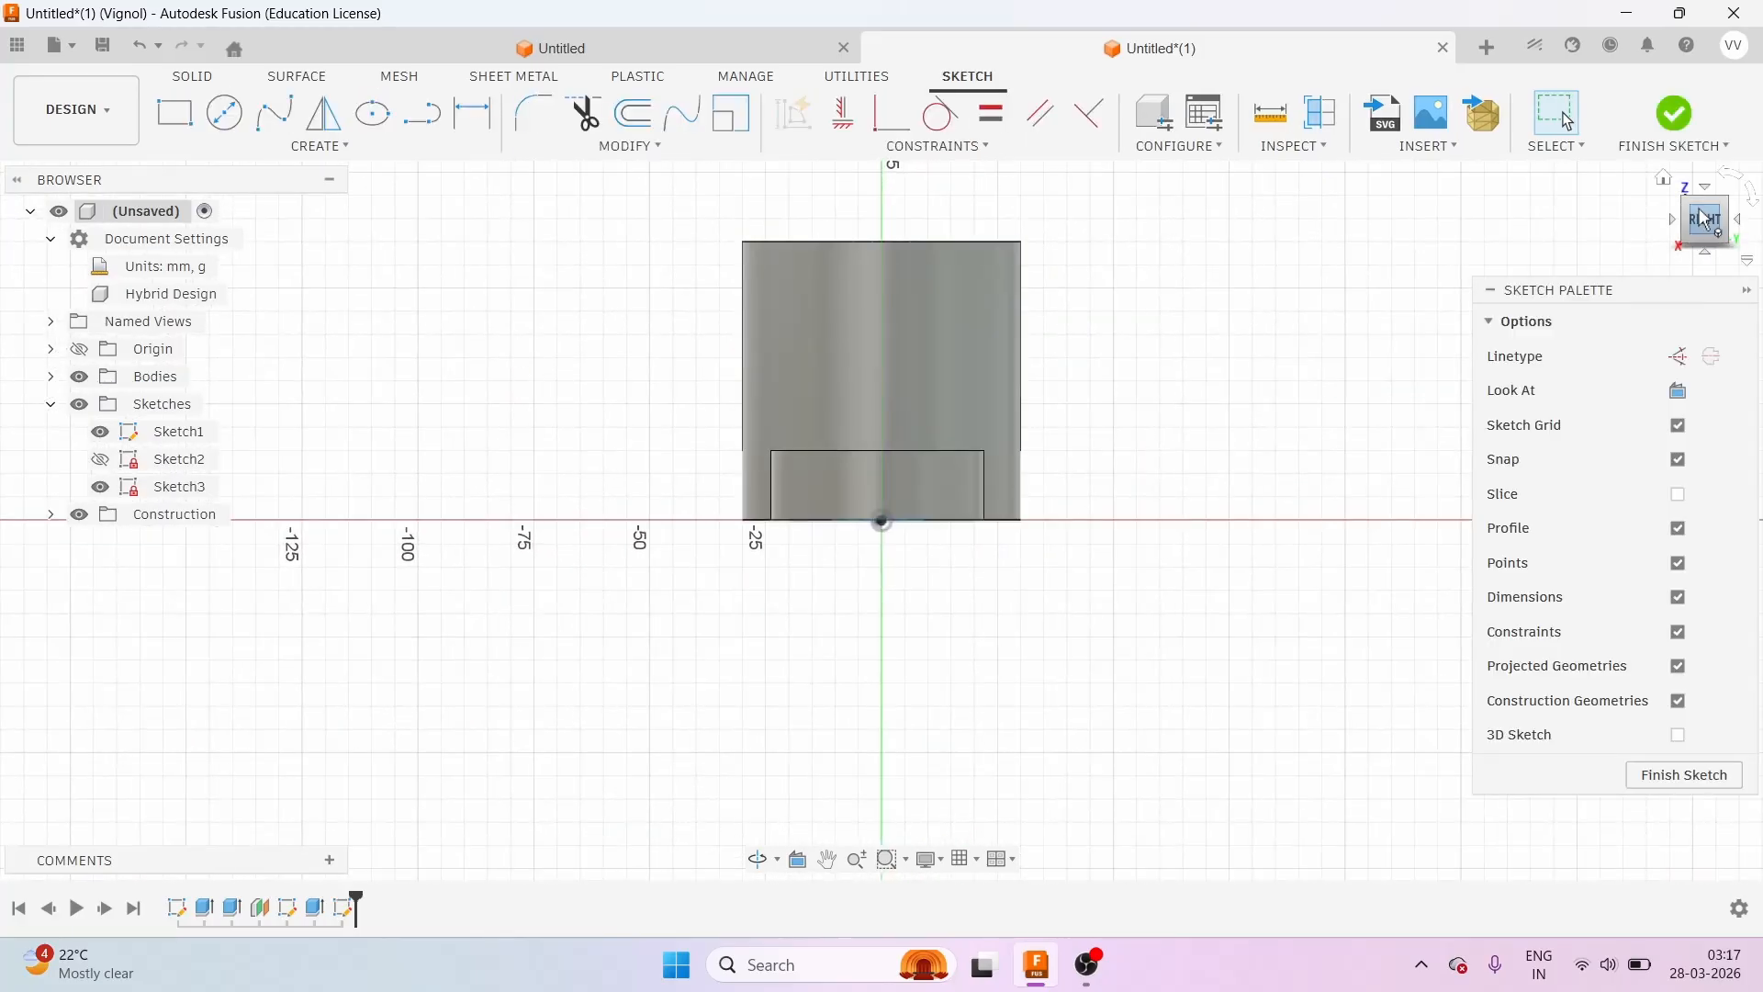
drag(1705, 218, 1717, 242)
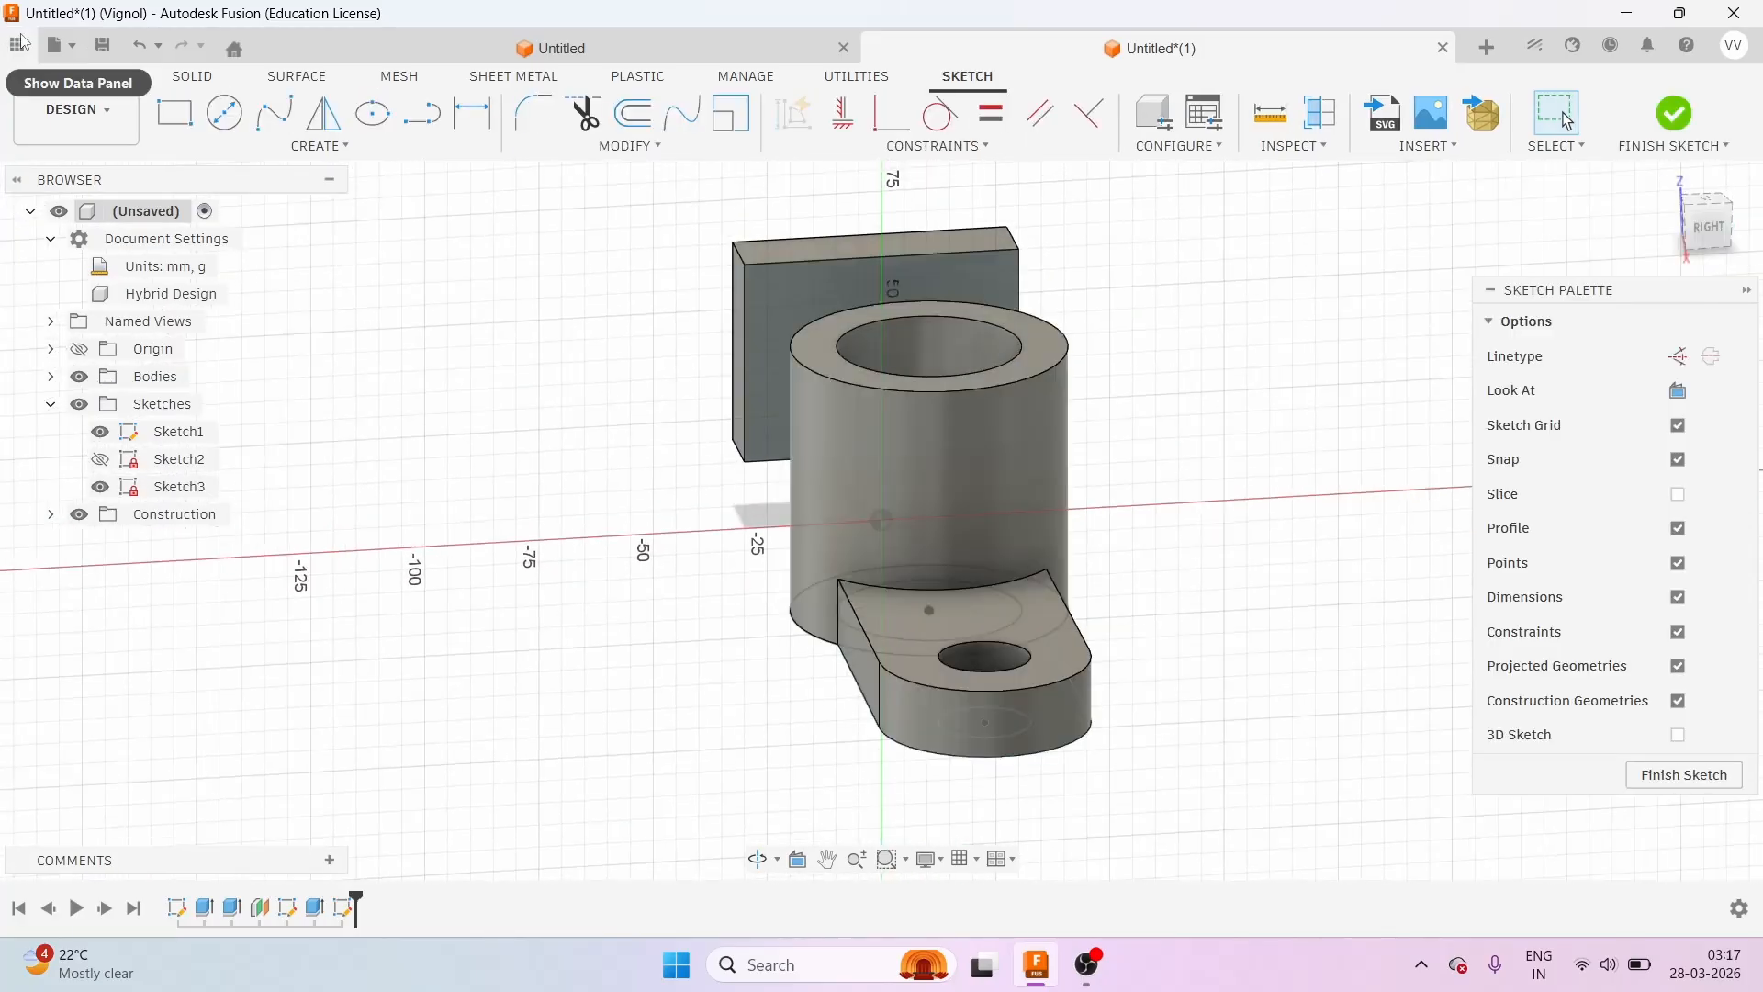
Start the Rectangle tool and hide Body1 so the plate's sketch face is unobstructed.
click(171, 115)
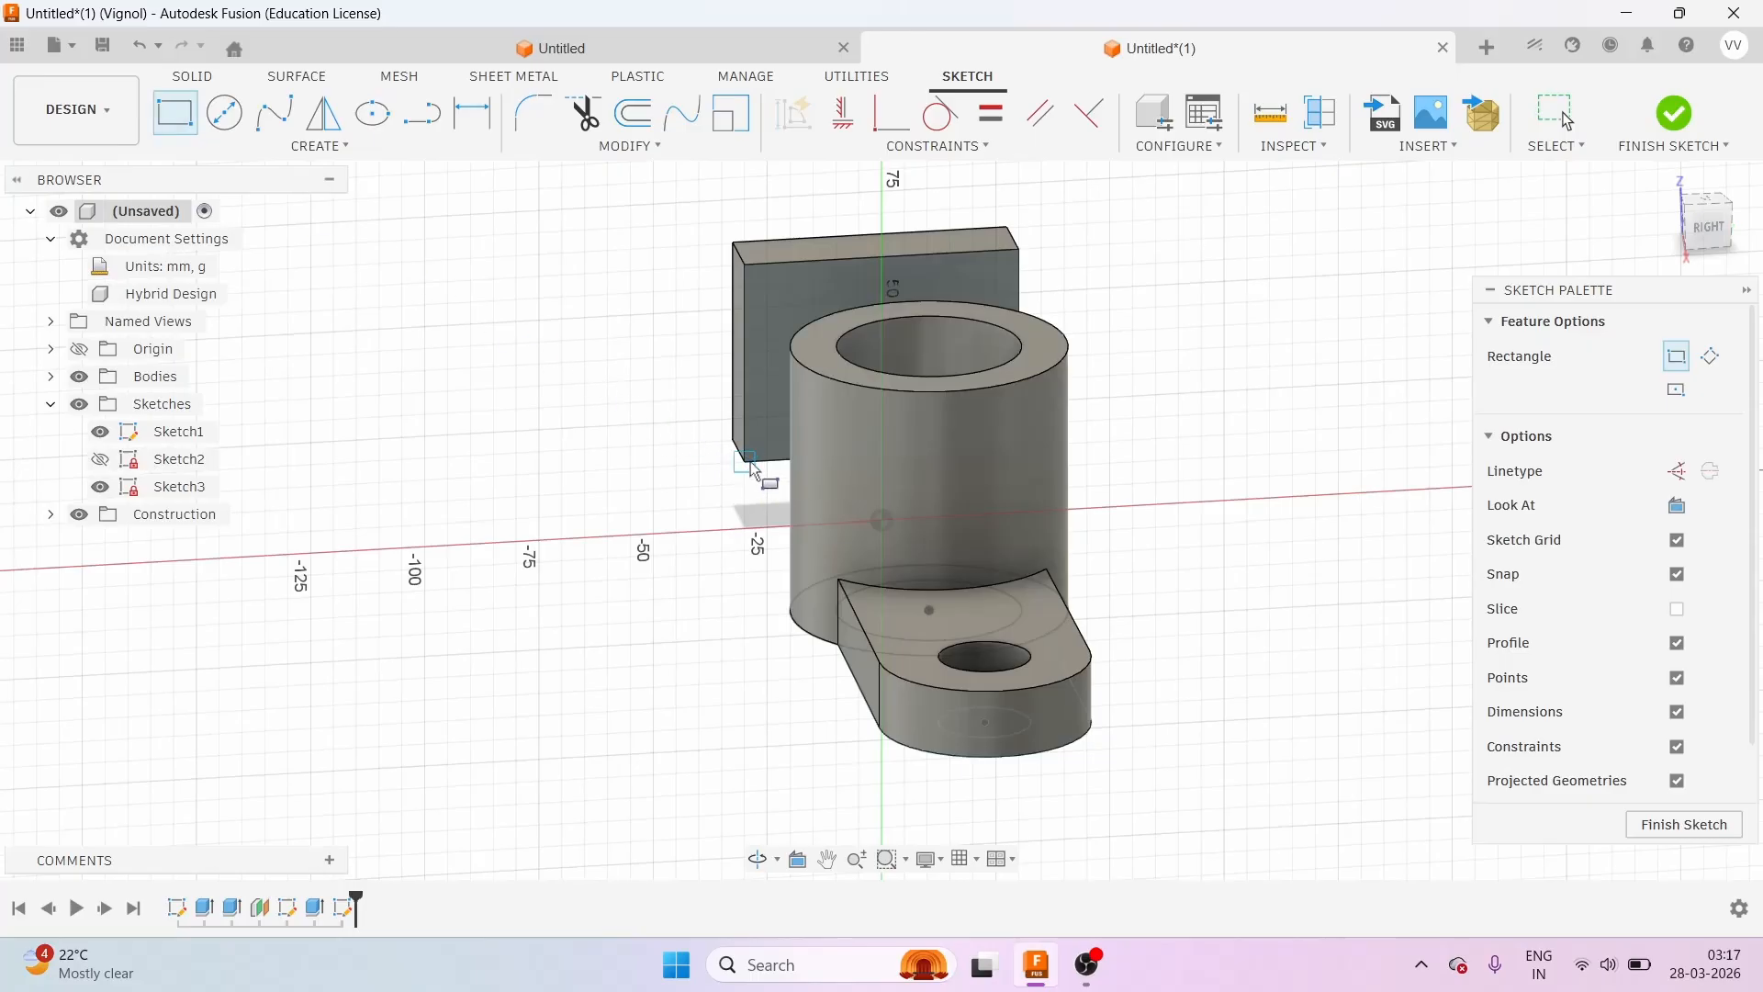
scroll(745, 463, up, 2)
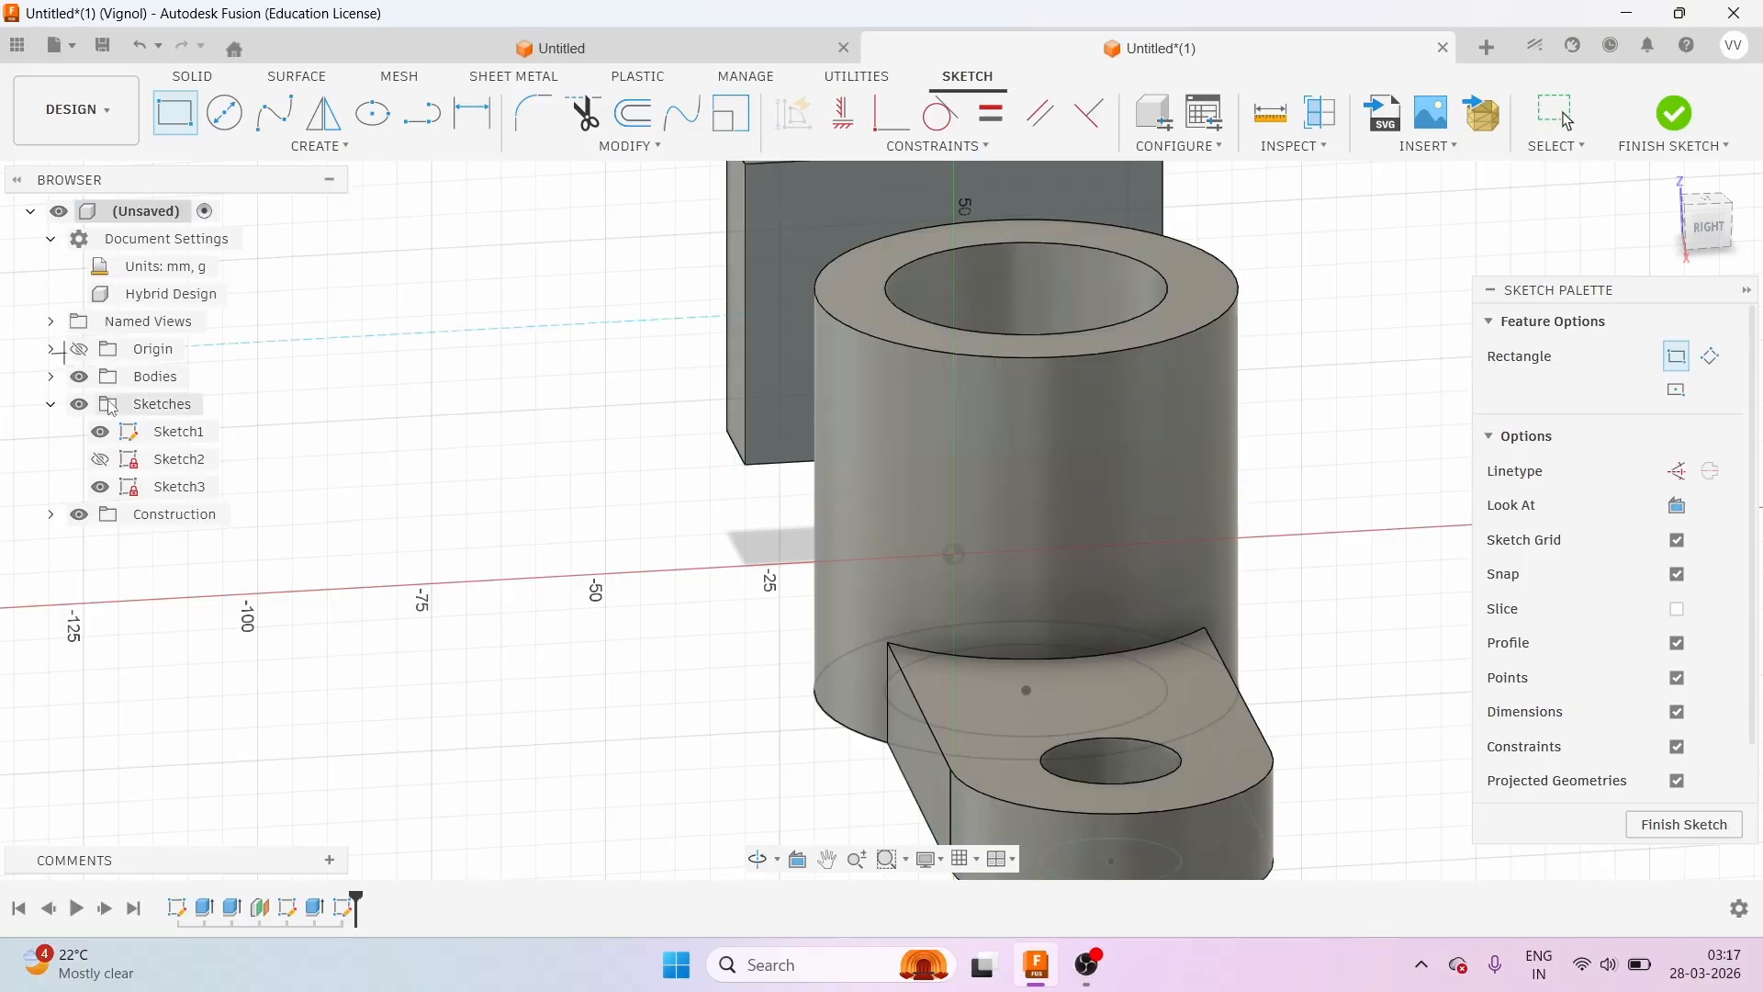
click(51, 376)
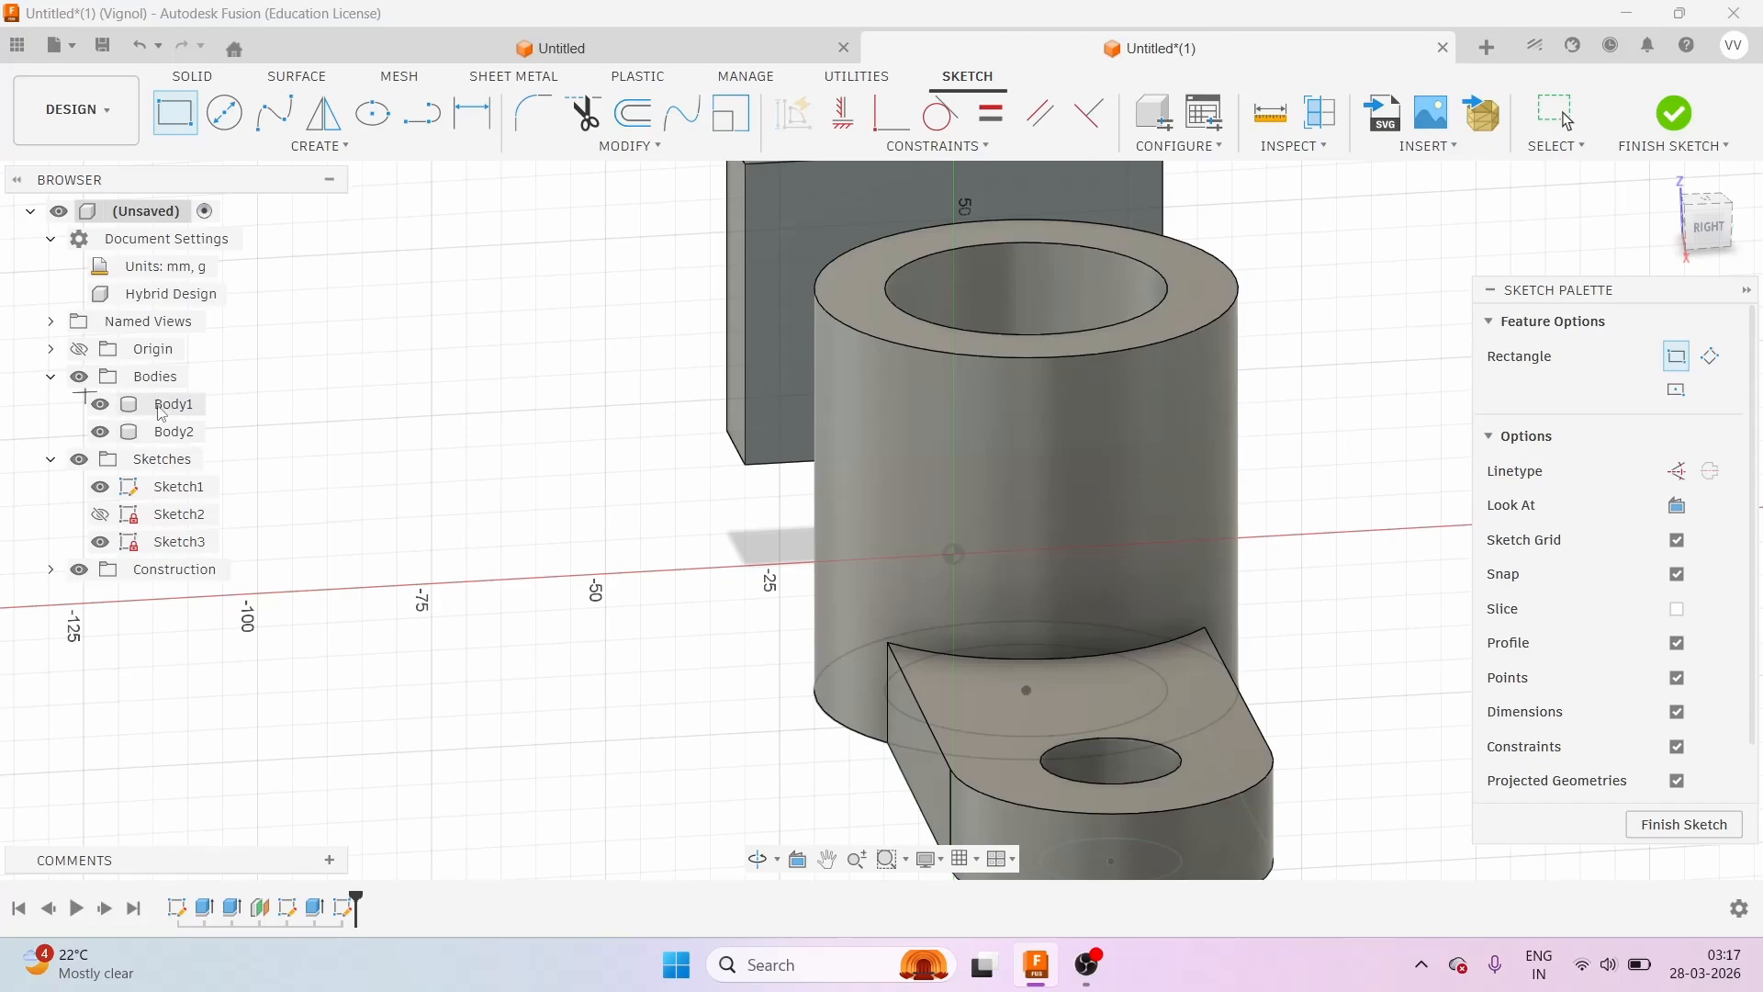
click(100, 406)
scroll(854, 585, down, 2)
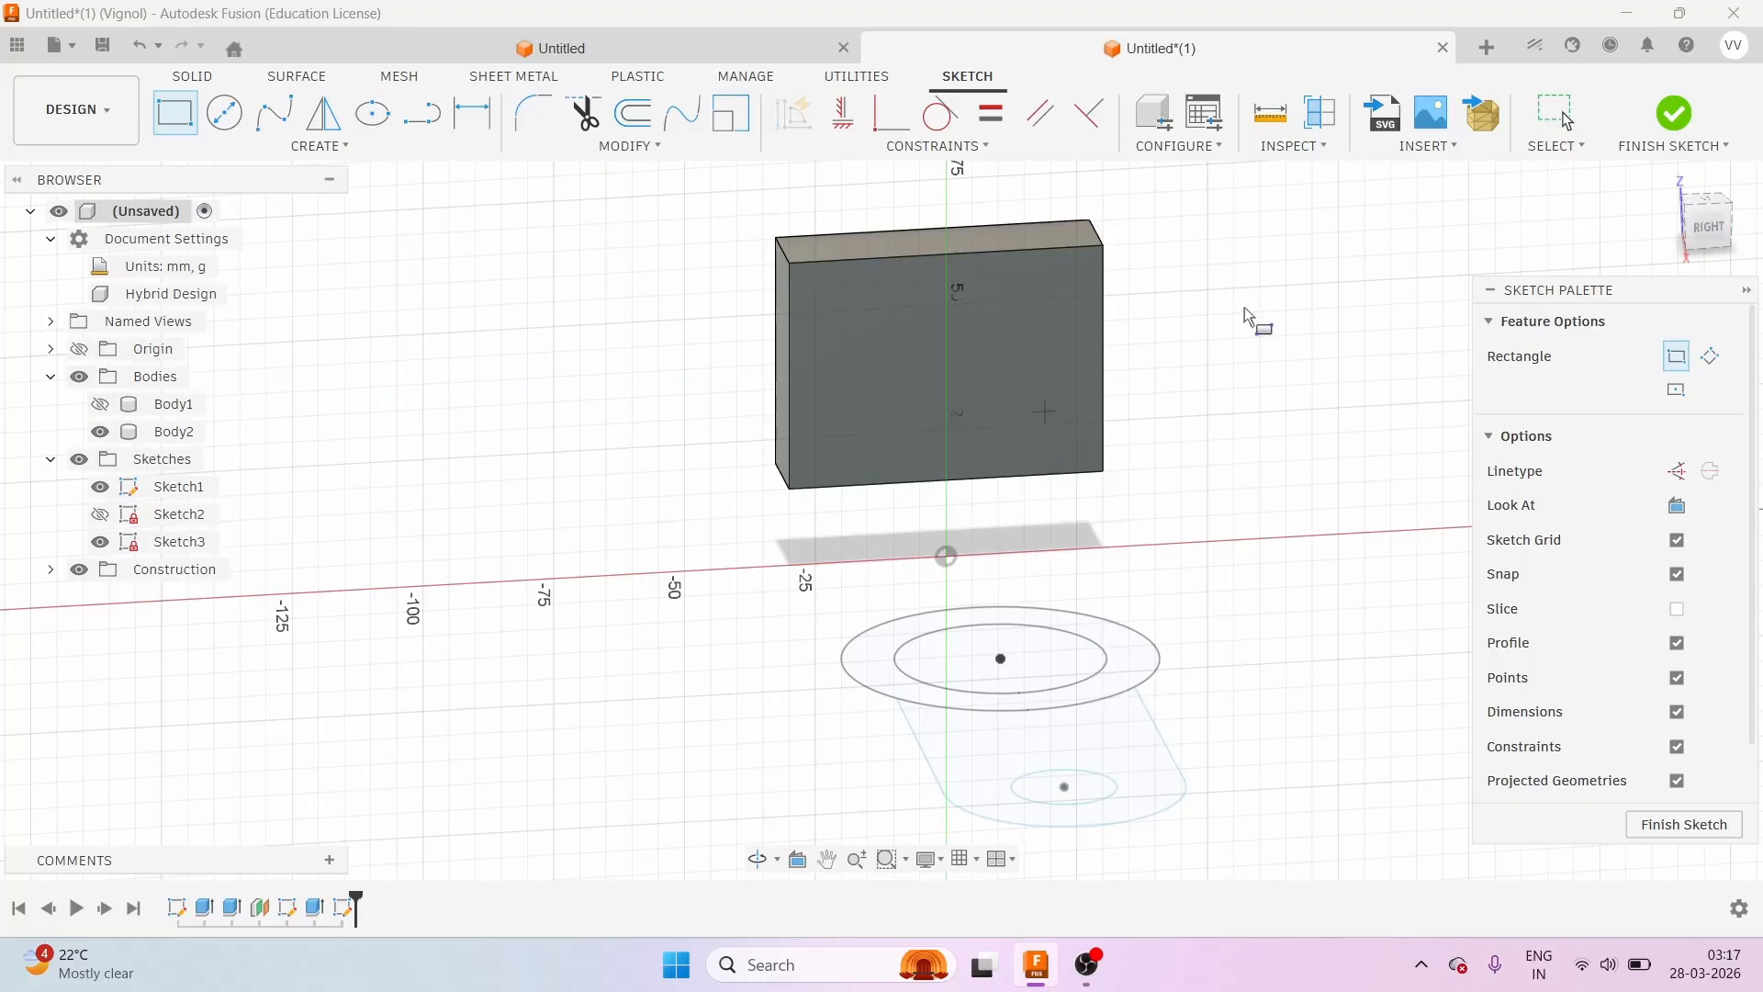
drag(1706, 234, 1701, 230)
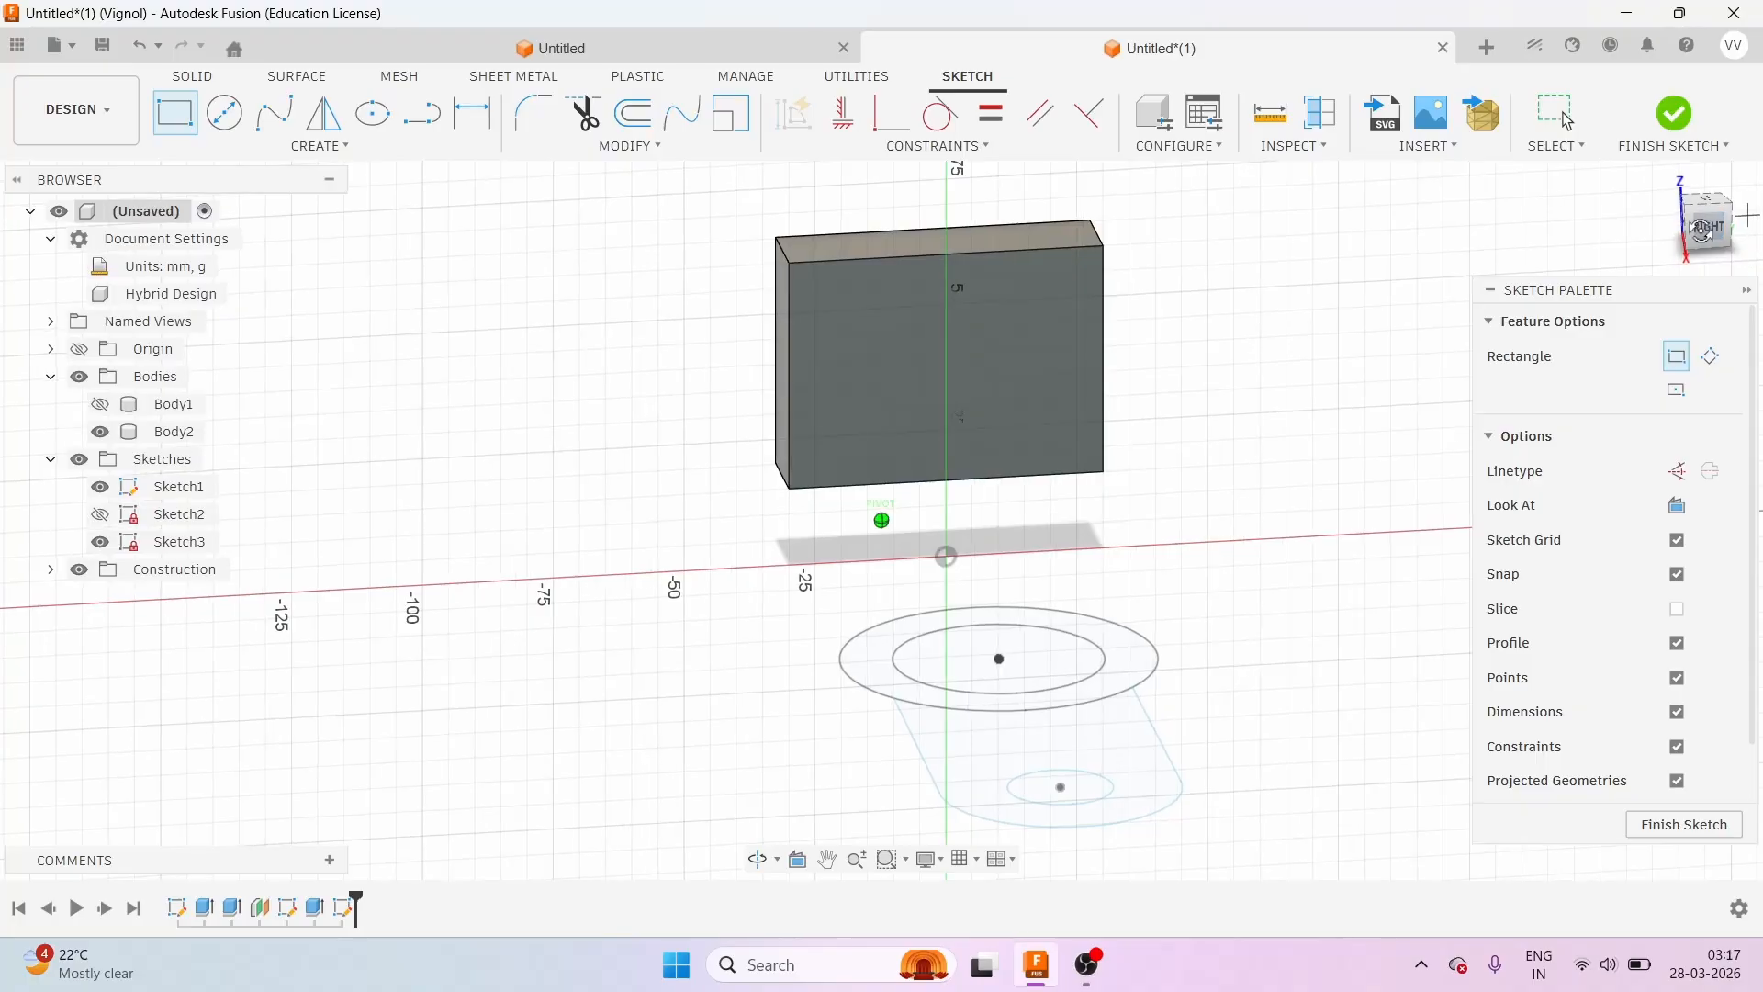
click(1702, 228)
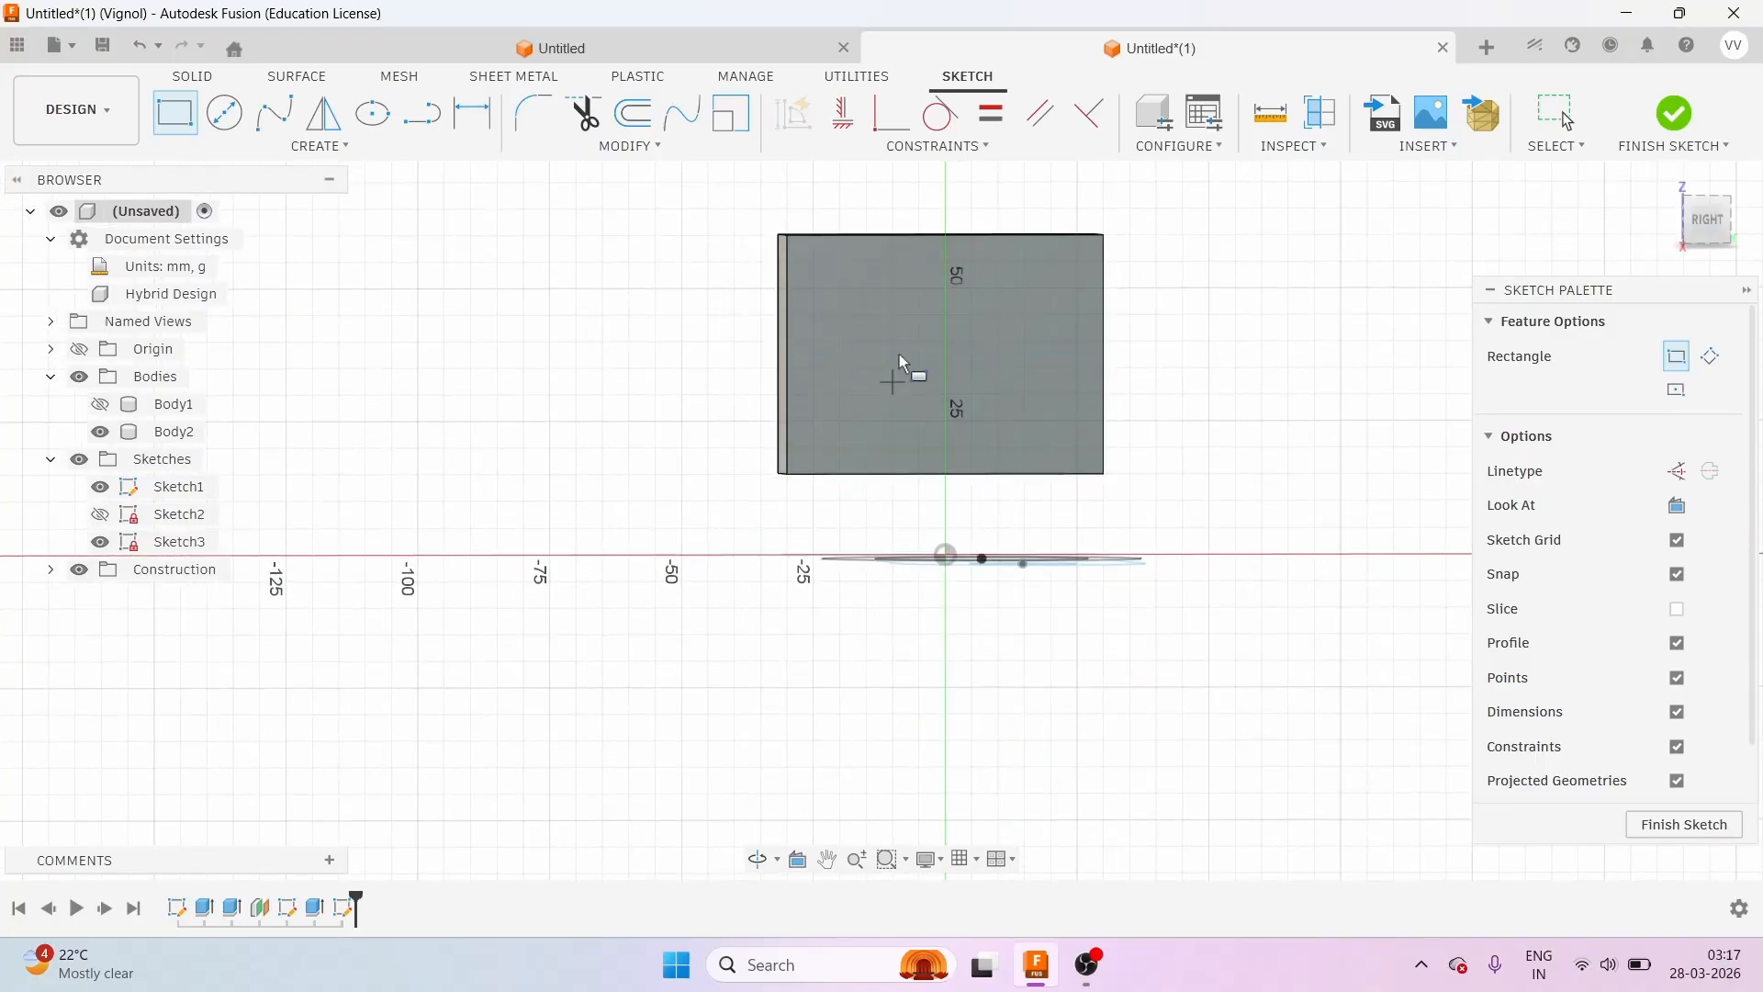
Draw a 60 mm wide, 15 mm high rectangle along the lower edge of the plate's face.
click(790, 472)
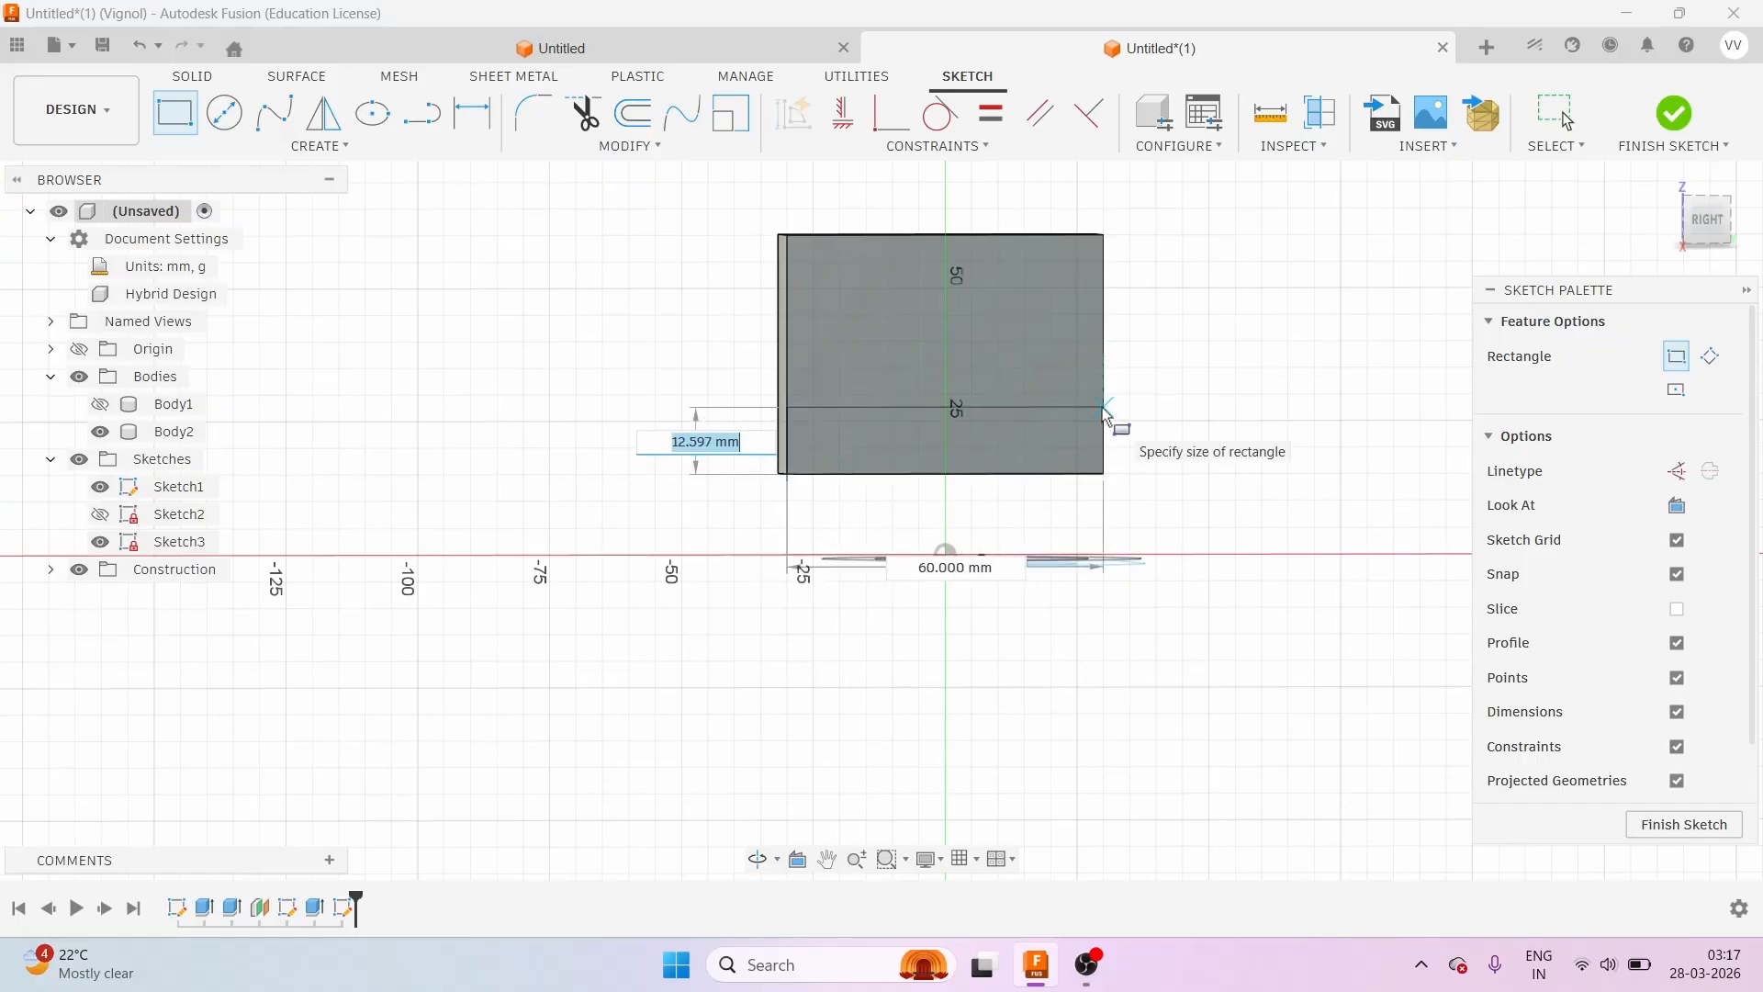
text(15)
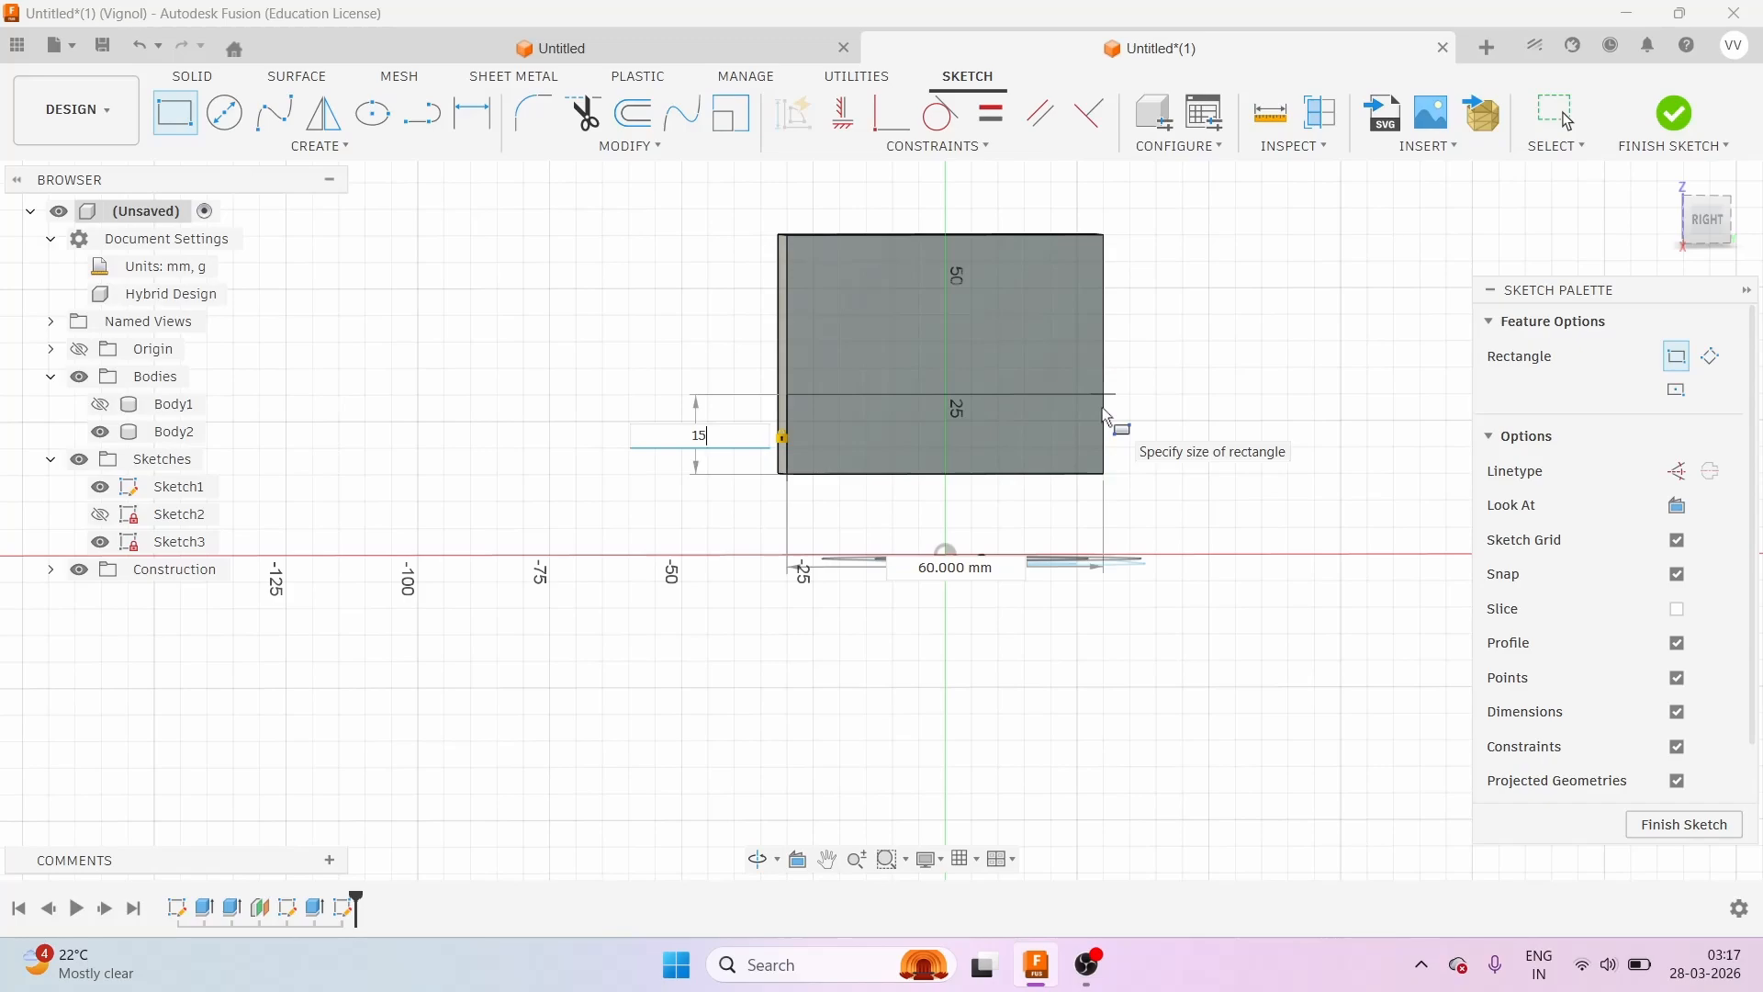
key(Tab)
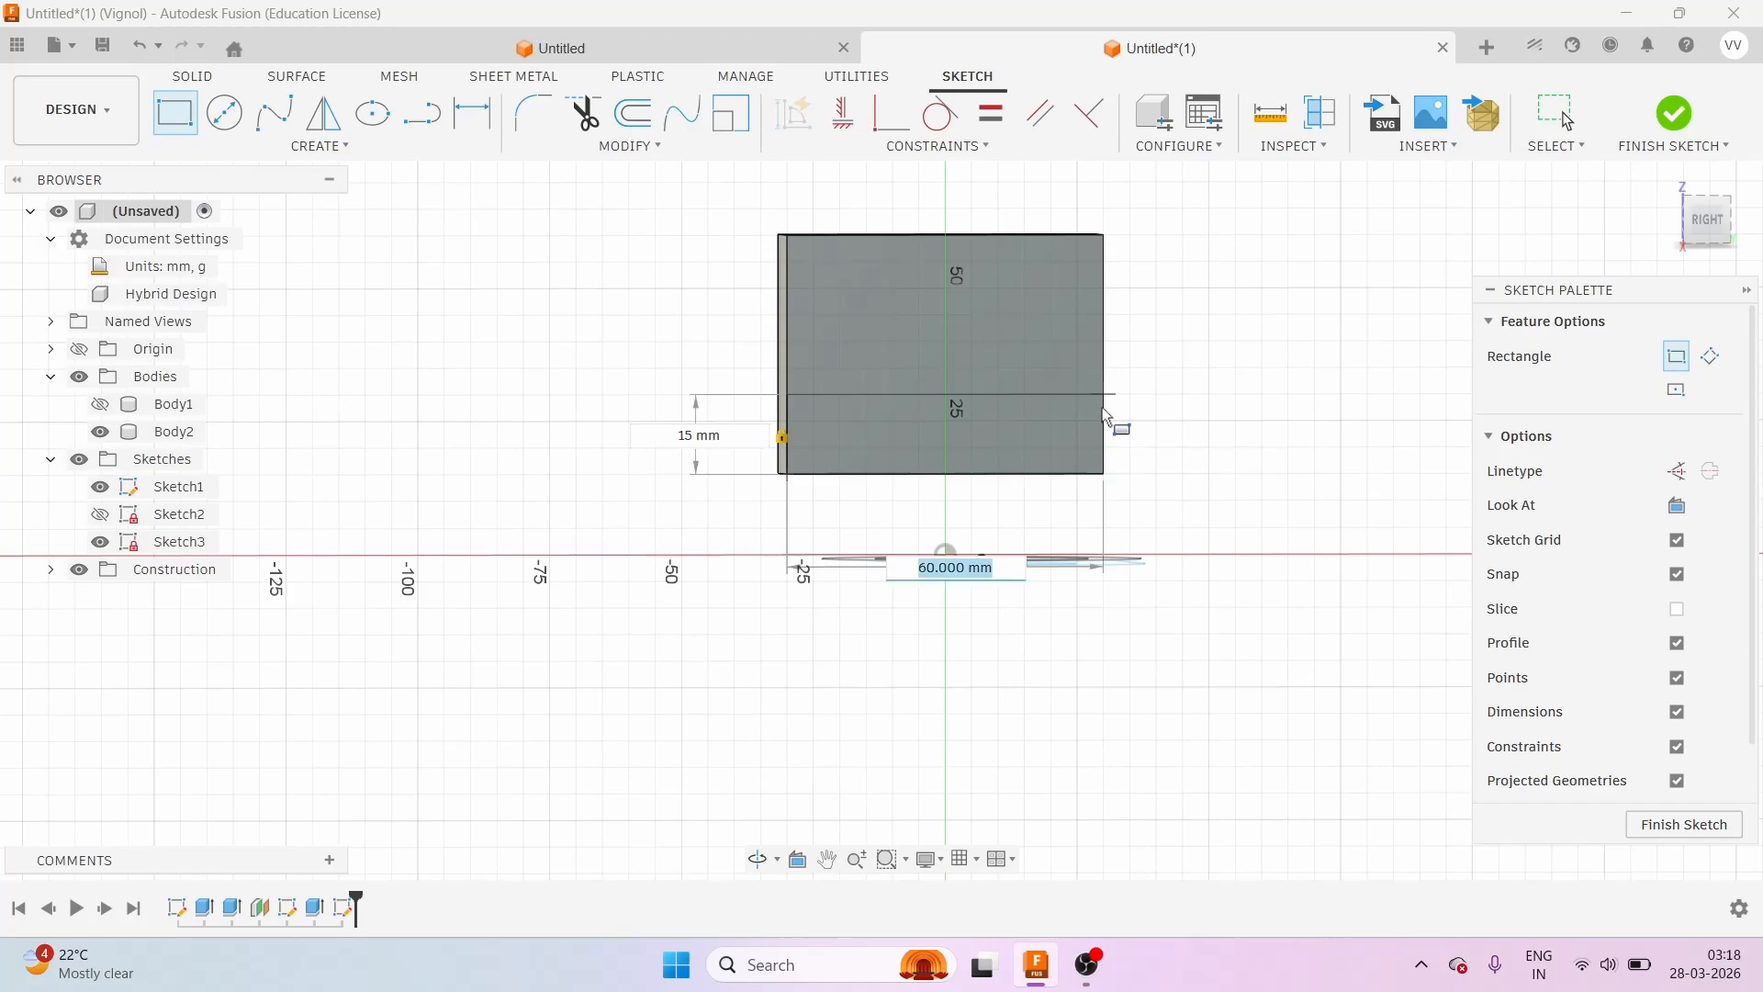
text(060)
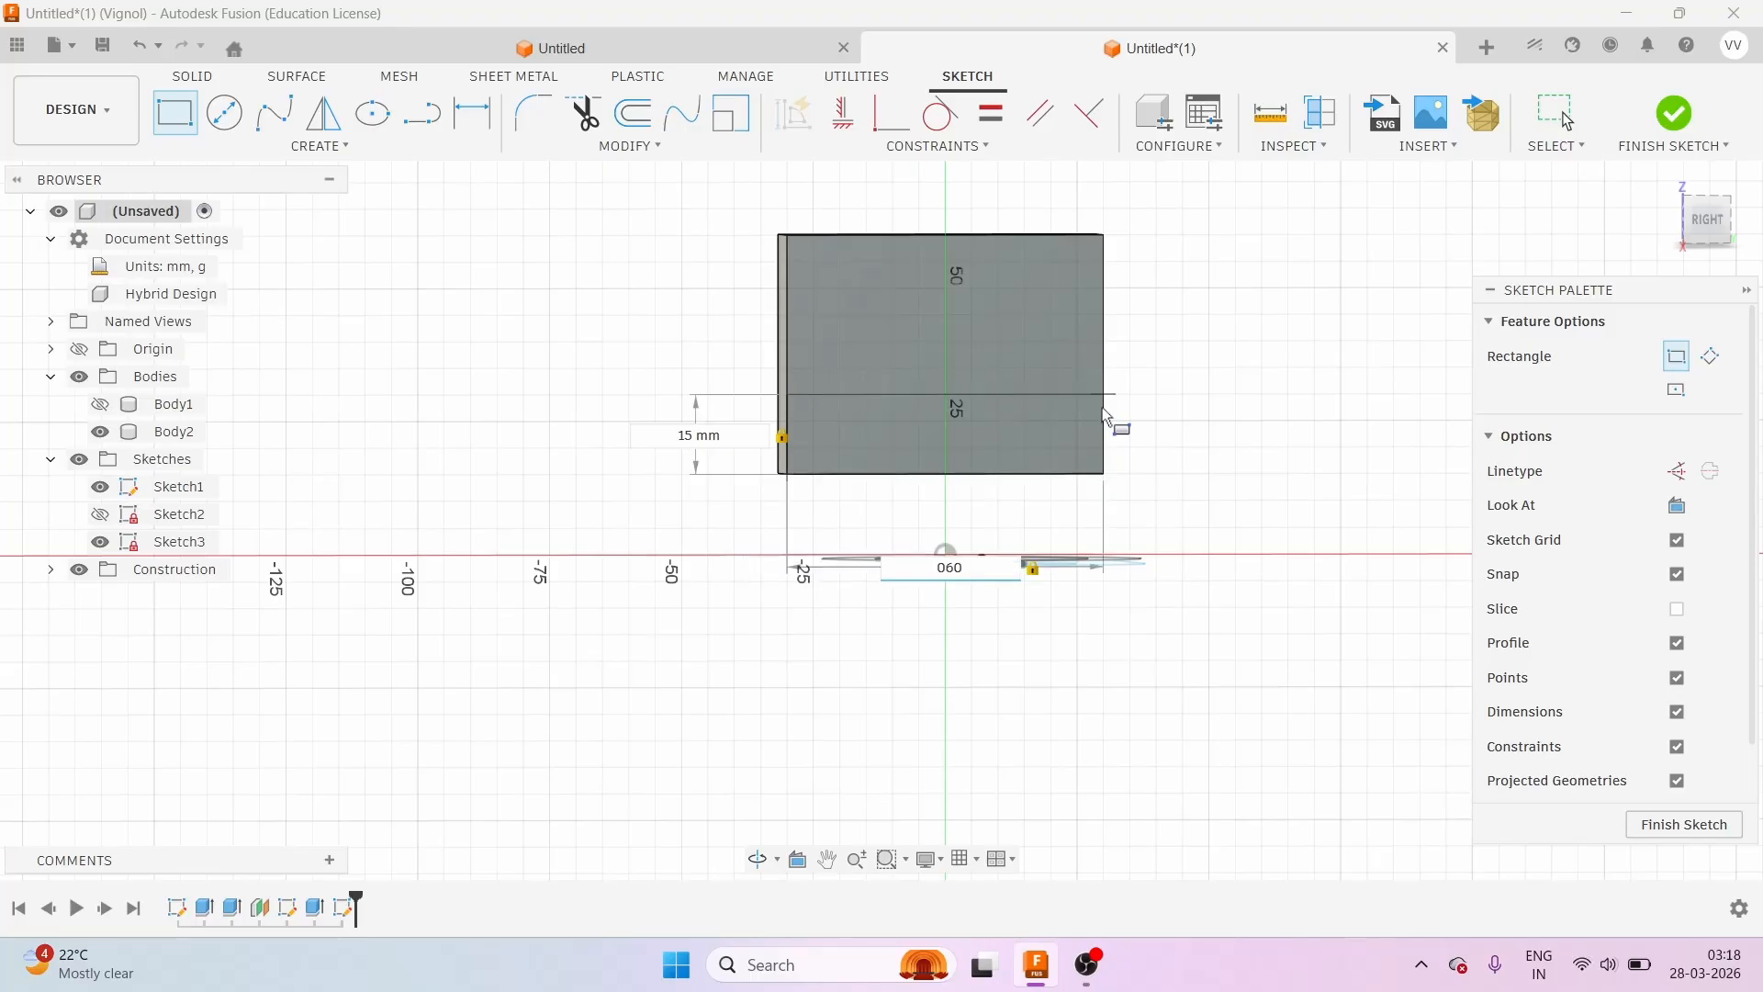
key(Return)
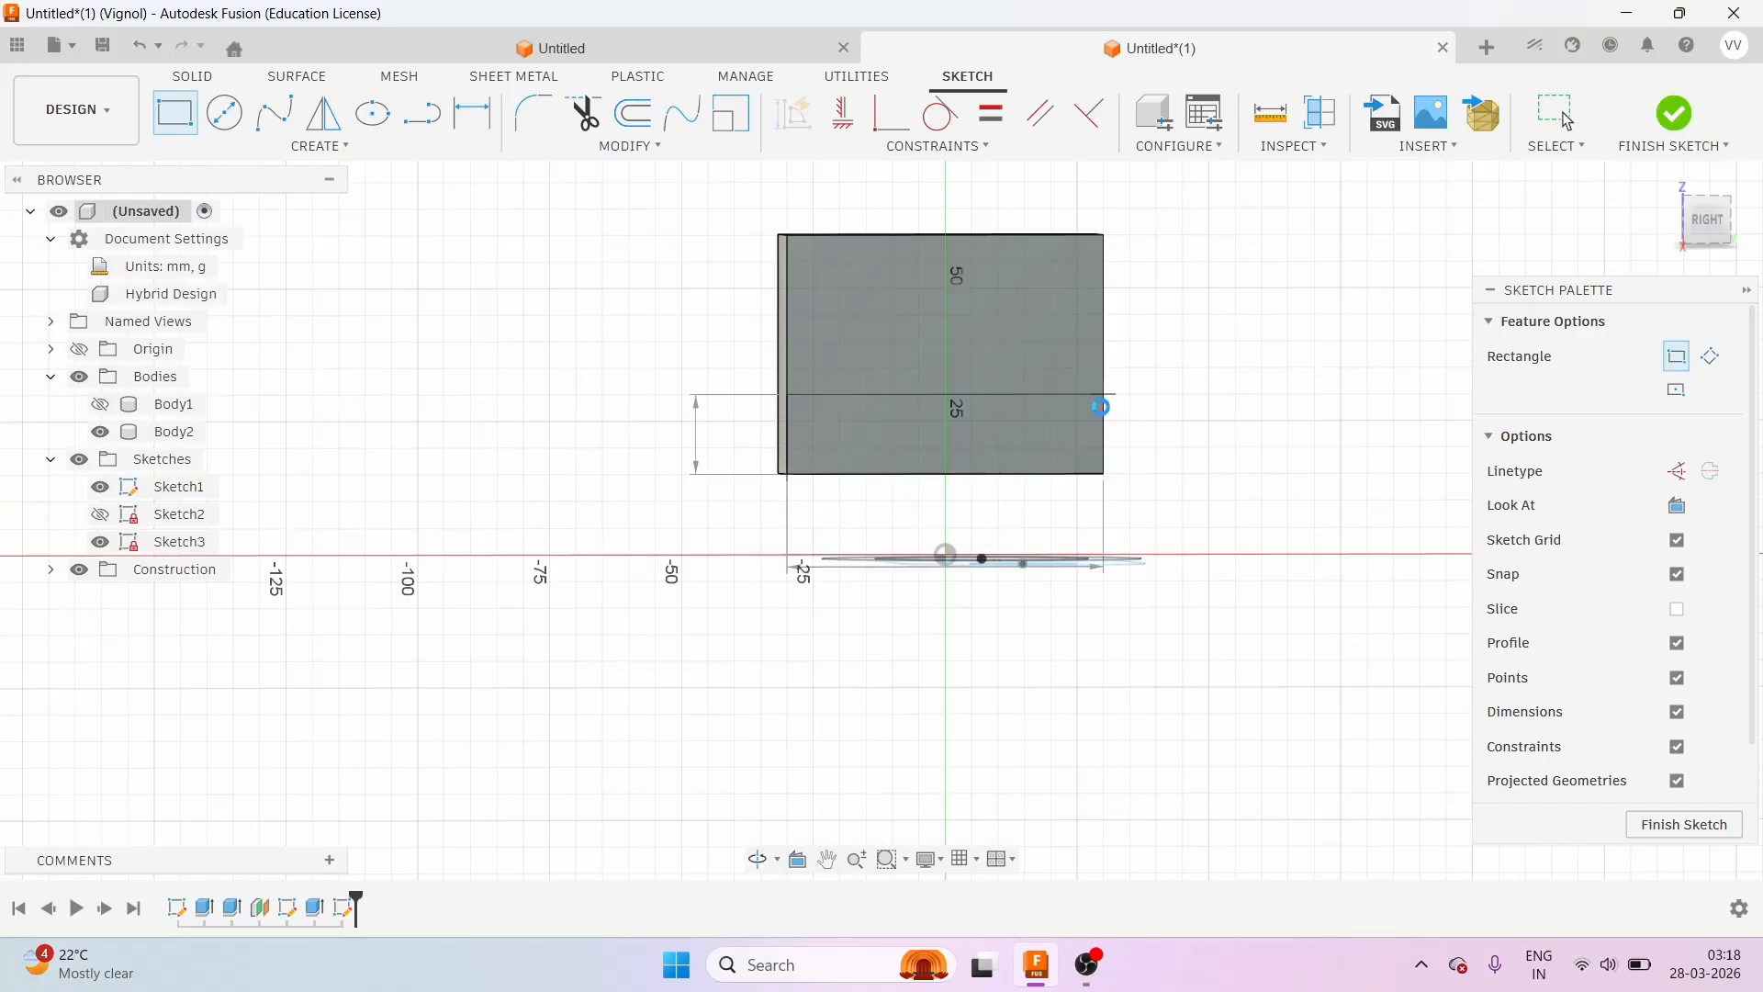
key(Escape)
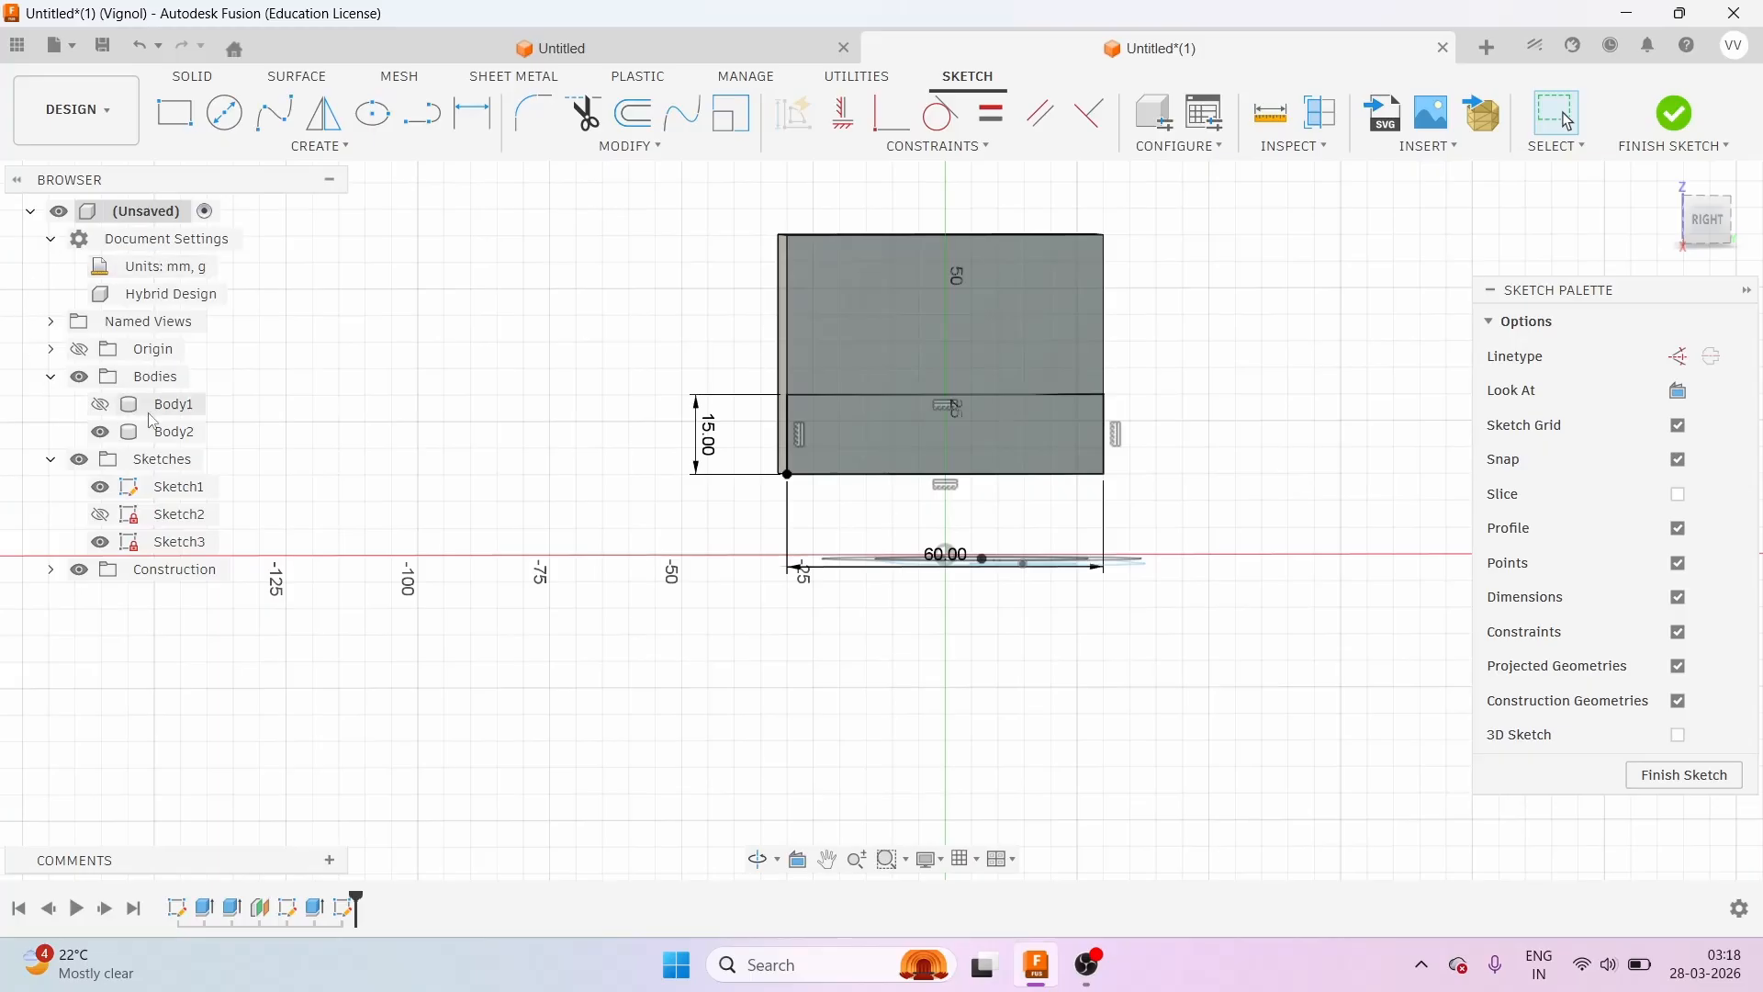
Show Body1 again and finish the sketch.
click(101, 405)
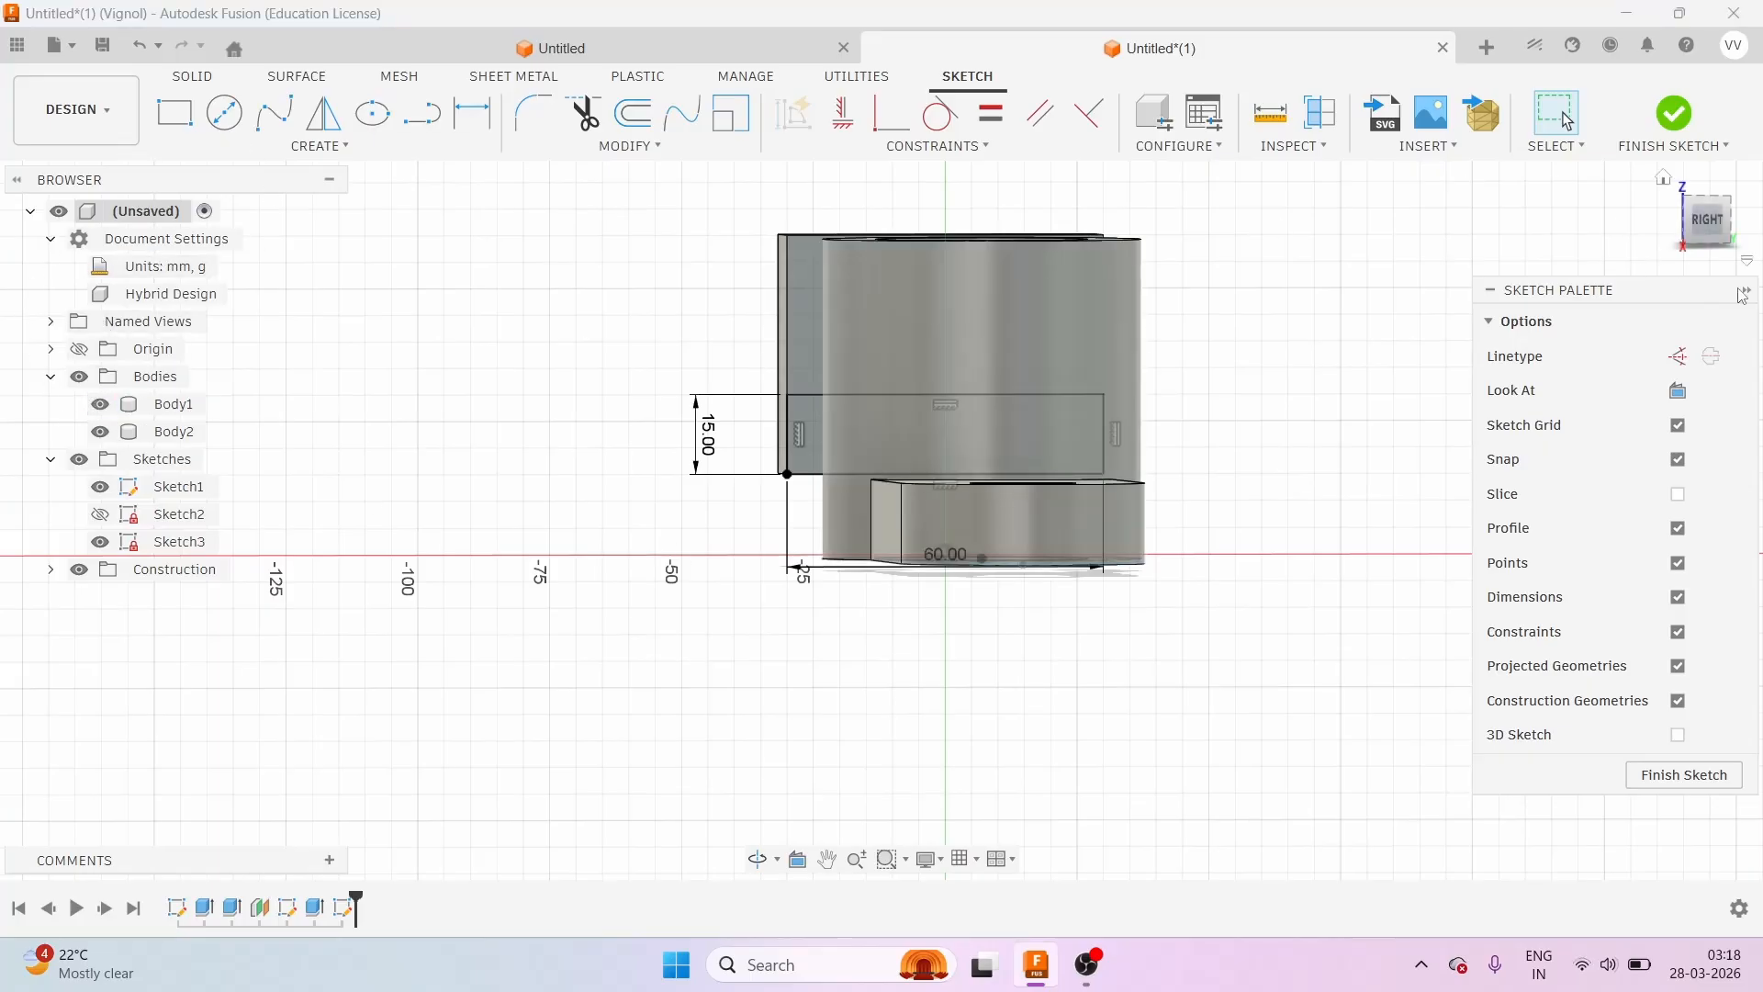
click(1736, 230)
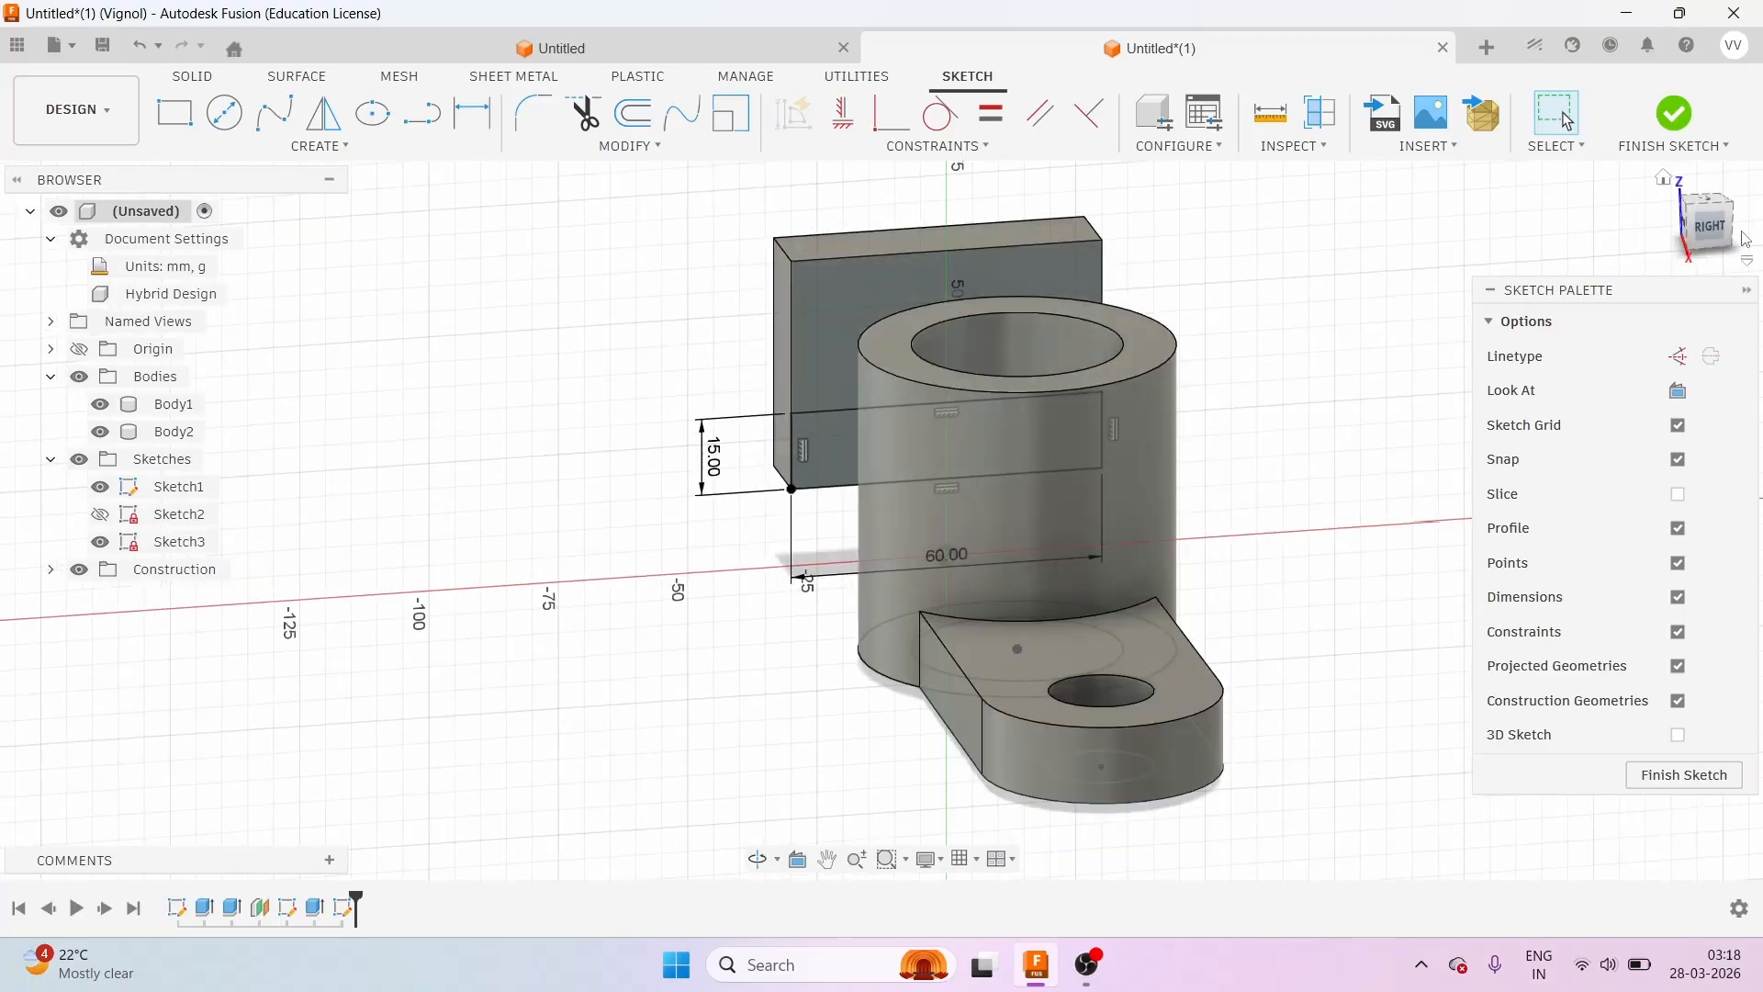
click(1701, 151)
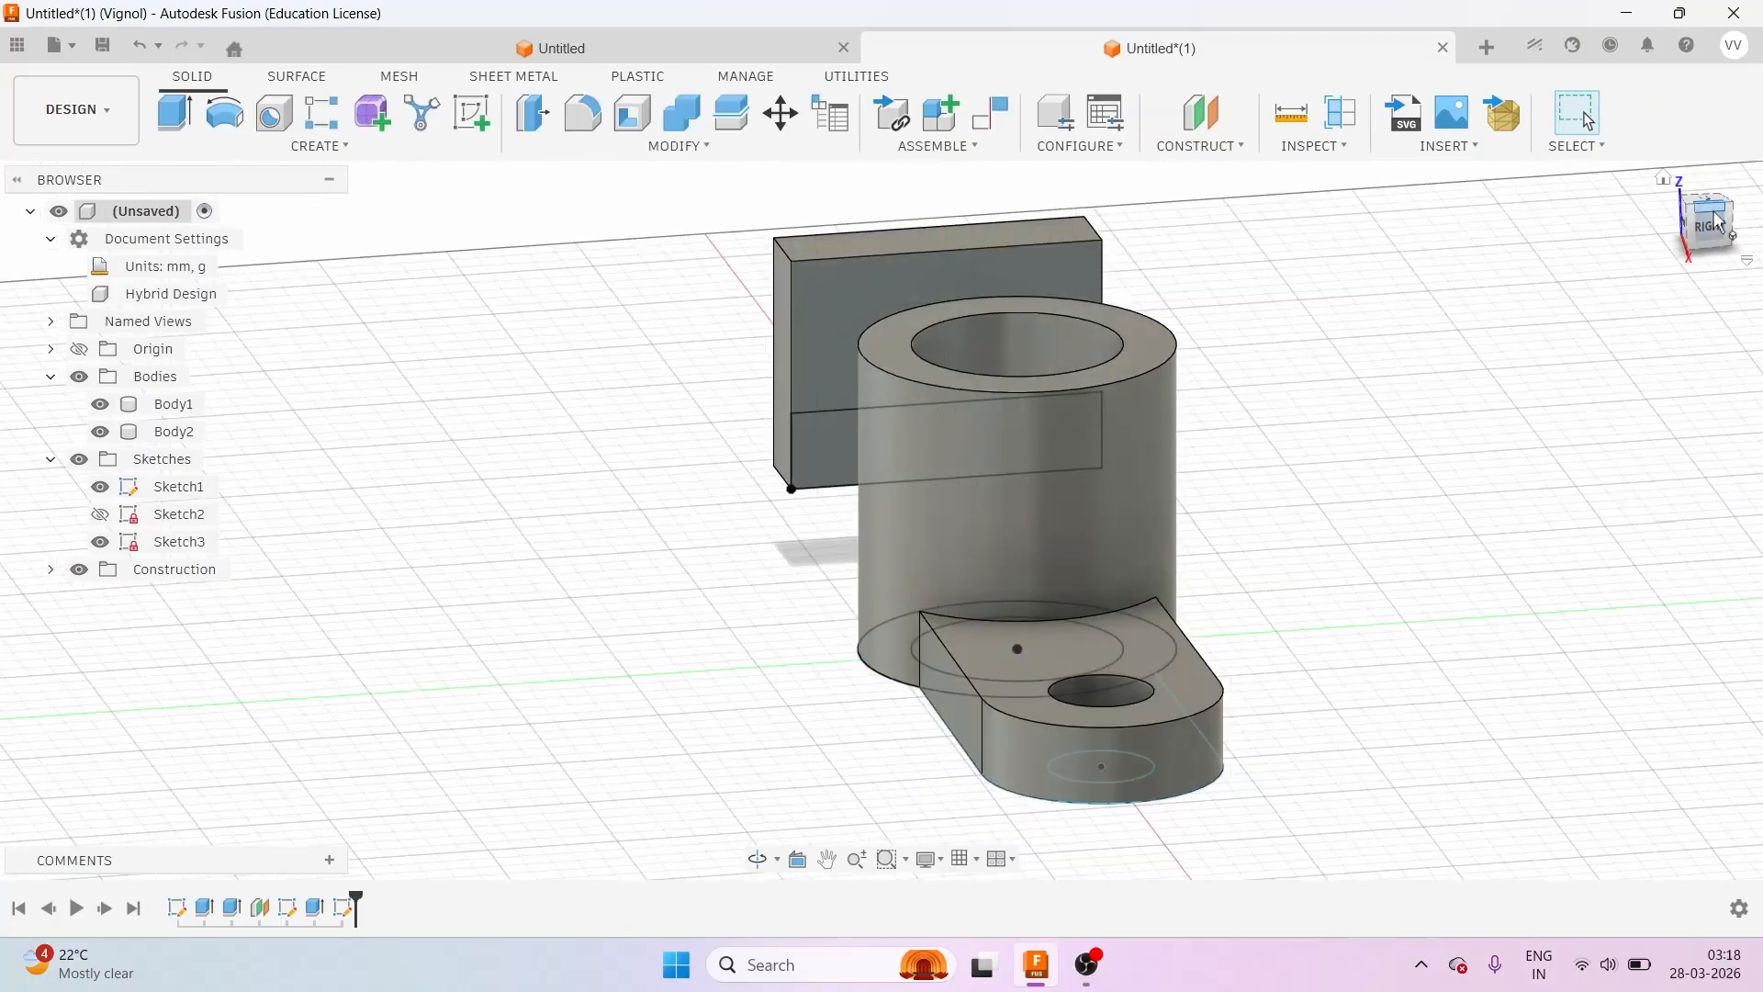
Extrude the 60 x 15 mm rectangle 60 mm toward the cylinder and join it with the plate and cylinder.
drag(1717, 224, 1749, 239)
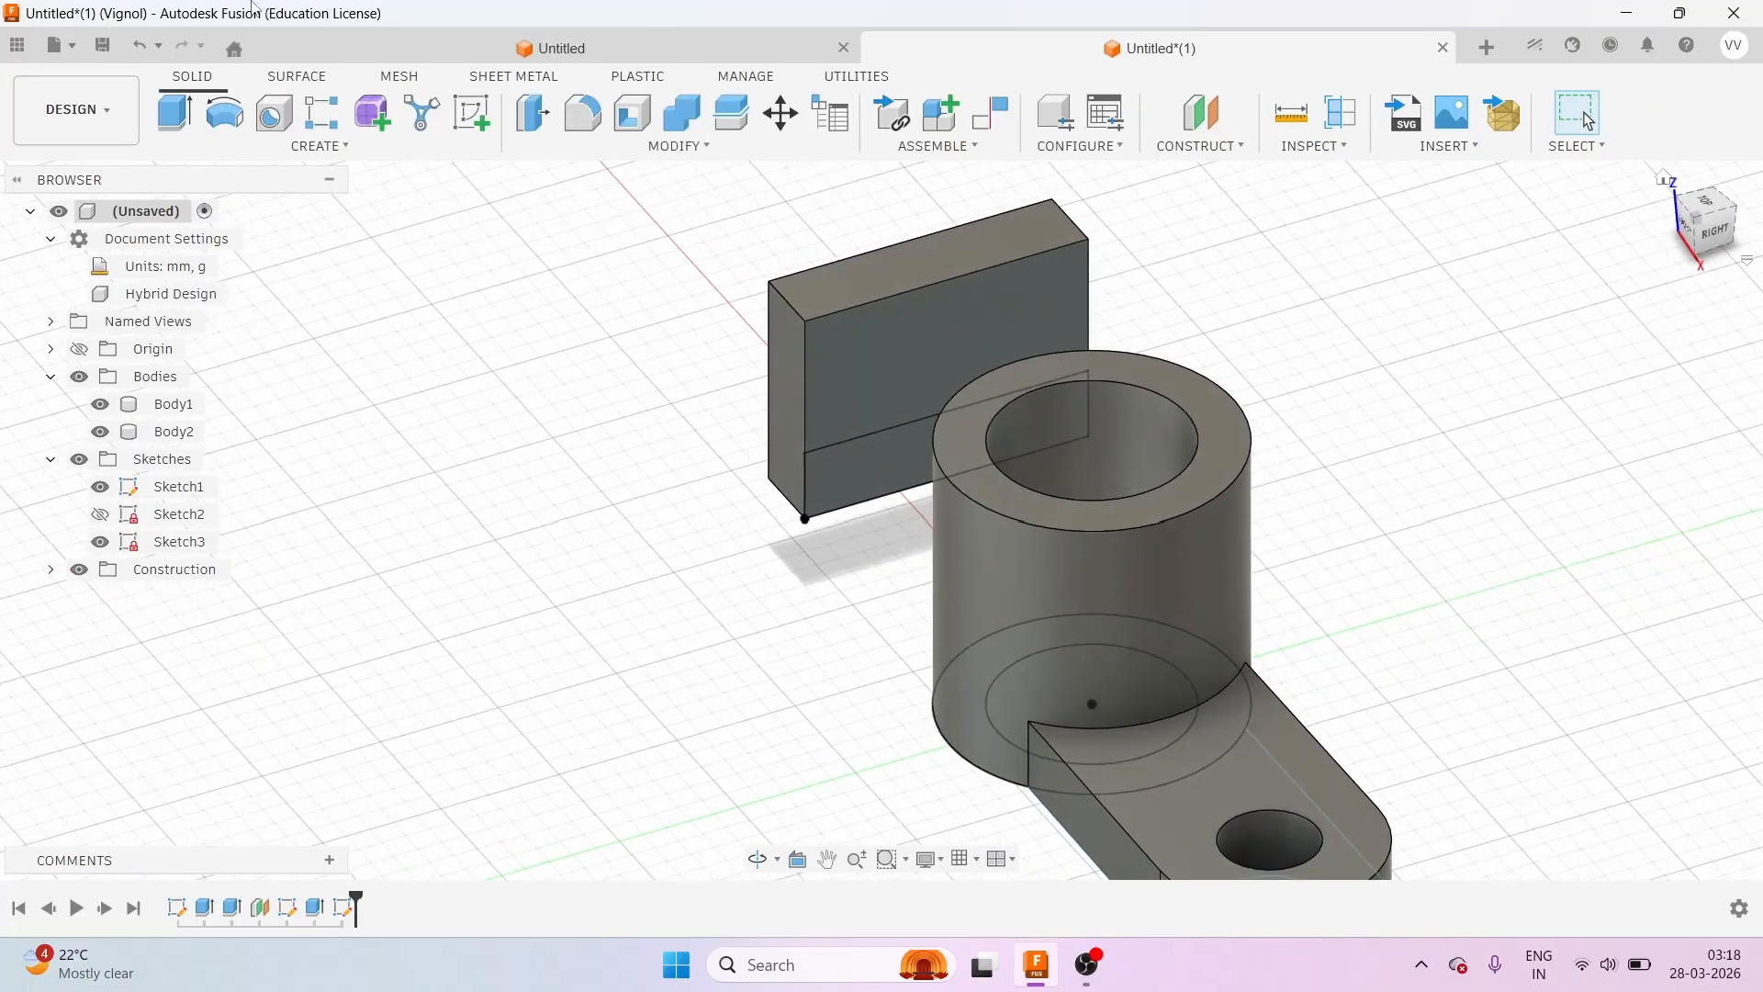
click(178, 116)
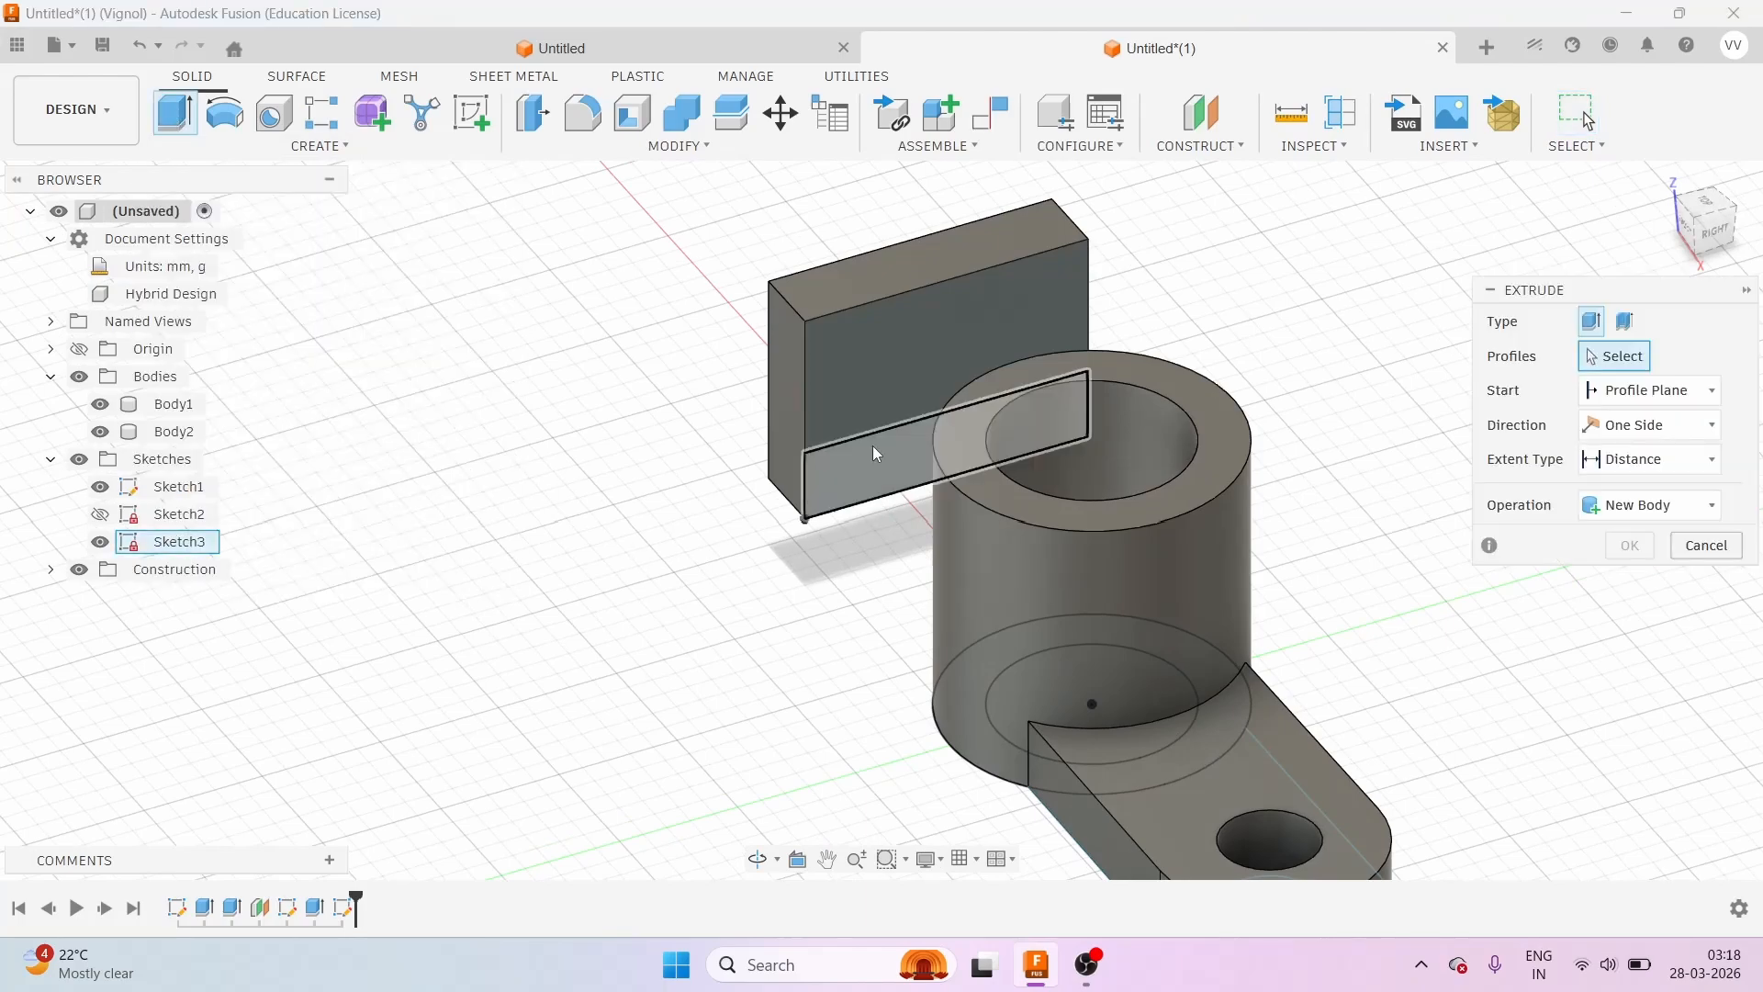
scroll(873, 466, up, 1)
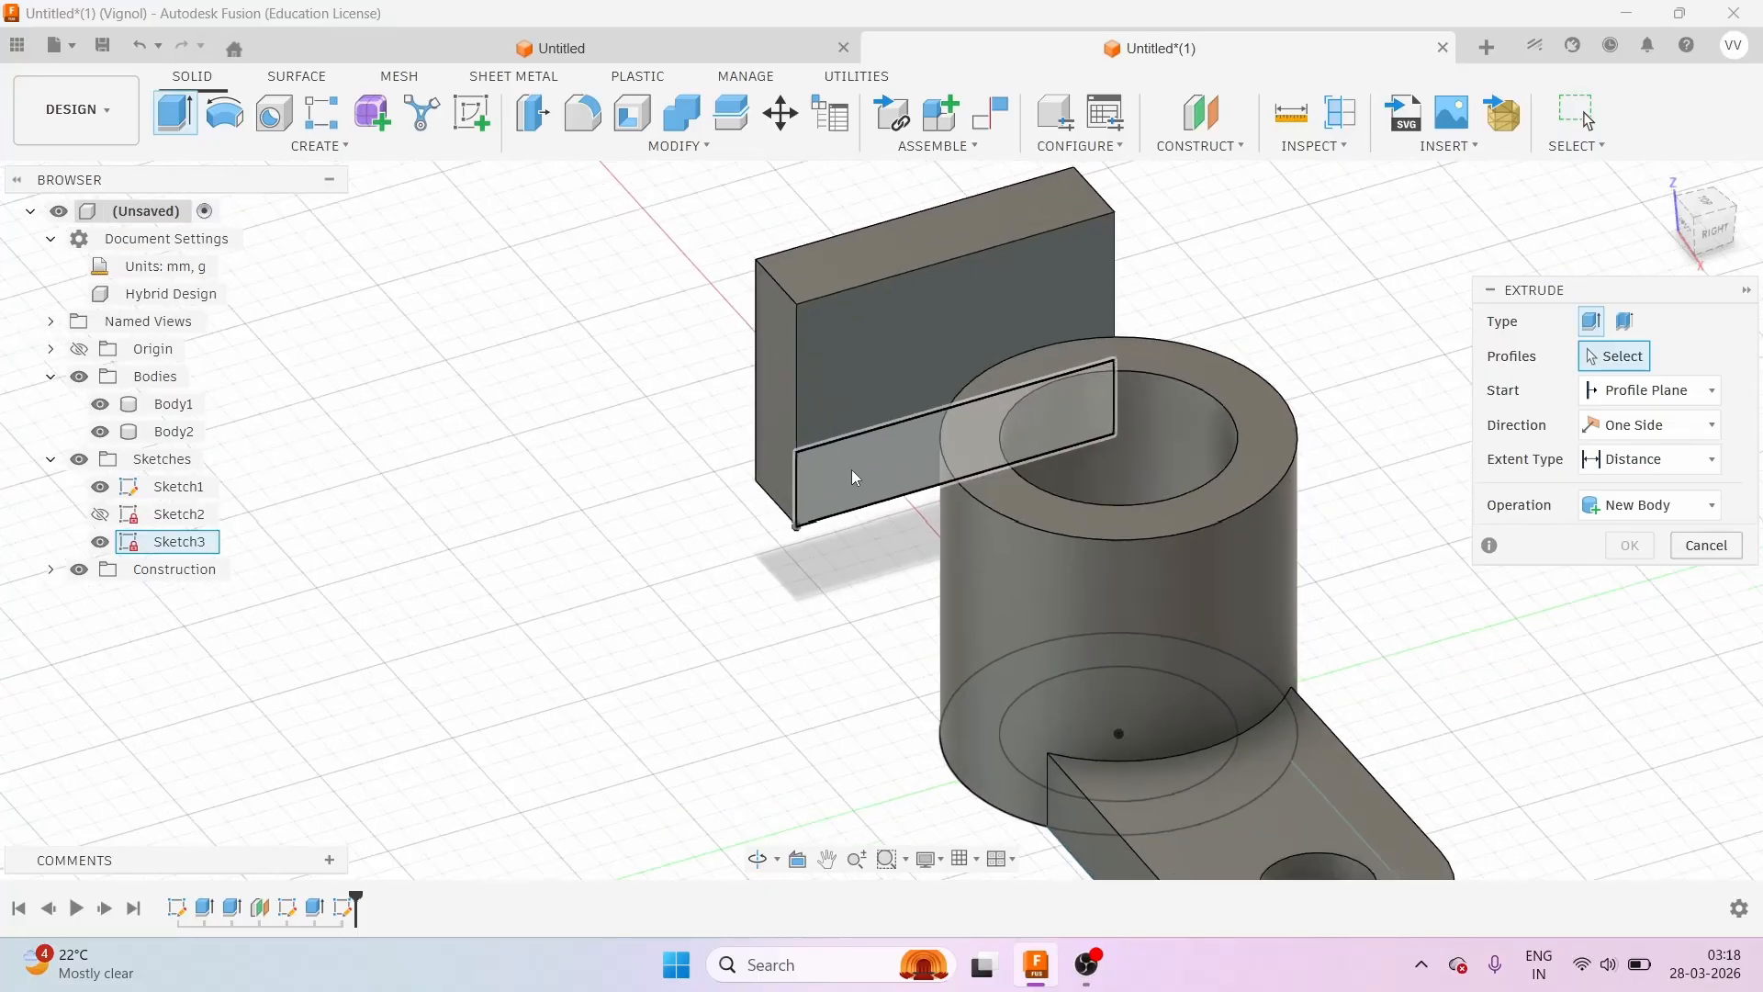
click(852, 475)
scroll(852, 475, down, 3)
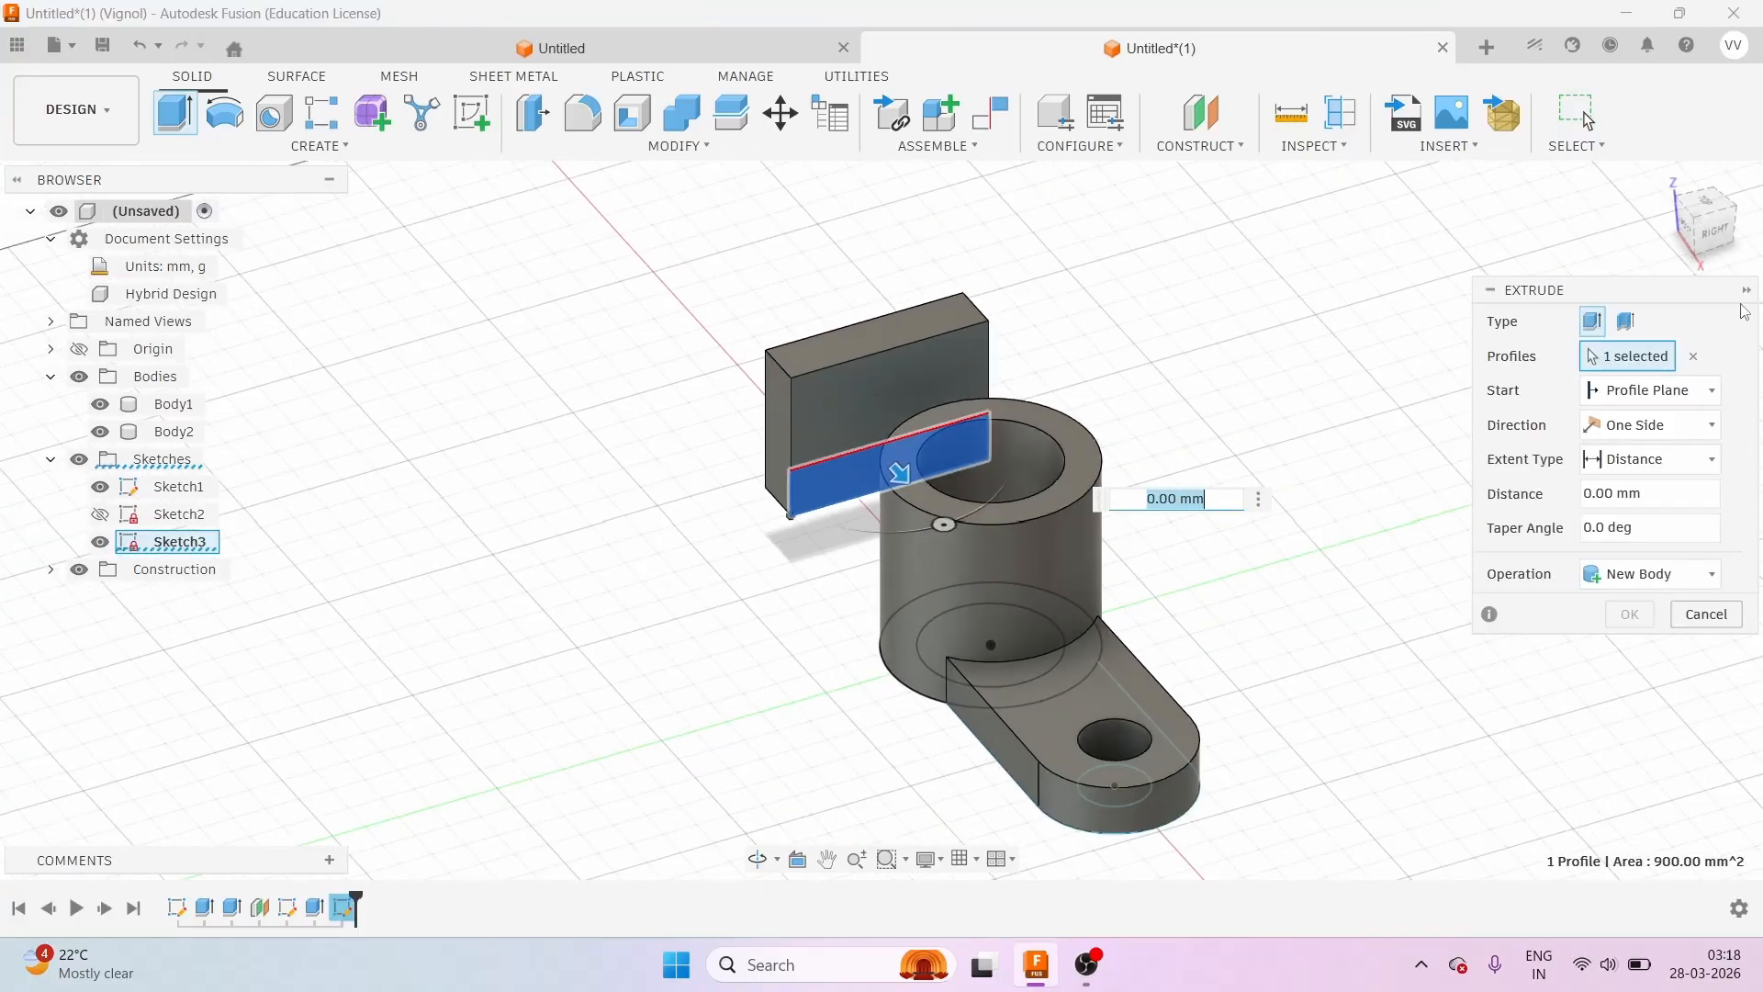
click(1724, 250)
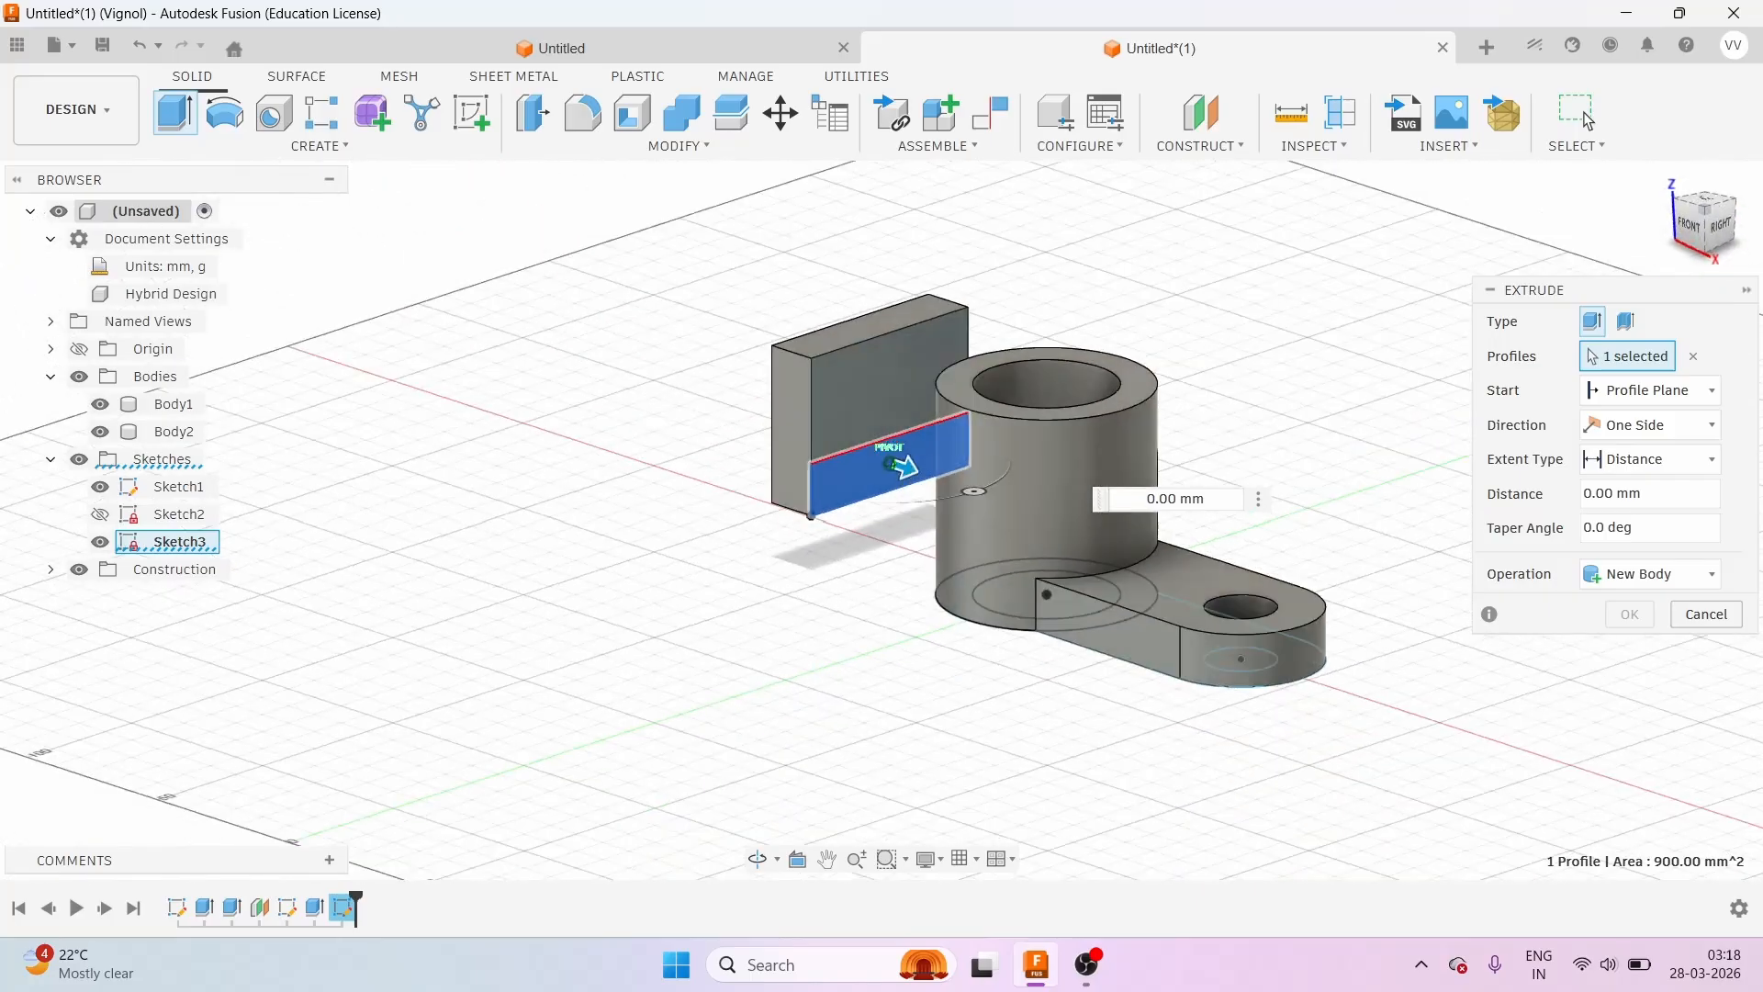
shift+middle_drag(924, 496, 955, 549)
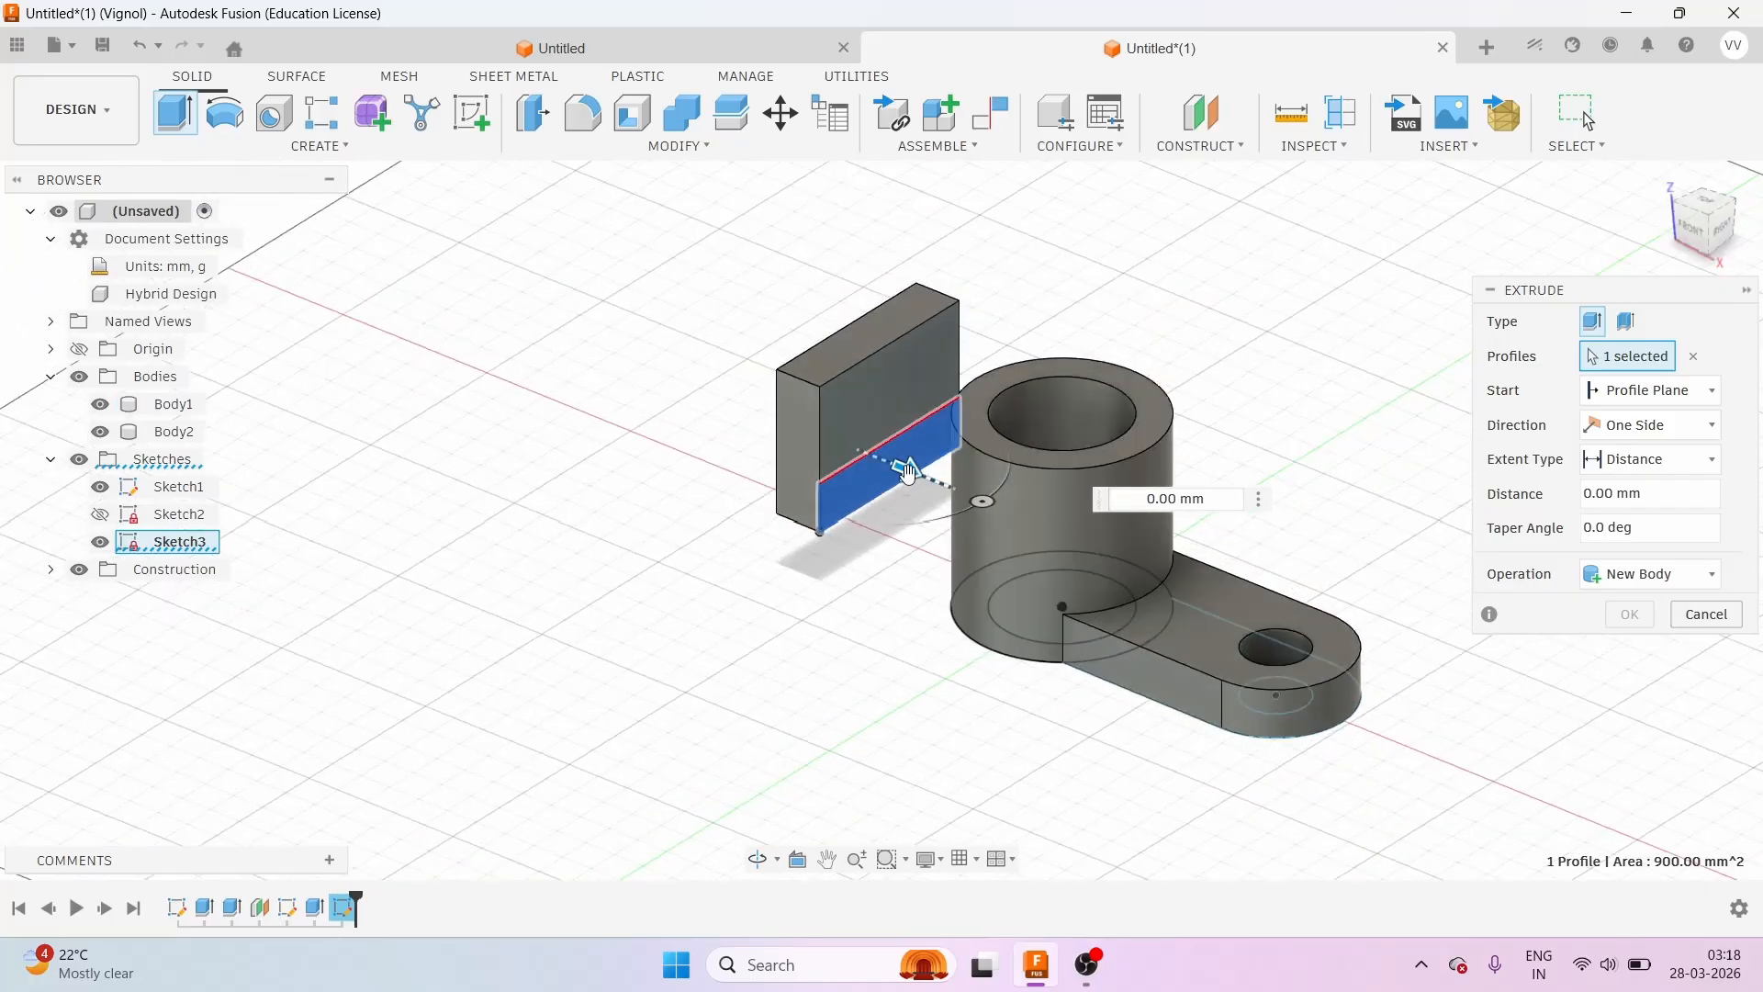
drag(908, 473, 1042, 611)
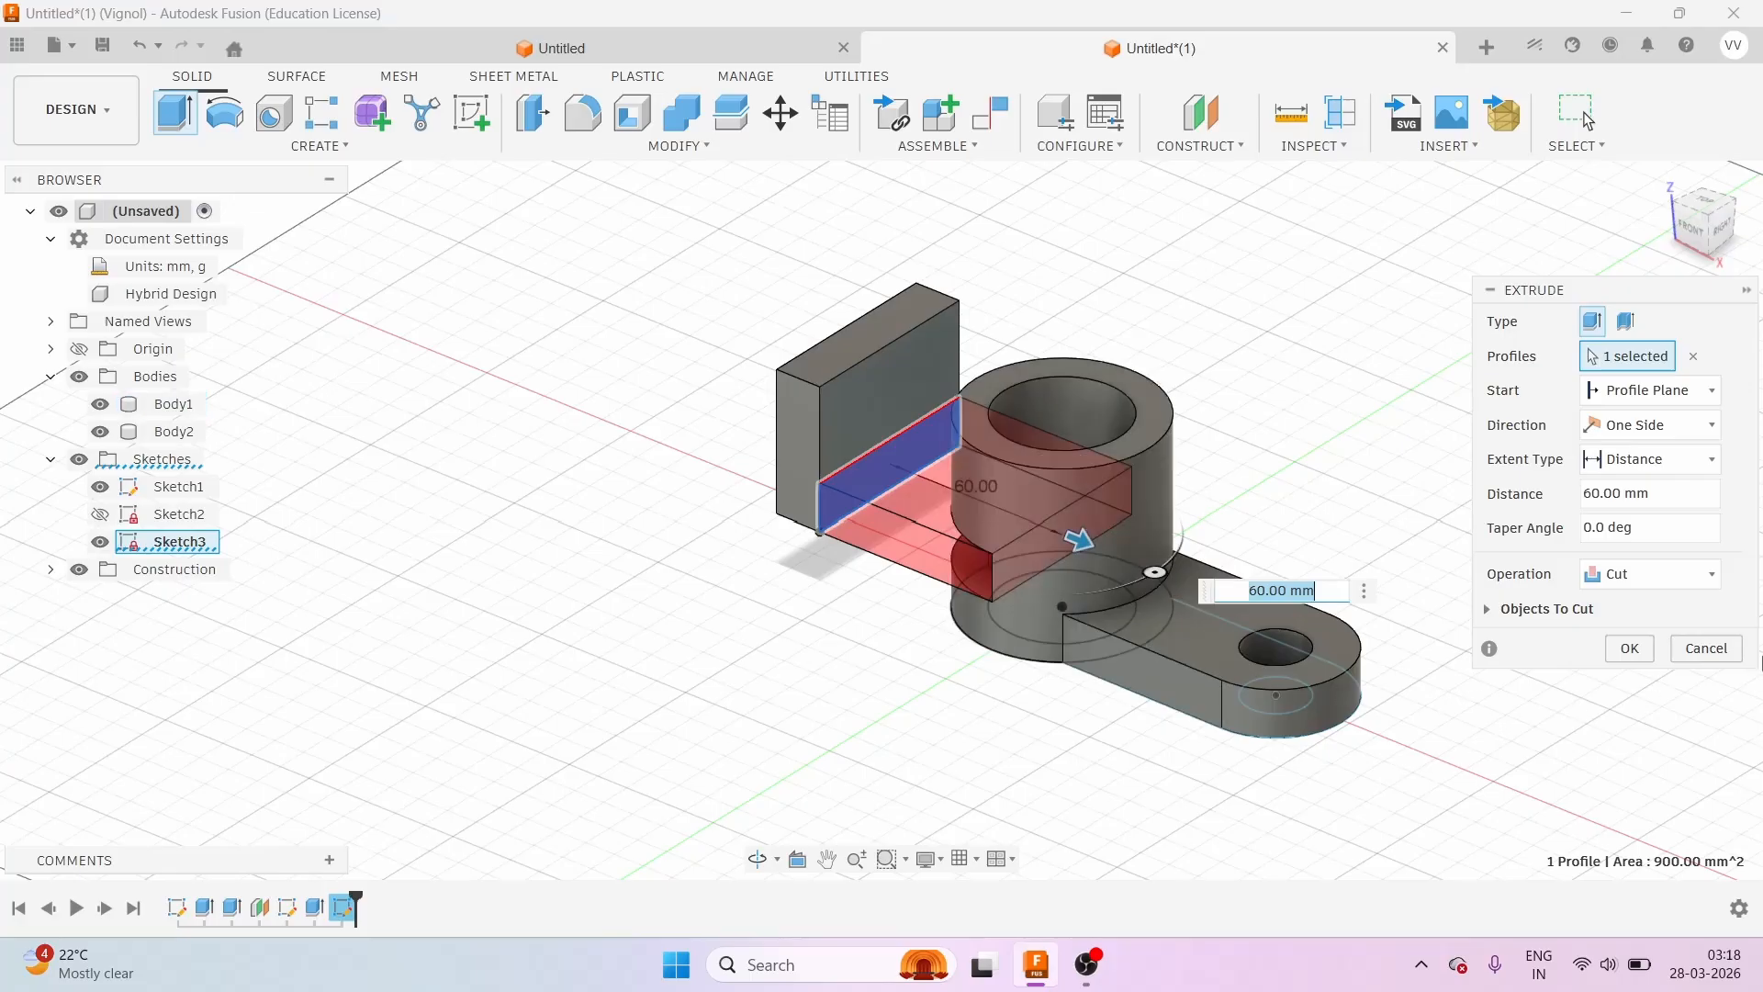
click(1635, 575)
click(1563, 603)
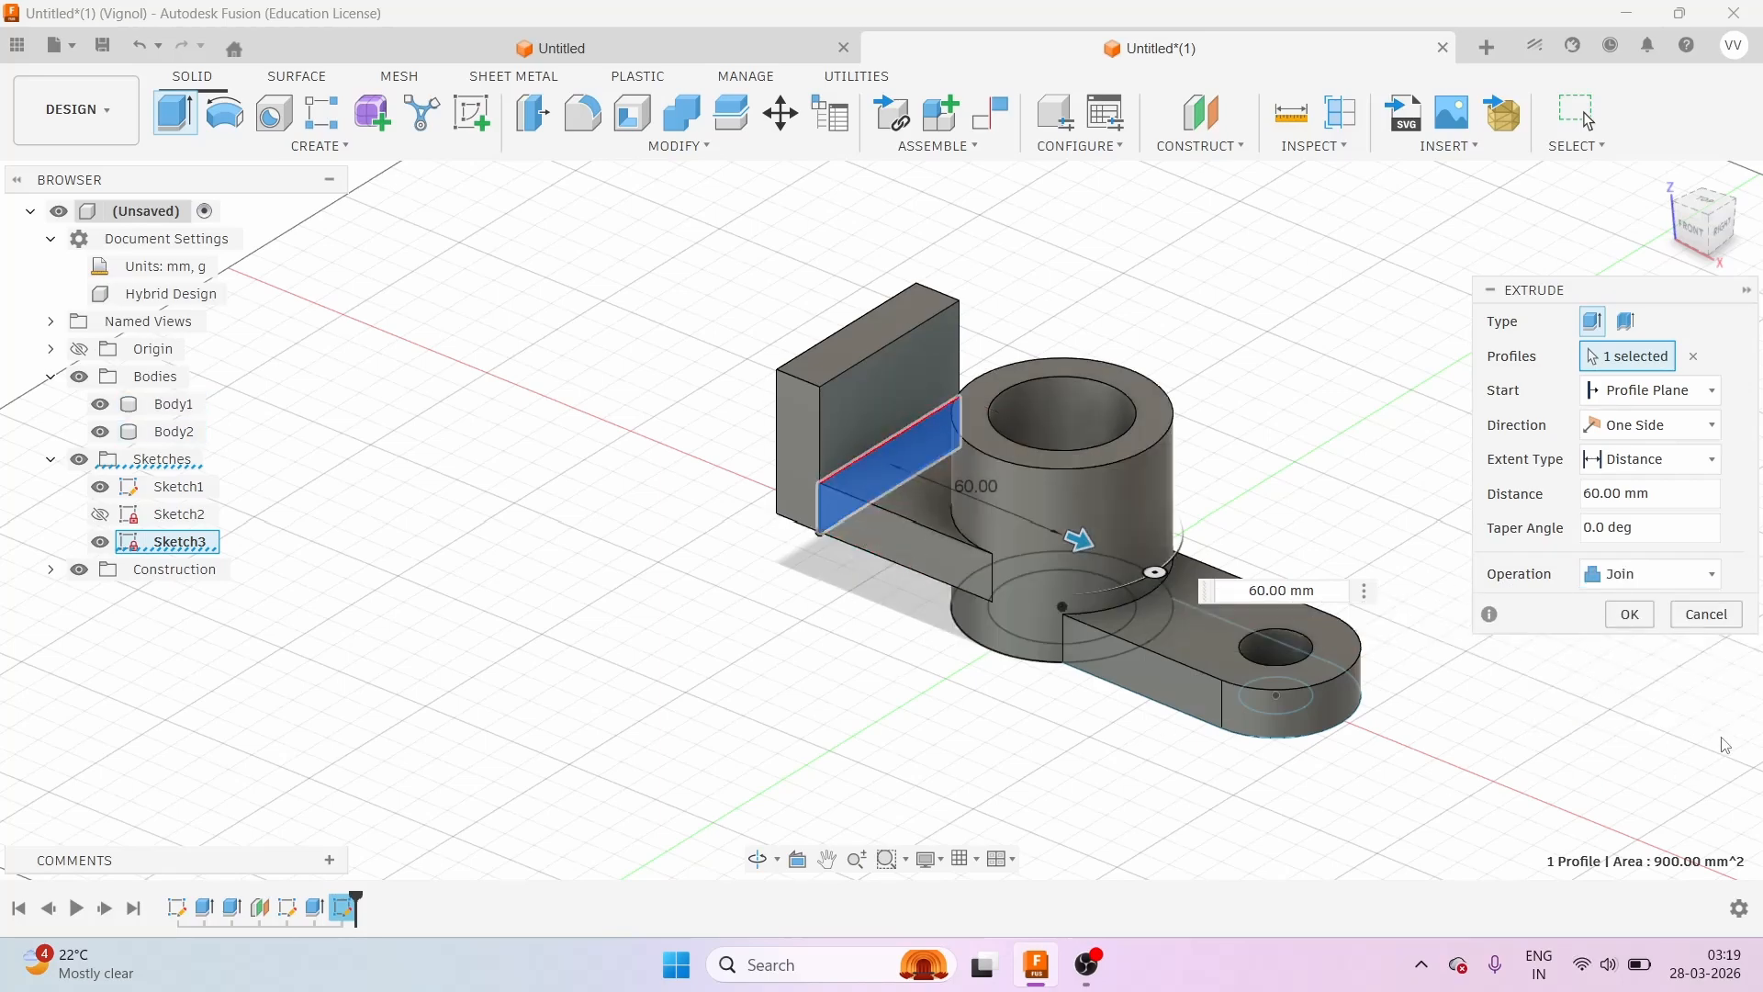
click(1629, 615)
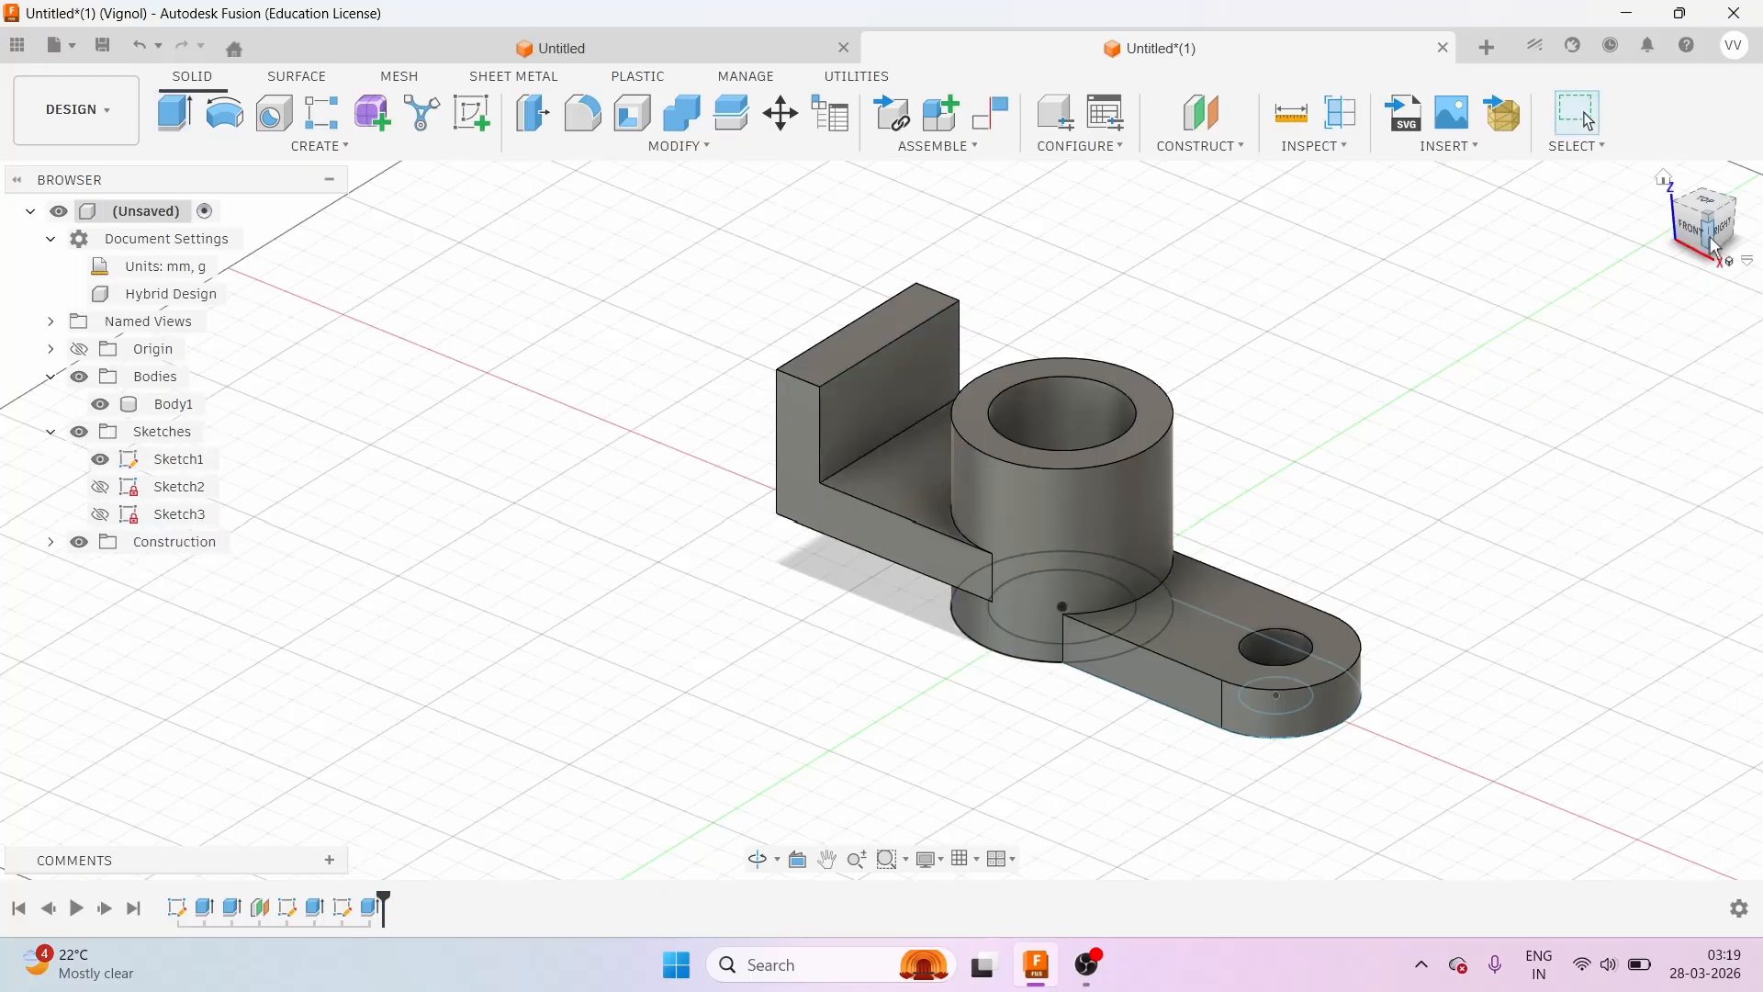
Cut away the web protruding into the cylinder's bore by extruding its half-round top face -45 mm.
drag(1717, 248, 1673, 258)
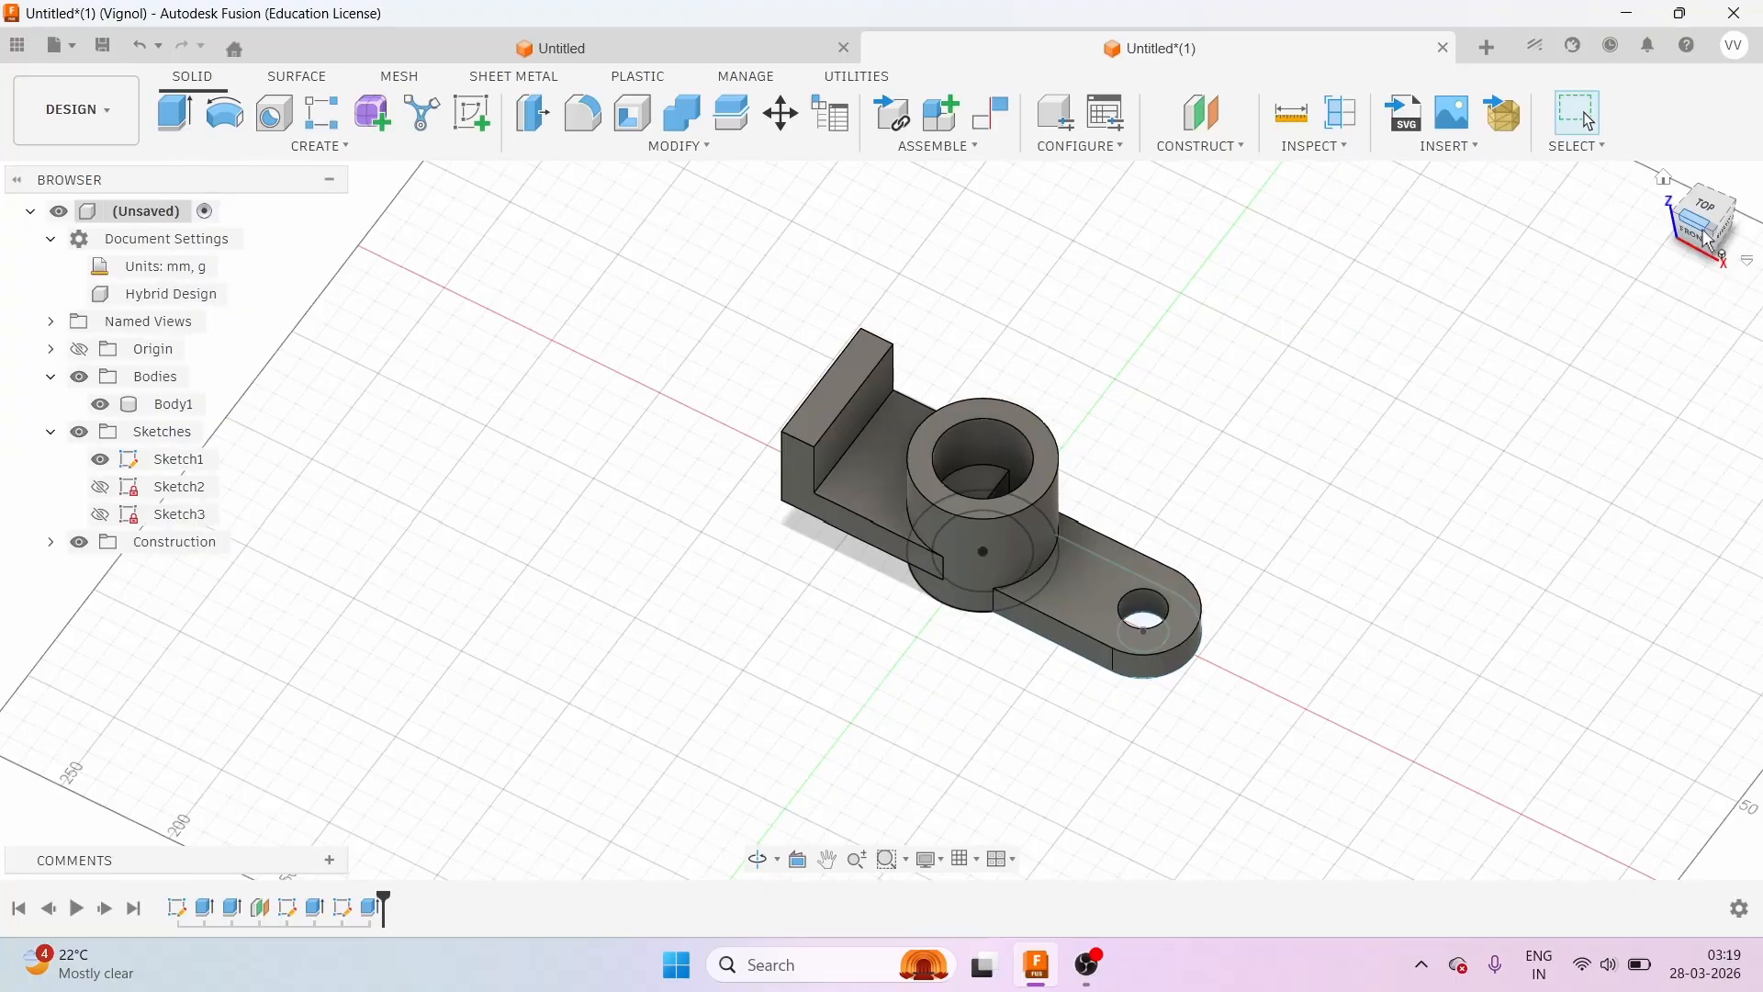
click(1711, 245)
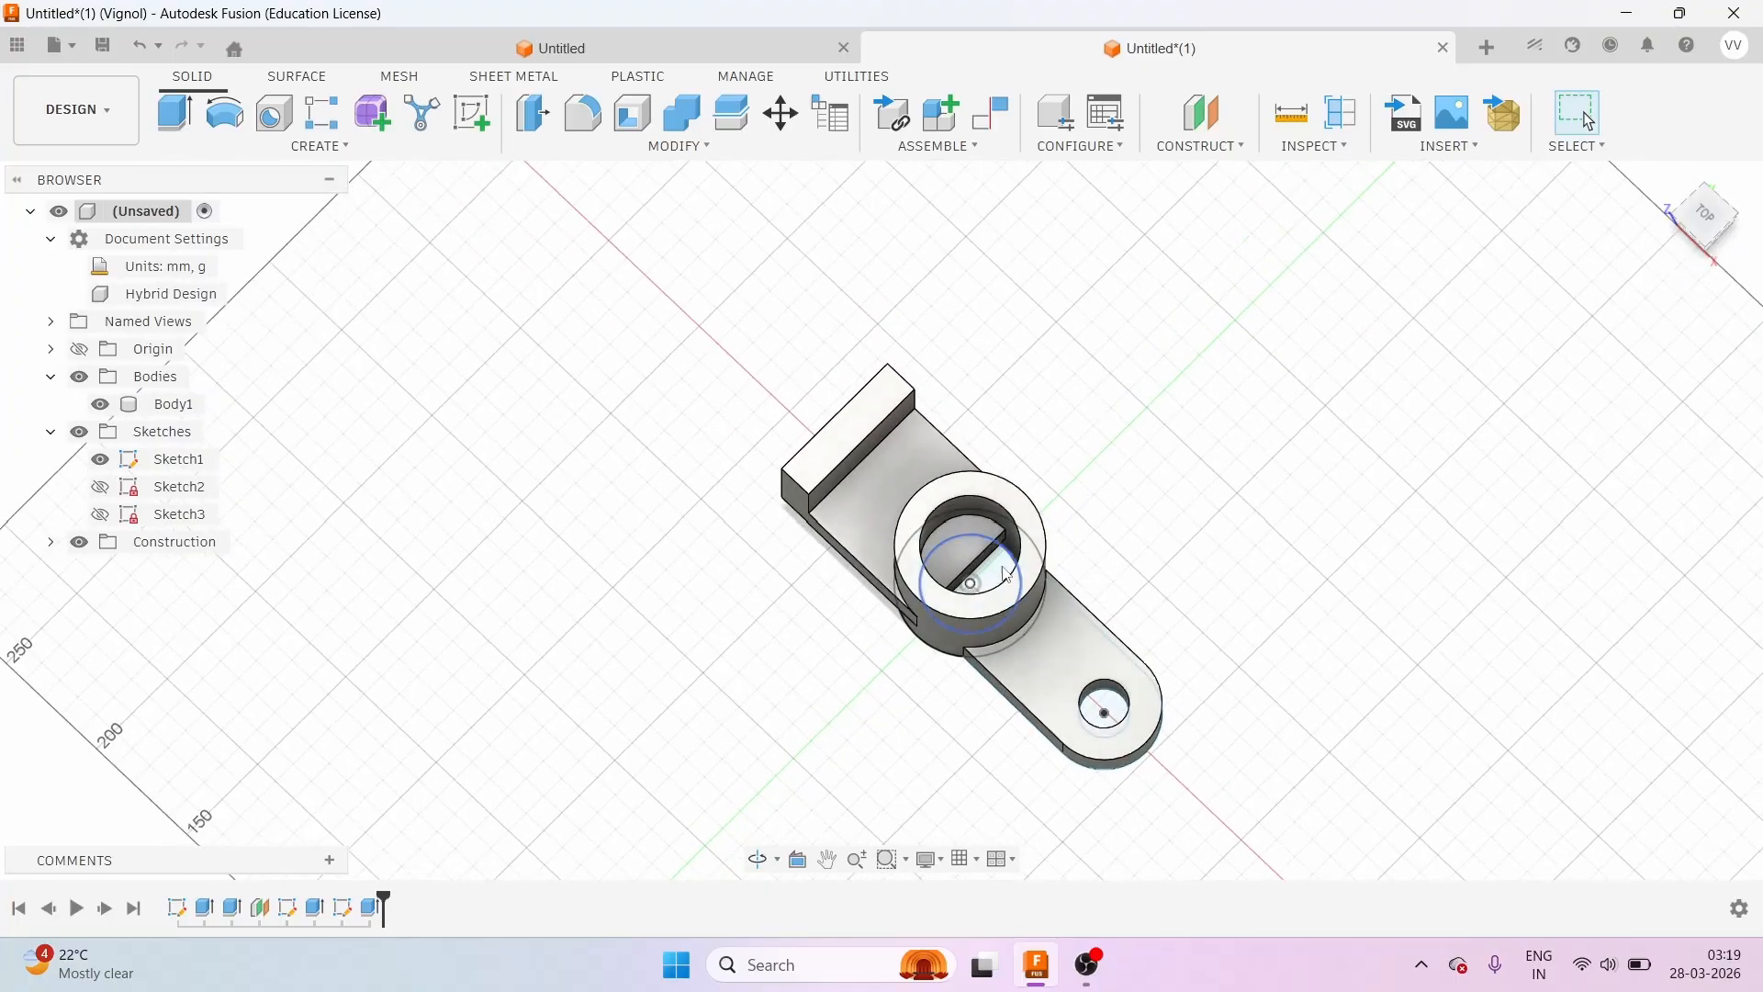
scroll(1007, 577, up, 3)
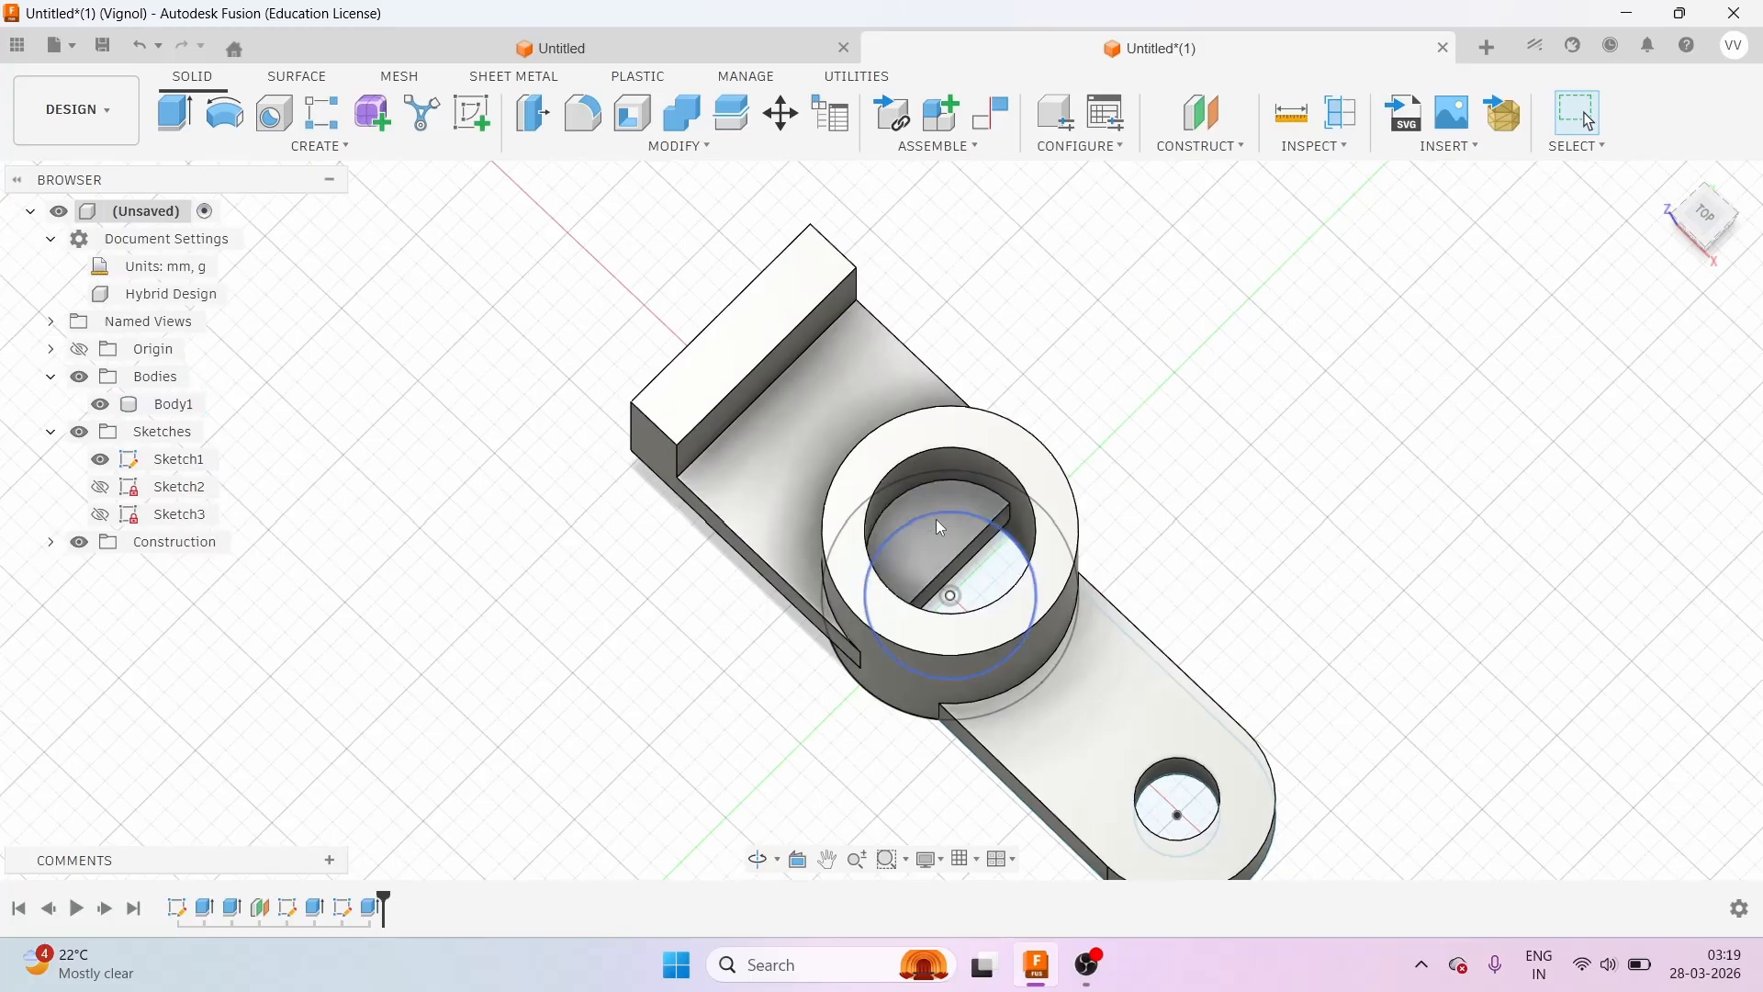
click(175, 115)
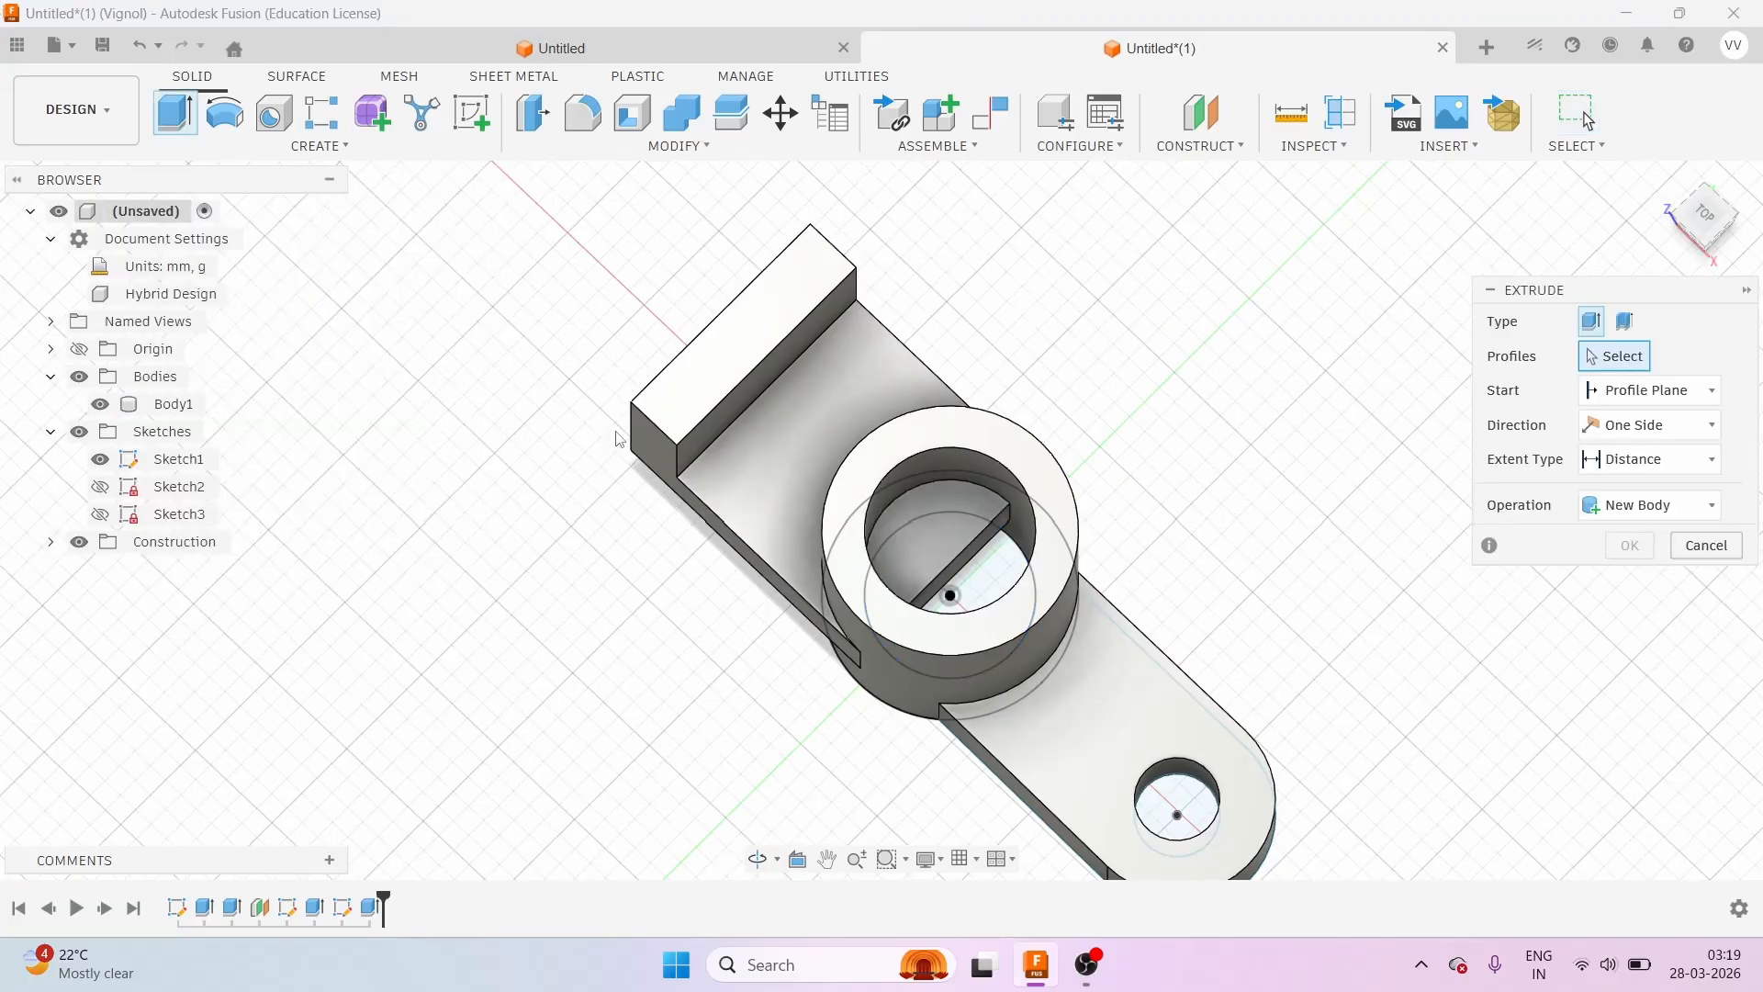
click(932, 545)
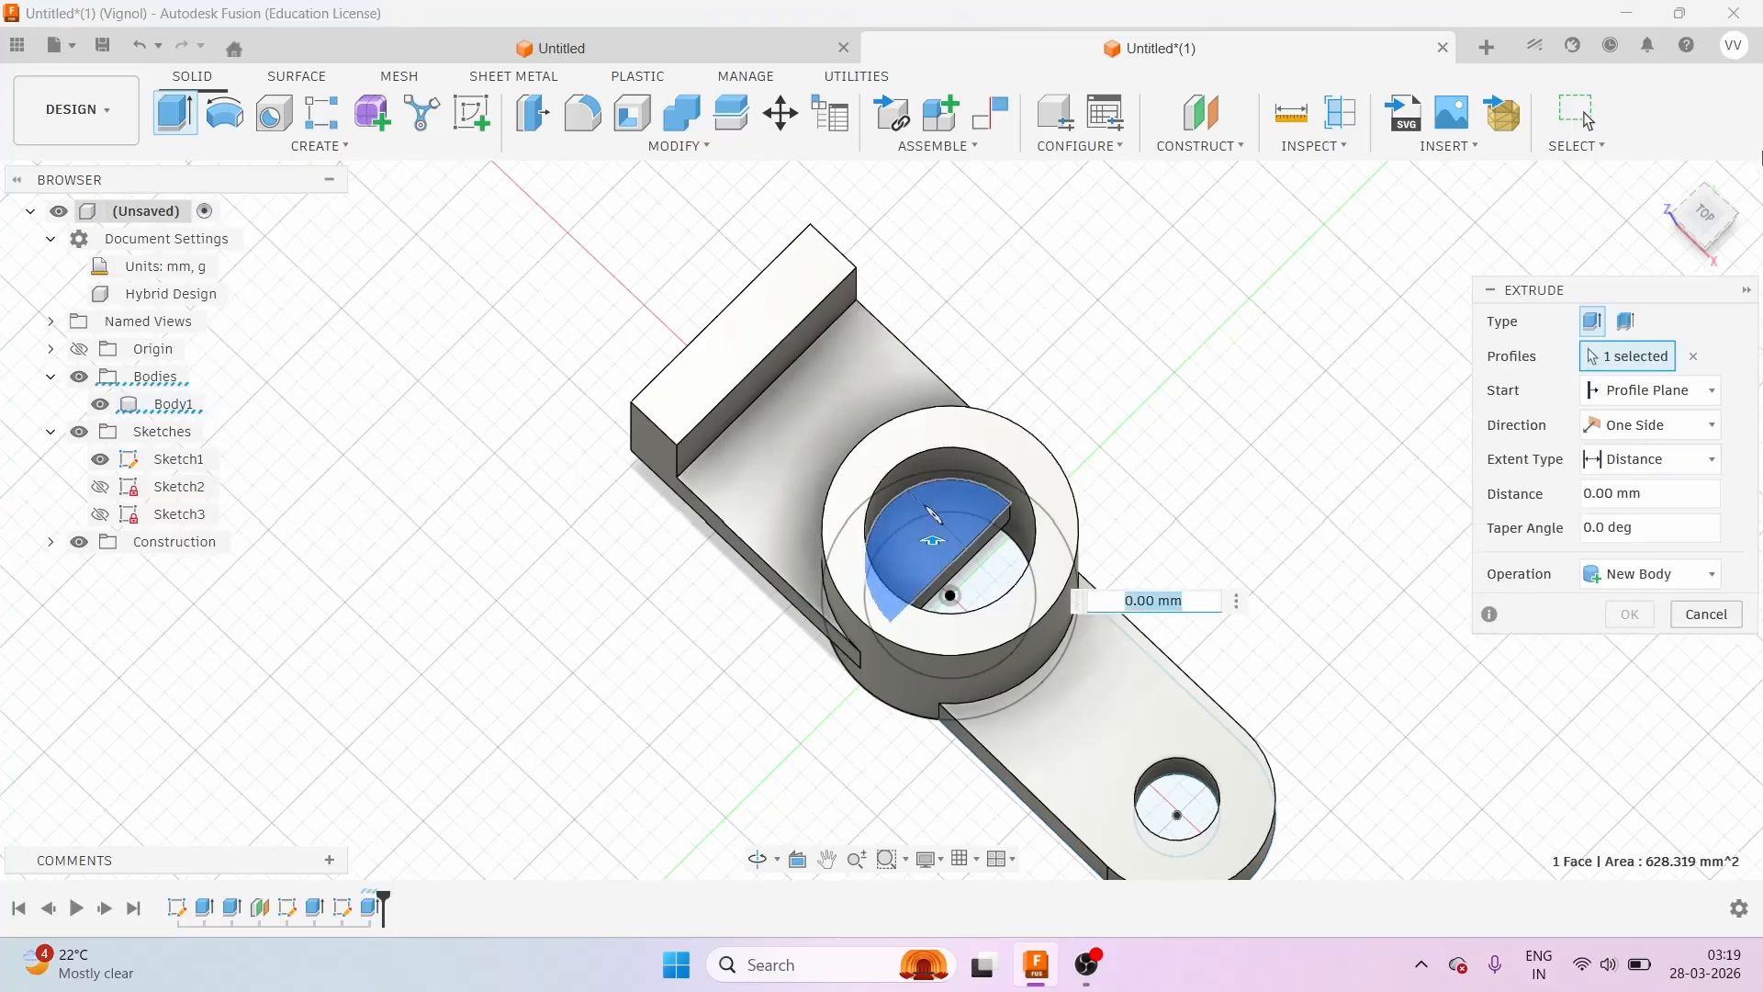
click(1714, 243)
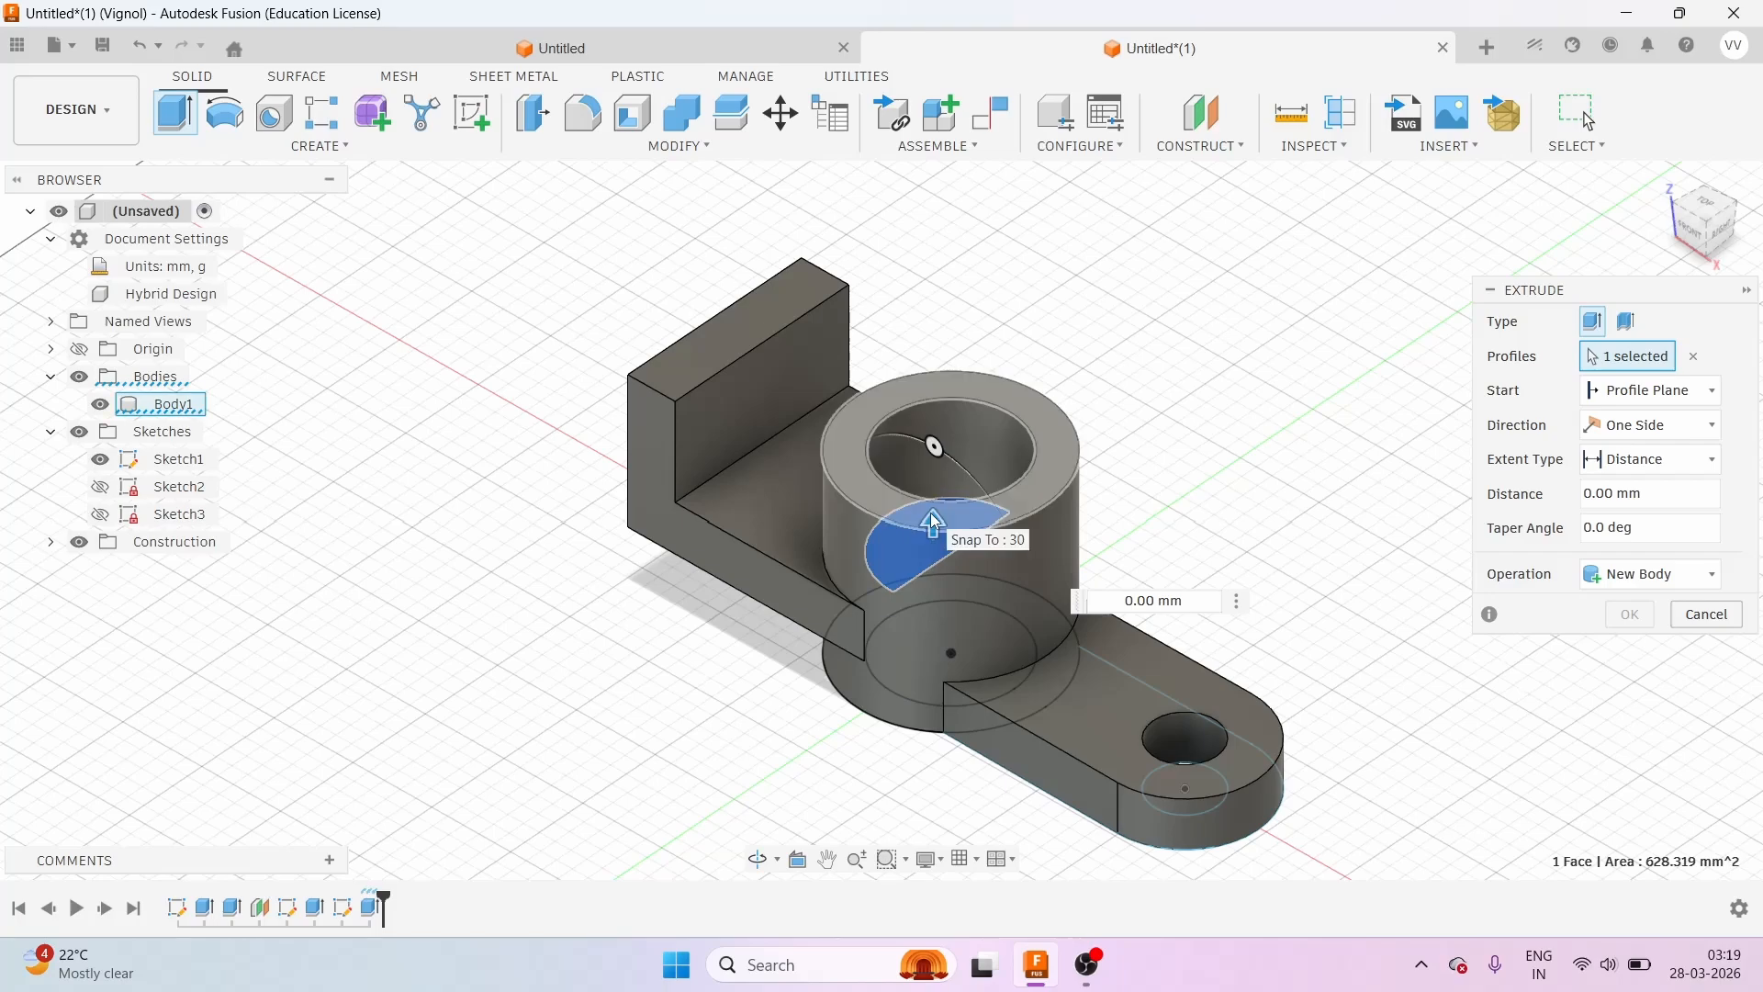
drag(935, 538, 932, 725)
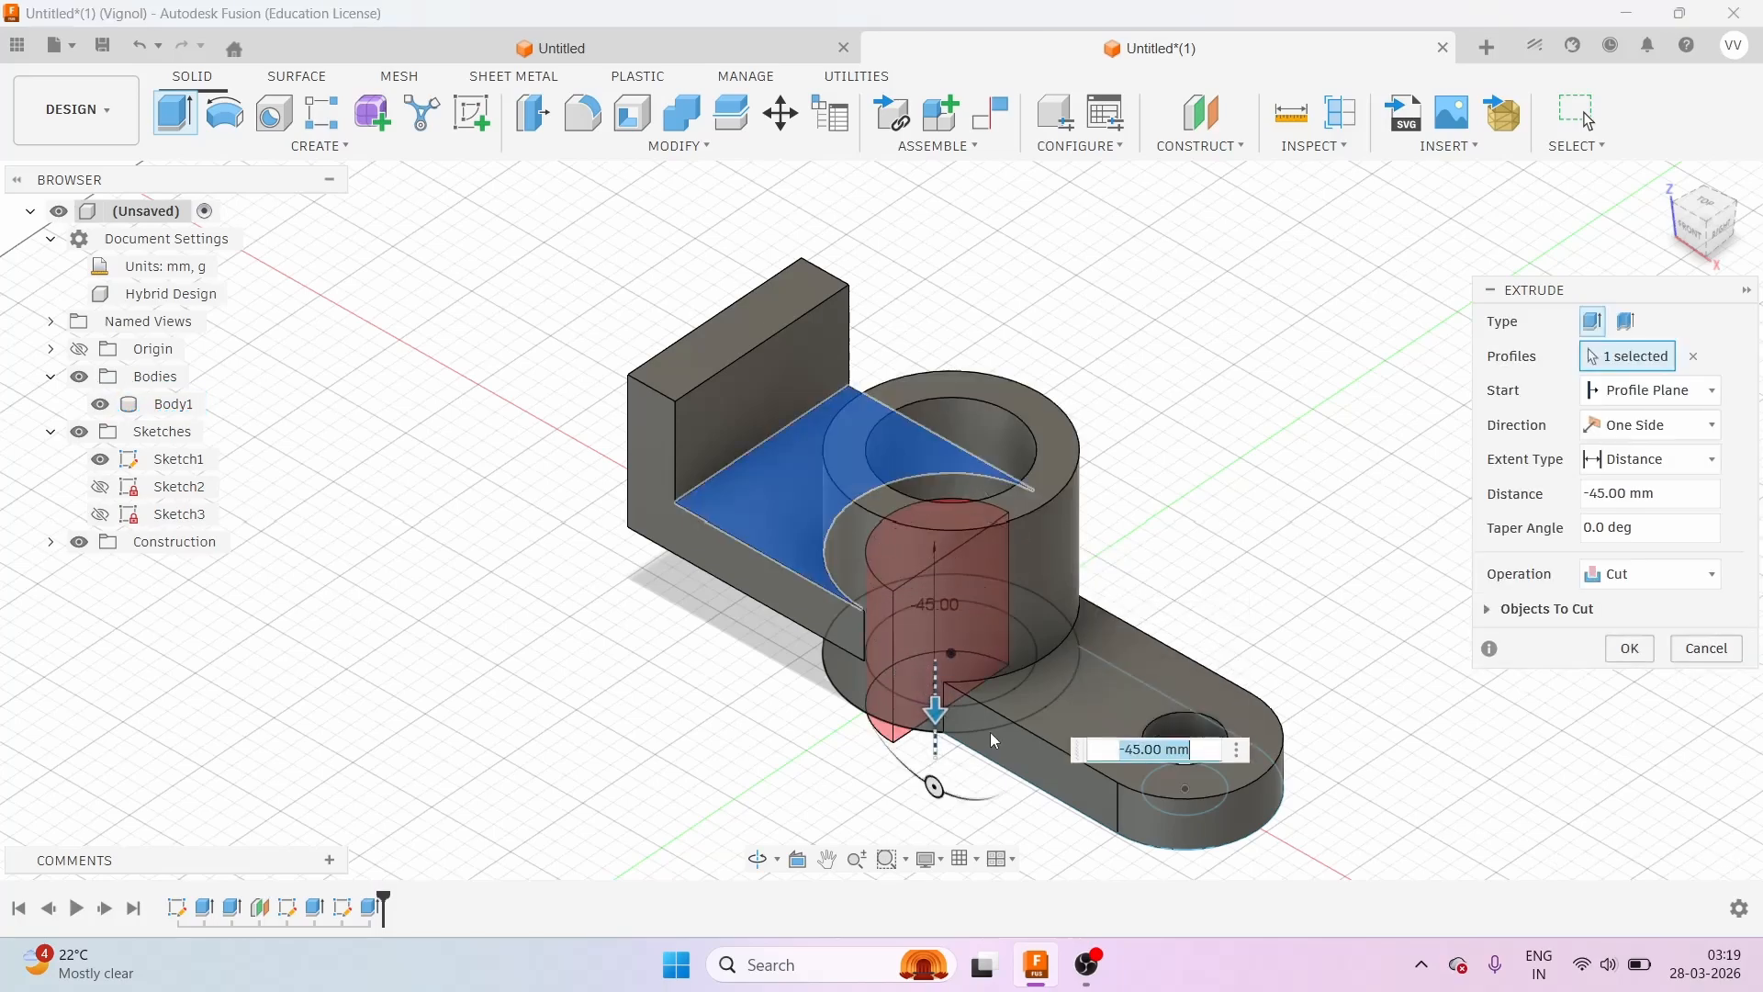
click(1632, 656)
Create a construction plane offset -25 mm from the L-shaped side face of the bracket.
scroll(983, 655, down, 2)
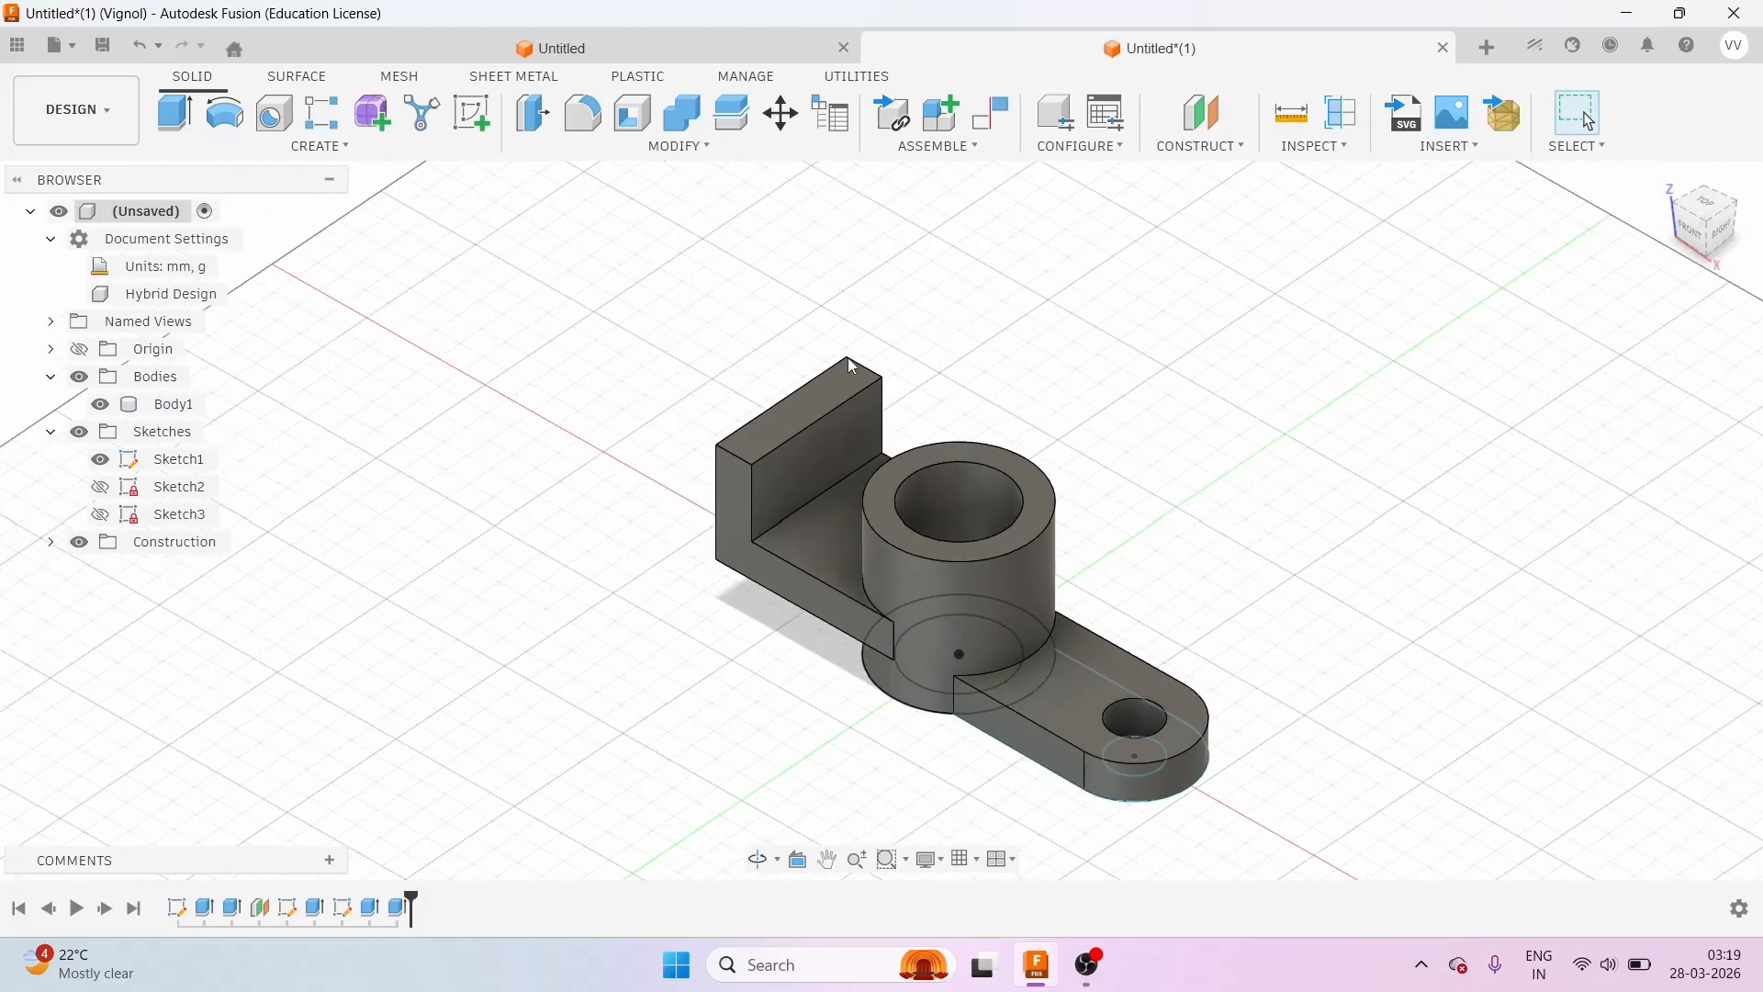
mouse_move(1707, 236)
mouse_down()
mouse_move(1754, 194)
mouse_move(1762, 235)
mouse_move(1759, 196)
mouse_up()
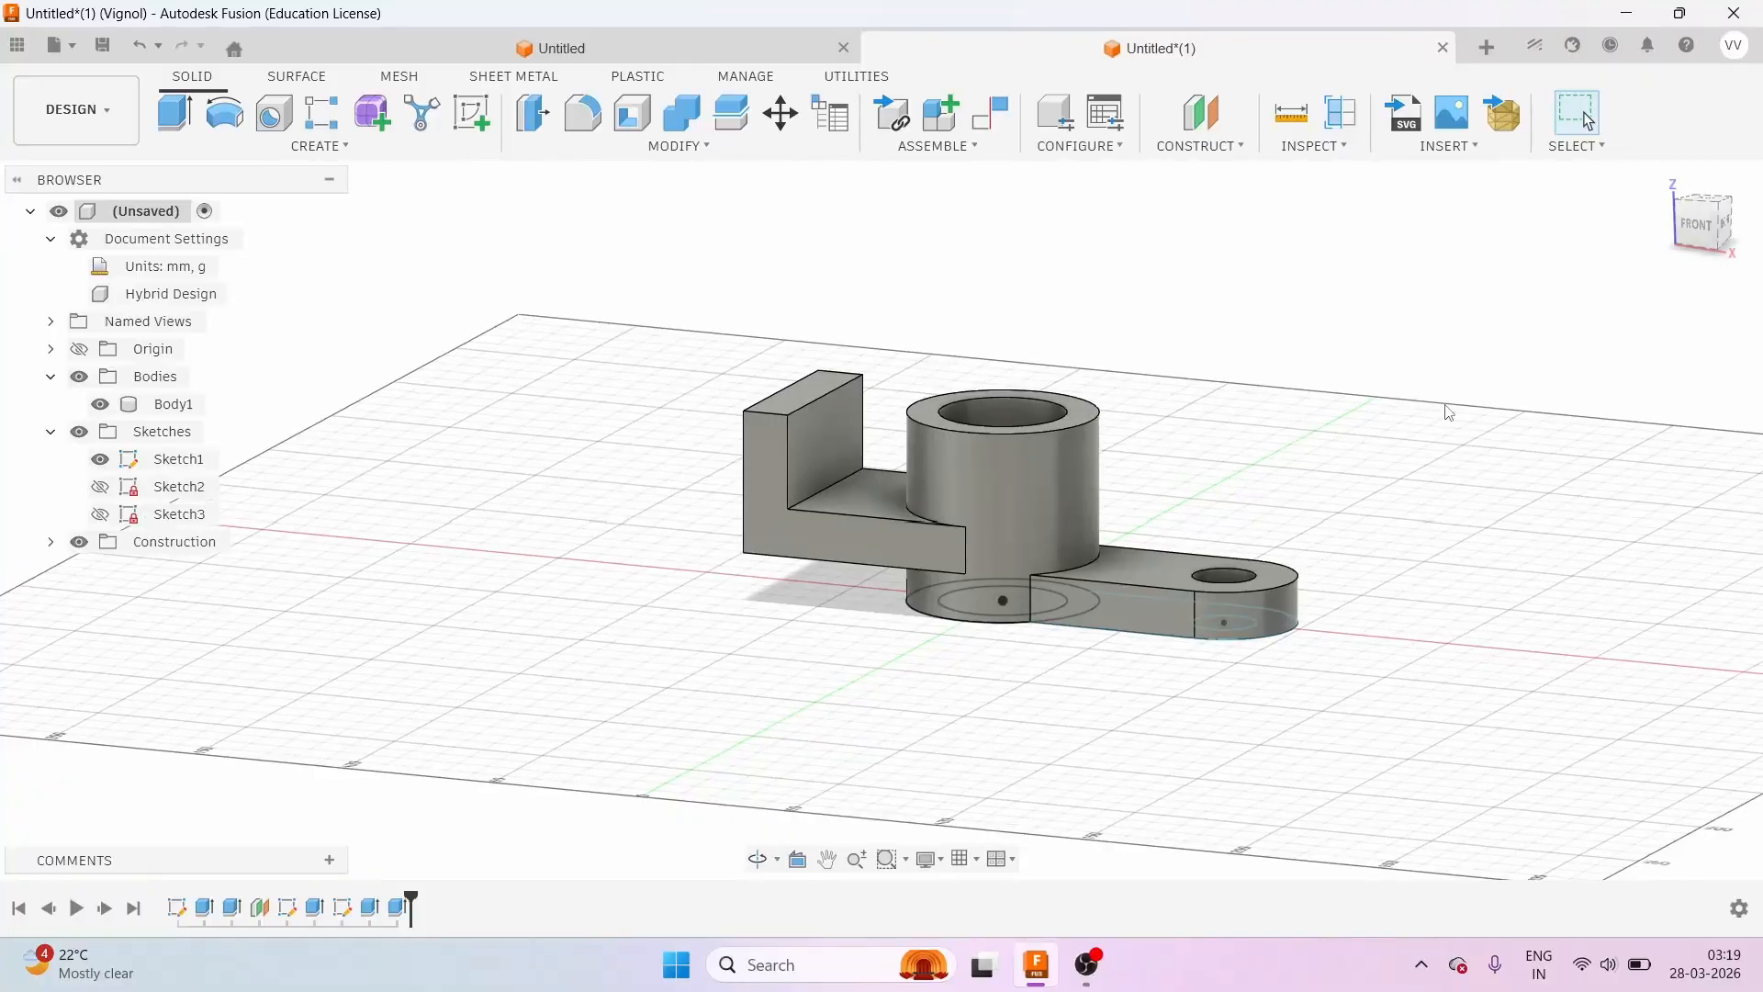
click(1708, 225)
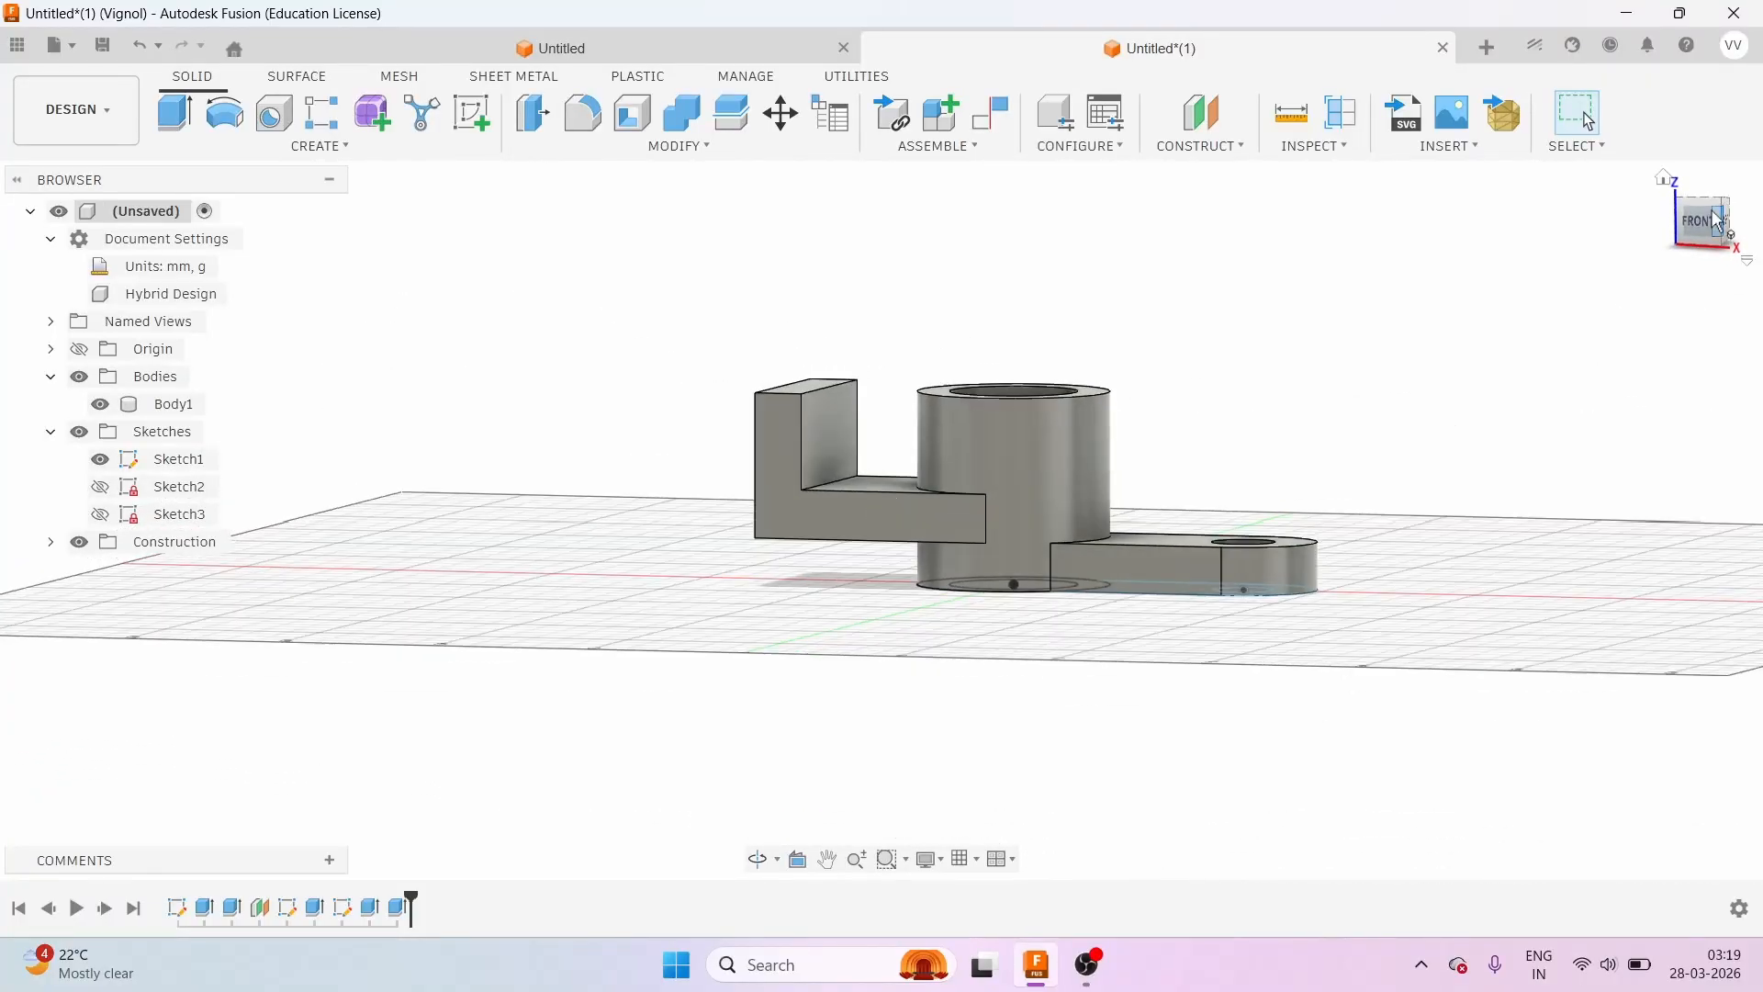
drag(1705, 227, 1721, 213)
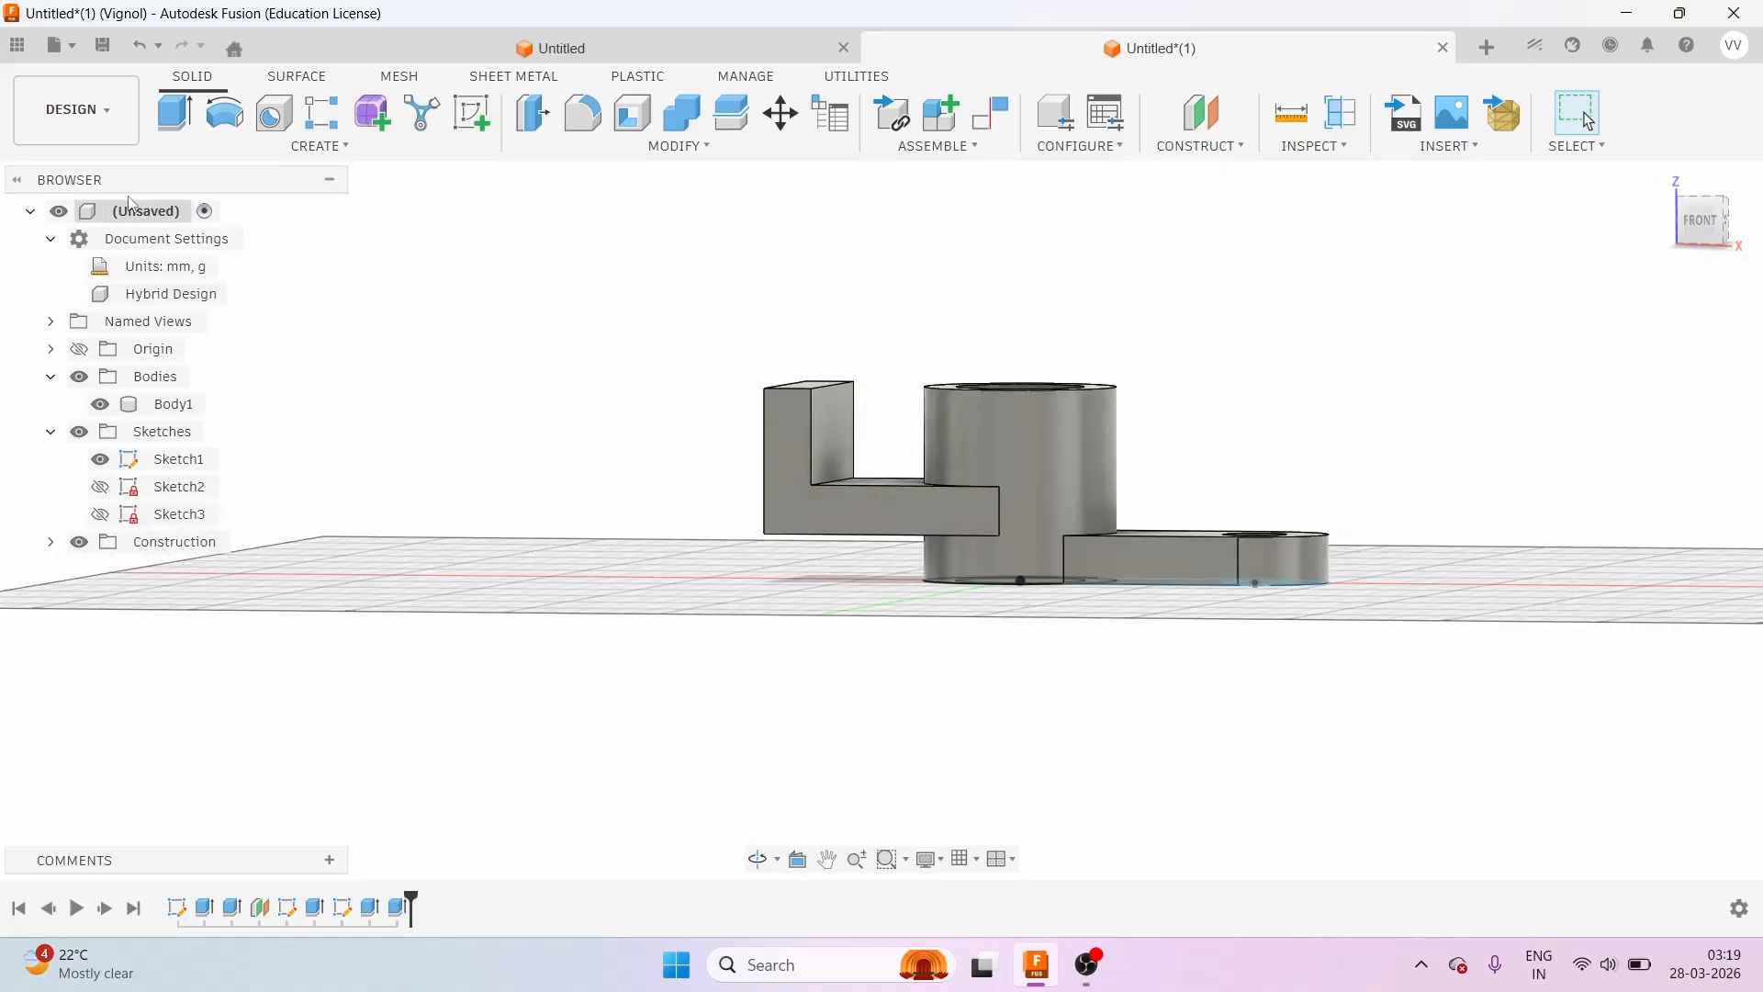
click(1241, 150)
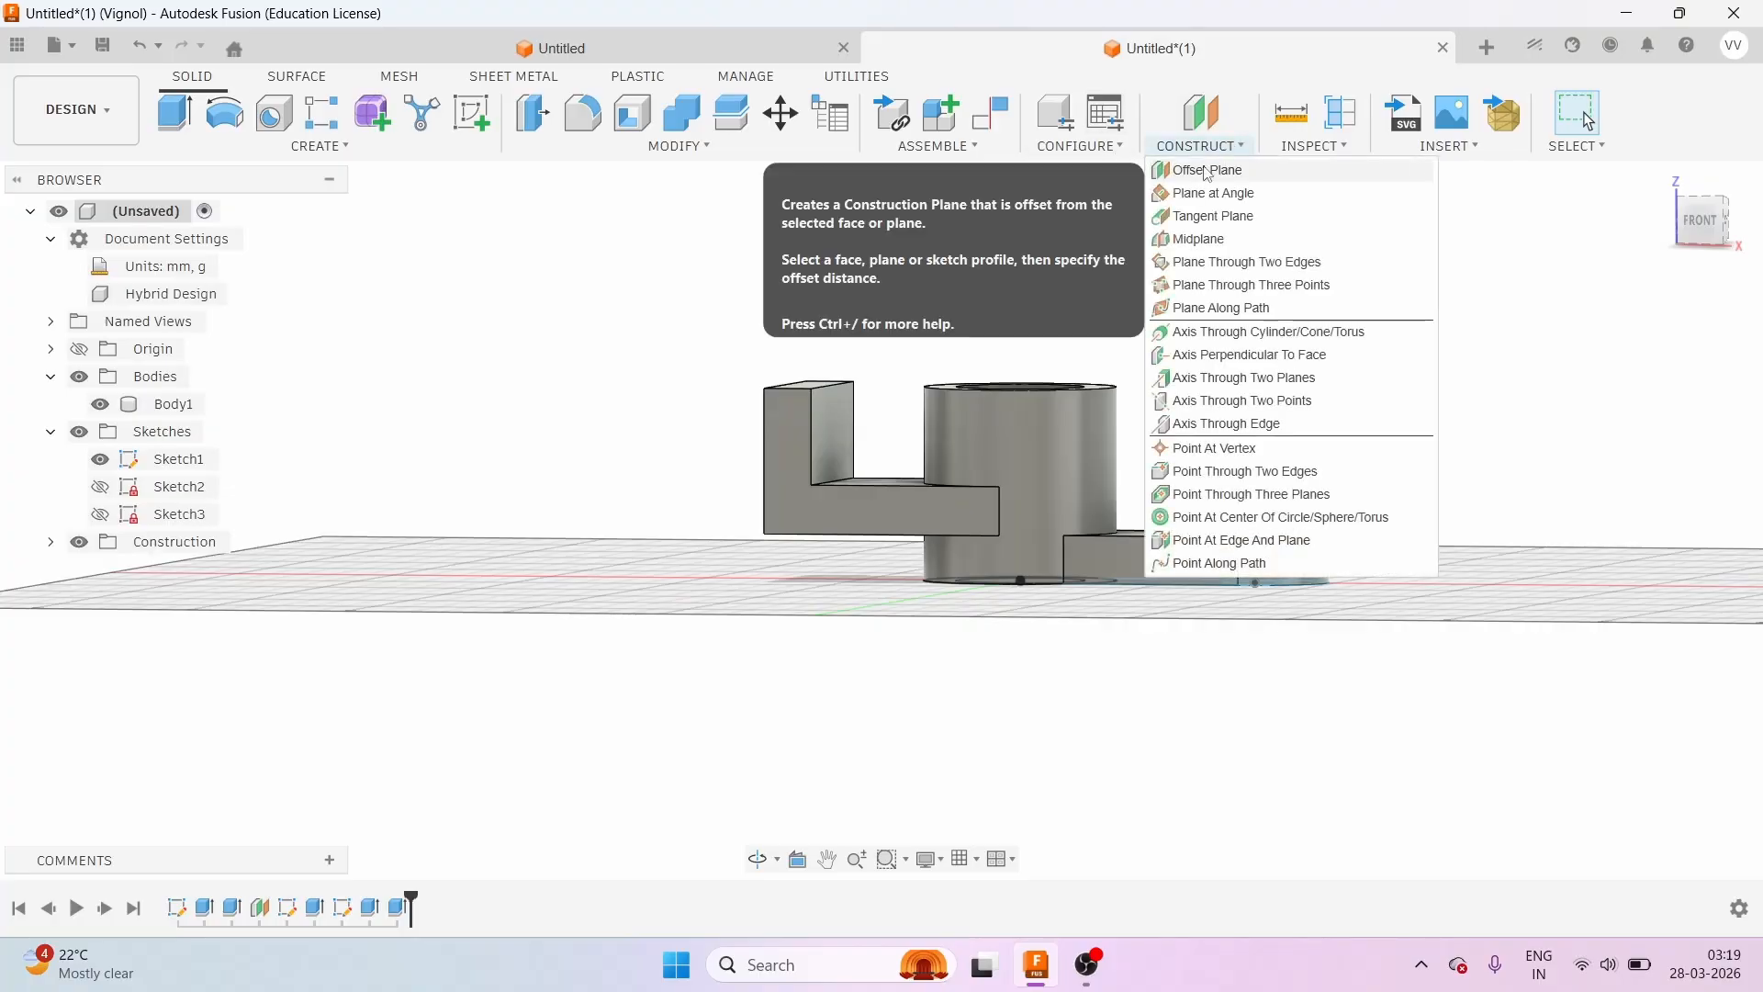
click(1210, 171)
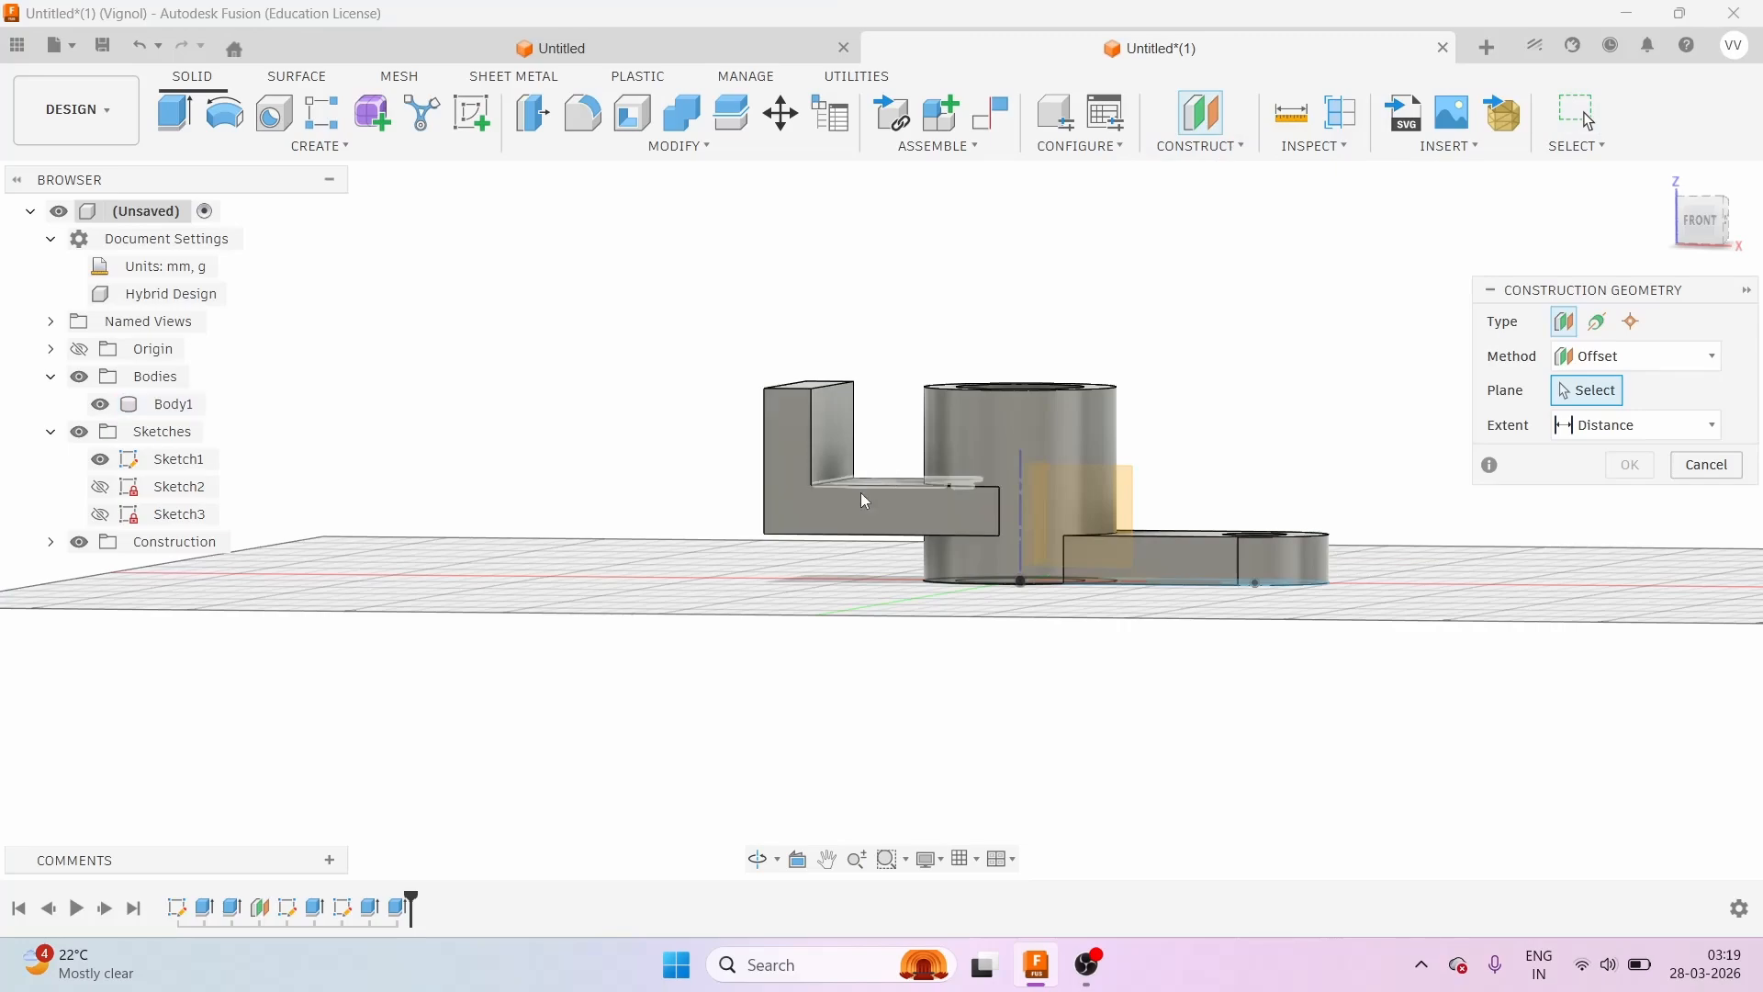
click(801, 494)
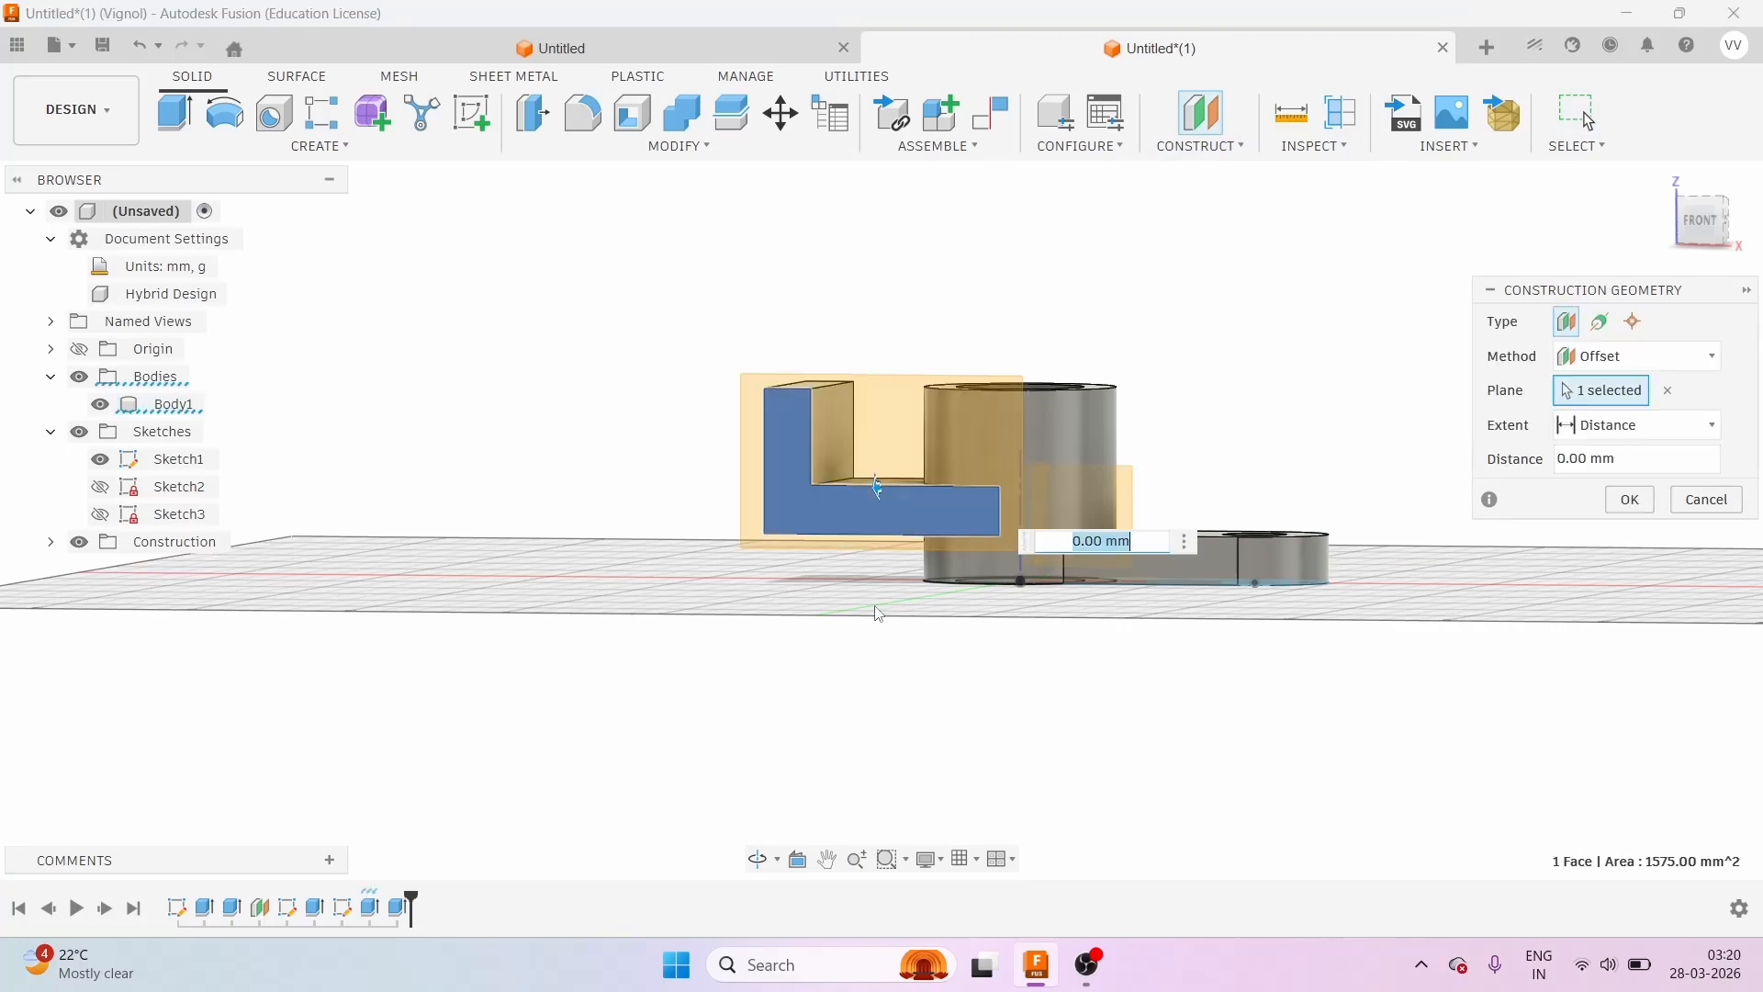
drag(1708, 226, 1666, 247)
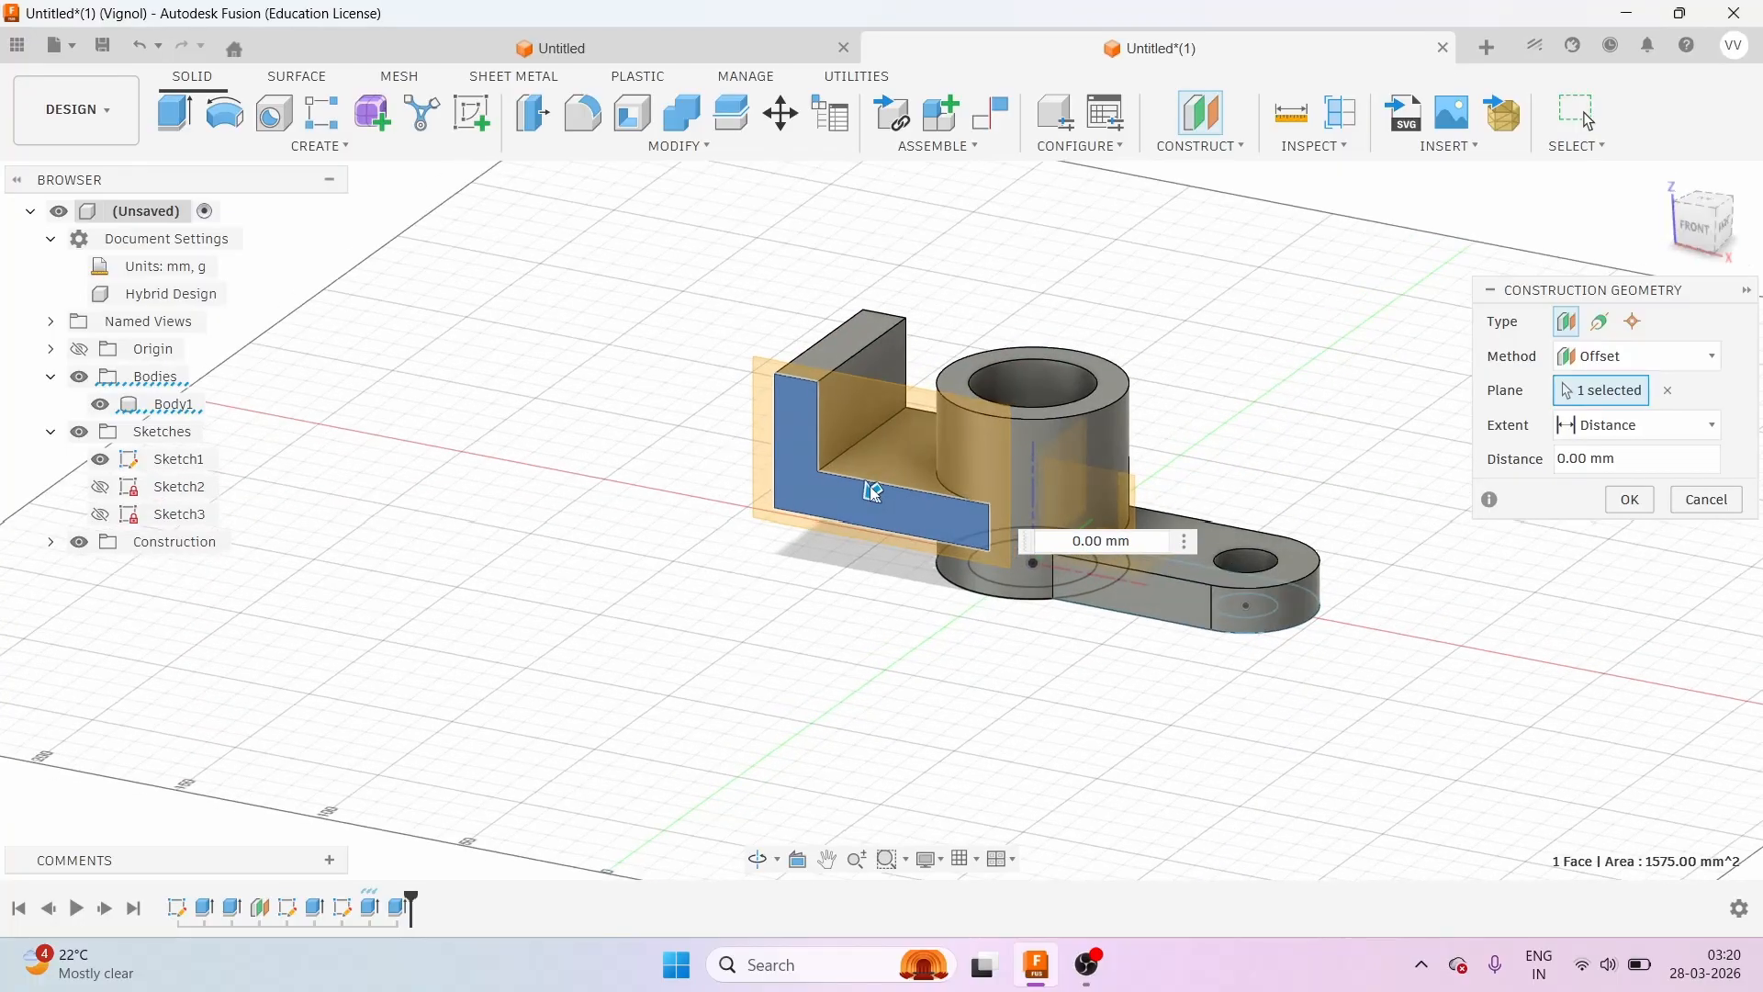
drag(866, 493, 919, 434)
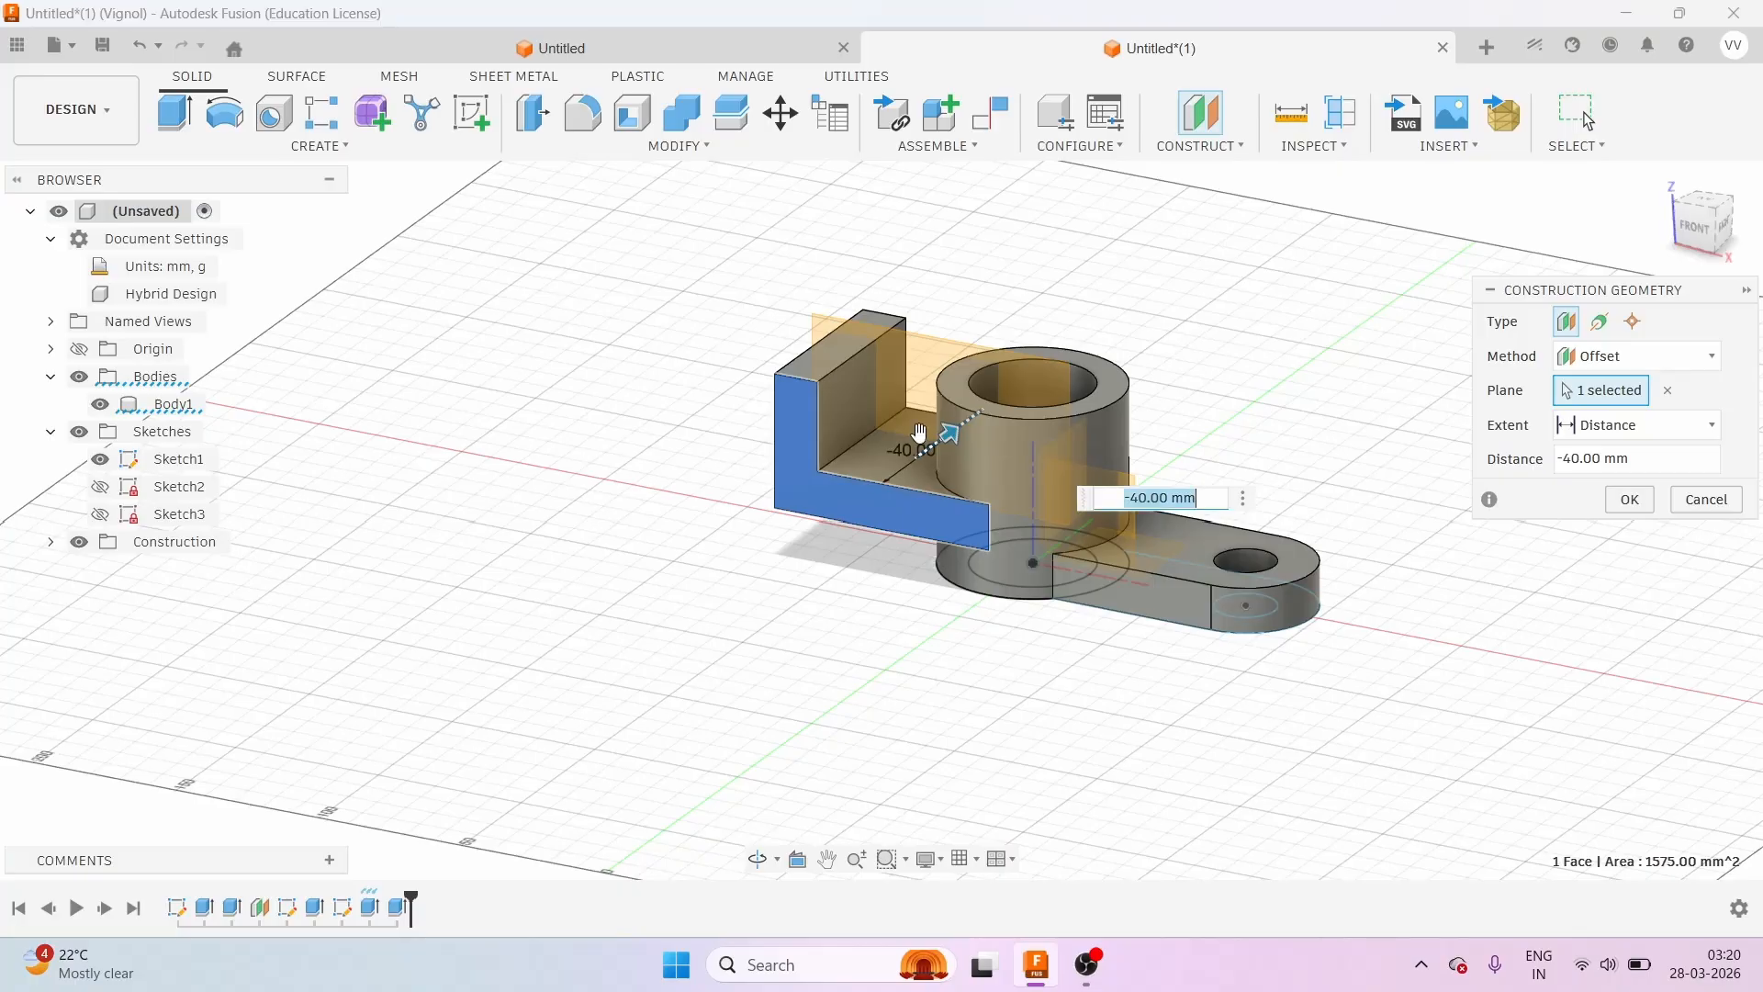
key(BackSpace)
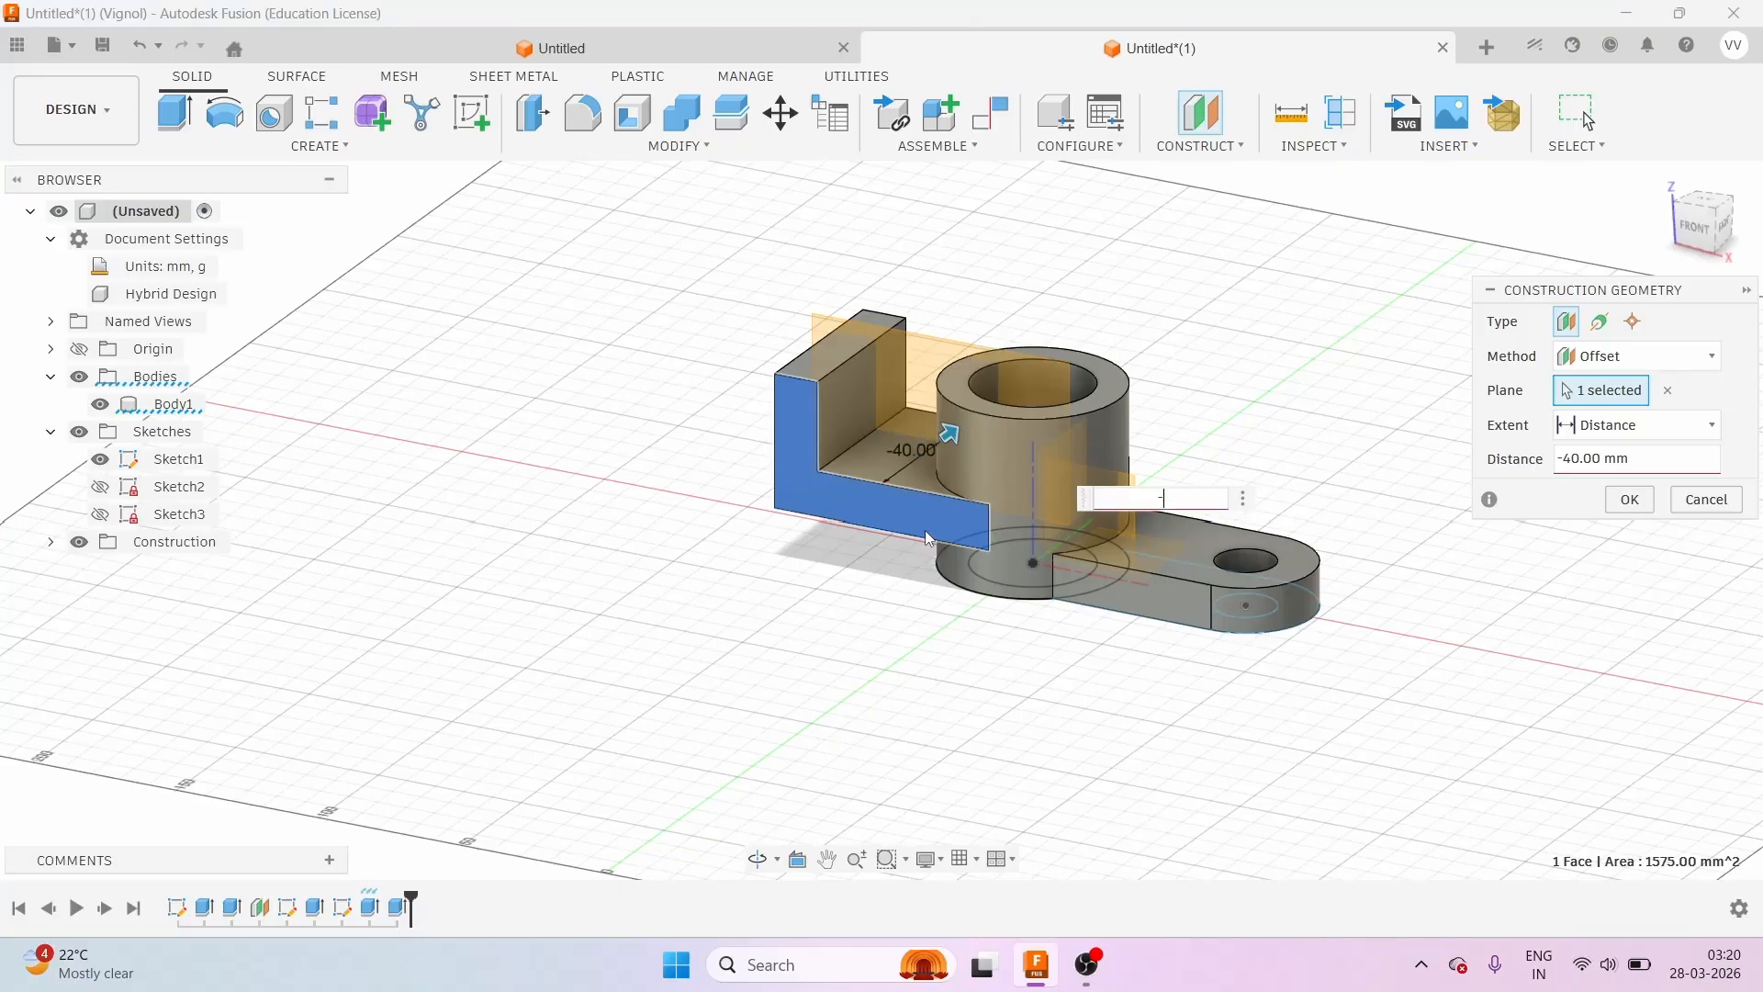
text(-25)
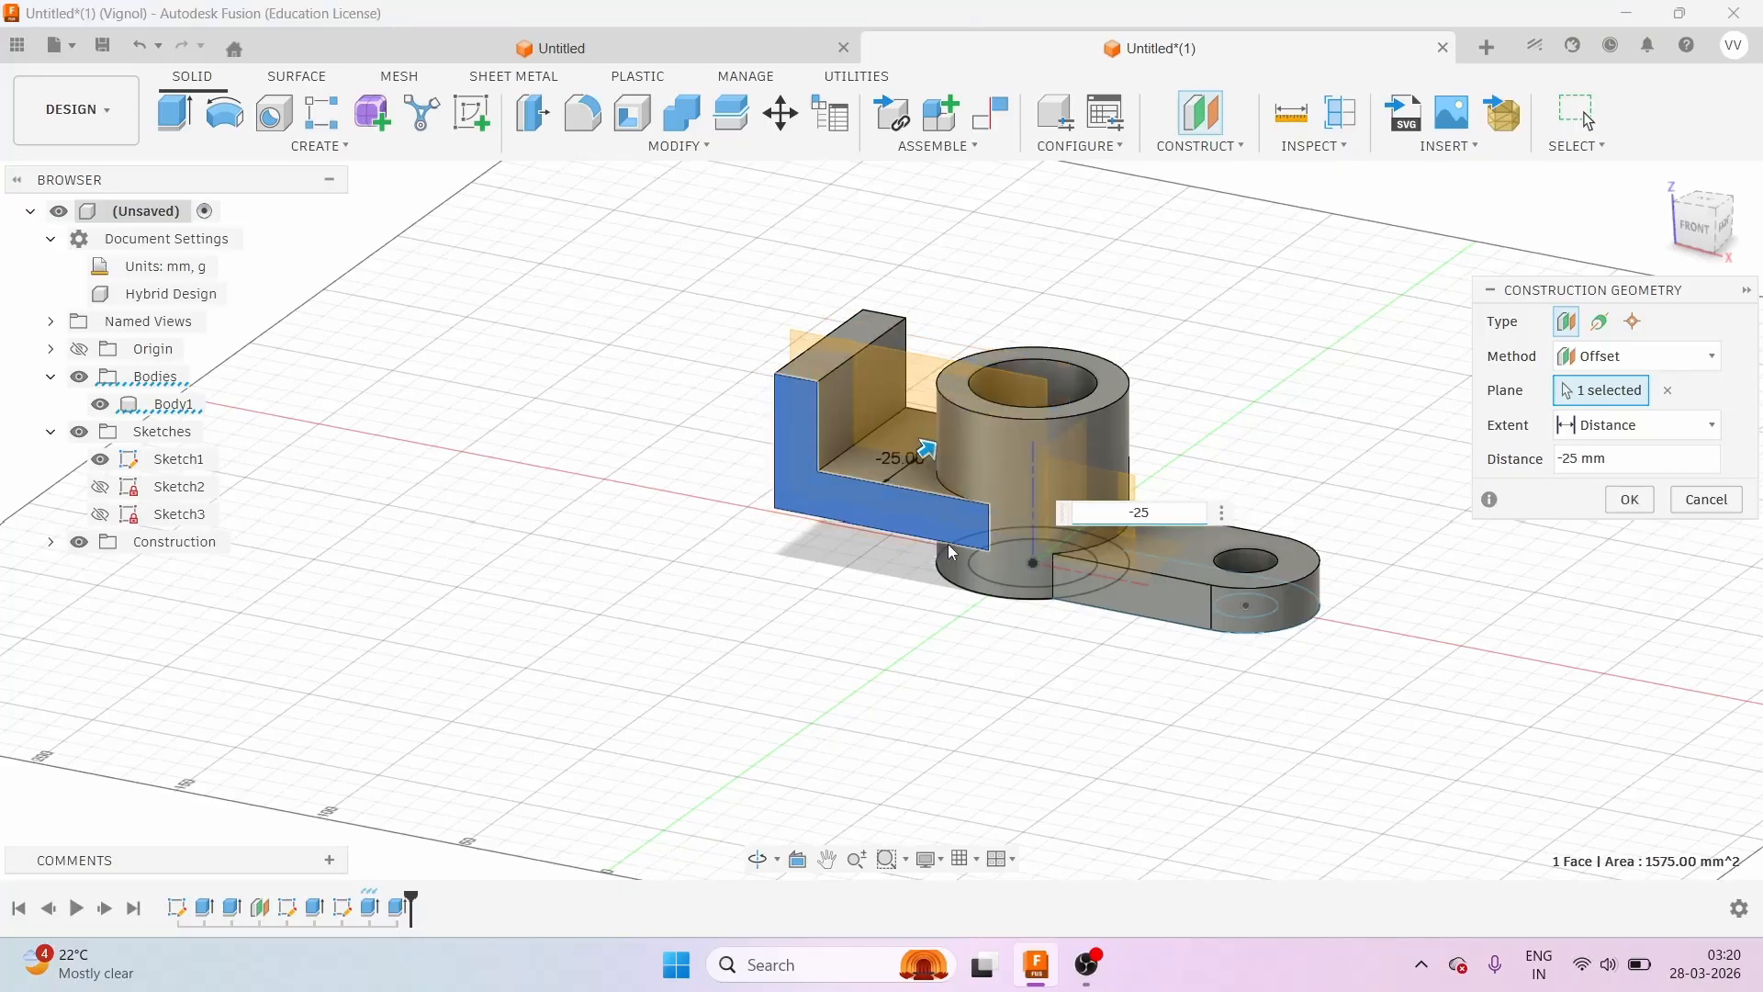
click(1646, 502)
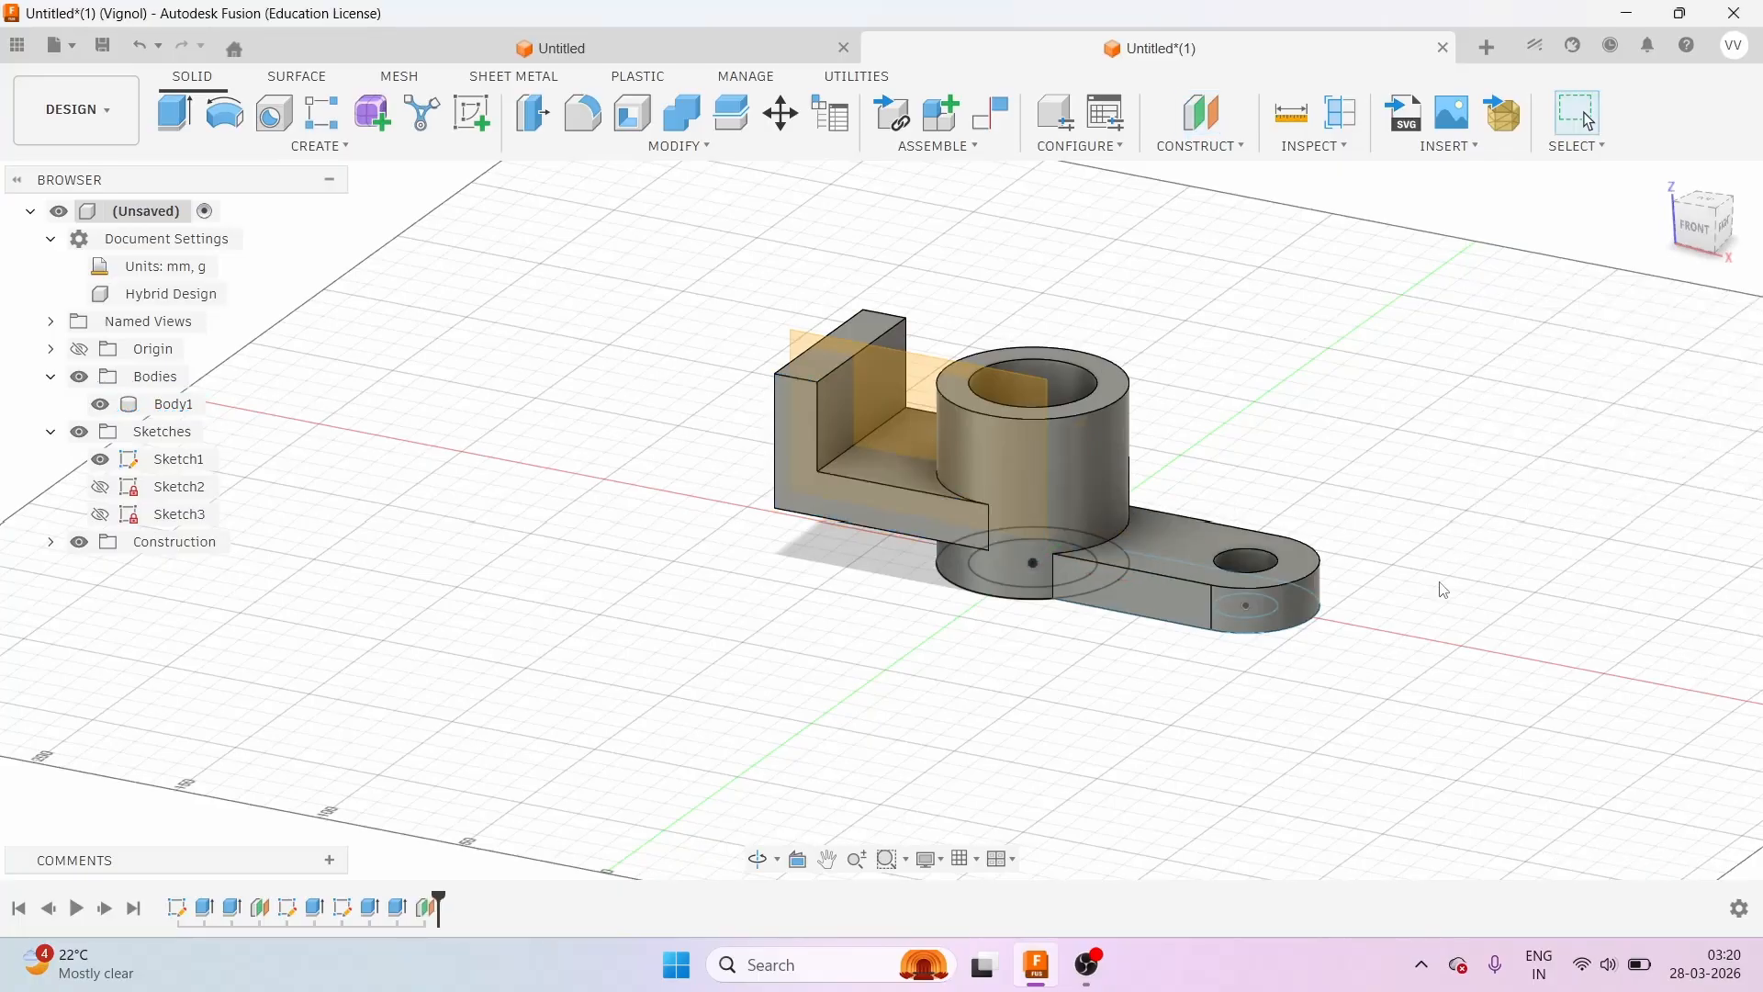
Start a sketch on the offset plane that runs through the middle of the bracket.
click(1707, 244)
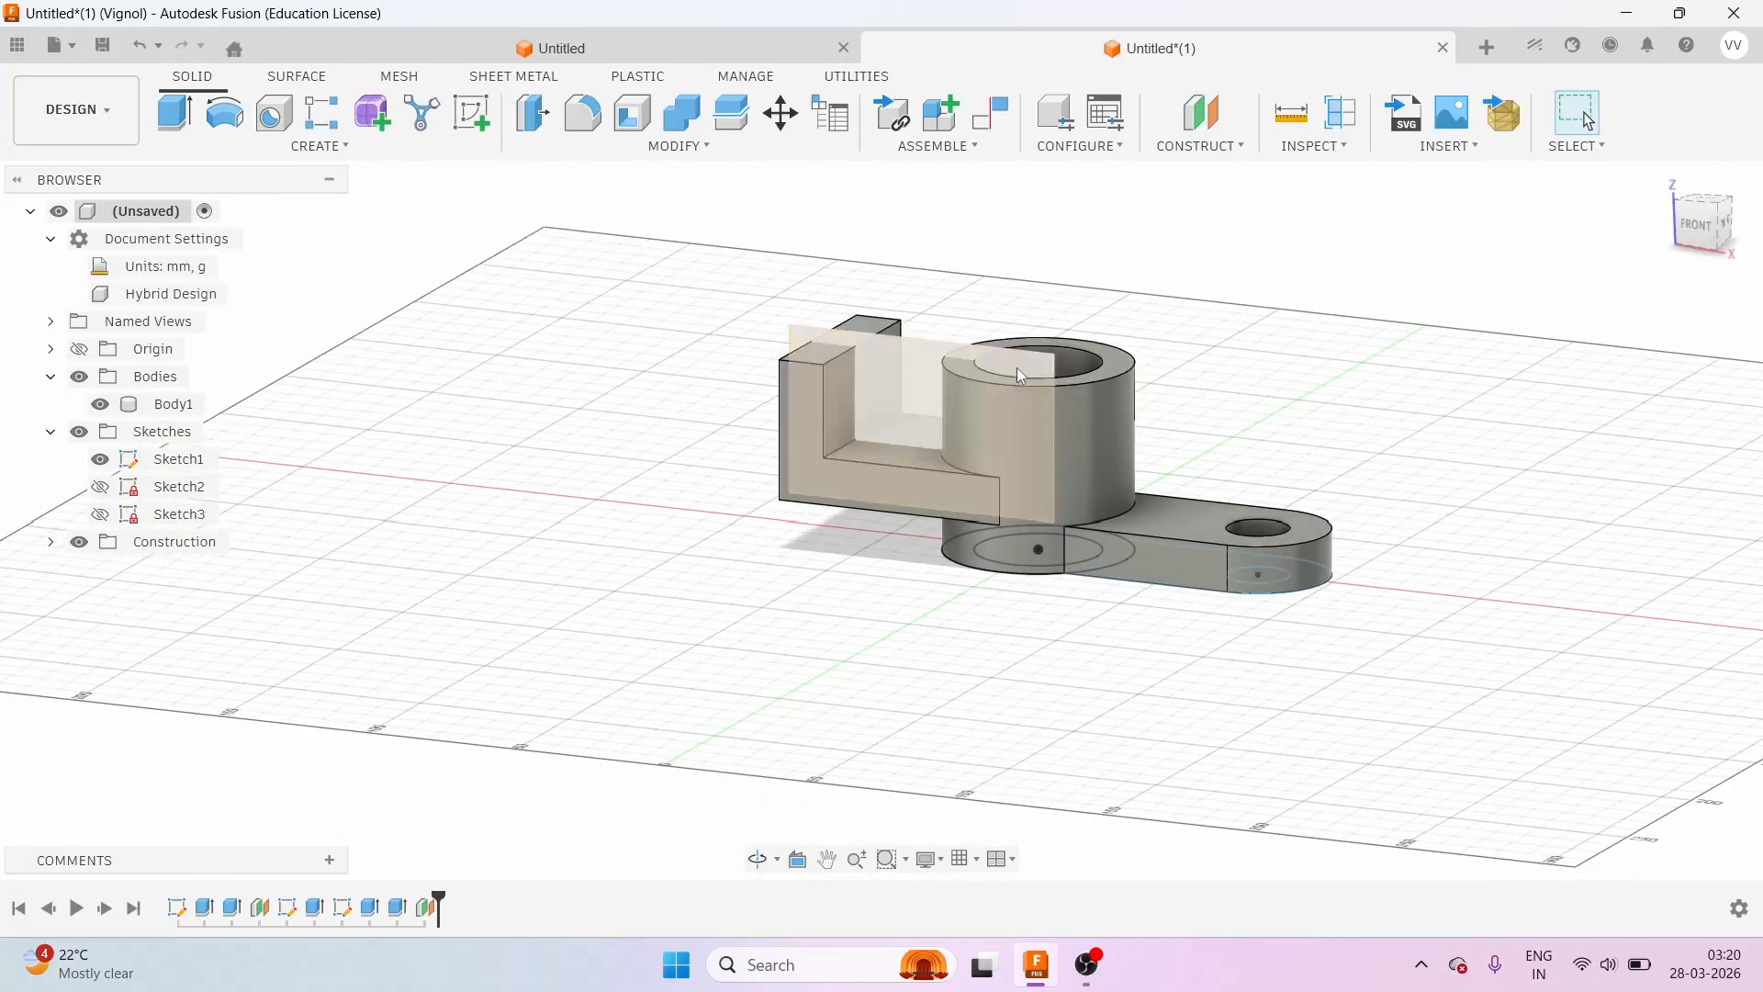
click(900, 354)
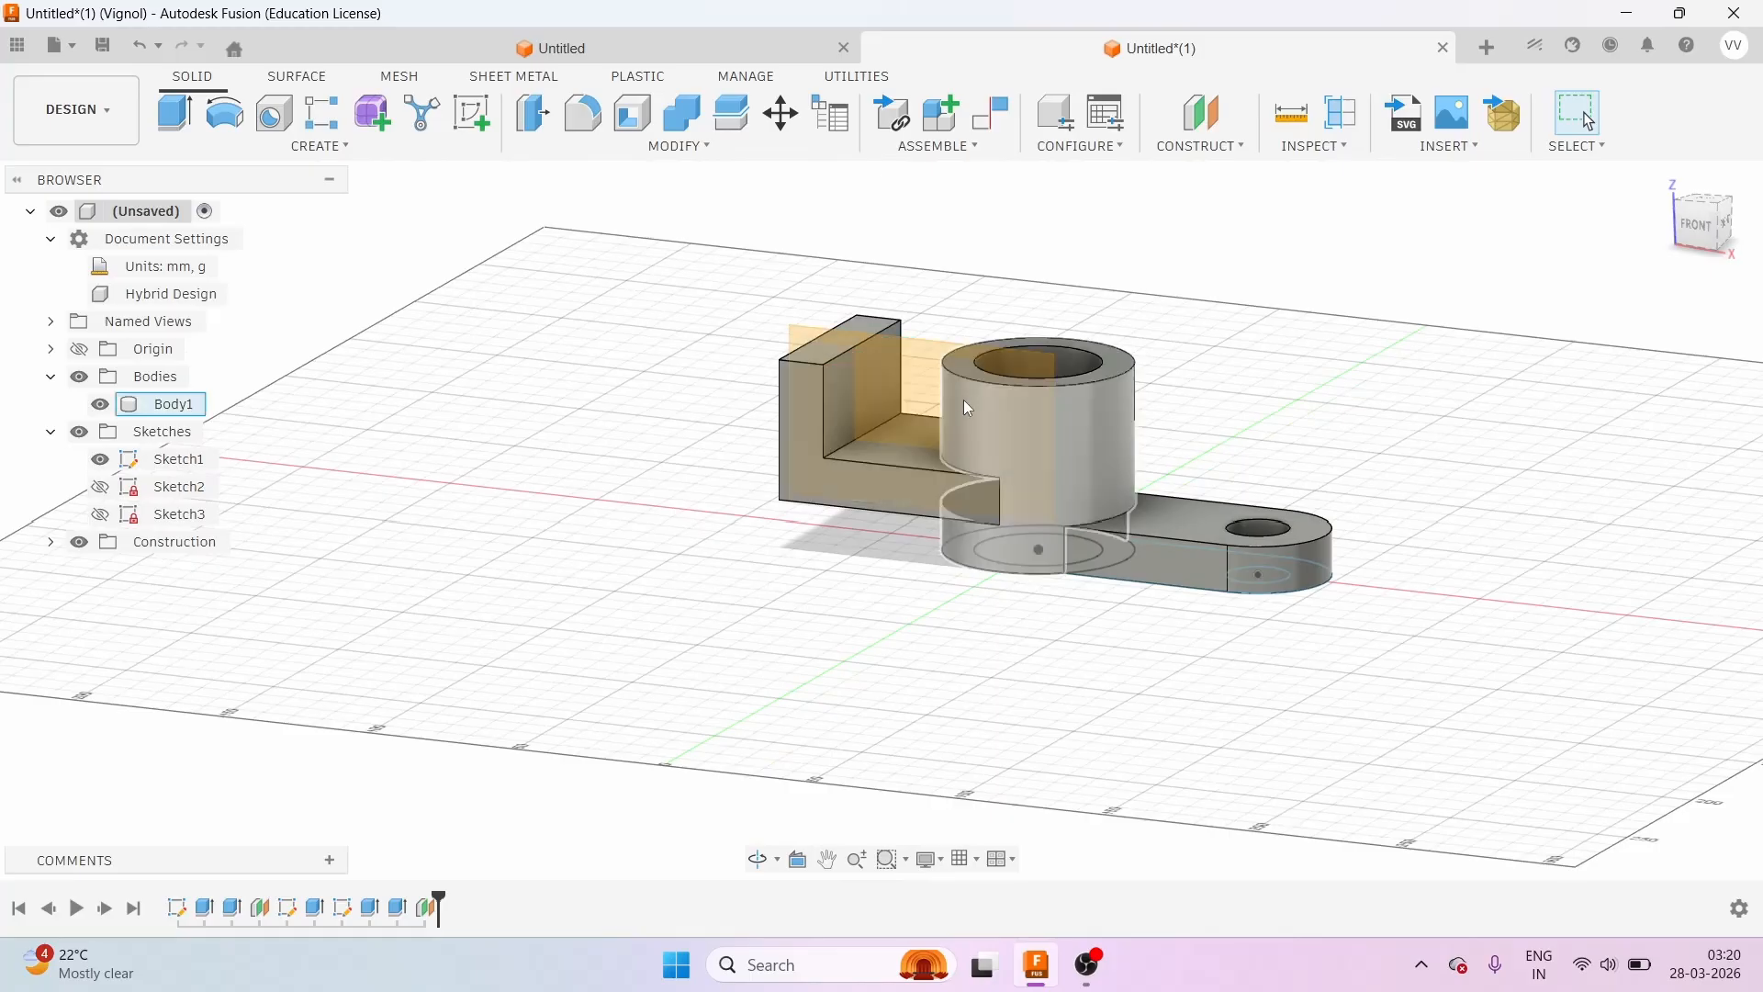
click(475, 113)
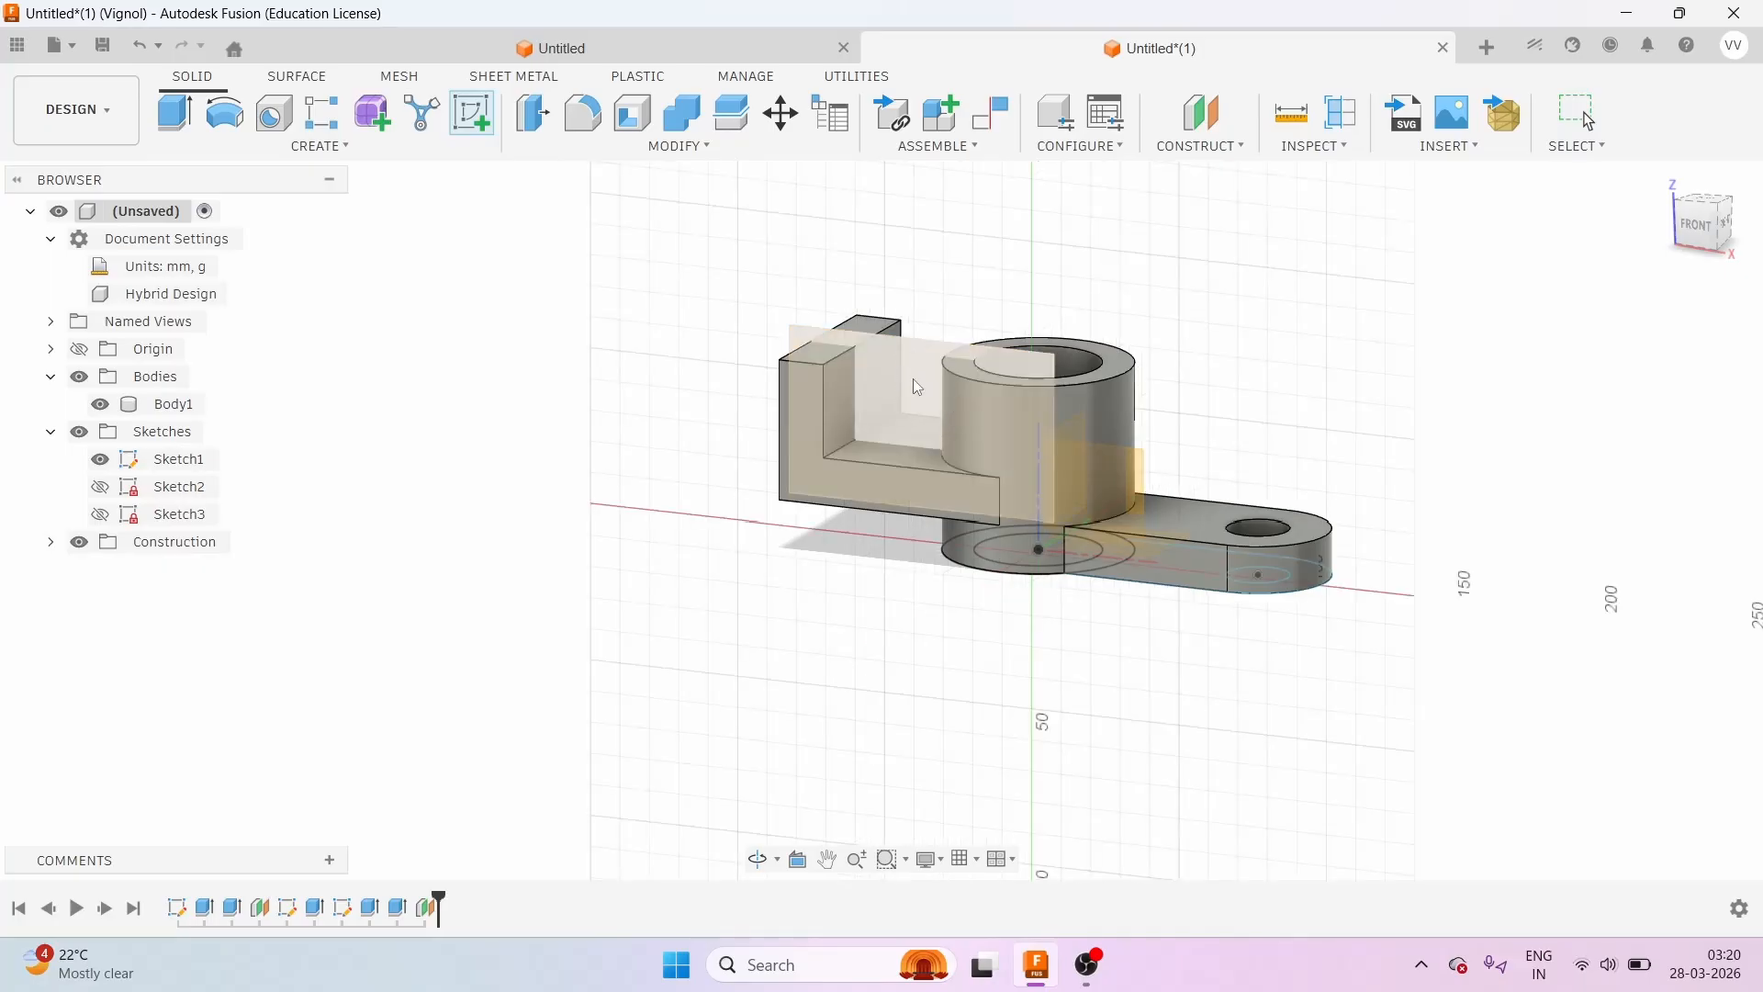
click(915, 372)
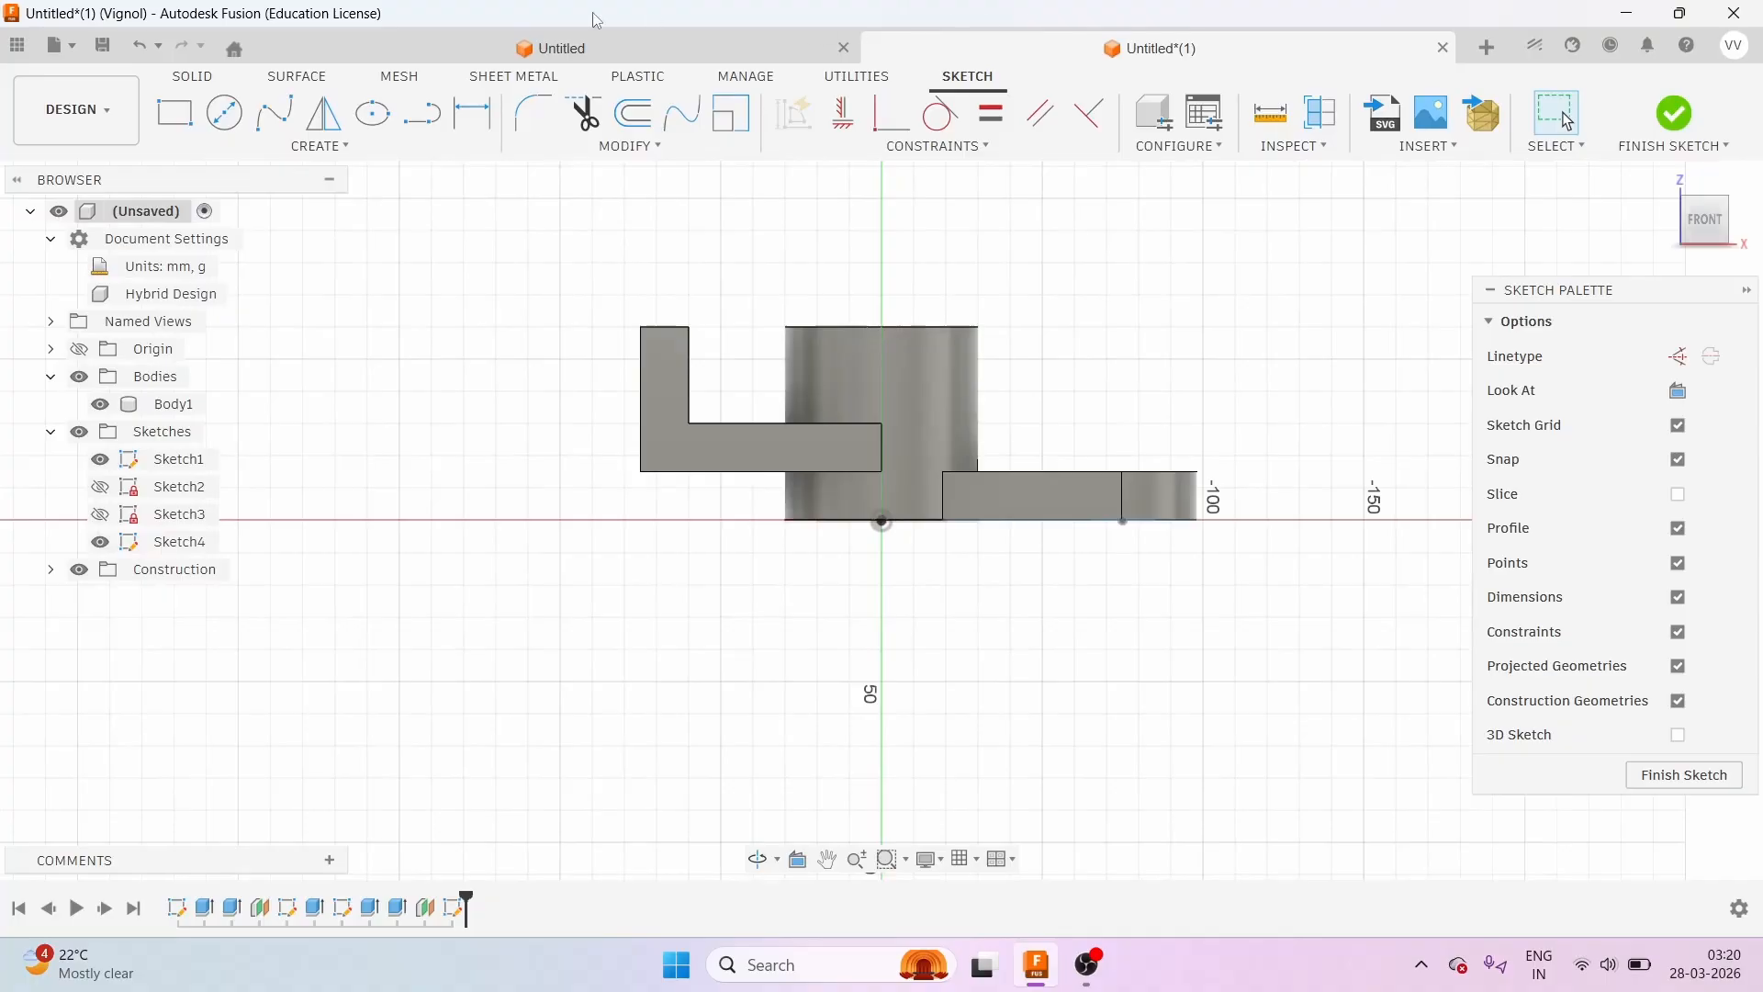
Draw a 30 mm horizontal line from the upright plate's inner top corner to the cylinder's top edge and finish the sketch.
click(427, 120)
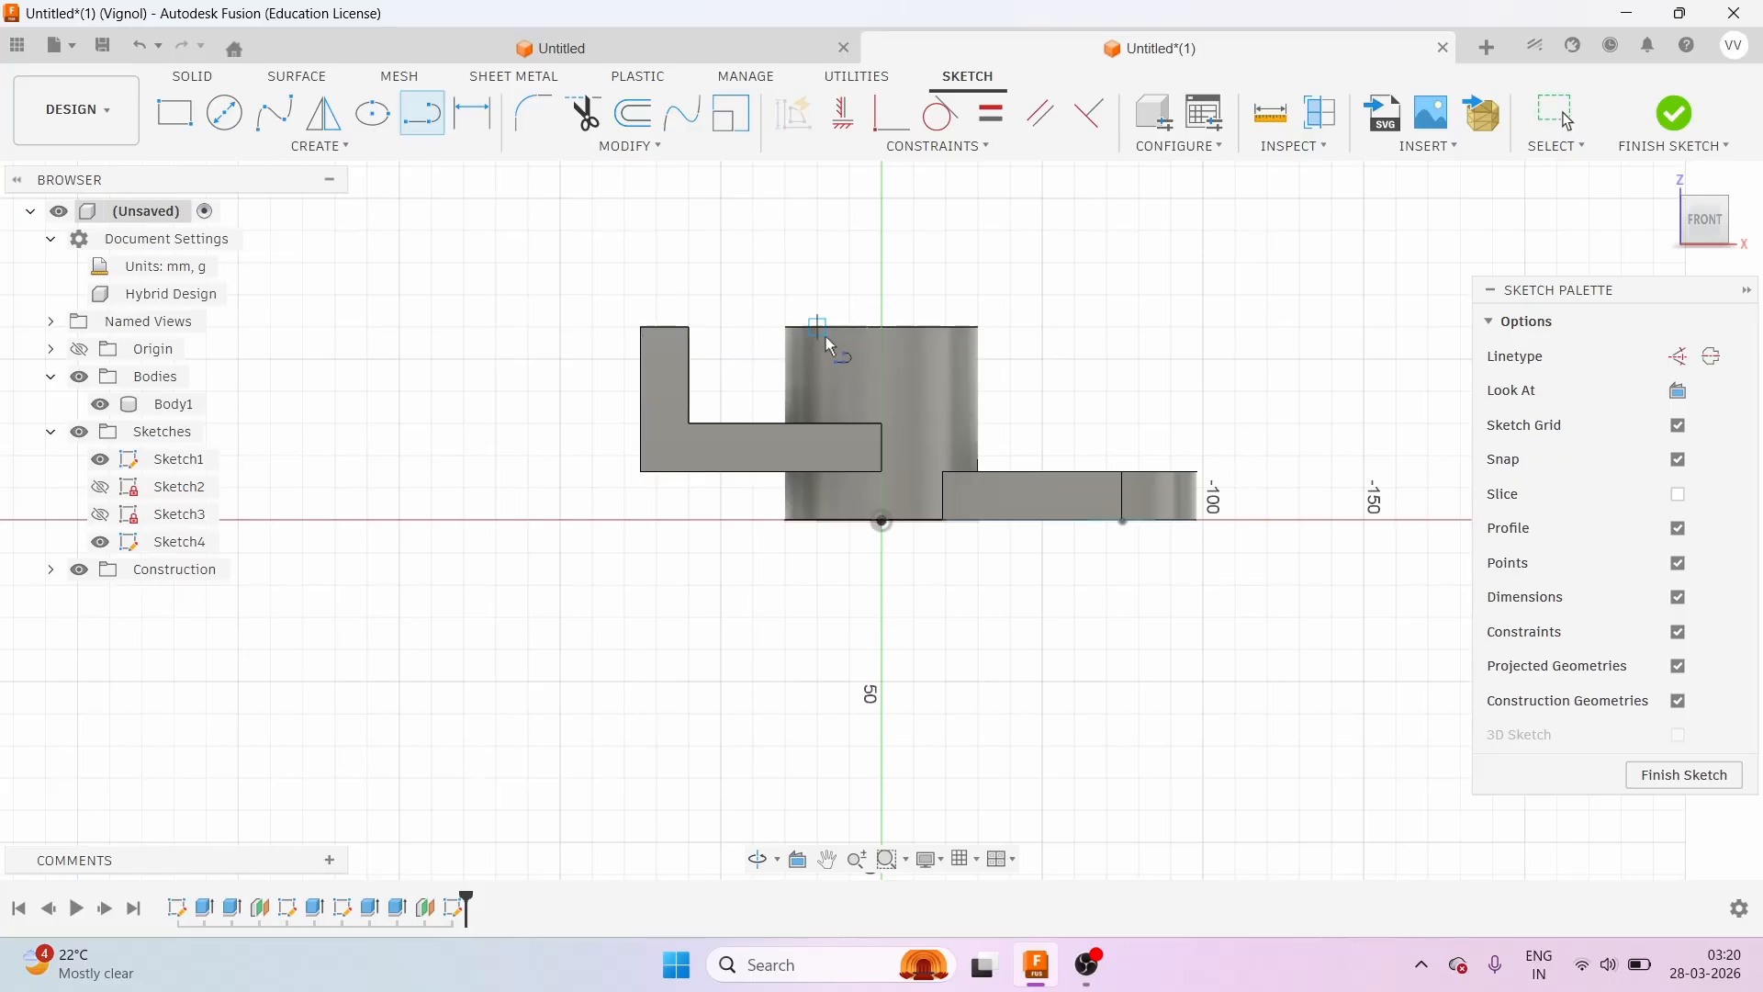
scroll(690, 334, up, 2)
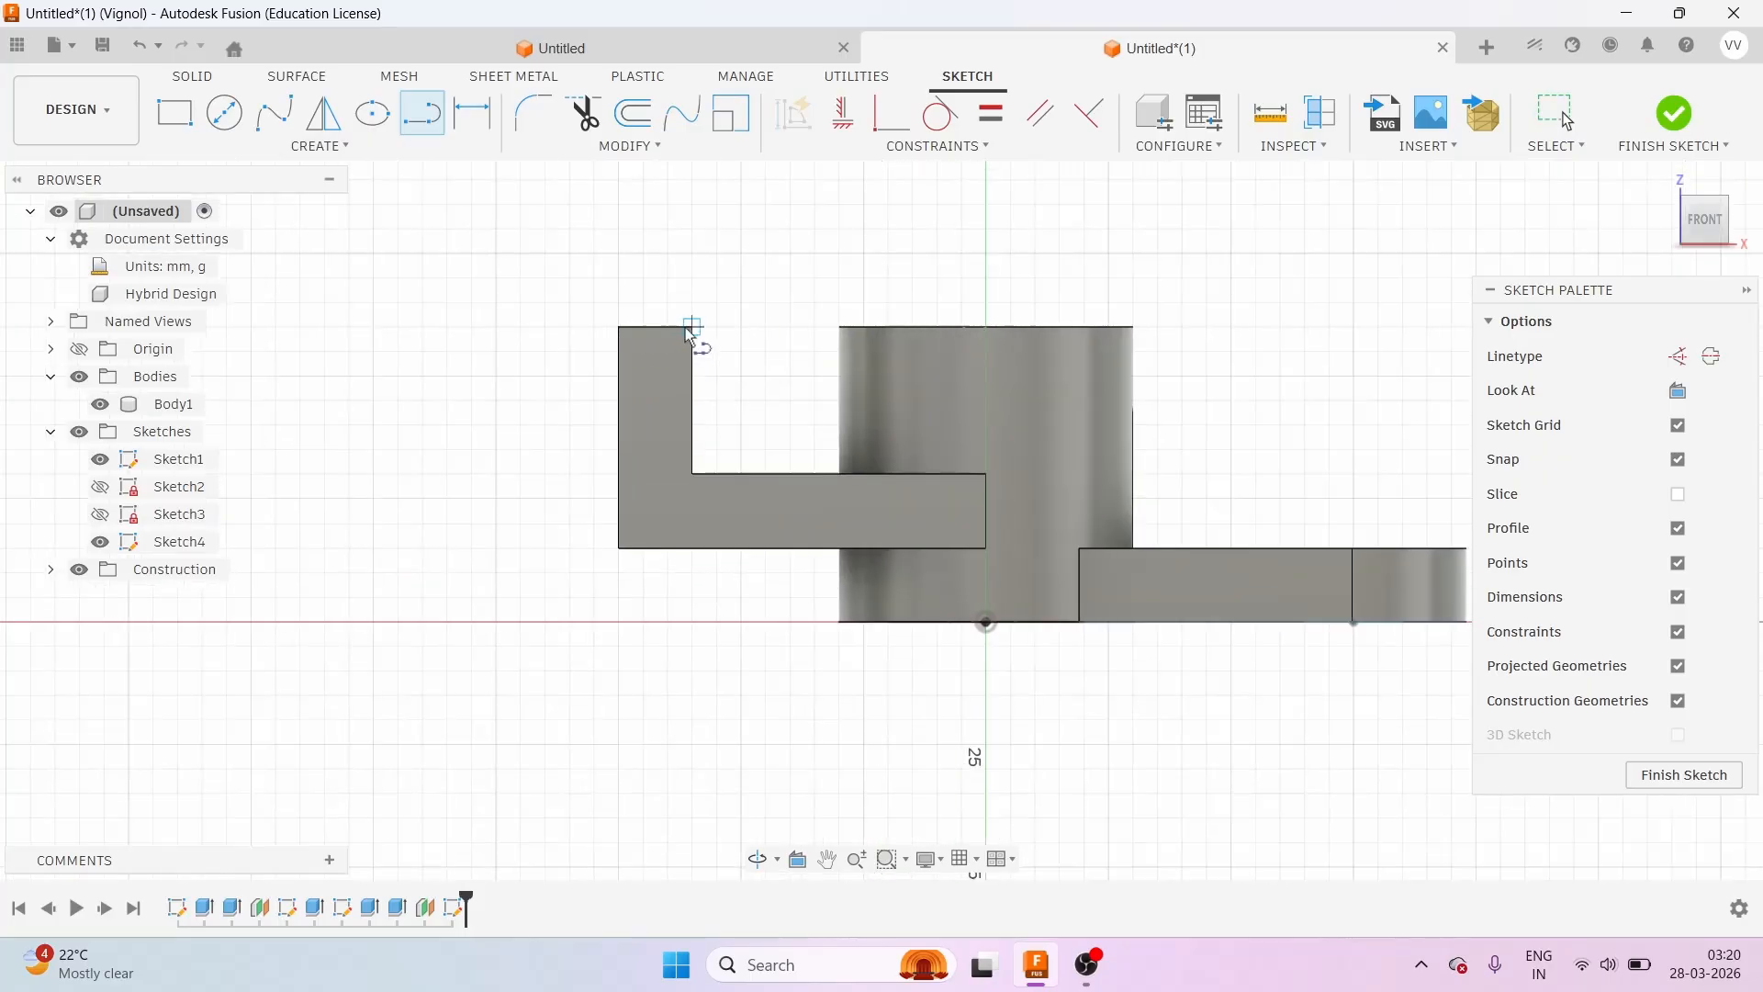
scroll(690, 334, up, 2)
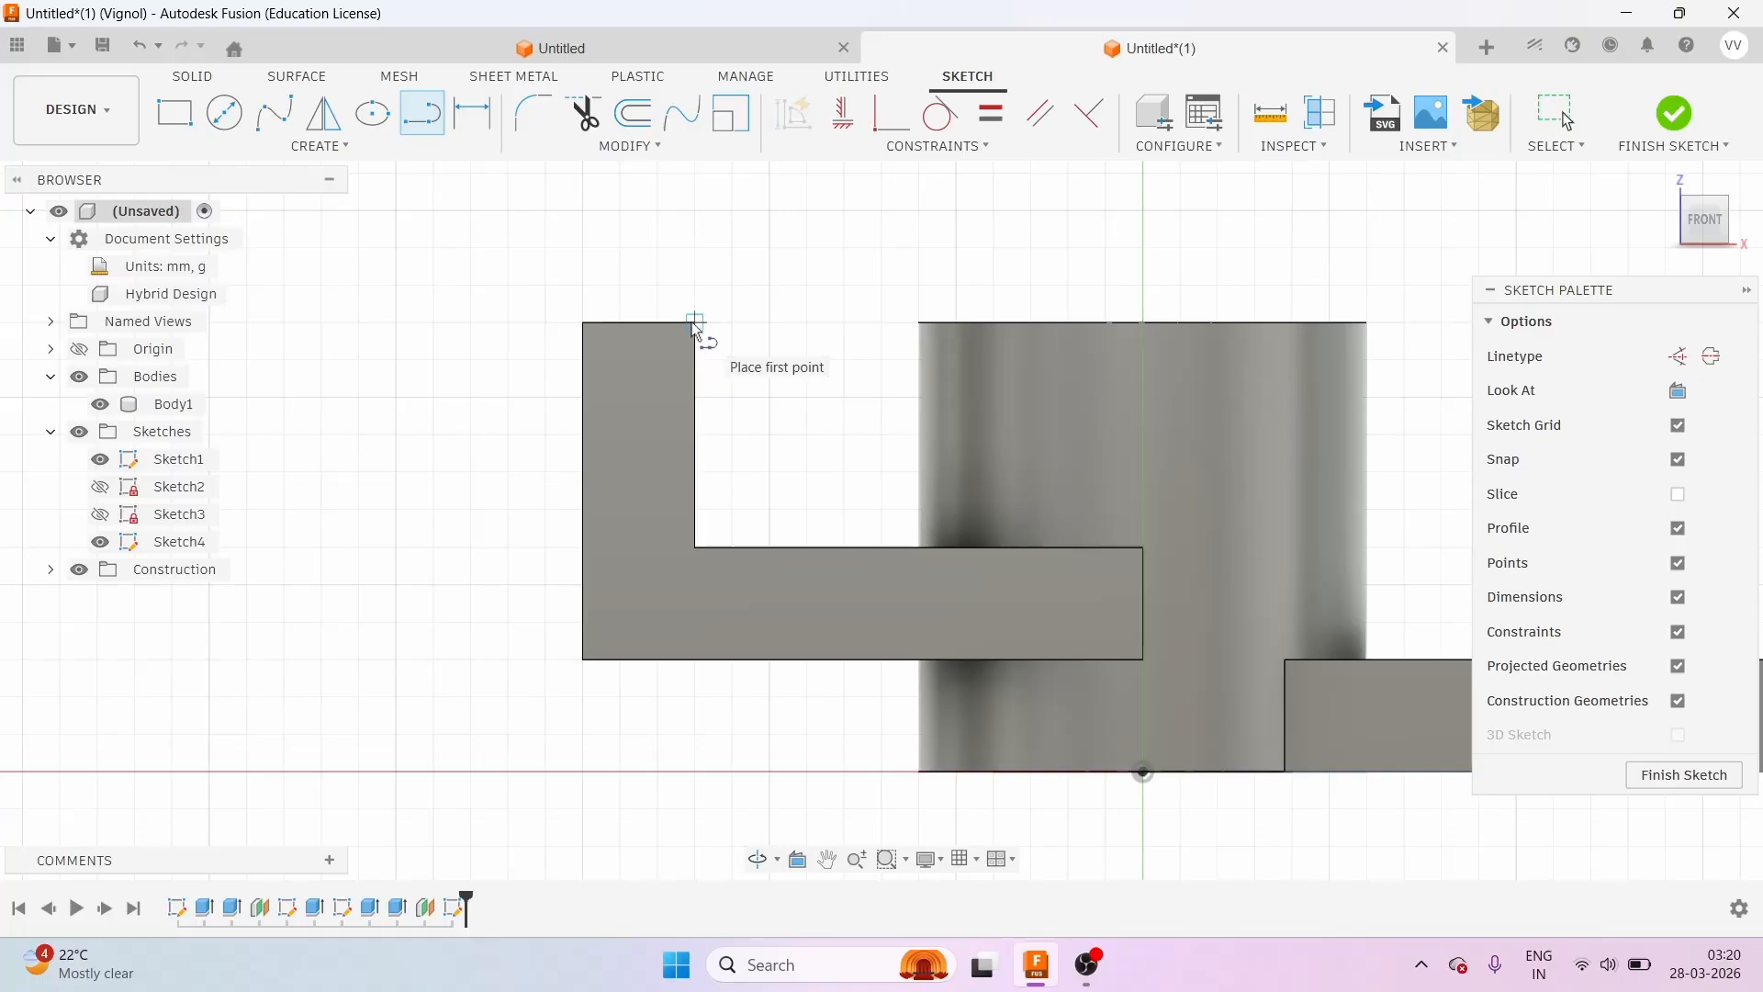
click(695, 322)
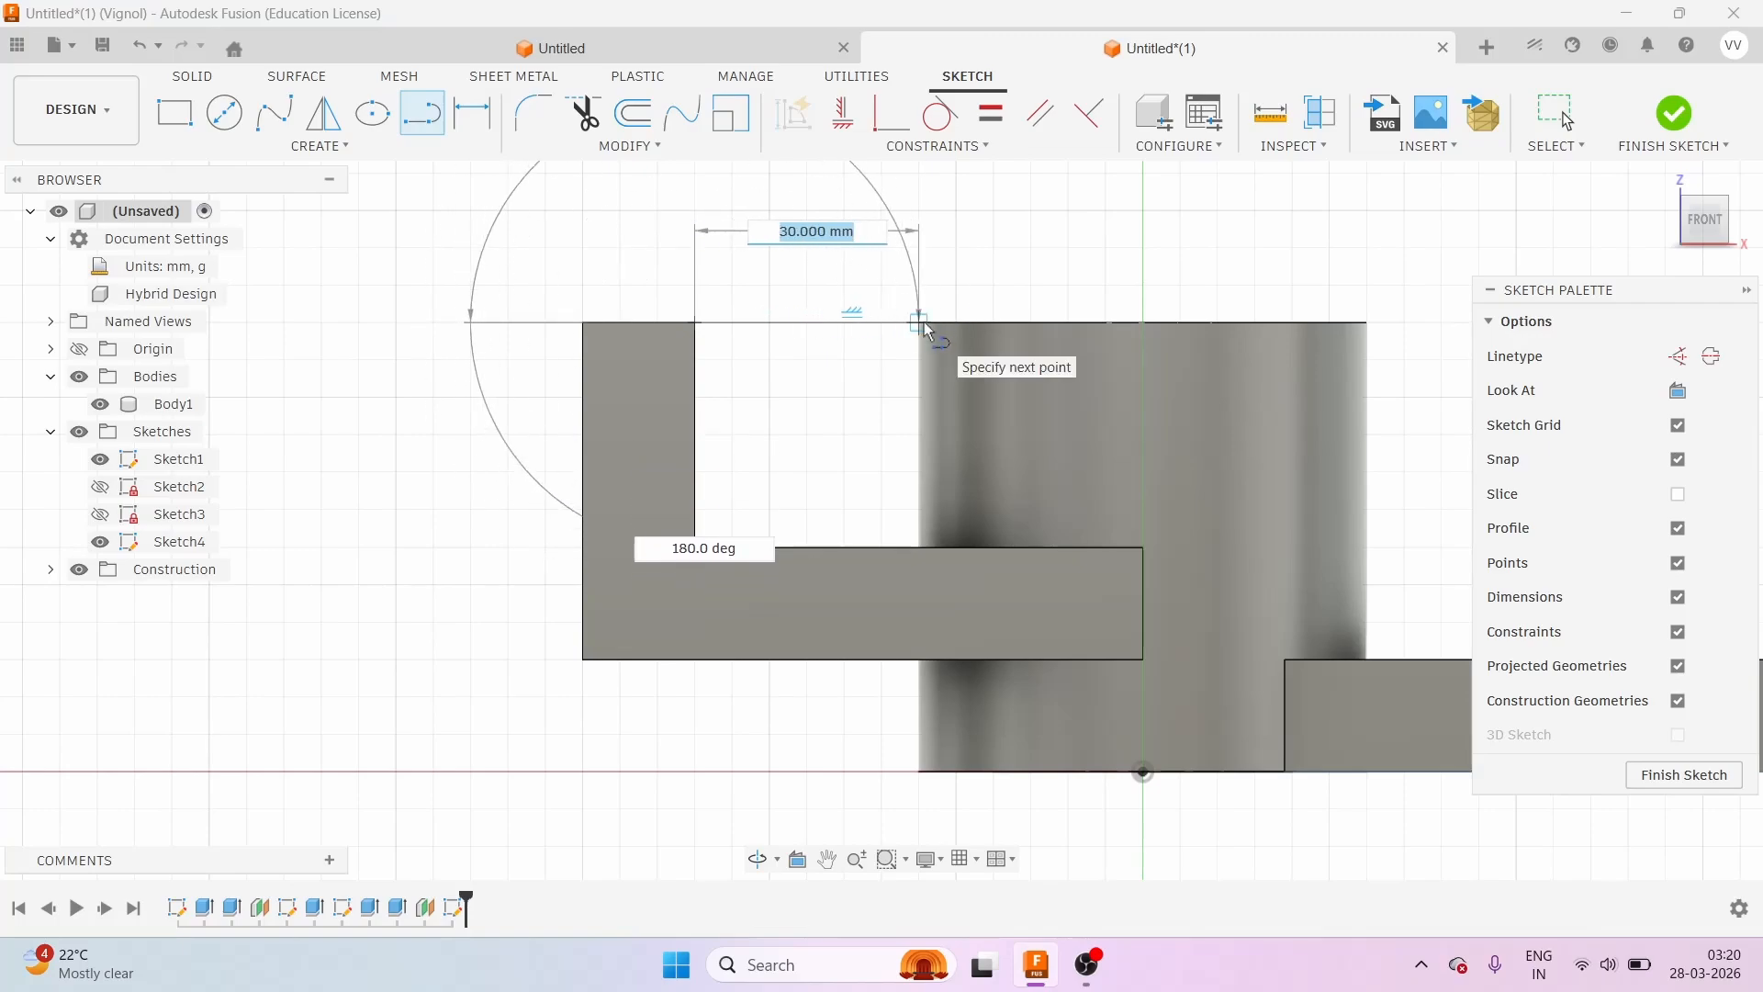
text(30)
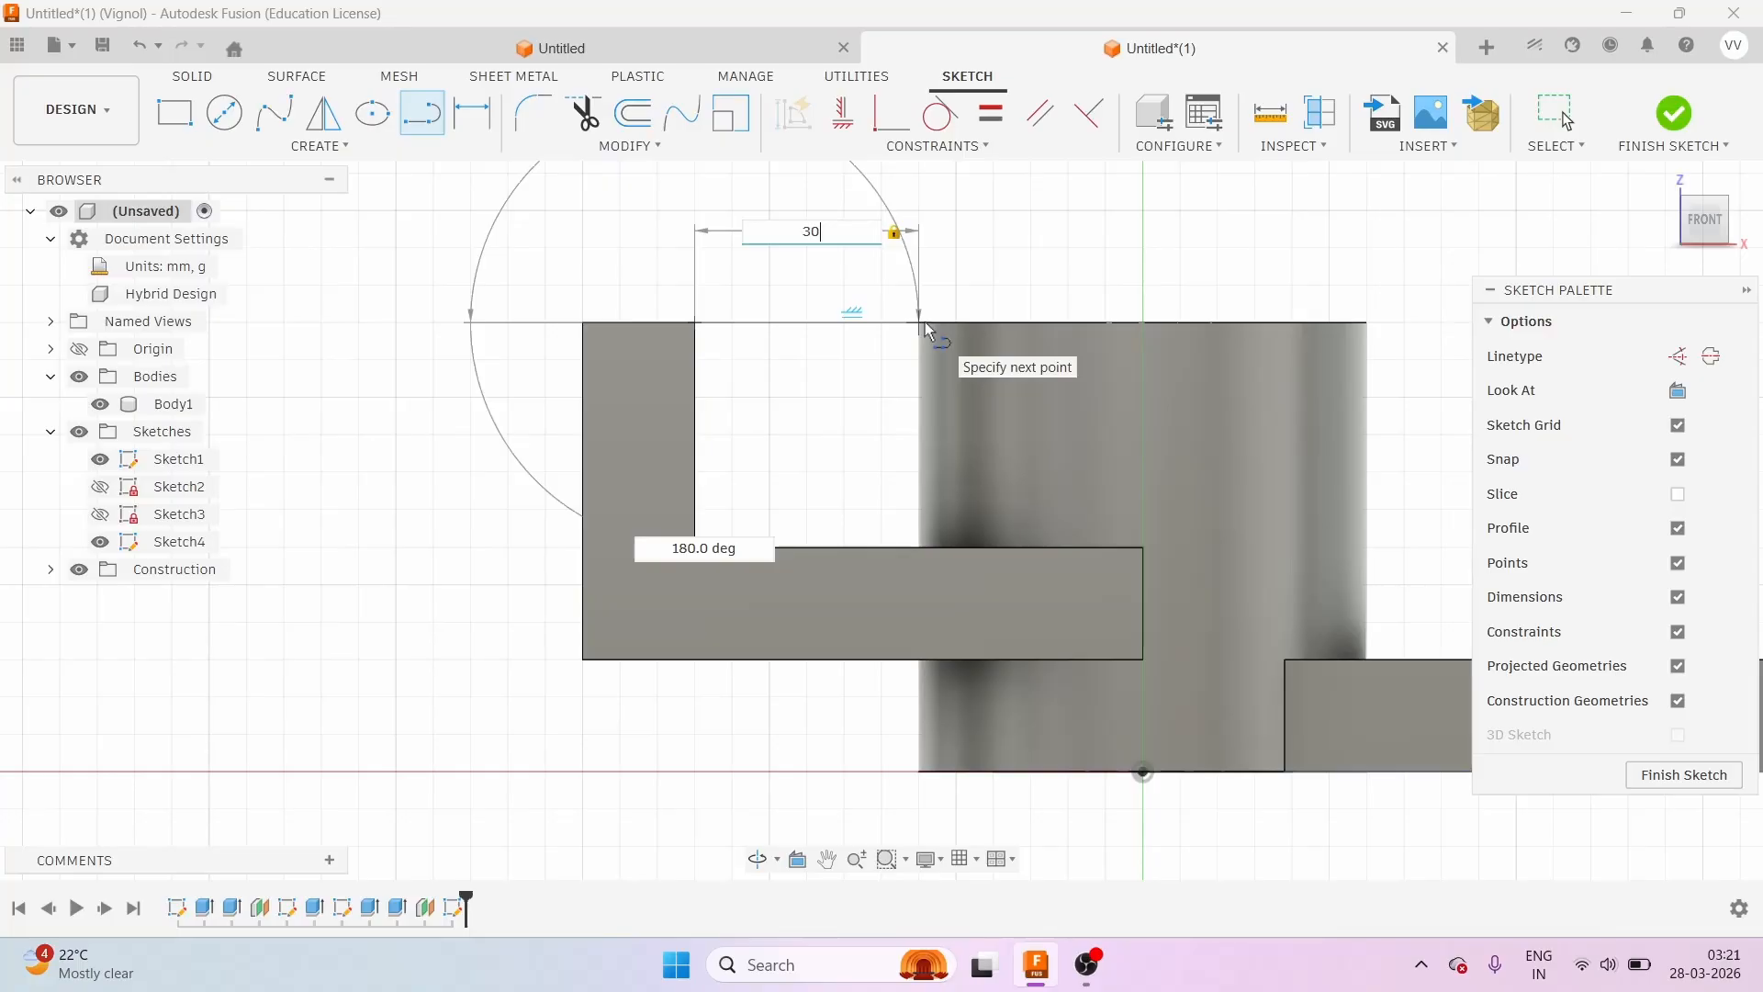
key(Return)
key(Escape)
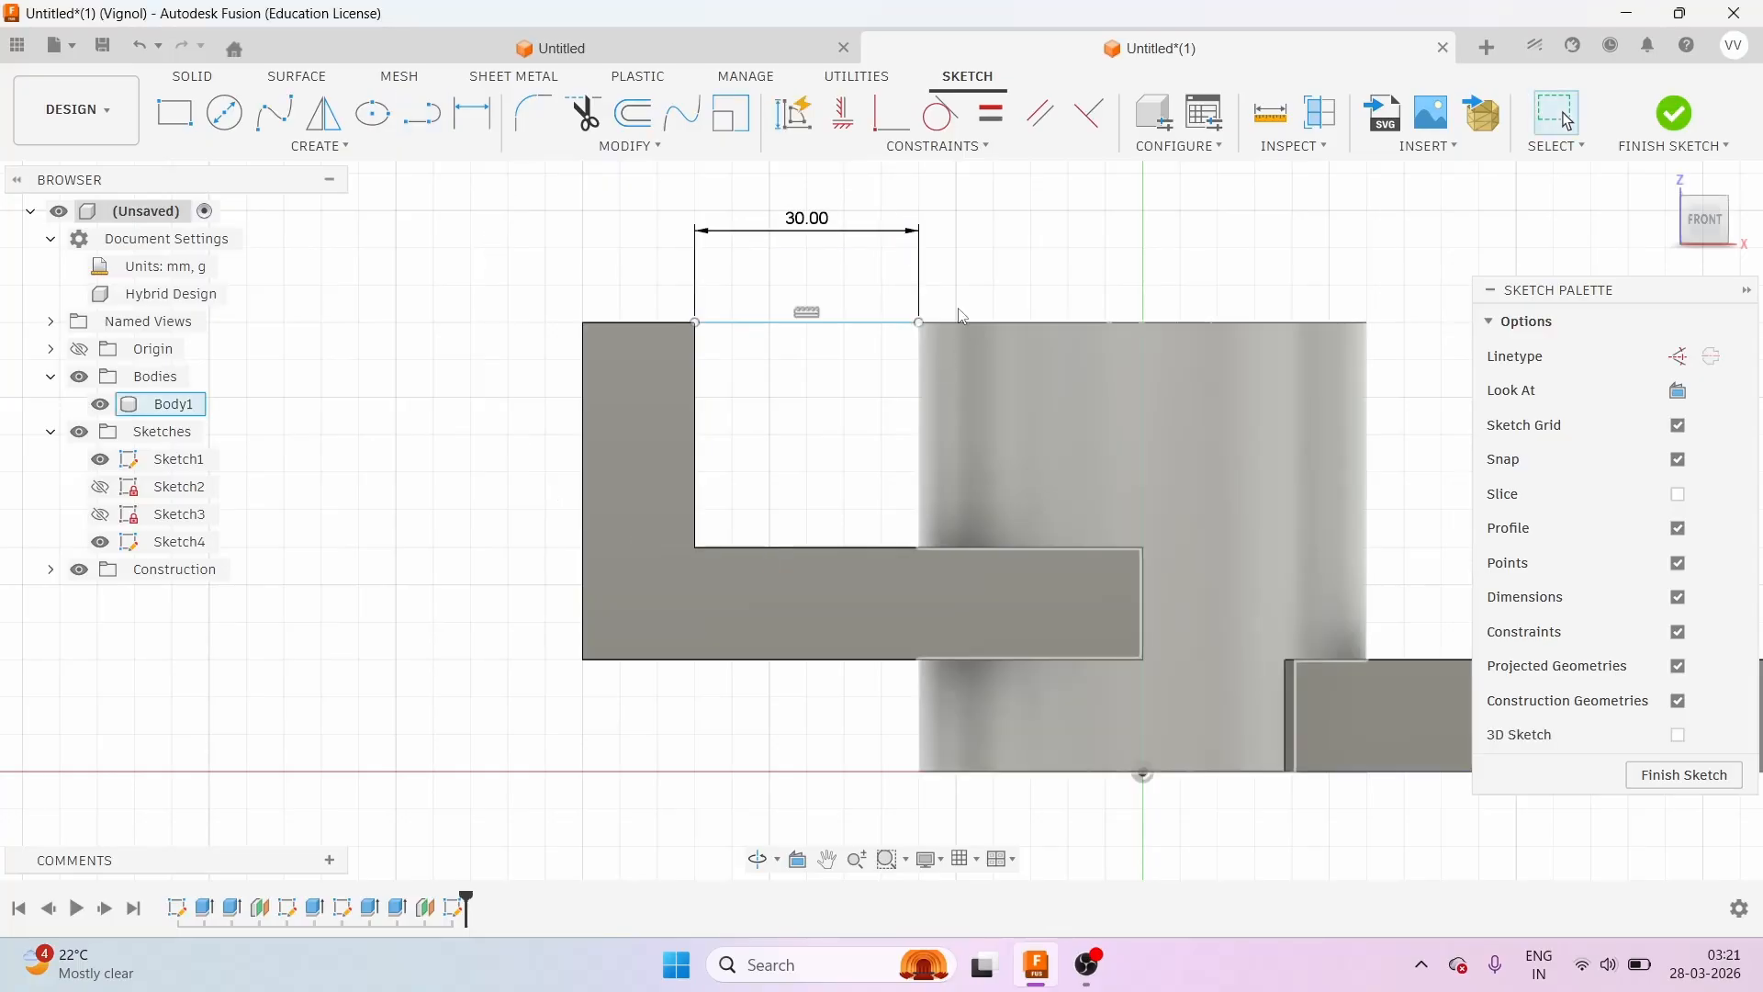
click(1725, 239)
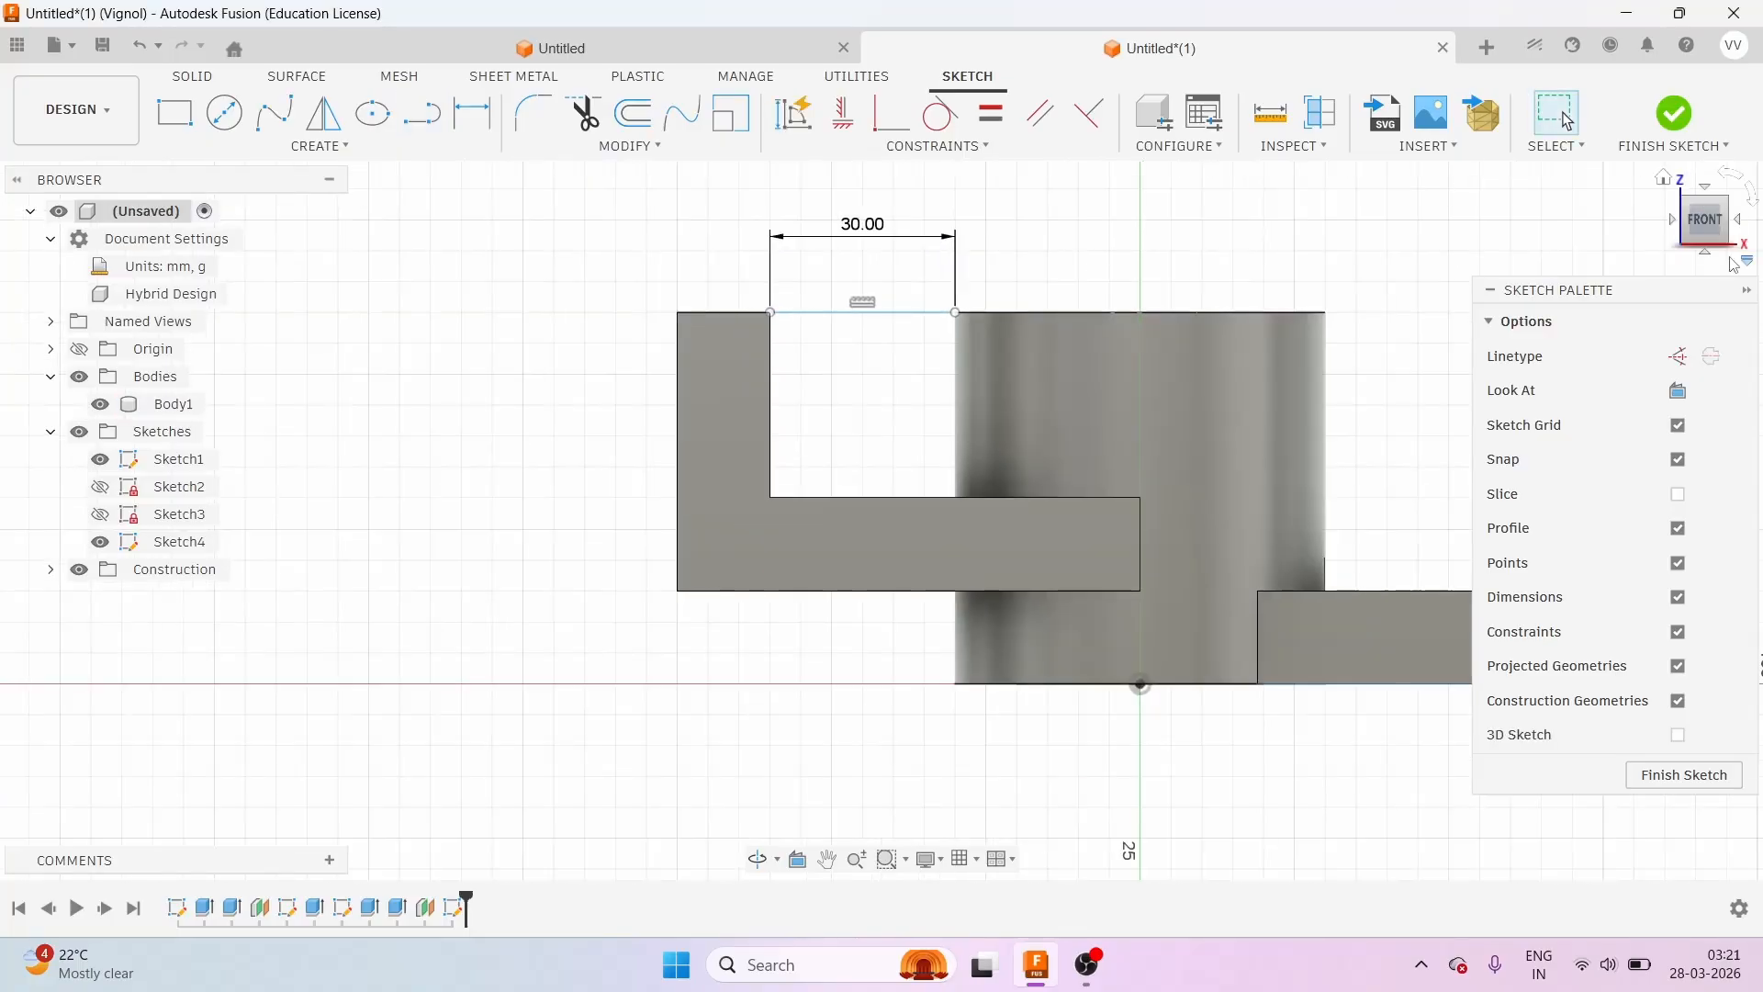
click(1696, 219)
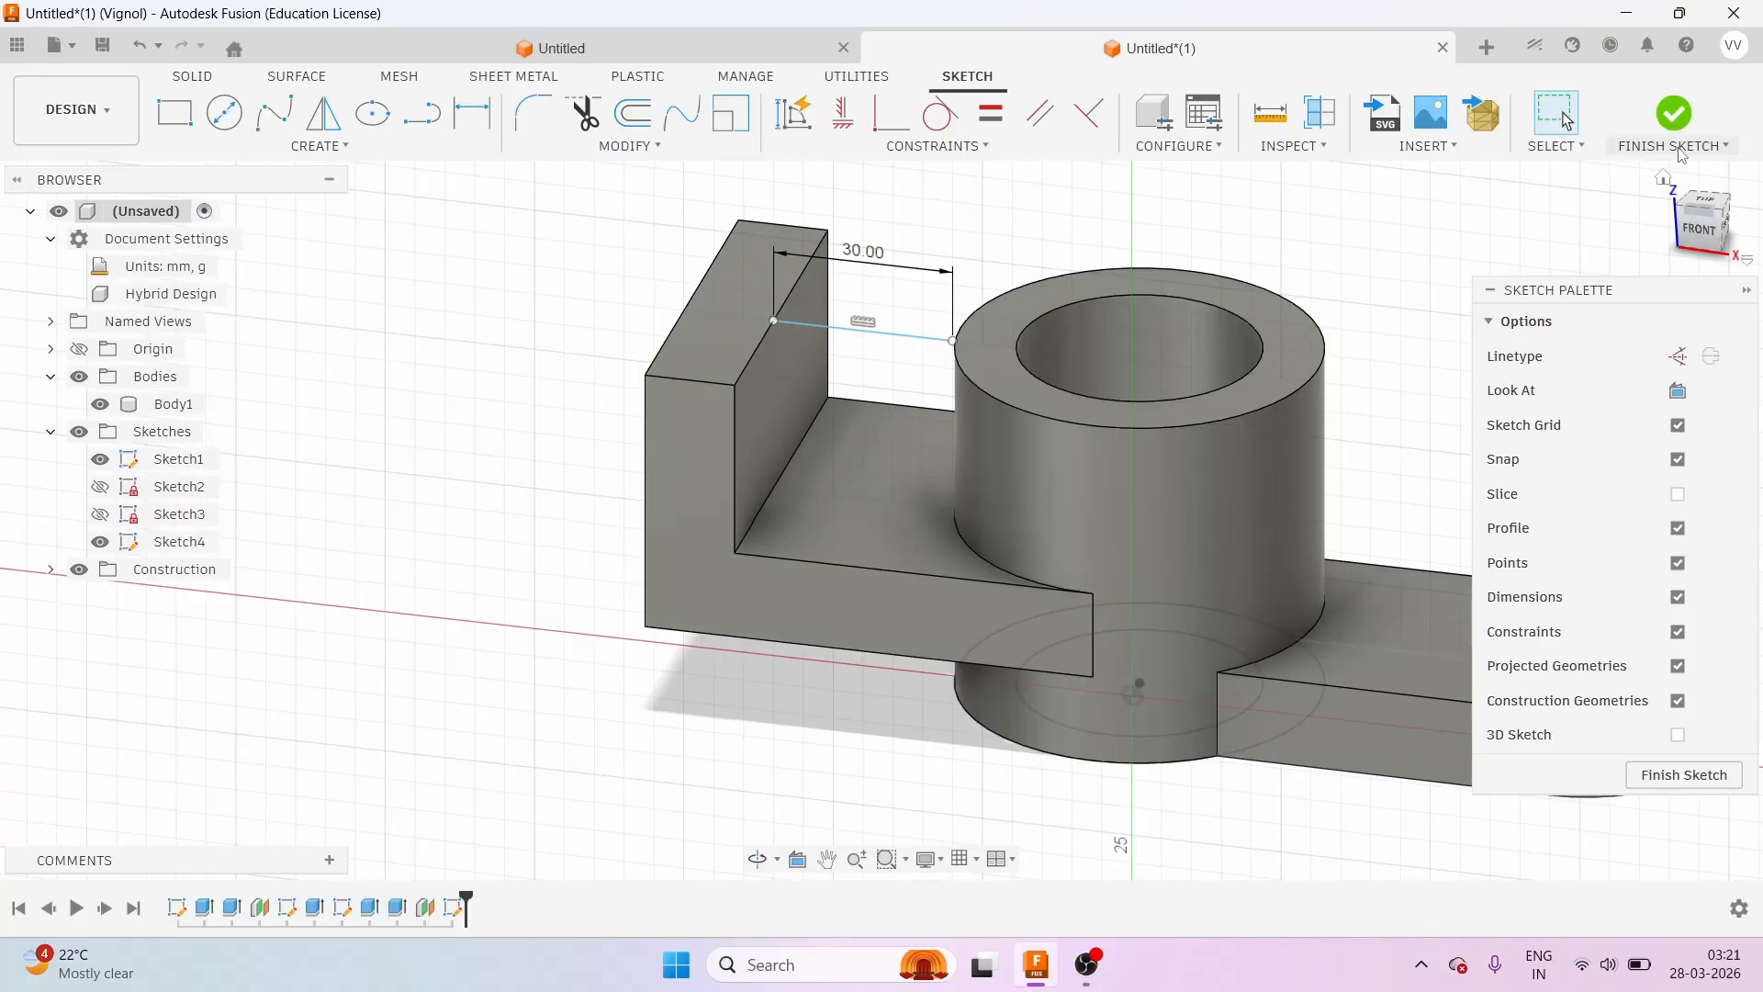
click(1673, 113)
scroll(1163, 517, down, 3)
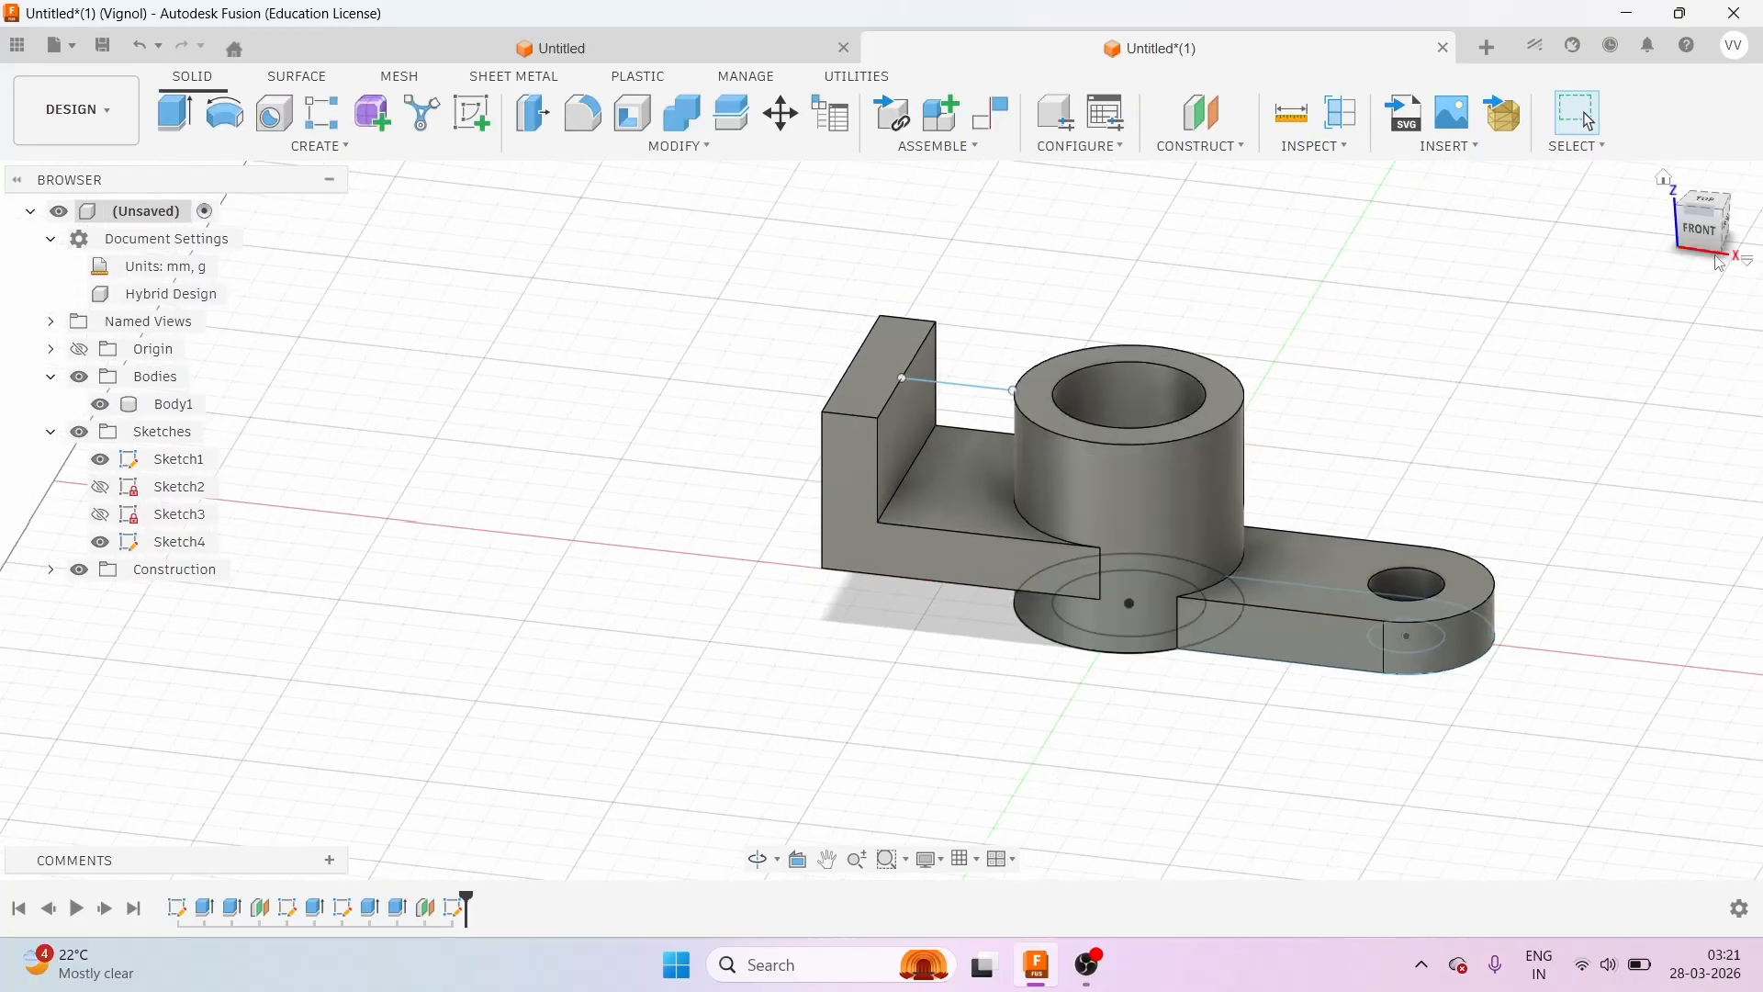
Start a rib from the horizontal sketch line between the upright plate and the cylinder, using the Distance extent.
click(1701, 225)
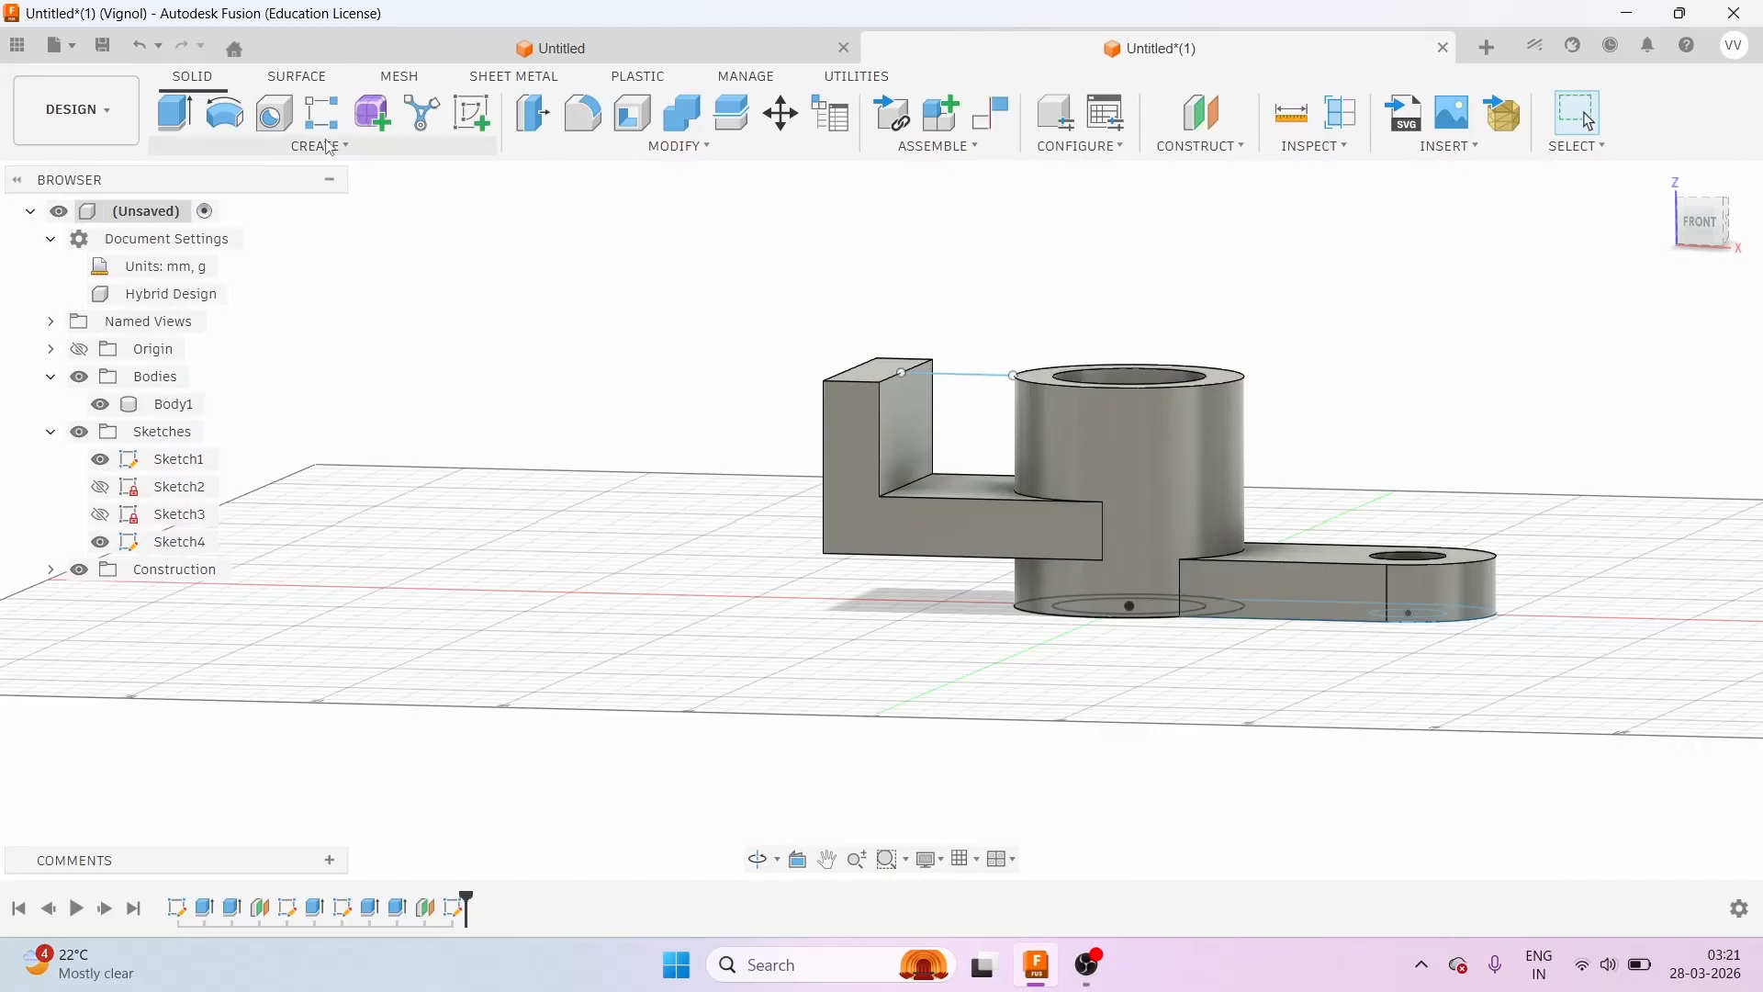
click(357, 154)
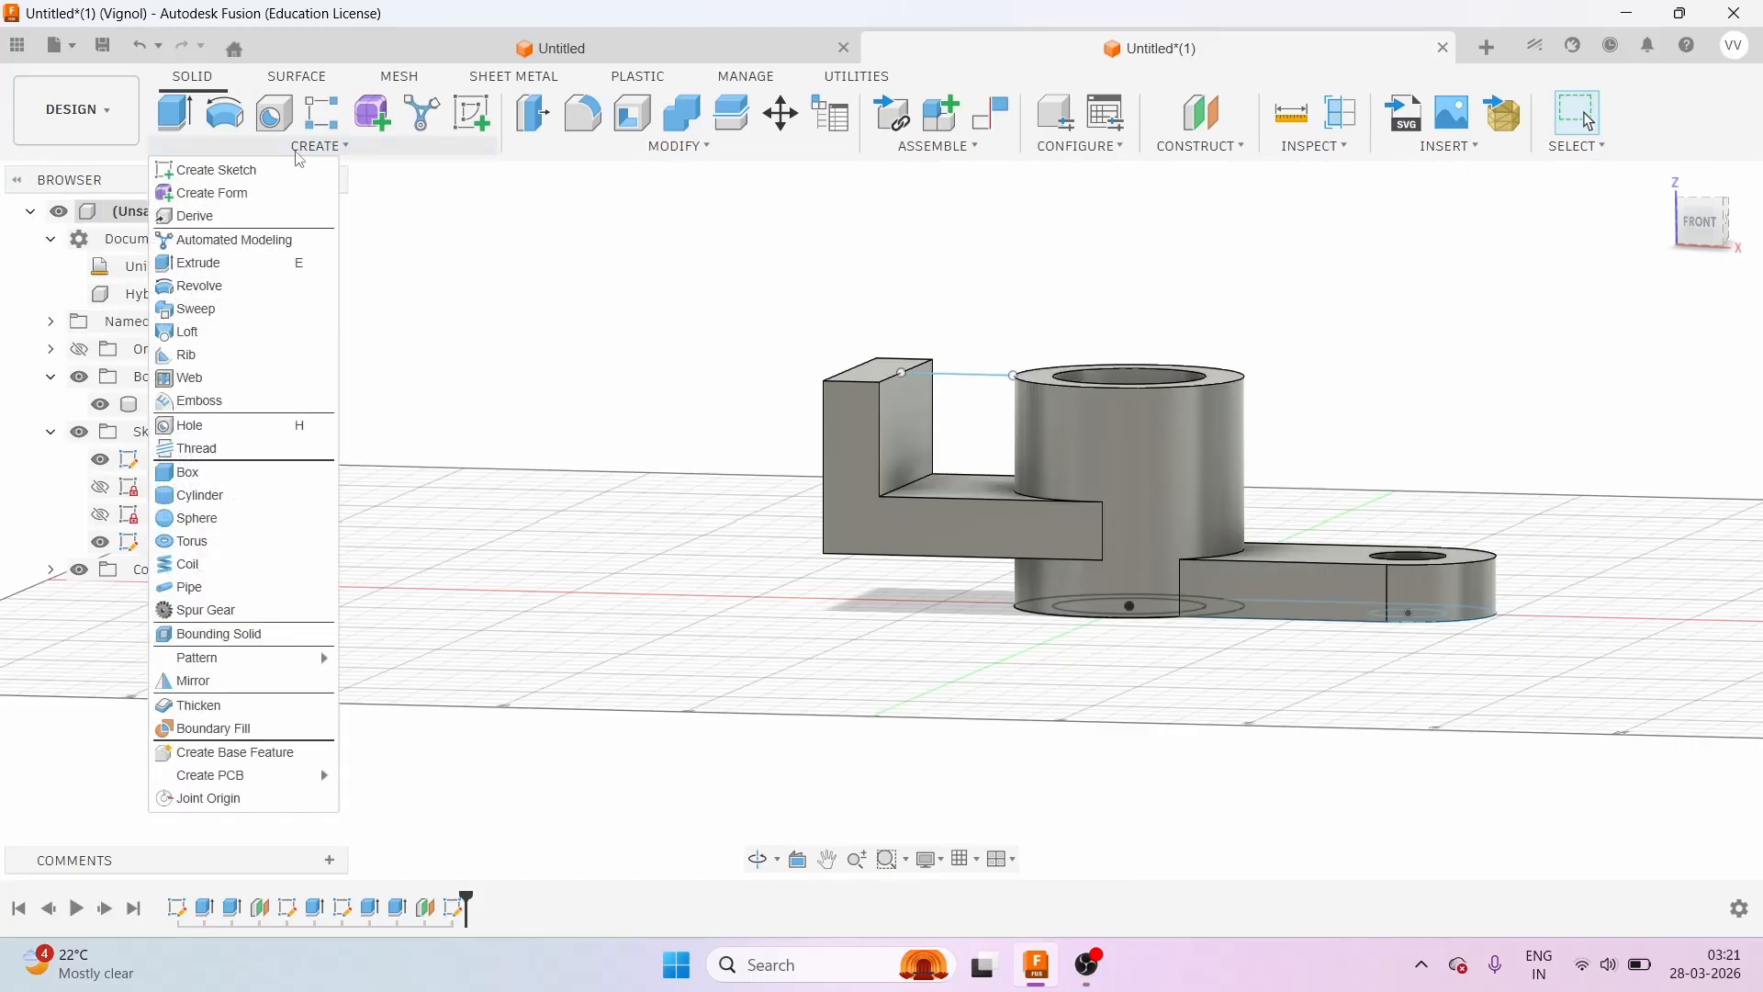
click(204, 357)
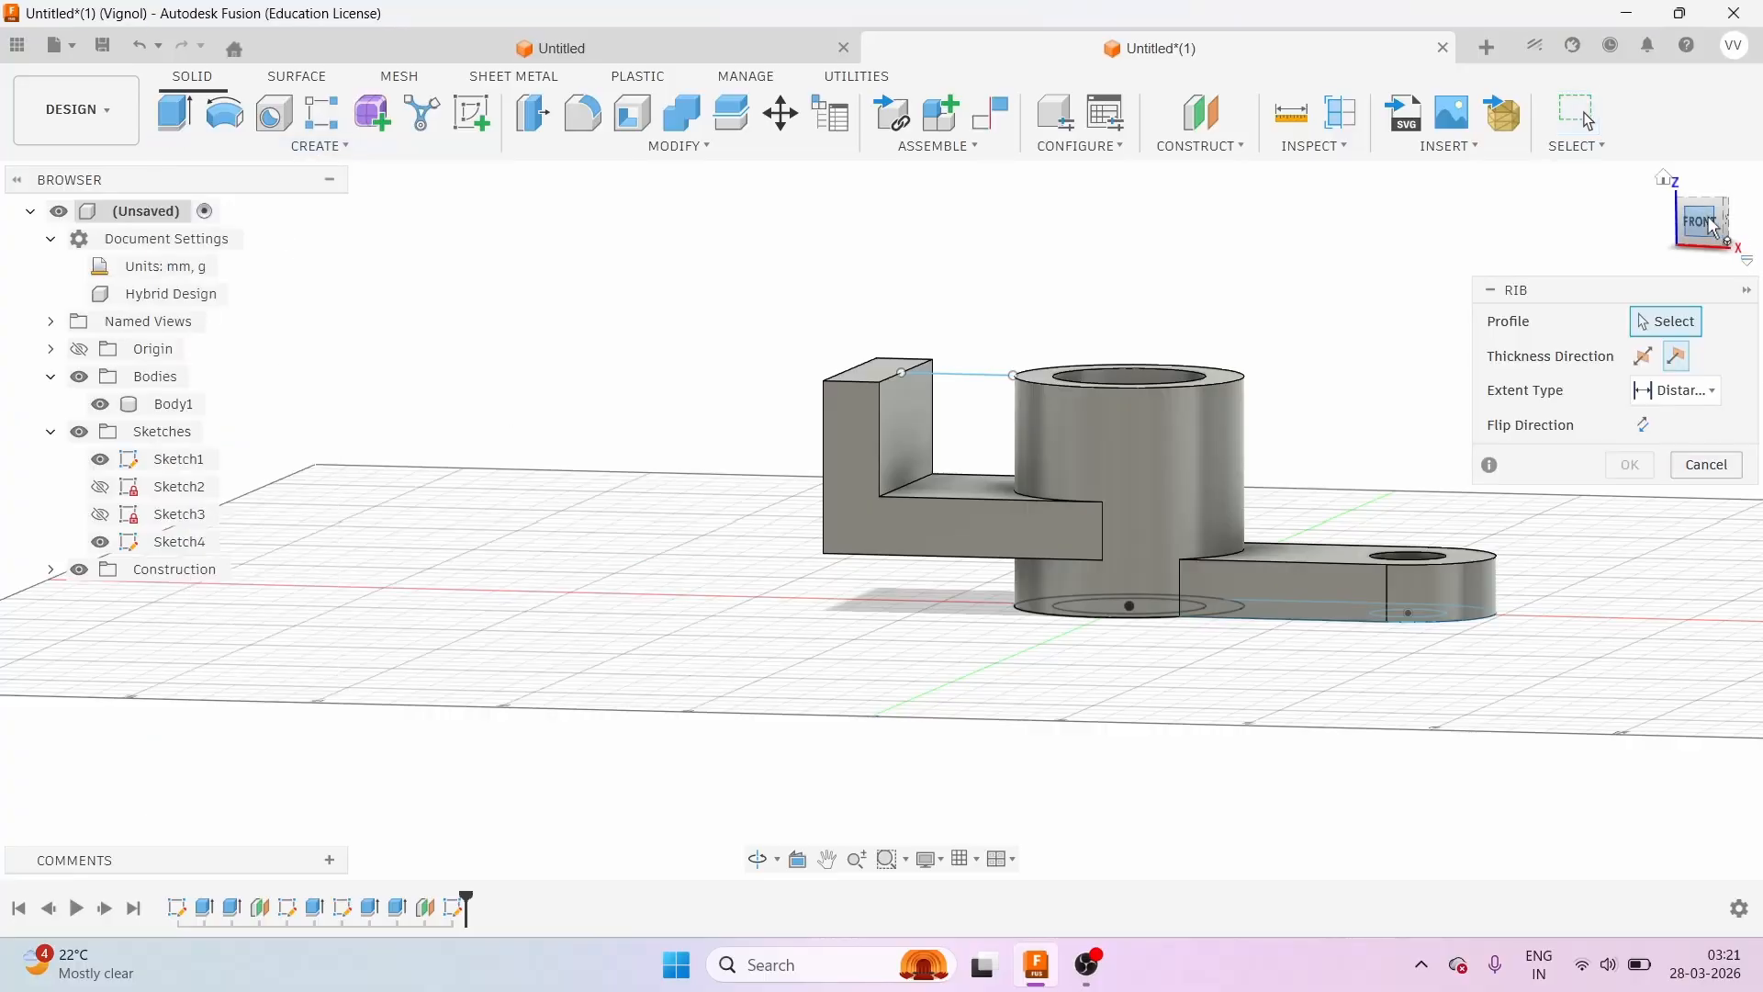
drag(1711, 228, 1699, 236)
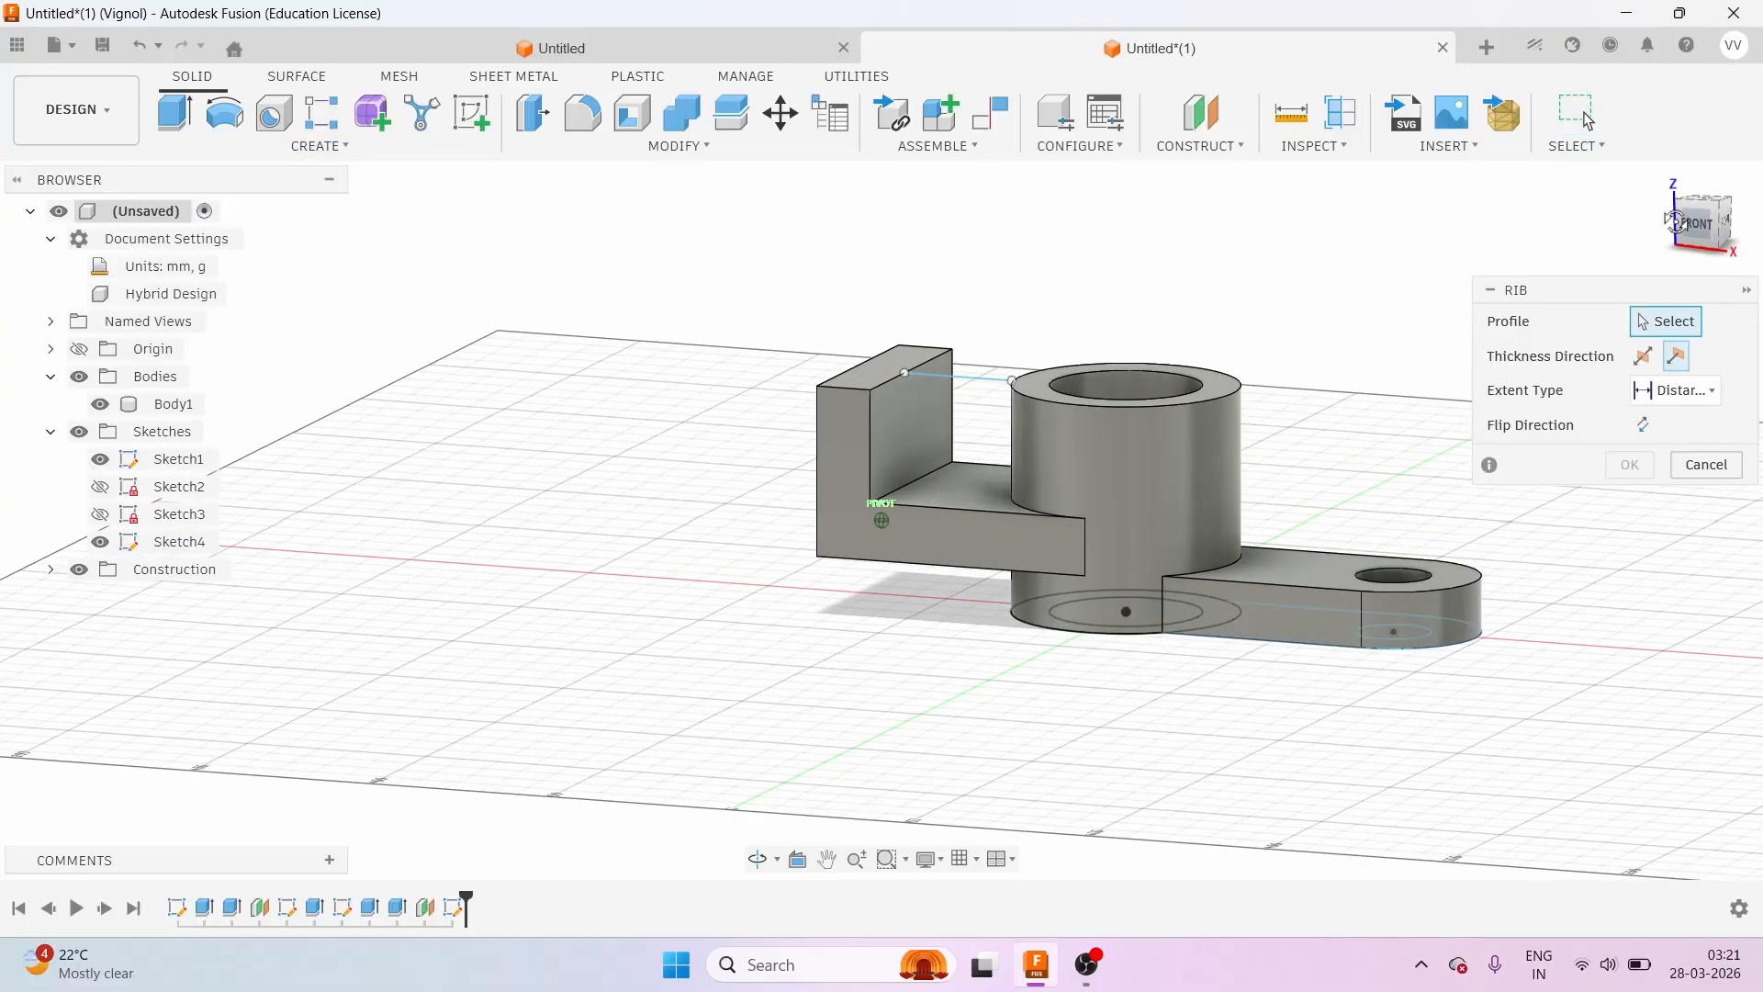
click(949, 384)
scroll(757, 423, down, 2)
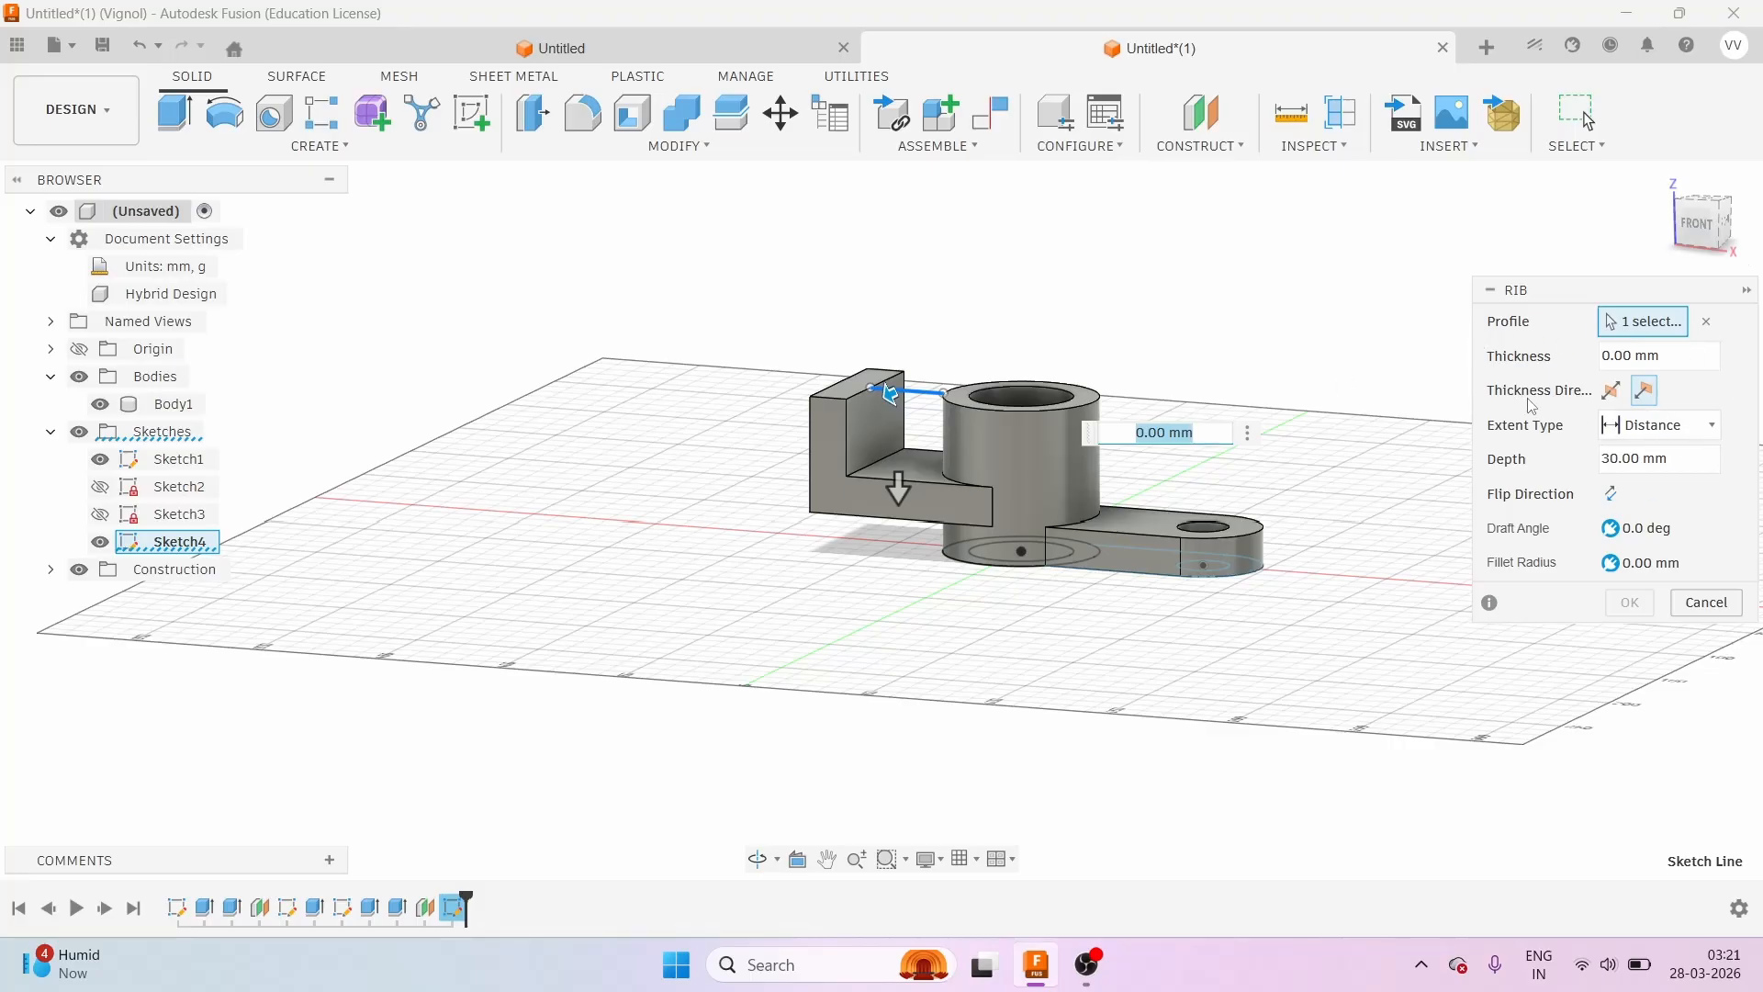
click(1649, 405)
click(1653, 428)
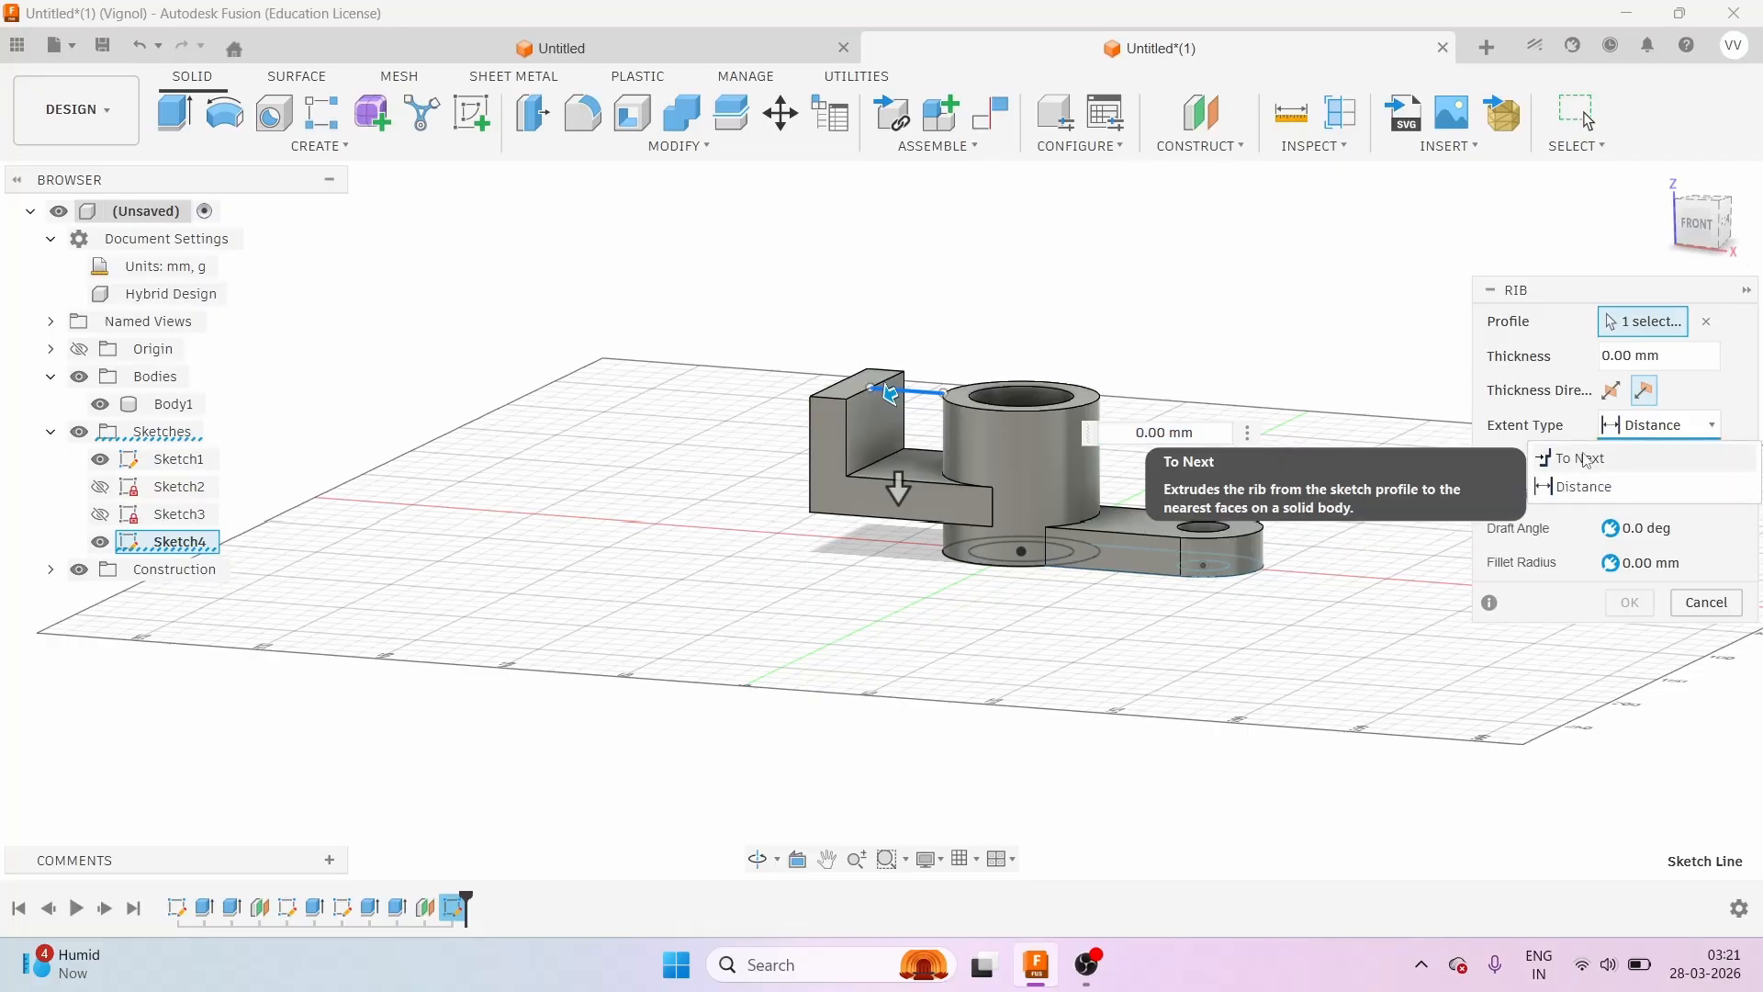
click(1682, 422)
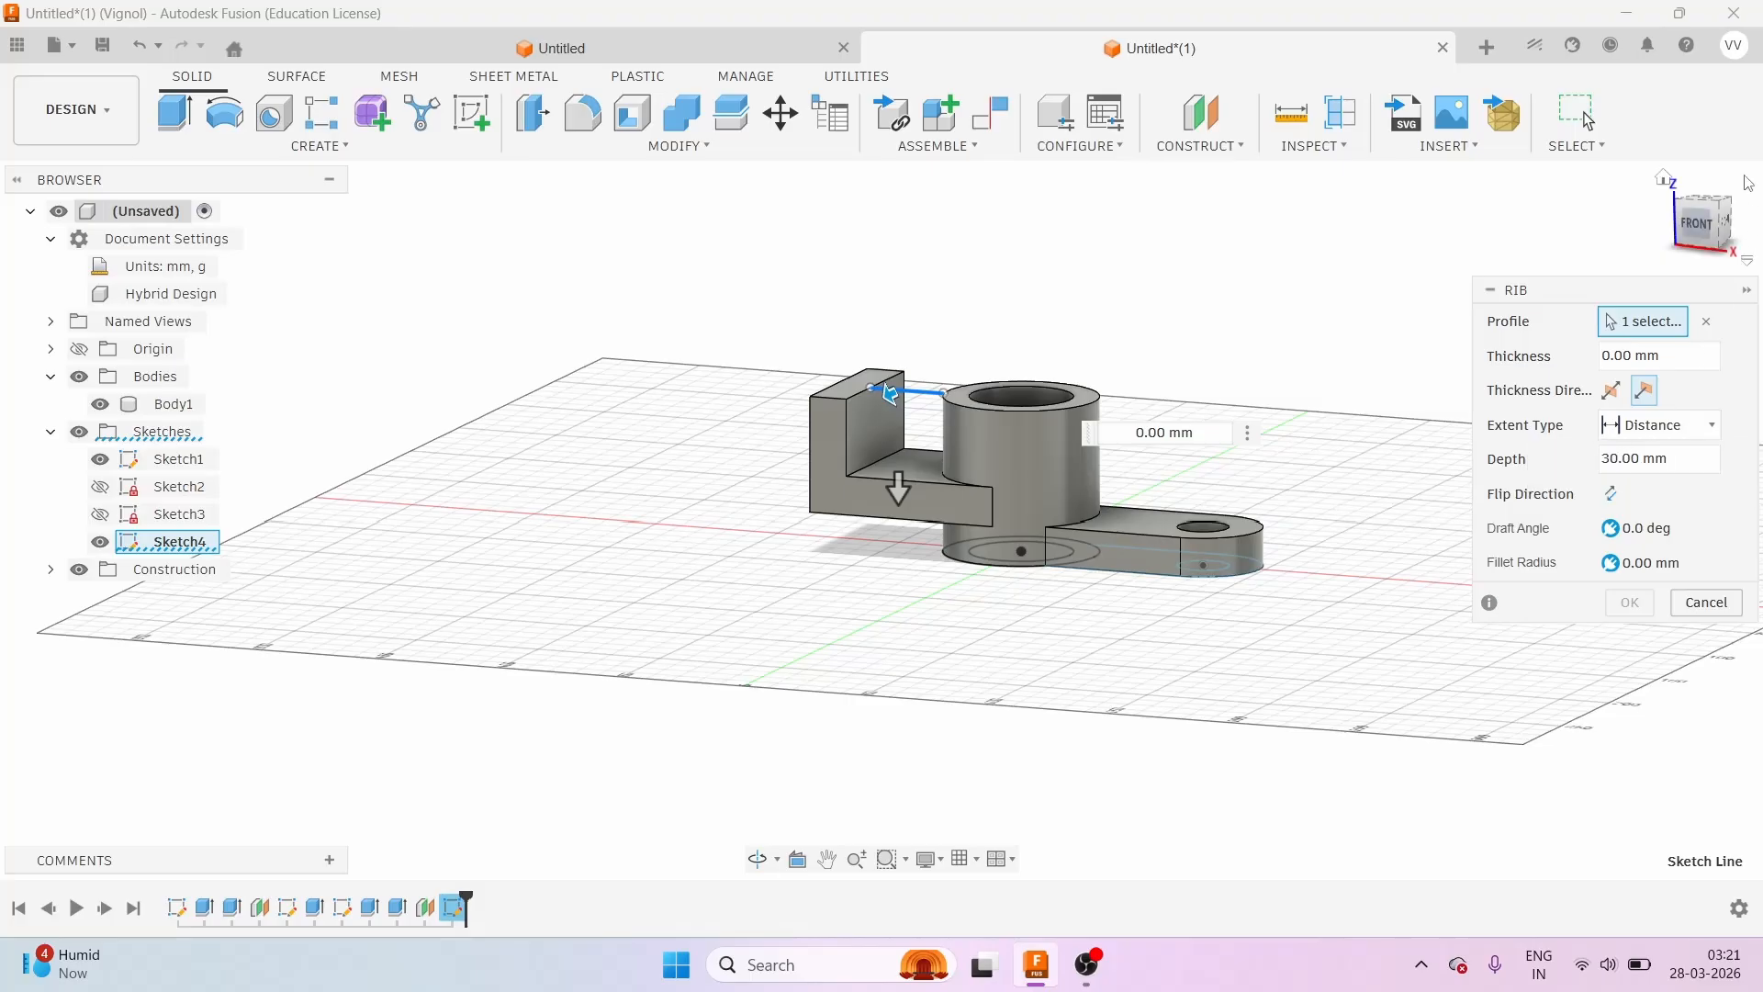
Set the rib's depth to 30 mm, running down from the sketch line toward the bracket's base.
drag(1704, 223, 1693, 233)
click(1712, 231)
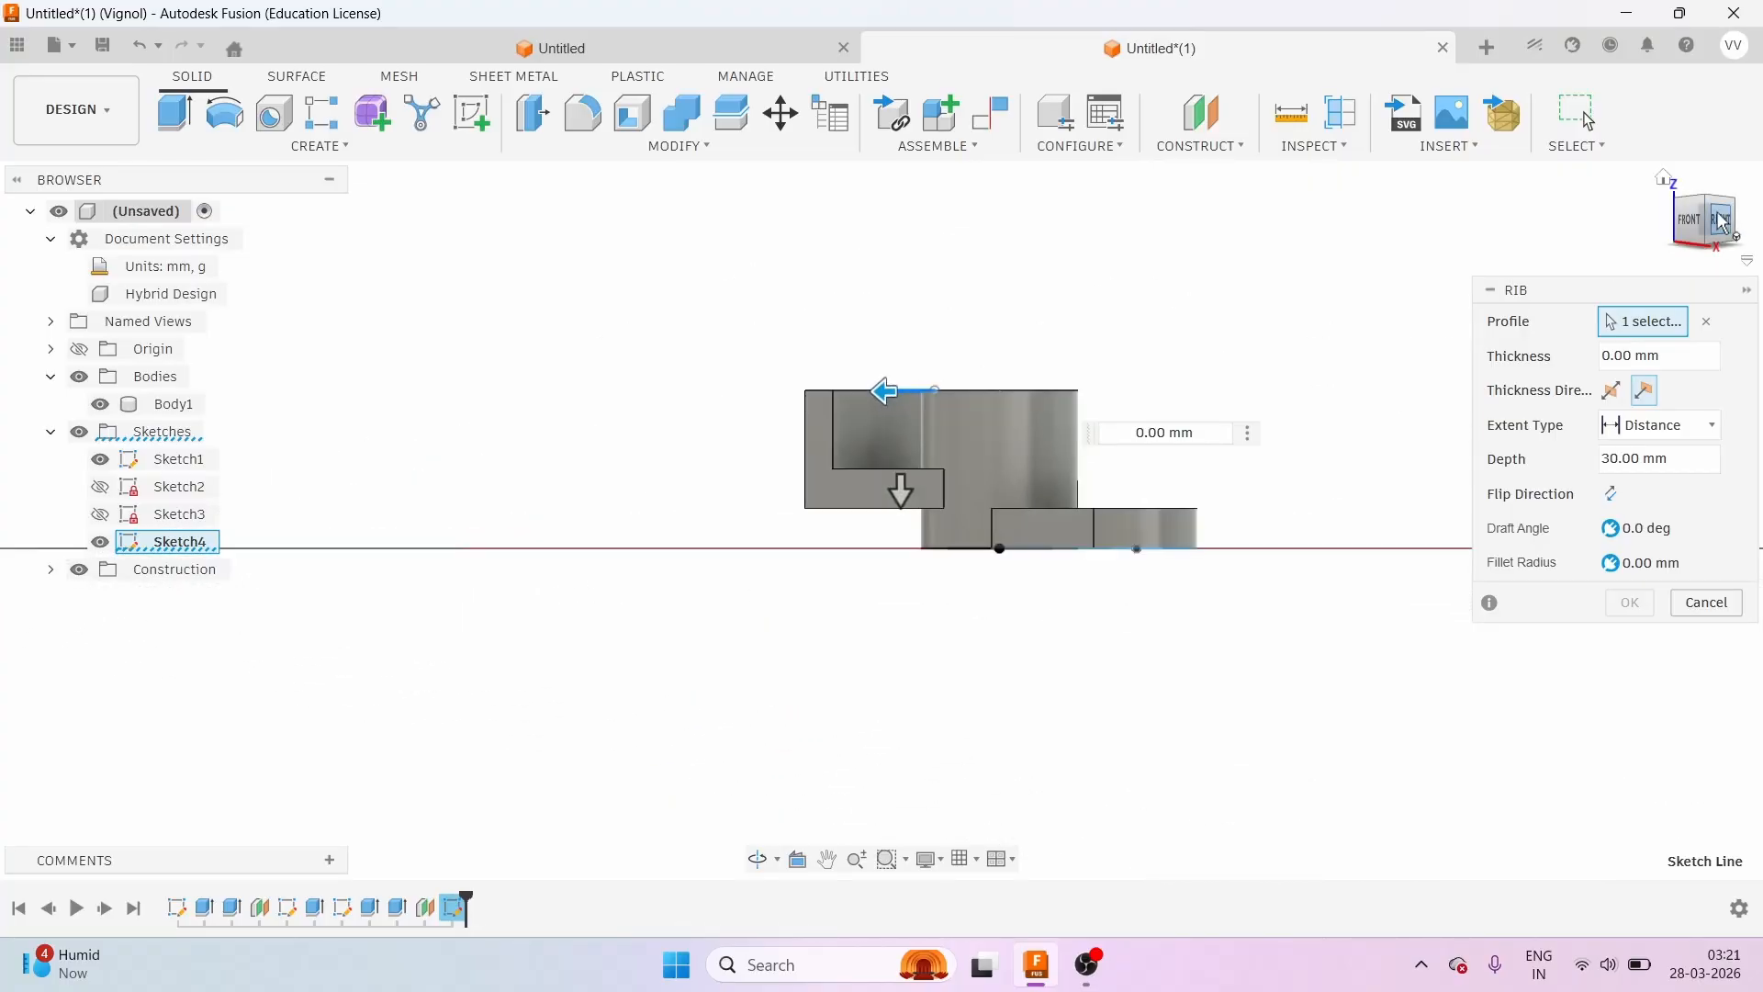
click(1665, 178)
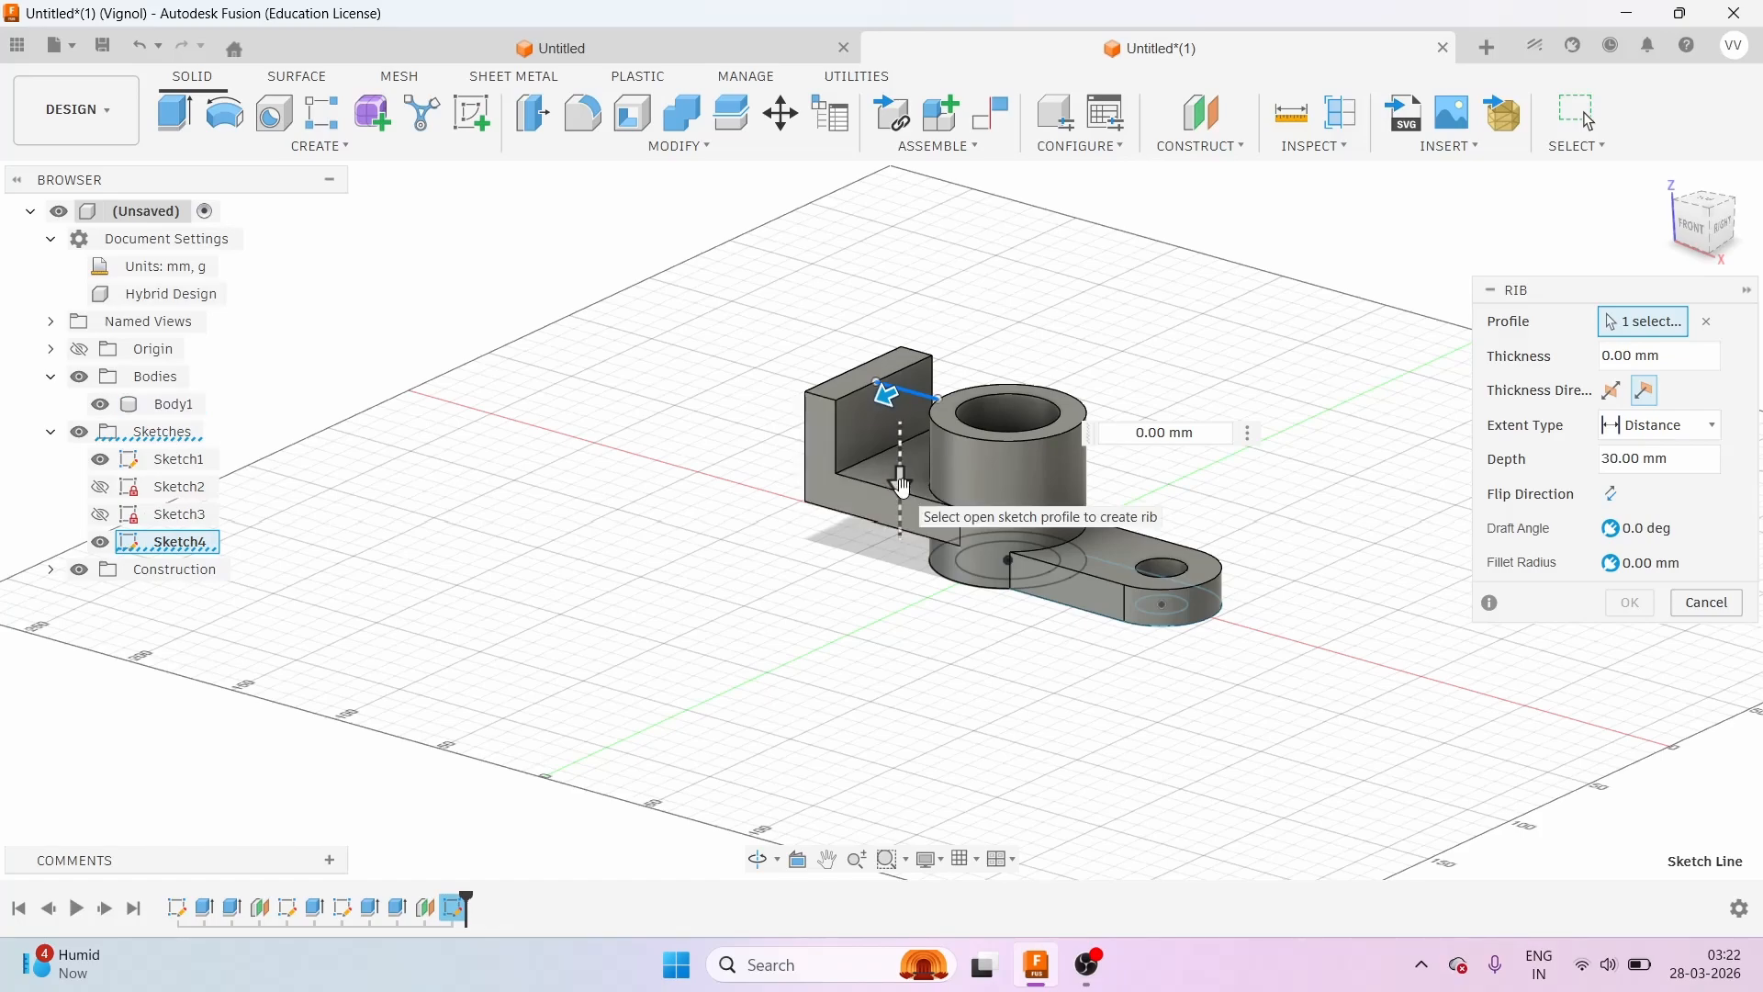
mouse_move(899, 475)
mouse_down()
mouse_move(901, 420)
mouse_move(901, 514)
mouse_move(914, 427)
mouse_move(914, 482)
mouse_up()
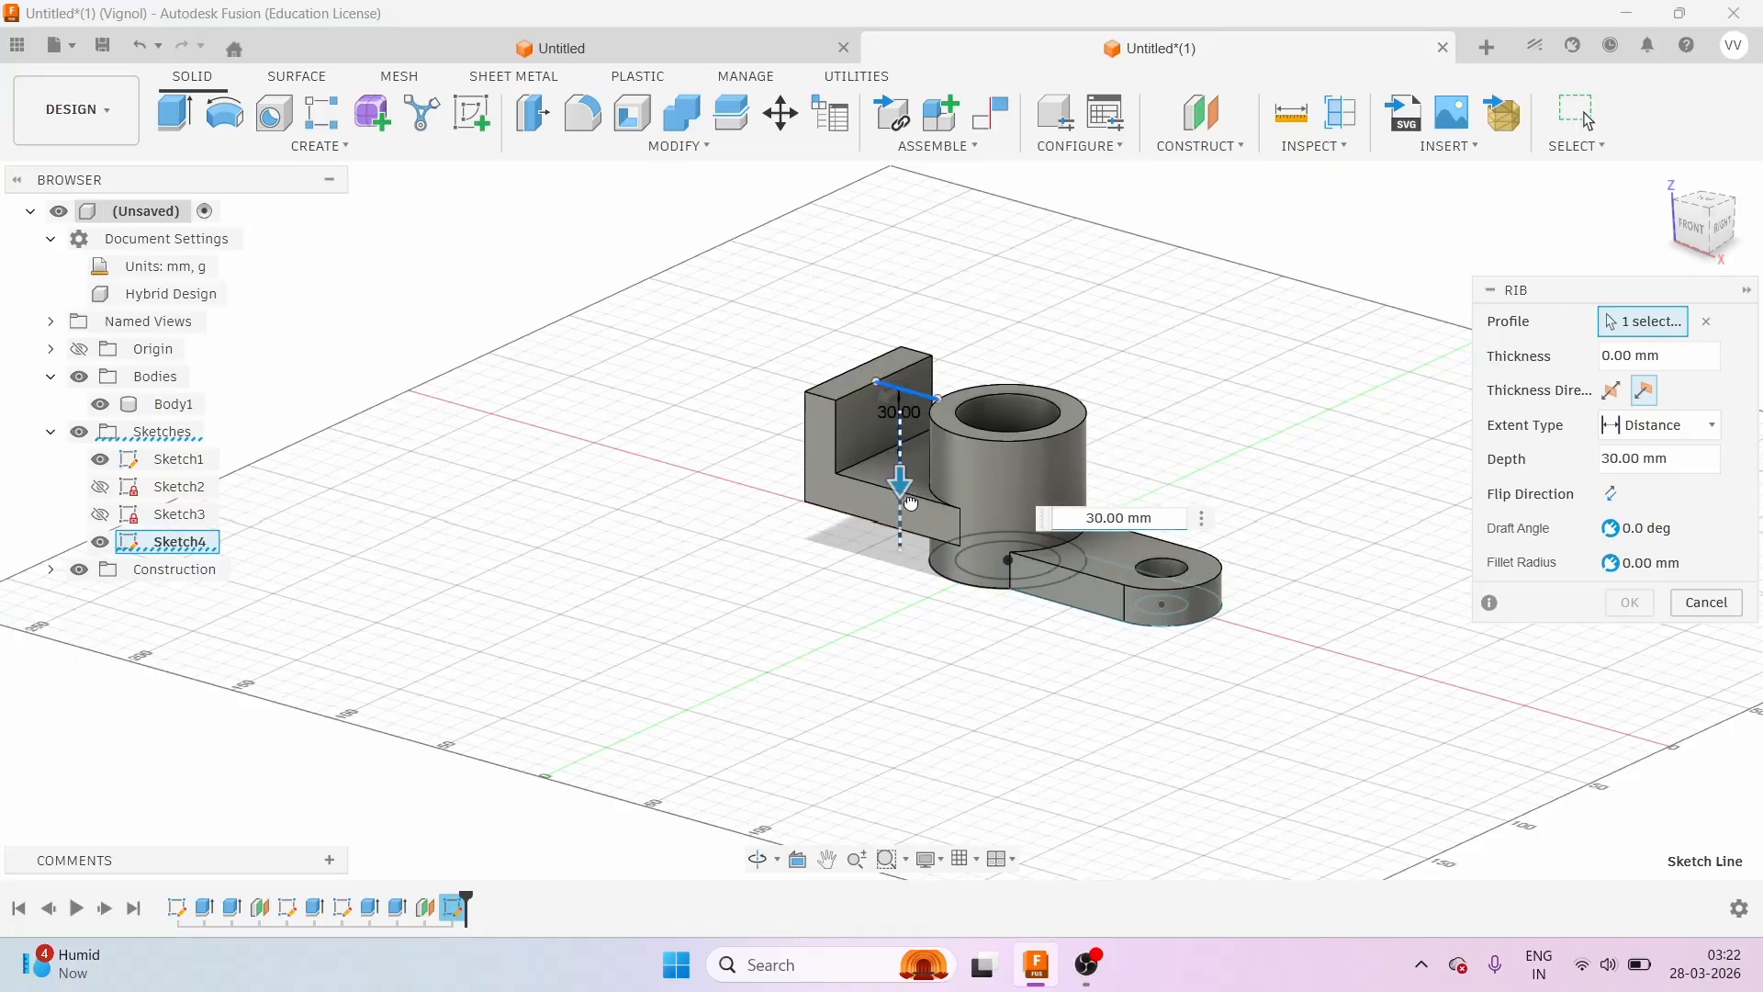
text(30)
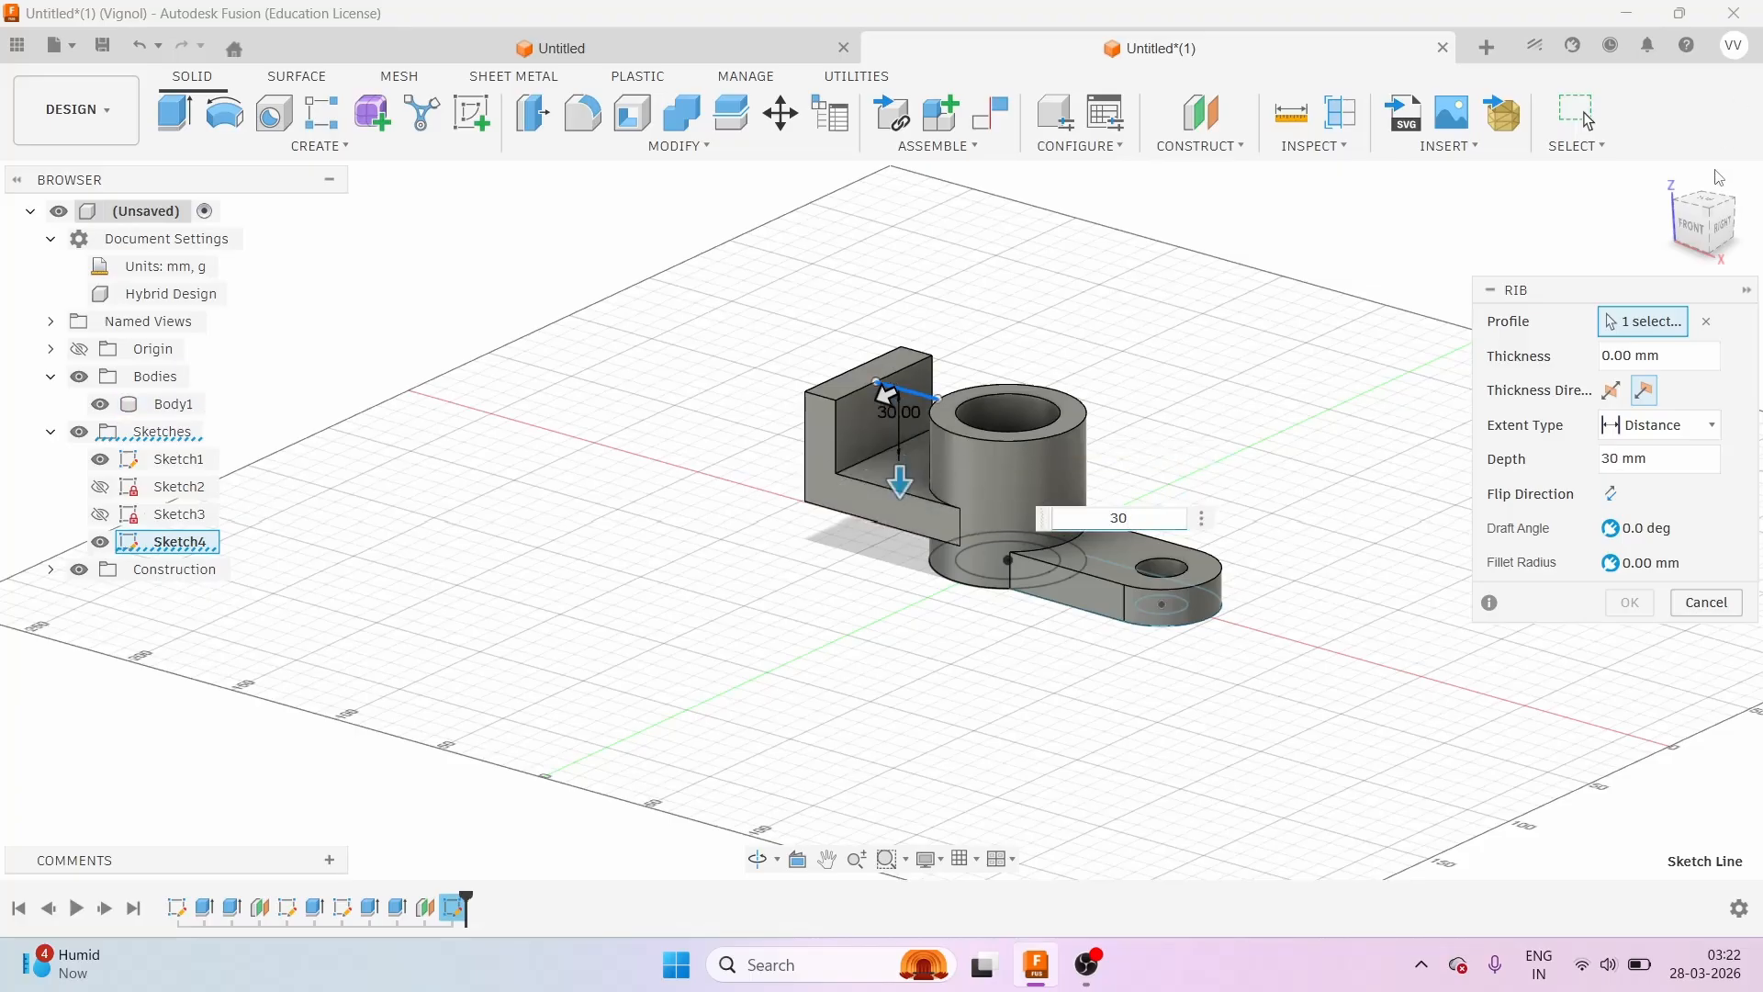
Set the rib's thickness to -10 mm and create the rib between the bracket and the cylinder.
drag(1724, 214, 1697, 204)
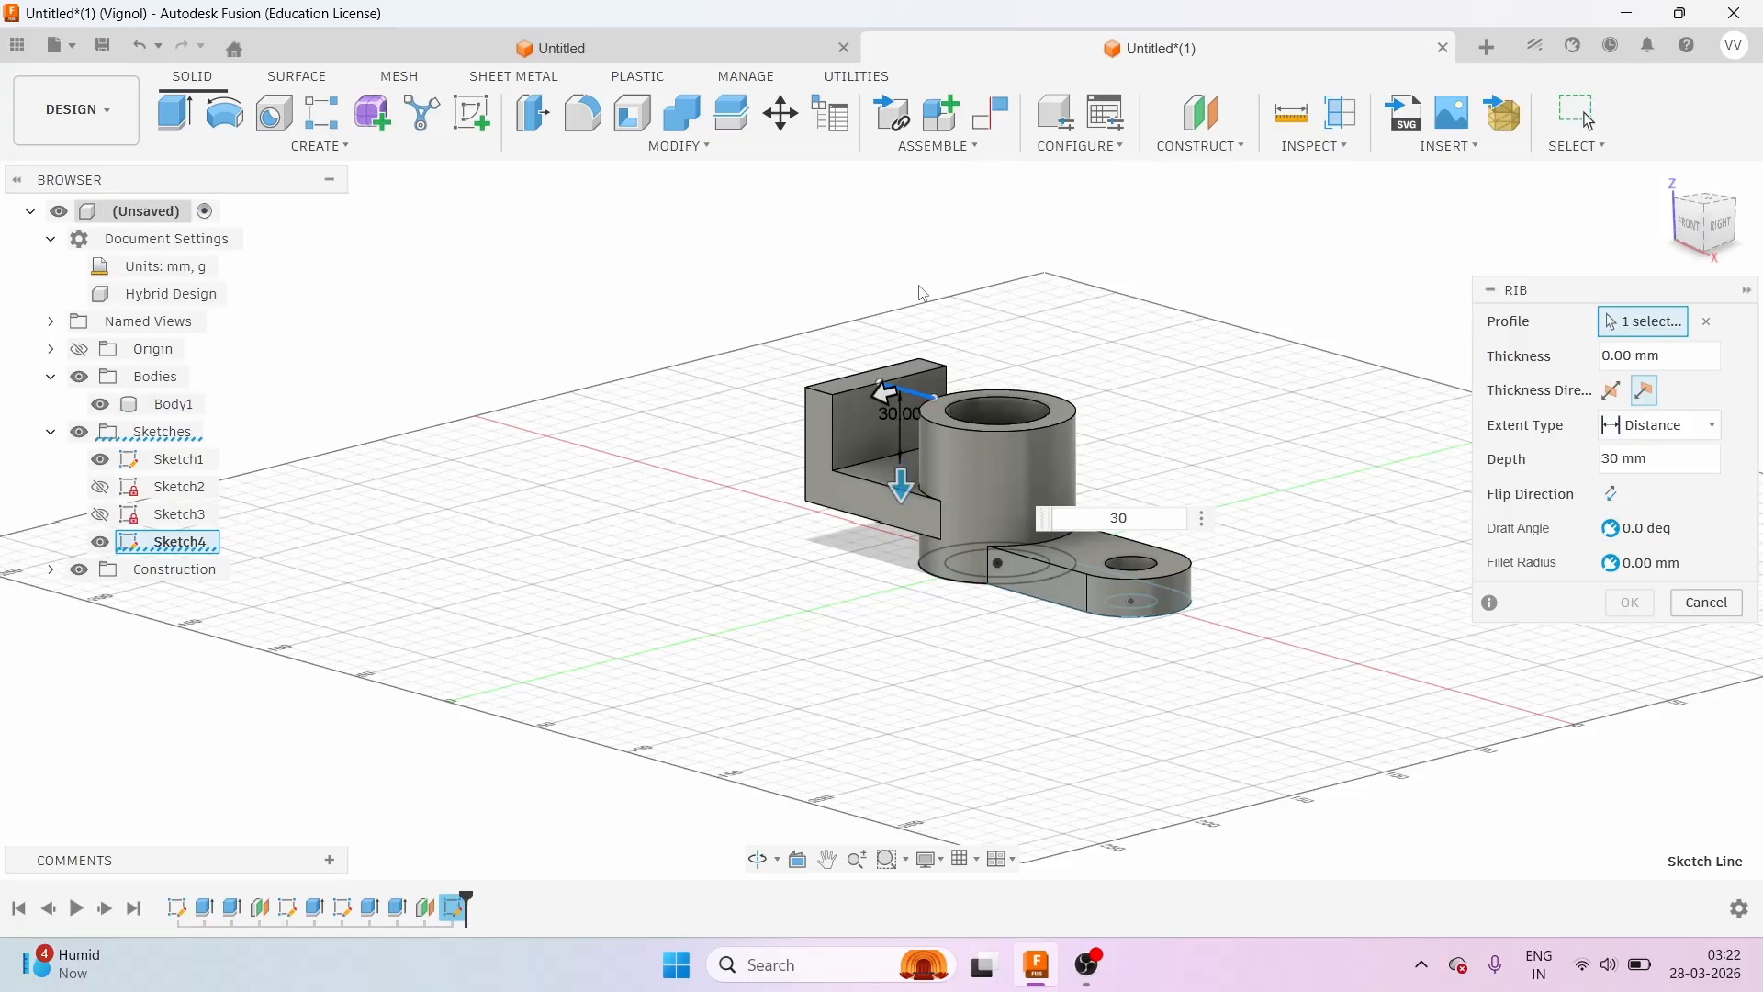
click(883, 387)
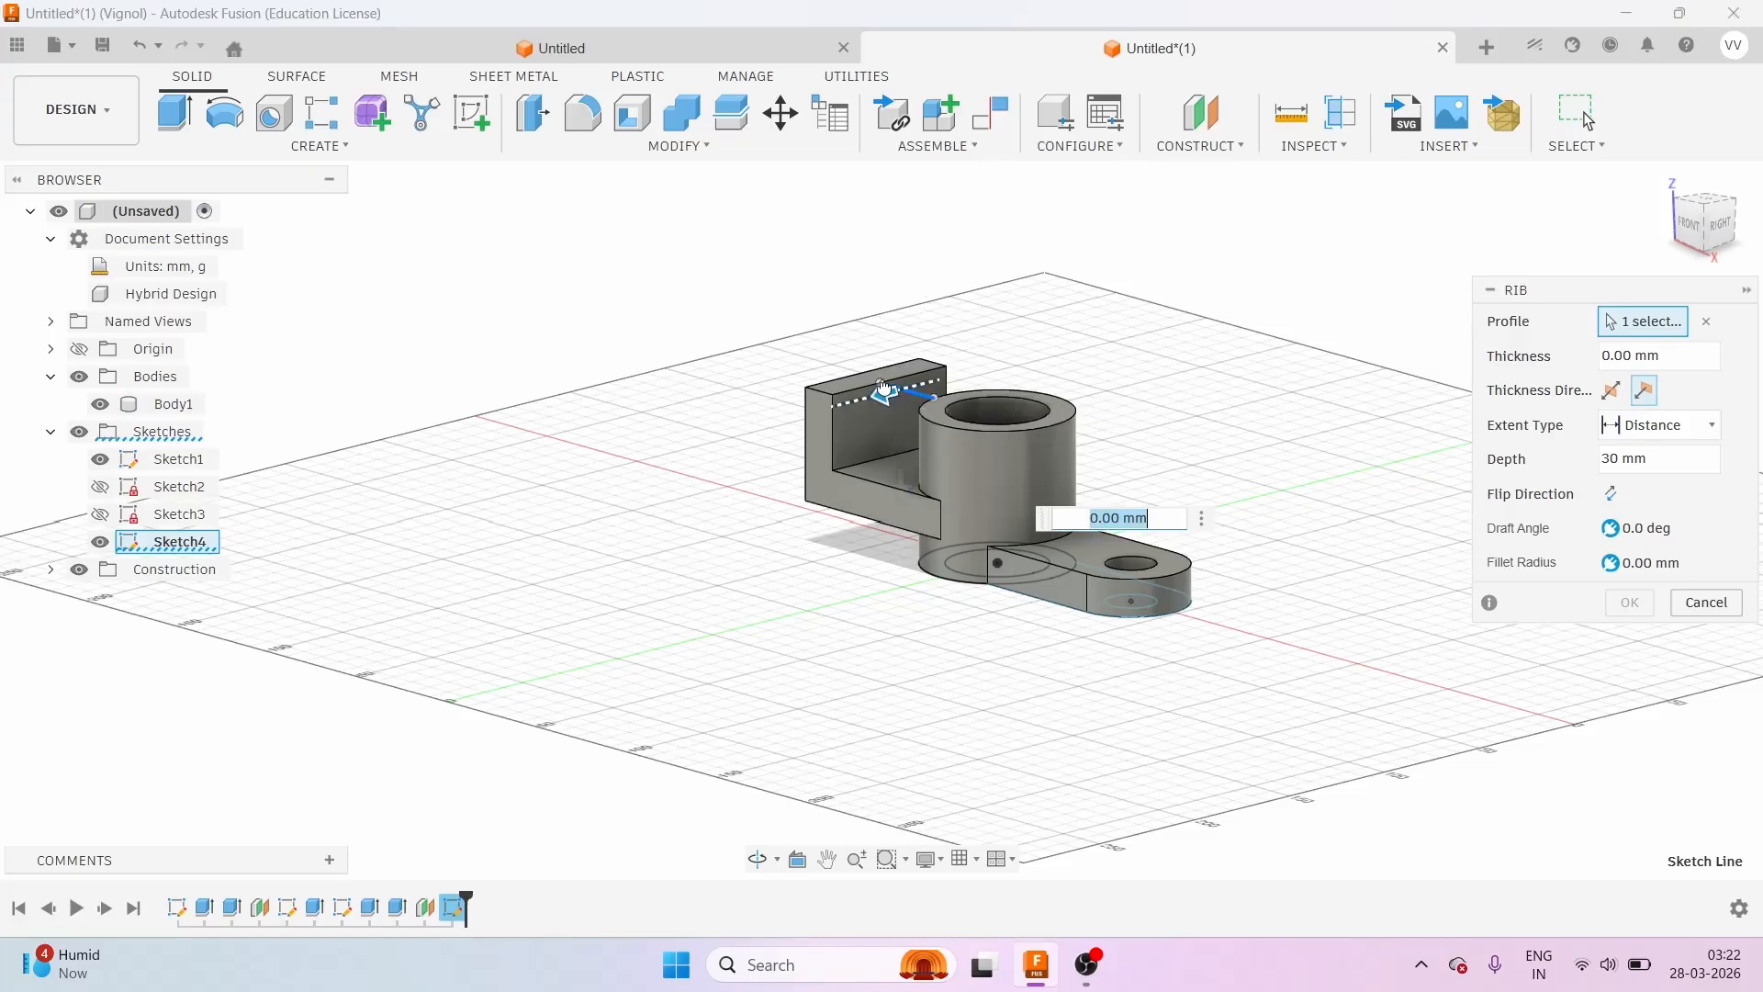
drag(884, 388, 908, 384)
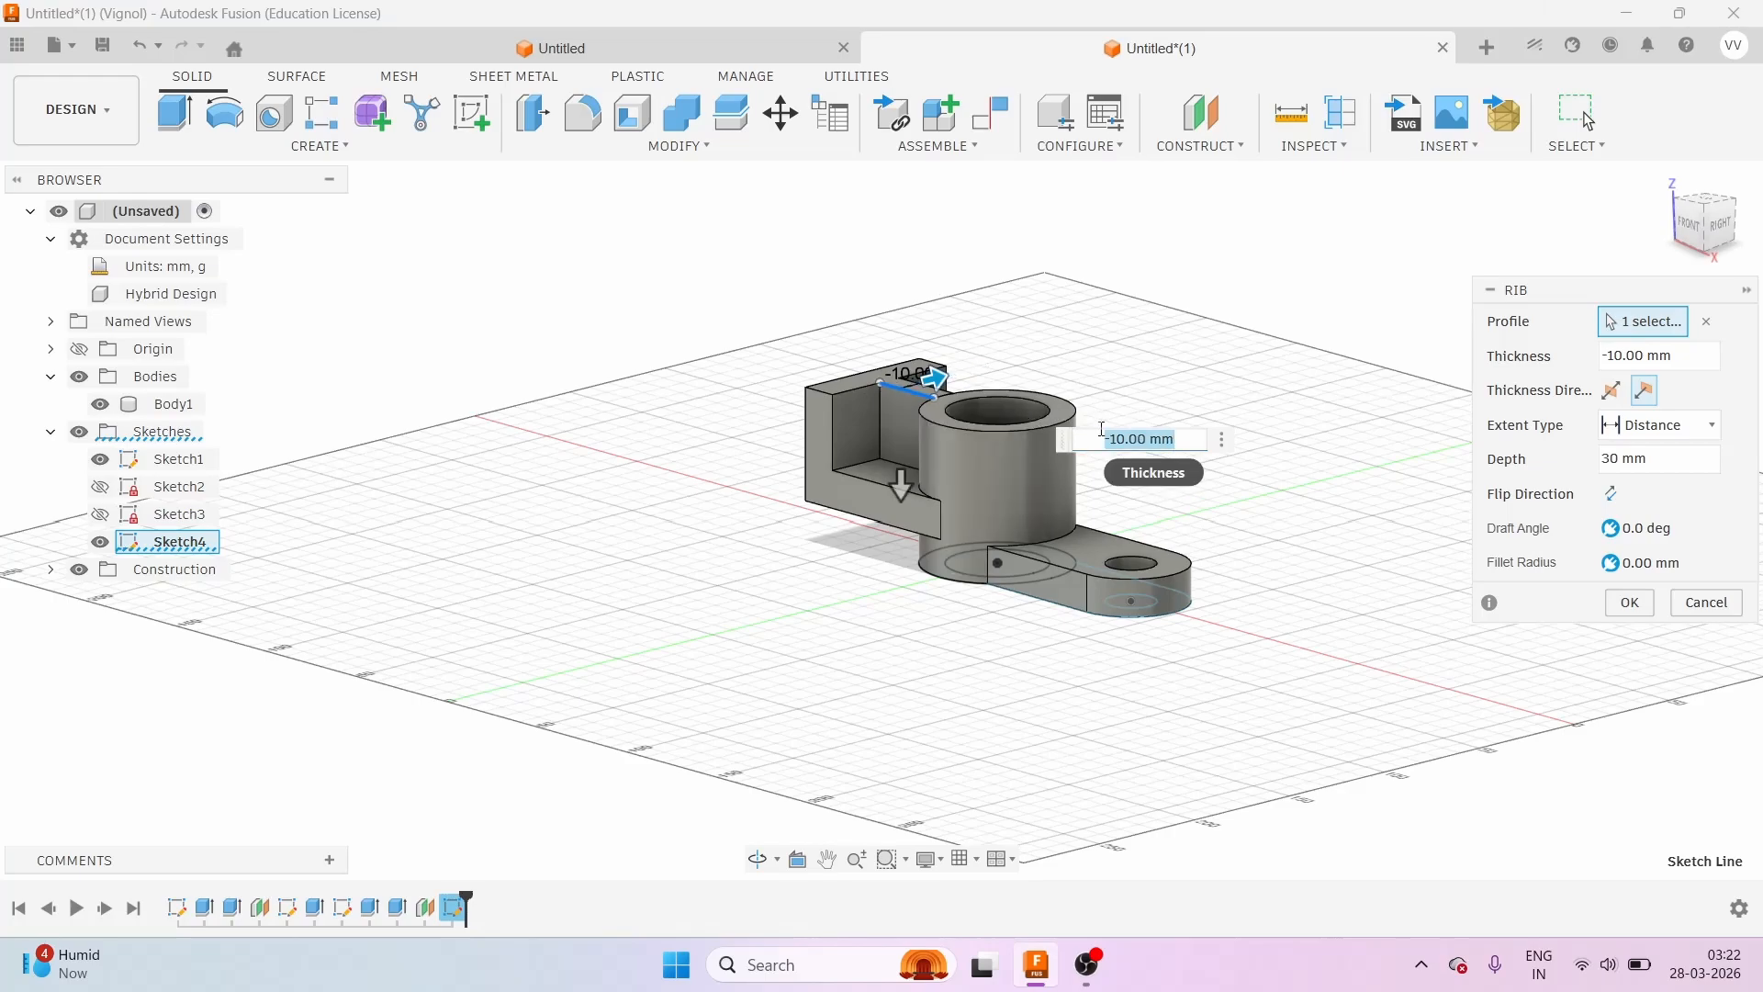
scroll(918, 437, up, 3)
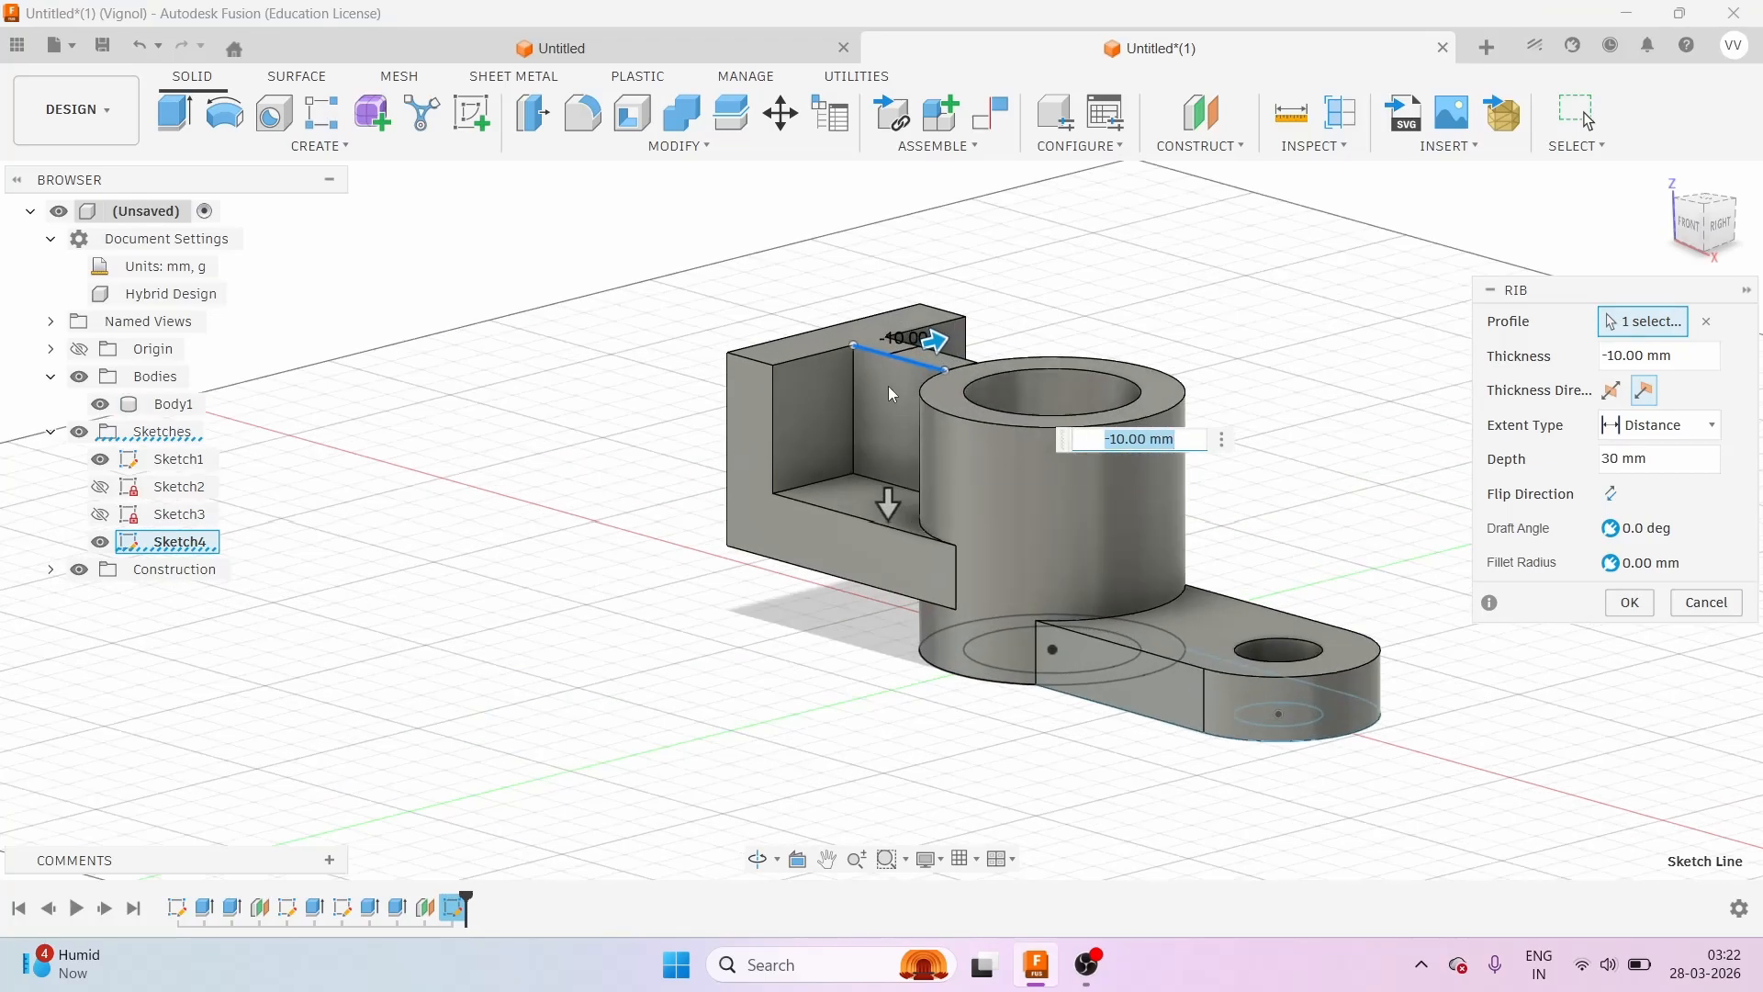
scroll(889, 385, down, 3)
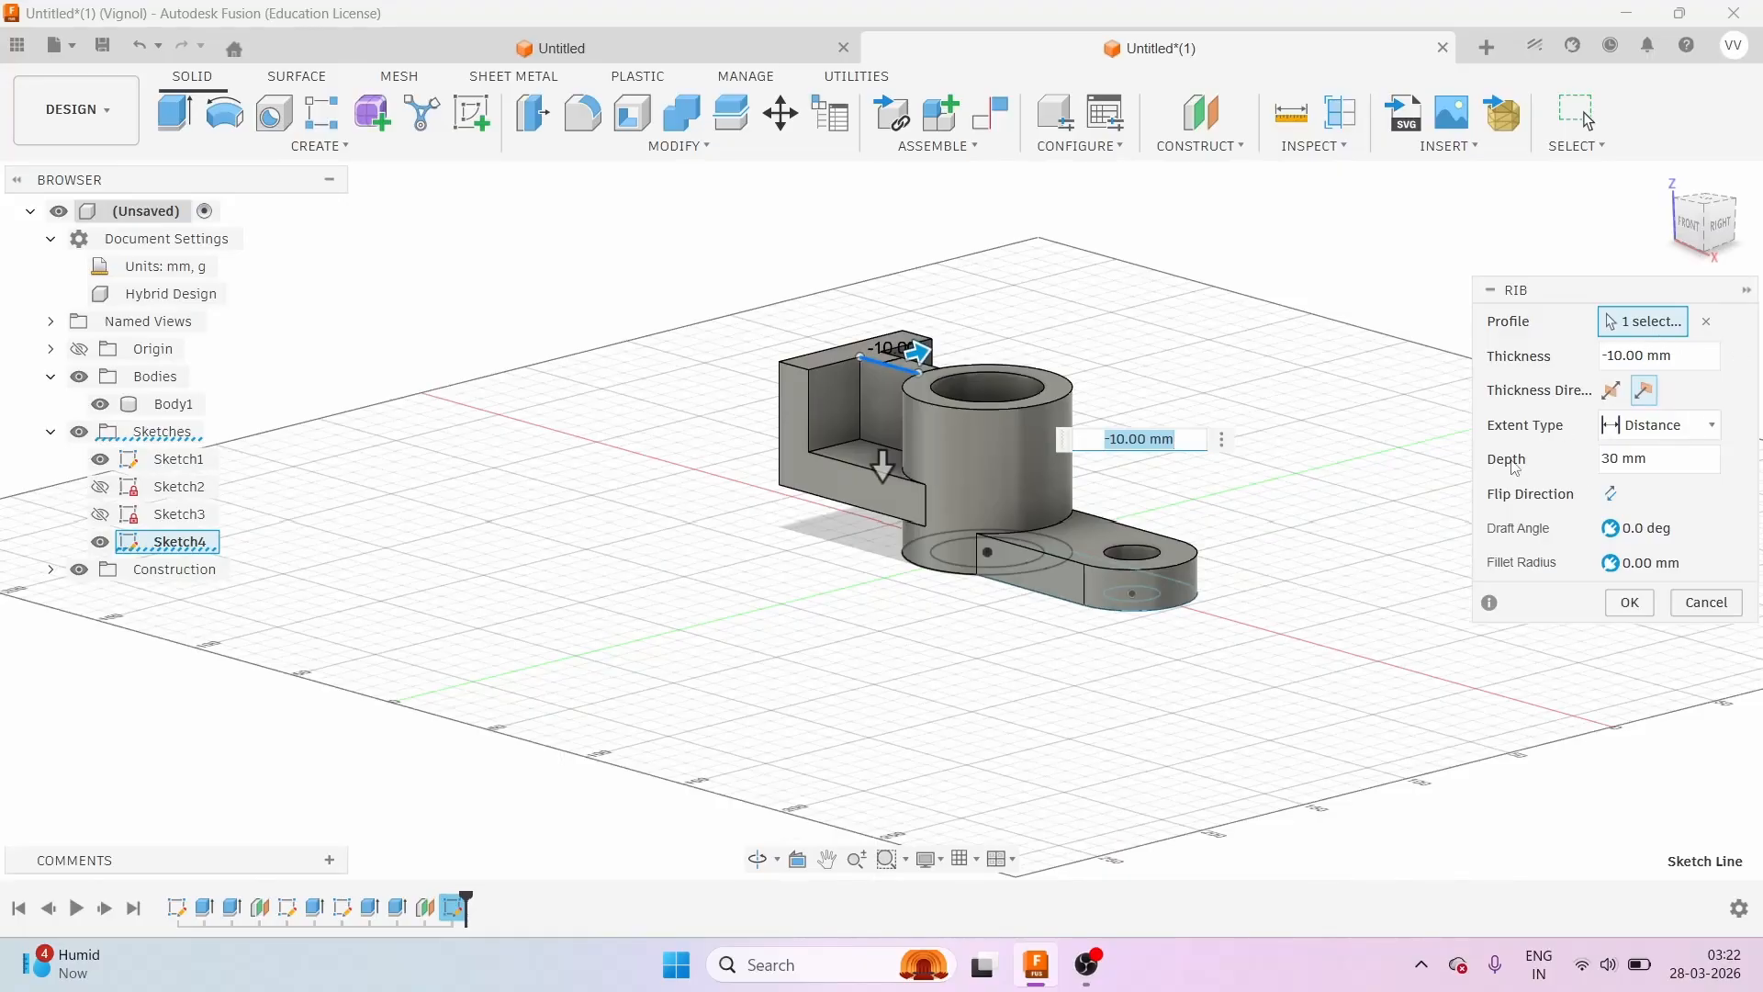
click(1629, 602)
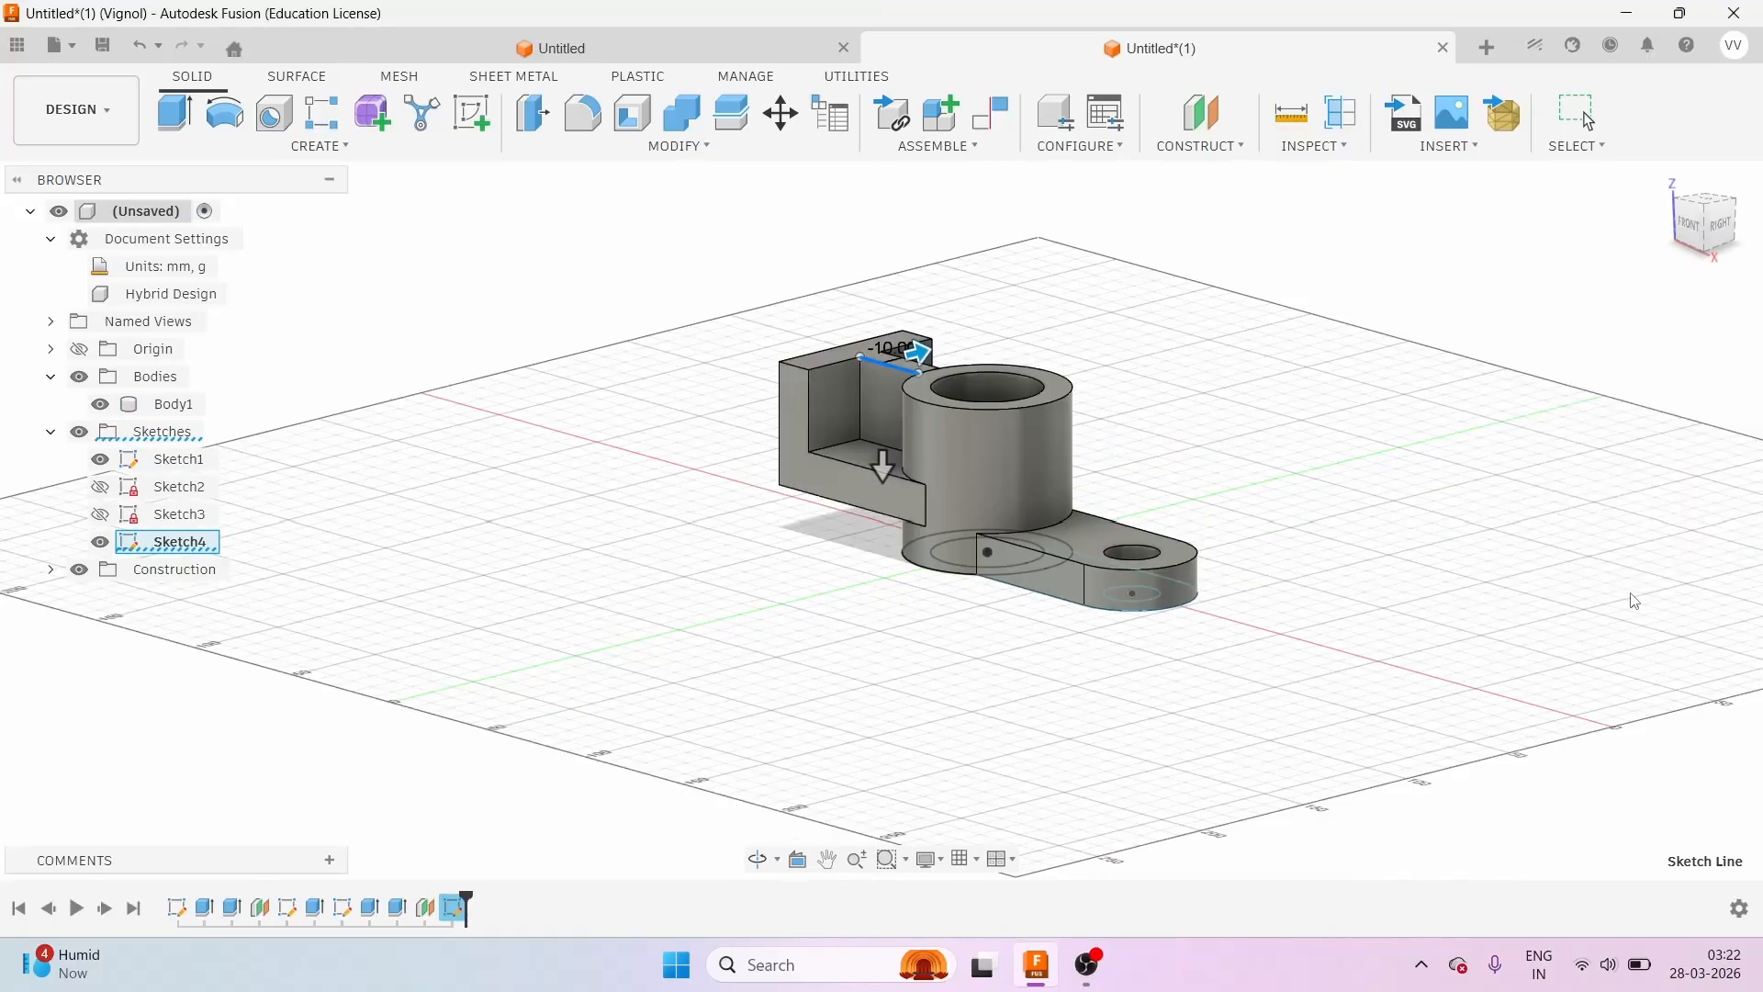
Create a construction plane offset -18 mm from the flat front side face of the holed arm.
click(1713, 240)
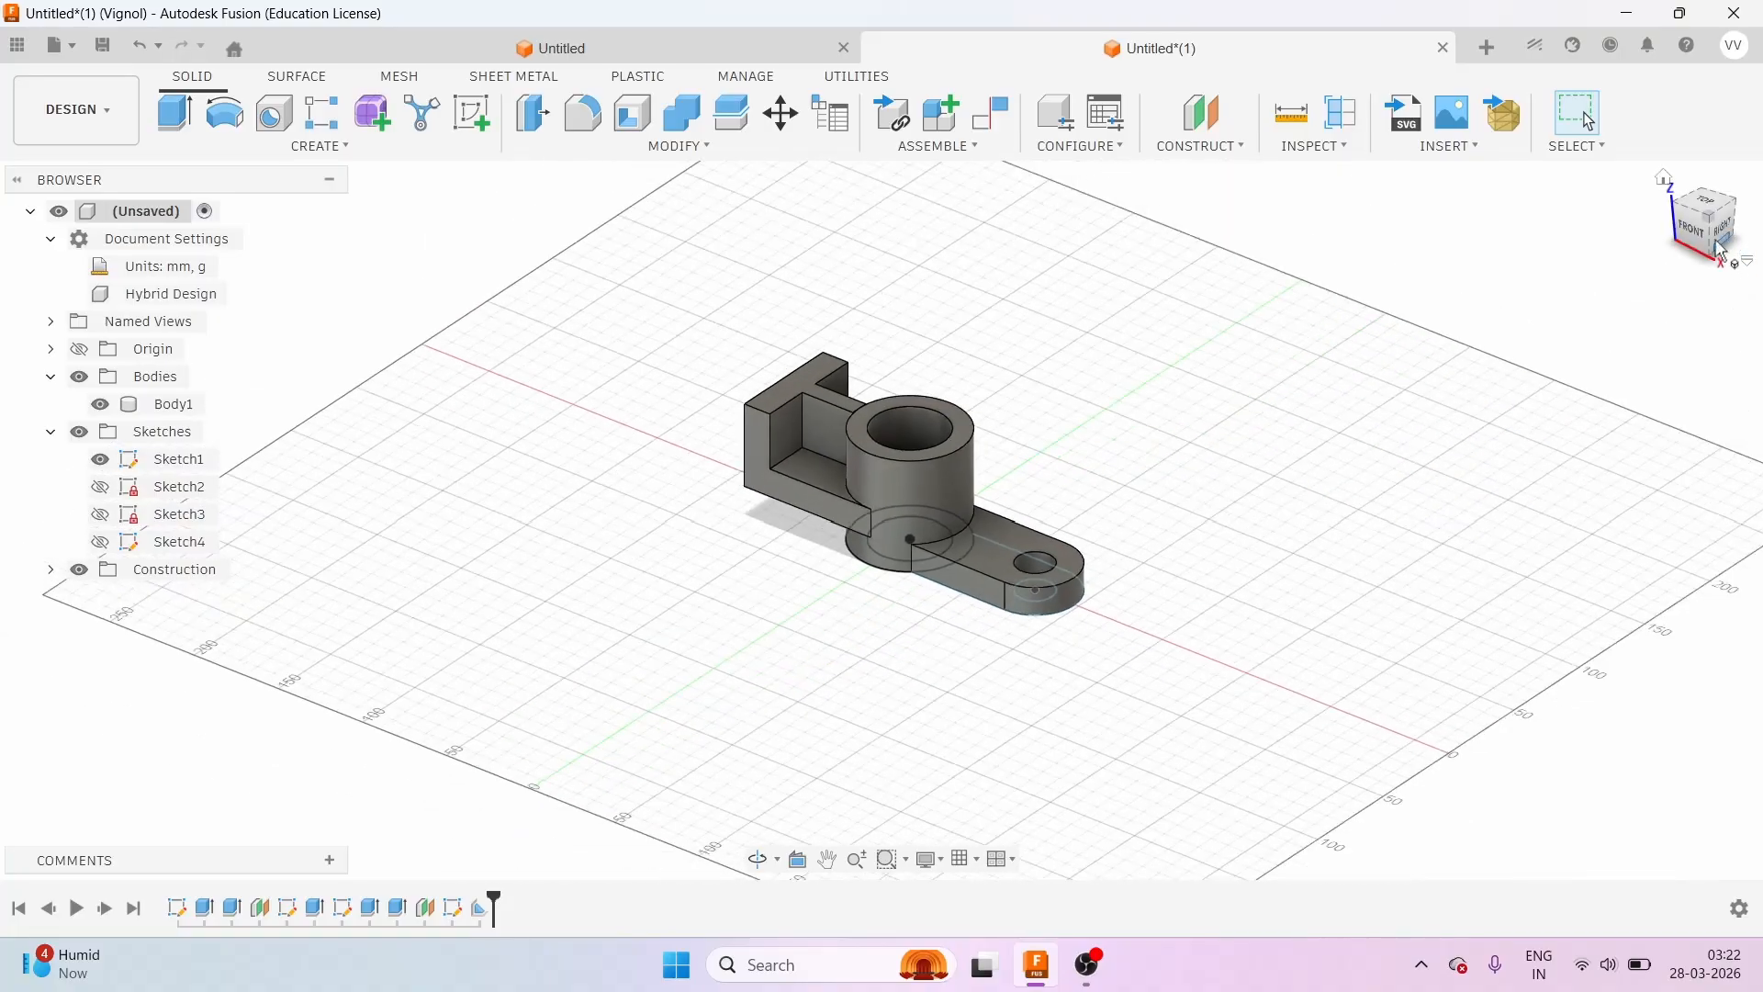
mouse_move(1709, 226)
mouse_down()
mouse_move(1752, 248)
mouse_move(1745, 262)
mouse_move(1711, 178)
mouse_move(1705, 205)
mouse_up()
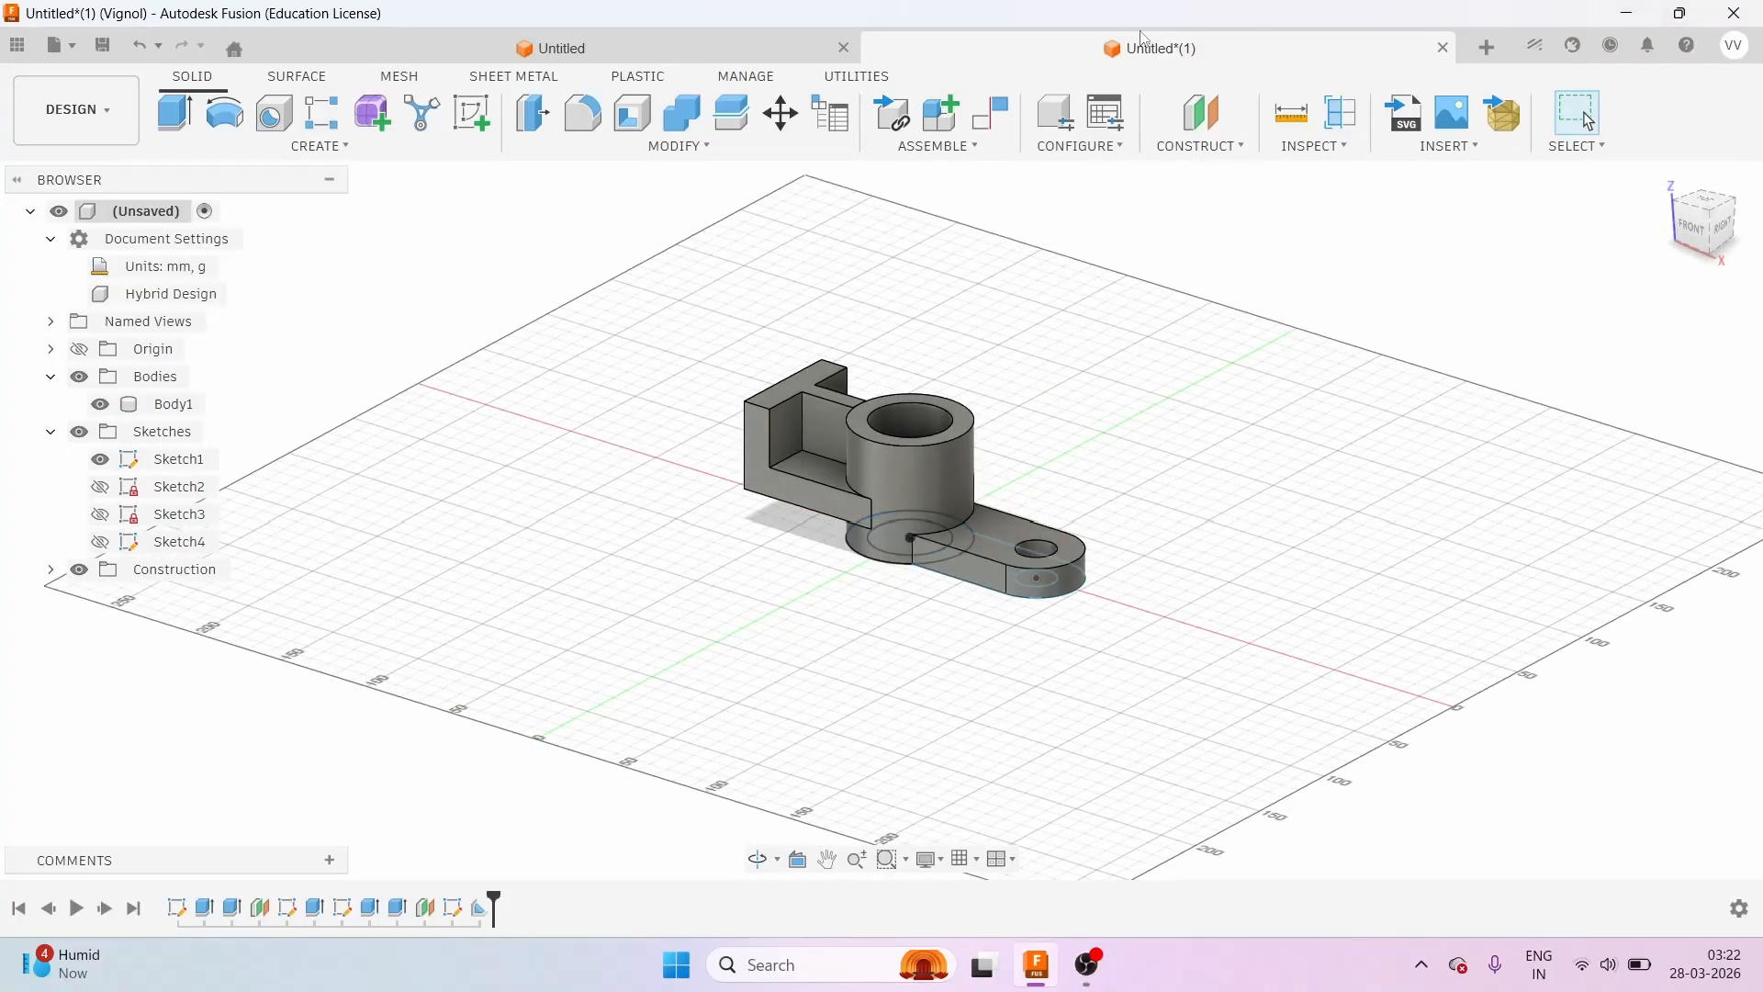
click(1219, 149)
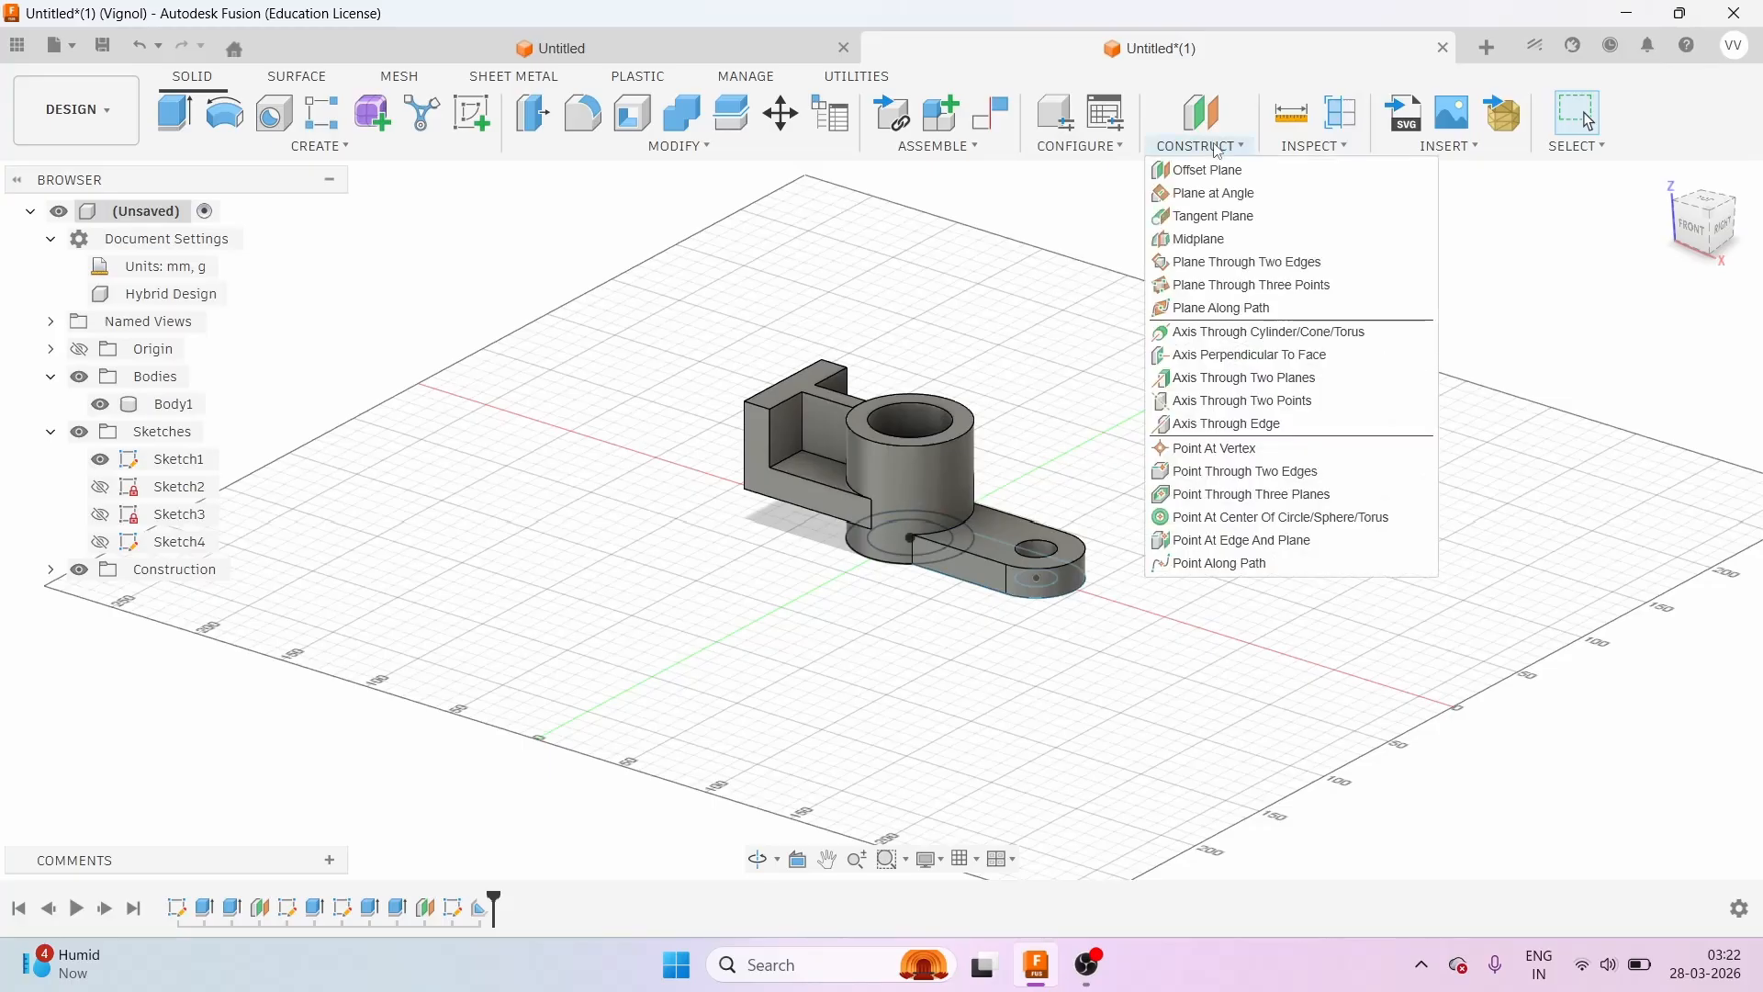
click(1295, 184)
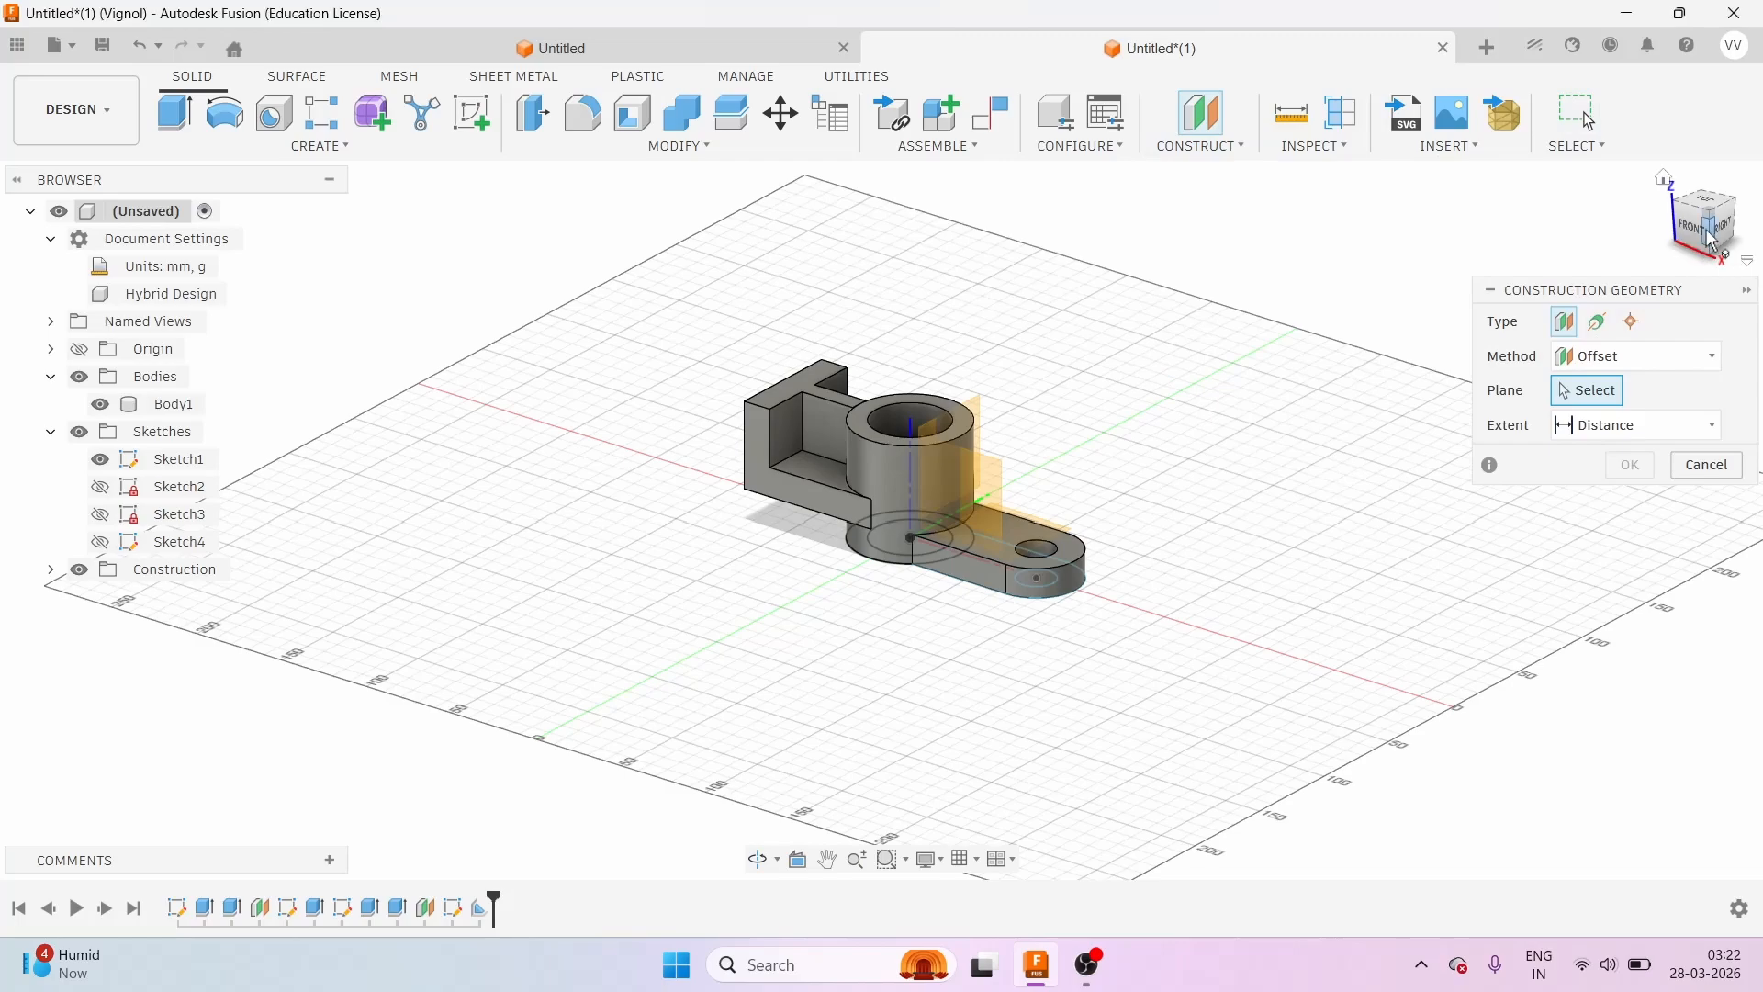
drag(1706, 229, 1752, 208)
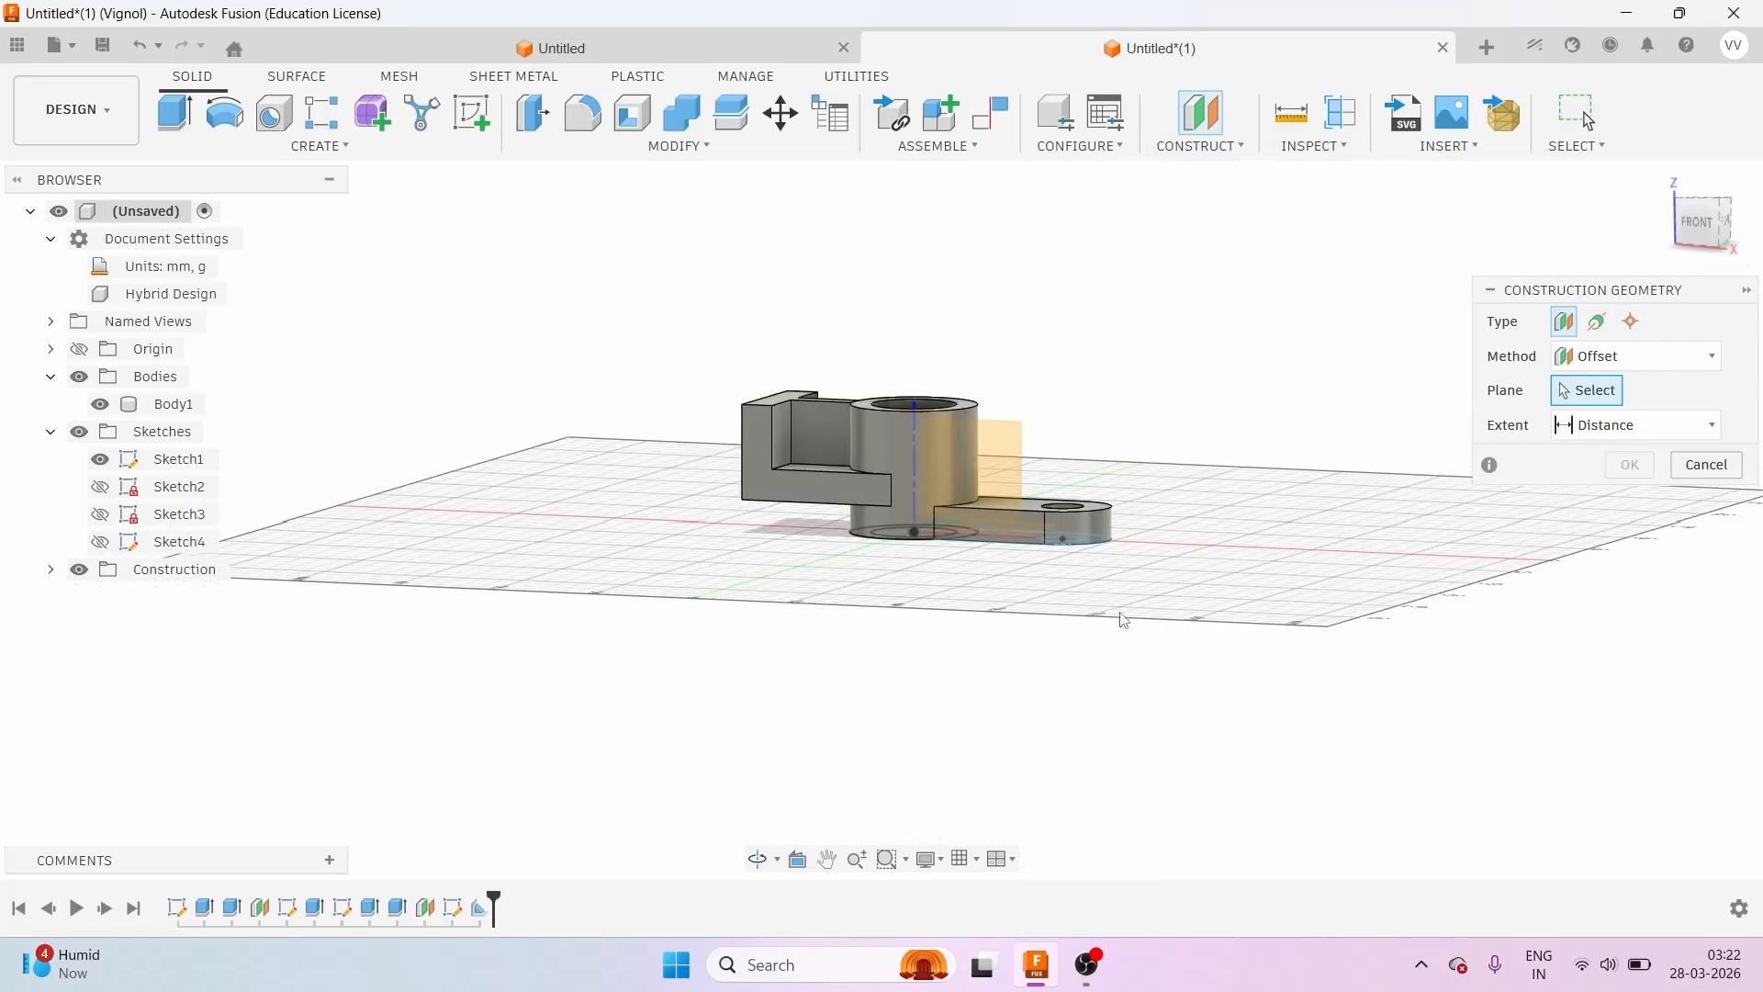
scroll(1047, 562, up, 2)
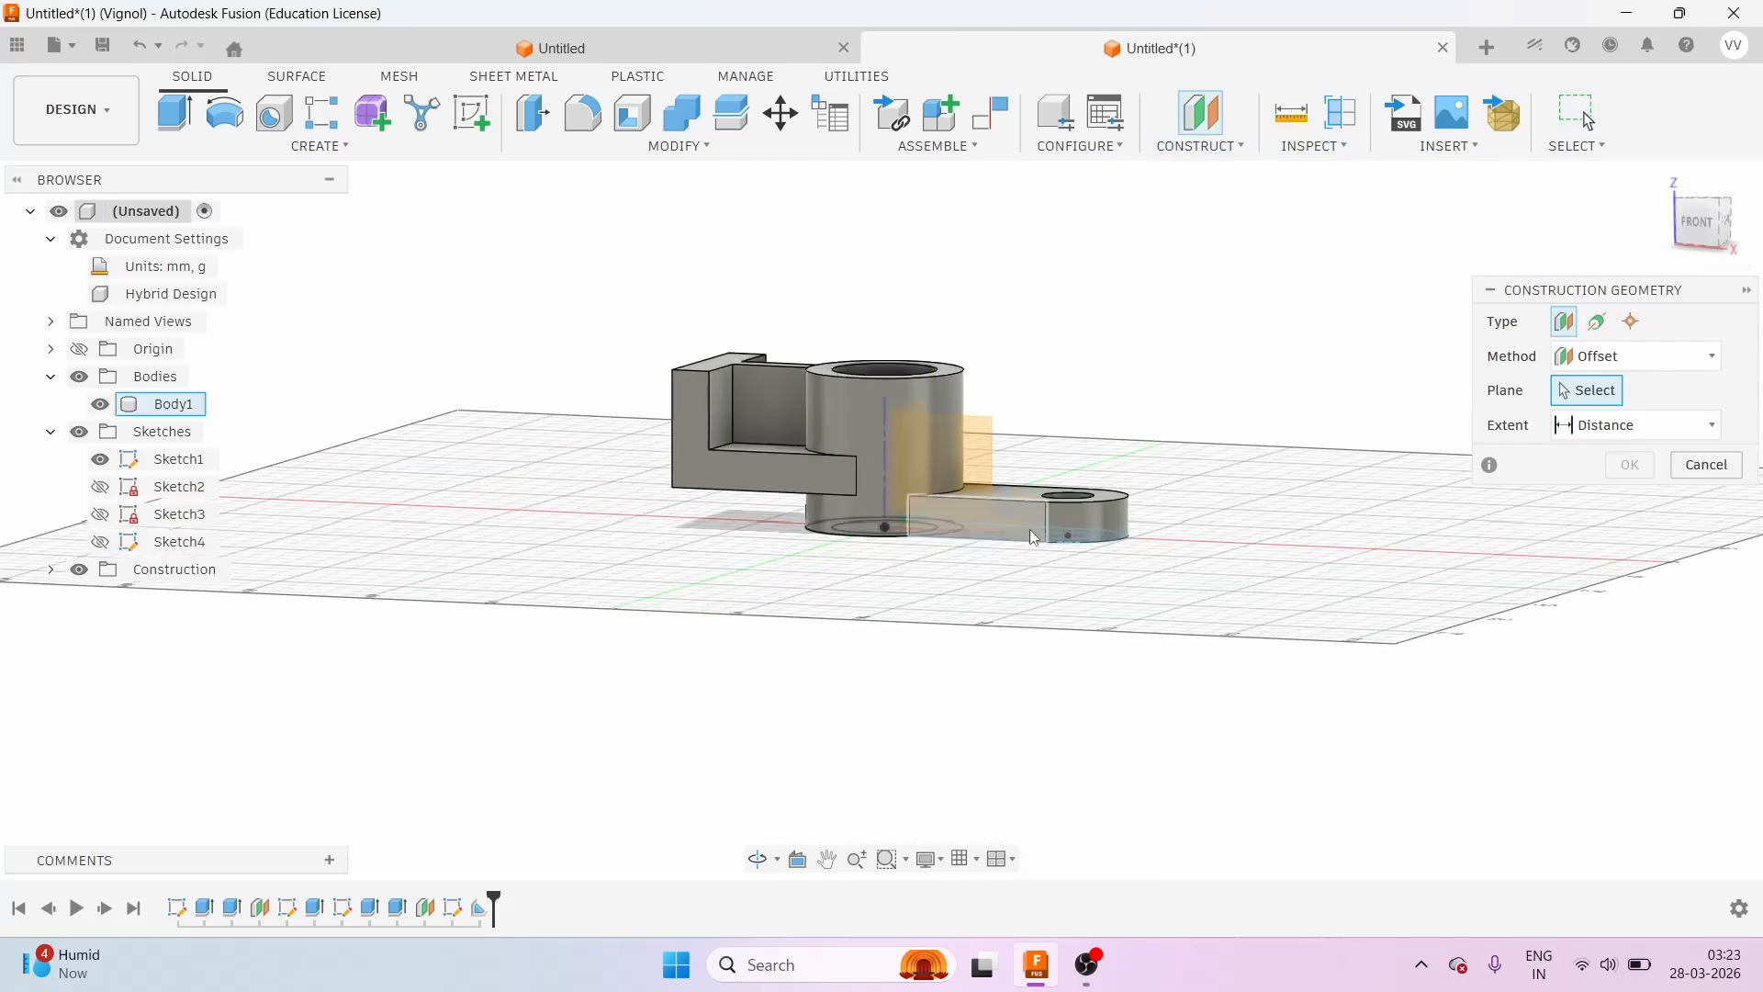
scroll(1018, 519, up, 3)
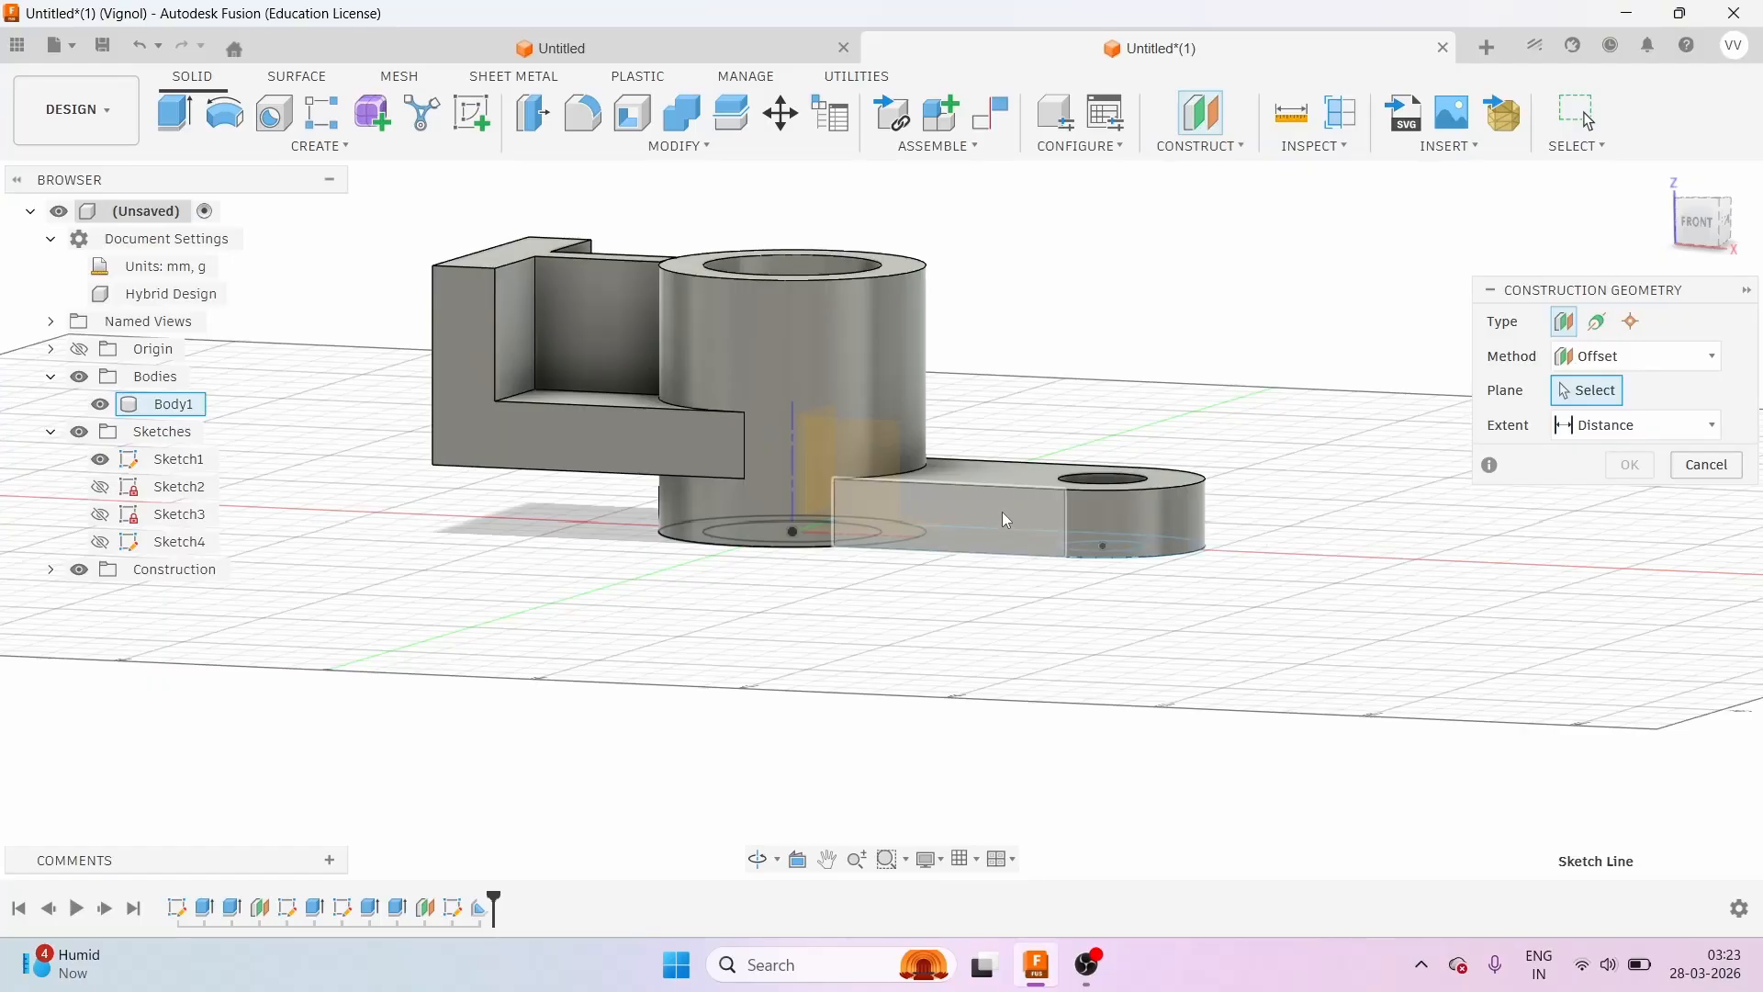
click(1001, 511)
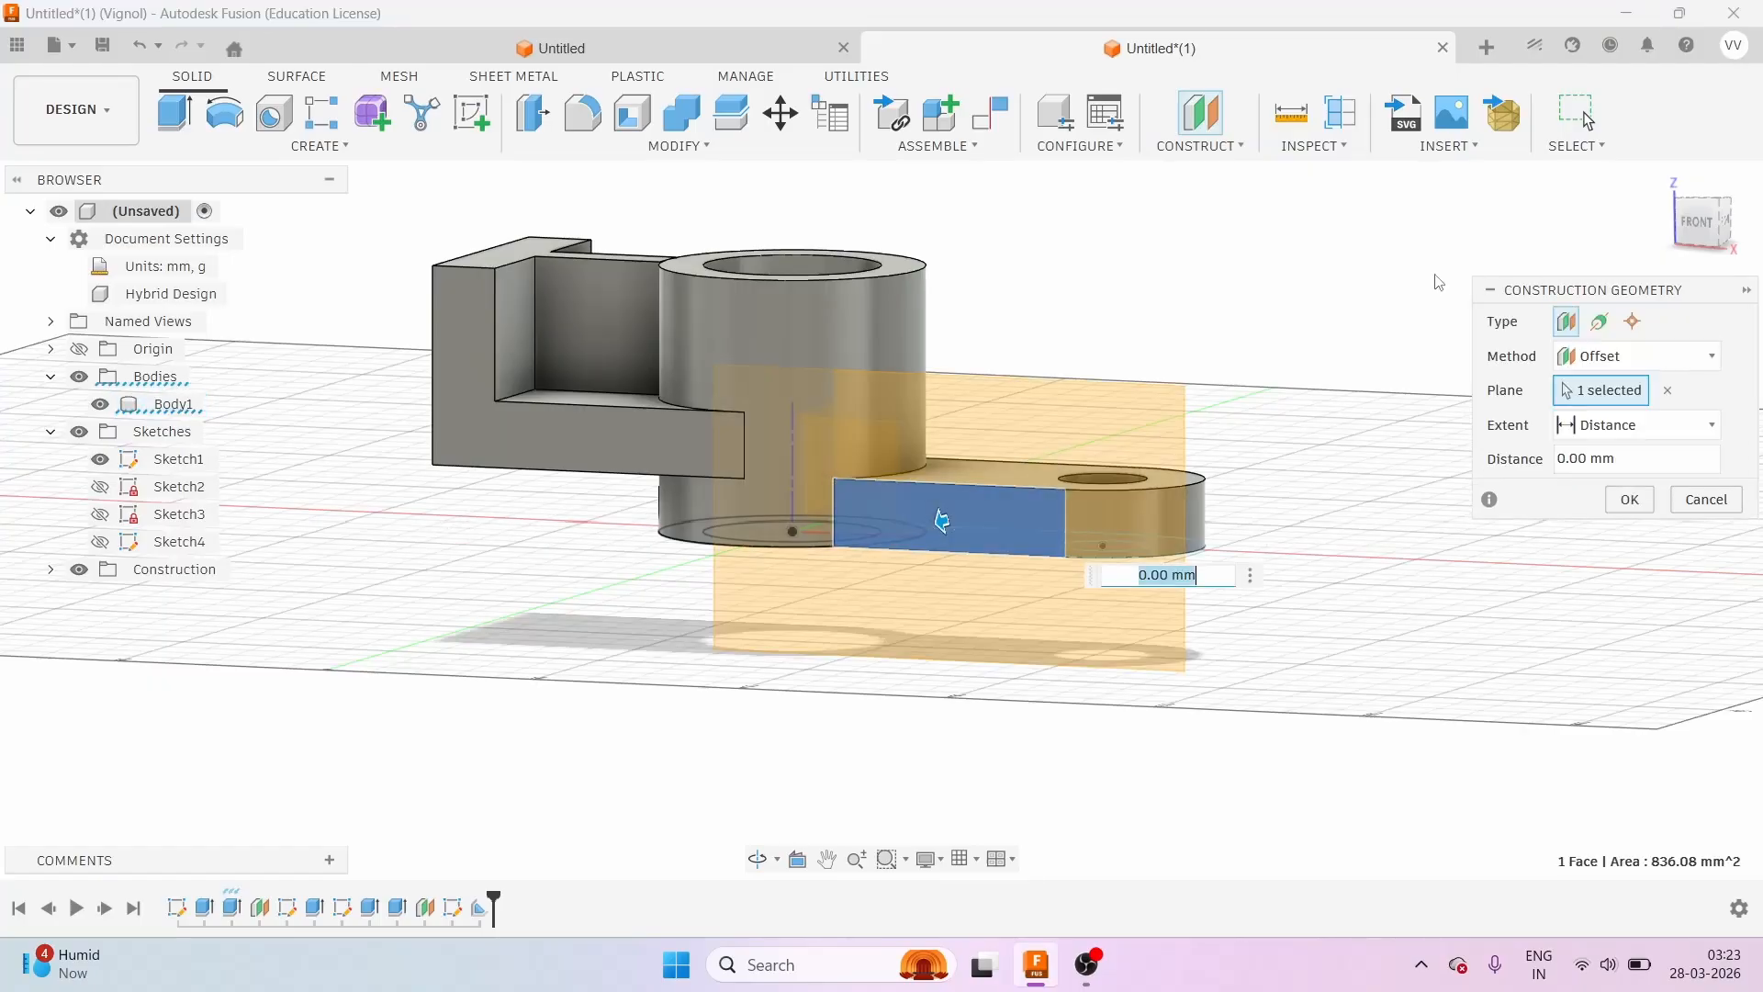
click(1713, 222)
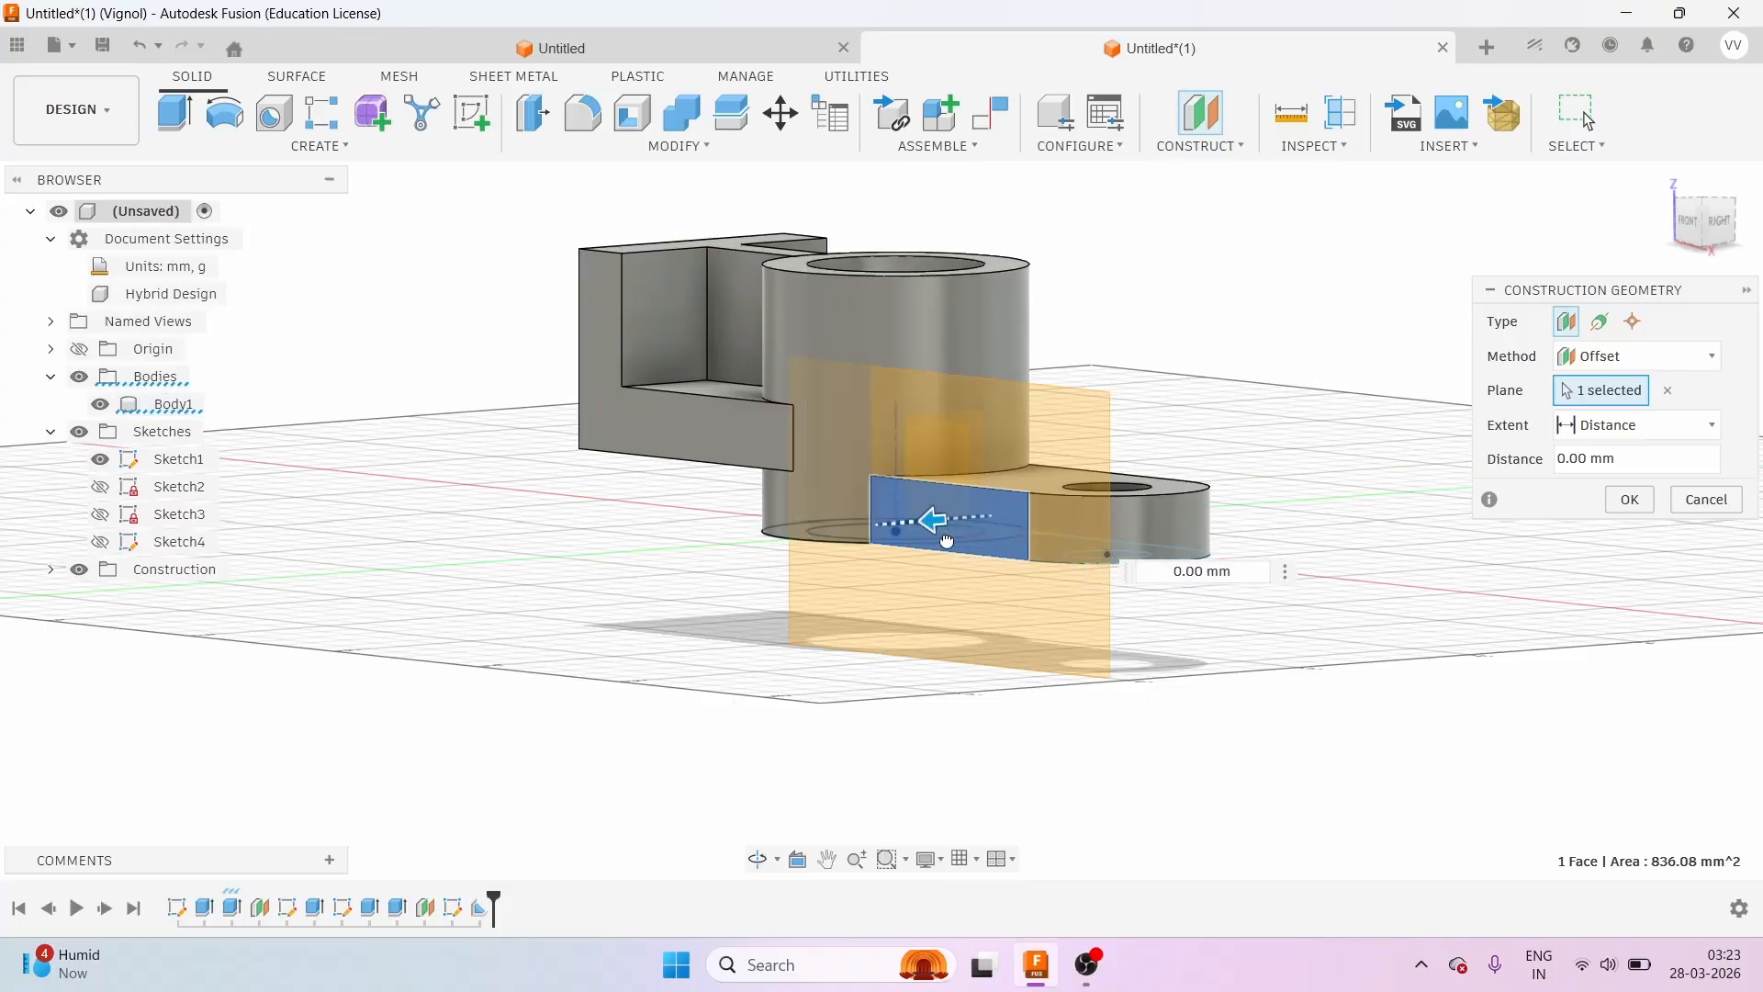
drag(945, 540, 998, 532)
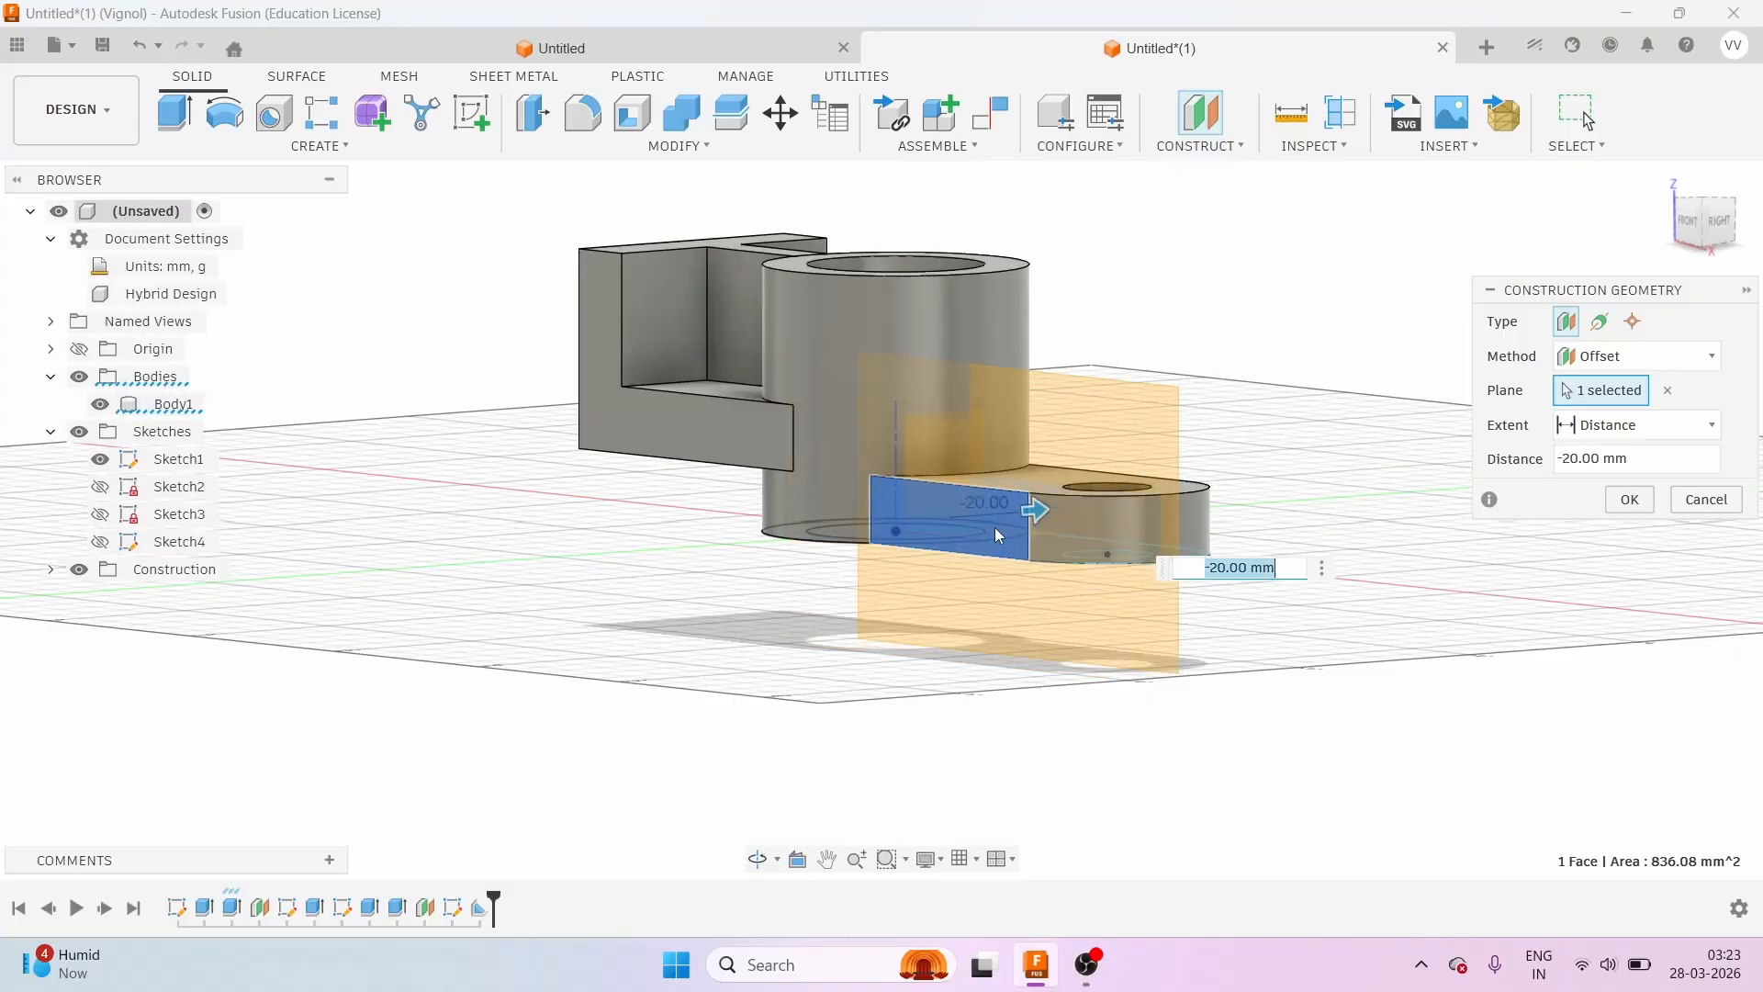
text(-)
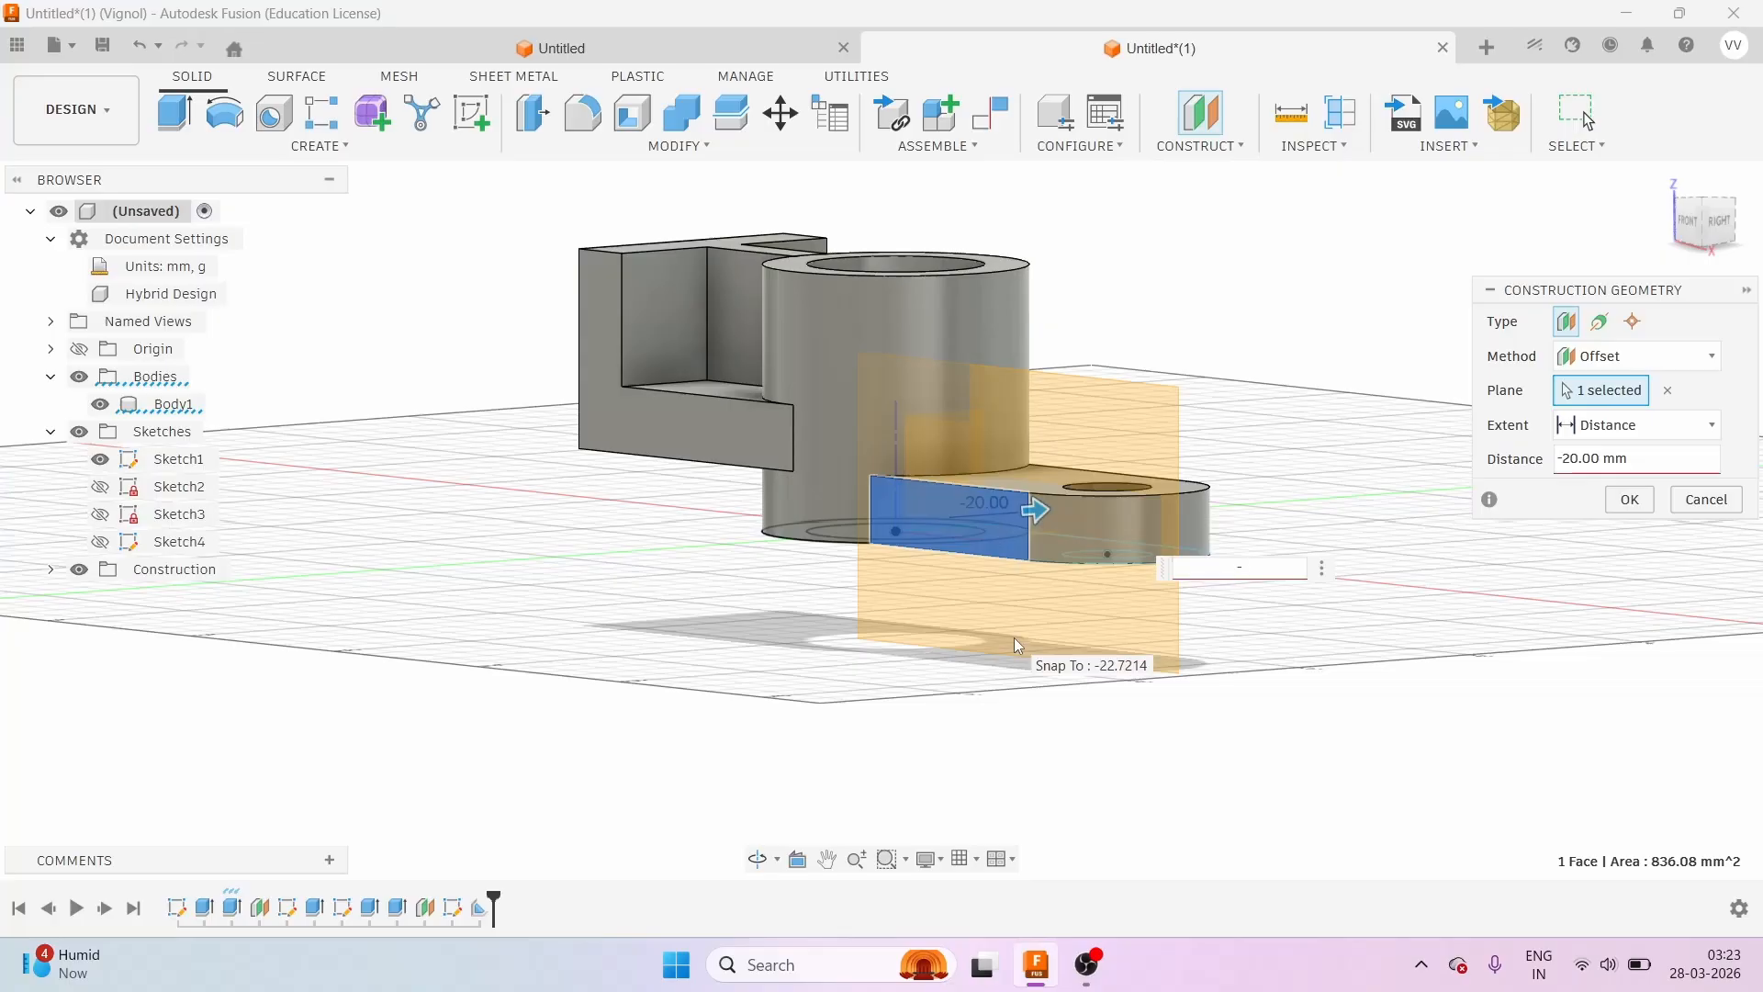
text(18)
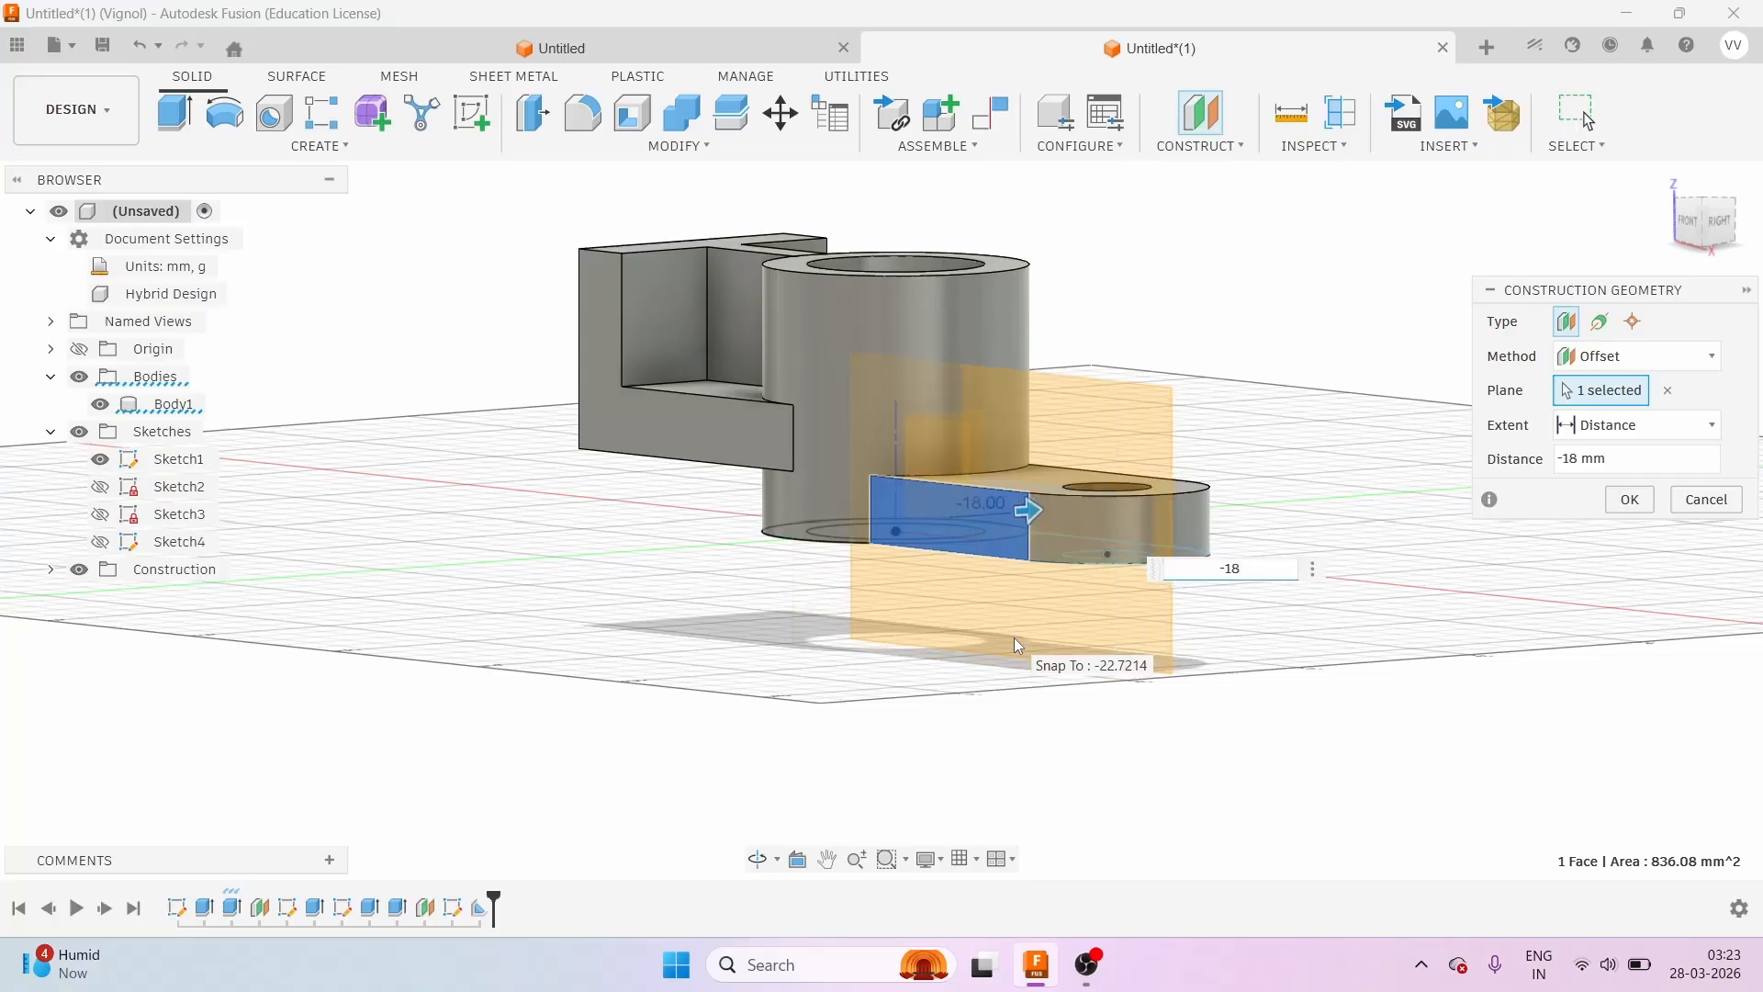
click(1629, 498)
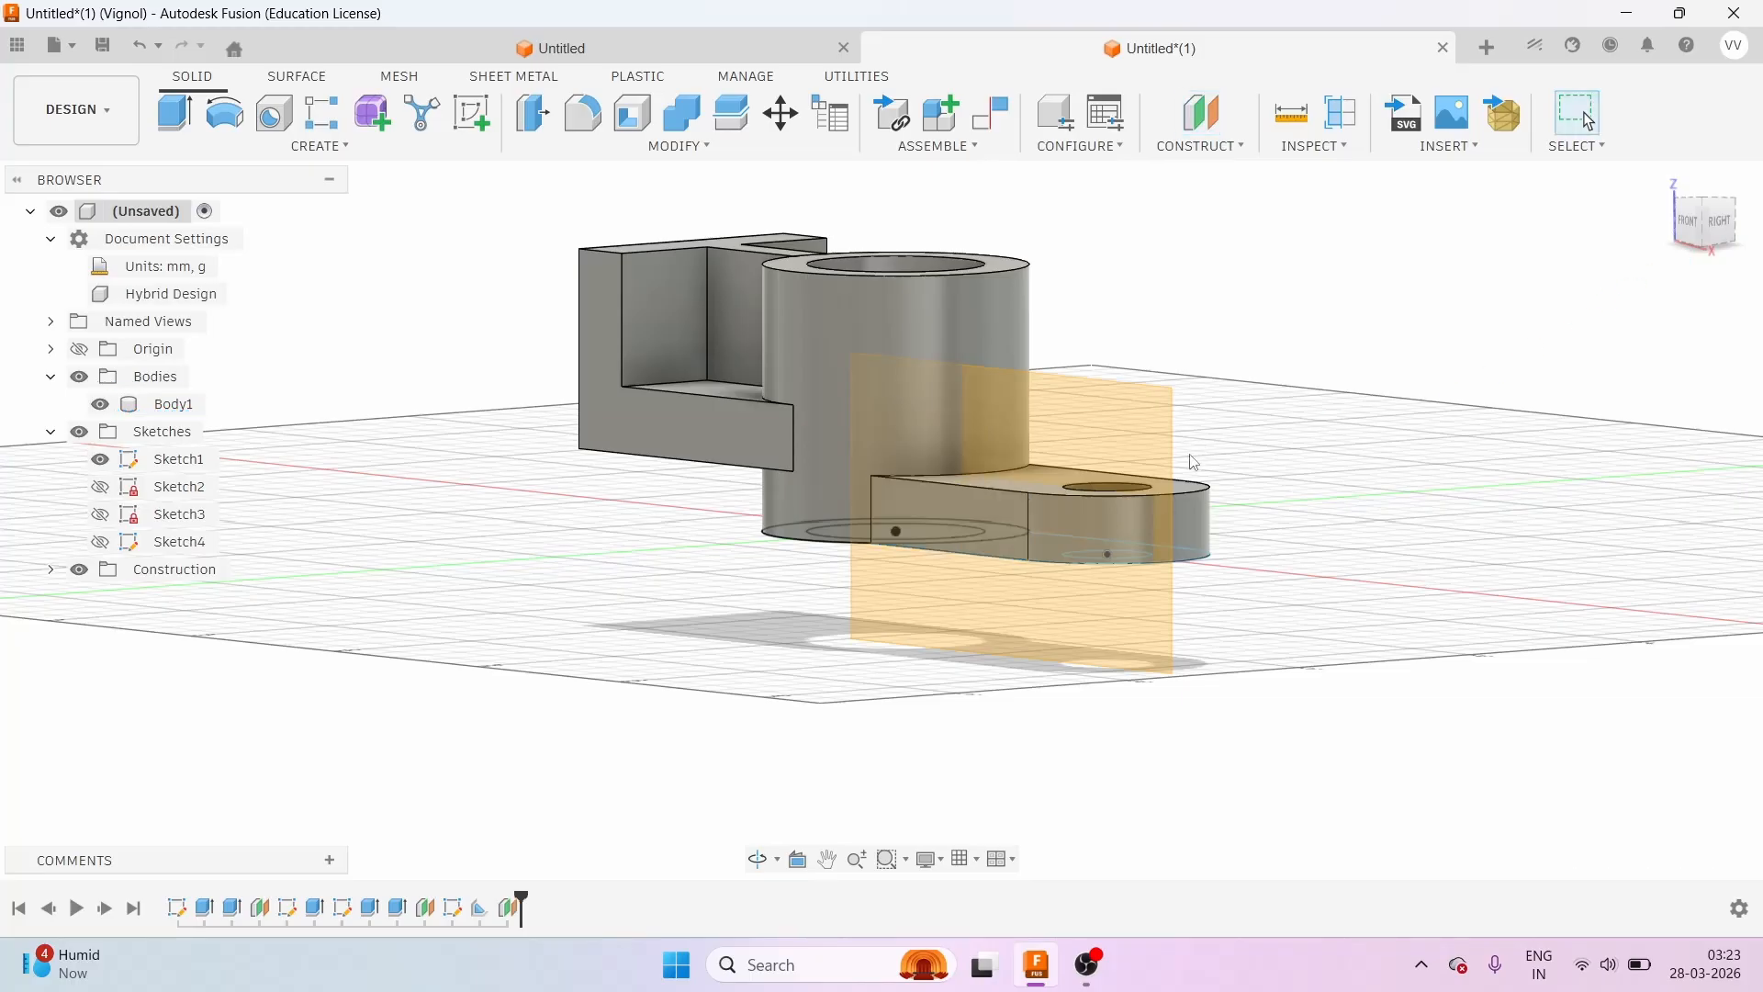
Start a sketch on the offset plane that runs lengthwise through the holed arm.
scroll(1162, 261, down, 2)
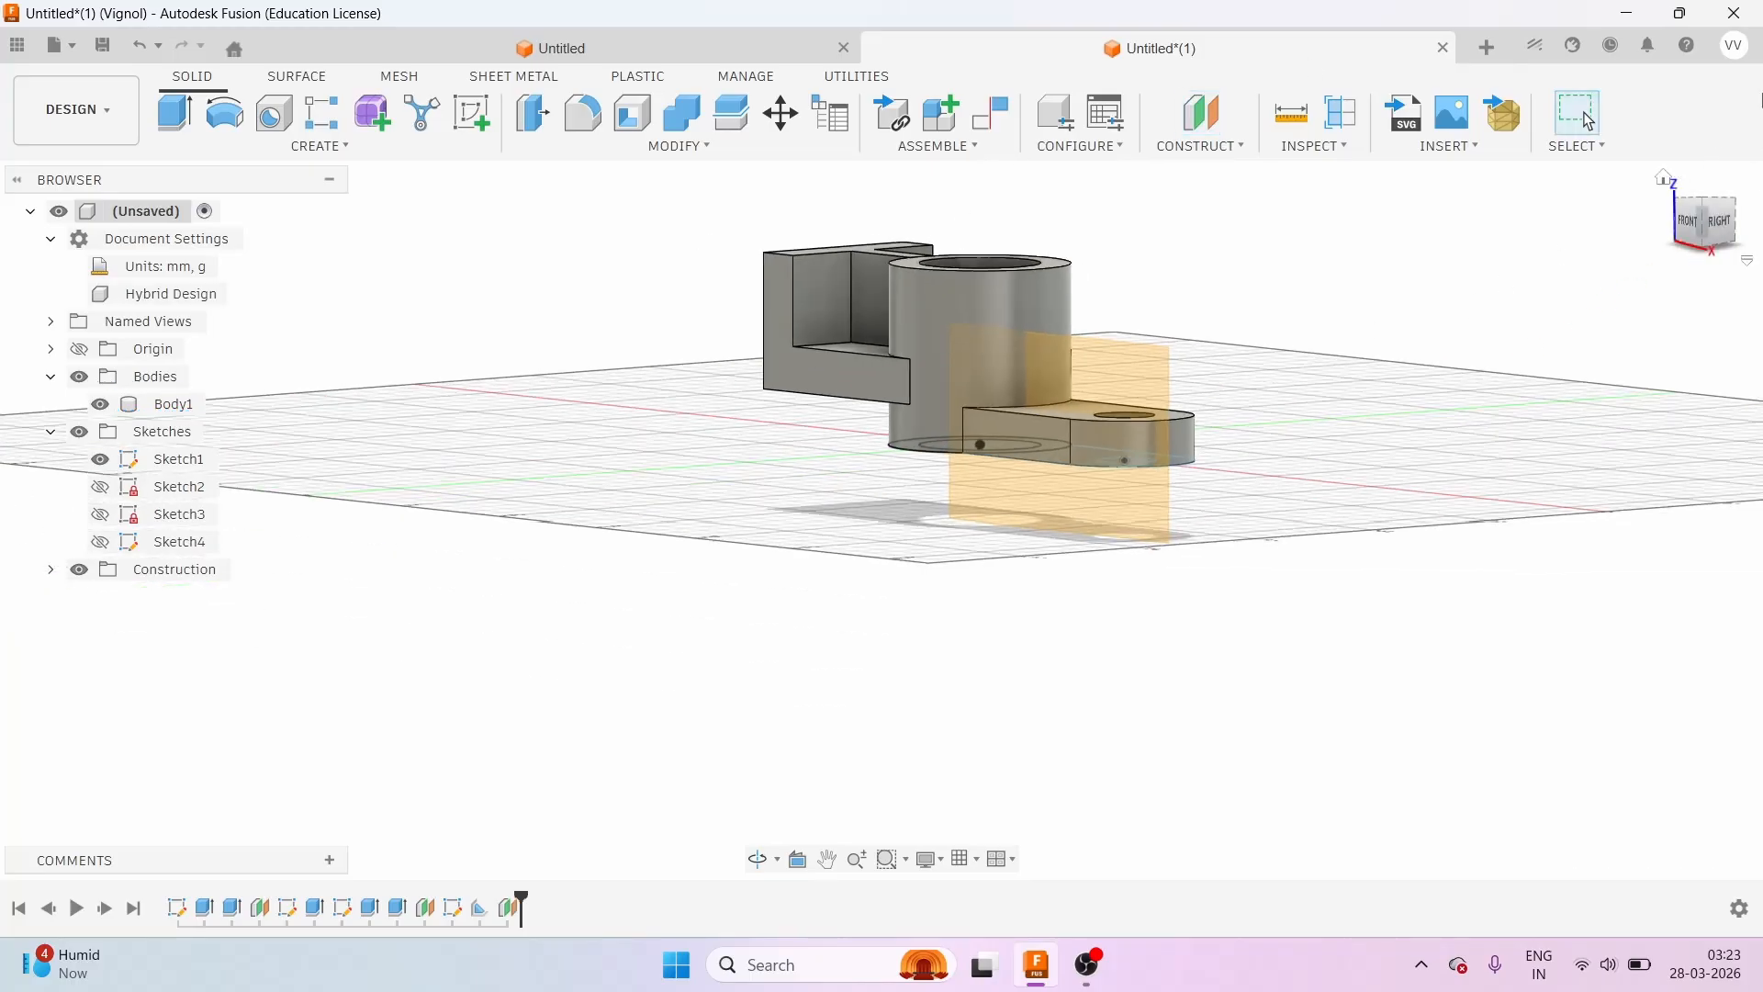
mouse_move(1717, 223)
mouse_down()
mouse_move(1742, 275)
mouse_move(1726, 231)
mouse_up()
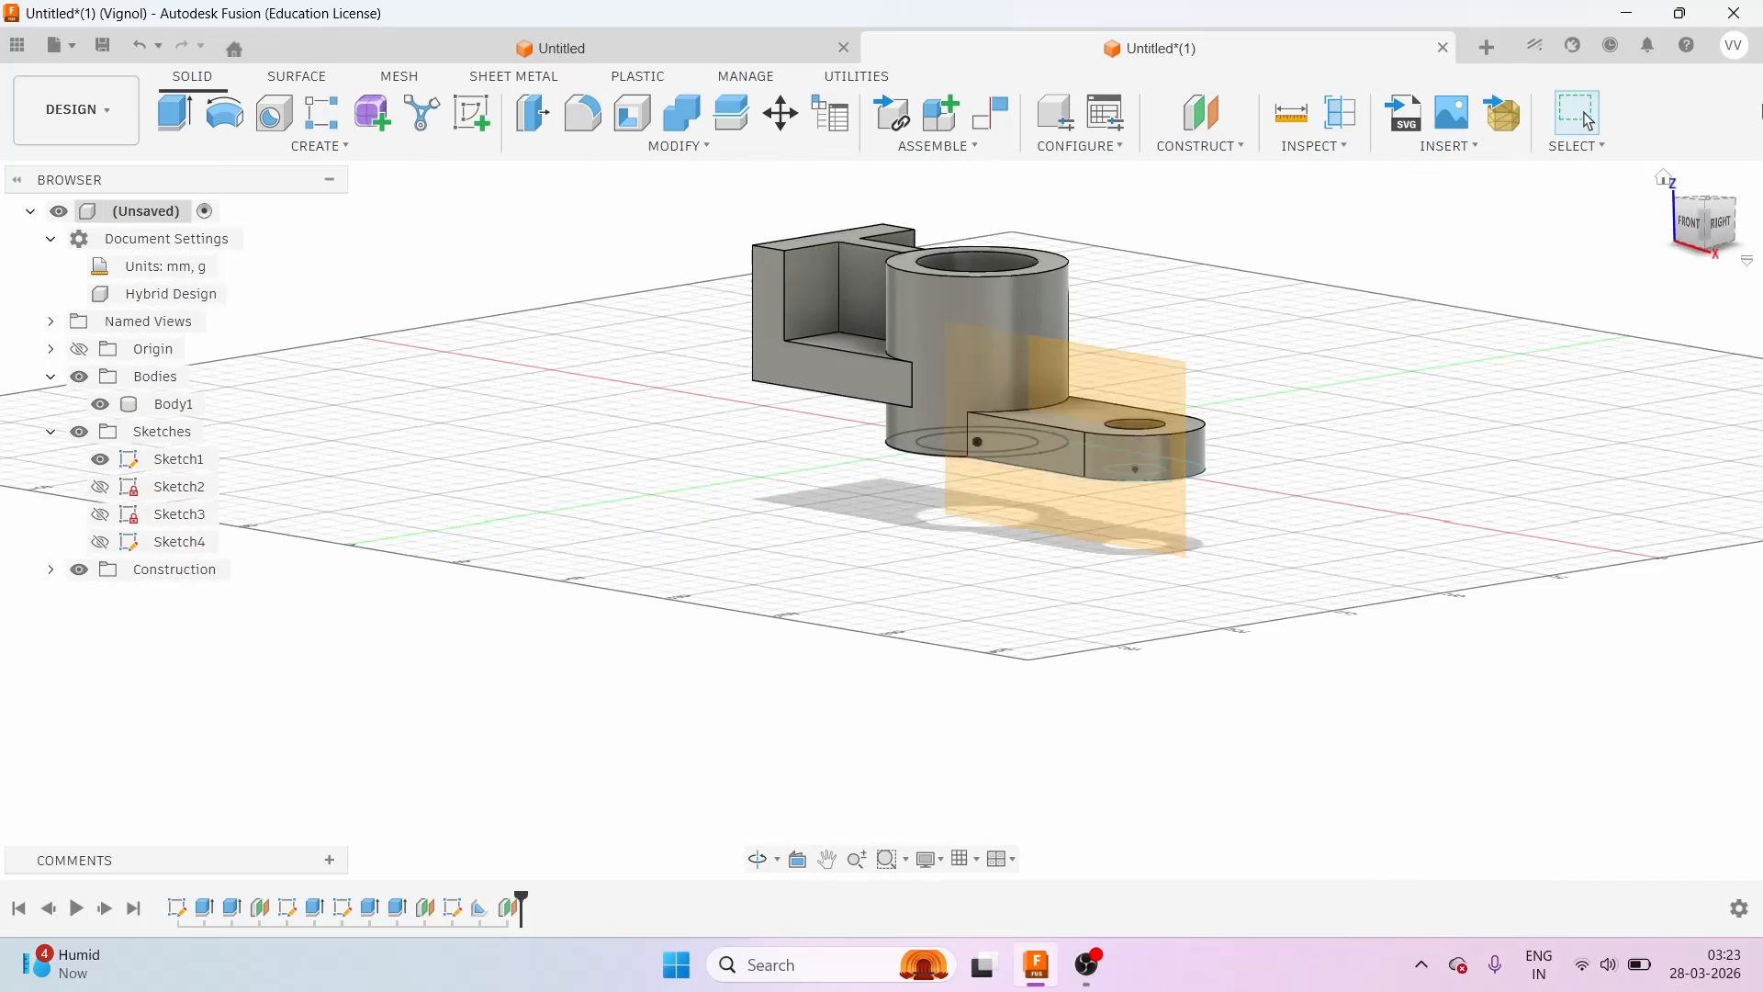
click(480, 115)
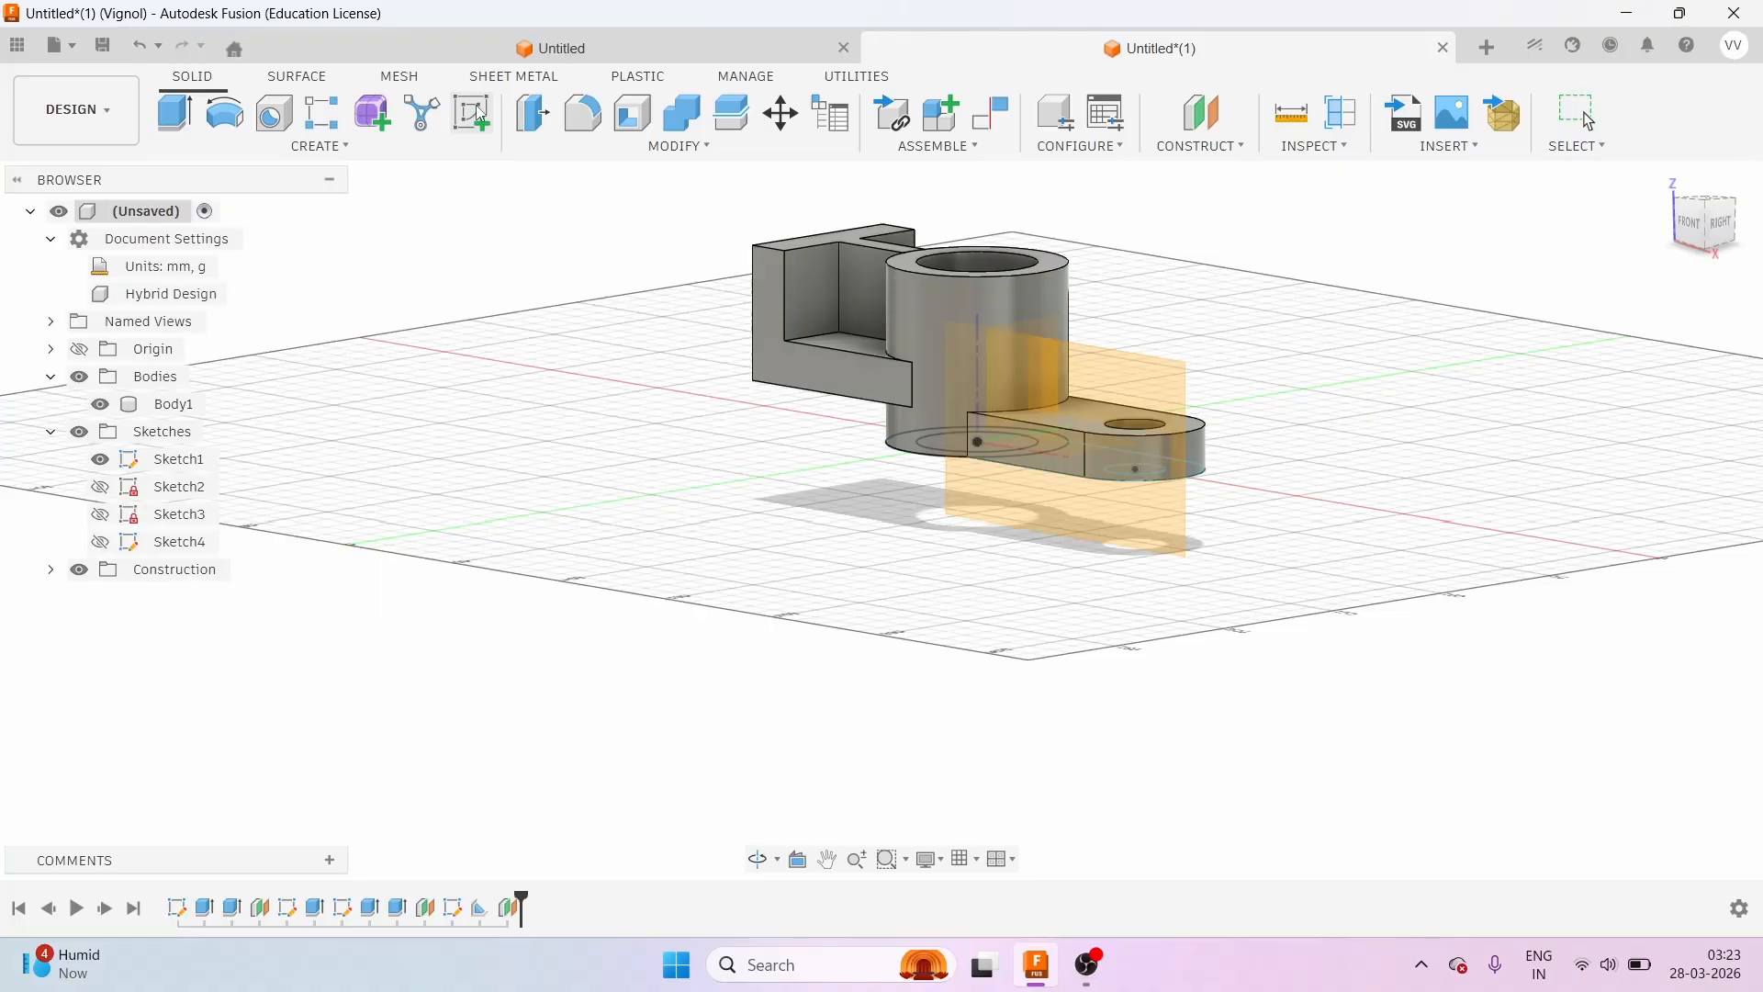
click(1139, 419)
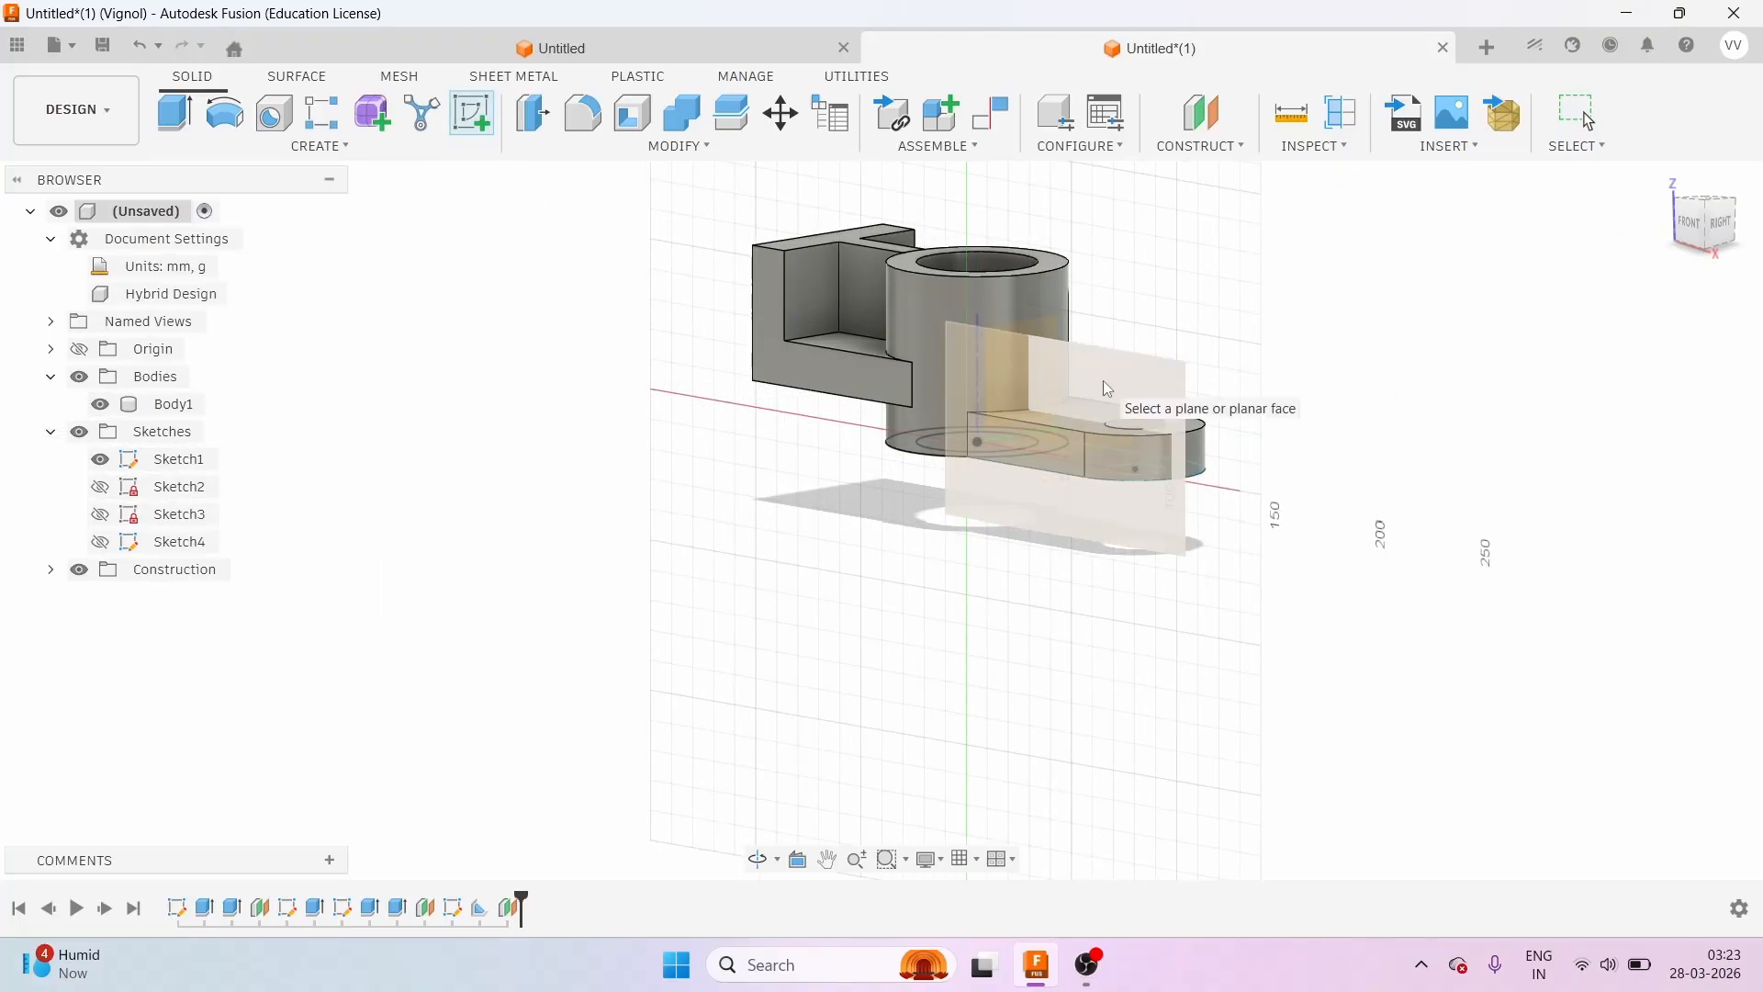
click(1115, 388)
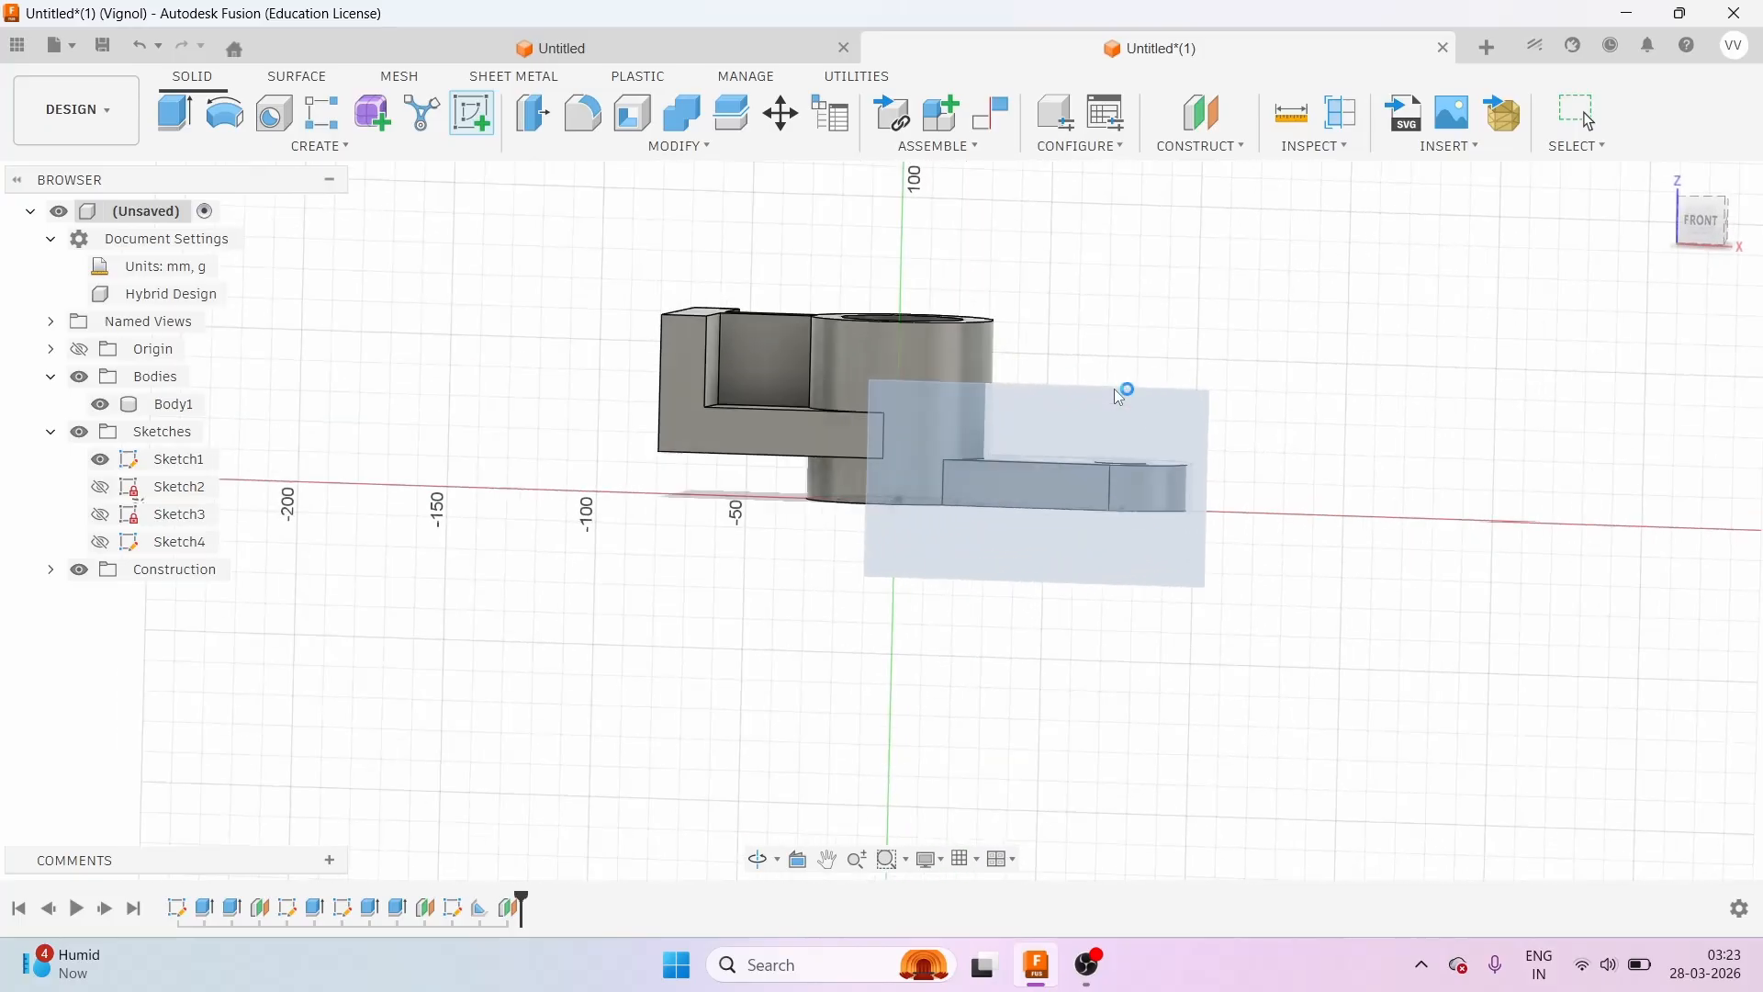
Turn on the sketch slice display to section the body at the sketch plane through the arm.
scroll(1090, 523, up, 3)
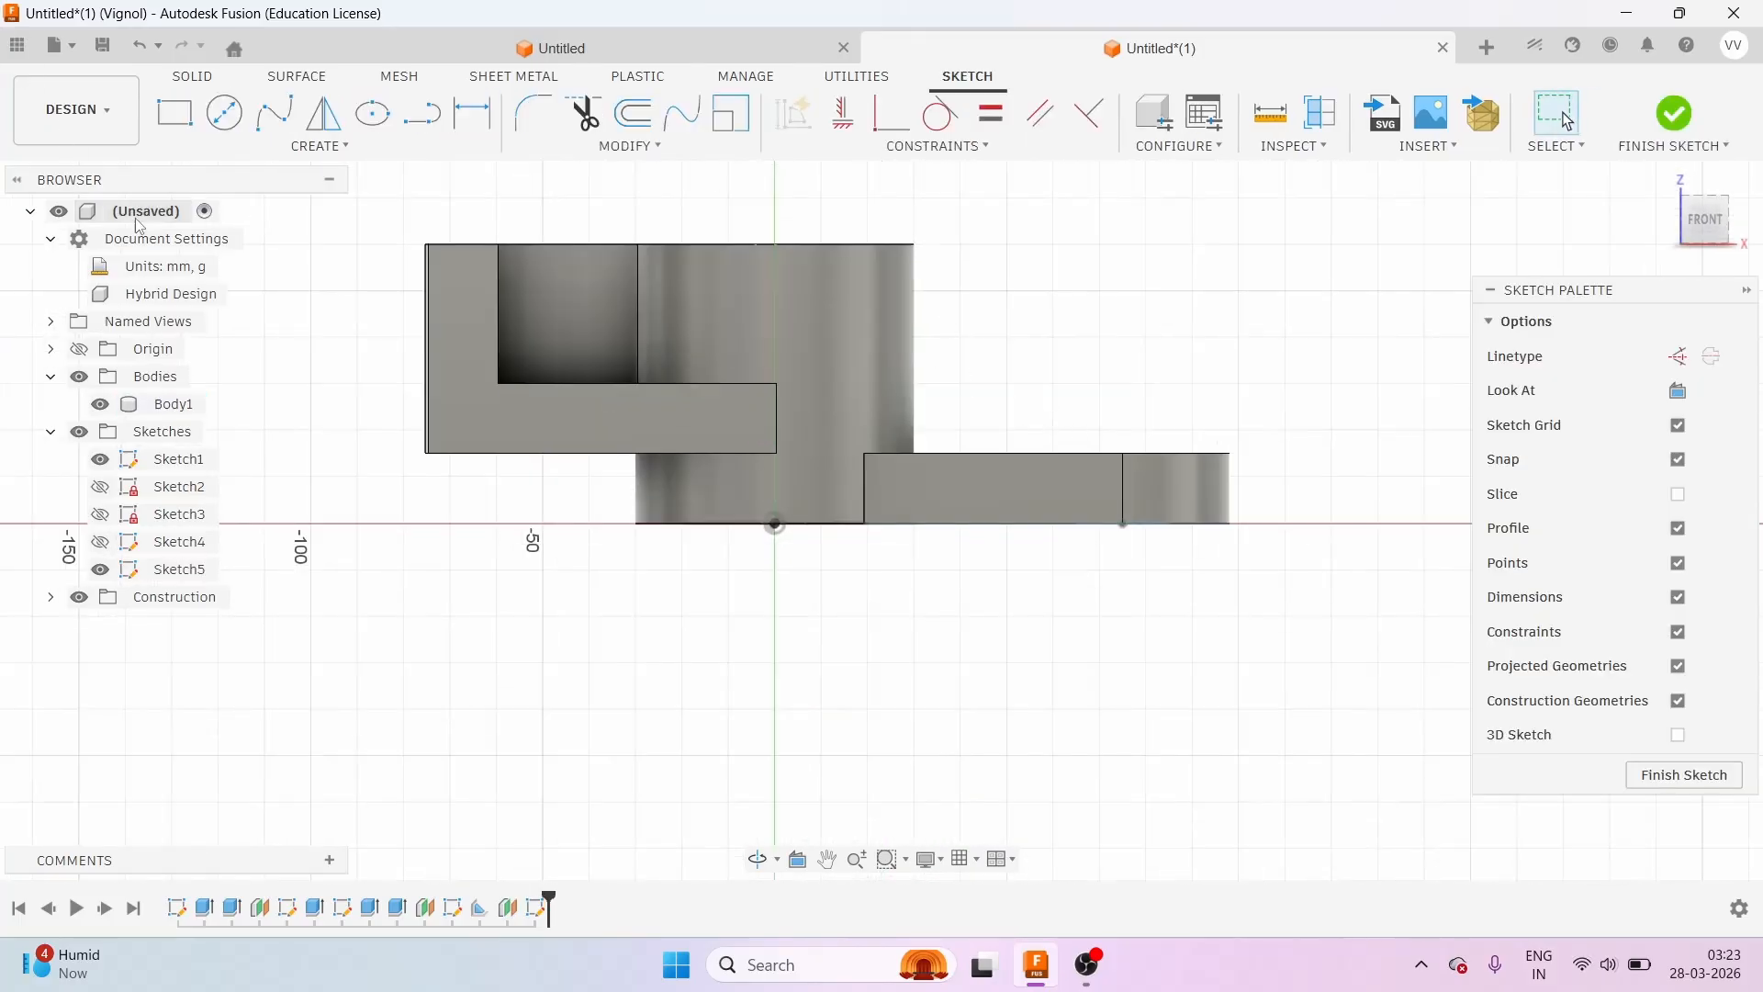
drag(1705, 207, 1673, 240)
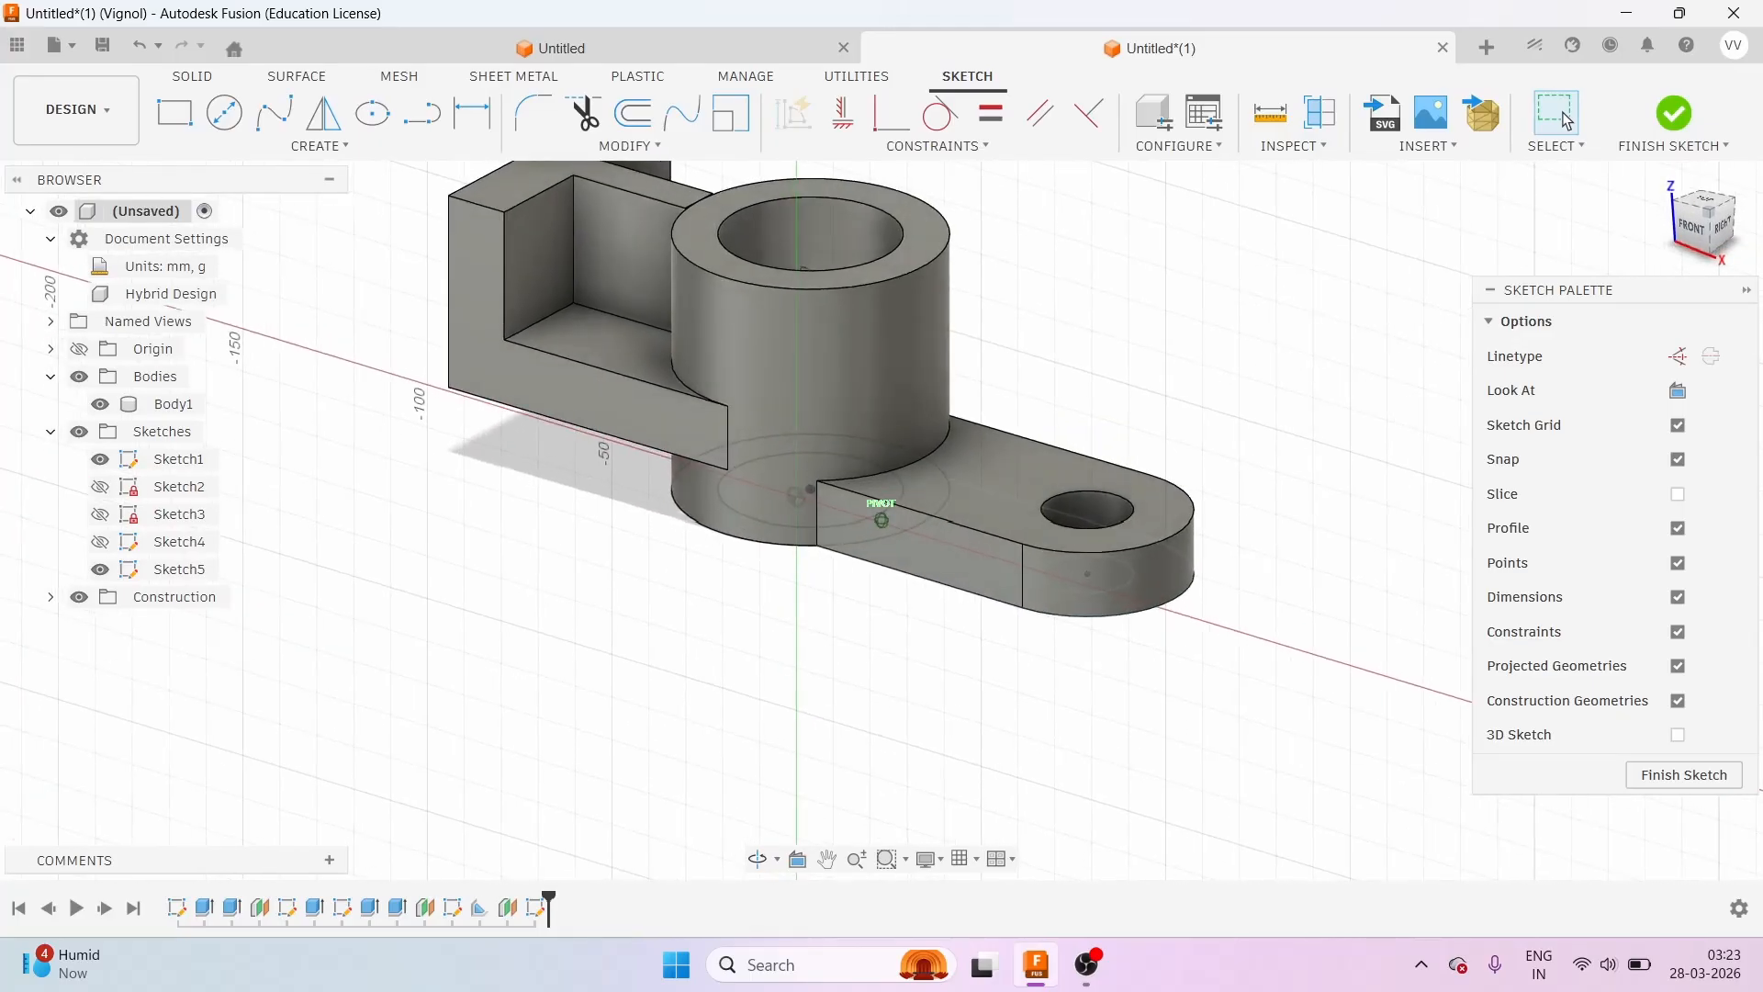
scroll(883, 378, down, 2)
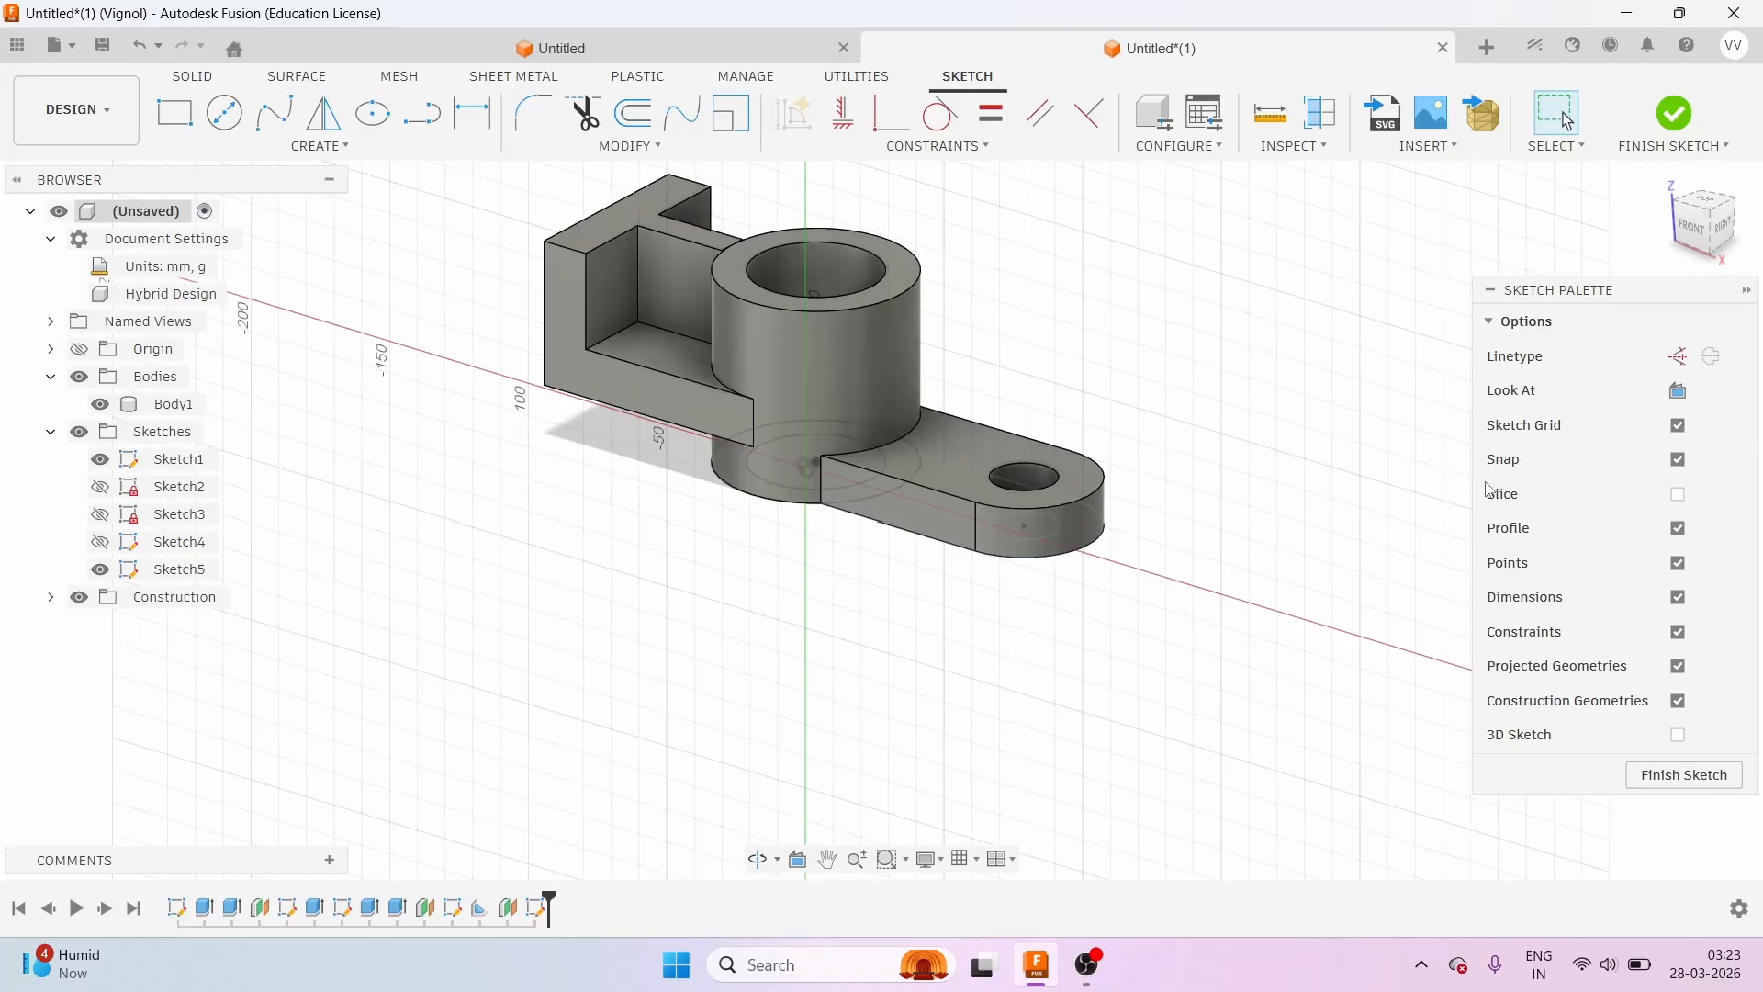
click(1678, 495)
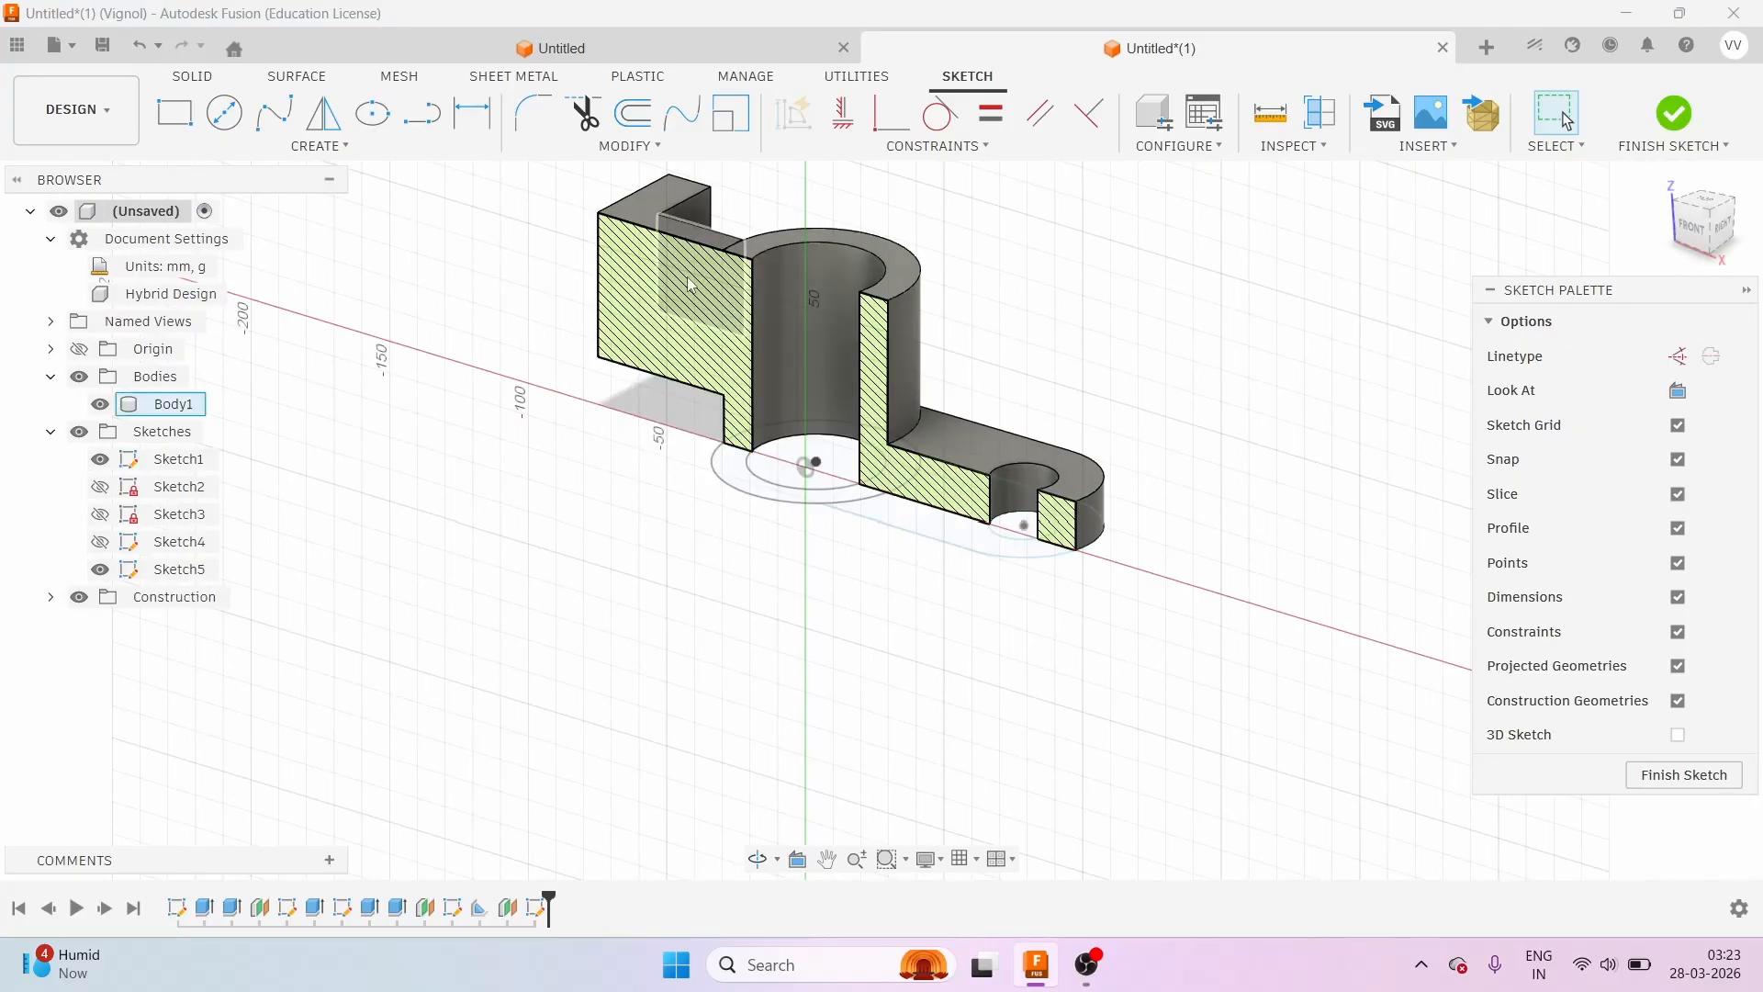
mouse_move(1699, 240)
mouse_down()
mouse_move(1716, 192)
mouse_move(1706, 225)
mouse_move(1735, 226)
mouse_move(1701, 198)
mouse_move(1692, 247)
mouse_up()
click(1702, 224)
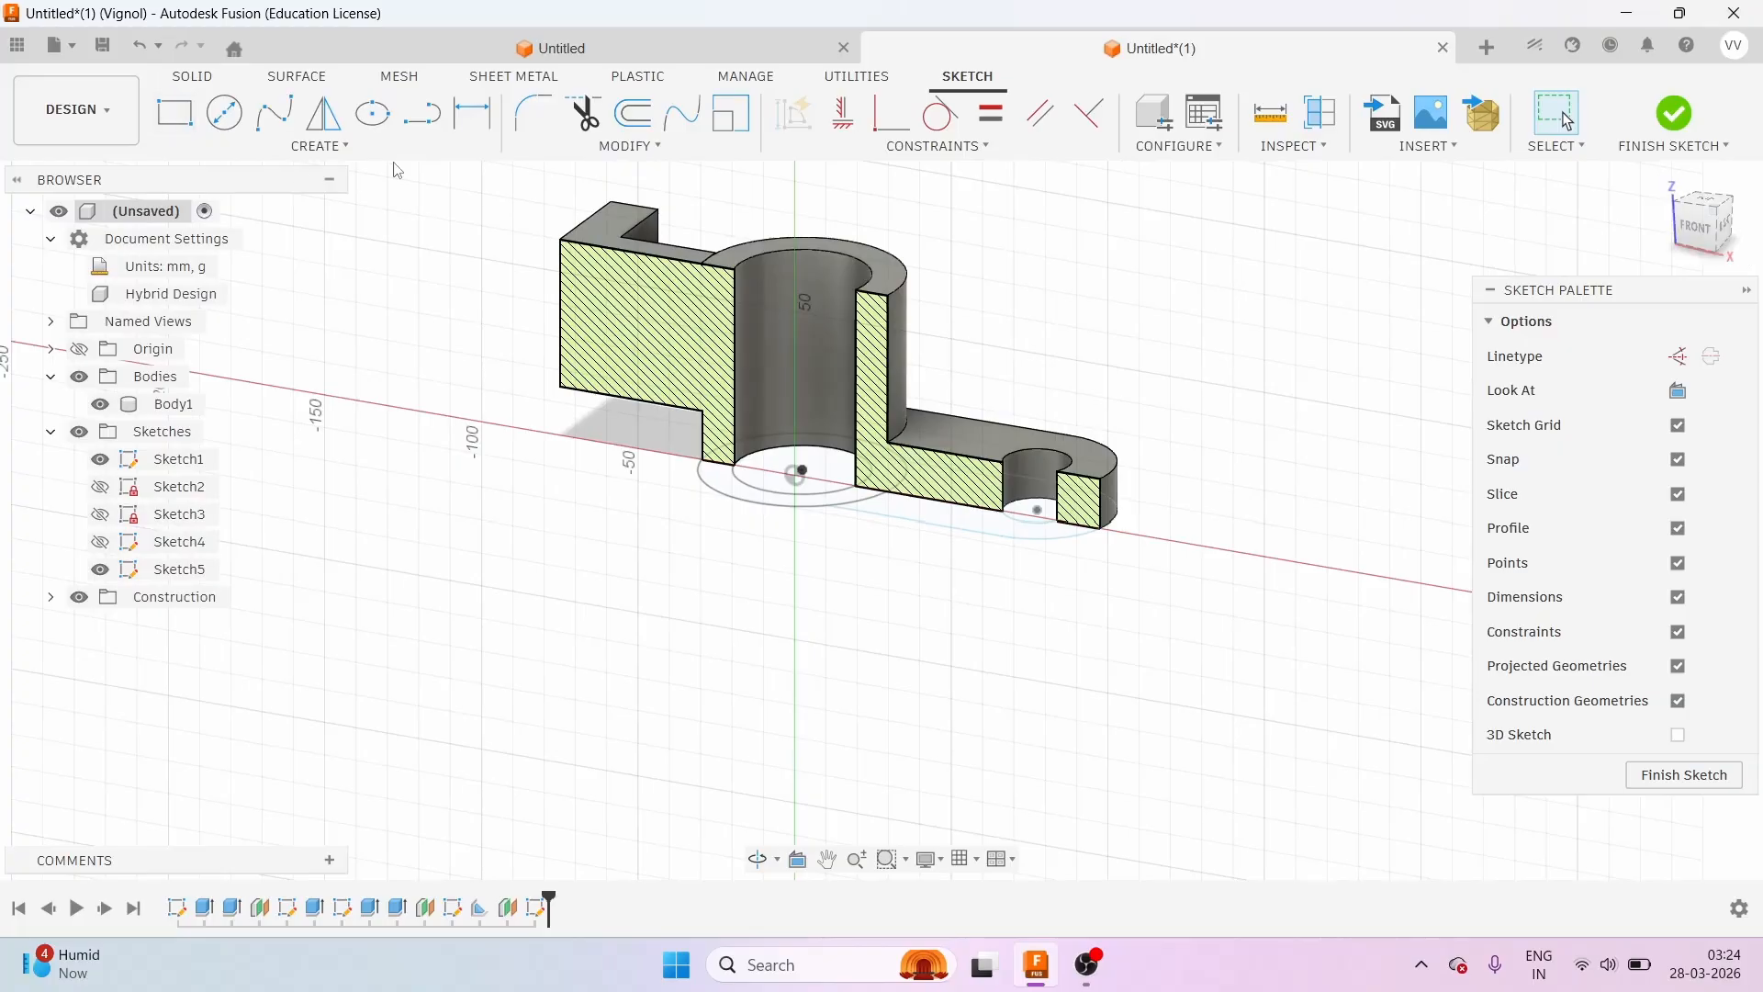
Draw a 25 mm horizontal construction line along the arm's top edge, starting at the corner where it meets the cylinder wall.
click(432, 119)
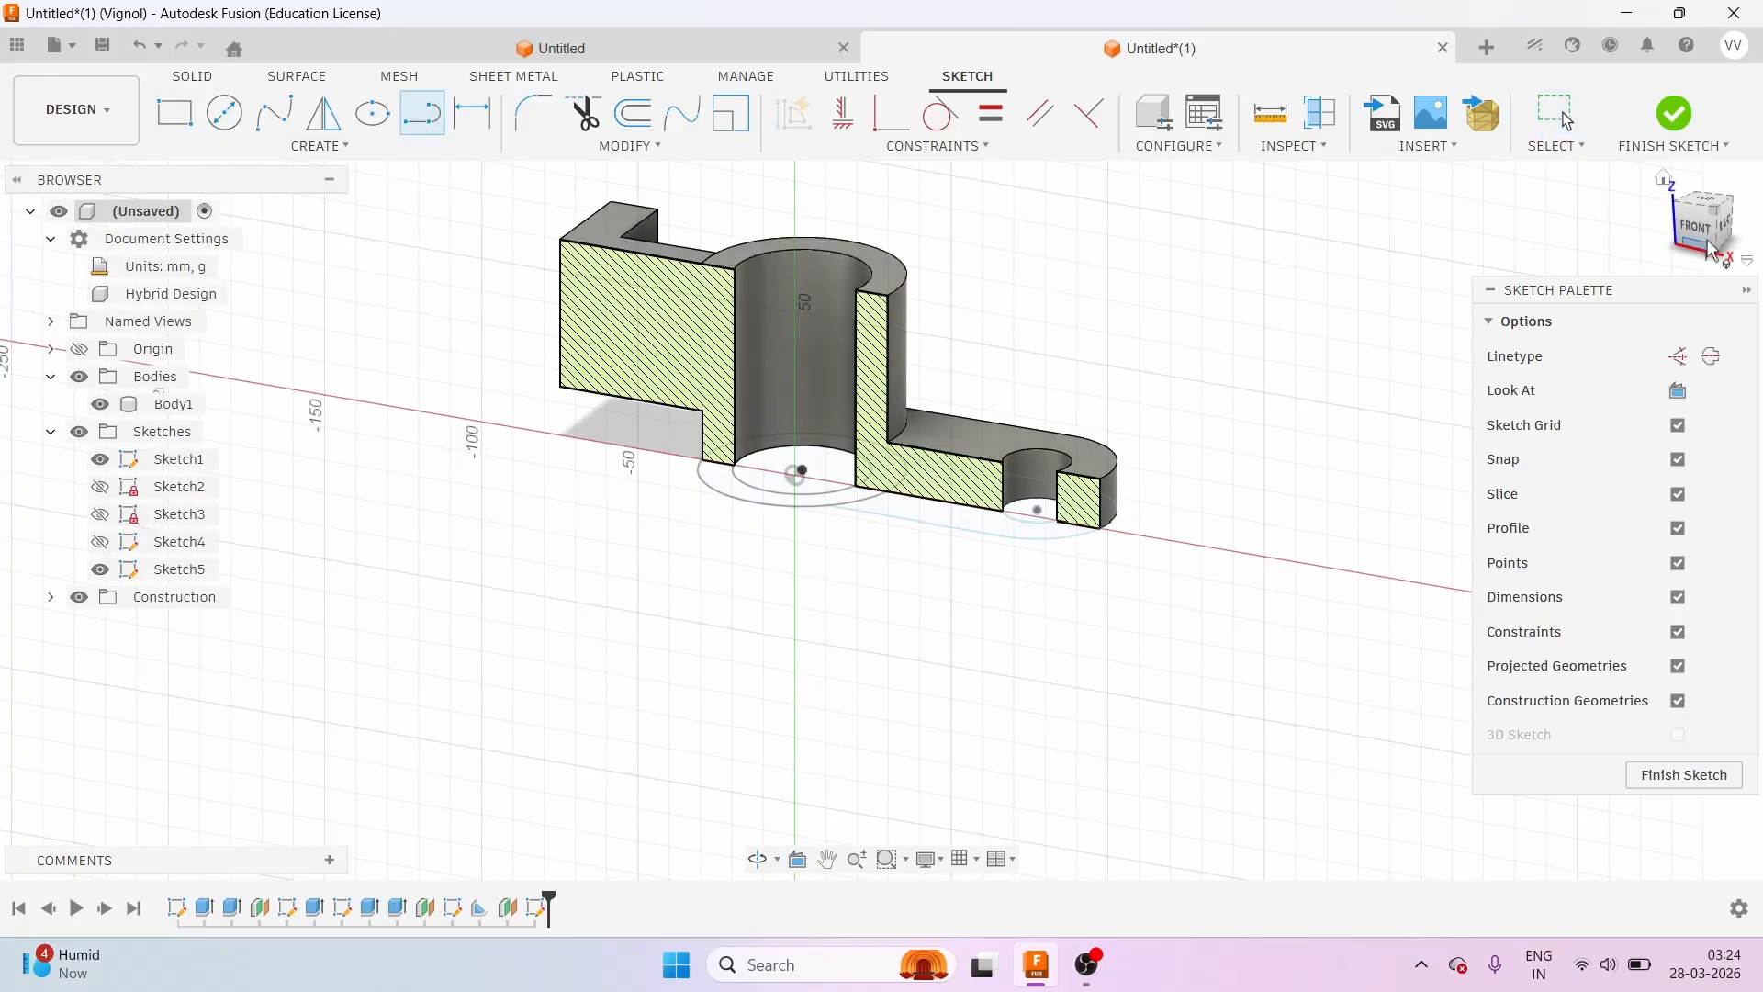
drag(1711, 233, 1722, 215)
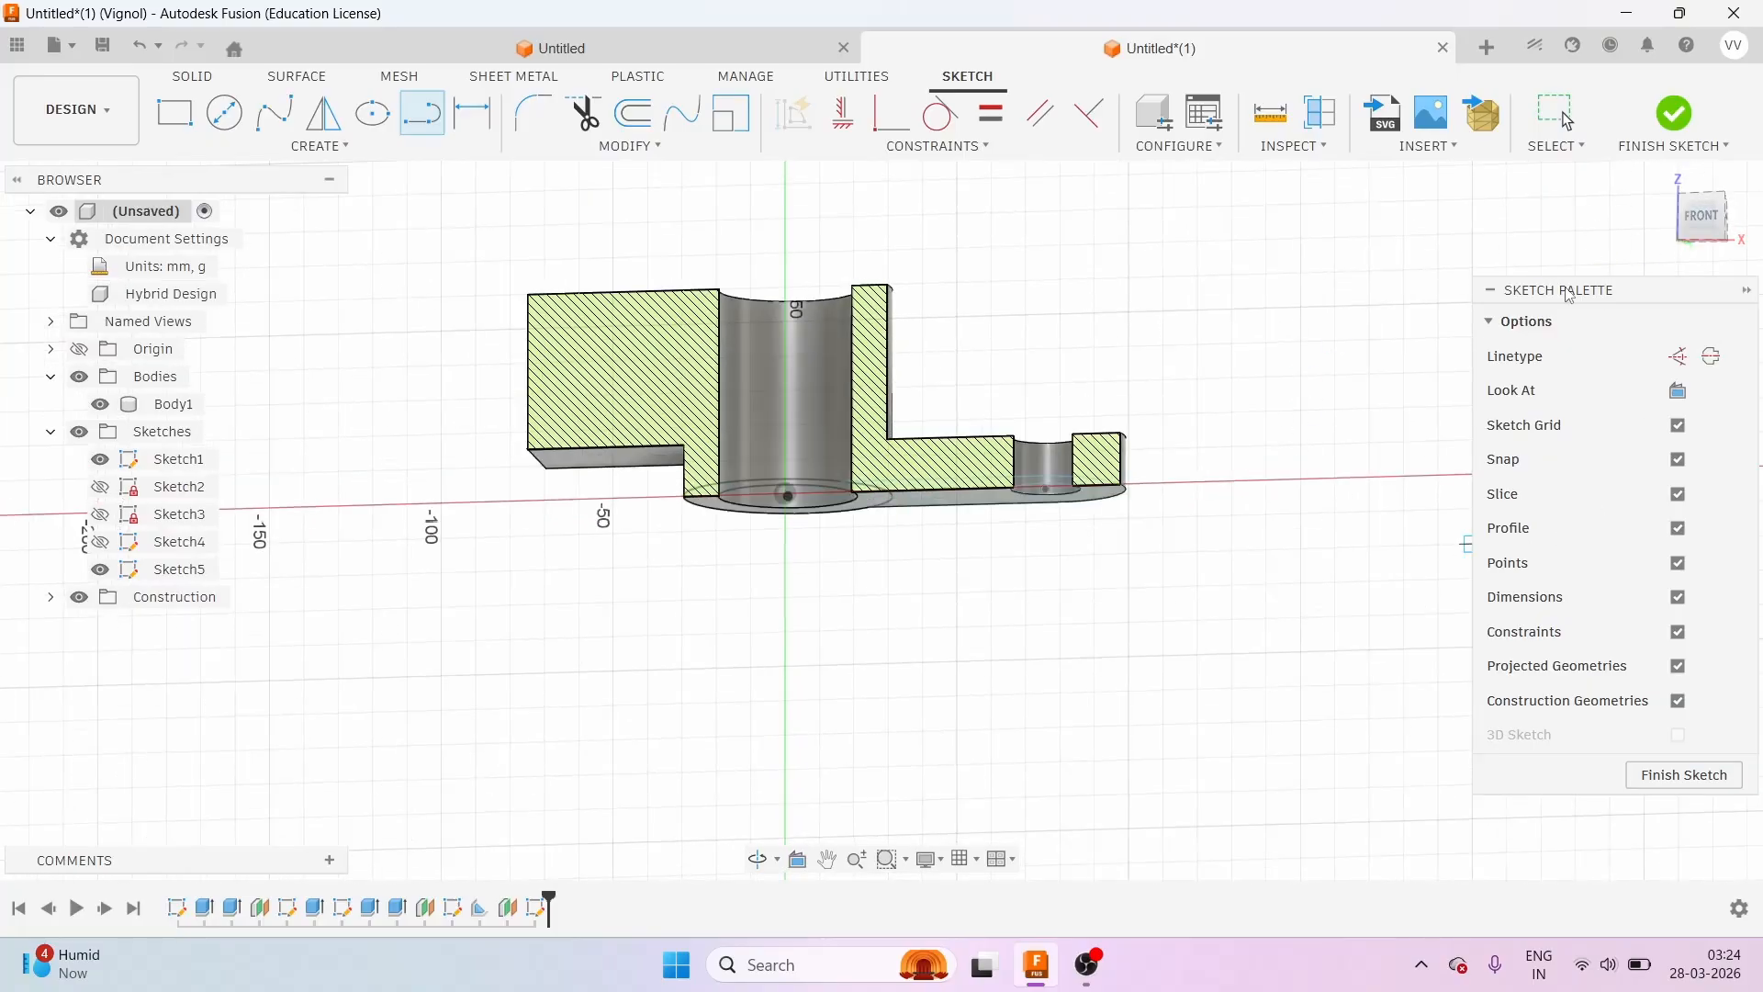
click(1674, 362)
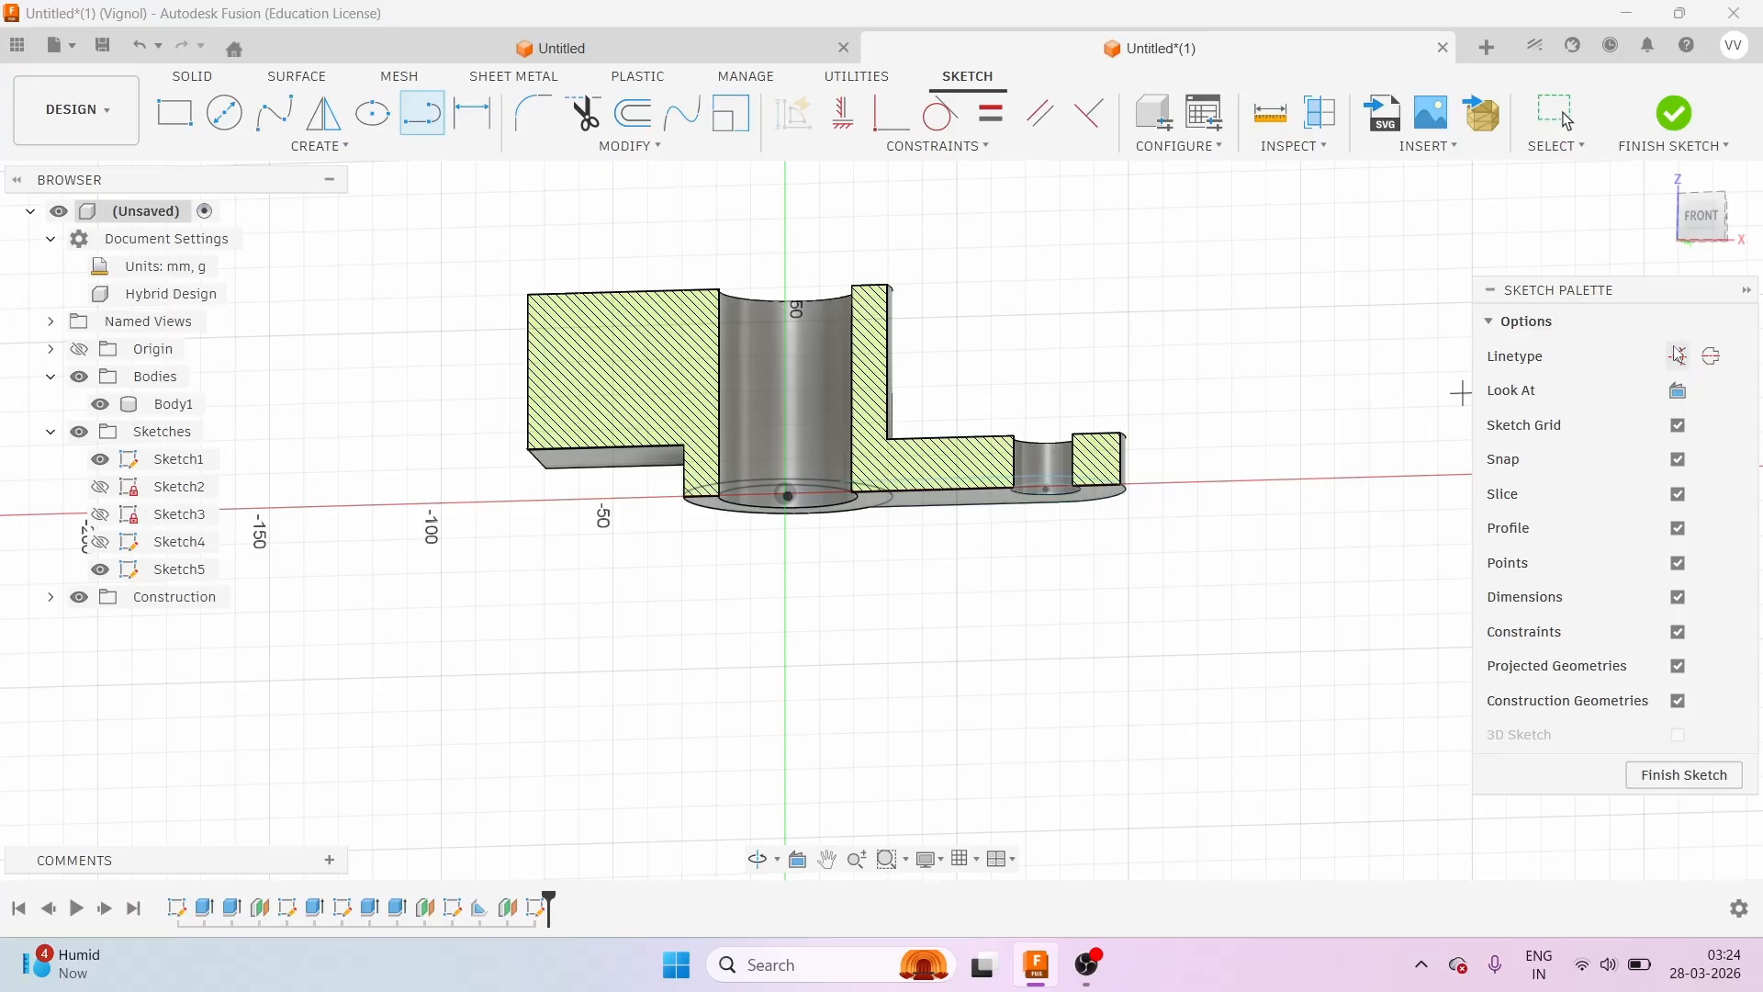
drag(1726, 222, 1735, 235)
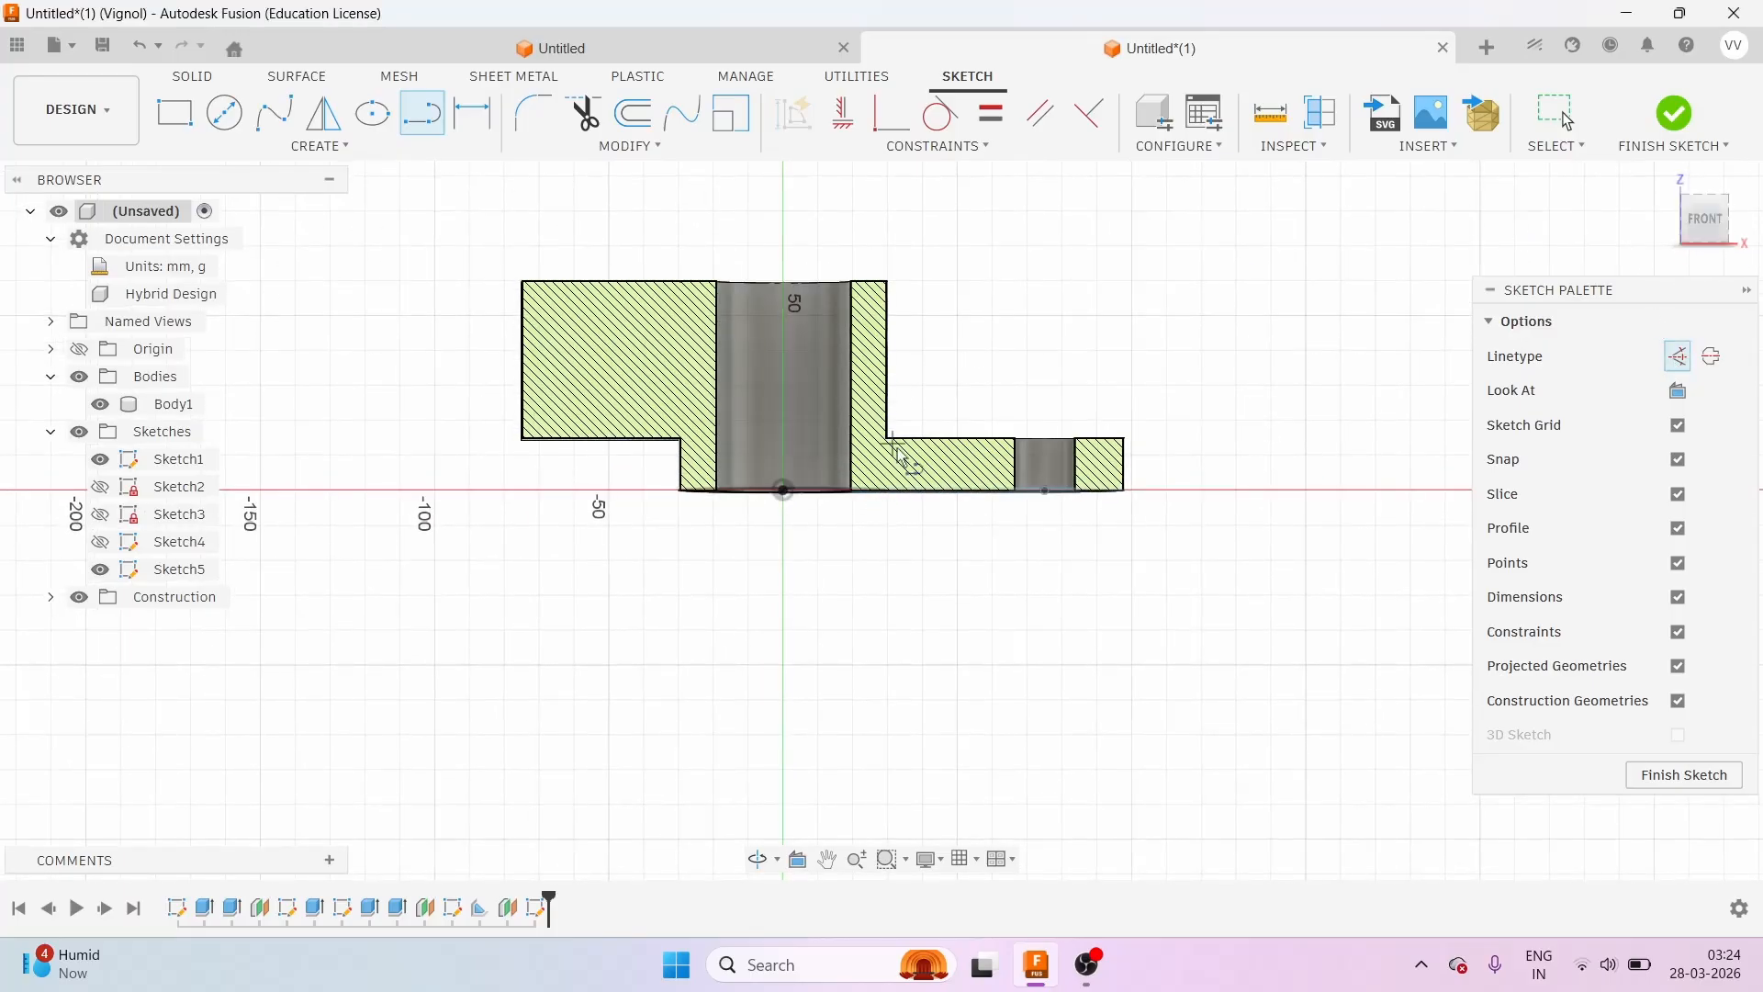
scroll(895, 450, up, 6)
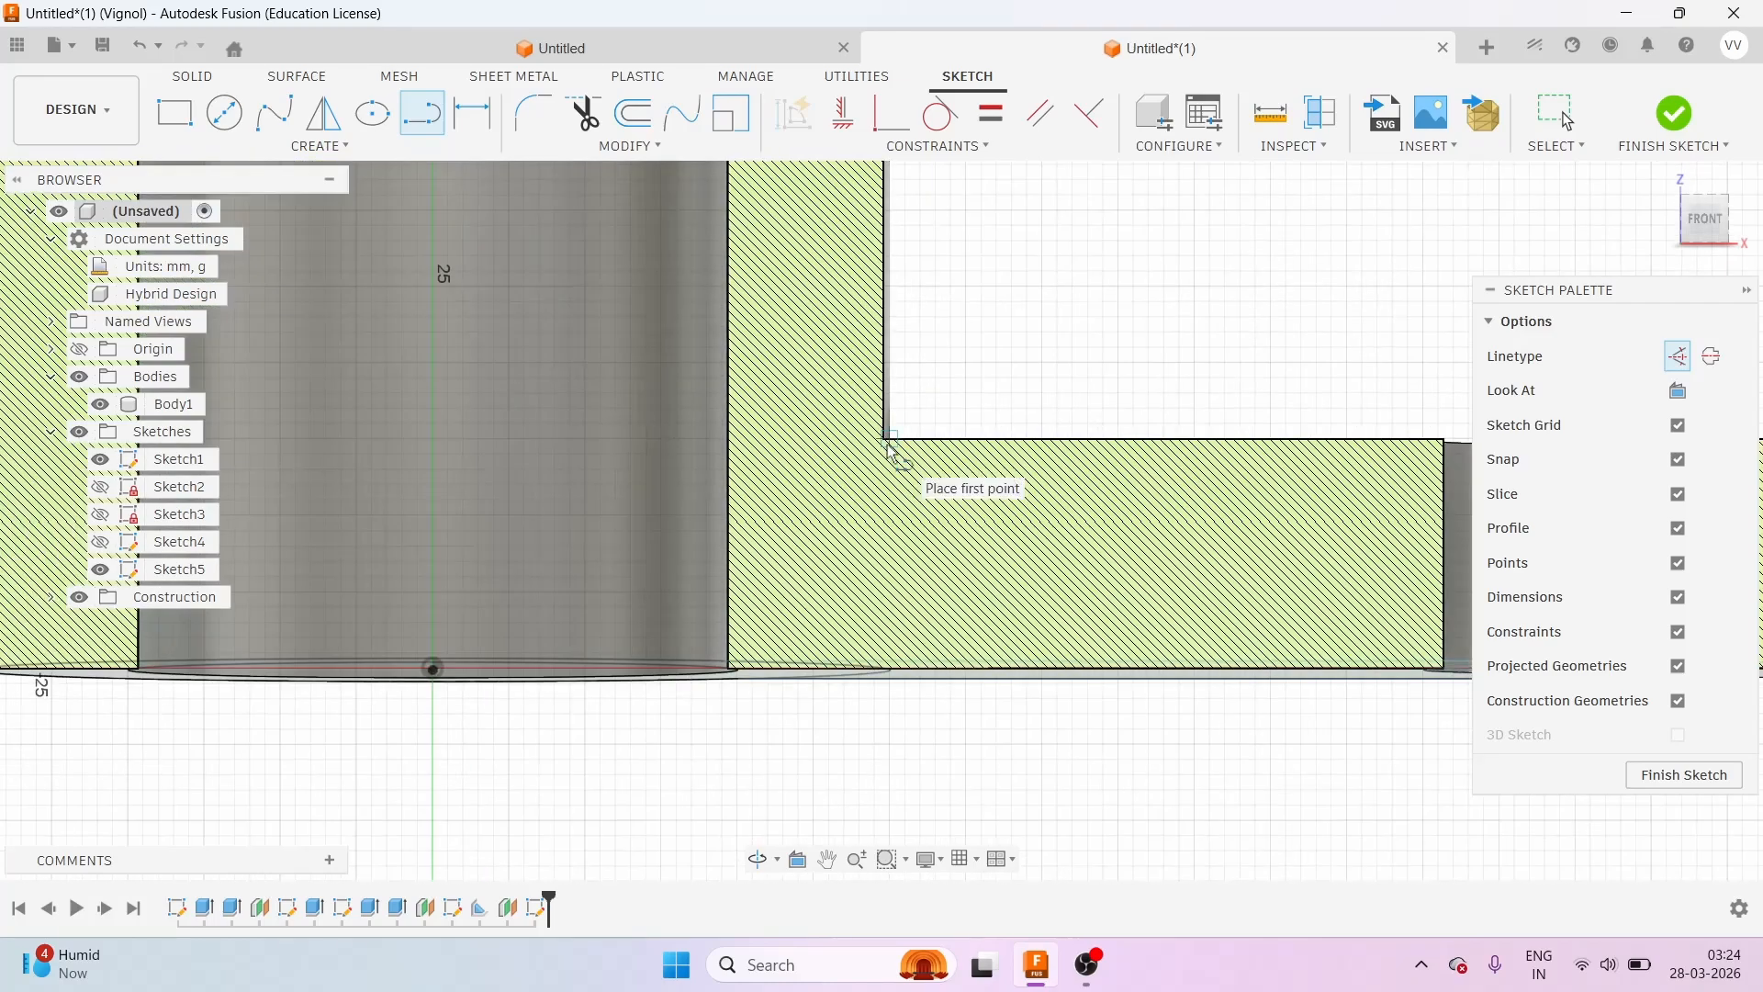
scroll(892, 442, up, 2)
scroll(892, 447, up, 2)
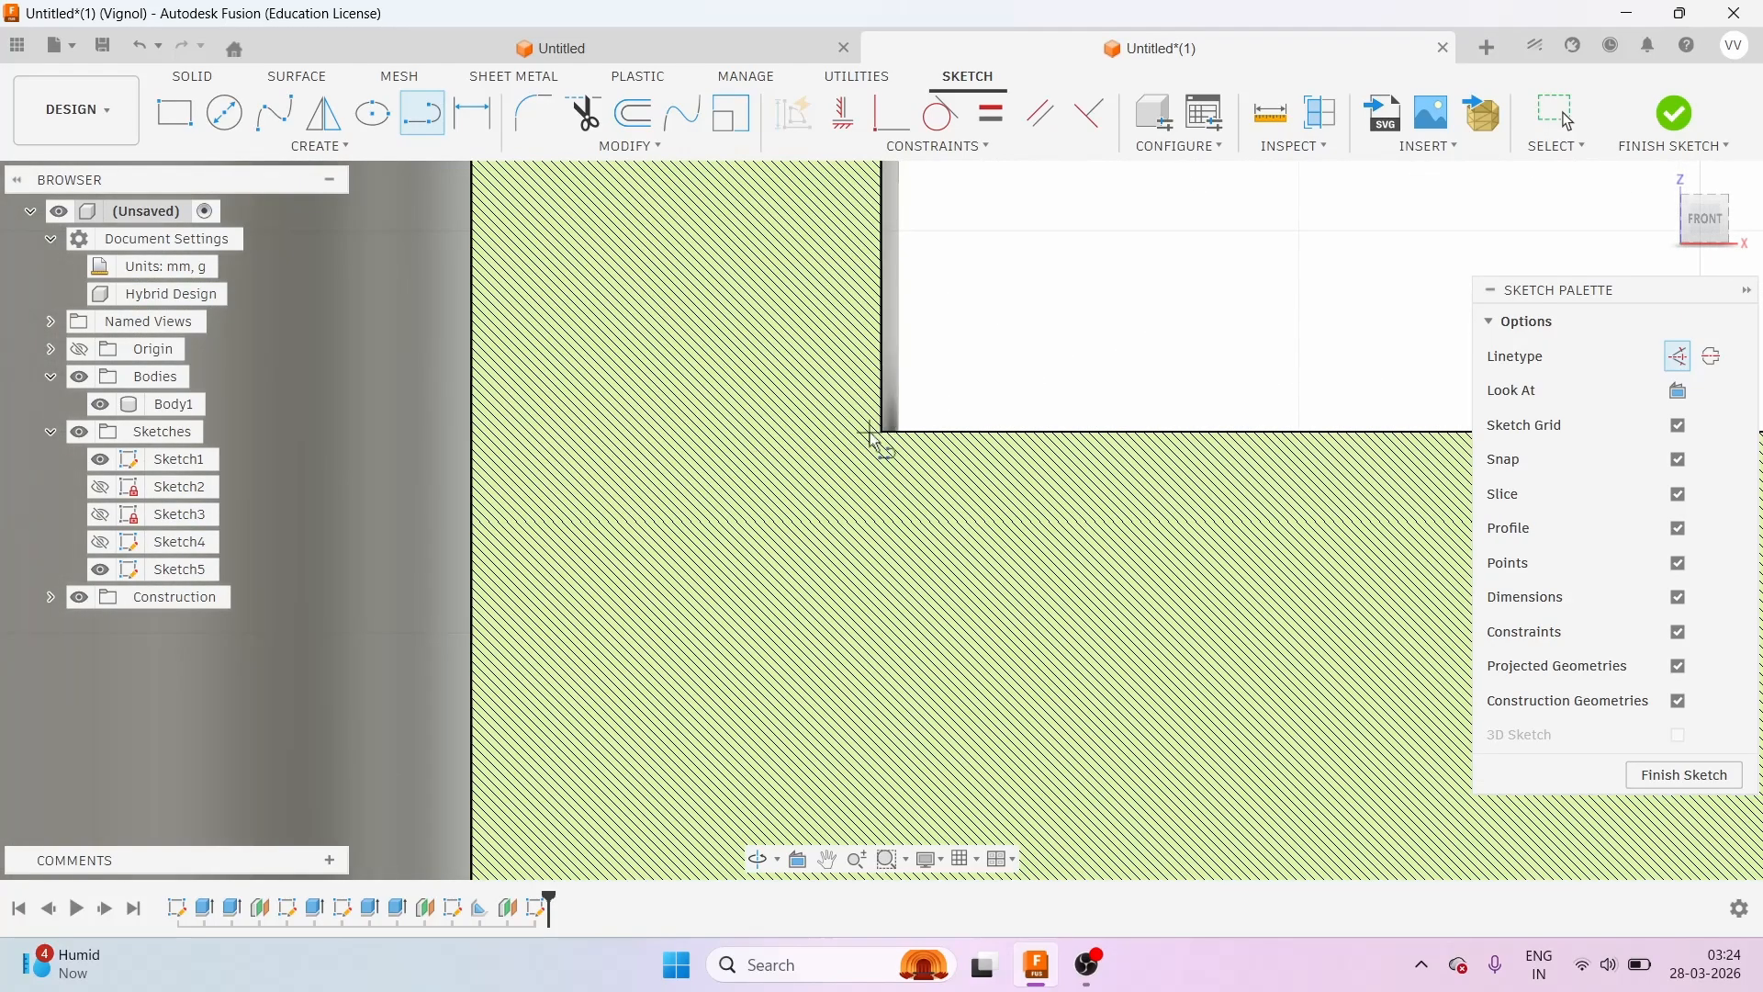
scroll(870, 439, down, 3)
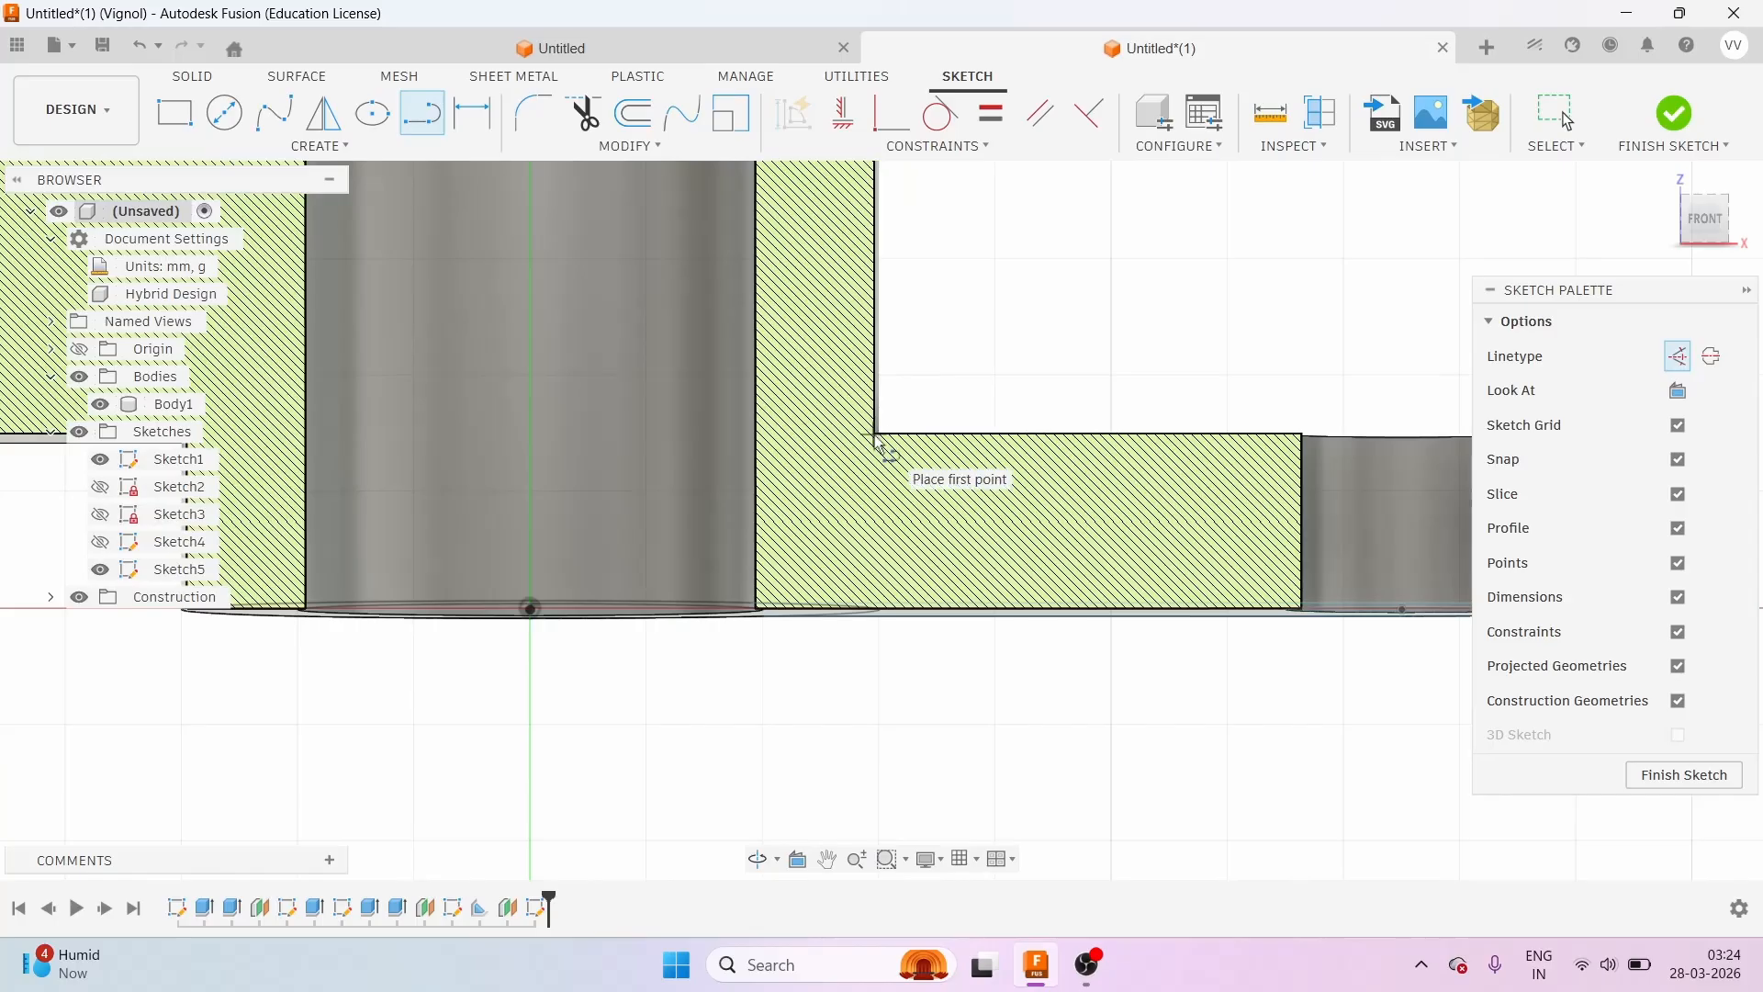
click(875, 435)
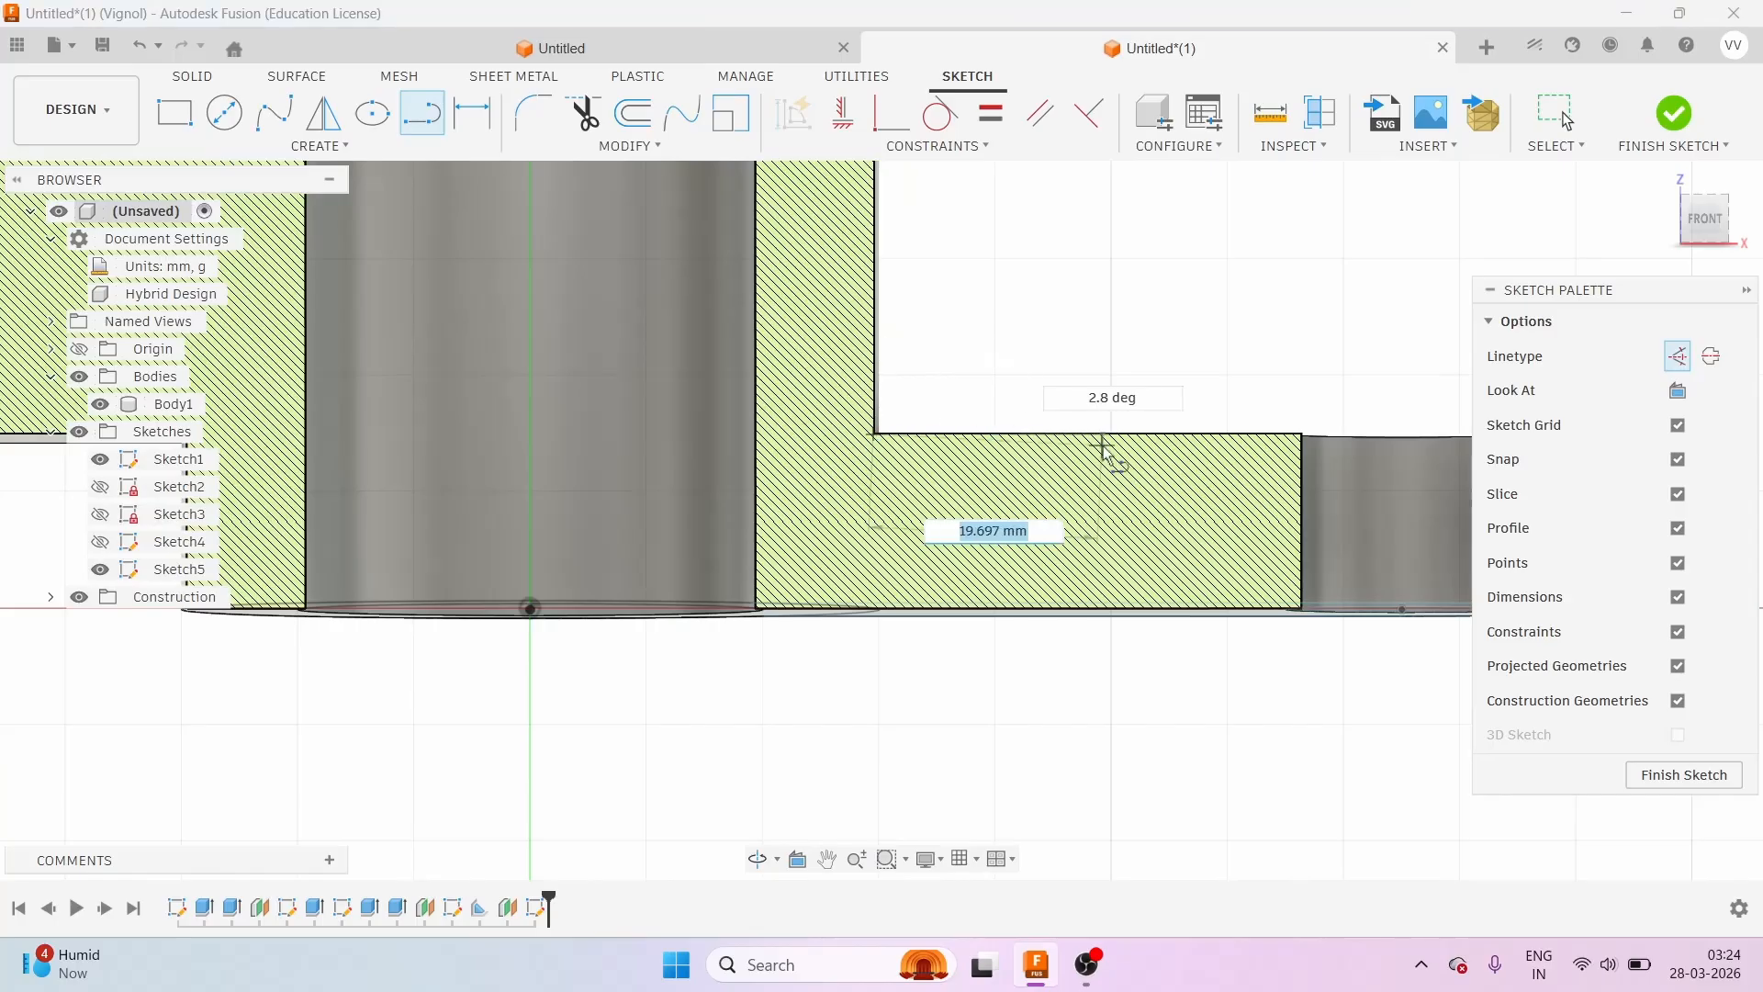
text(2)
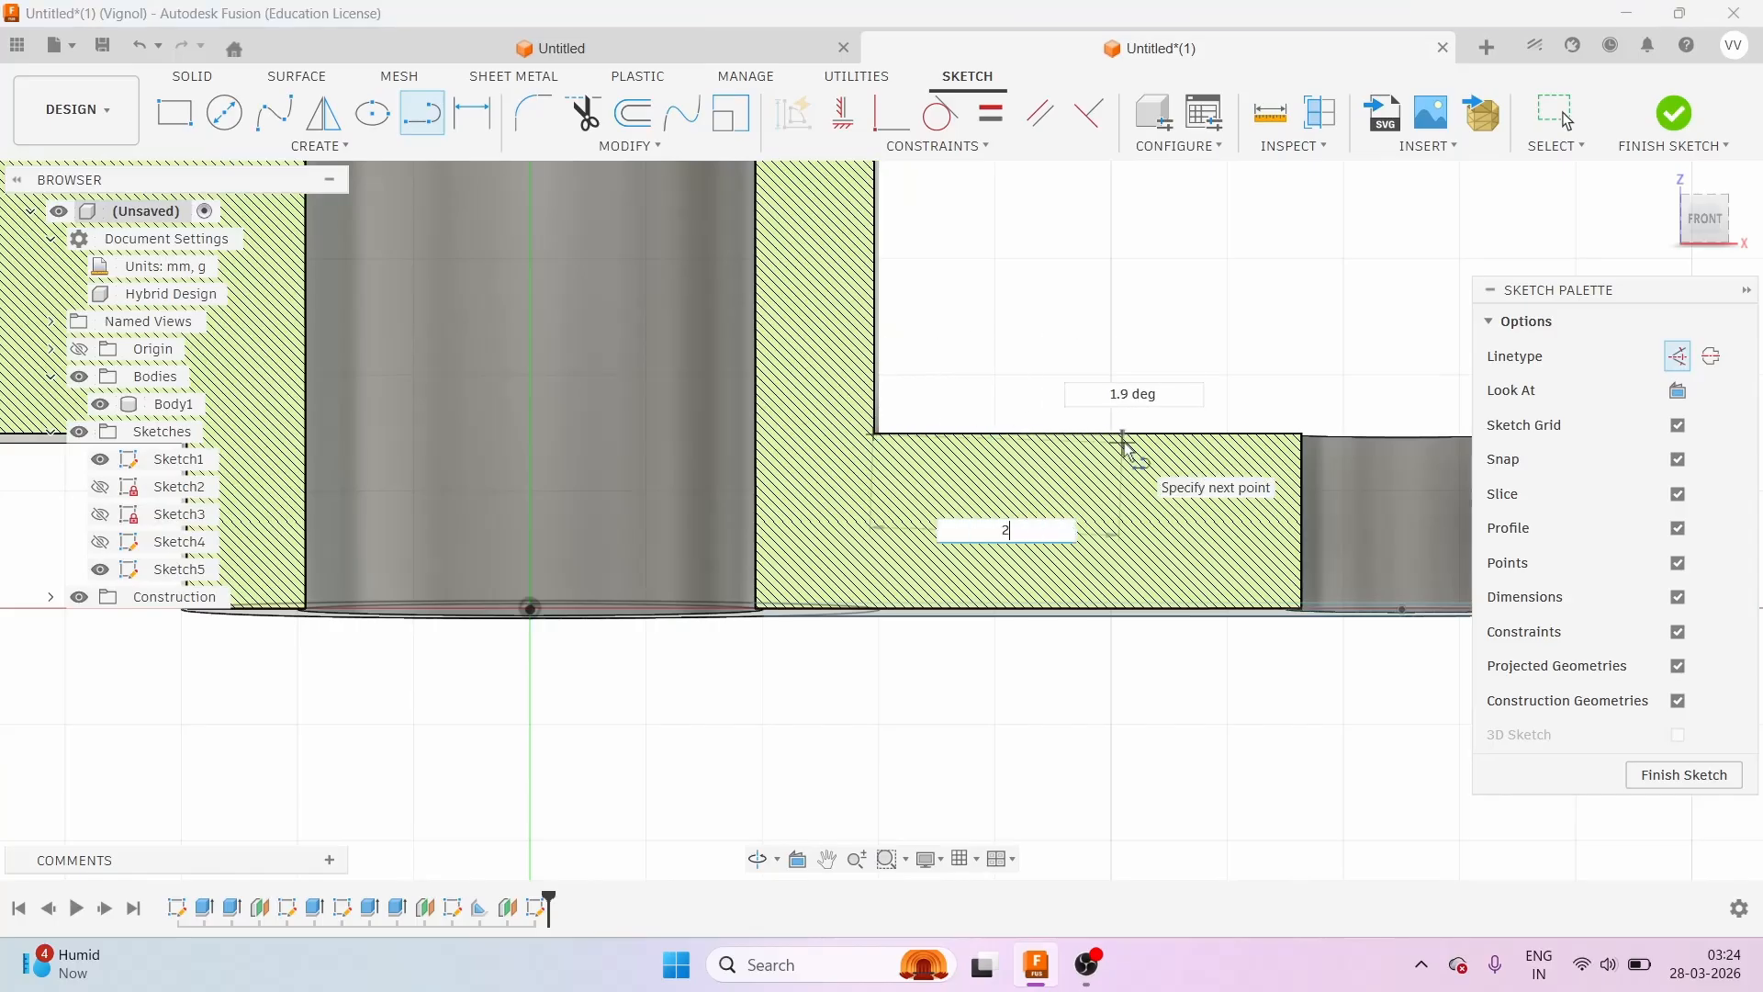
text(5)
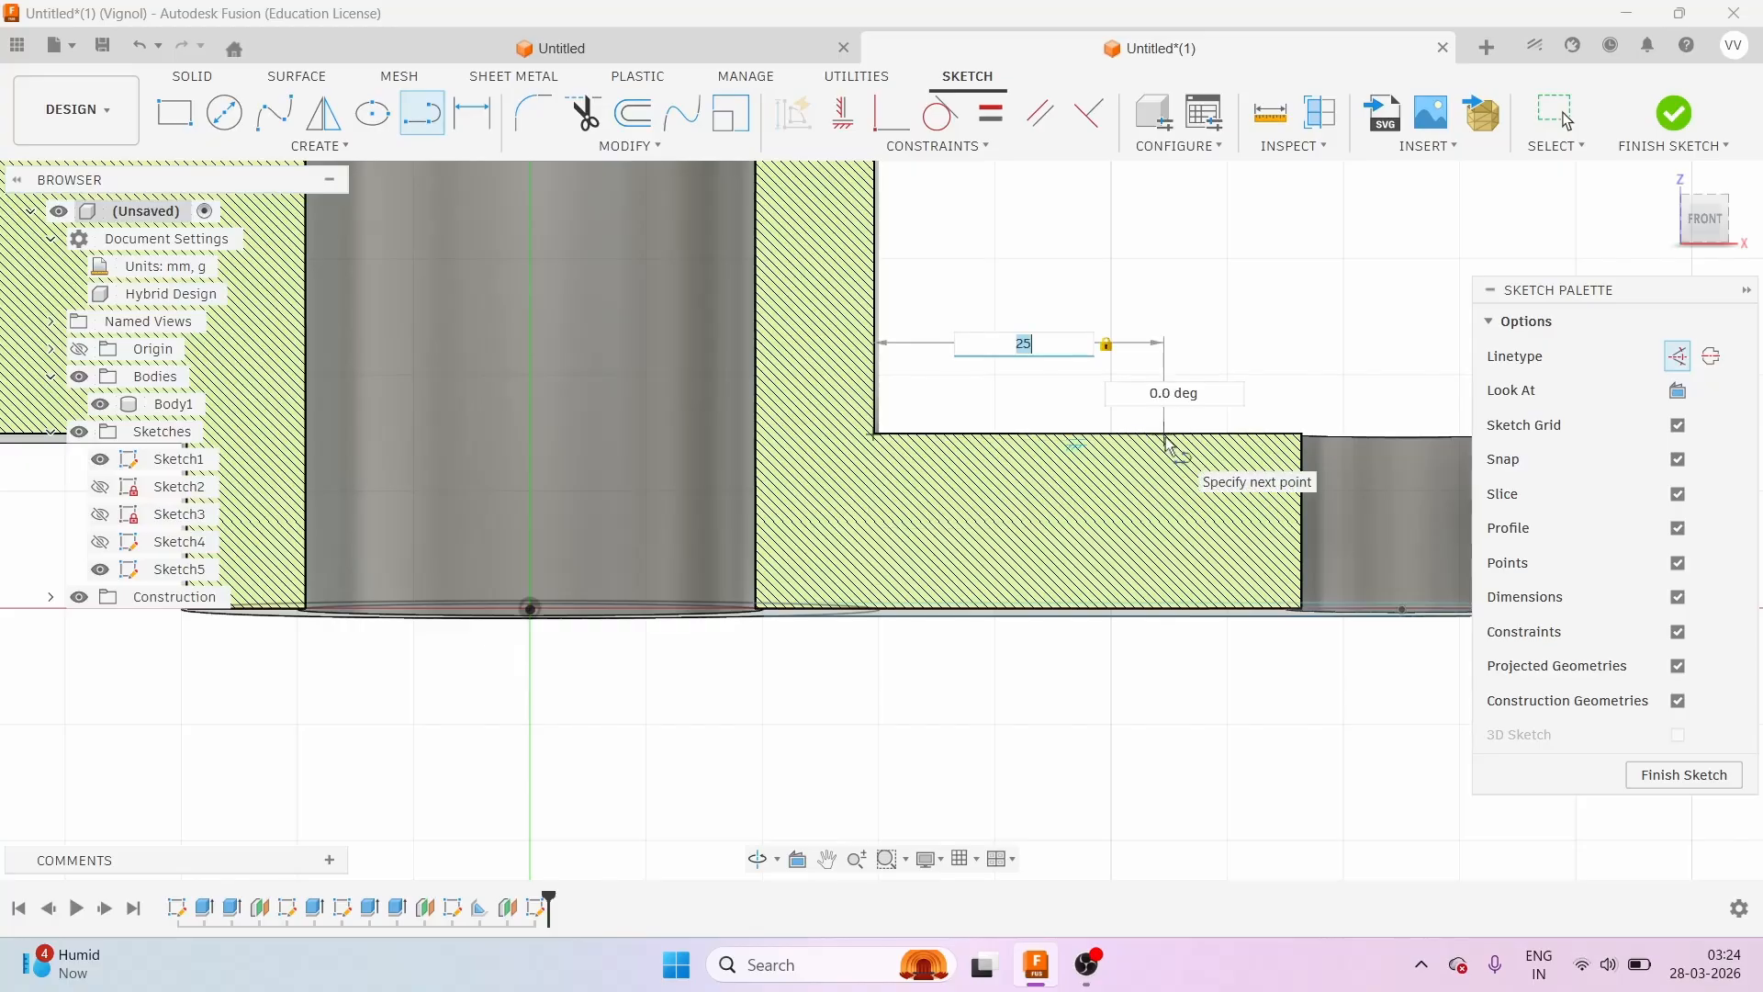
key(Return)
key(Escape)
scroll(1092, 436, down, 3)
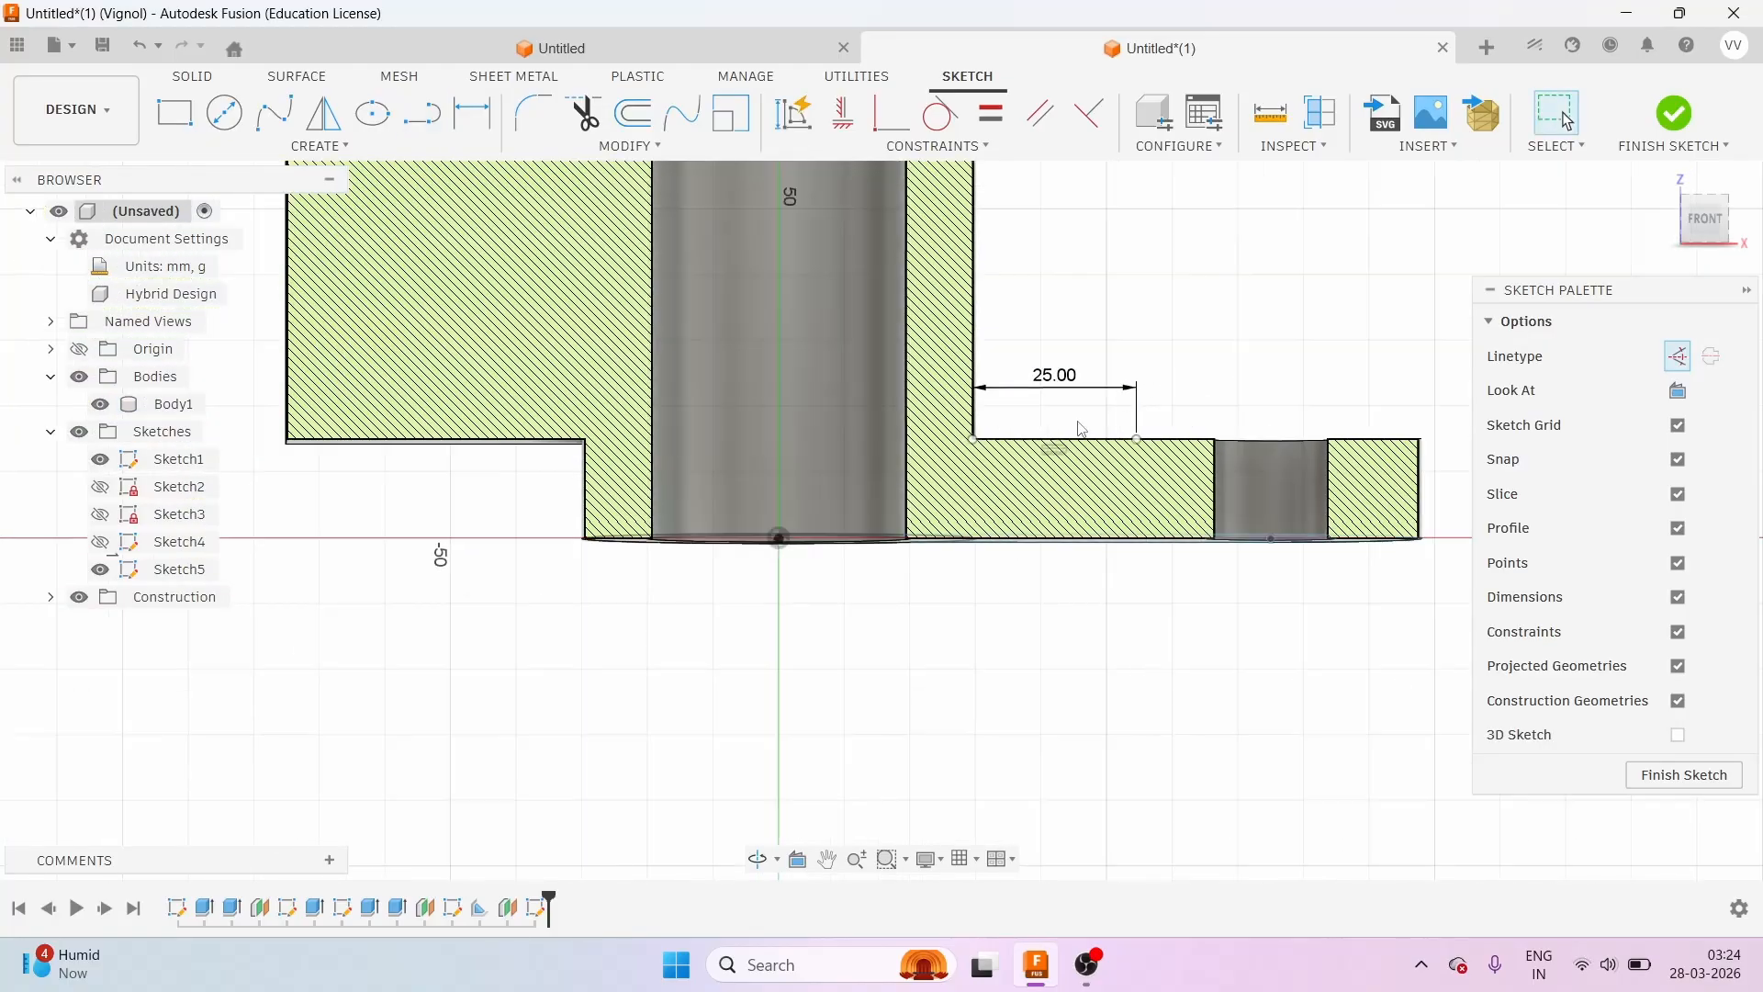
scroll(1078, 428, down, 2)
Switch back to normal linetype and draw a slanted line from the construction line's outer end to just above the cylinder wall's top.
drag(1713, 248, 1620, 301)
click(1679, 357)
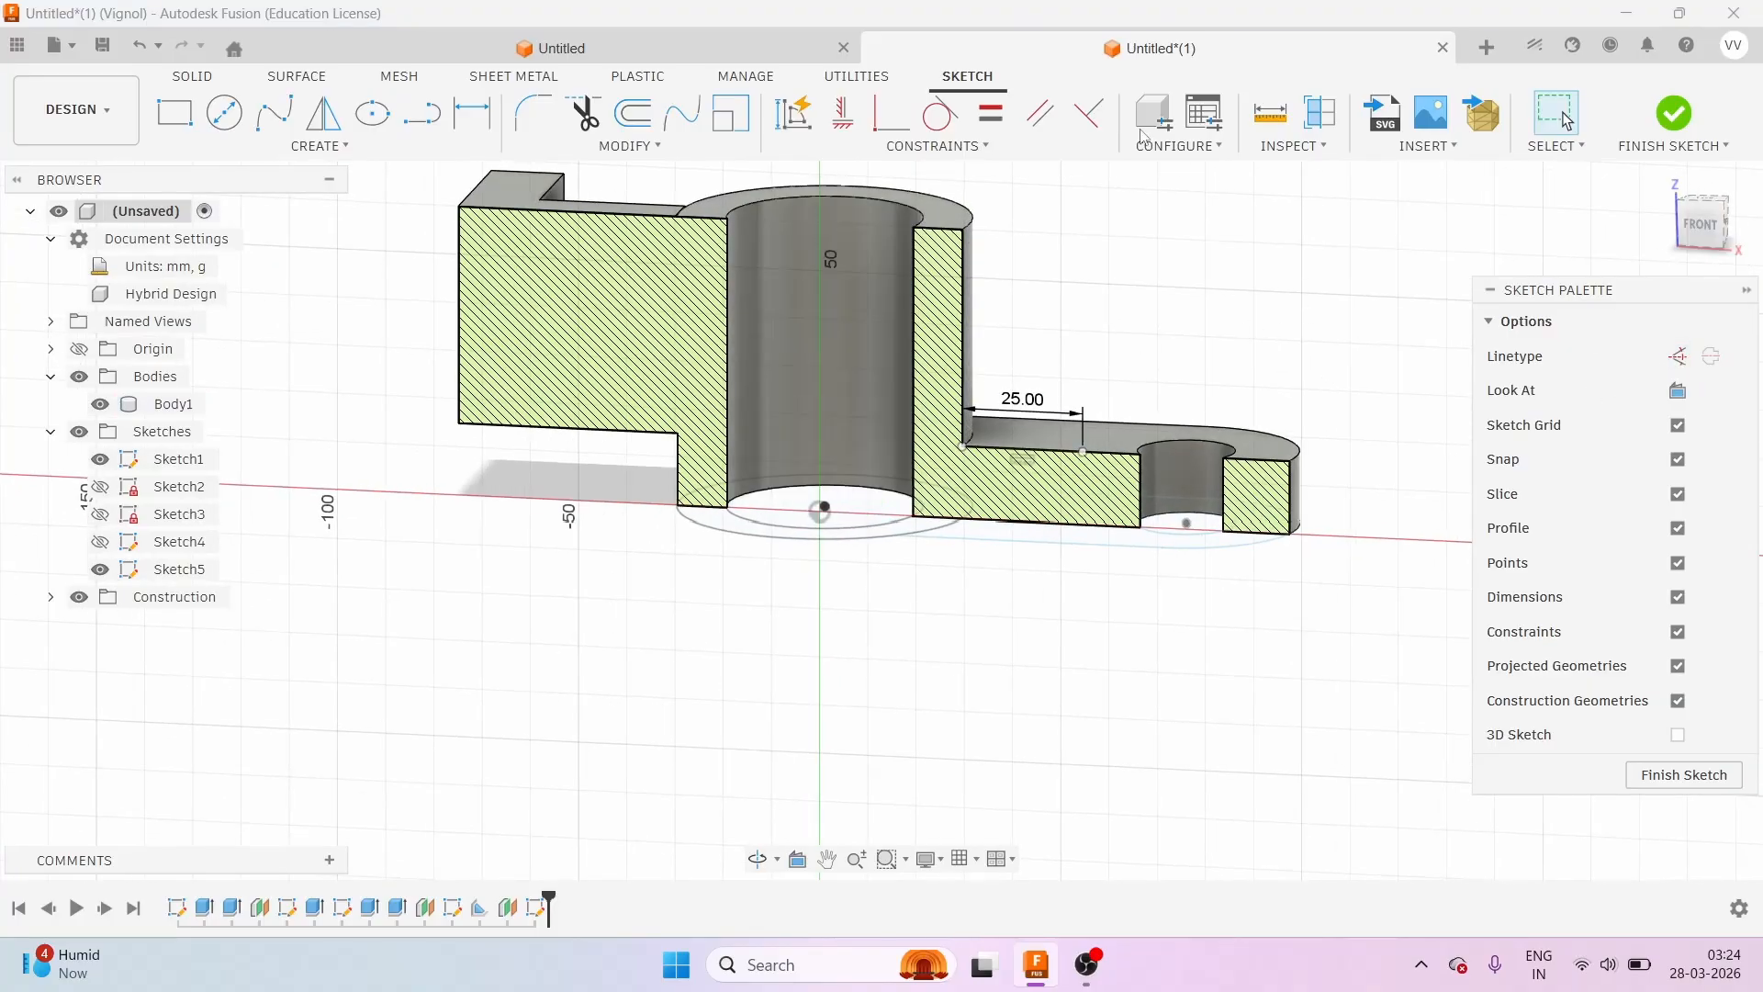
click(423, 115)
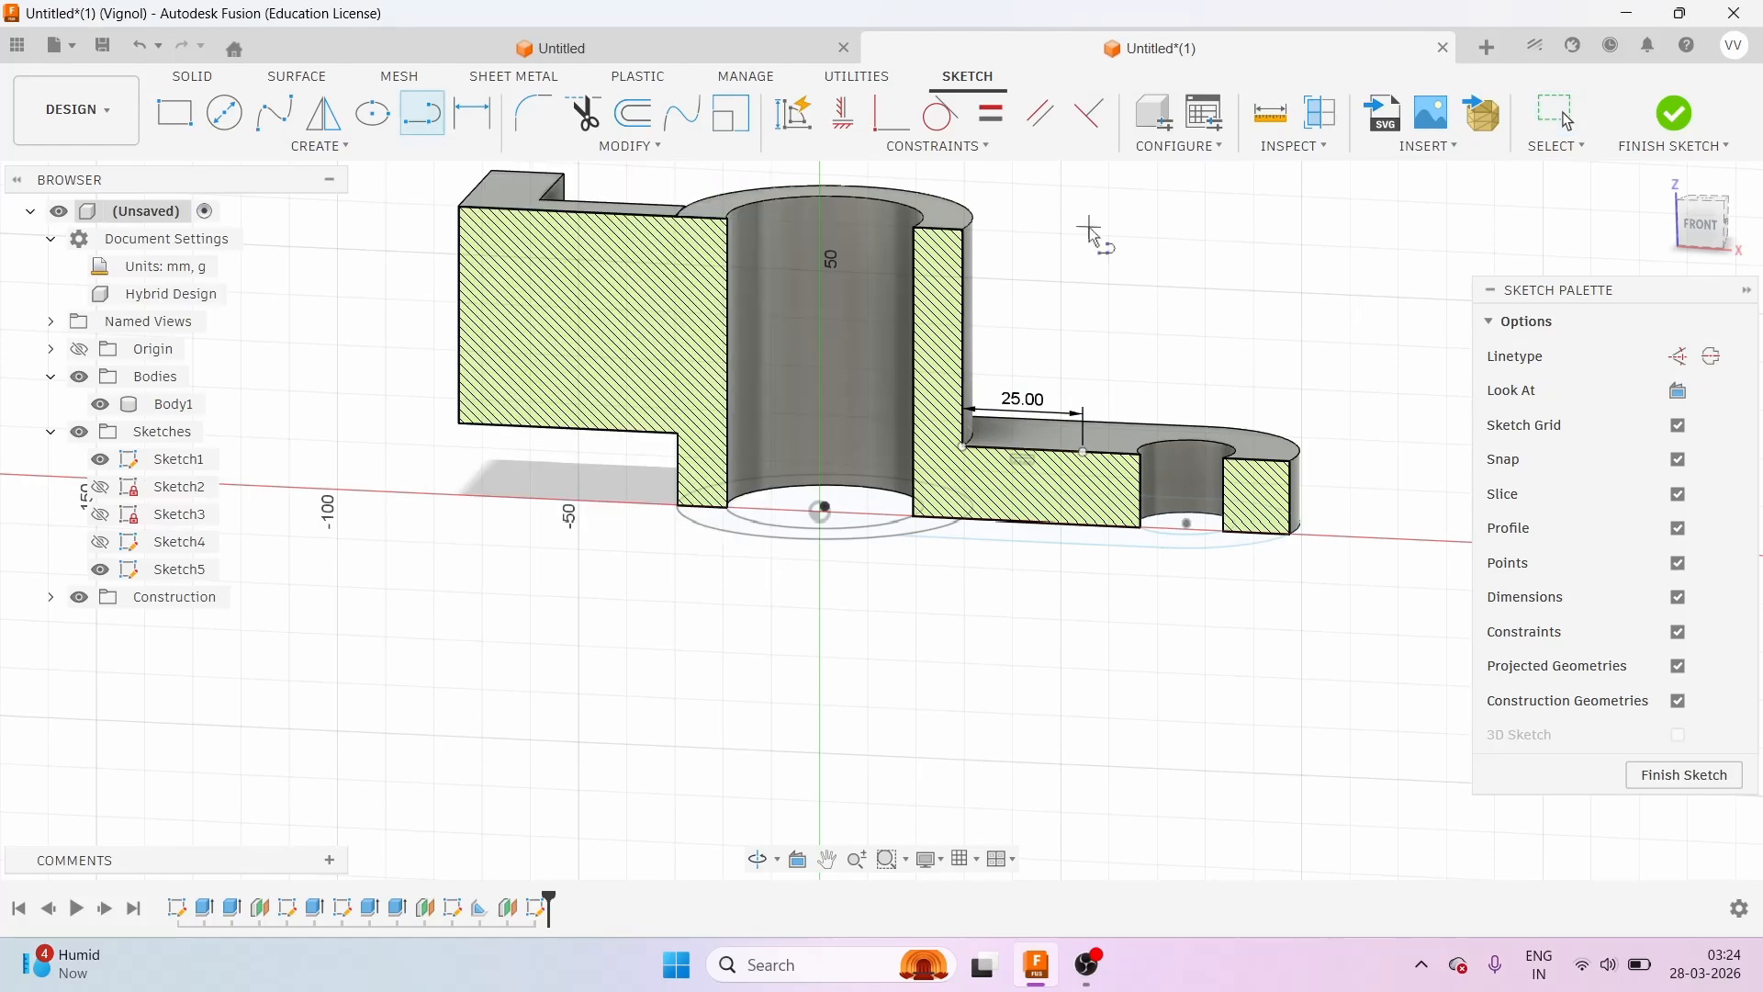
scroll(838, 366, down, 2)
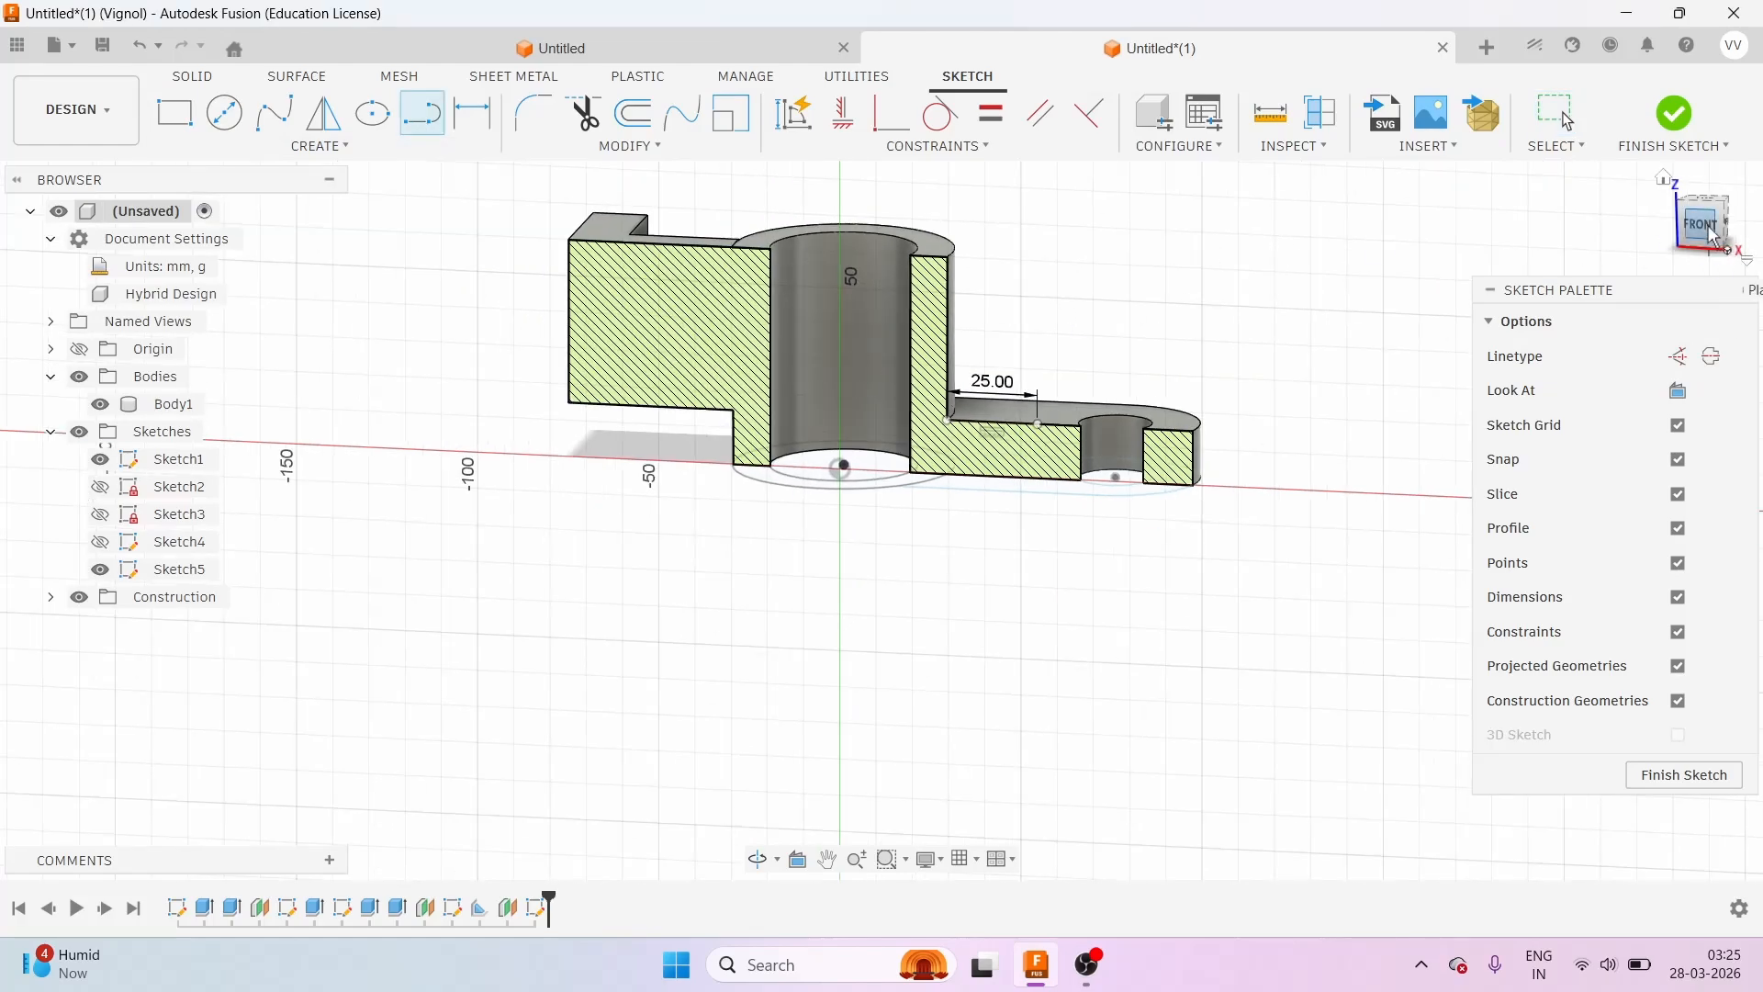
mouse_move(1688, 223)
mouse_down()
mouse_move(1623, 223)
mouse_move(1705, 226)
mouse_move(1685, 237)
mouse_up()
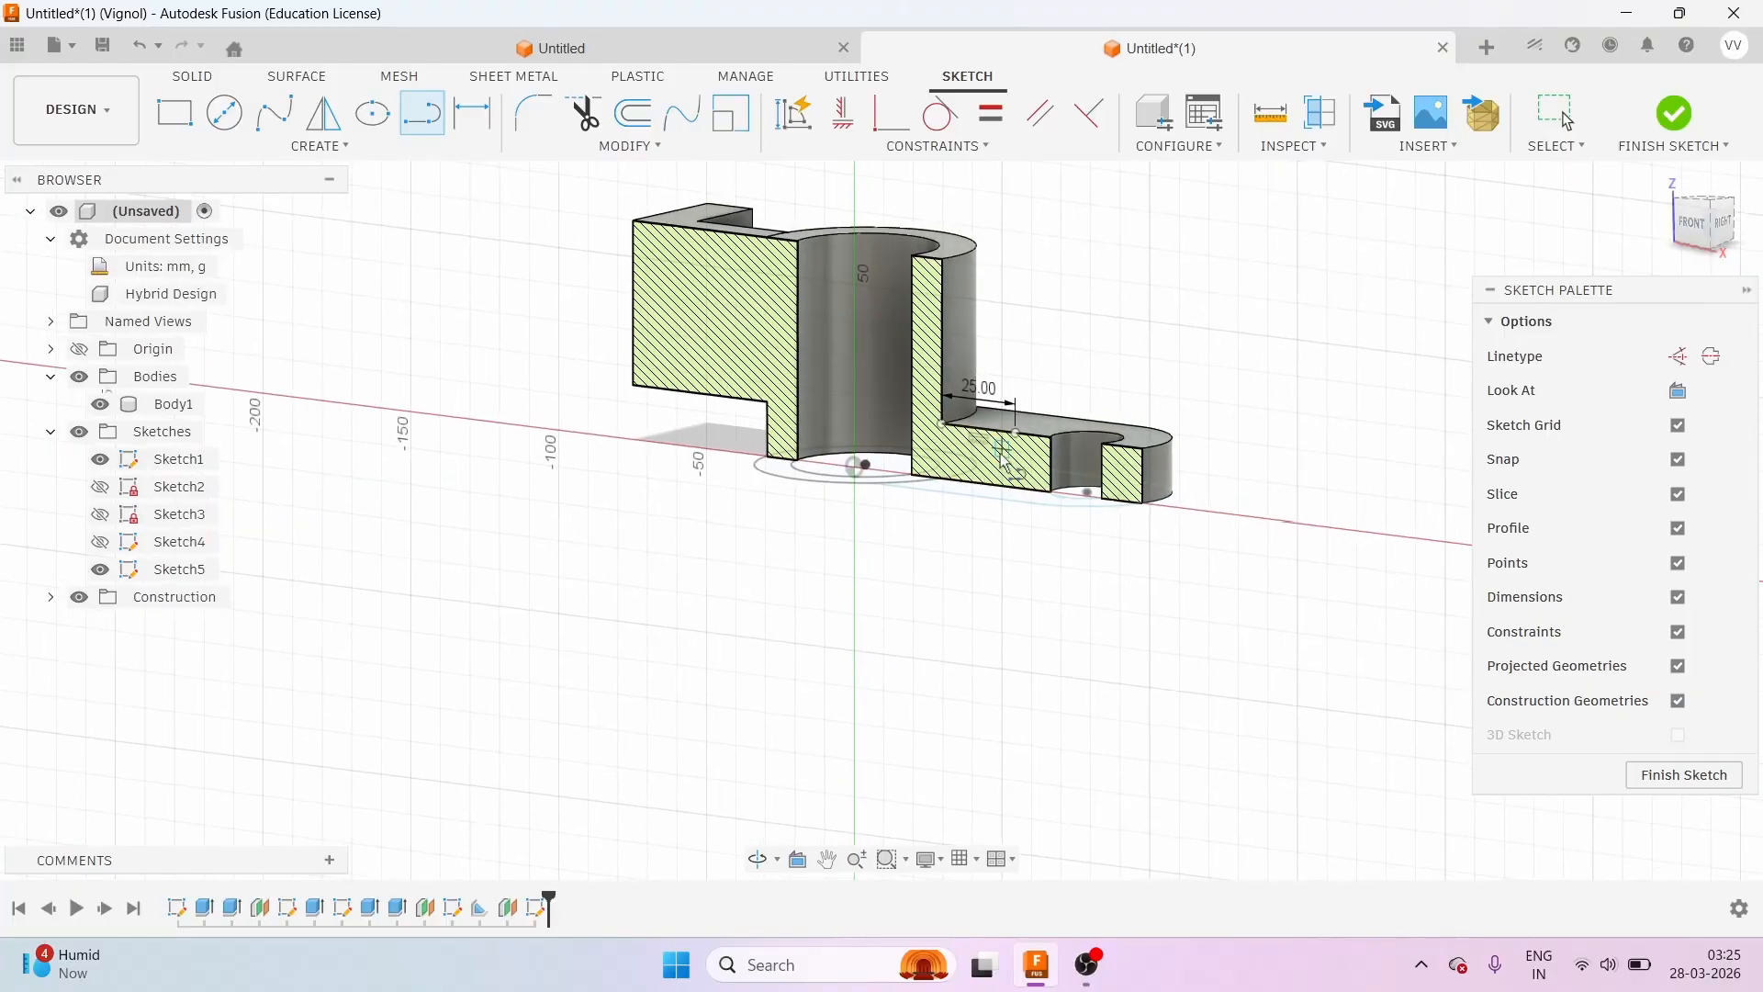
scroll(996, 450, up, 2)
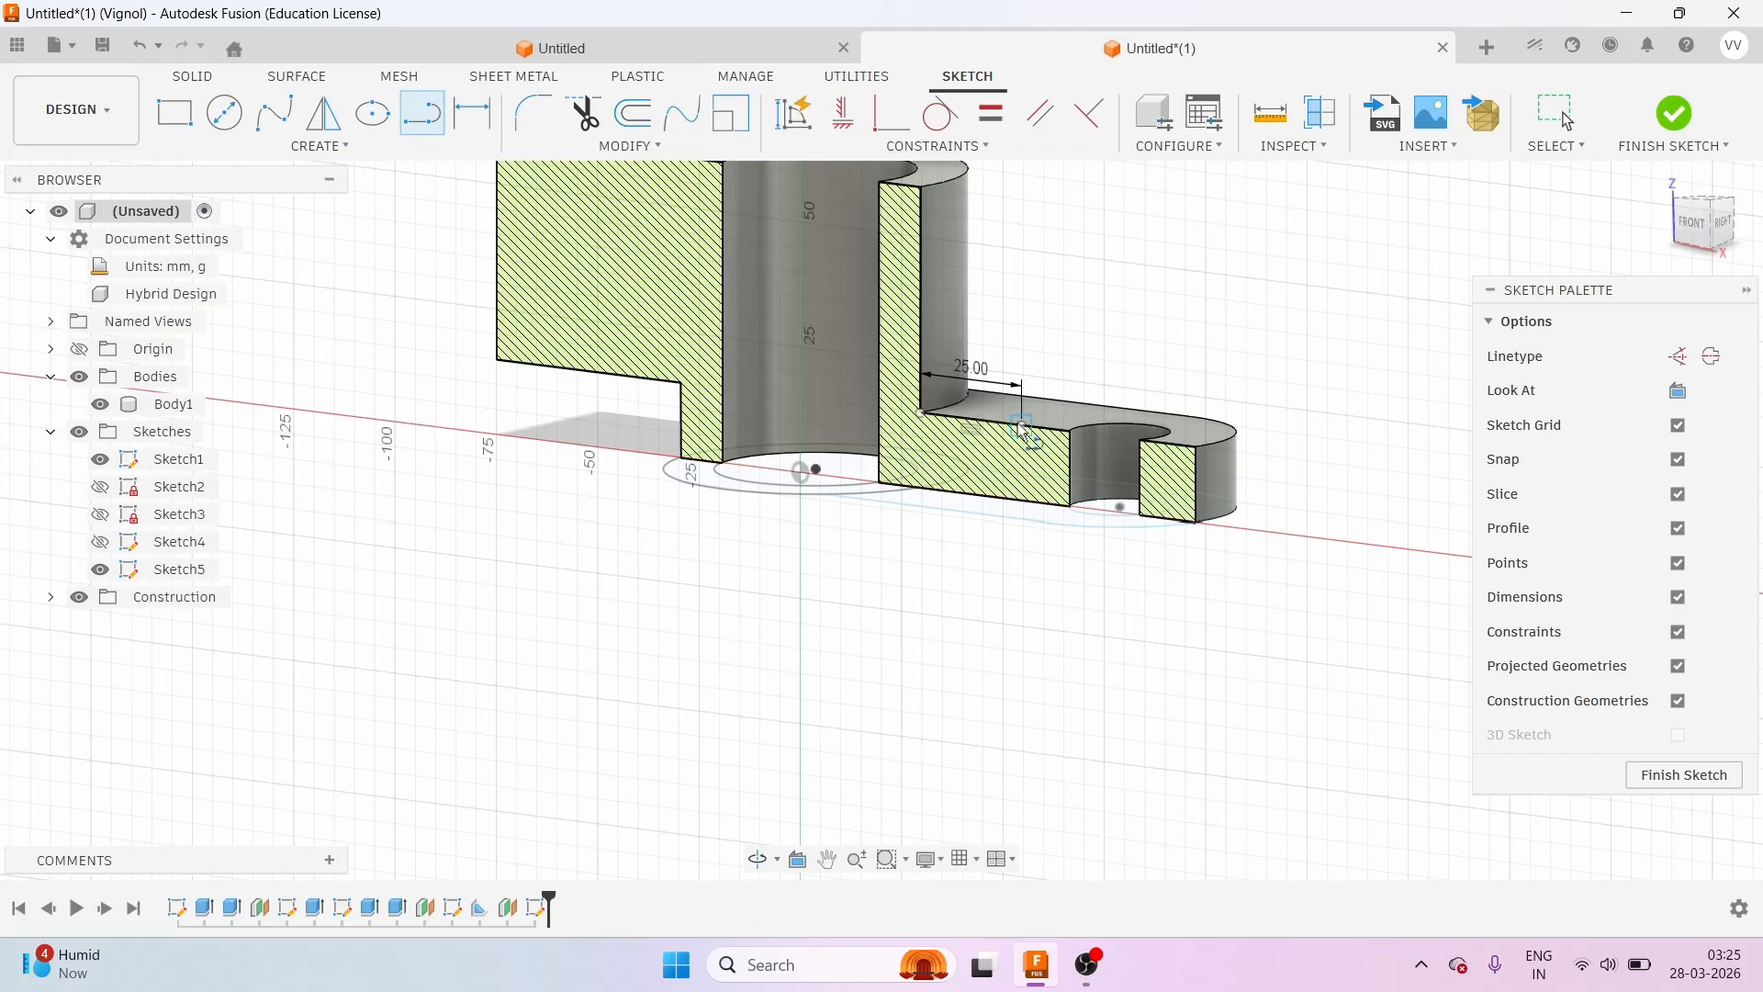
click(1022, 430)
scroll(881, 587, down, 3)
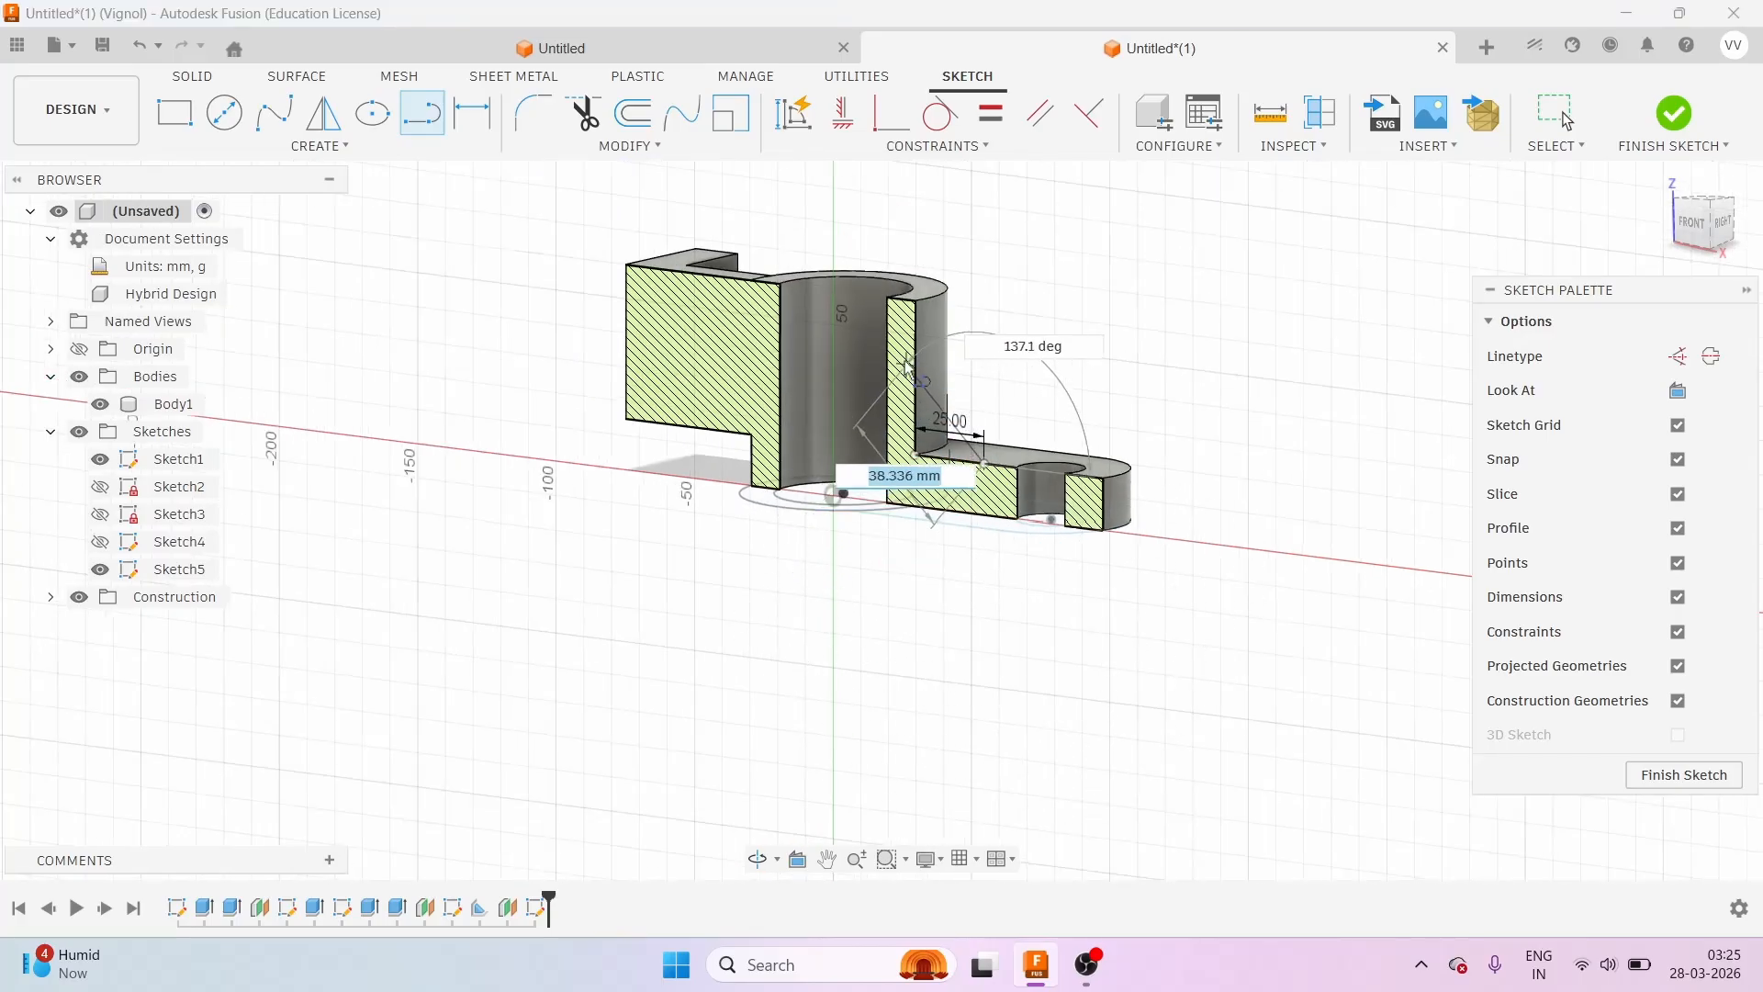
scroll(901, 310, up, 2)
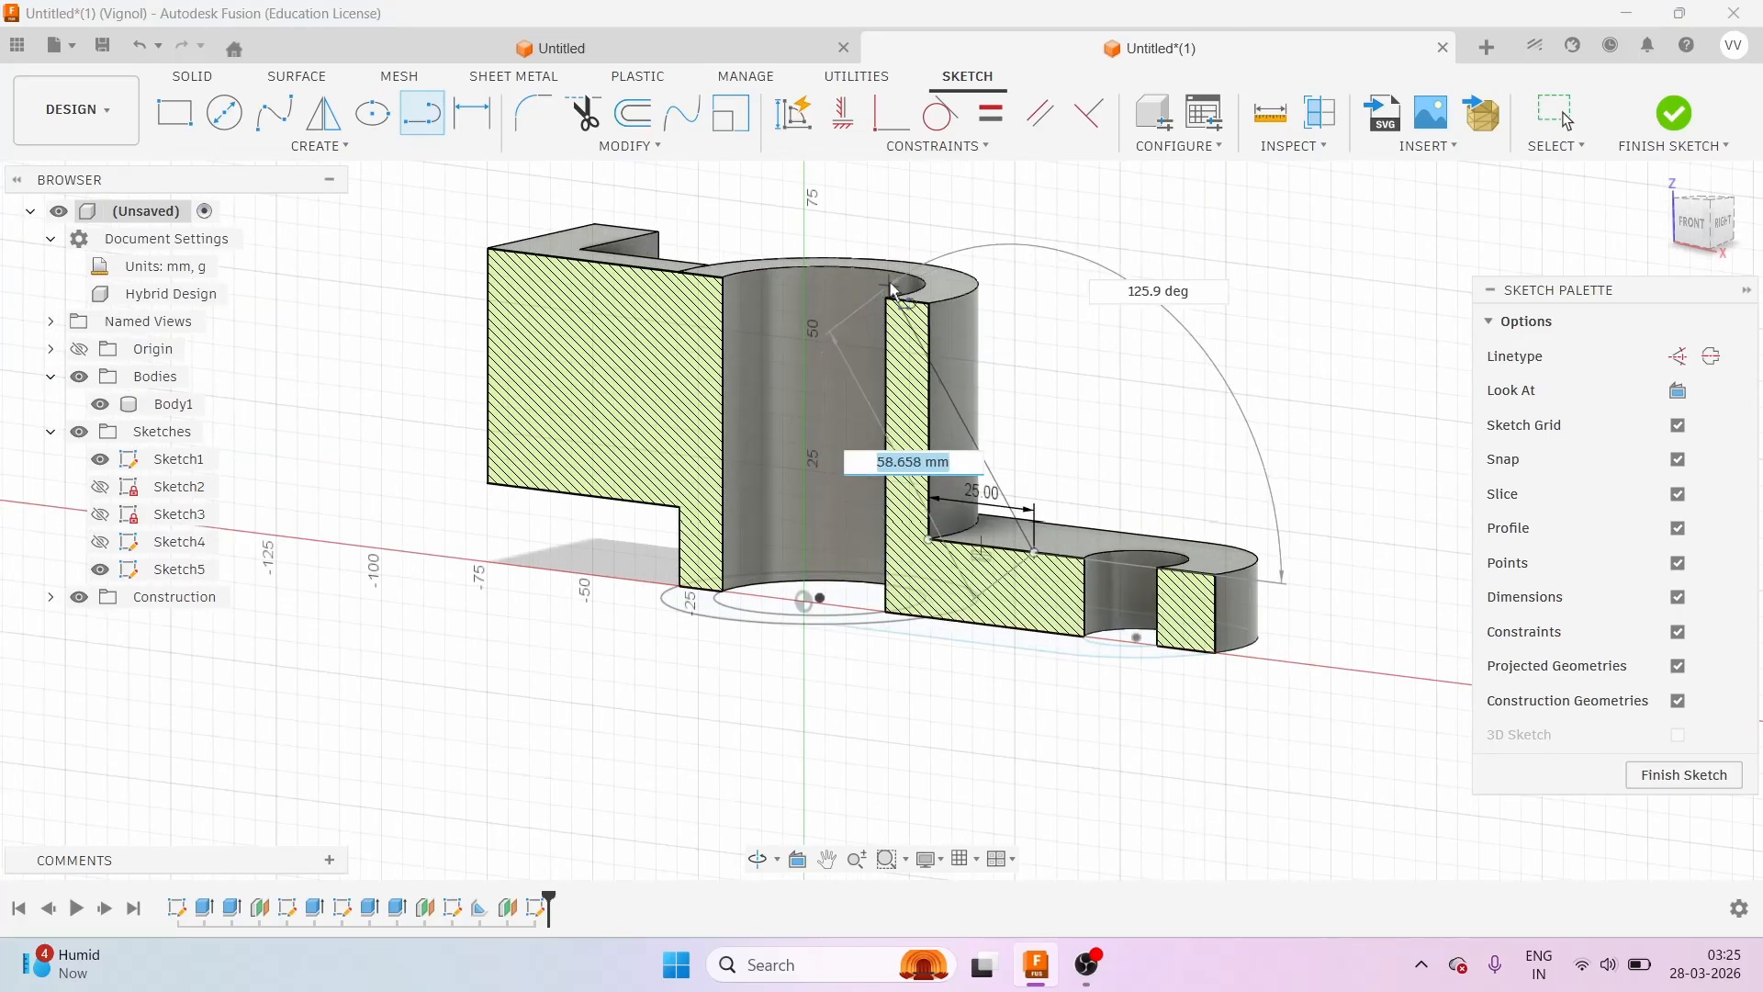
scroll(895, 292, up, 3)
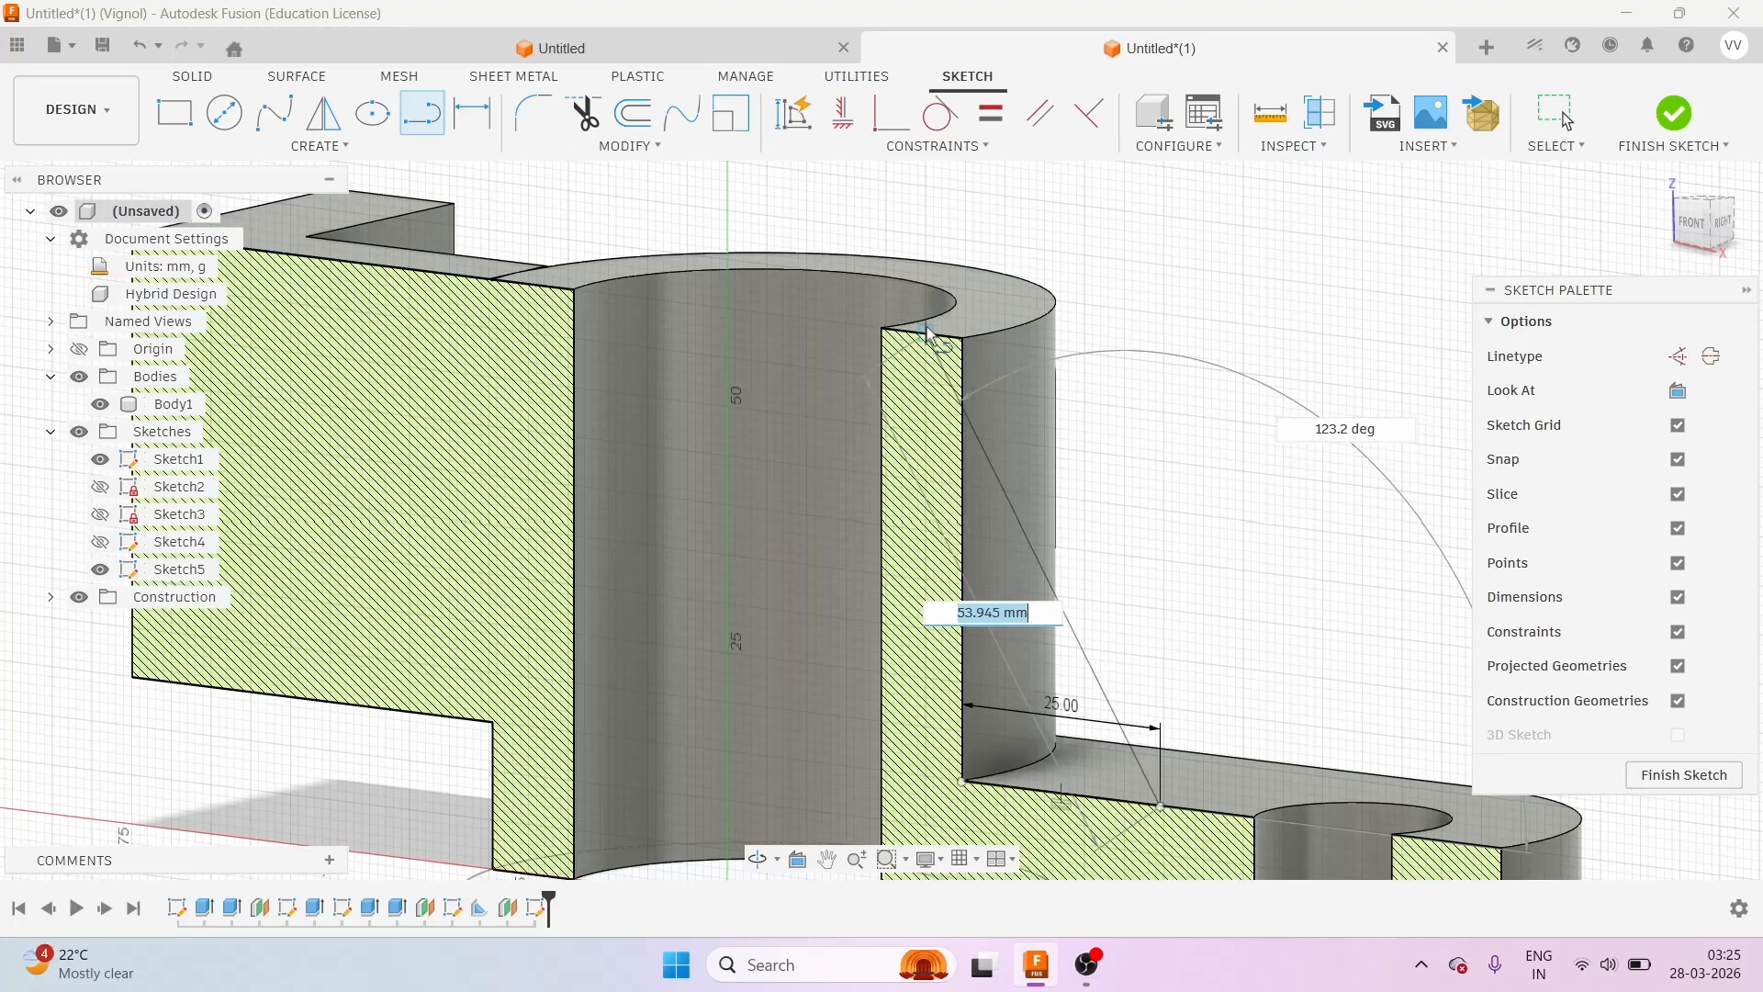
click(920, 274)
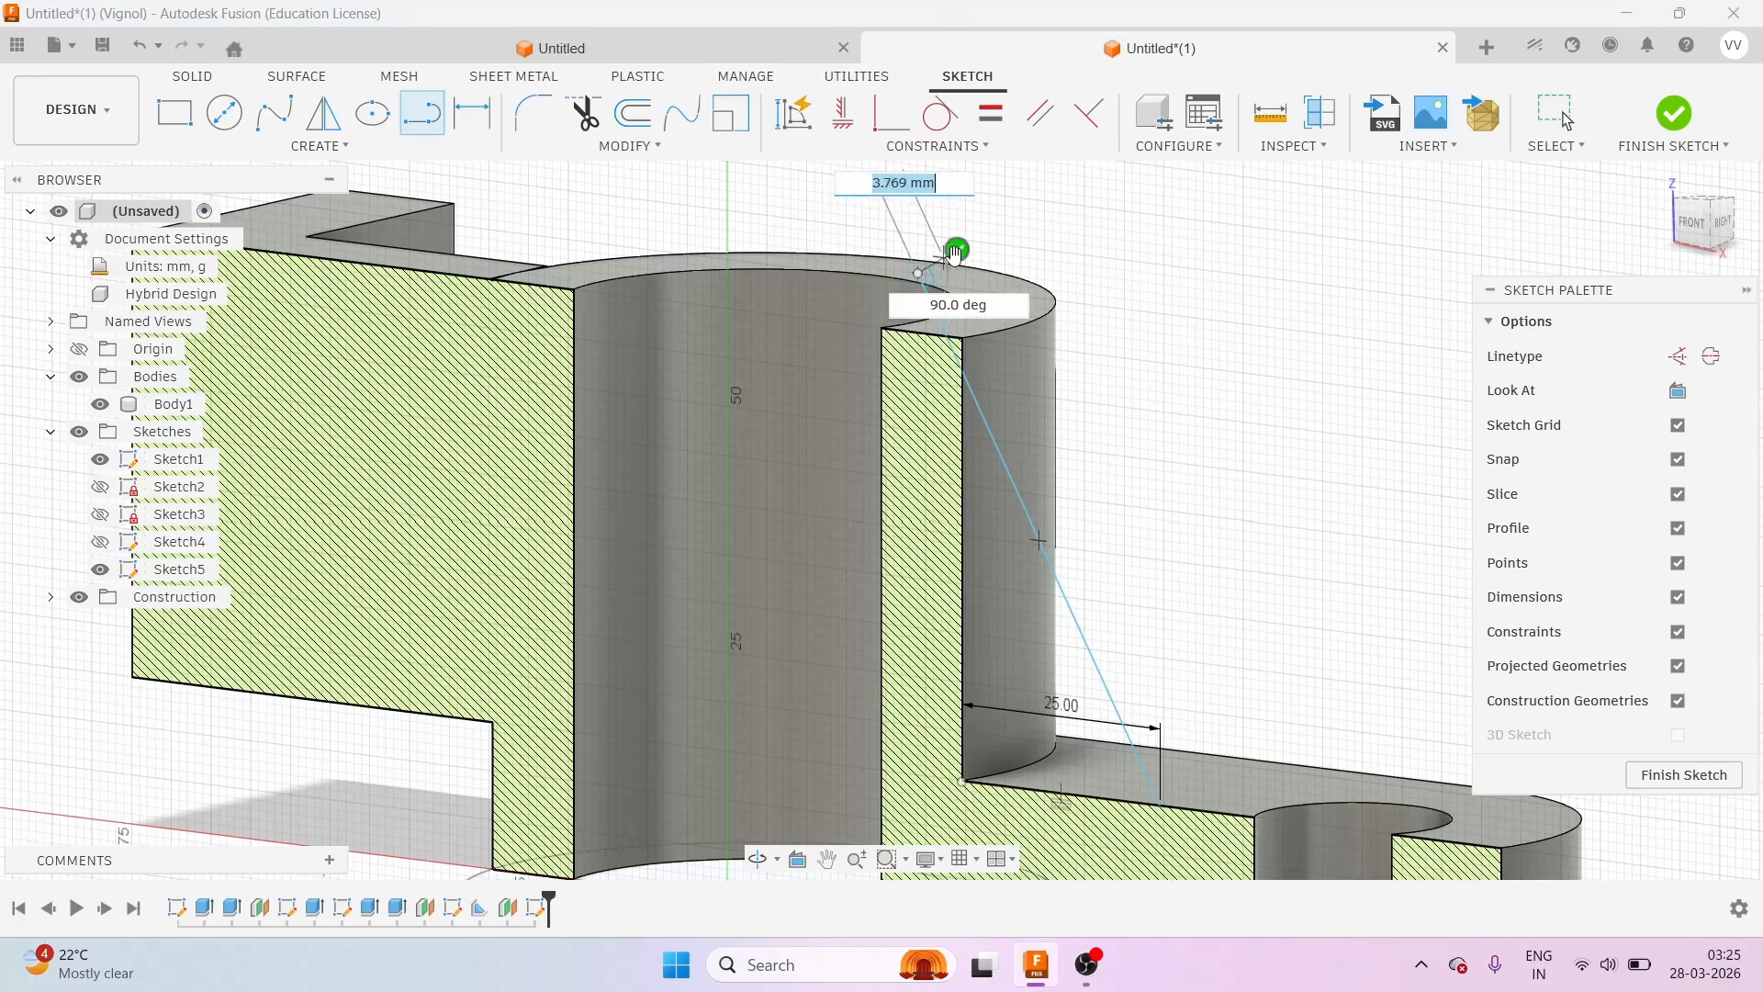
scroll(1083, 571, down, 3)
scroll(752, 280, down, 3)
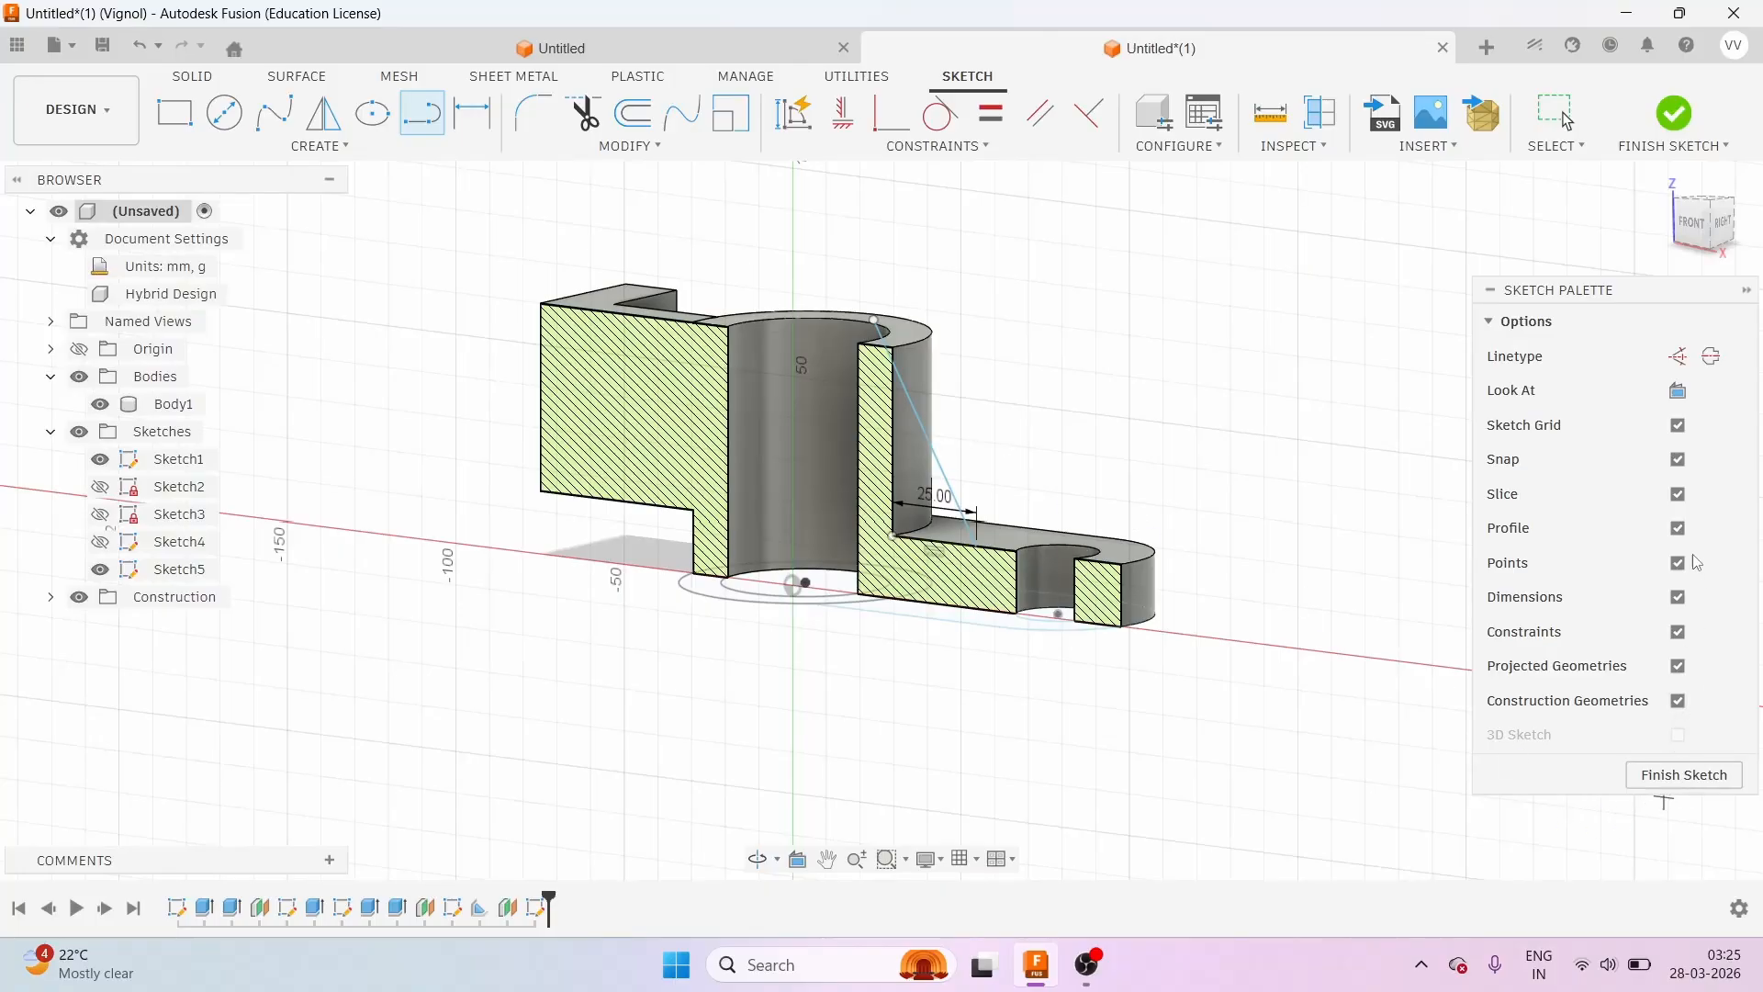
Turn off the slice display and finish the sketch.
click(1678, 495)
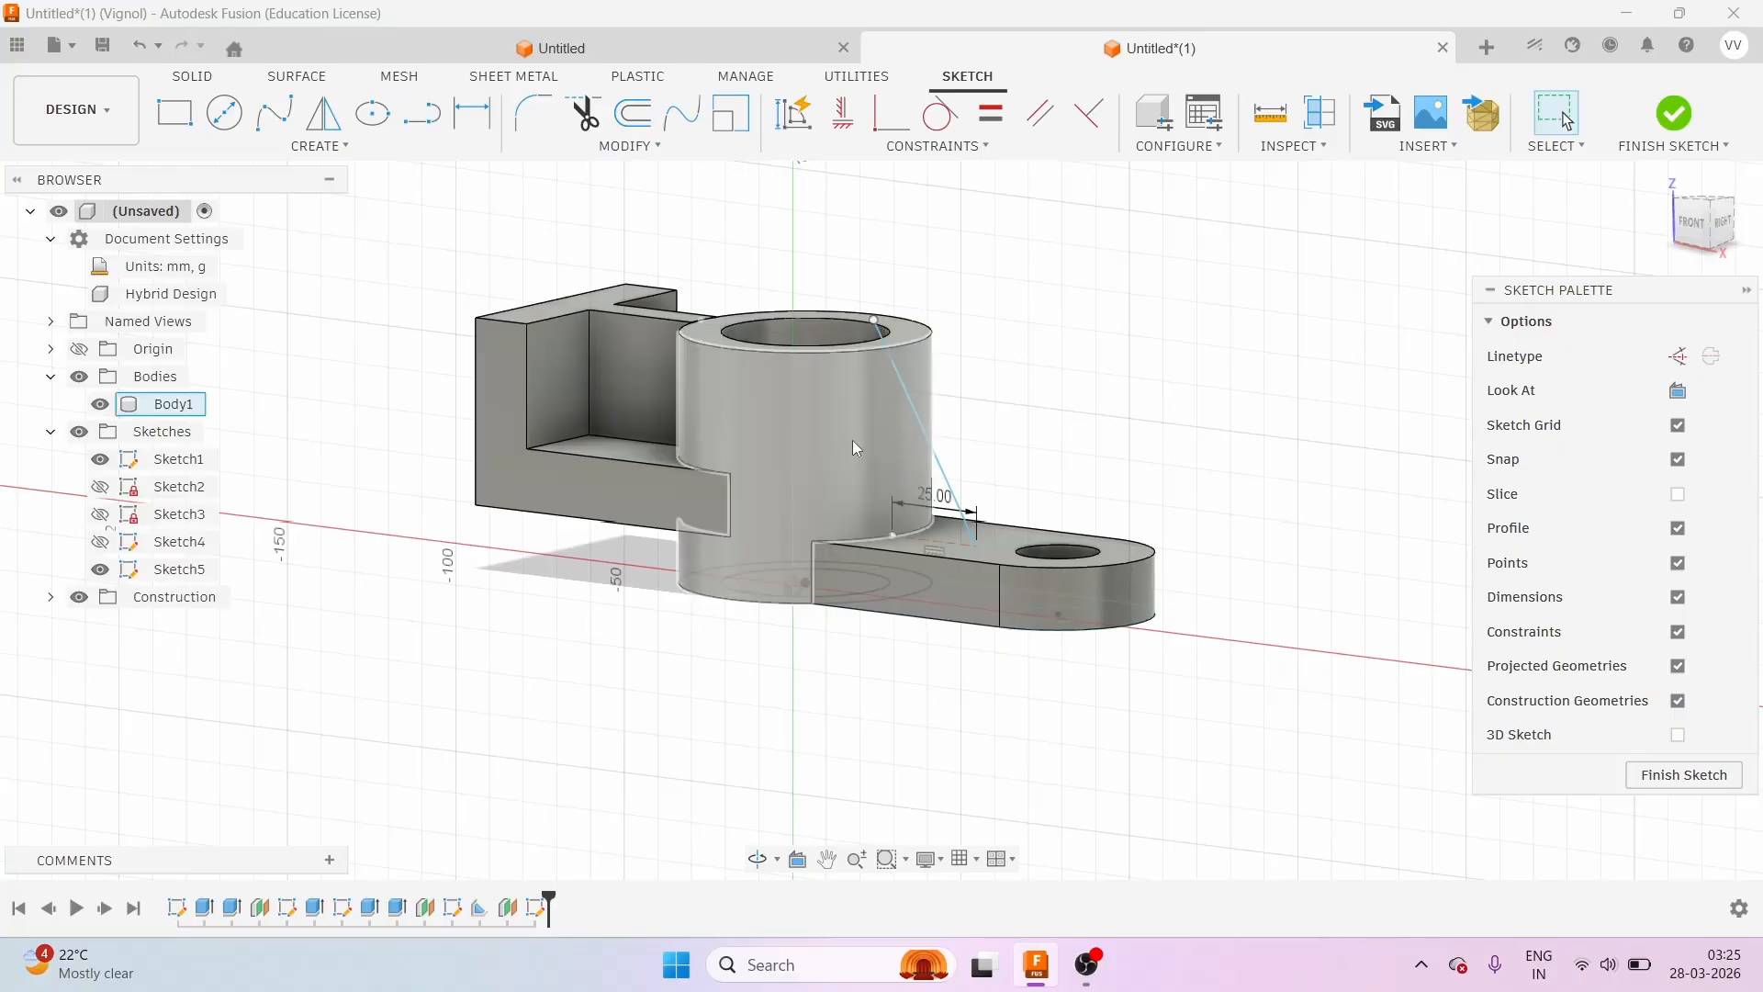
click(1674, 119)
scroll(788, 551, down, 3)
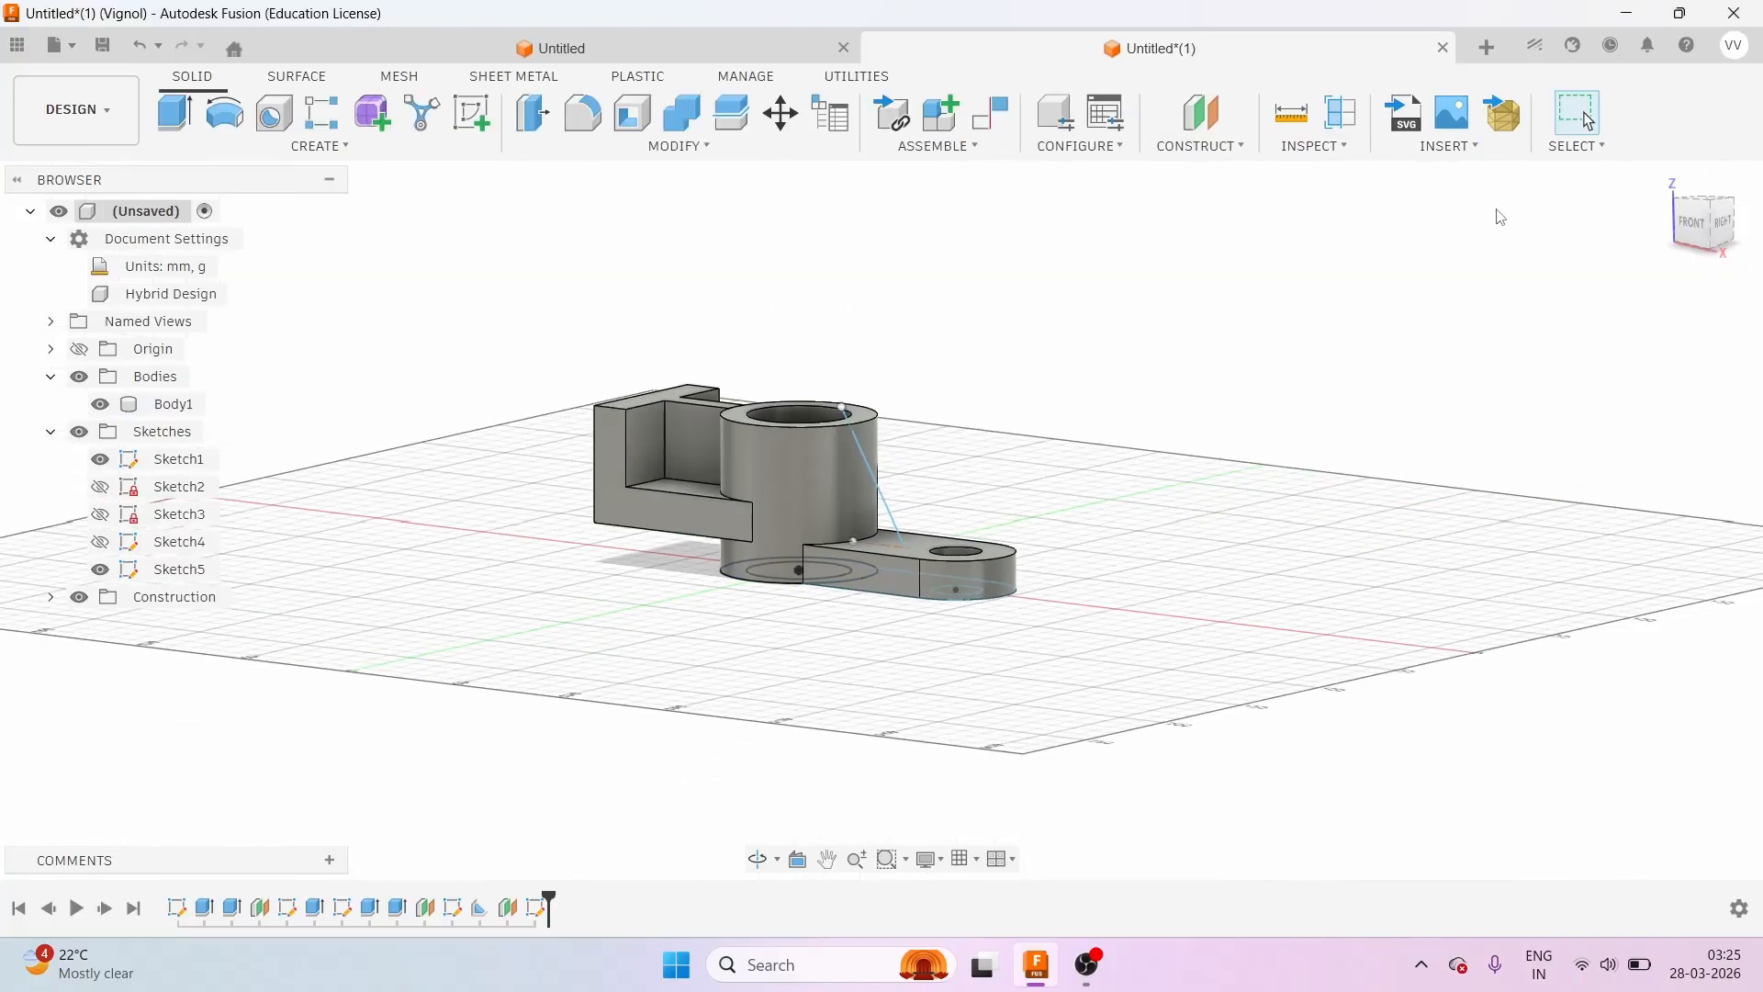
click(1715, 230)
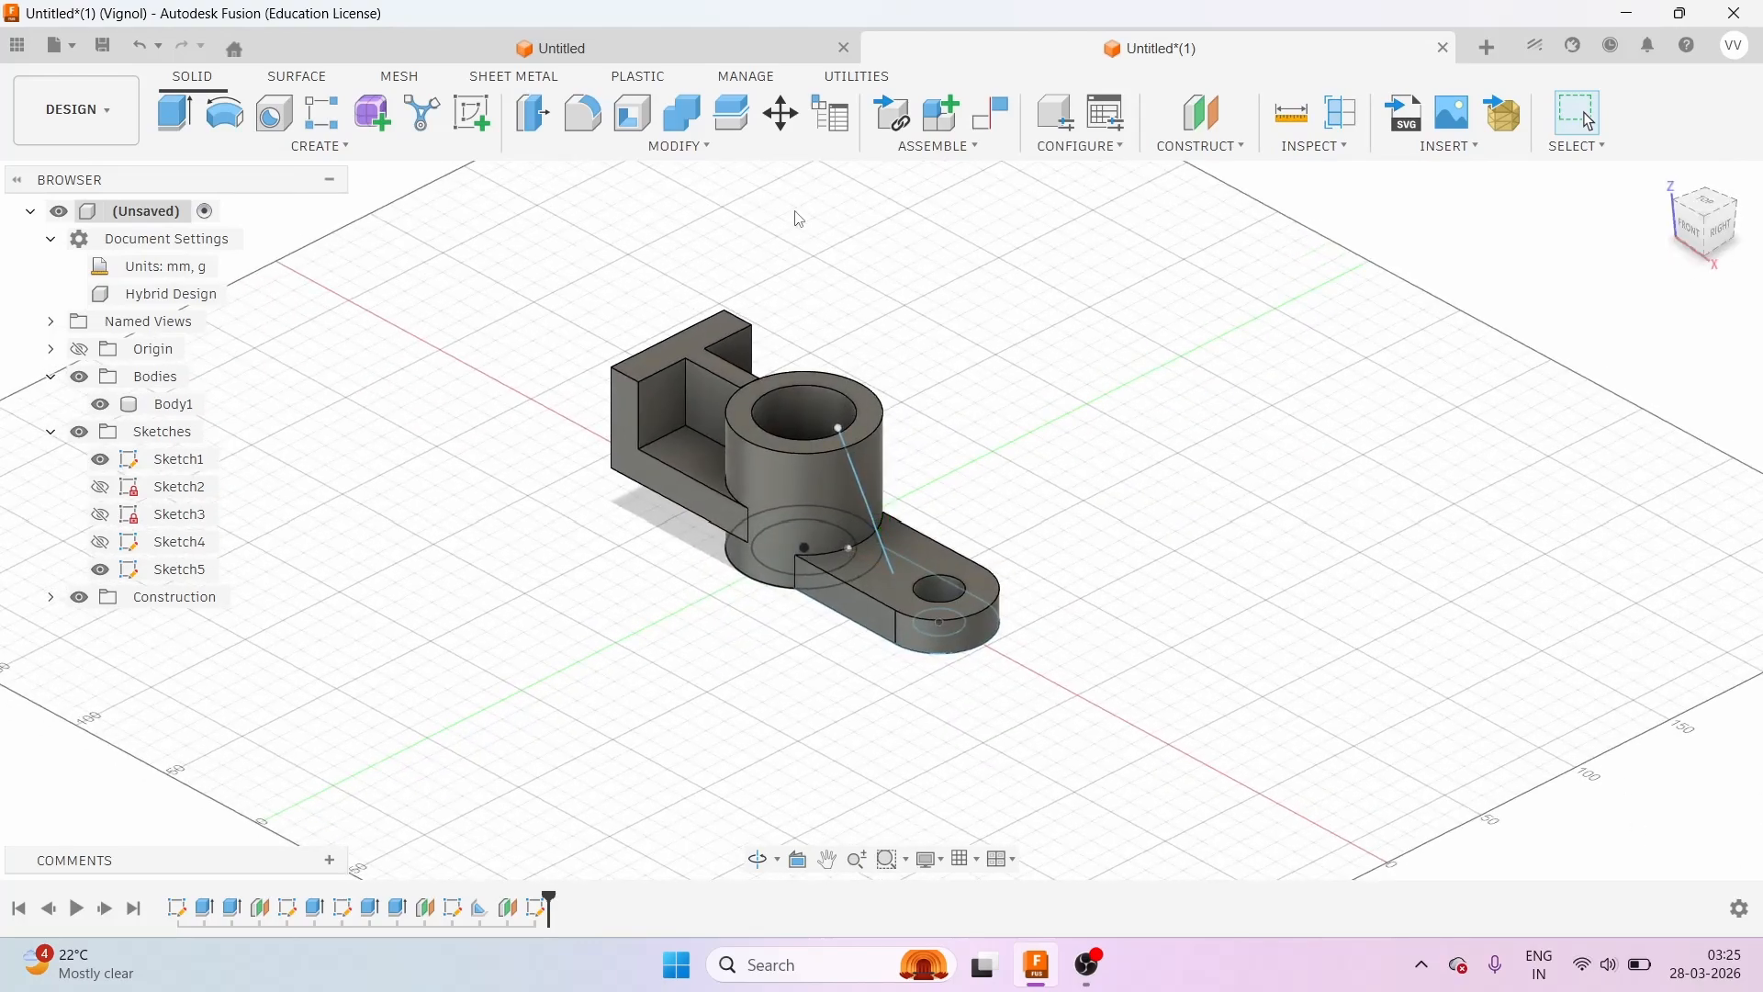
Start a rib from the slanted sketch line above the arm and set its depth to -30 mm.
click(366, 152)
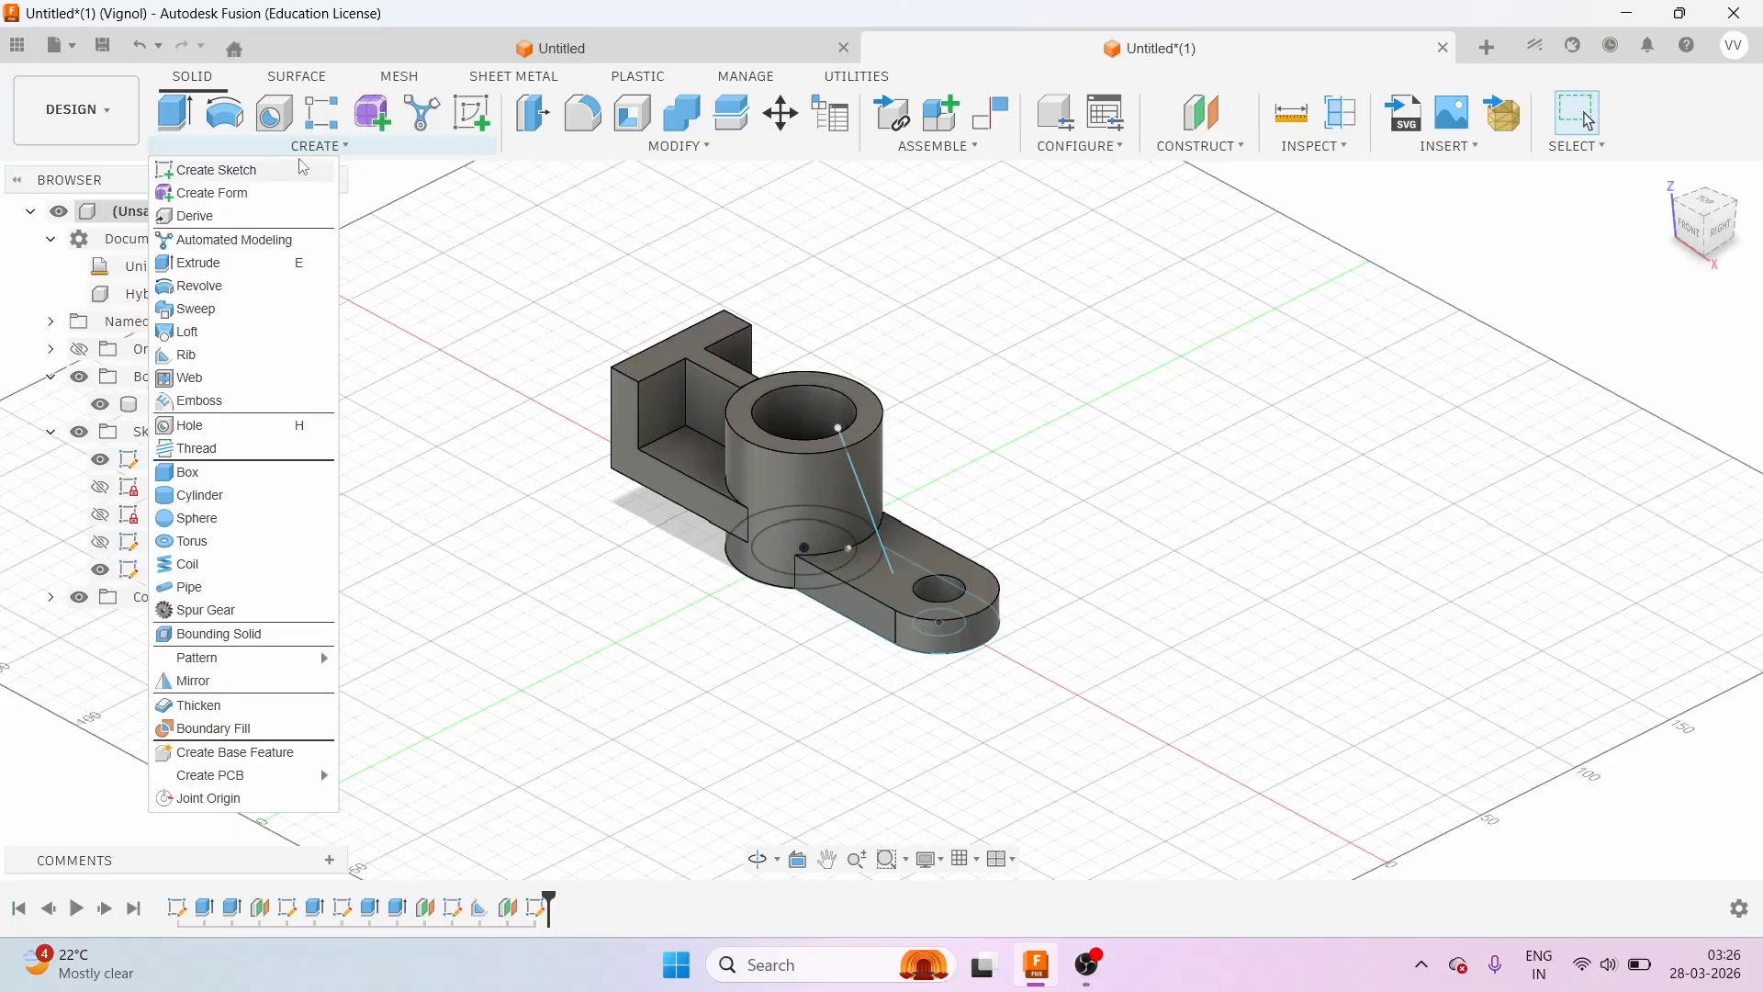
click(208, 357)
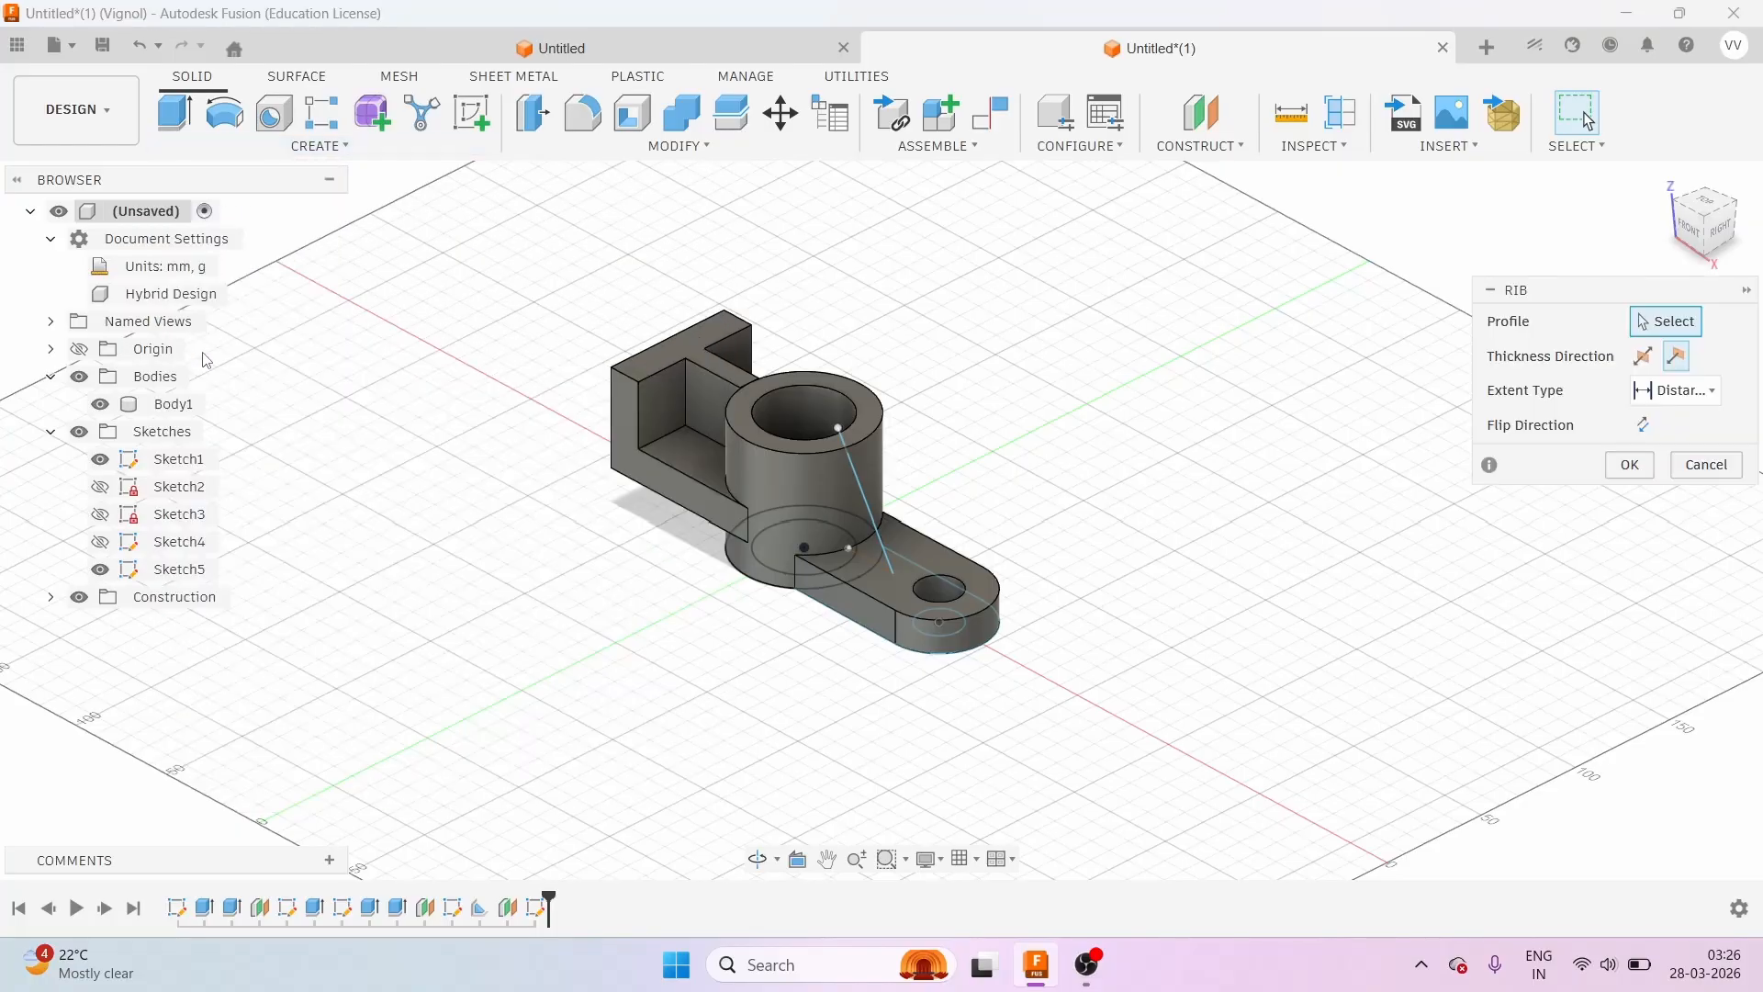
click(1729, 237)
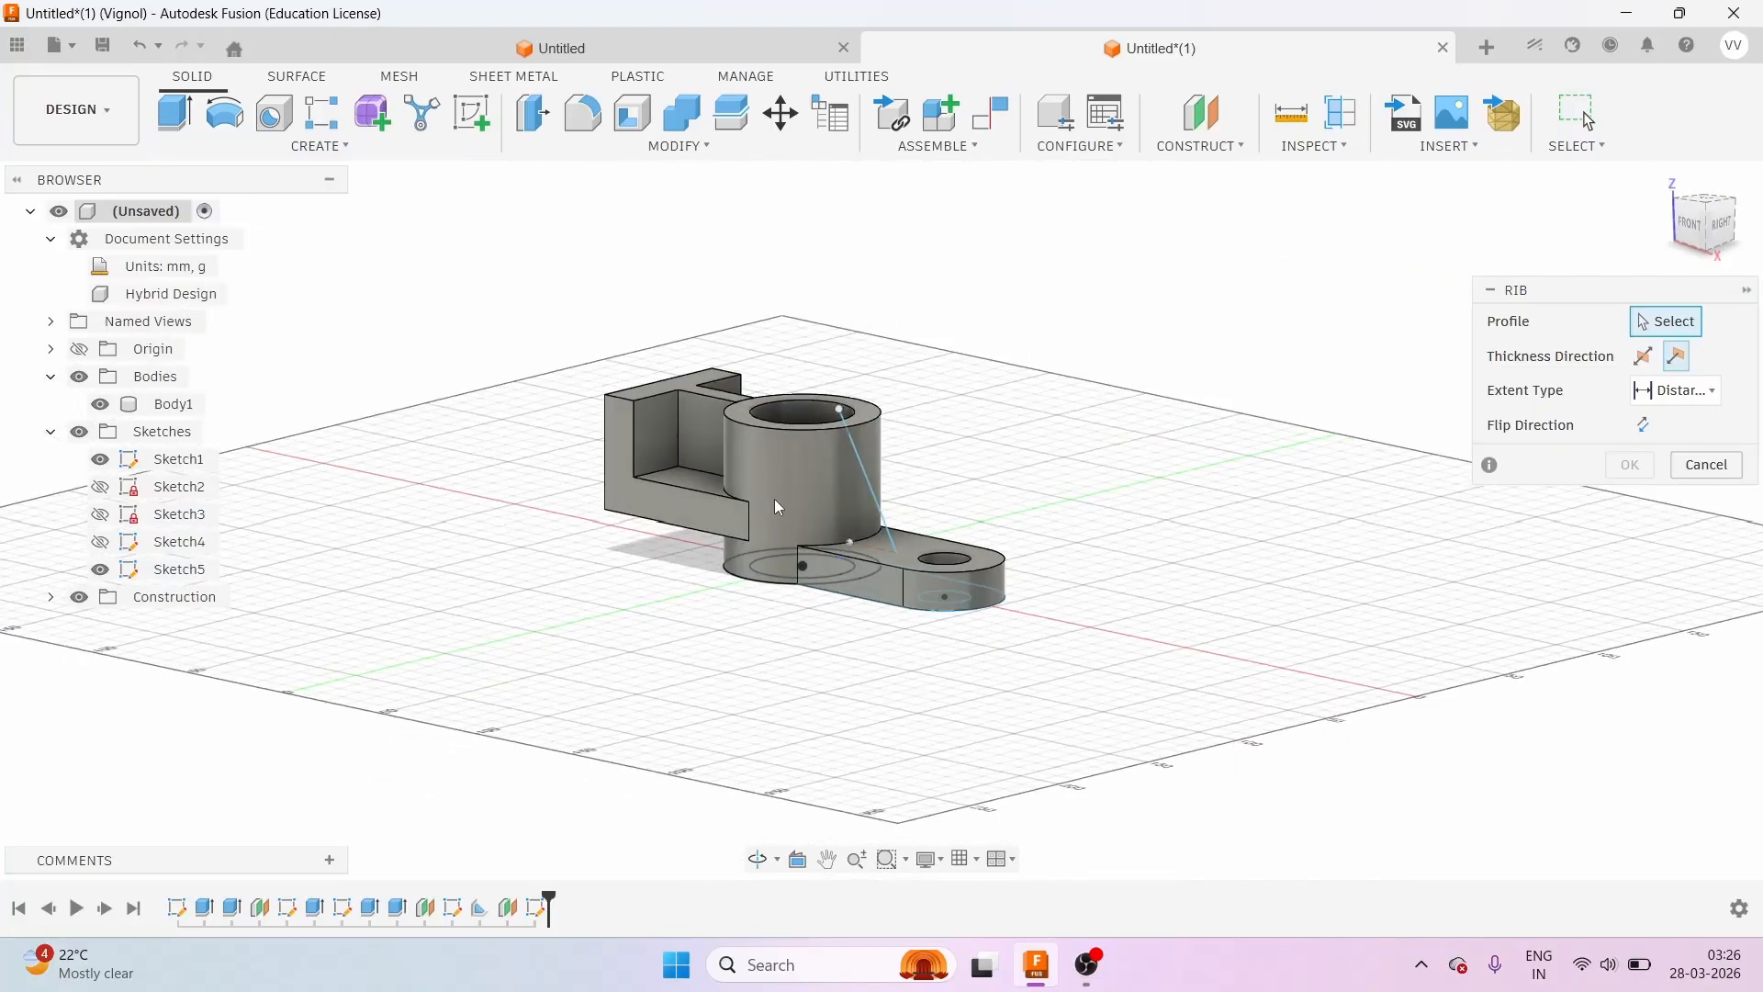
click(866, 475)
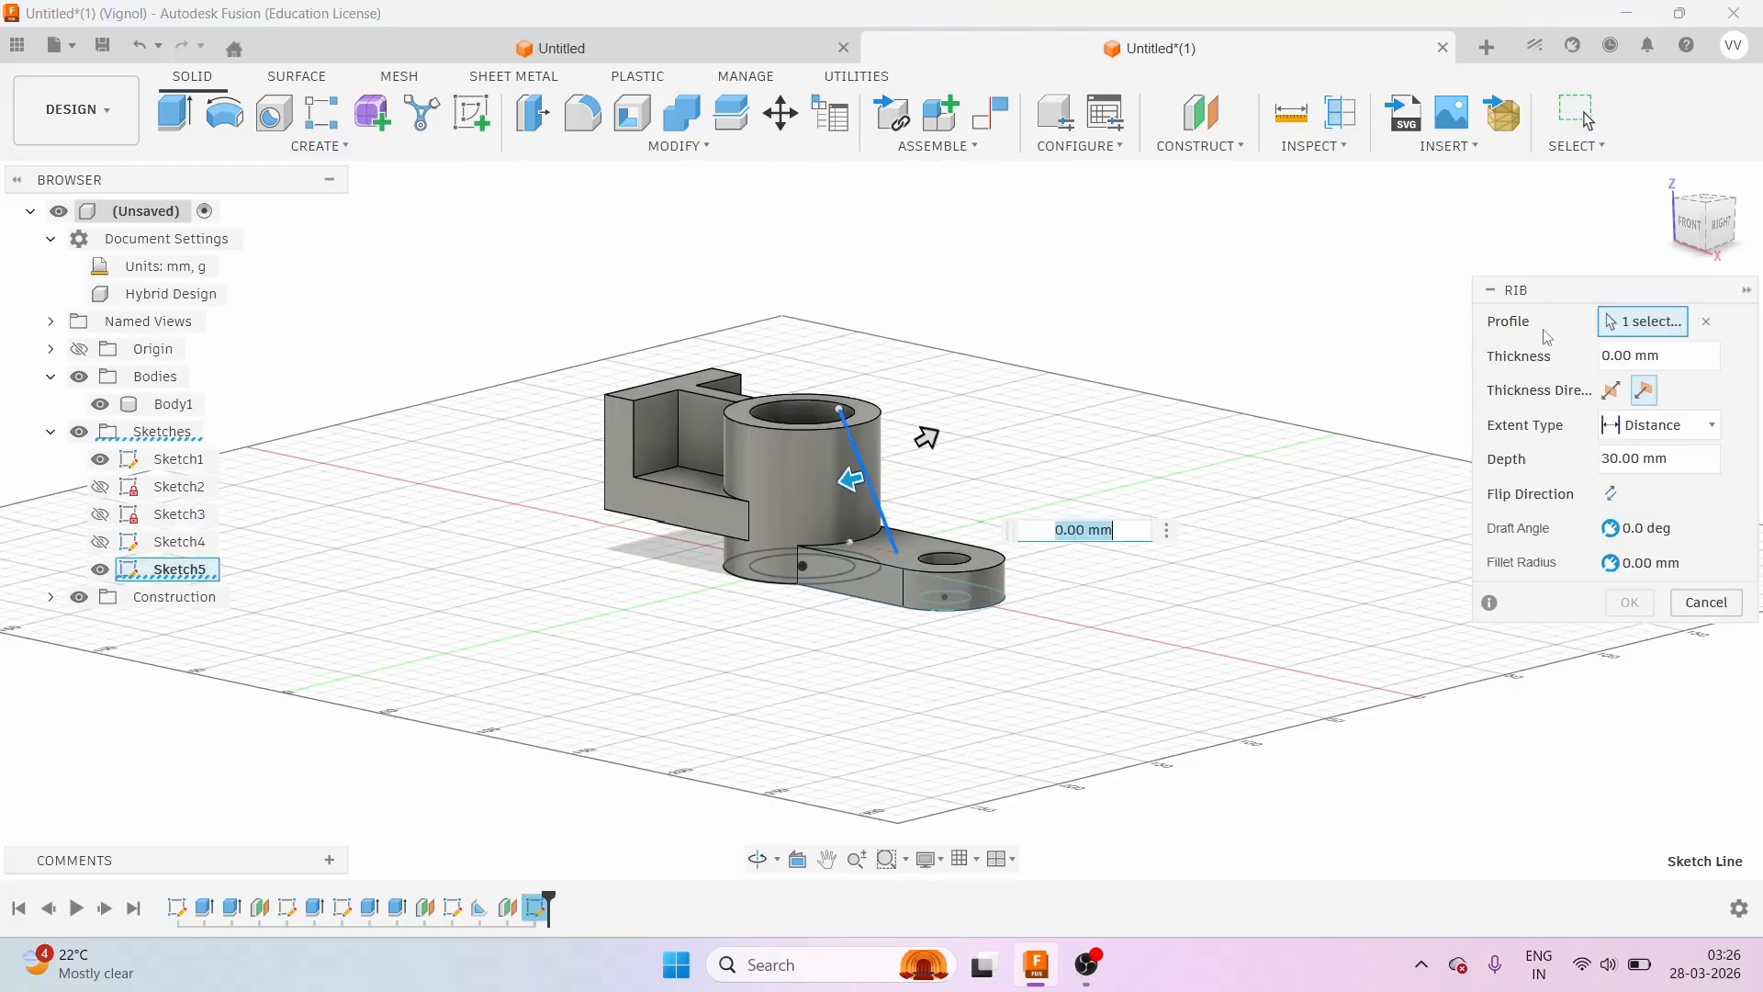
shift+middle_drag(925, 437, 924, 455)
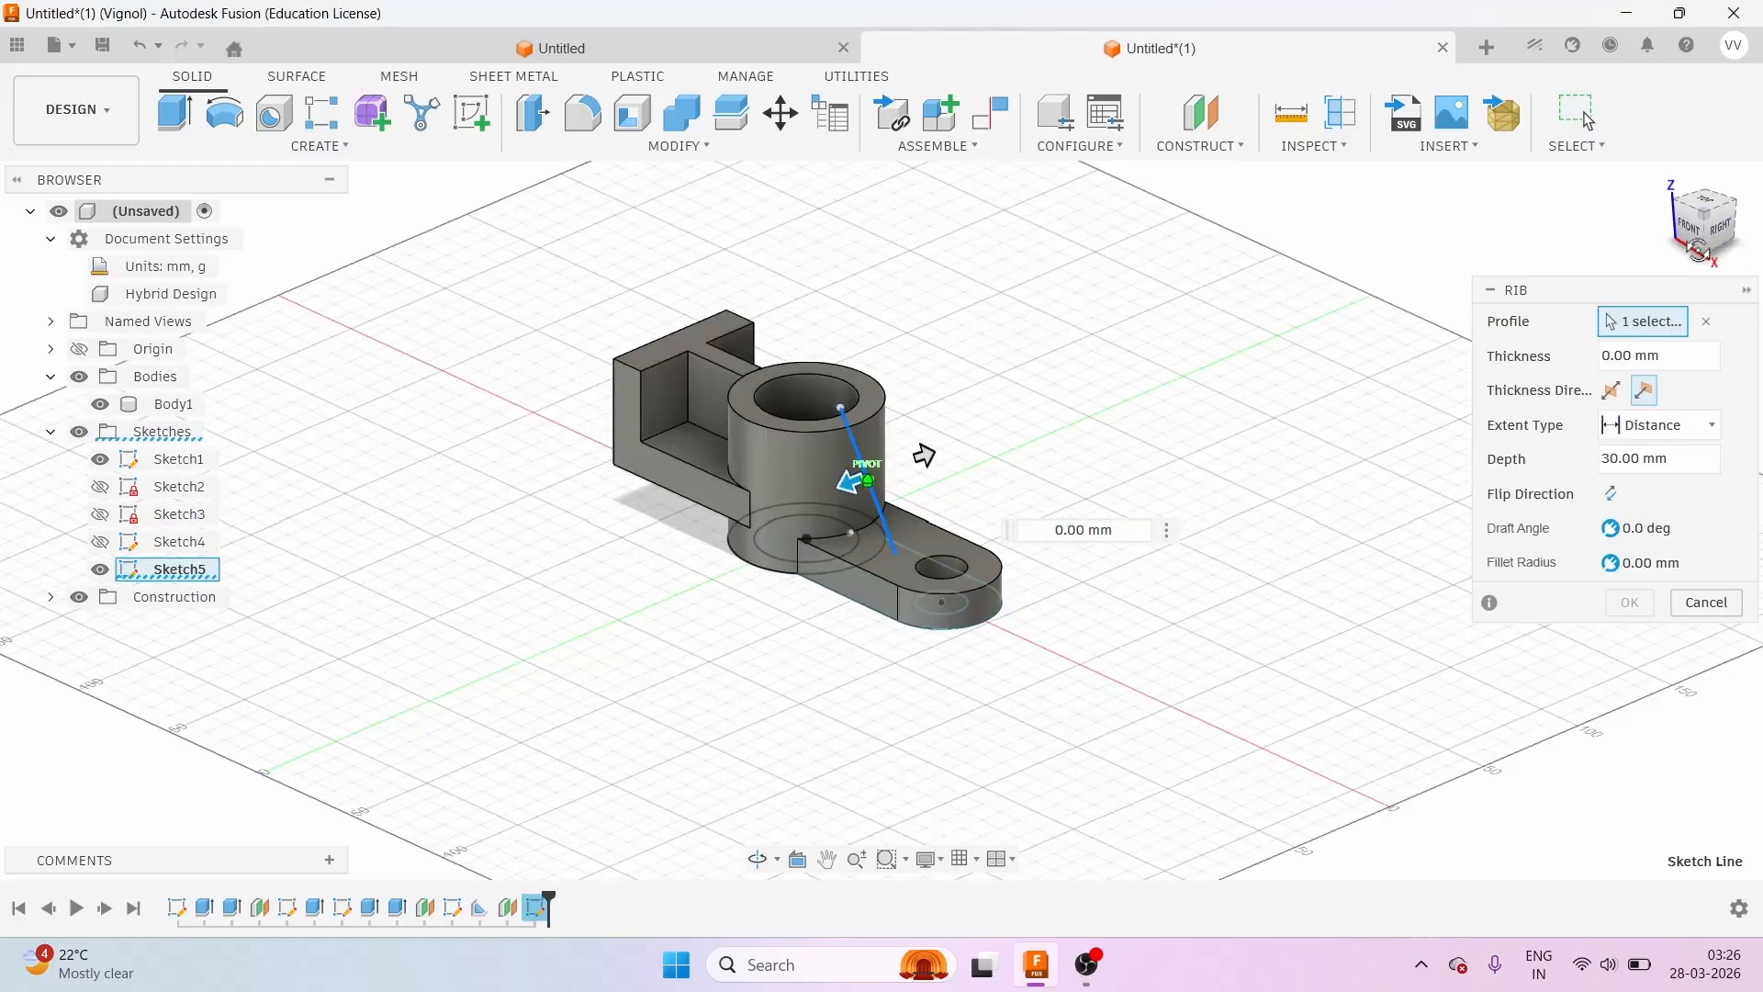
drag(1698, 250, 1693, 250)
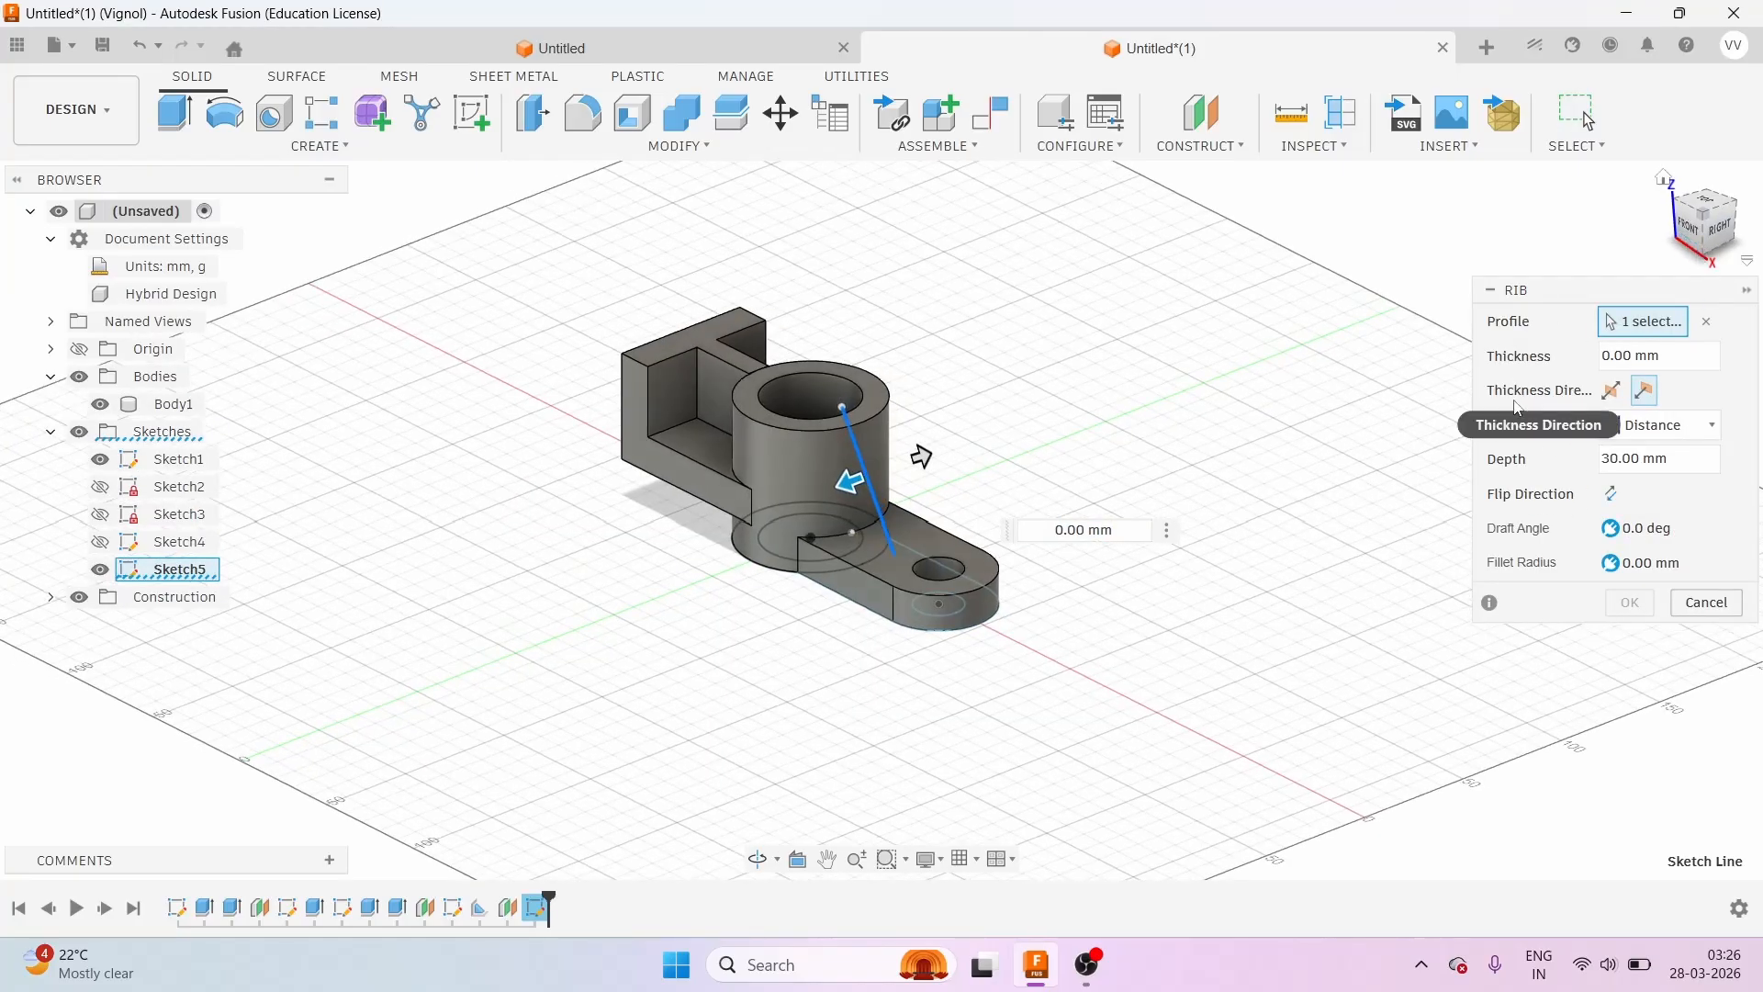
click(1646, 391)
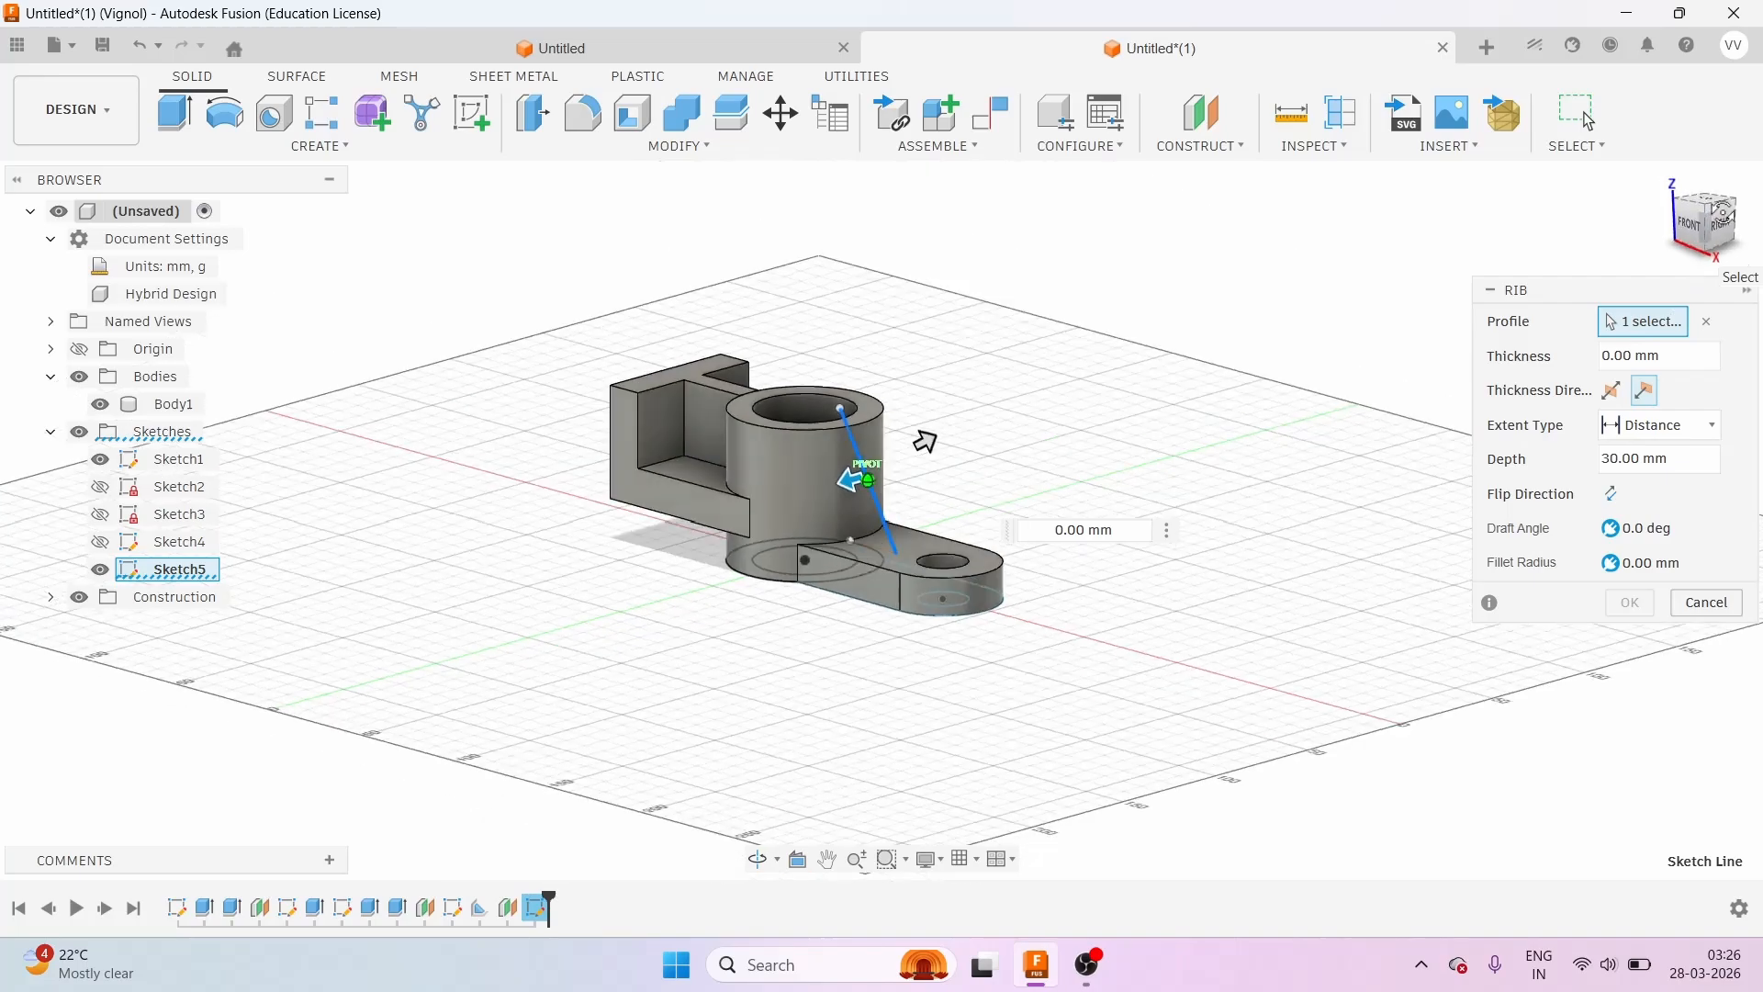
click(1713, 246)
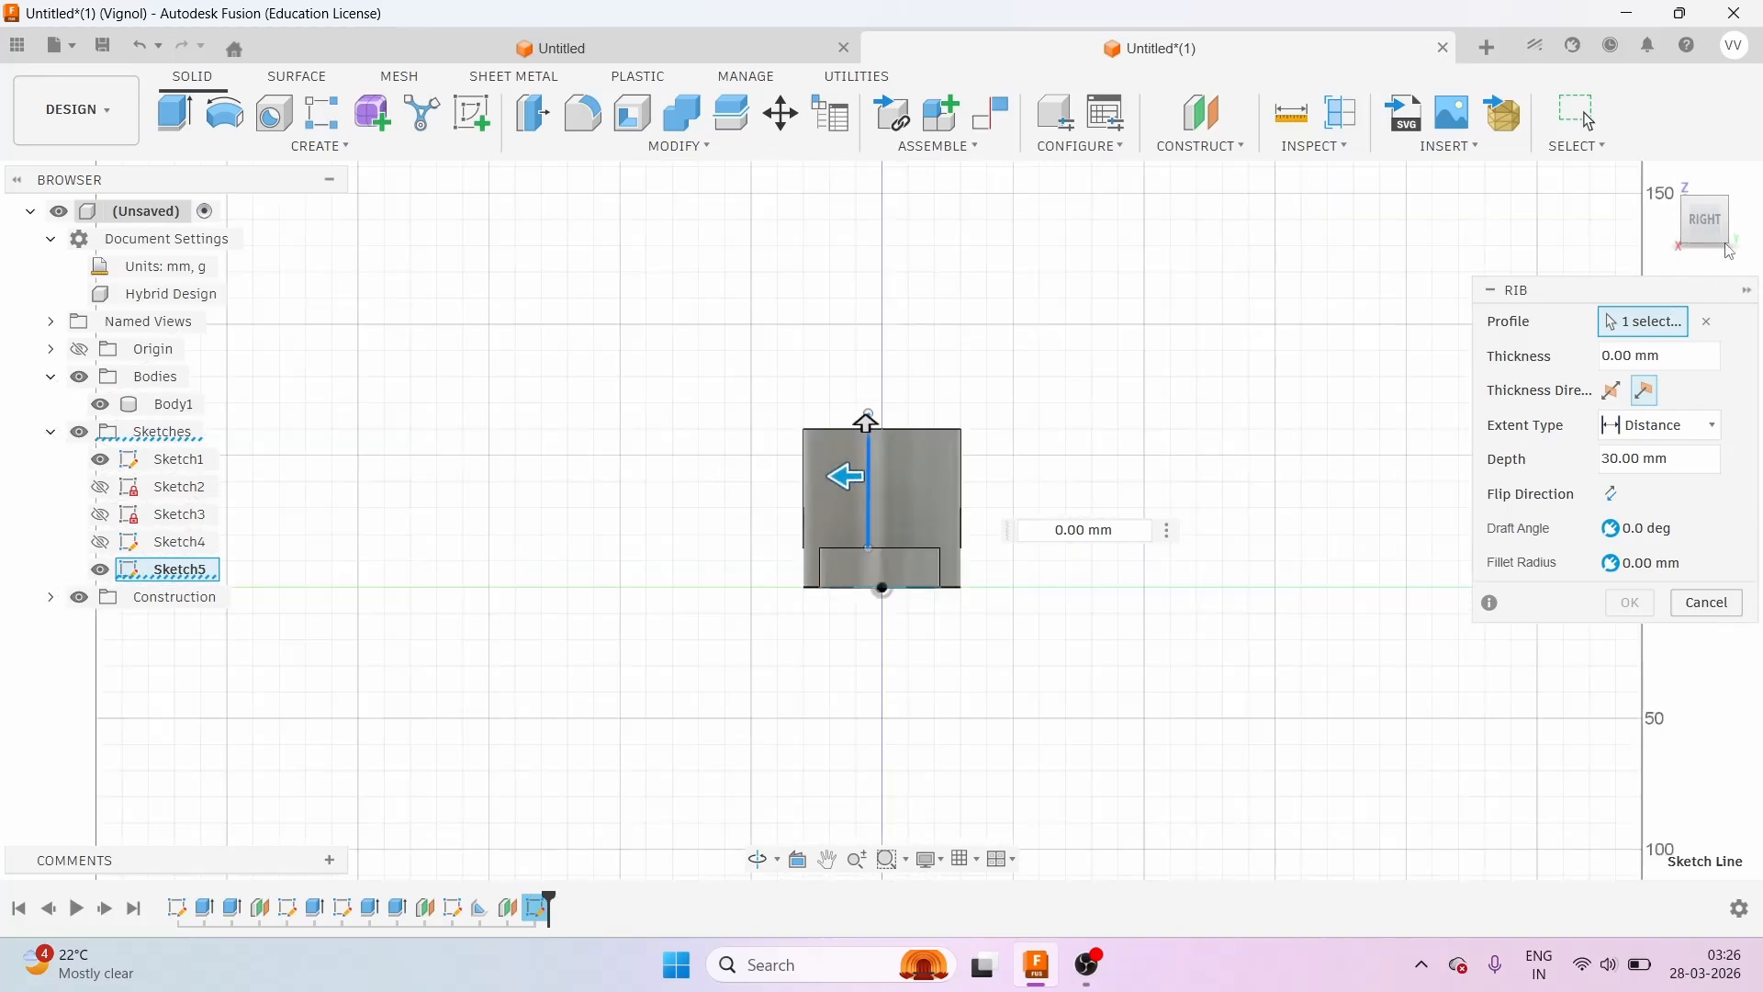
drag(1716, 223, 1713, 223)
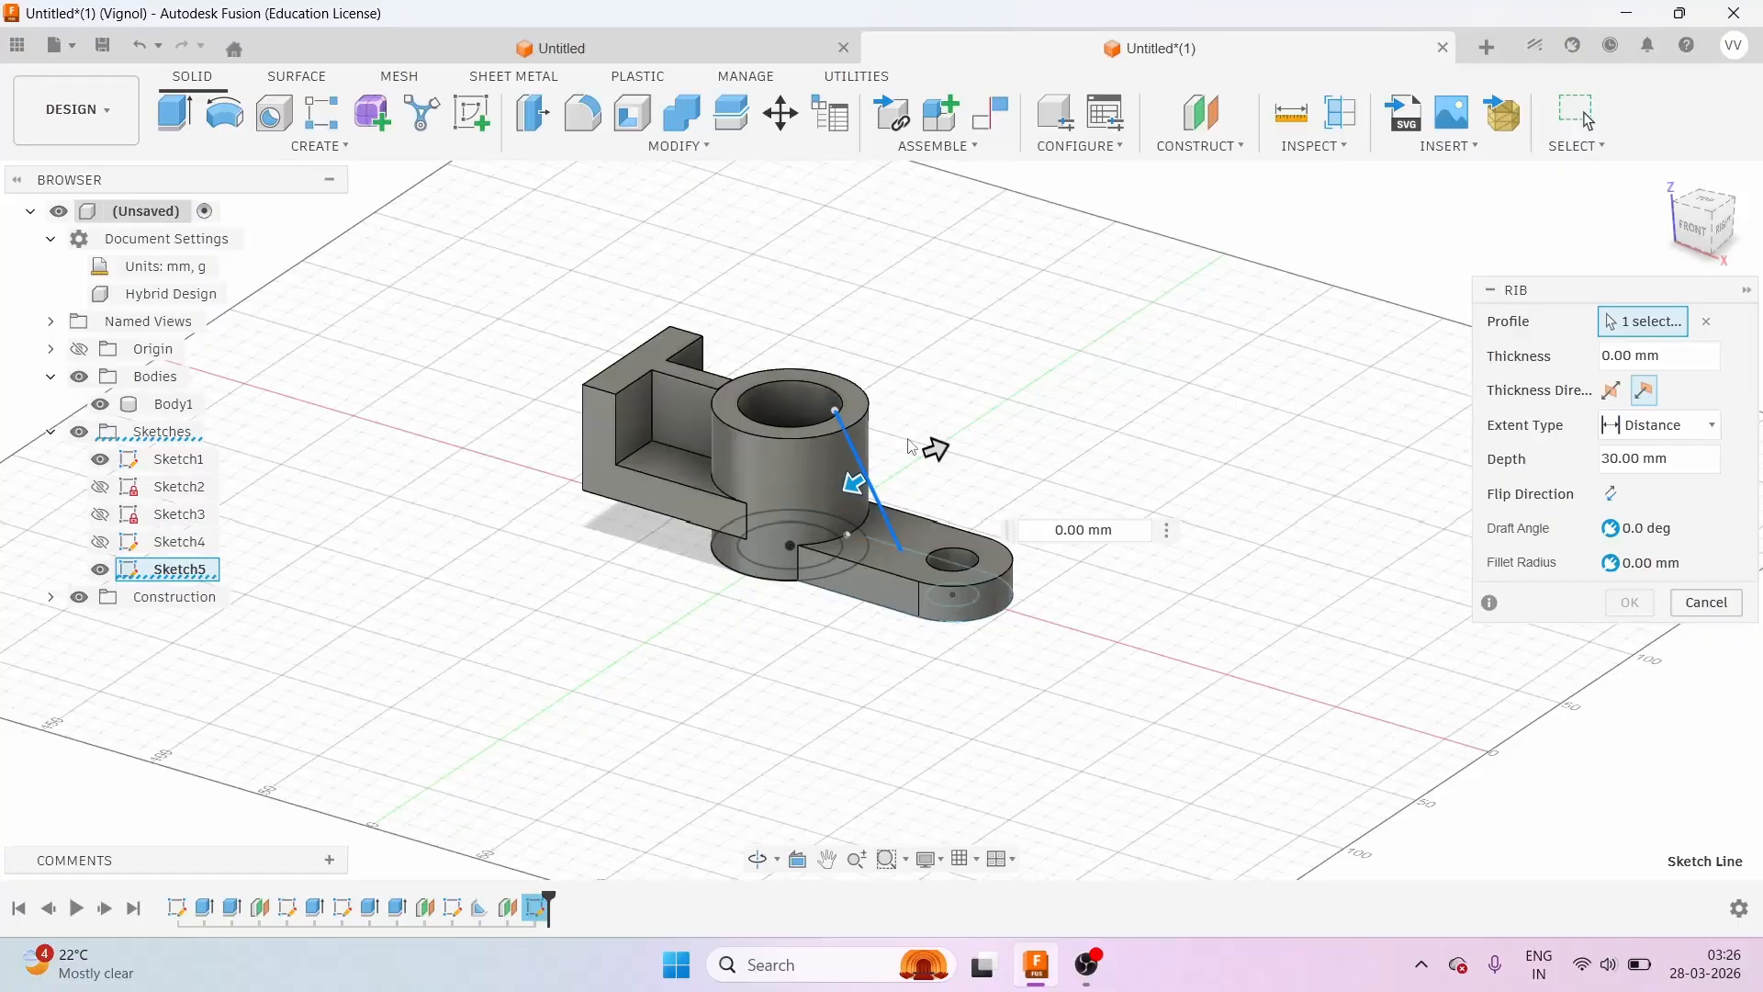
click(937, 447)
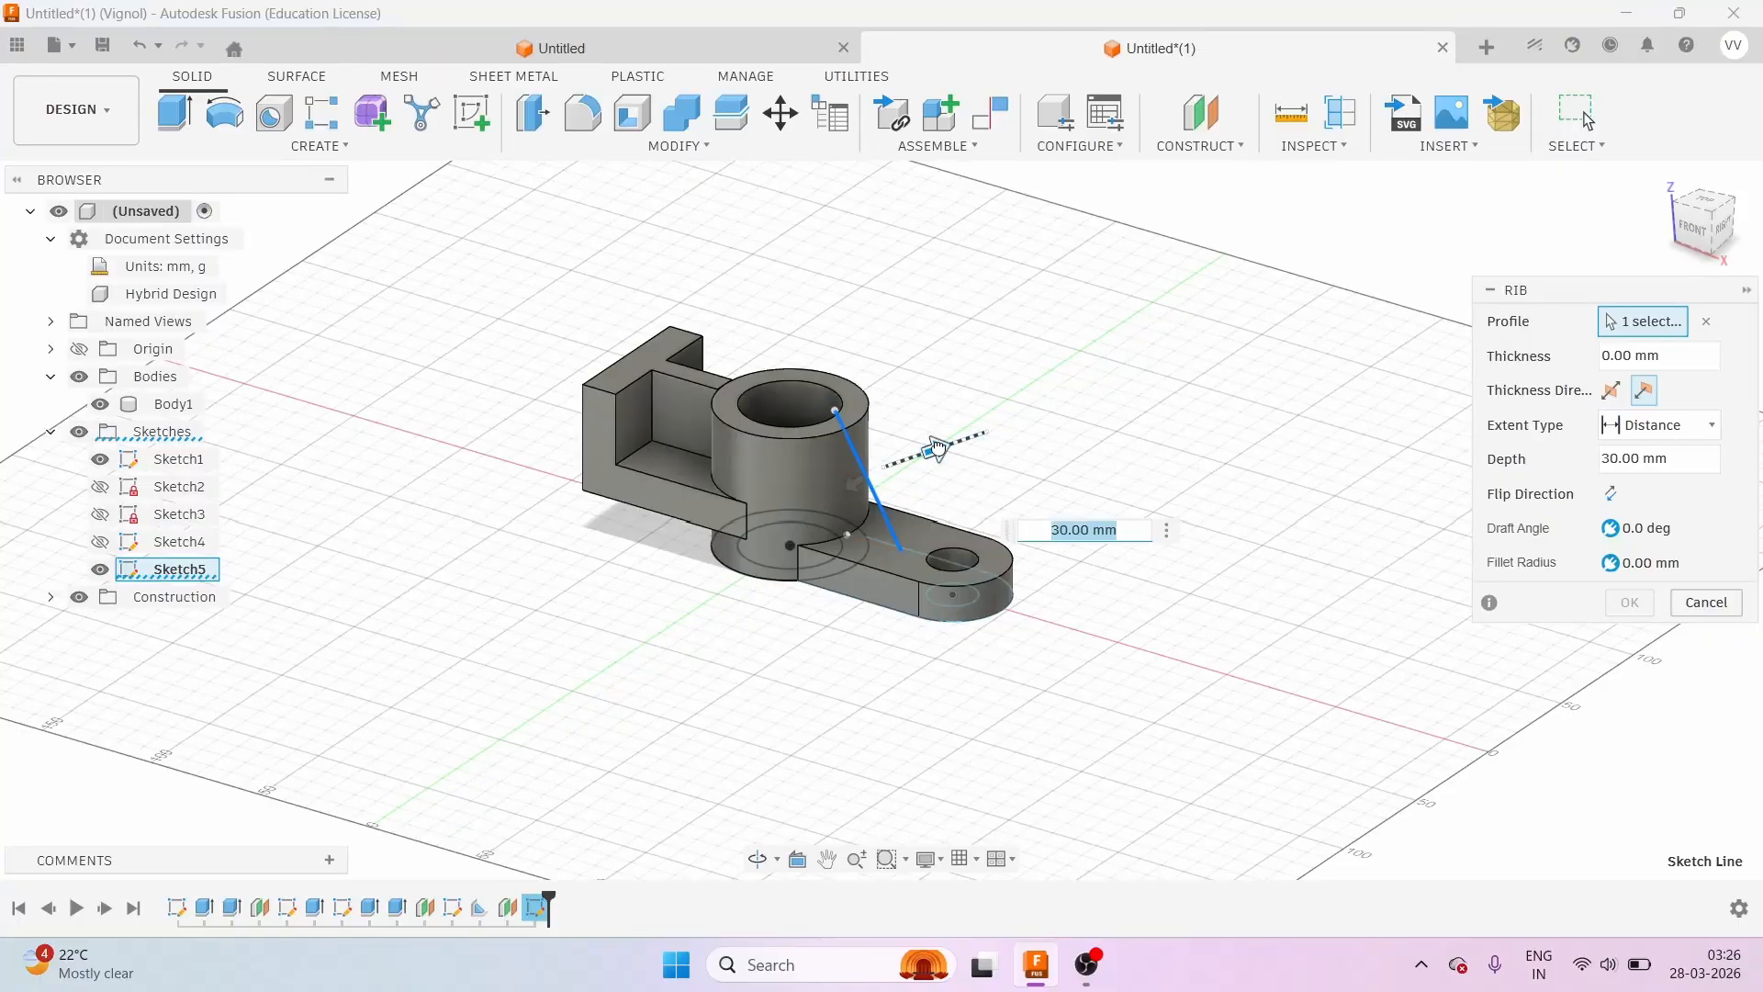
drag(936, 447, 838, 516)
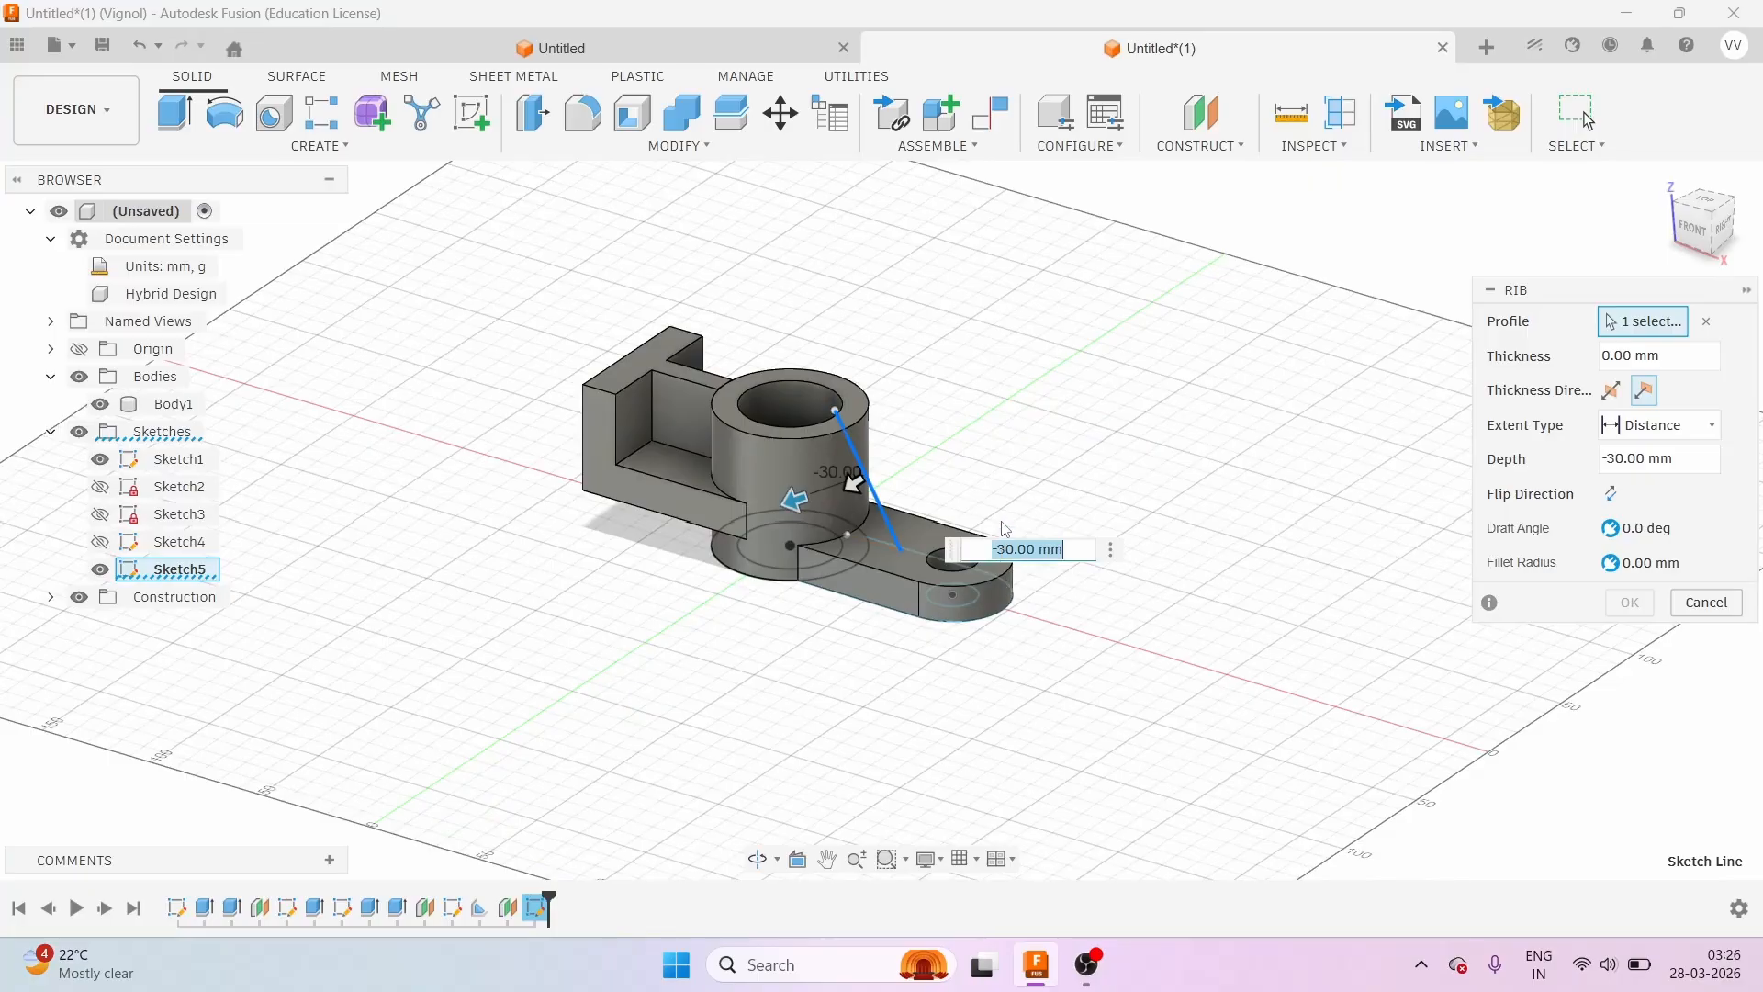
click(1724, 231)
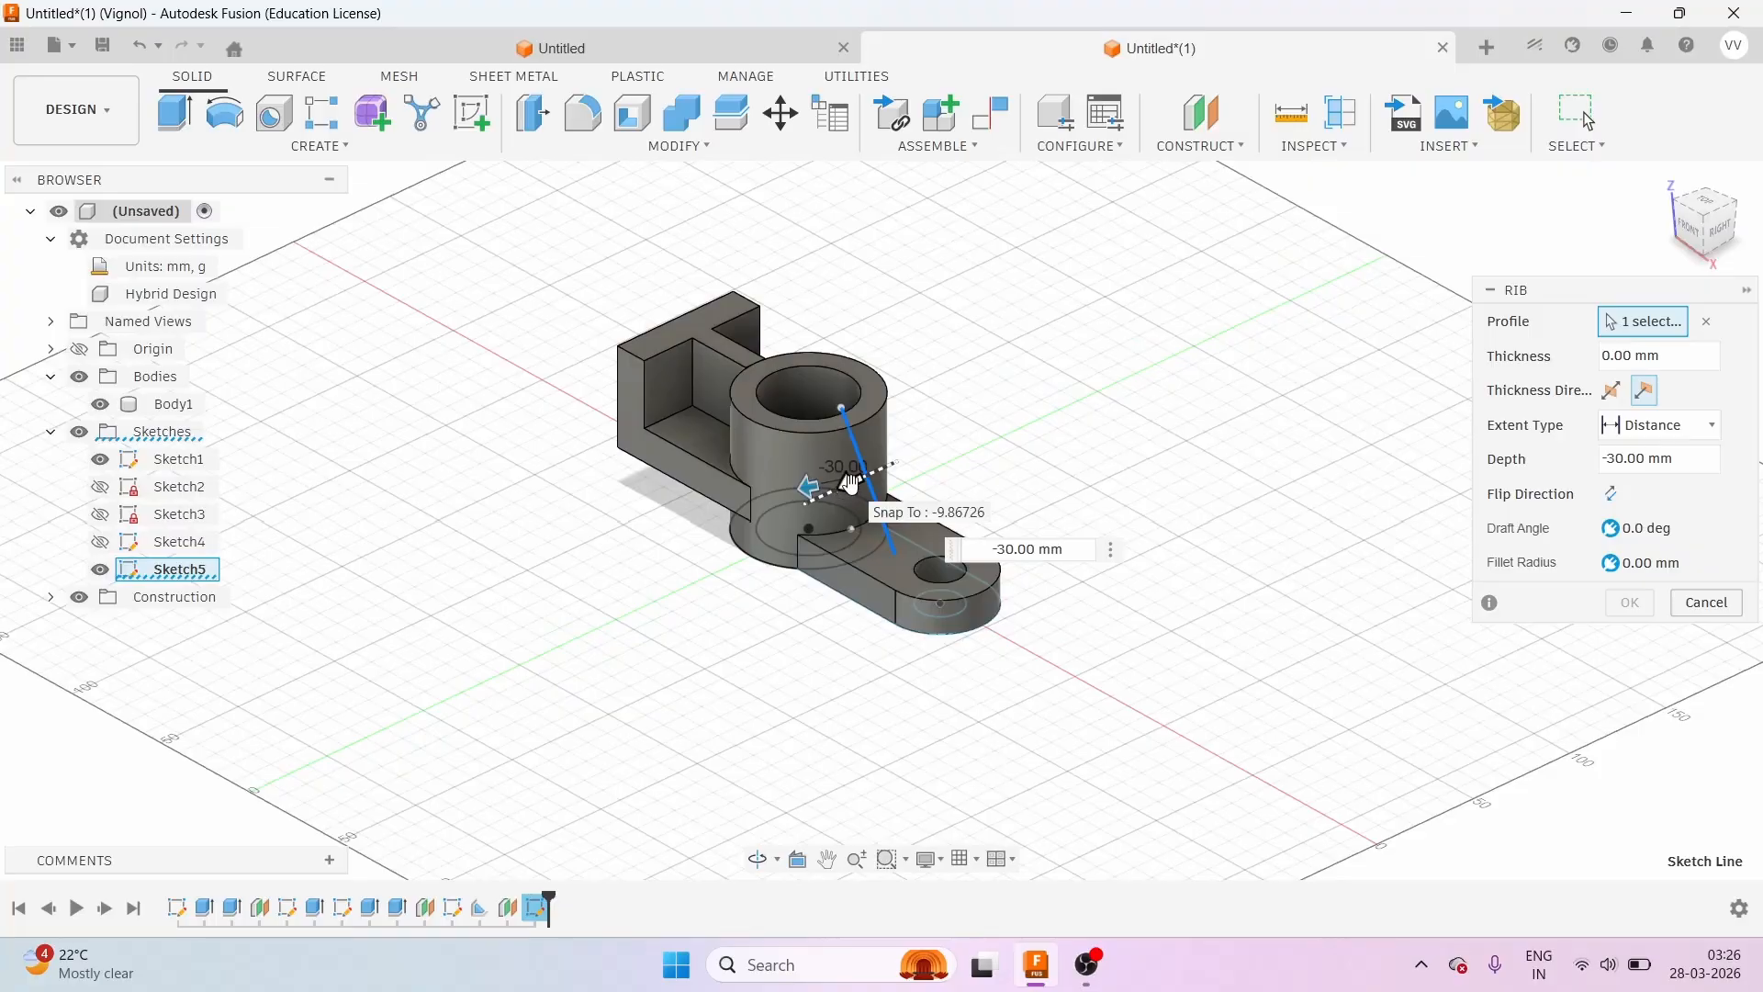
Set the rib's thickness to -10 mm and create it between the cylinder wall and the arm.
click(850, 485)
drag(850, 486, 876, 498)
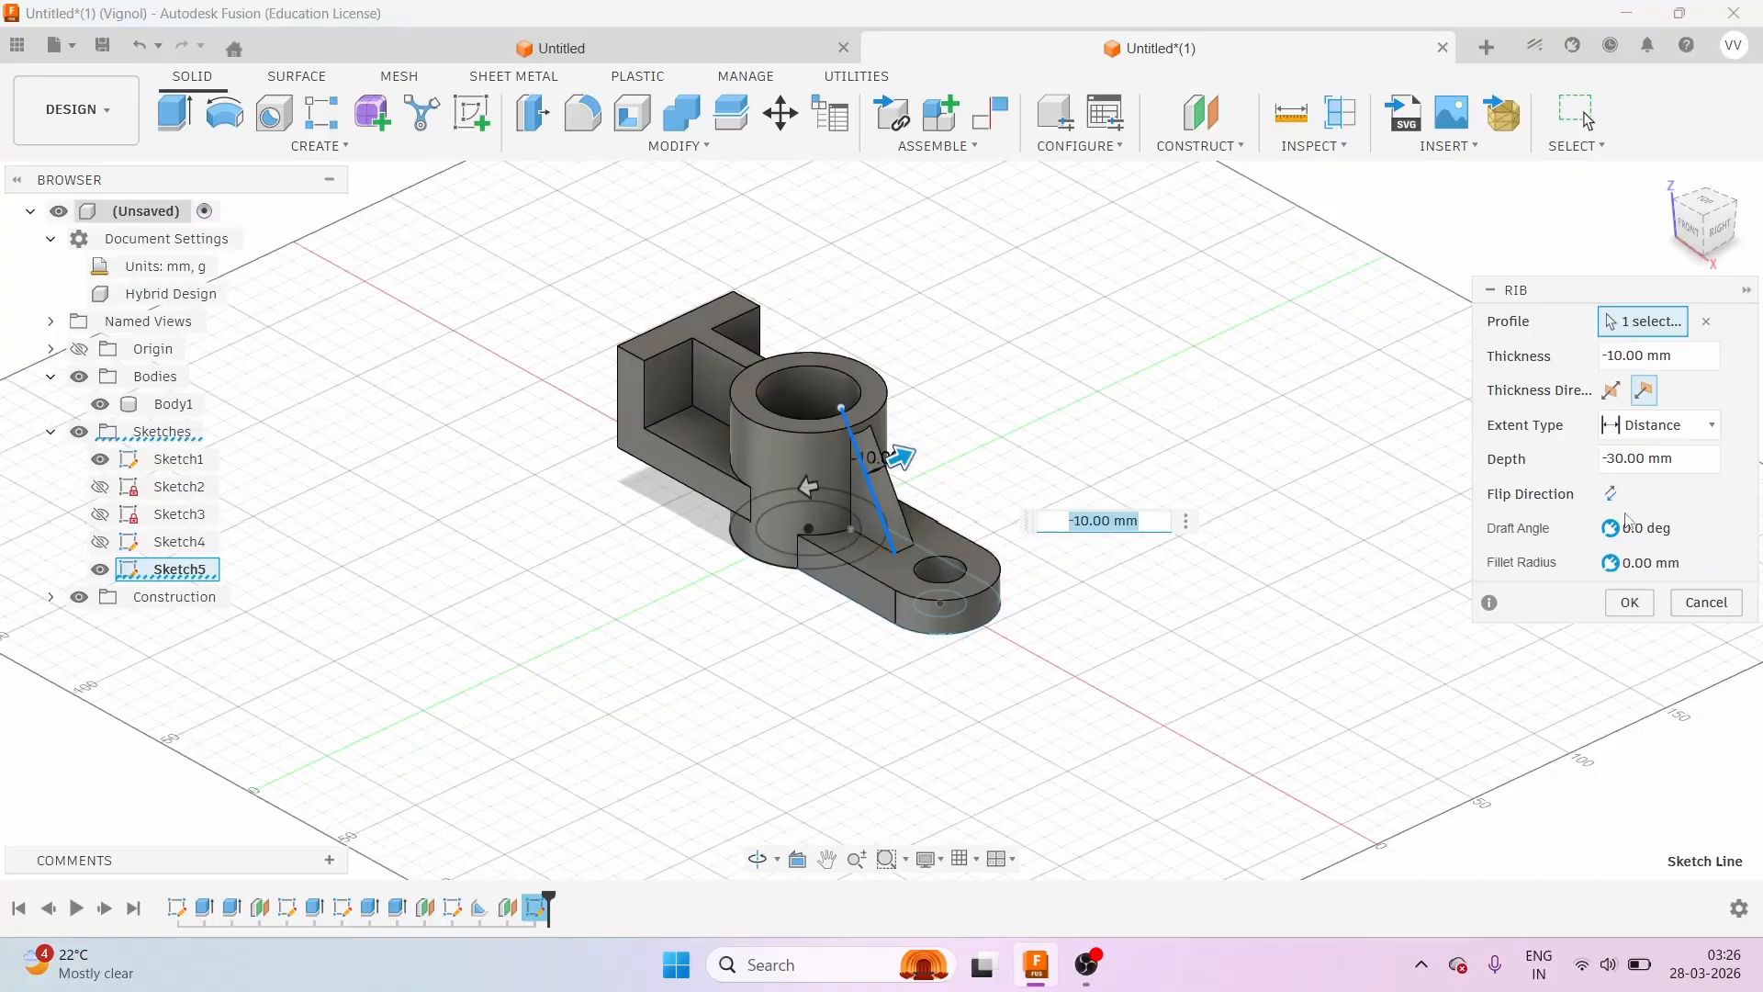
click(1630, 603)
Start a sketch on the bracket plate's outer face and draw a 16 mm diameter circle near its upper-left corner.
scroll(1073, 574, down, 2)
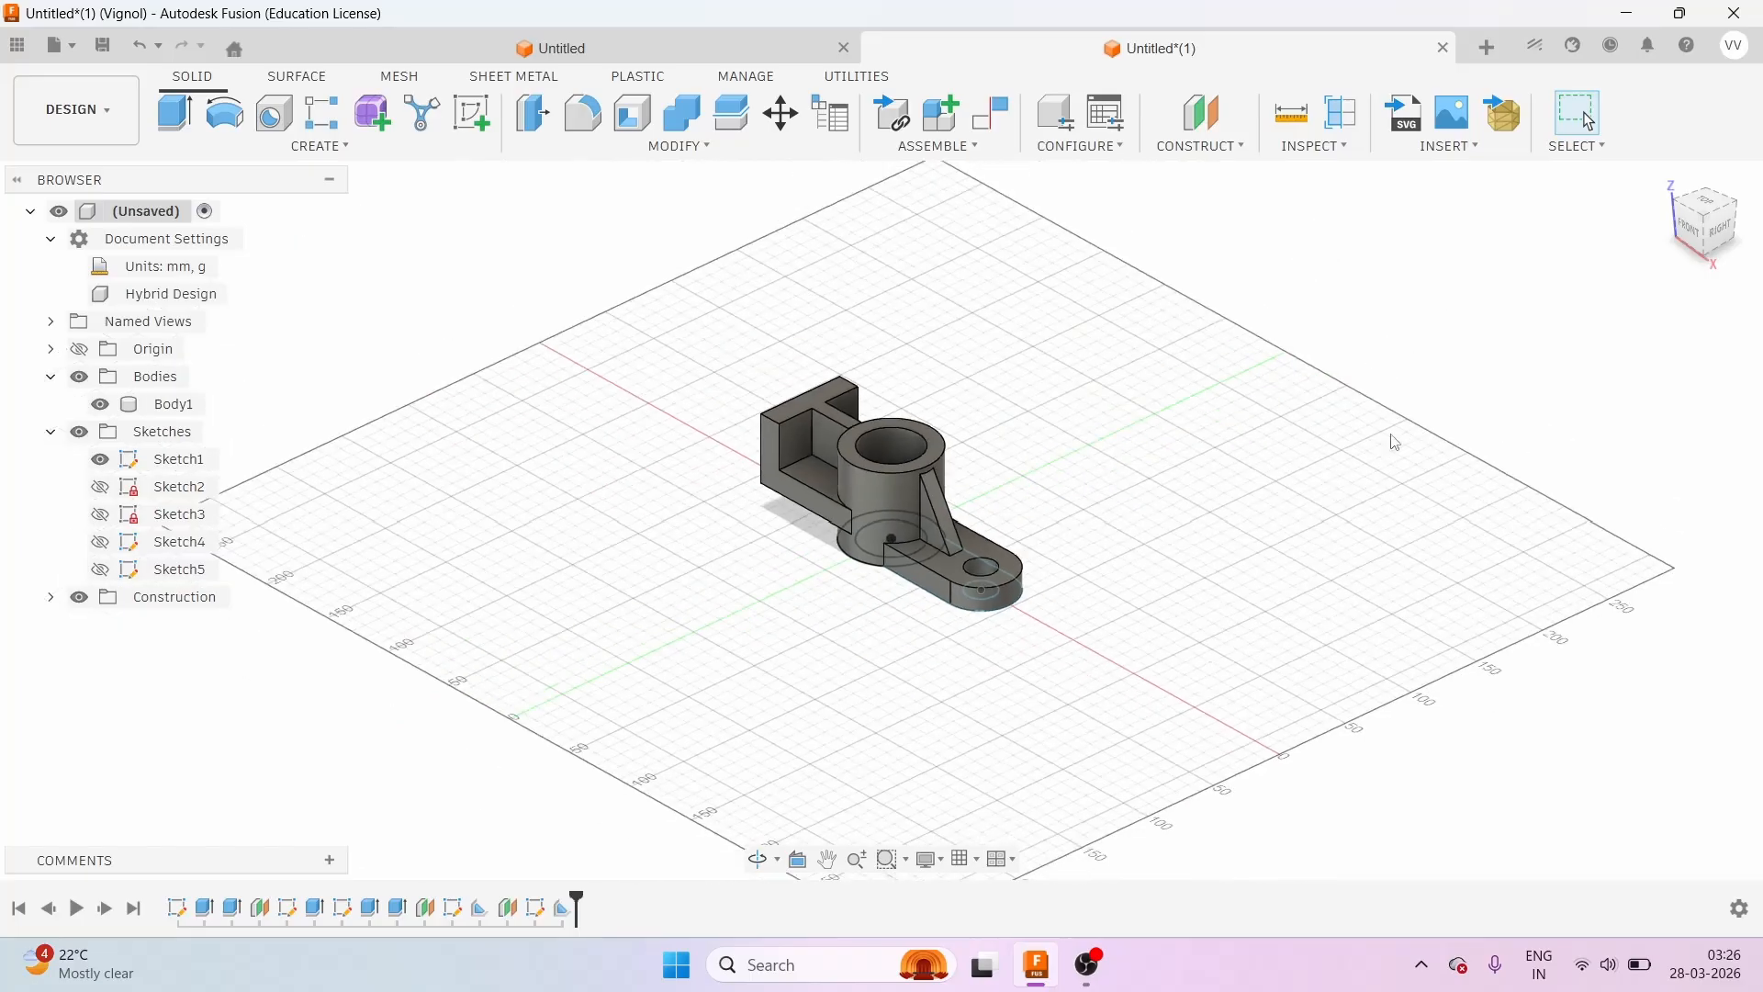
mouse_move(1712, 238)
mouse_down()
mouse_move(1736, 209)
mouse_move(1722, 250)
mouse_up()
scroll(776, 570, up, 5)
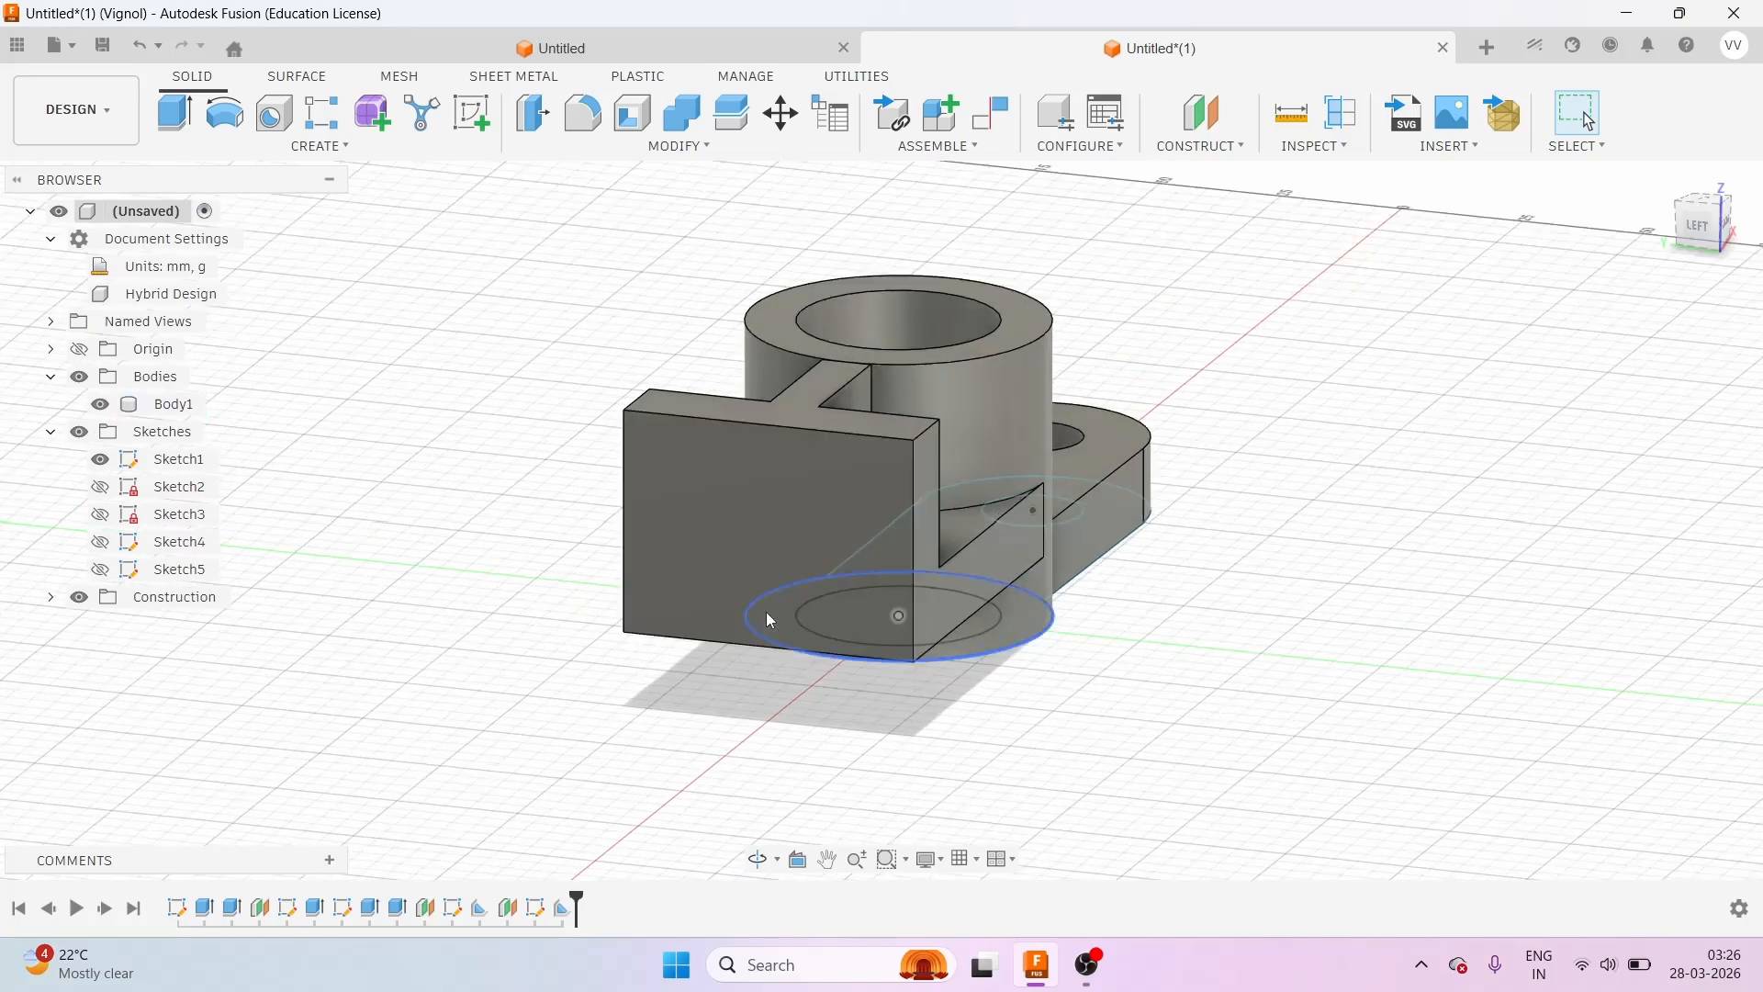
click(805, 535)
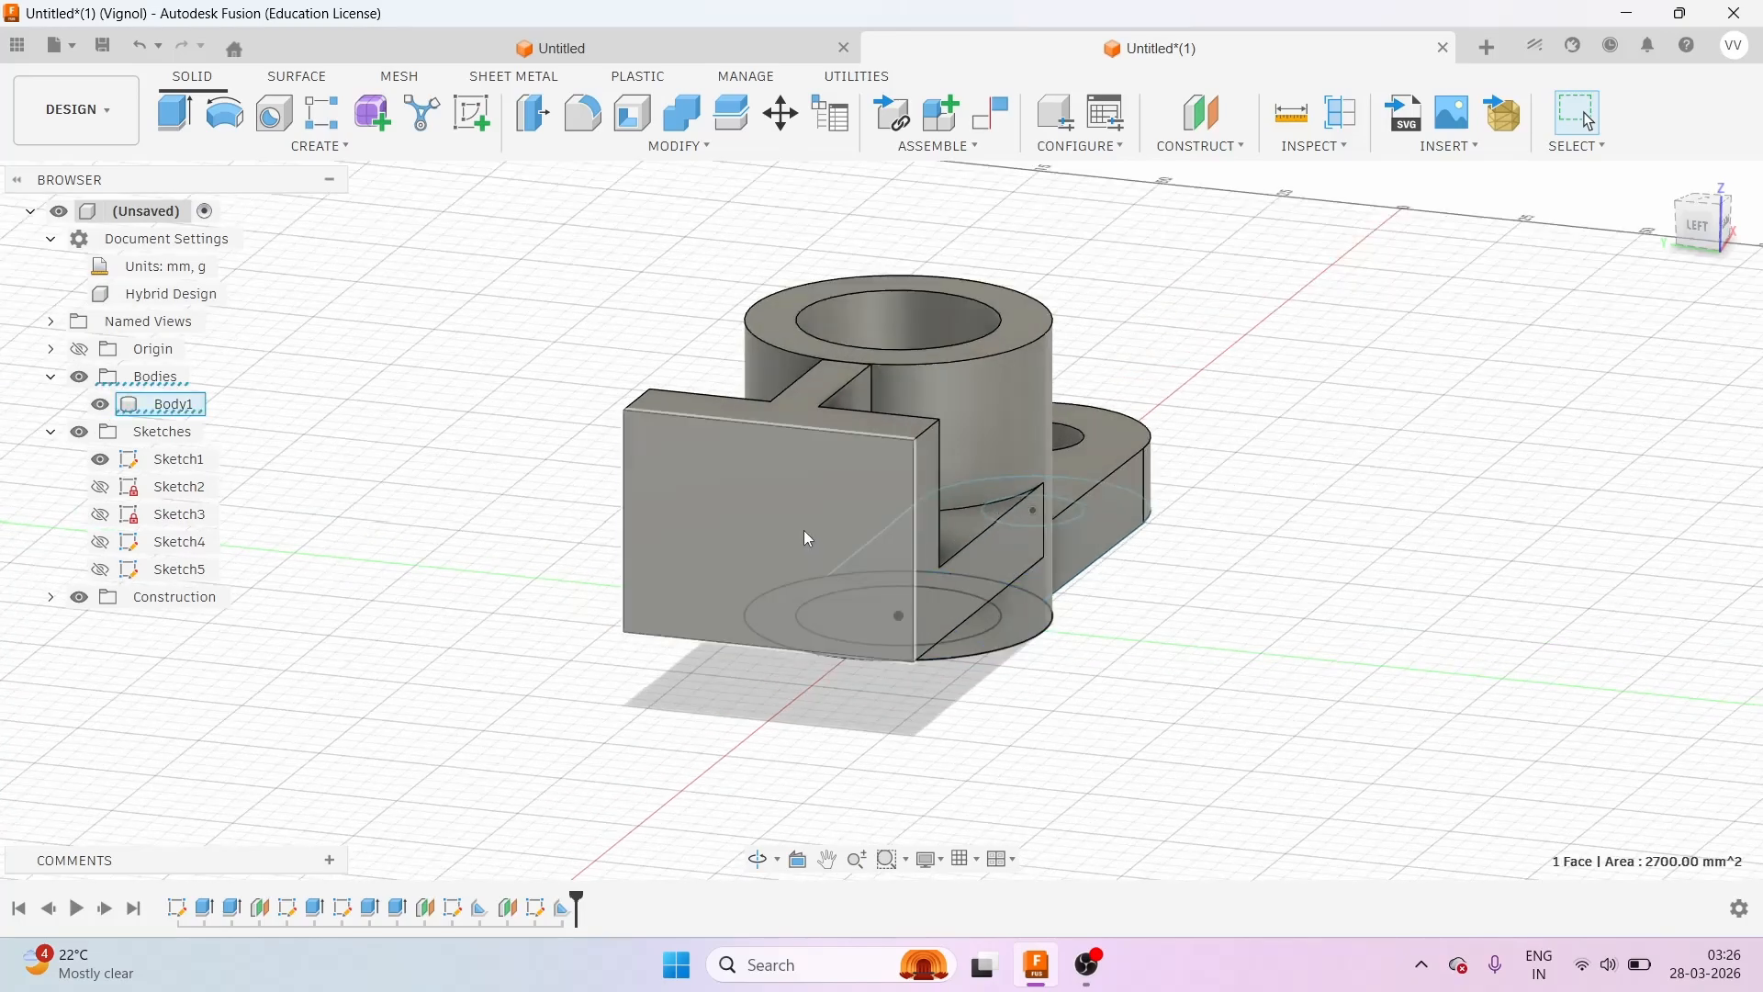
click(476, 112)
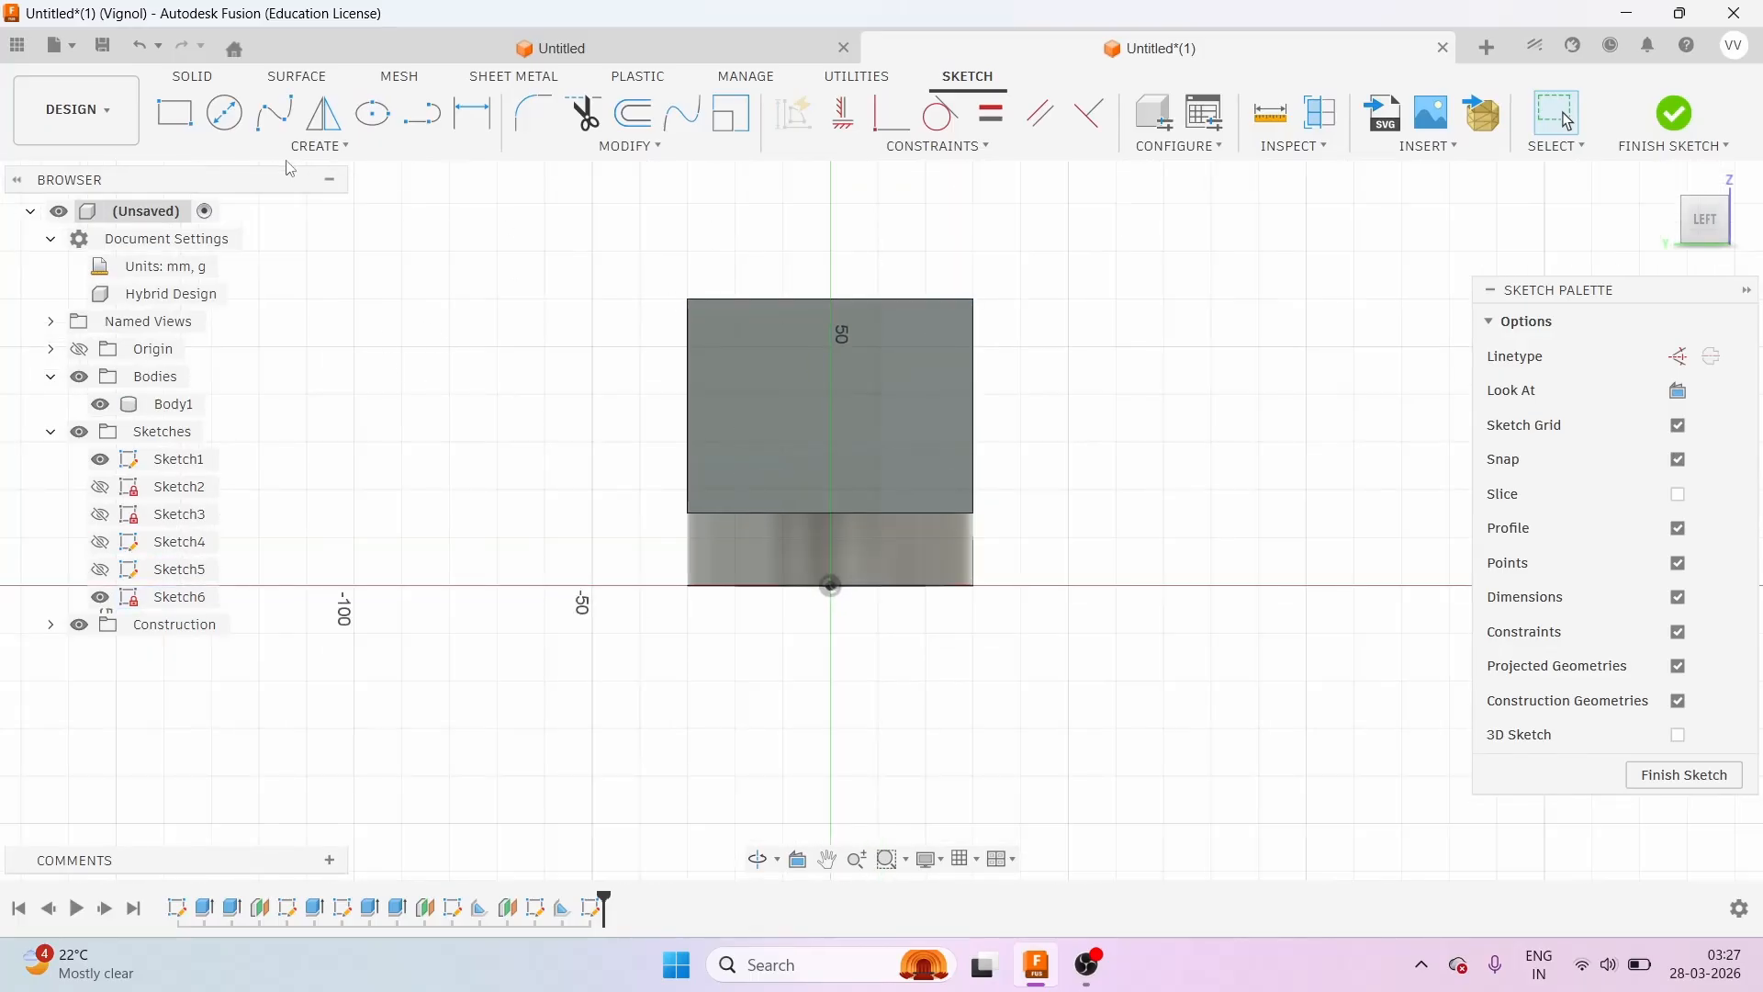
click(224, 112)
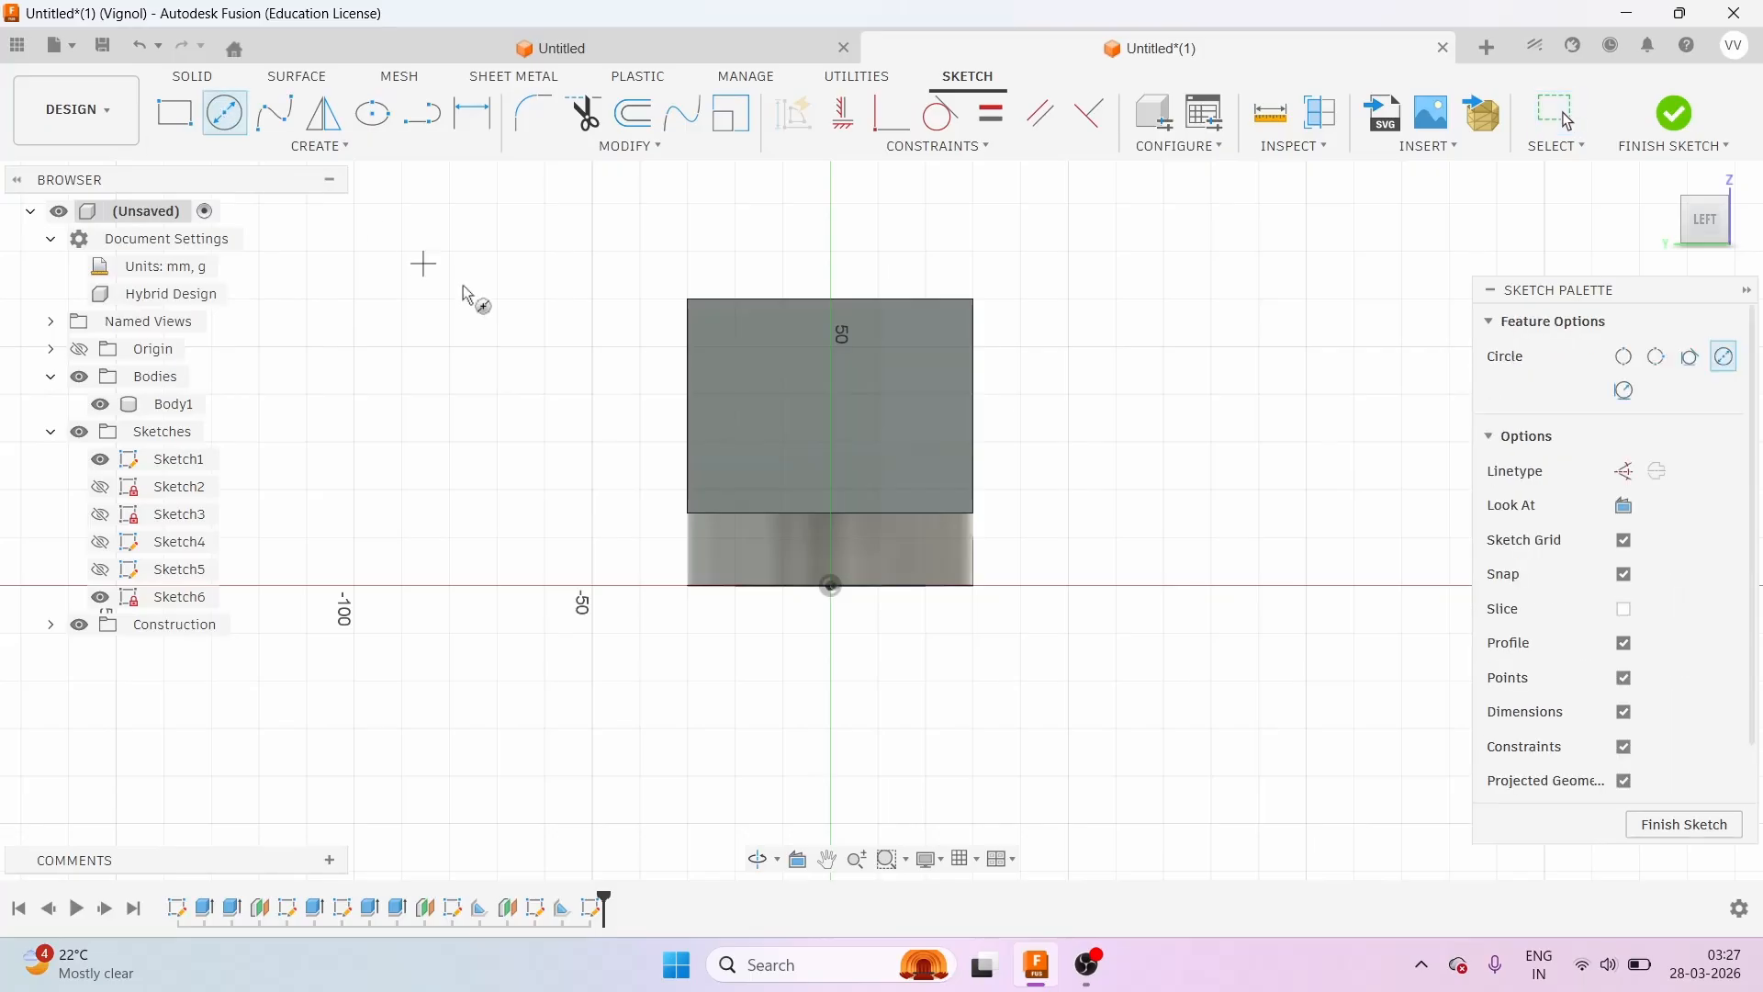
click(748, 376)
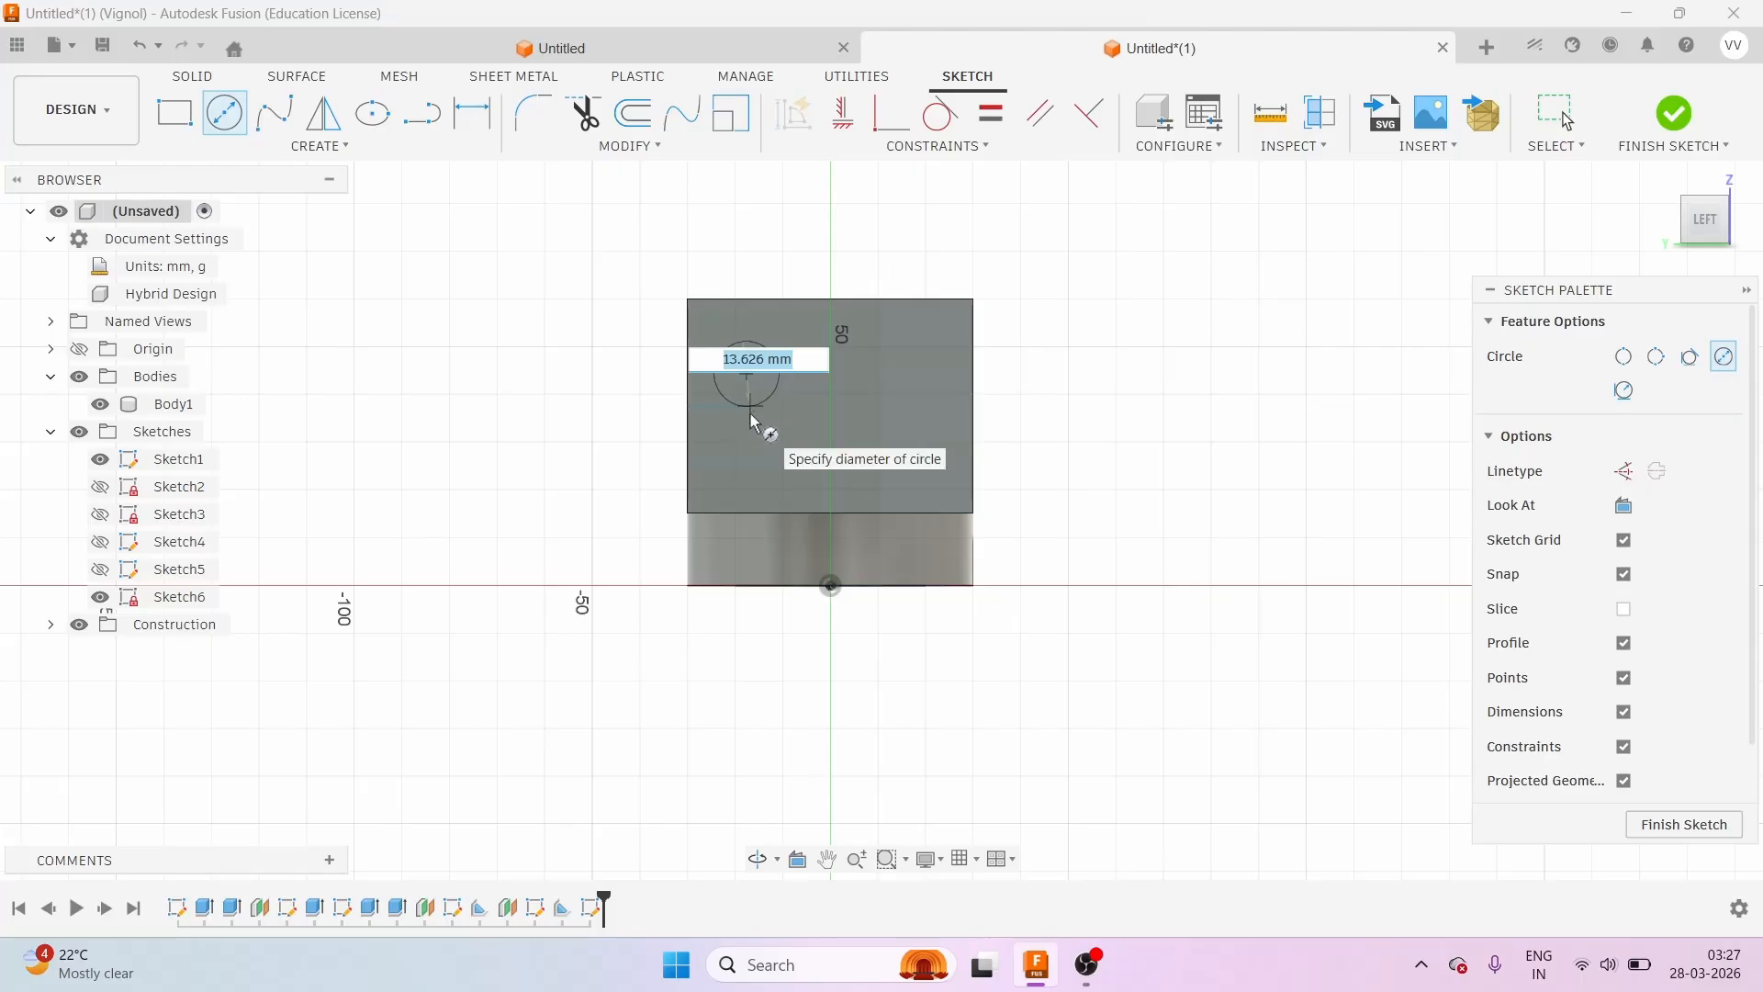
text(1)
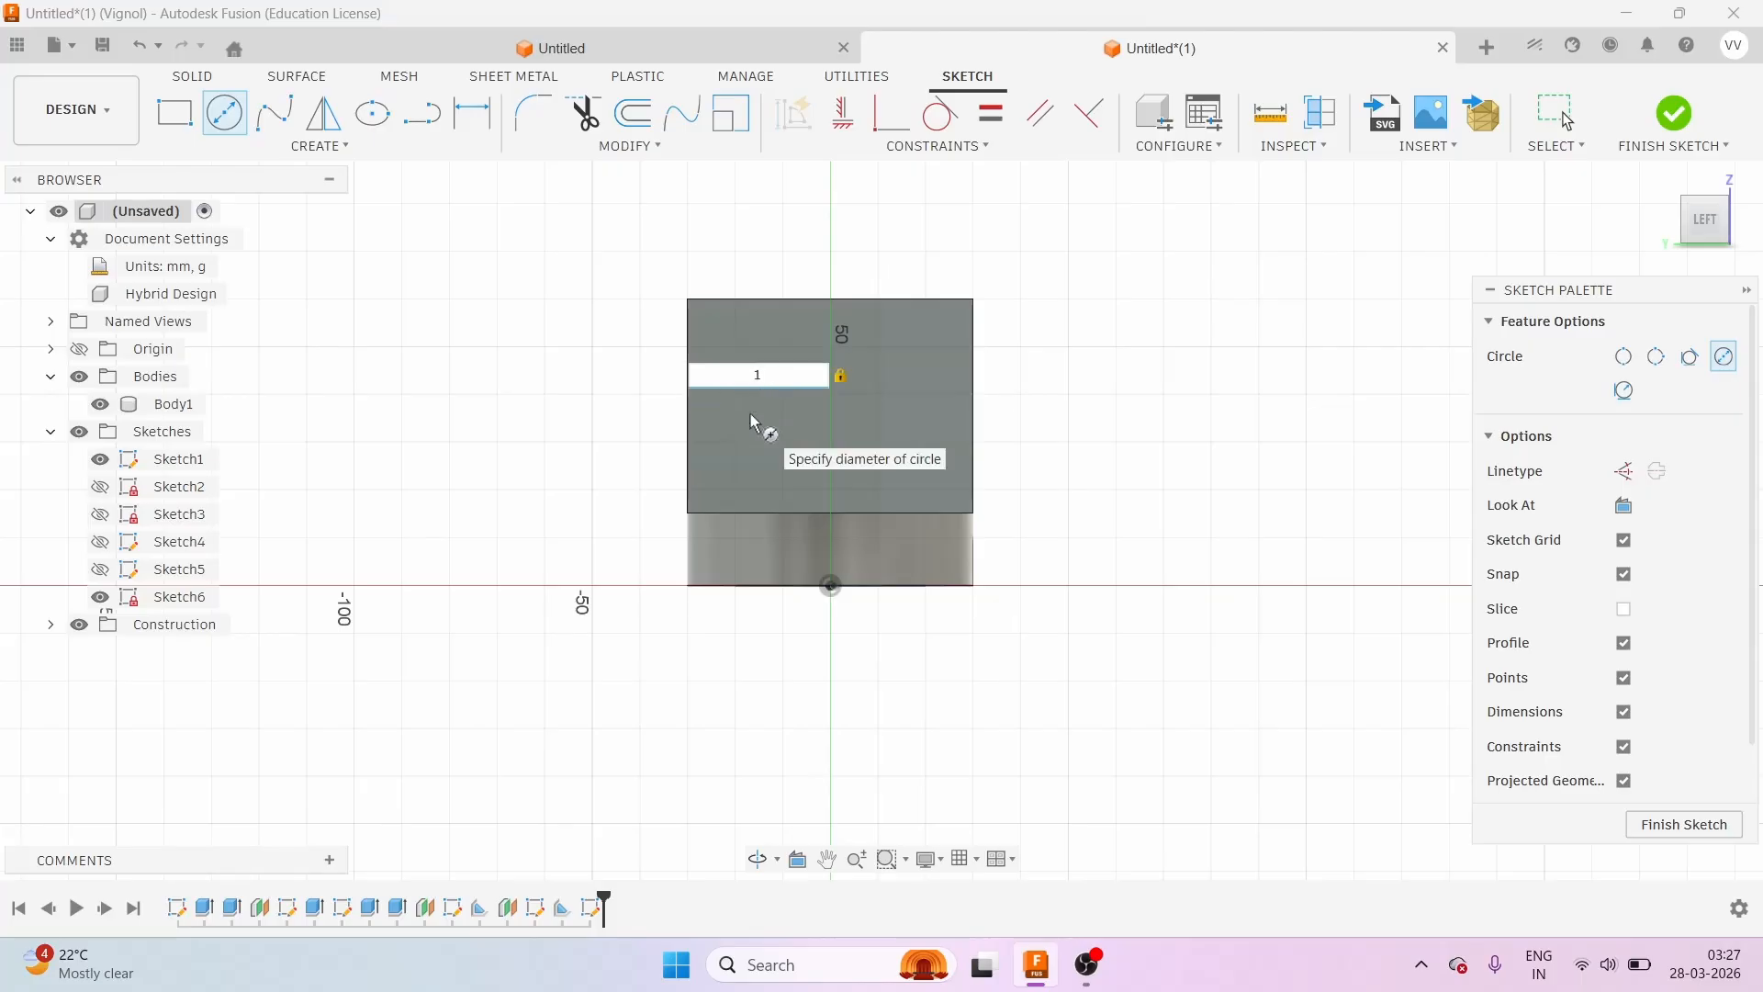
text(6)
key(Return)
key(Escape)
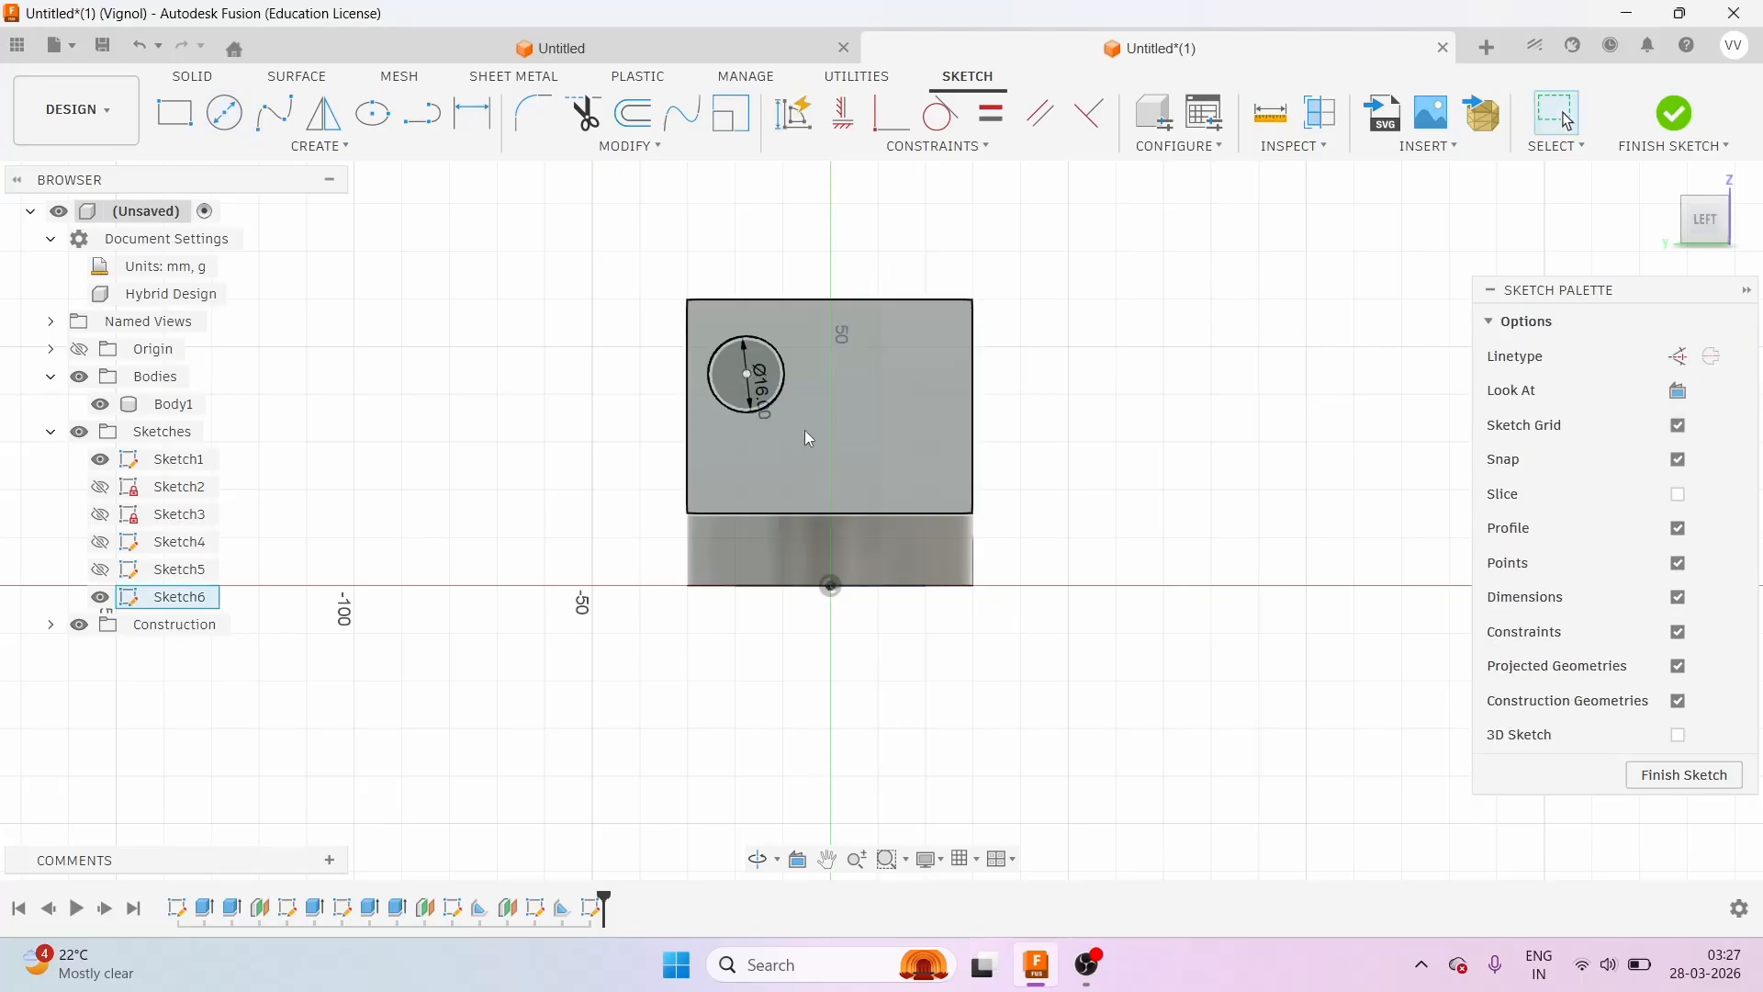
Draw a second 16 mm diameter circle near the plate's upper-right corner.
click(225, 113)
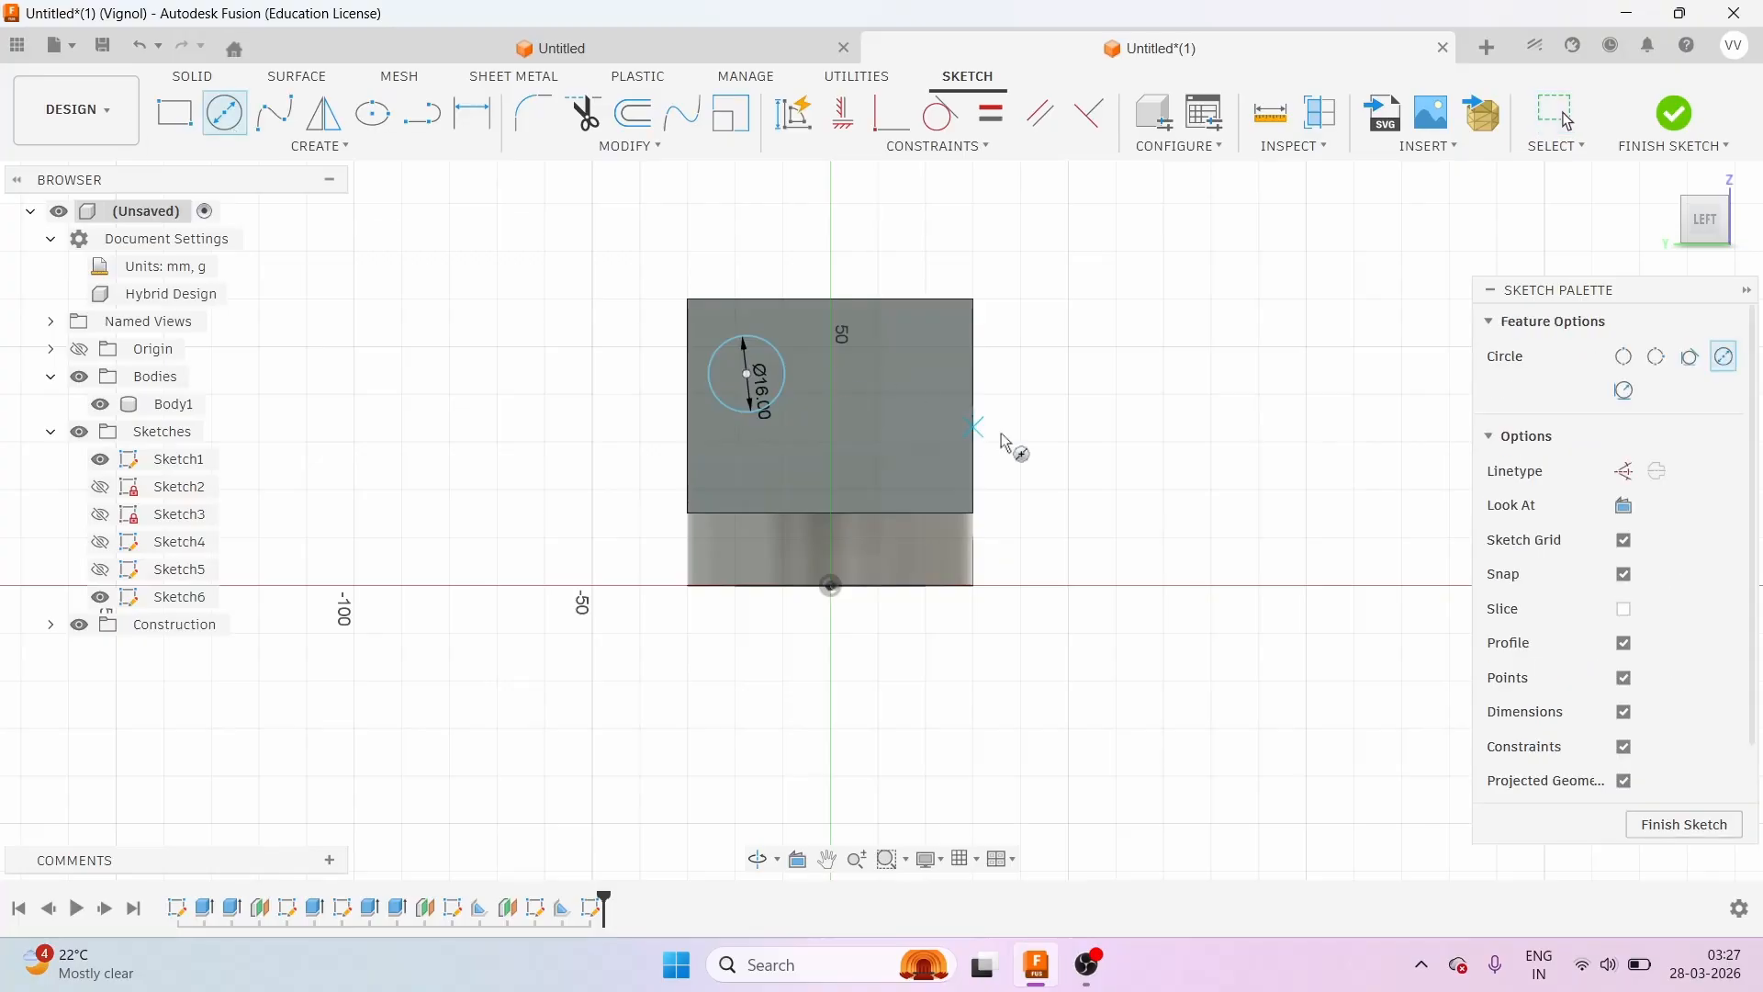
click(910, 380)
text(1)
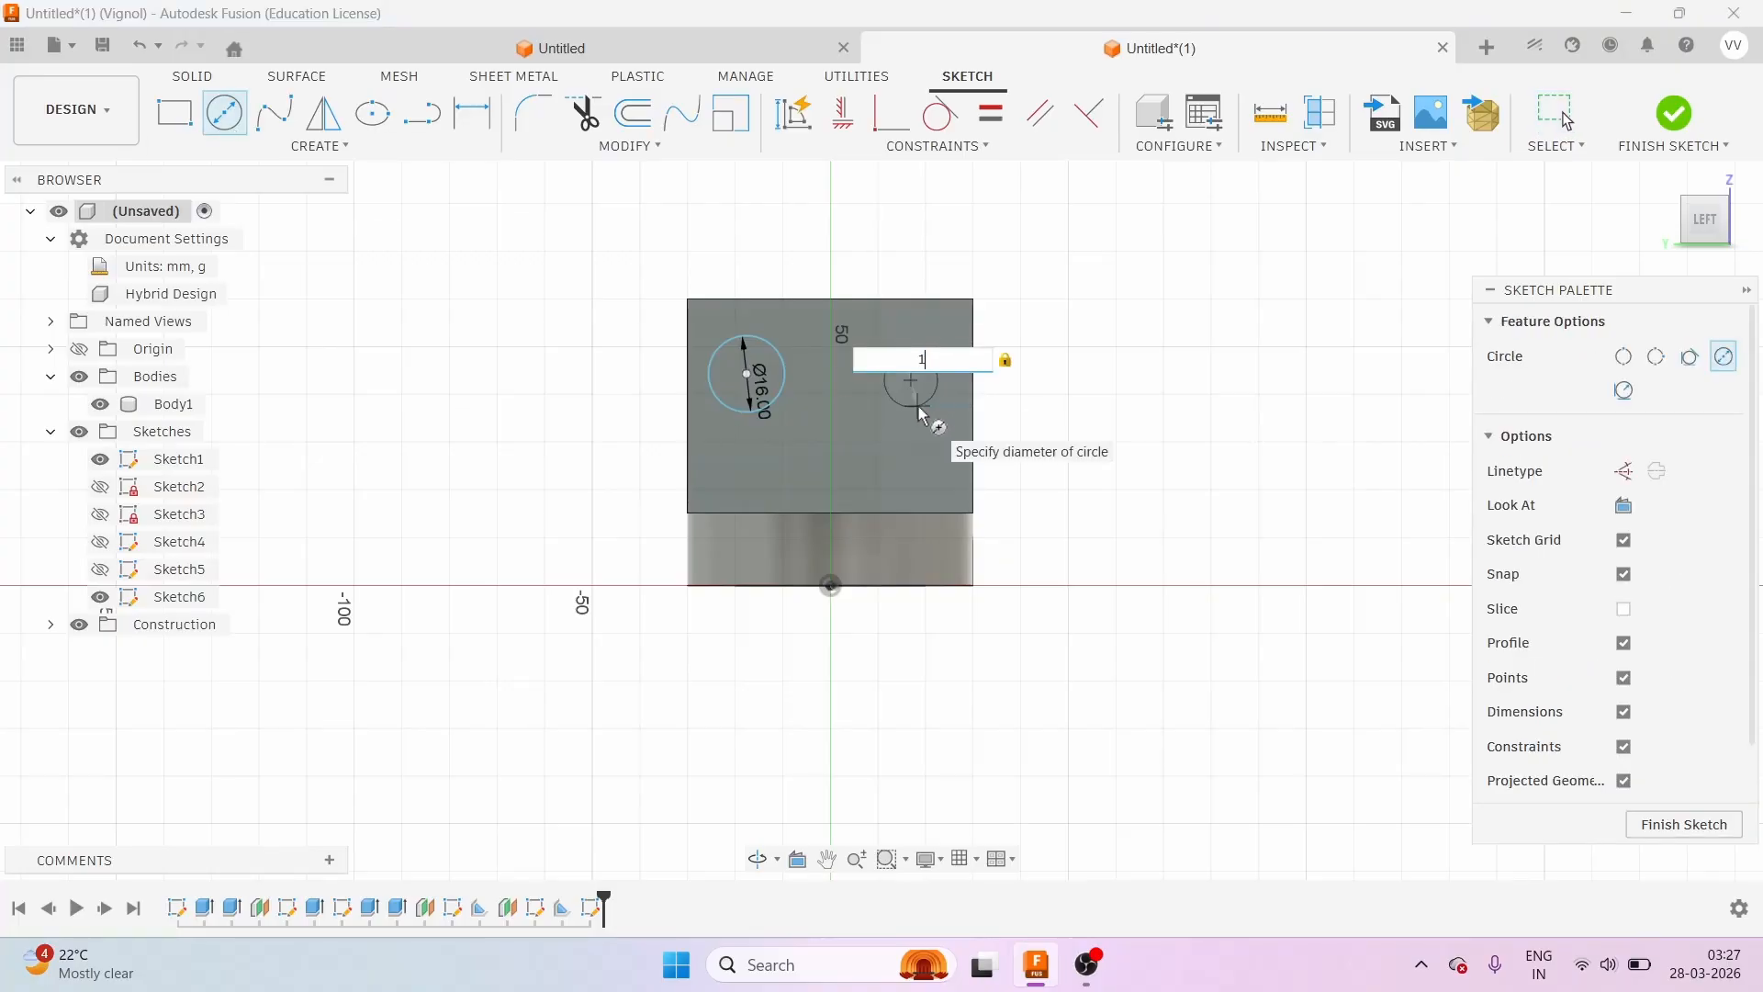
text(6)
key(Return)
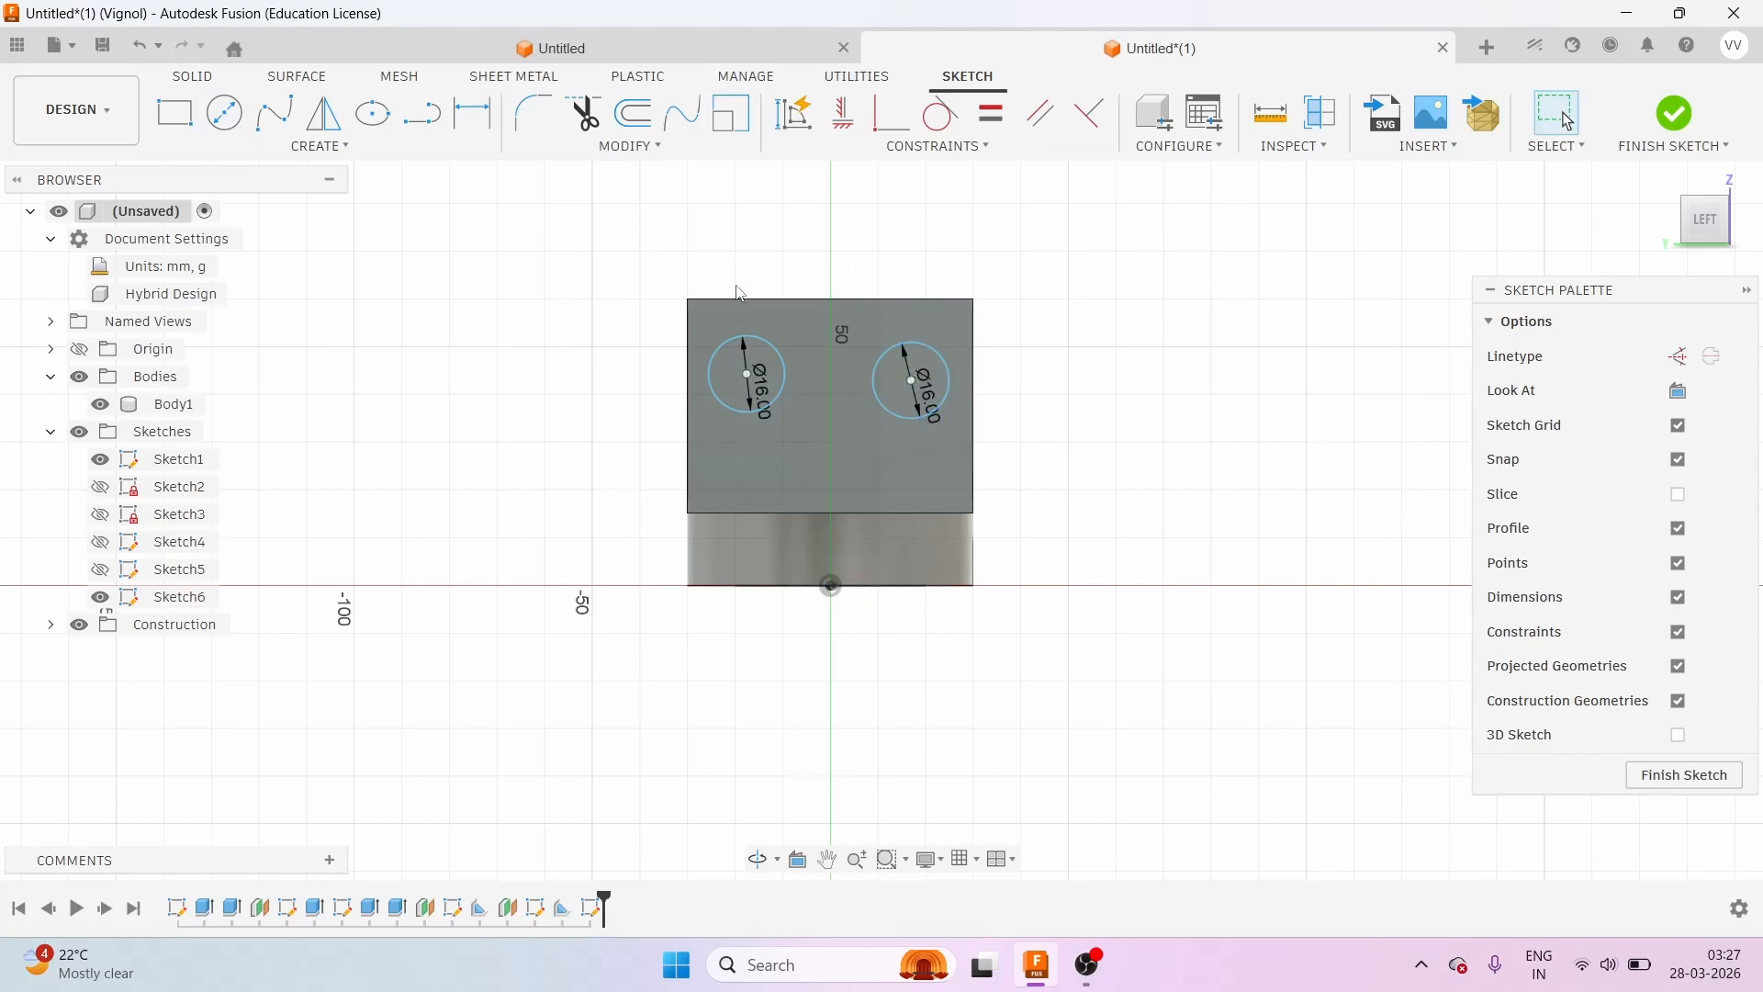
Dimension the right circle's centre 12 mm from the plate's right edge.
click(468, 120)
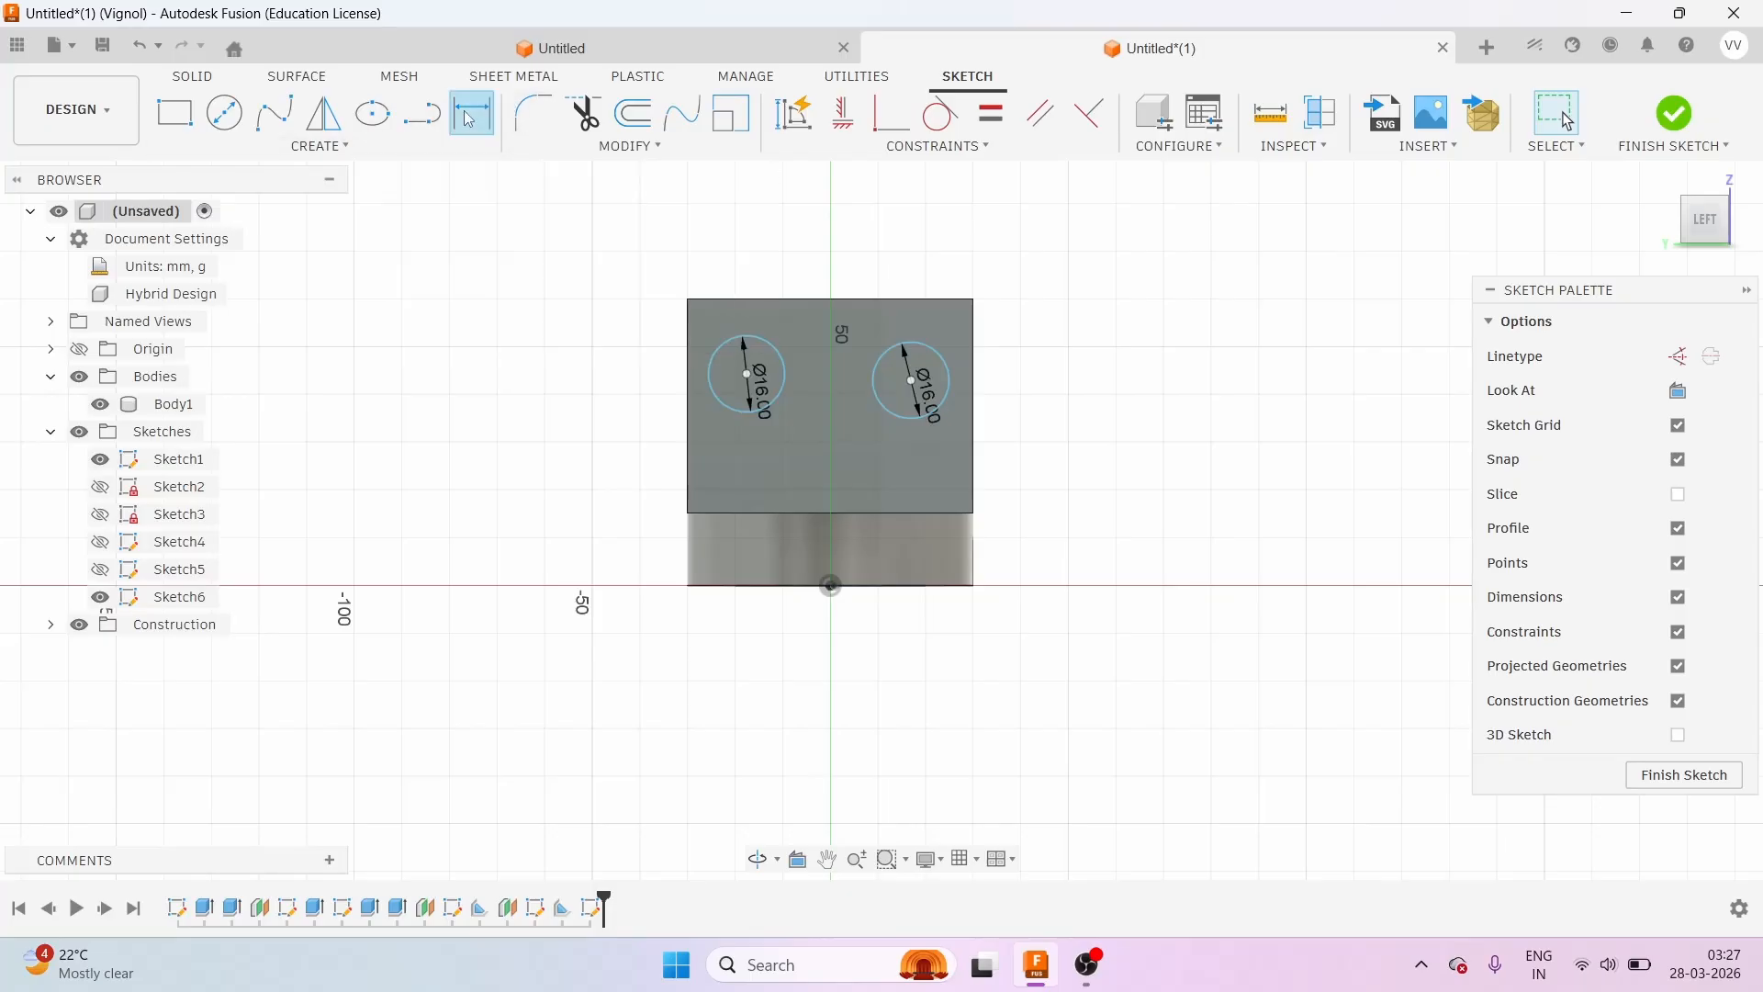
click(976, 397)
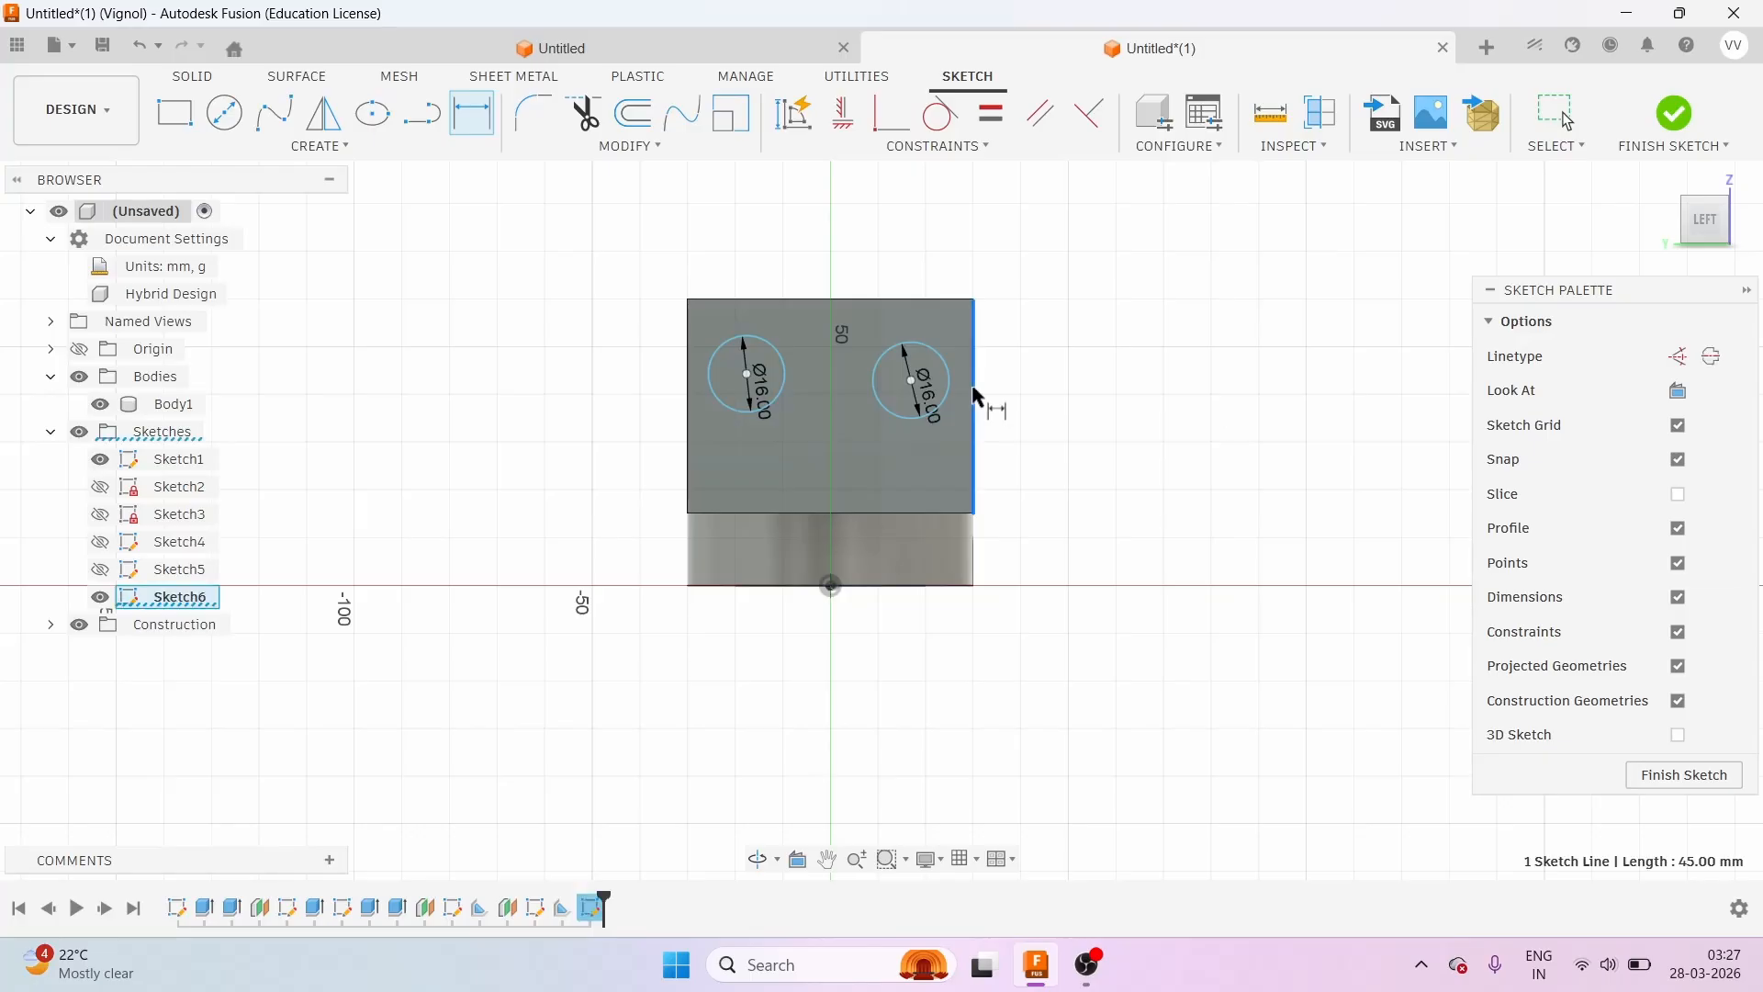
click(911, 380)
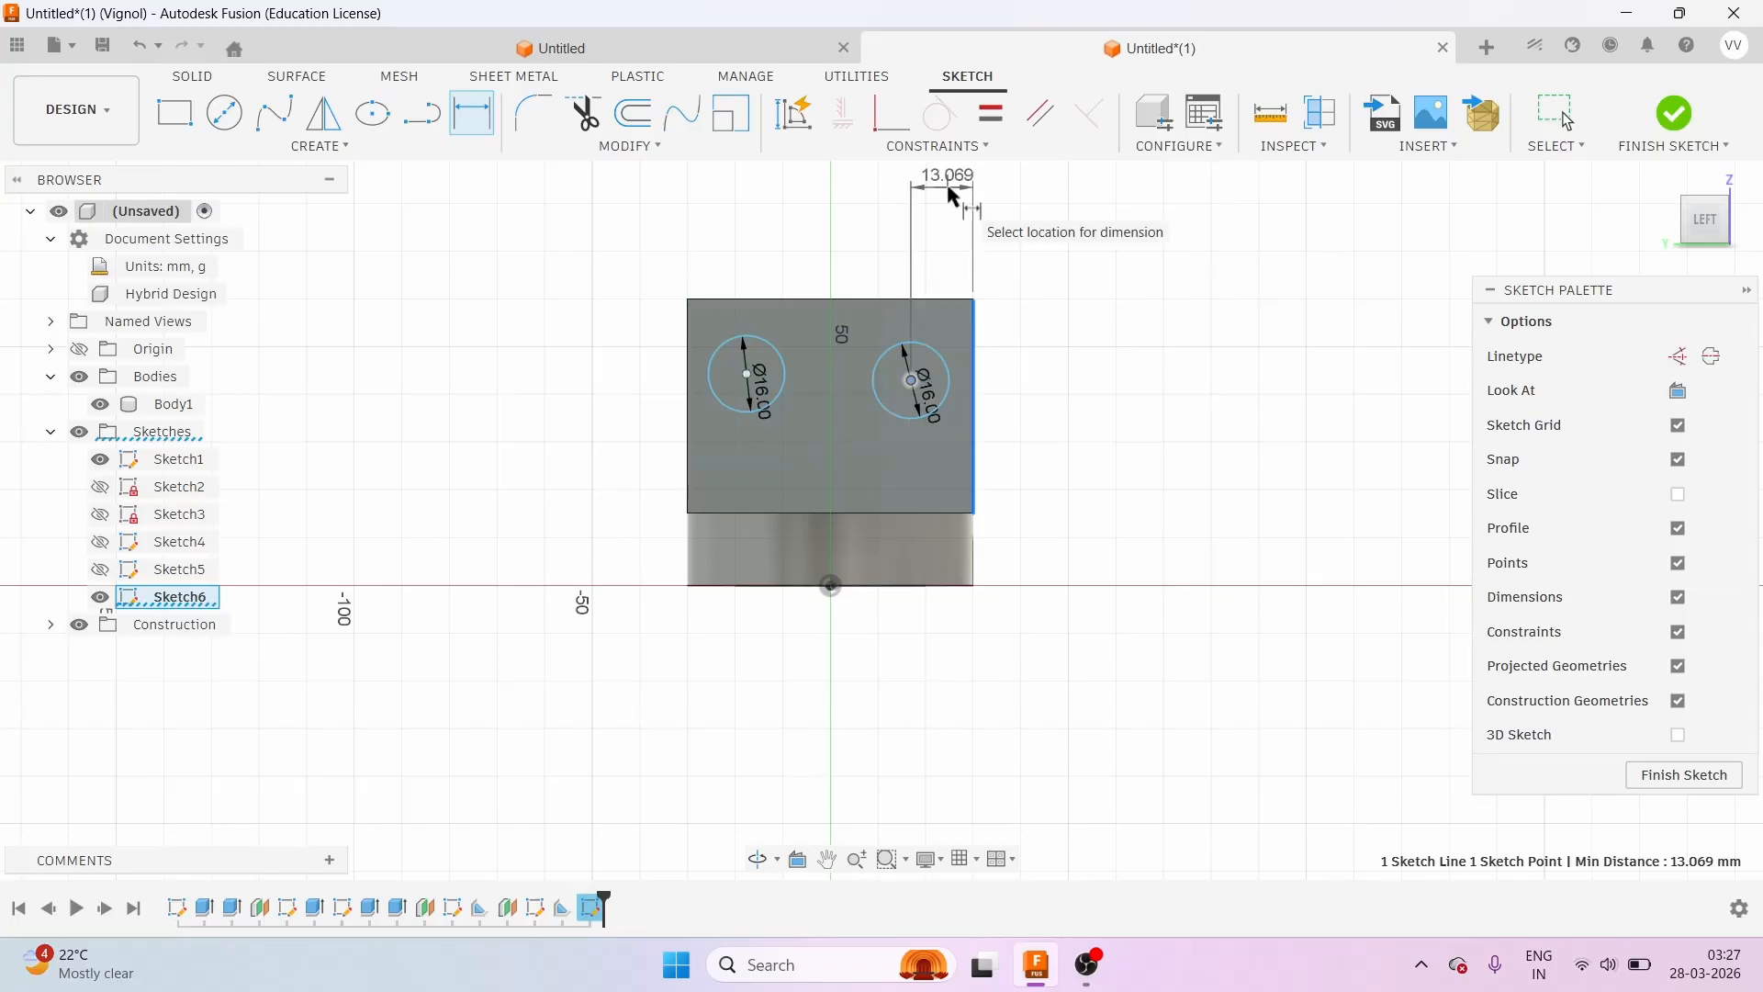
click(953, 237)
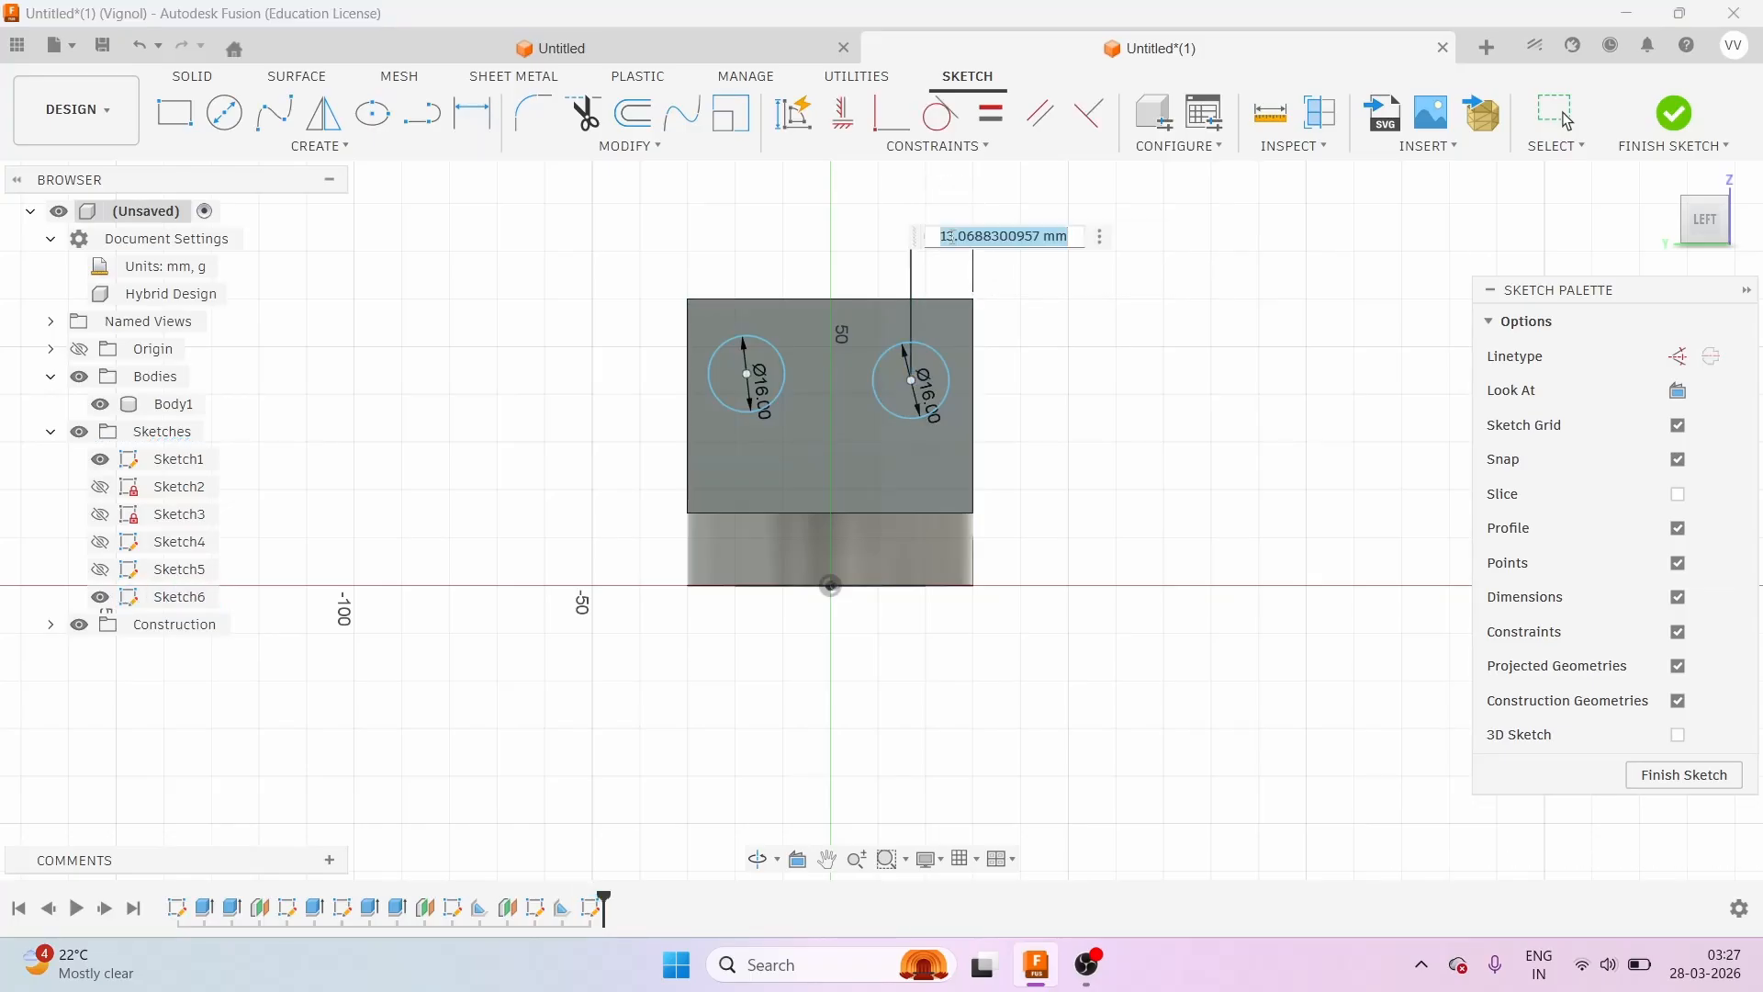
text(12)
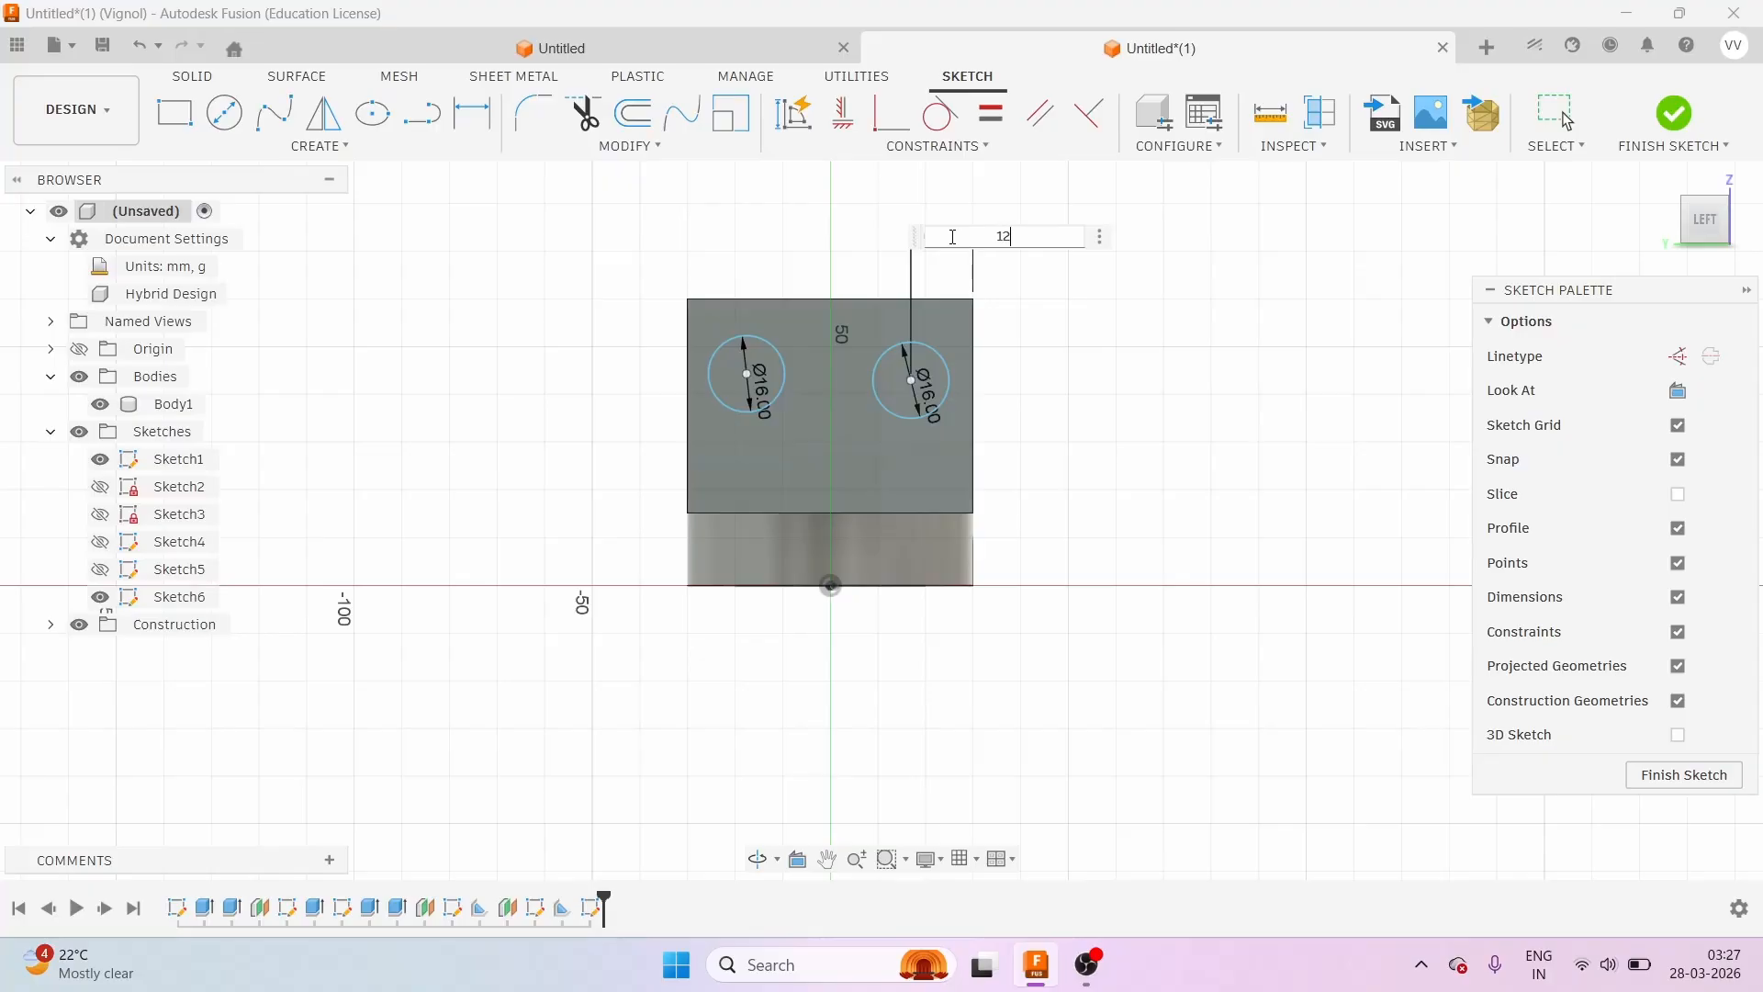
key(Return)
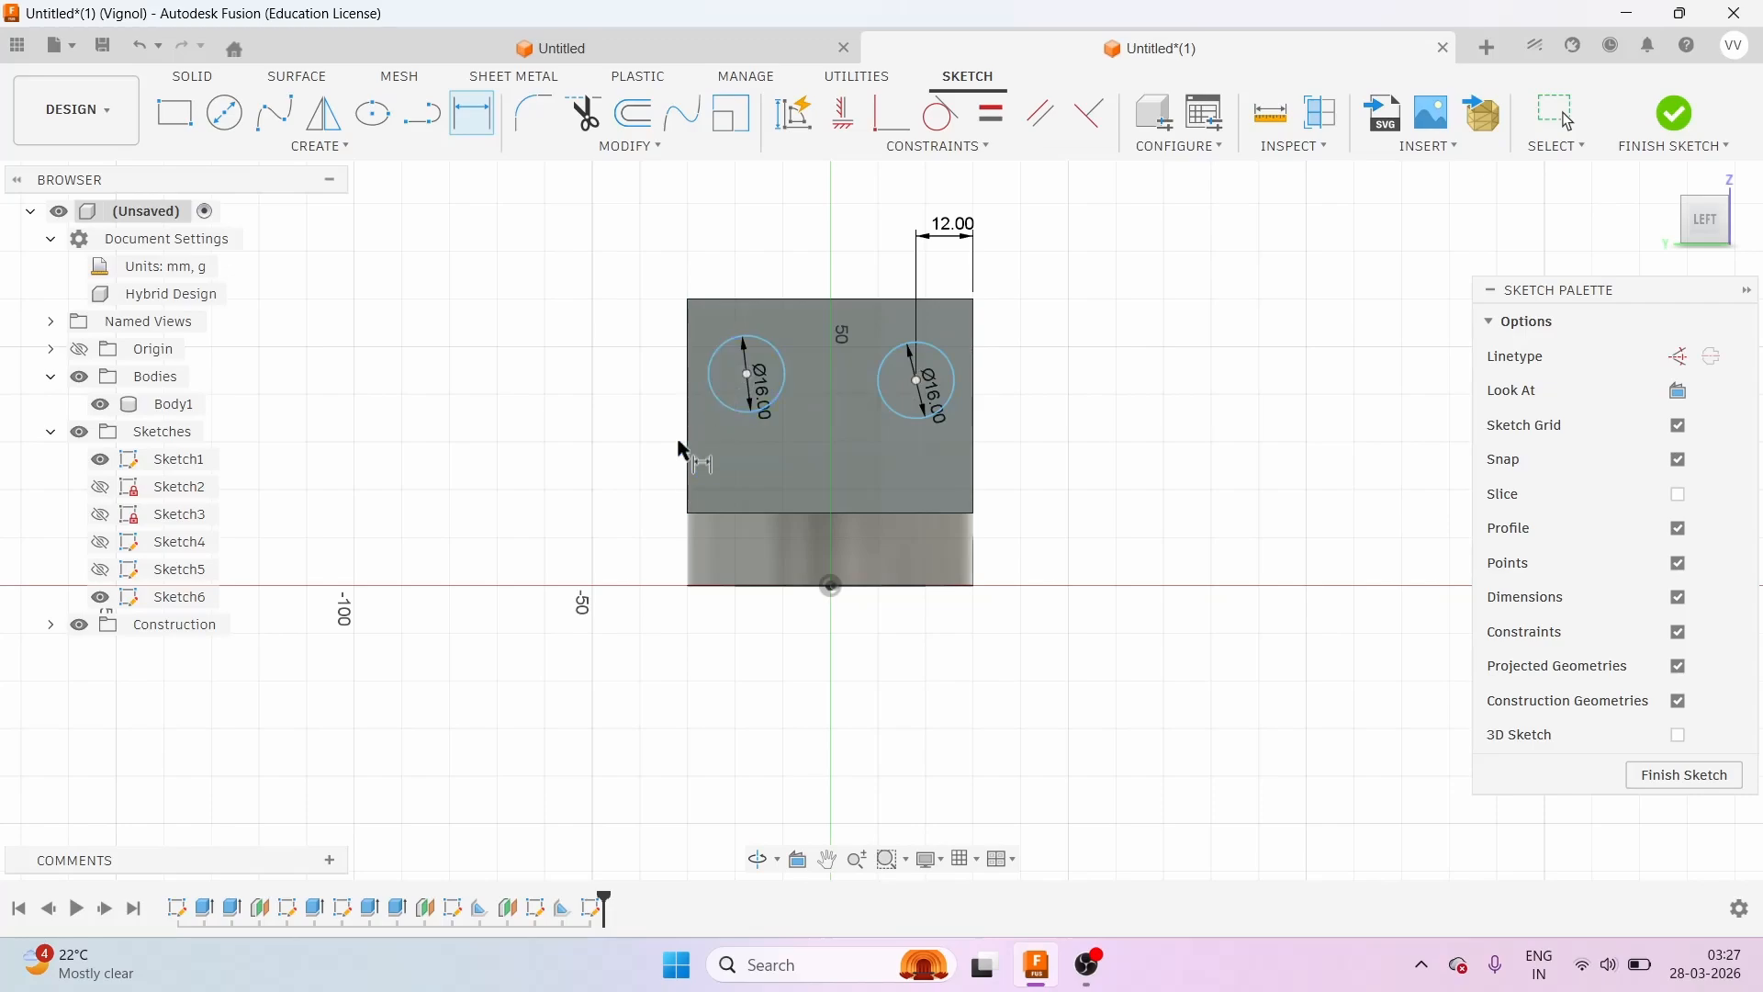
Dimension the left circle's centre 12 mm from the plate's left edge.
click(691, 355)
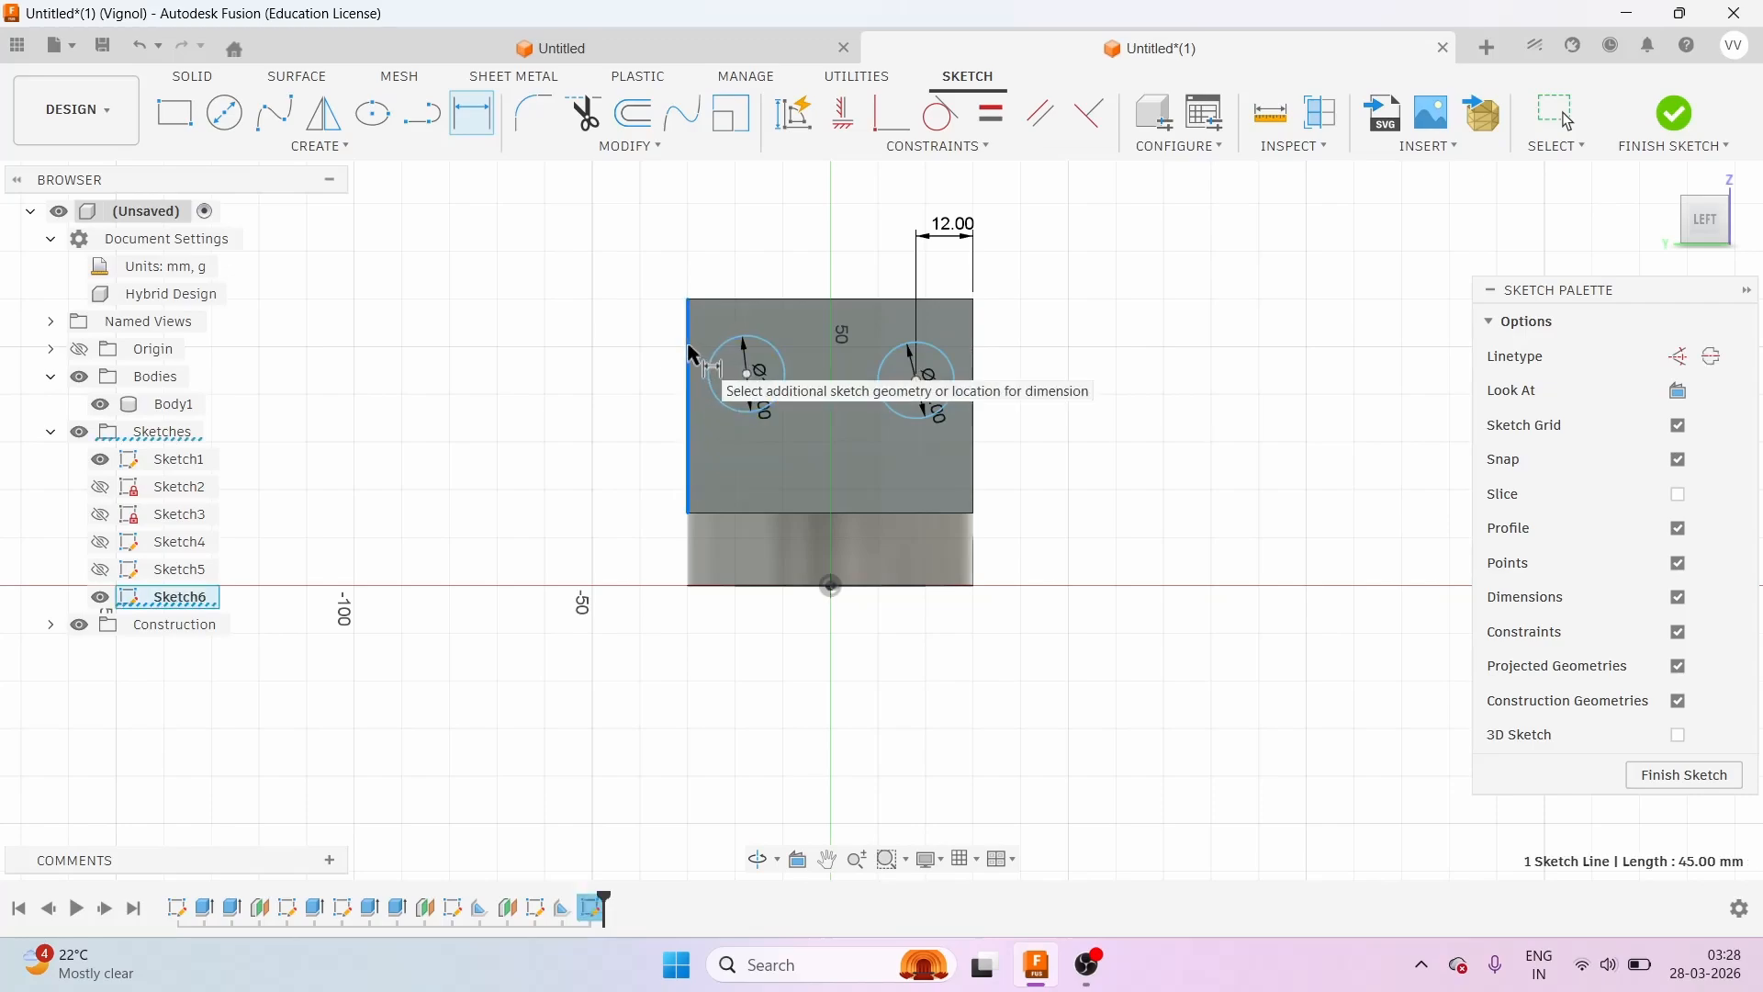
click(747, 374)
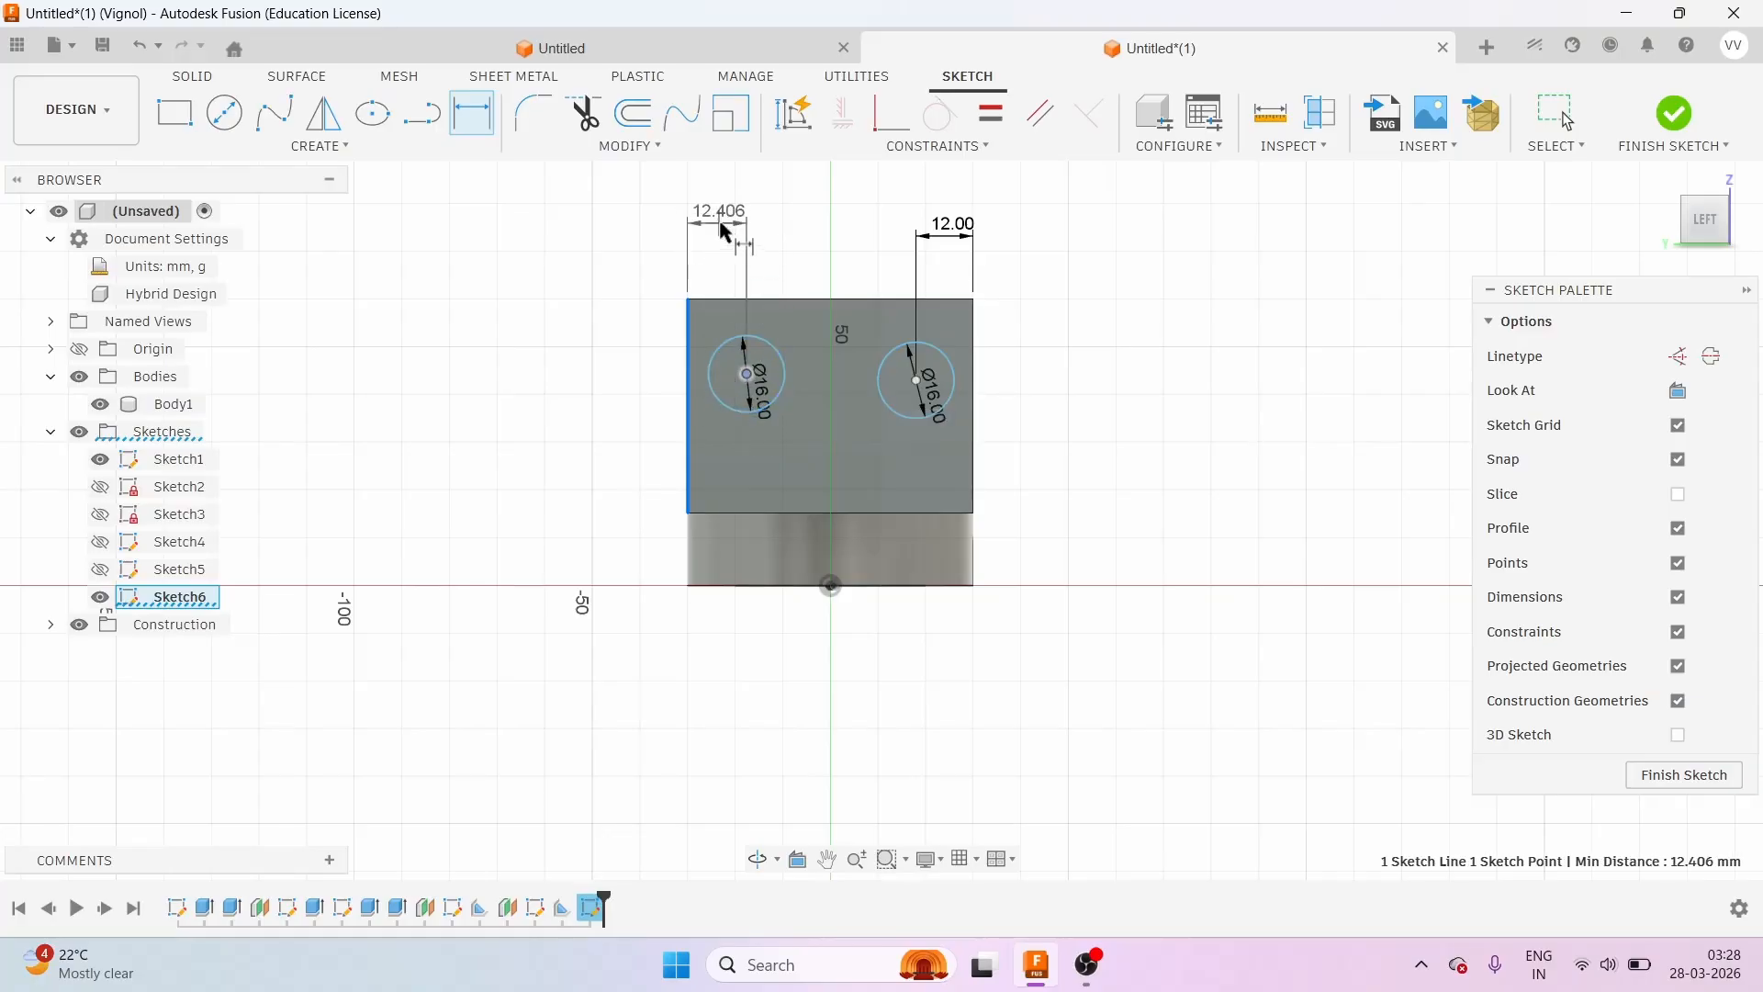
click(738, 241)
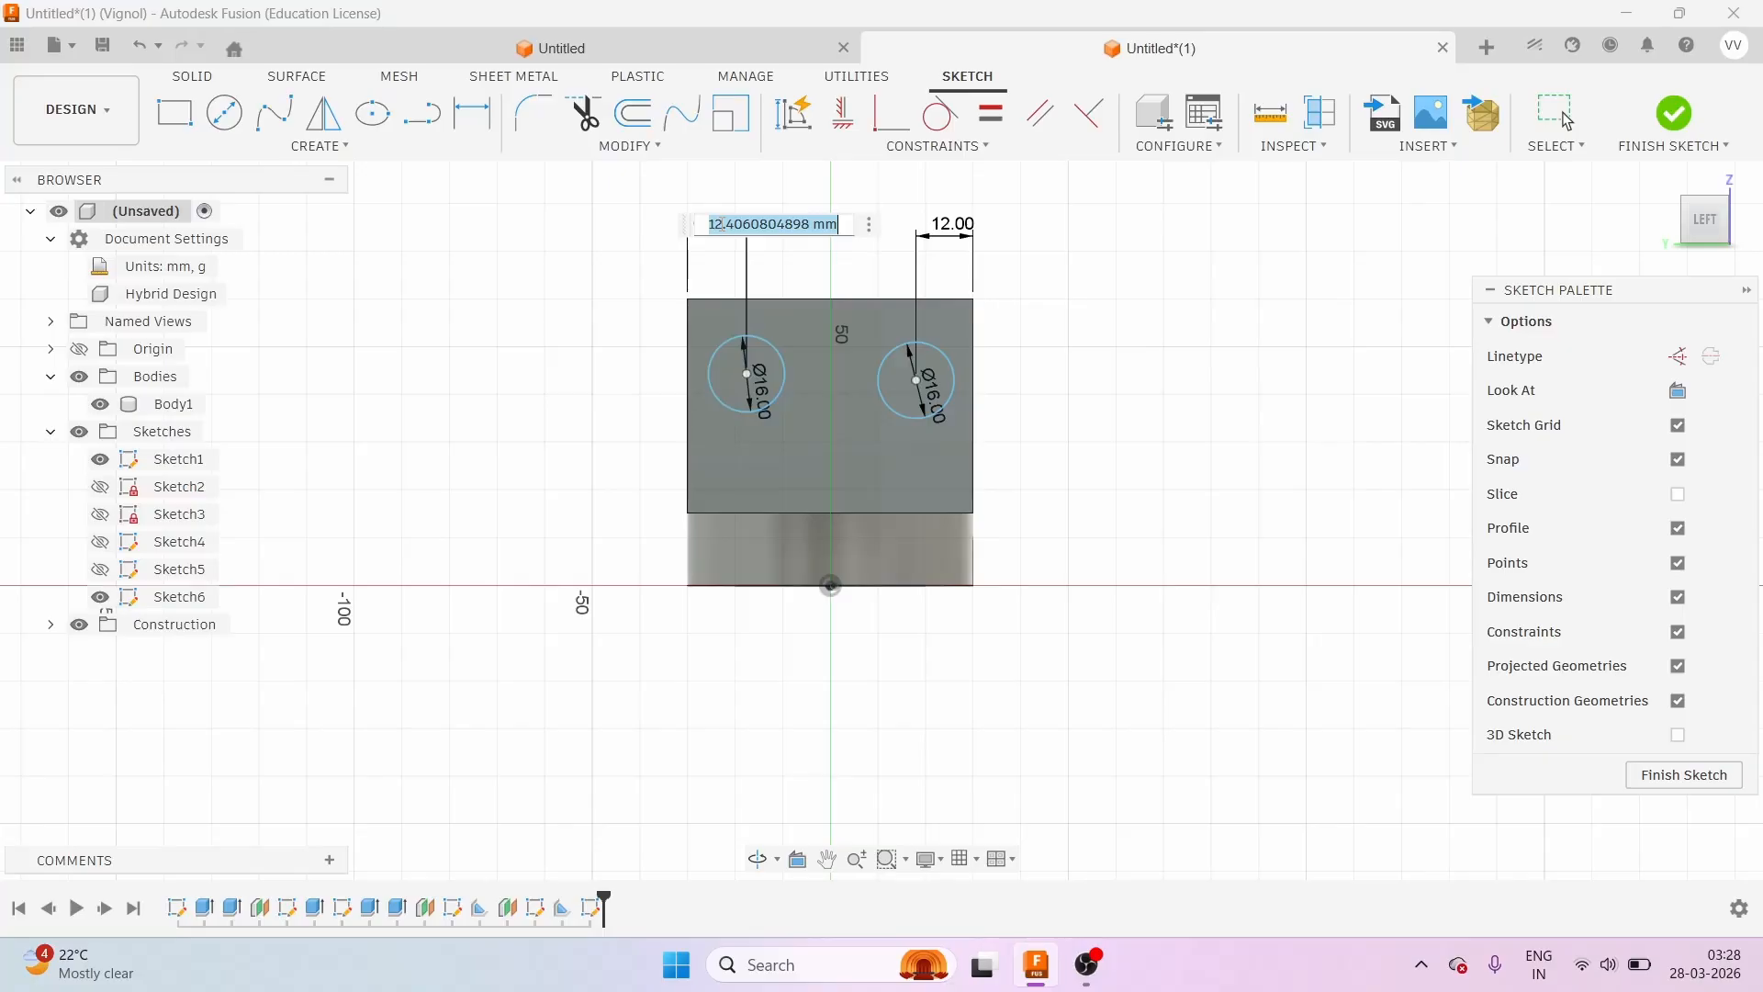
text(12)
key(Return)
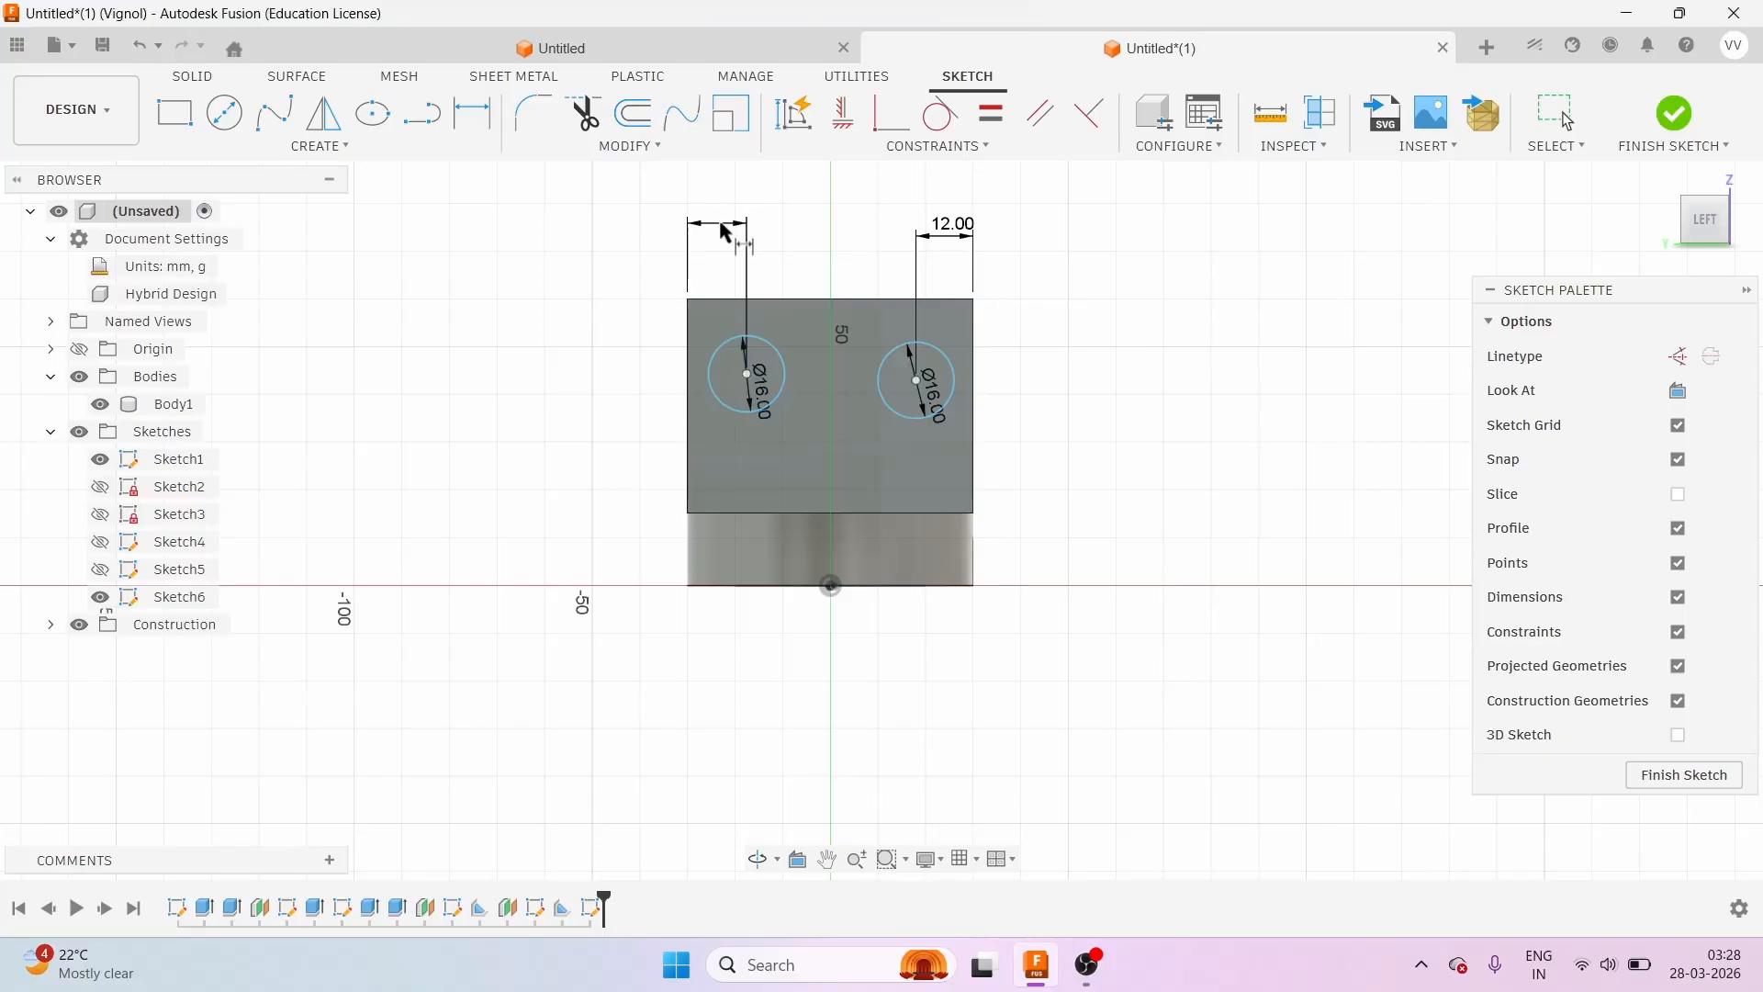
Dimension the right circle's centre 15 mm below the plate's top edge.
click(951, 301)
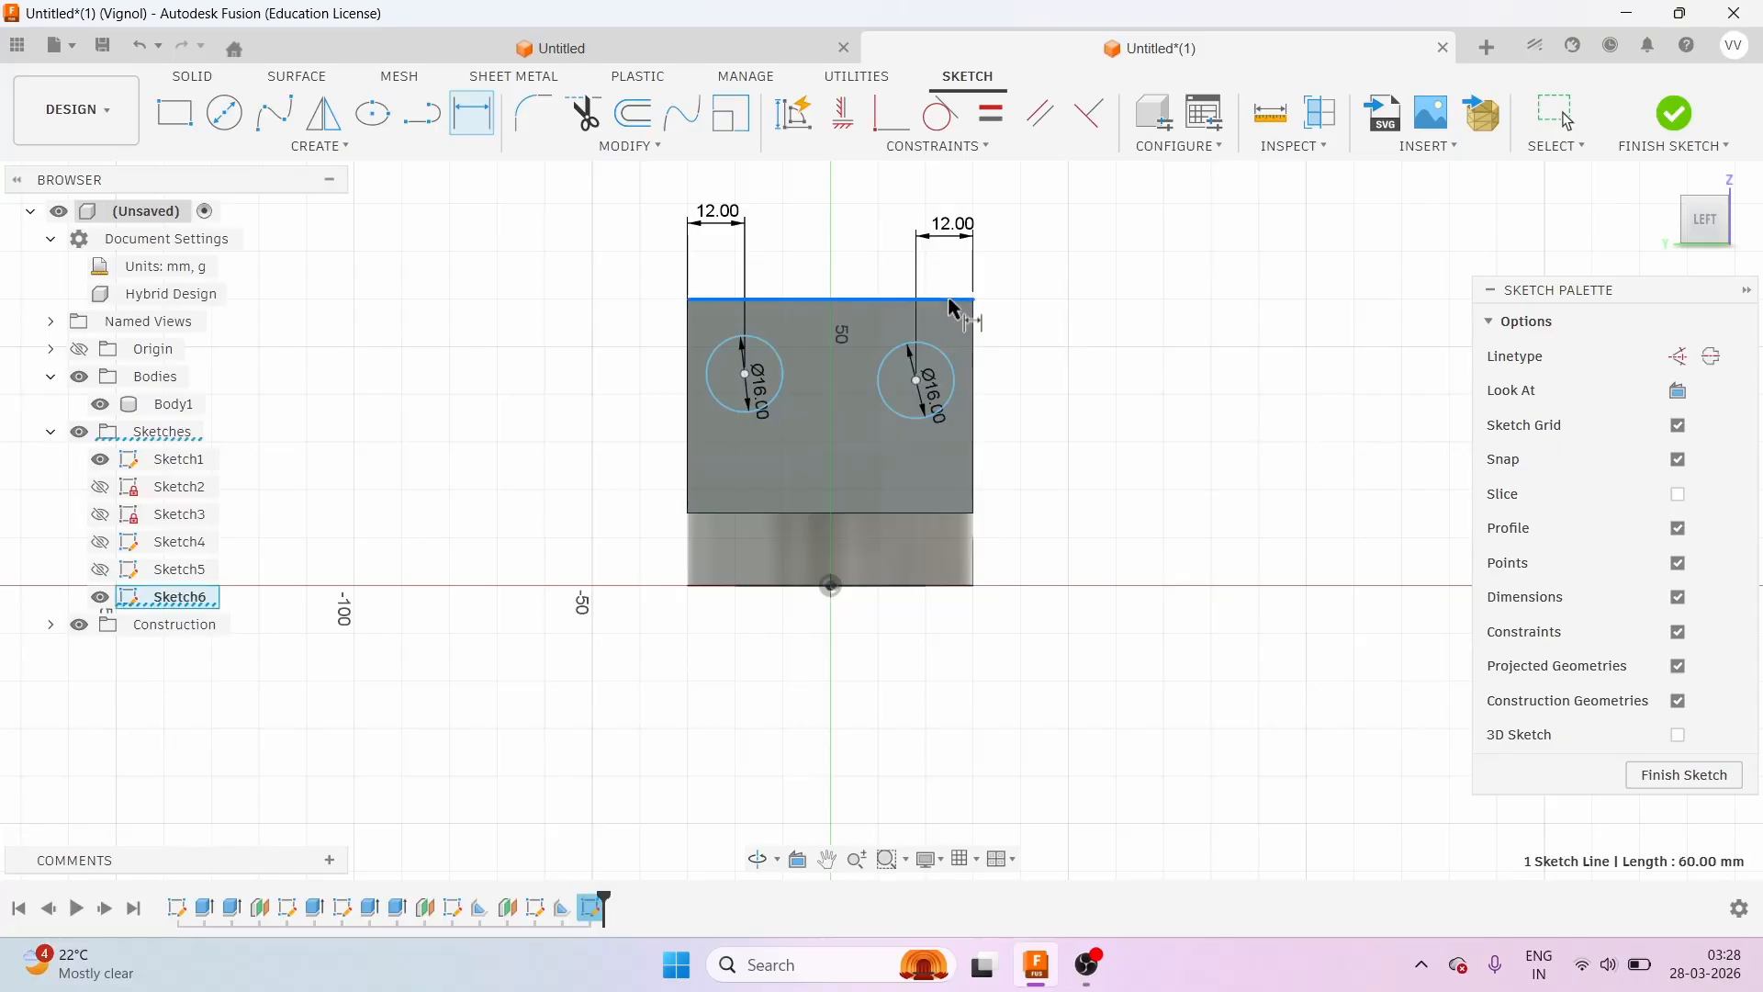
click(917, 380)
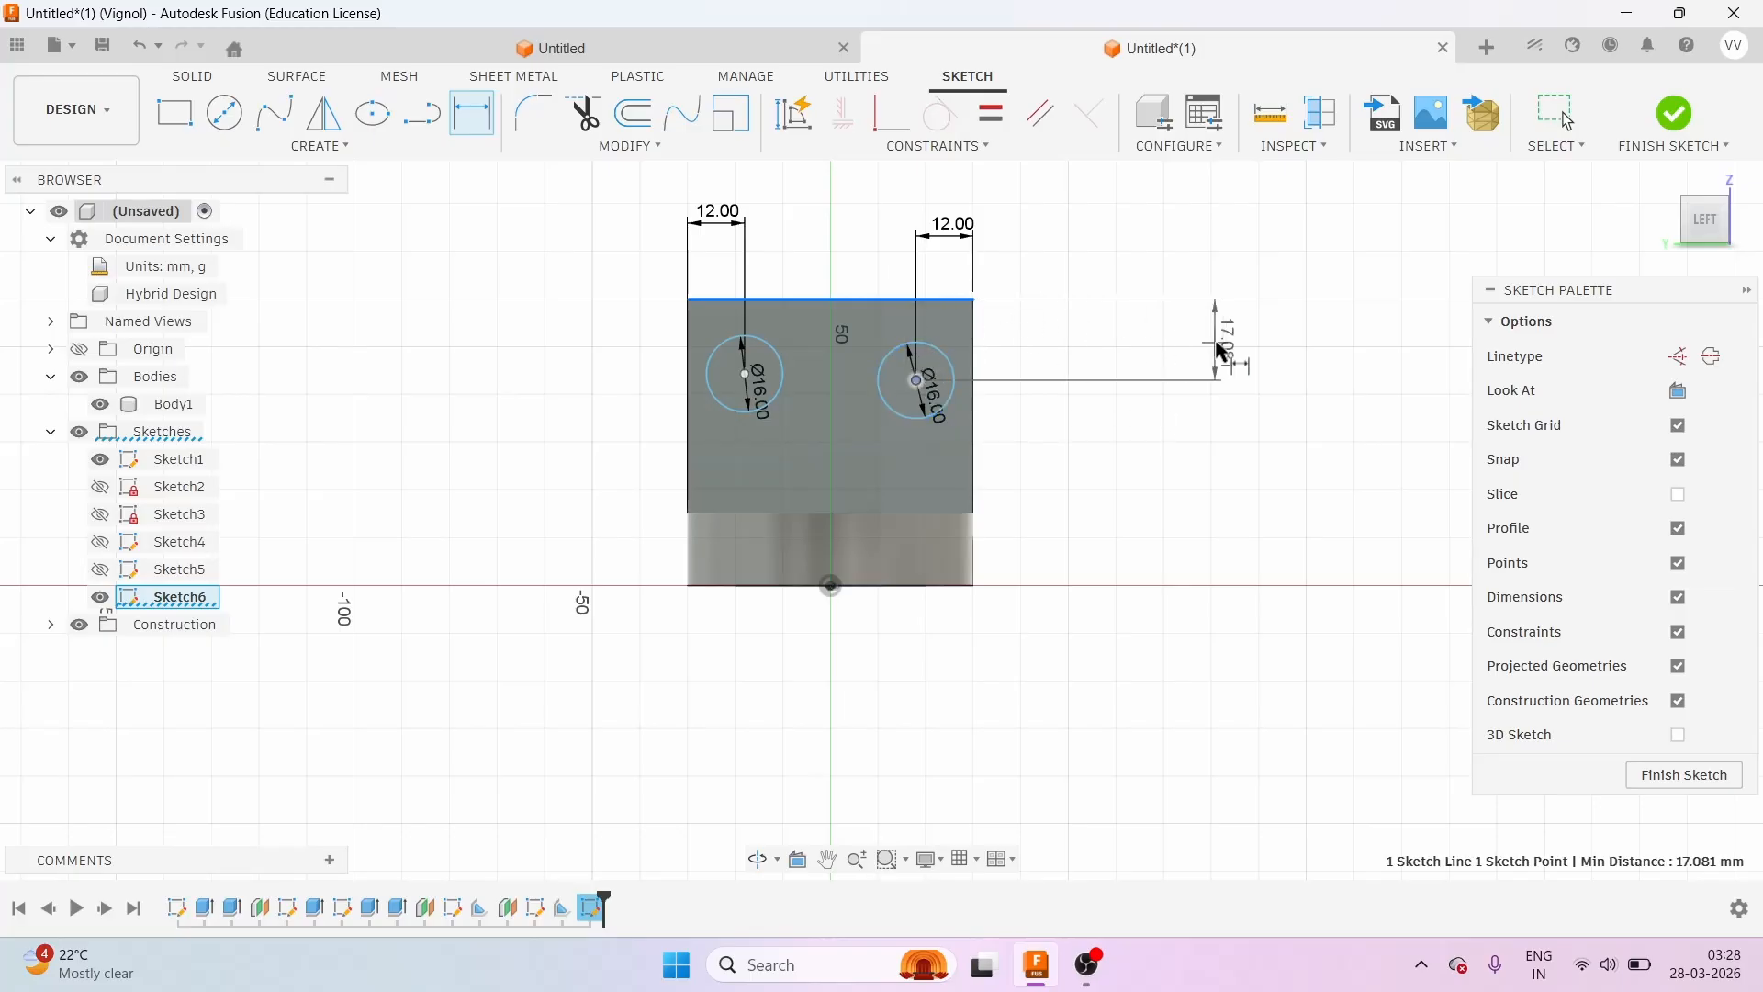
click(1211, 342)
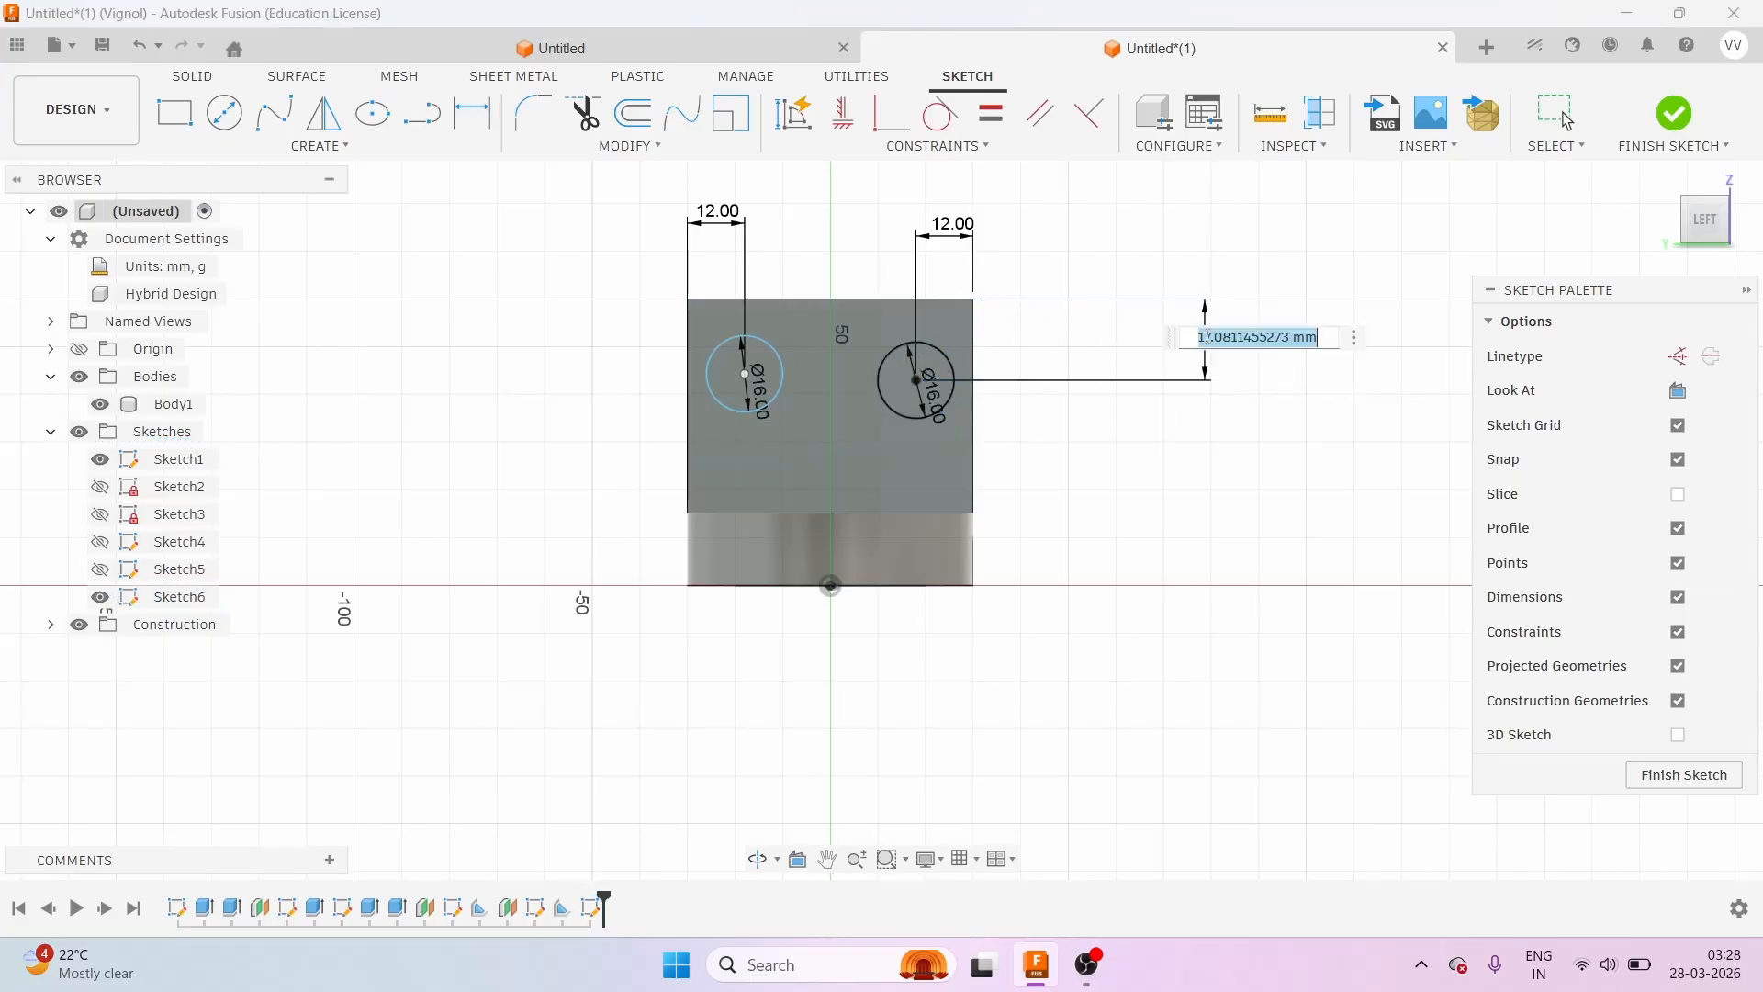
text(1)
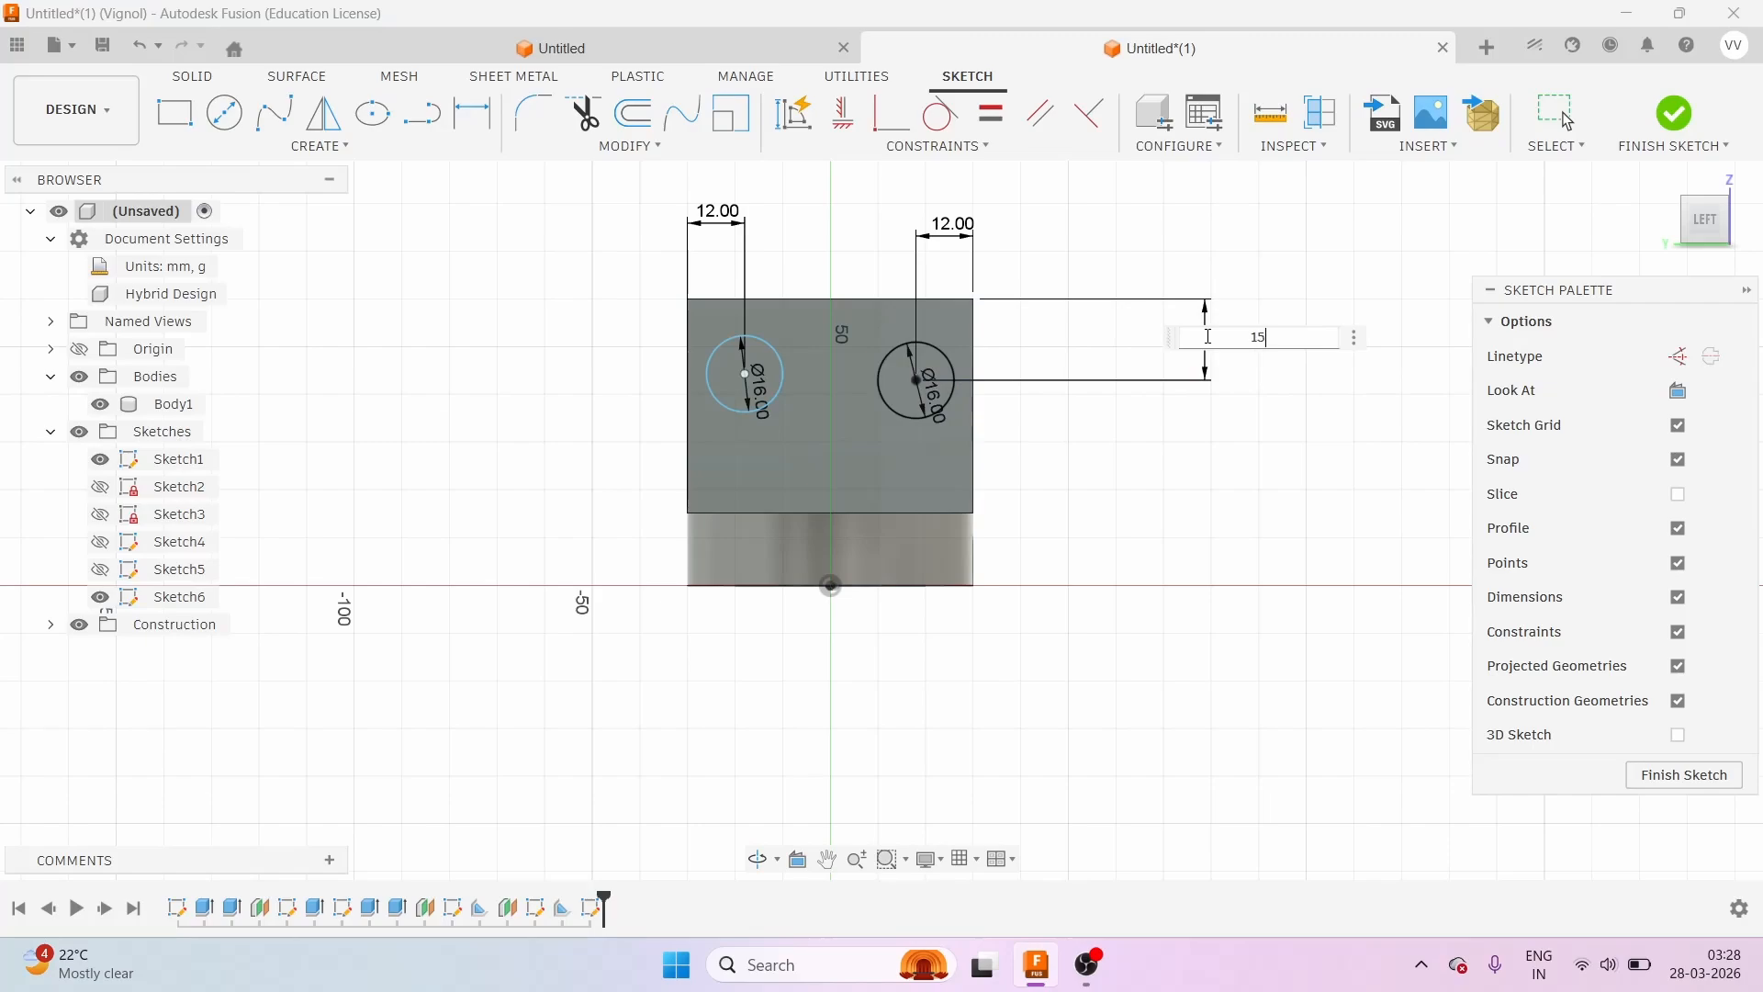
text(5)
key(Return)
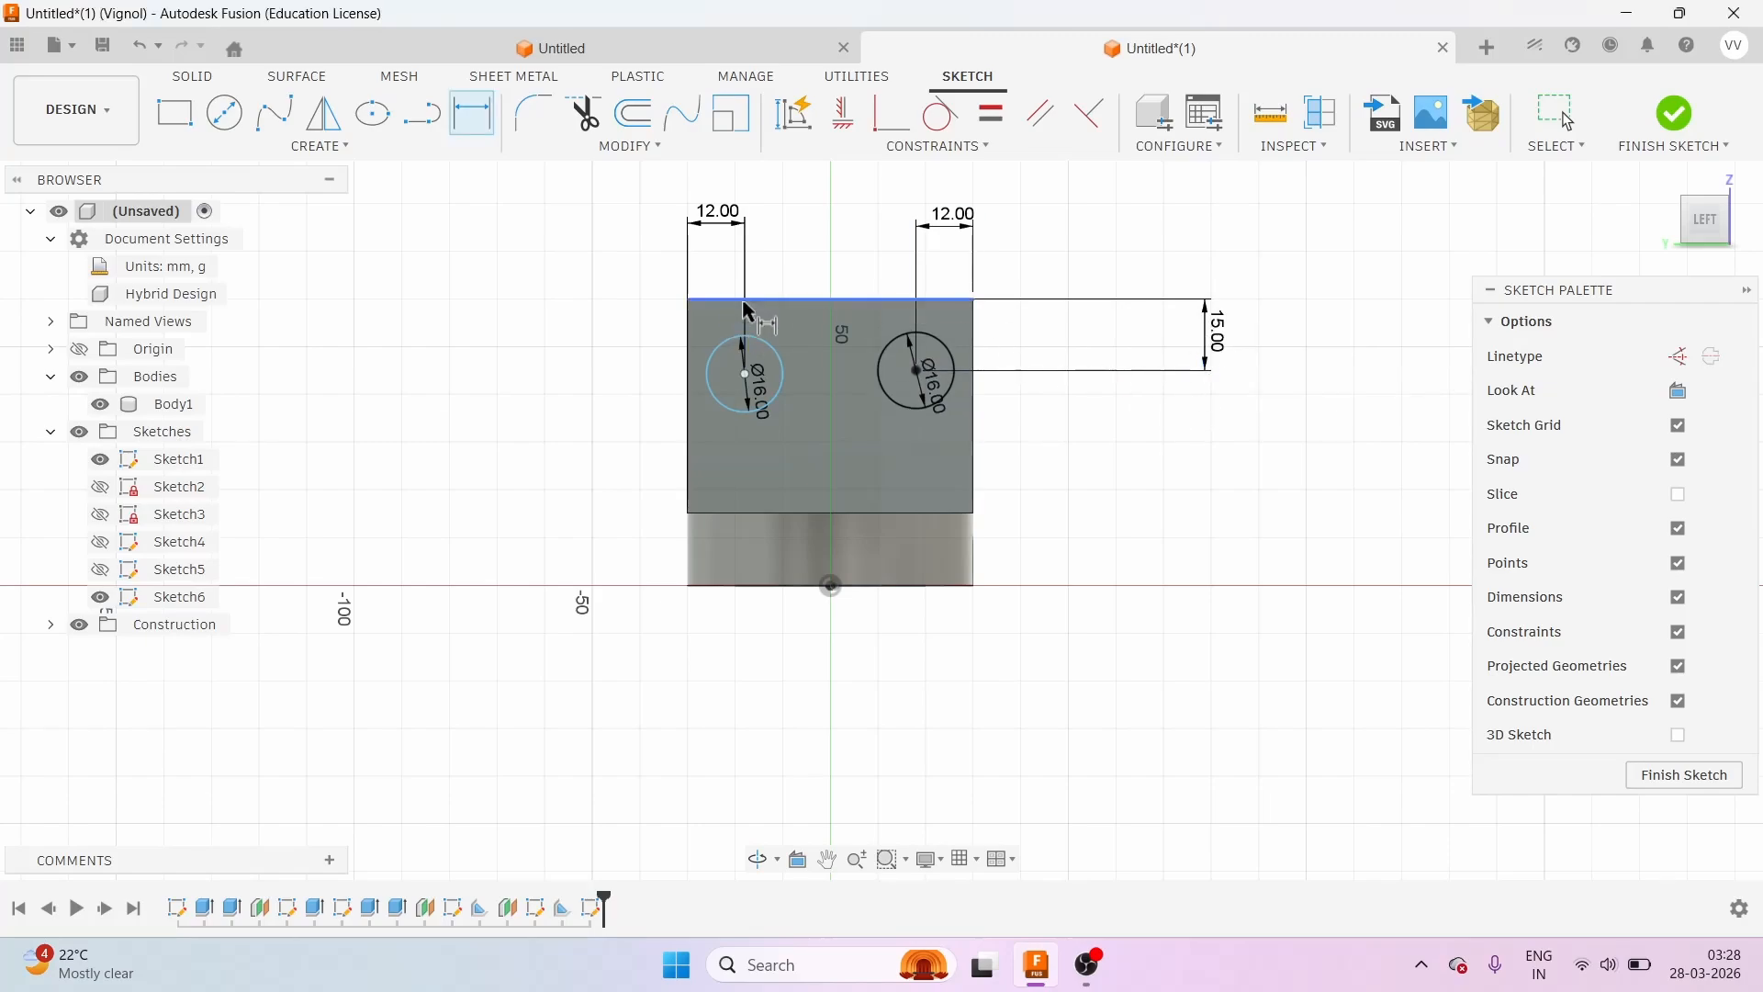
Dimension the left circle's centre 15 mm below the plate's top edge and finish the sketch.
click(749, 335)
click(738, 299)
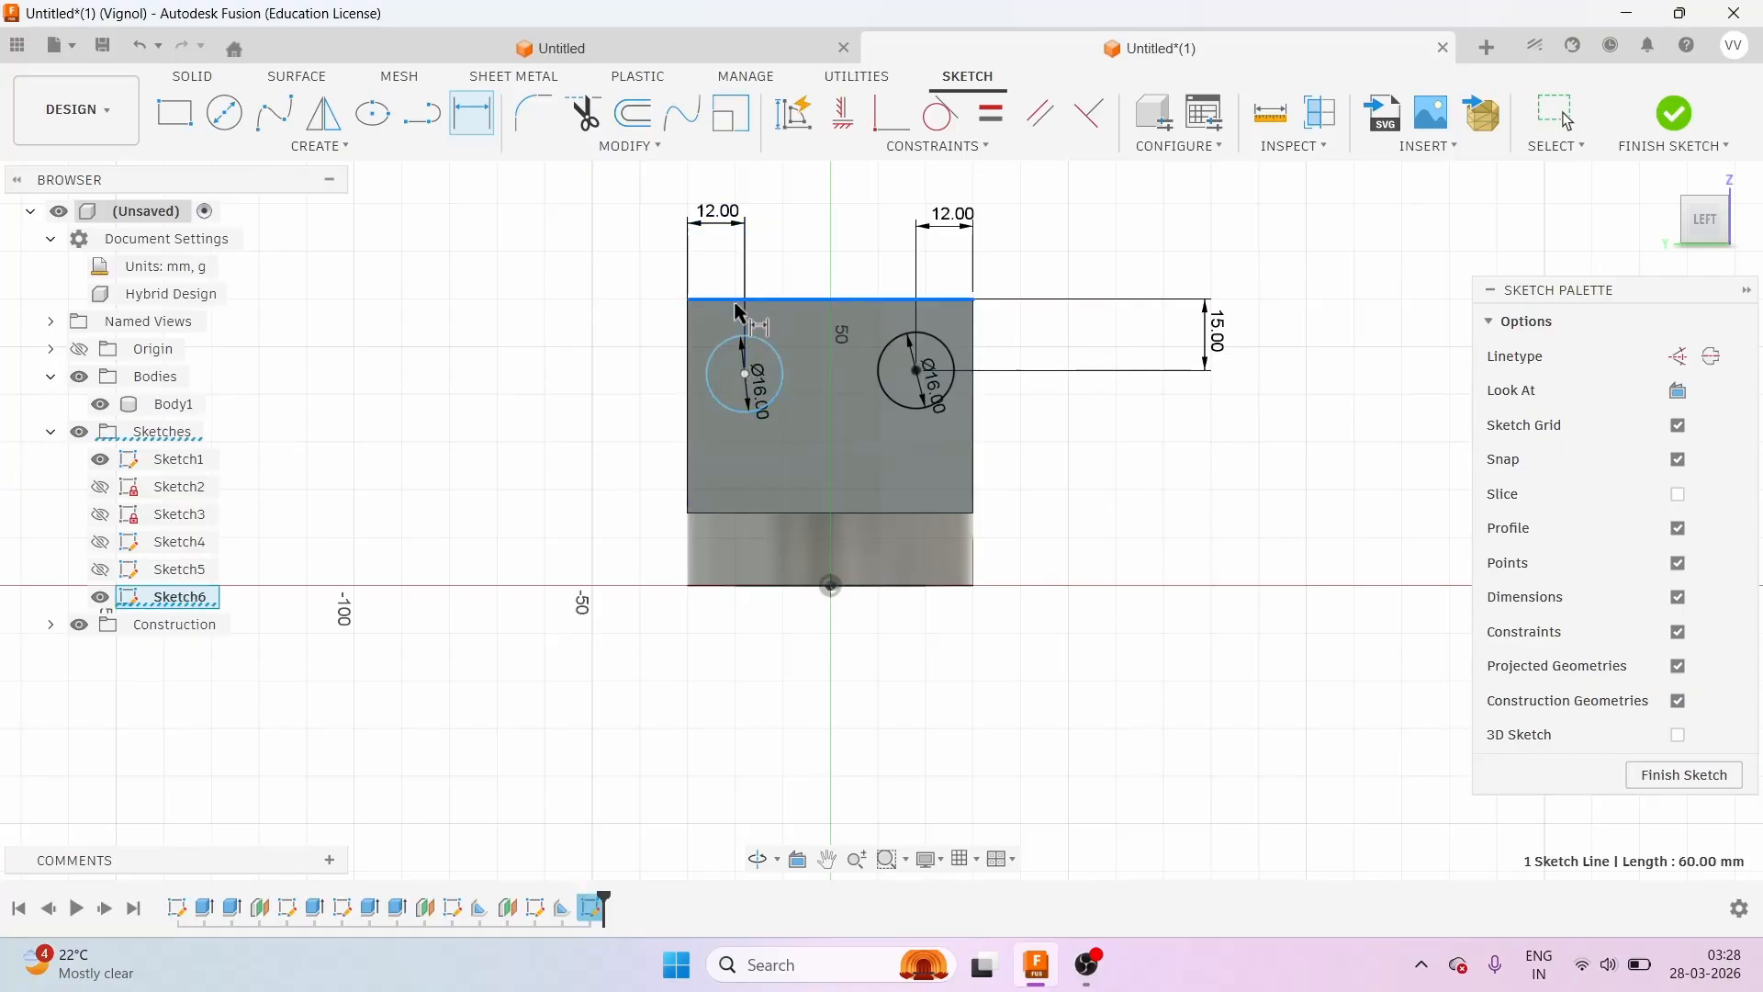
click(745, 373)
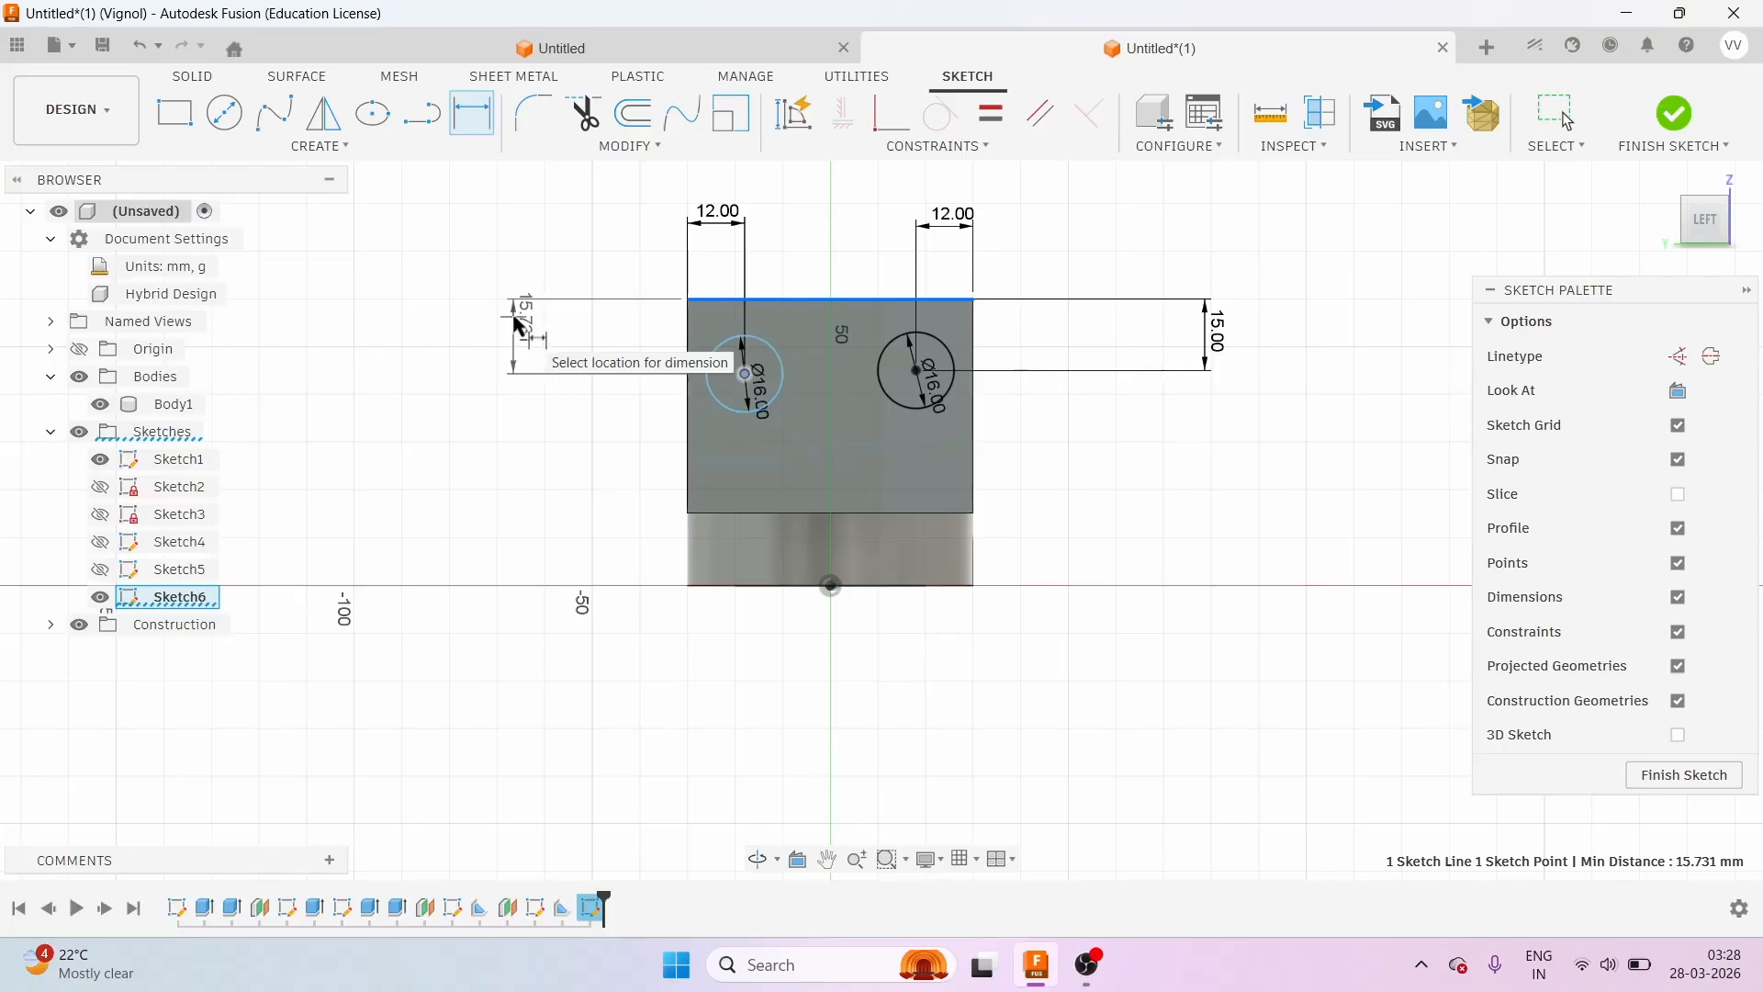
click(517, 321)
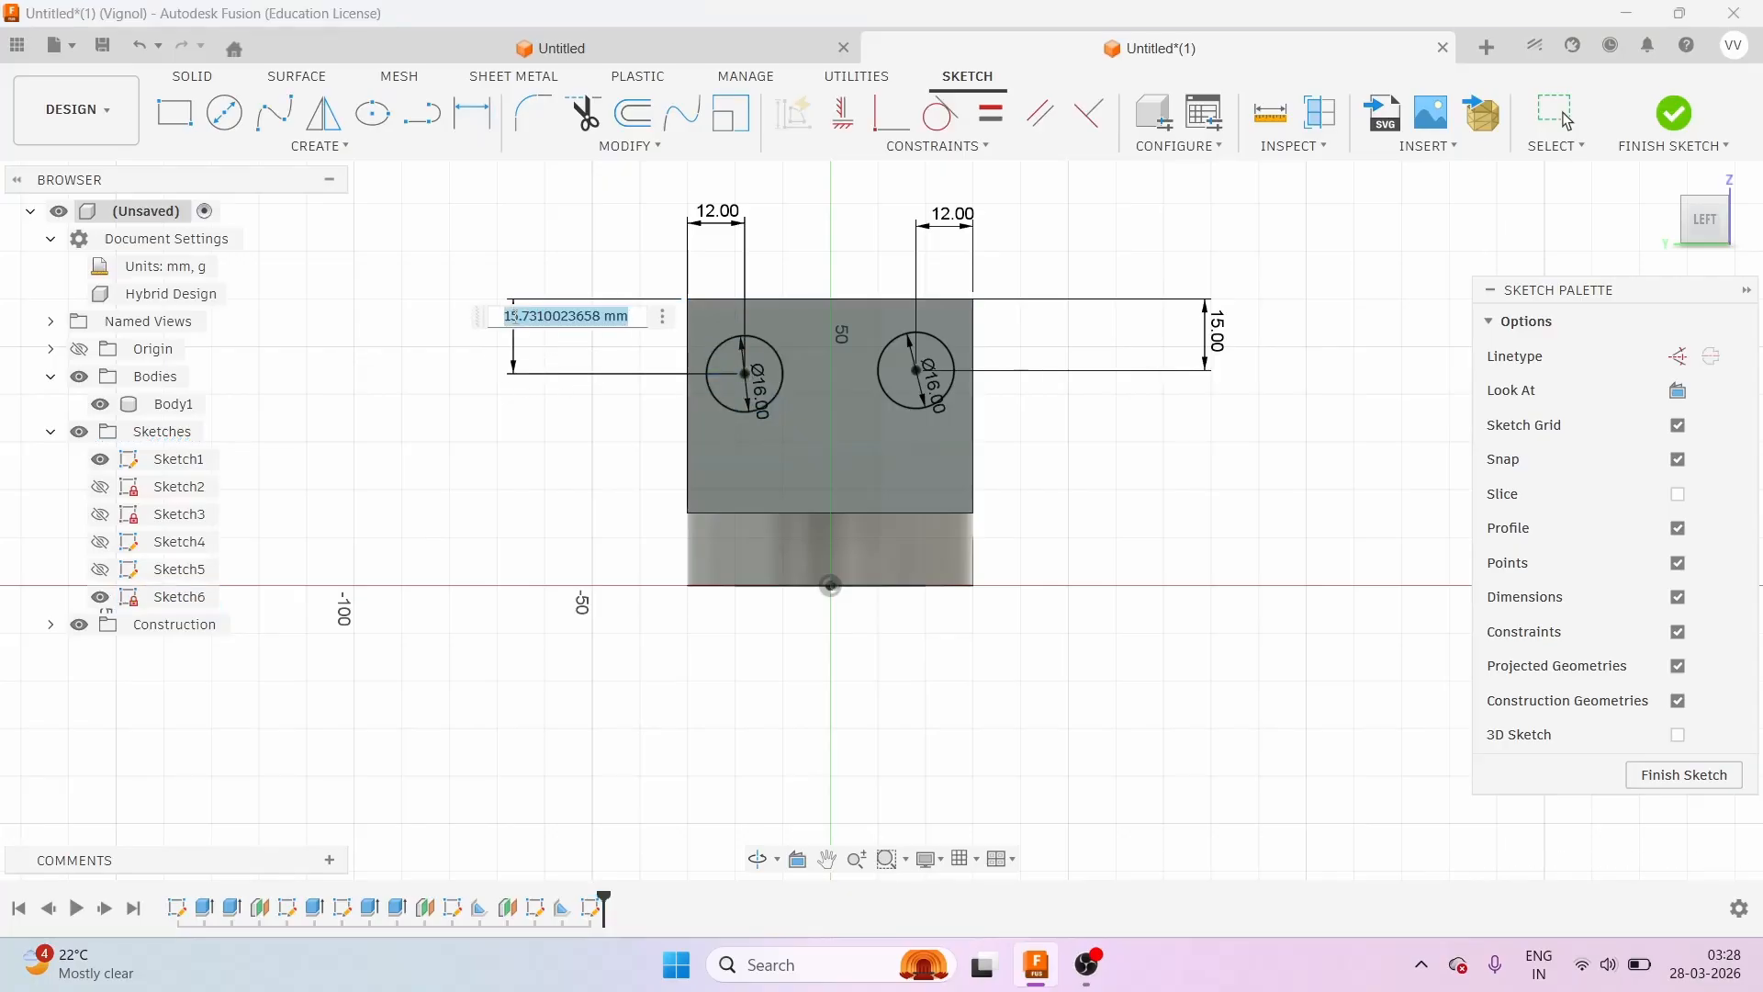
text(1)
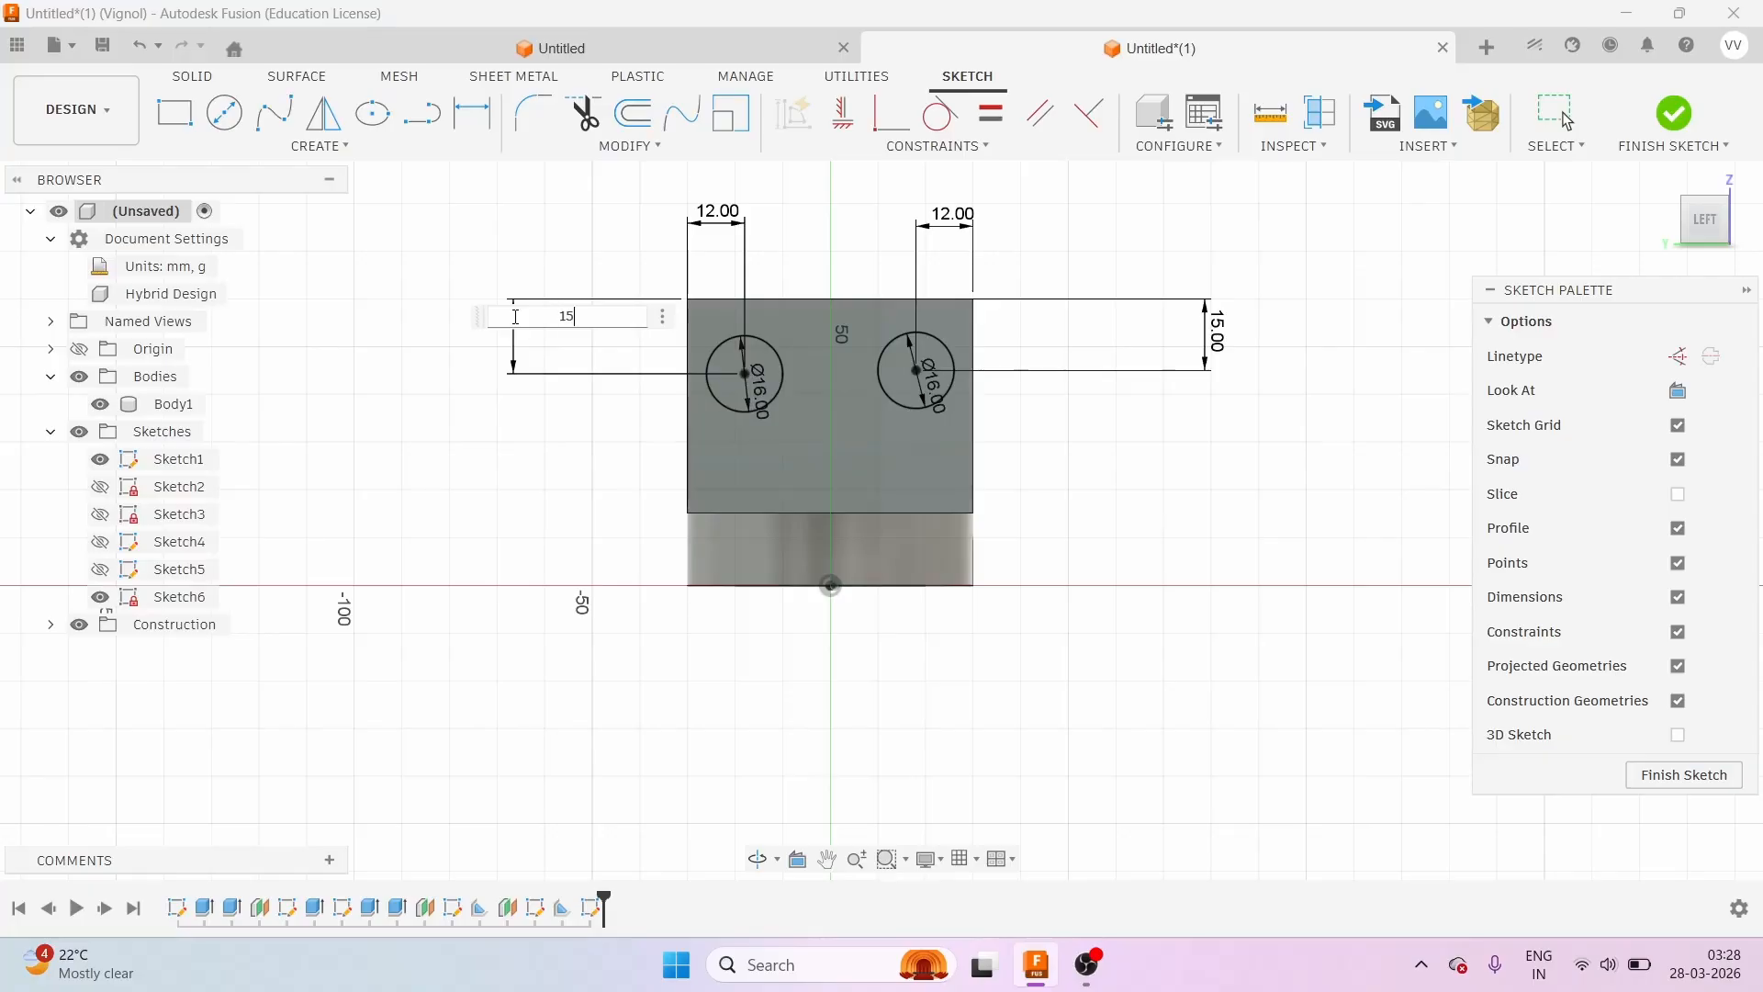
text(5)
key(Return)
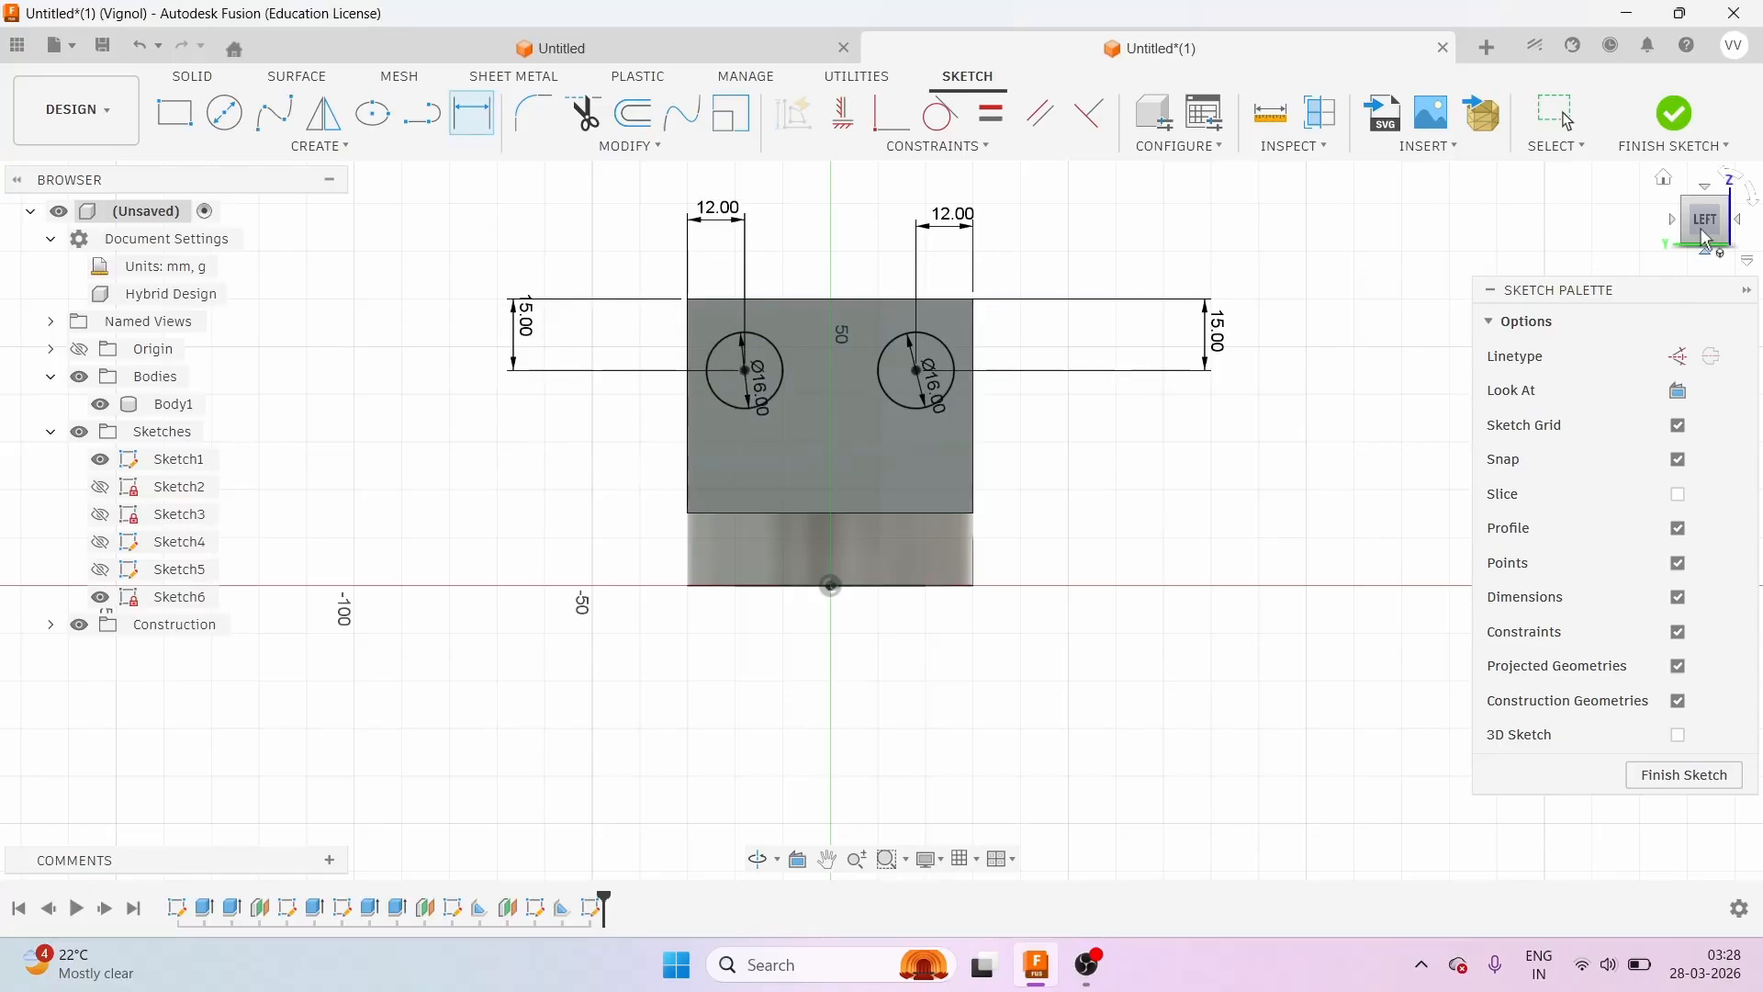
click(1674, 113)
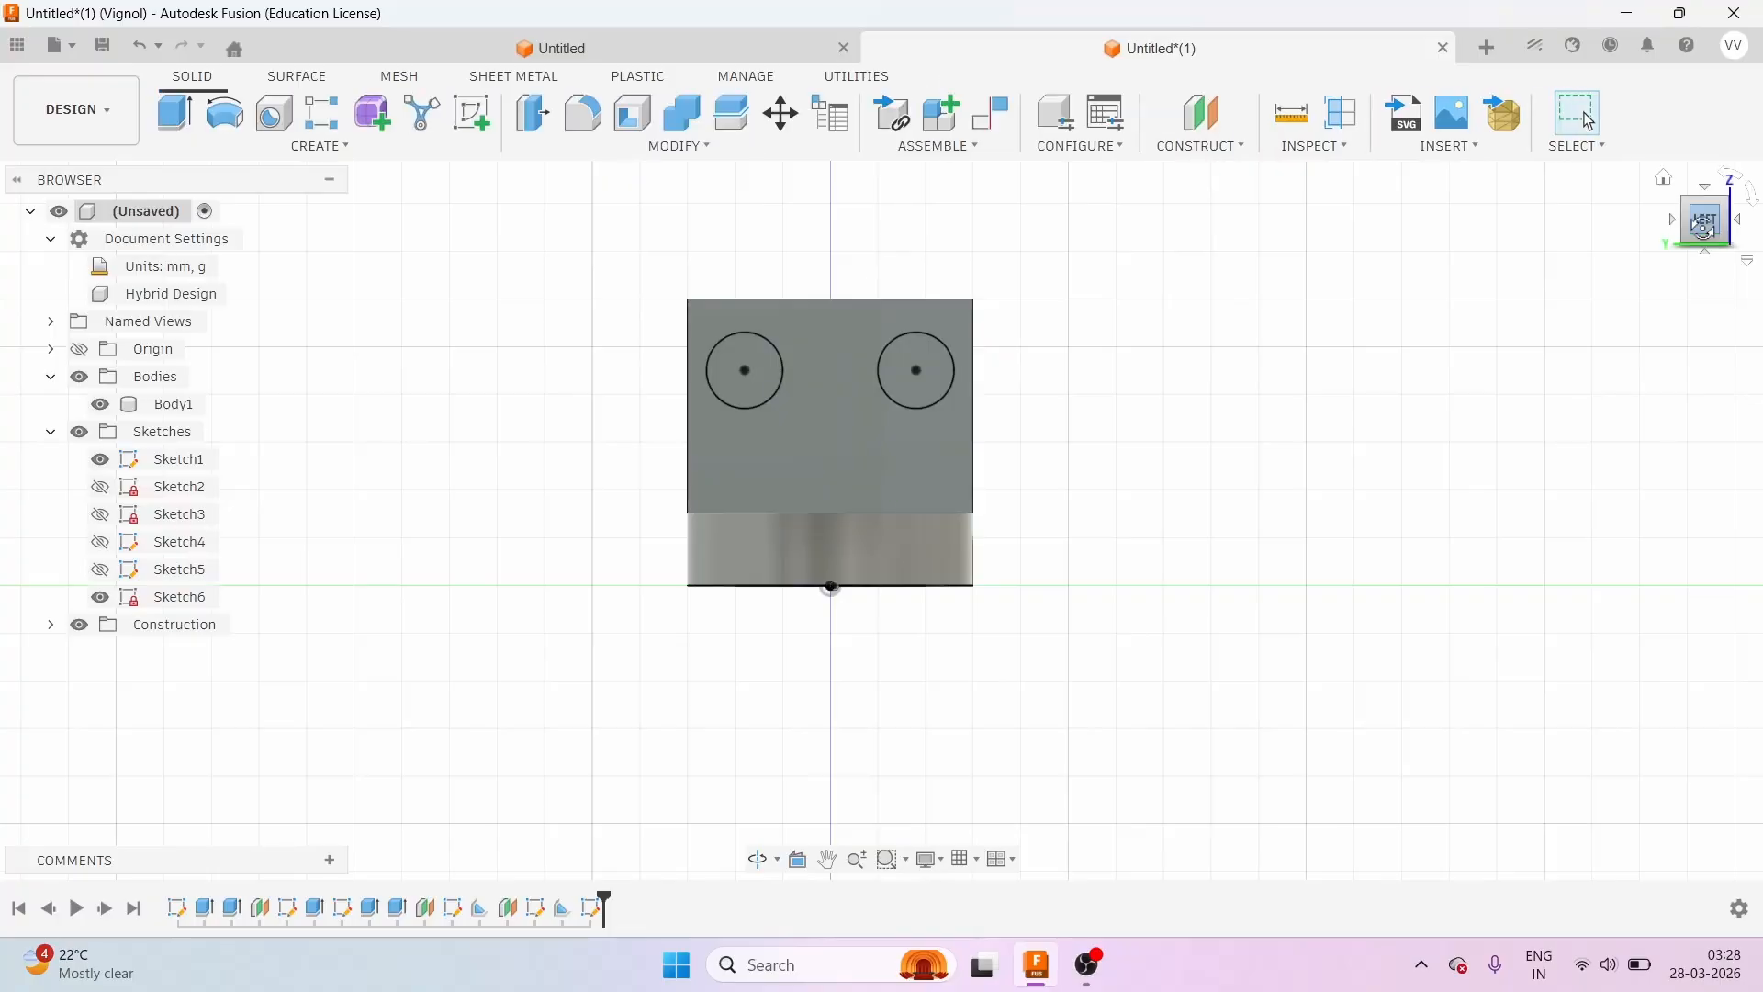
Extrude both 16 mm circles -20 mm as a cut to make two holes through the bracket plate.
click(1705, 228)
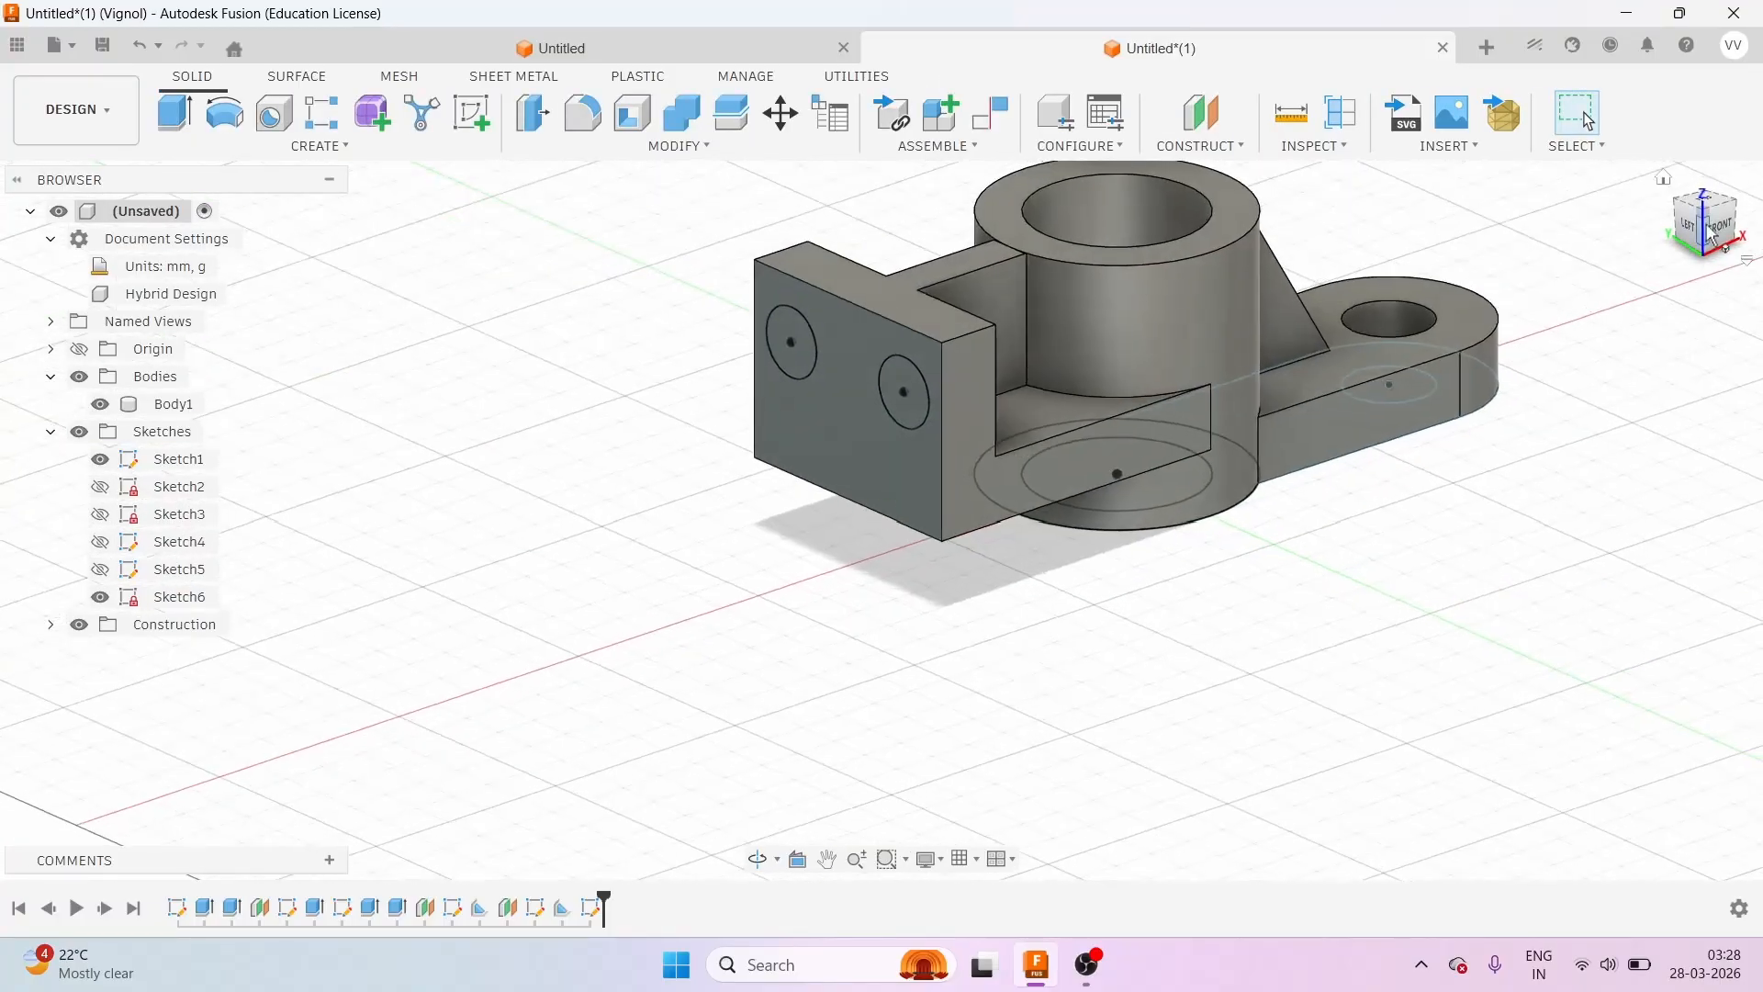
scroll(565, 565, down, 2)
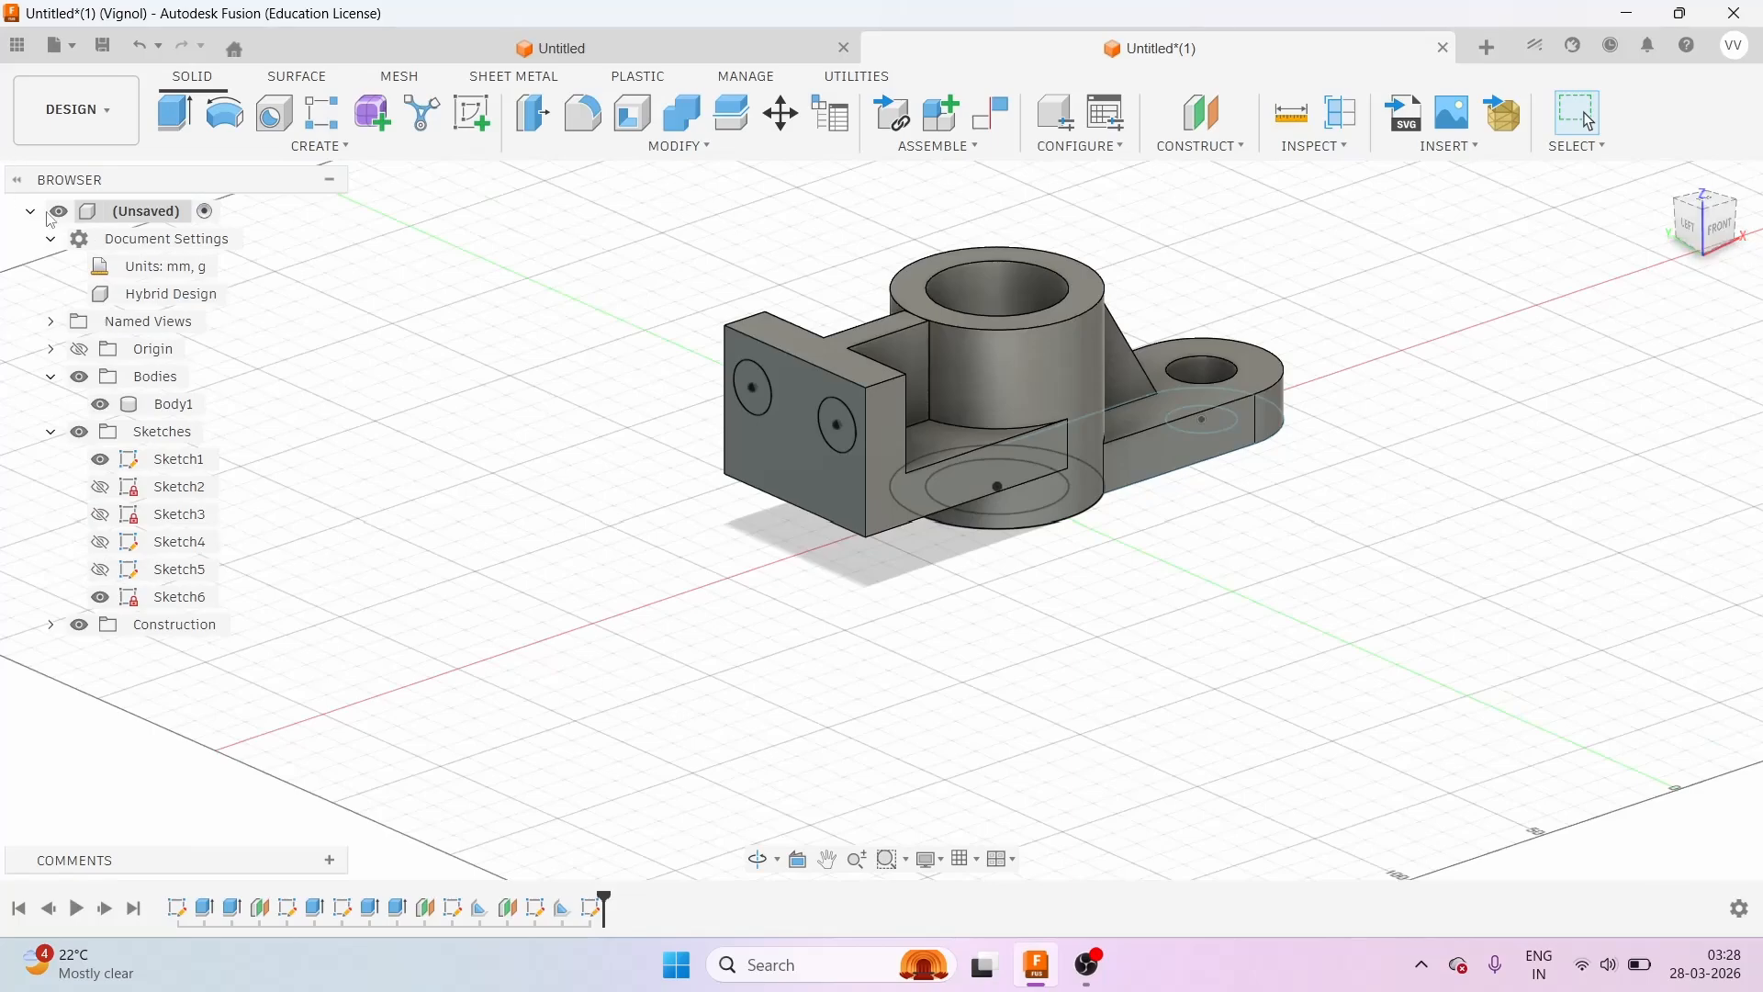
click(172, 109)
scroll(746, 427, up, 2)
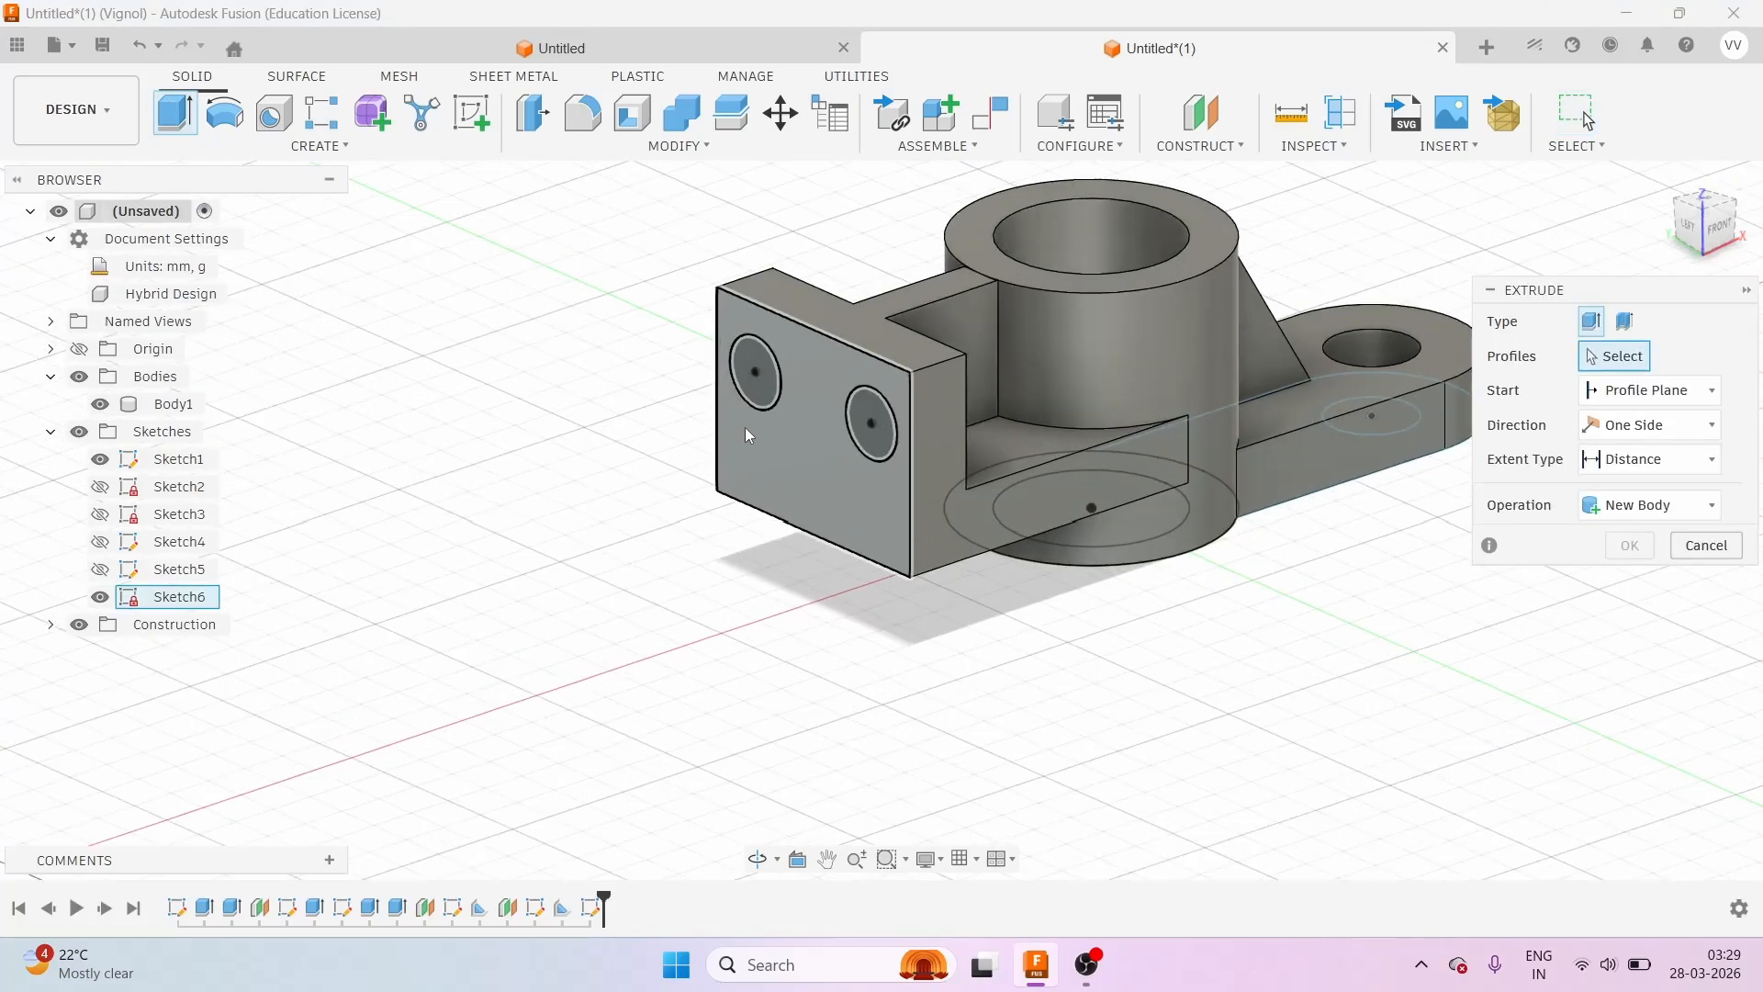
click(748, 380)
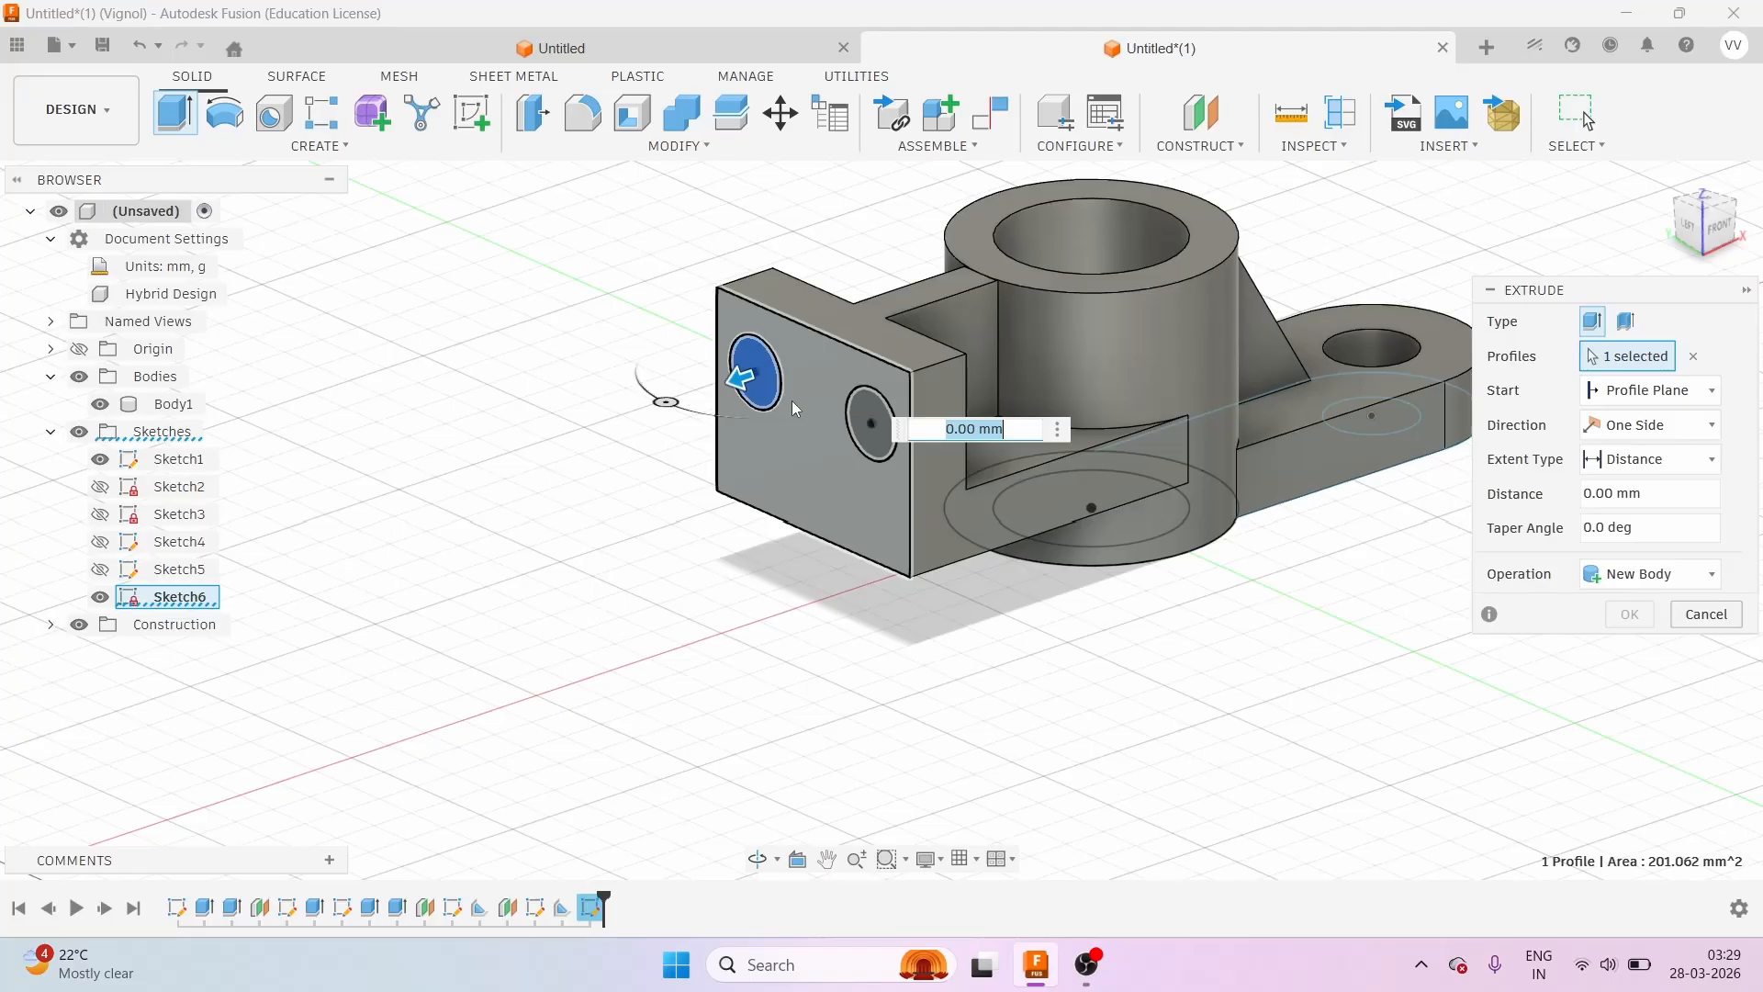
click(865, 430)
scroll(560, 518, down, 2)
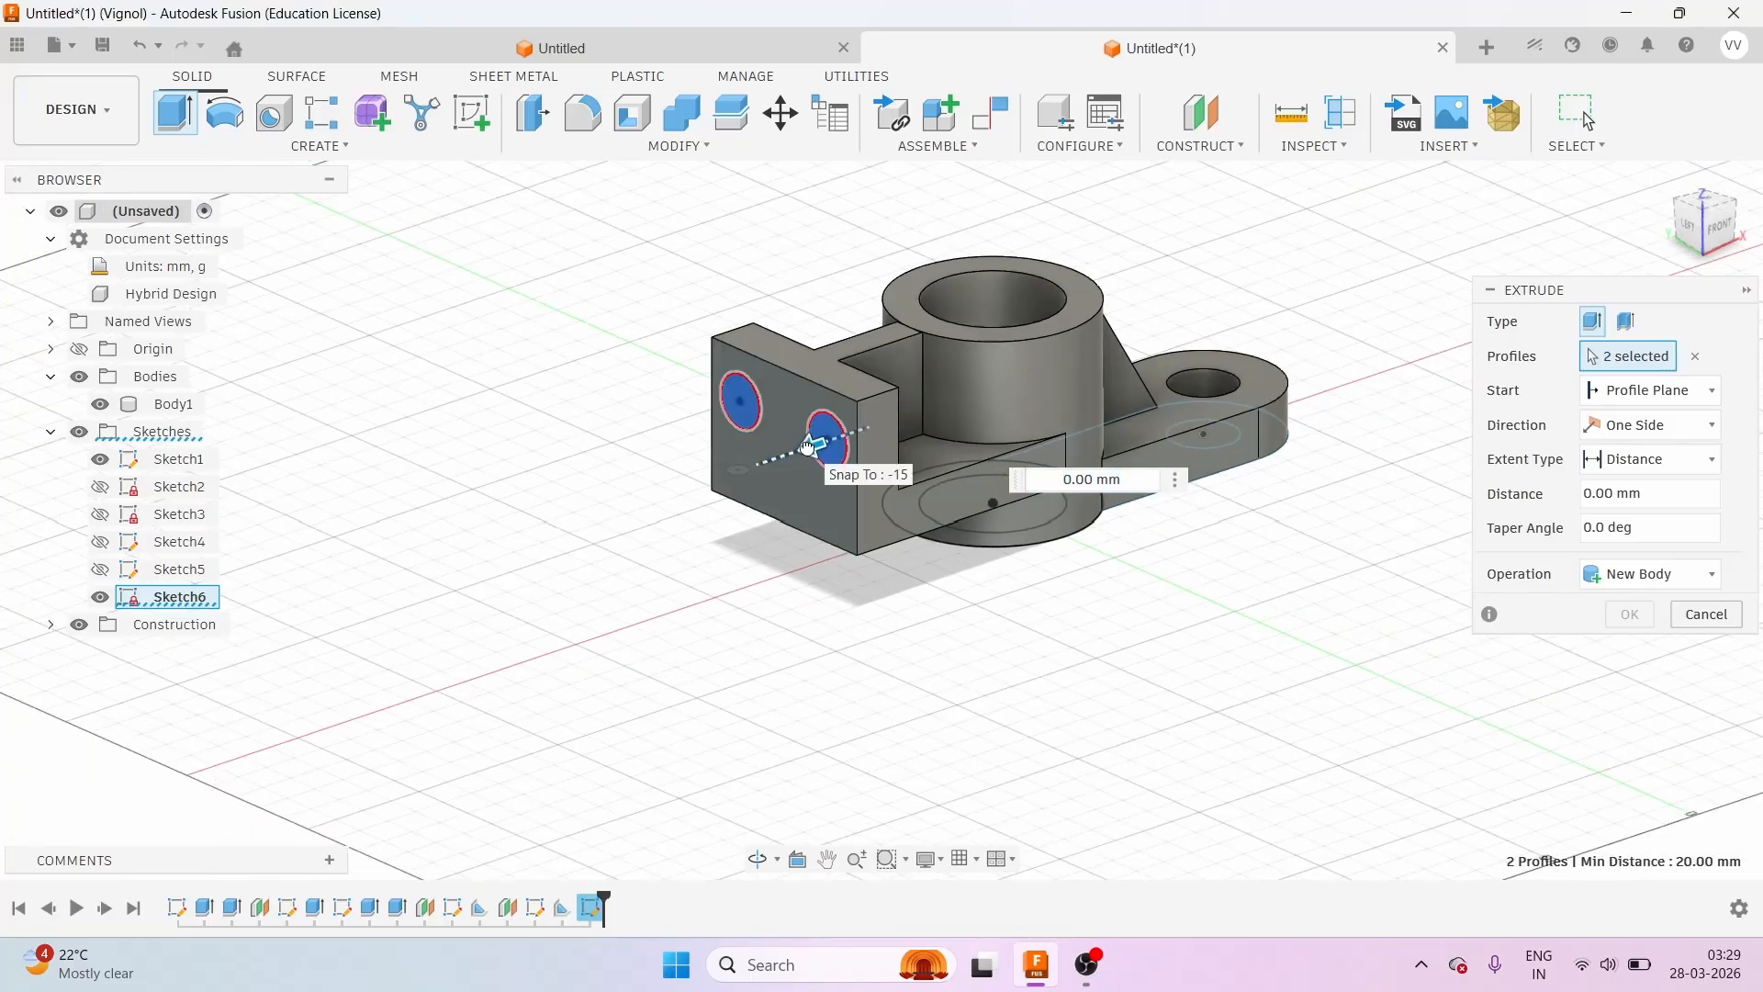
drag(811, 447, 841, 436)
drag(840, 437, 898, 416)
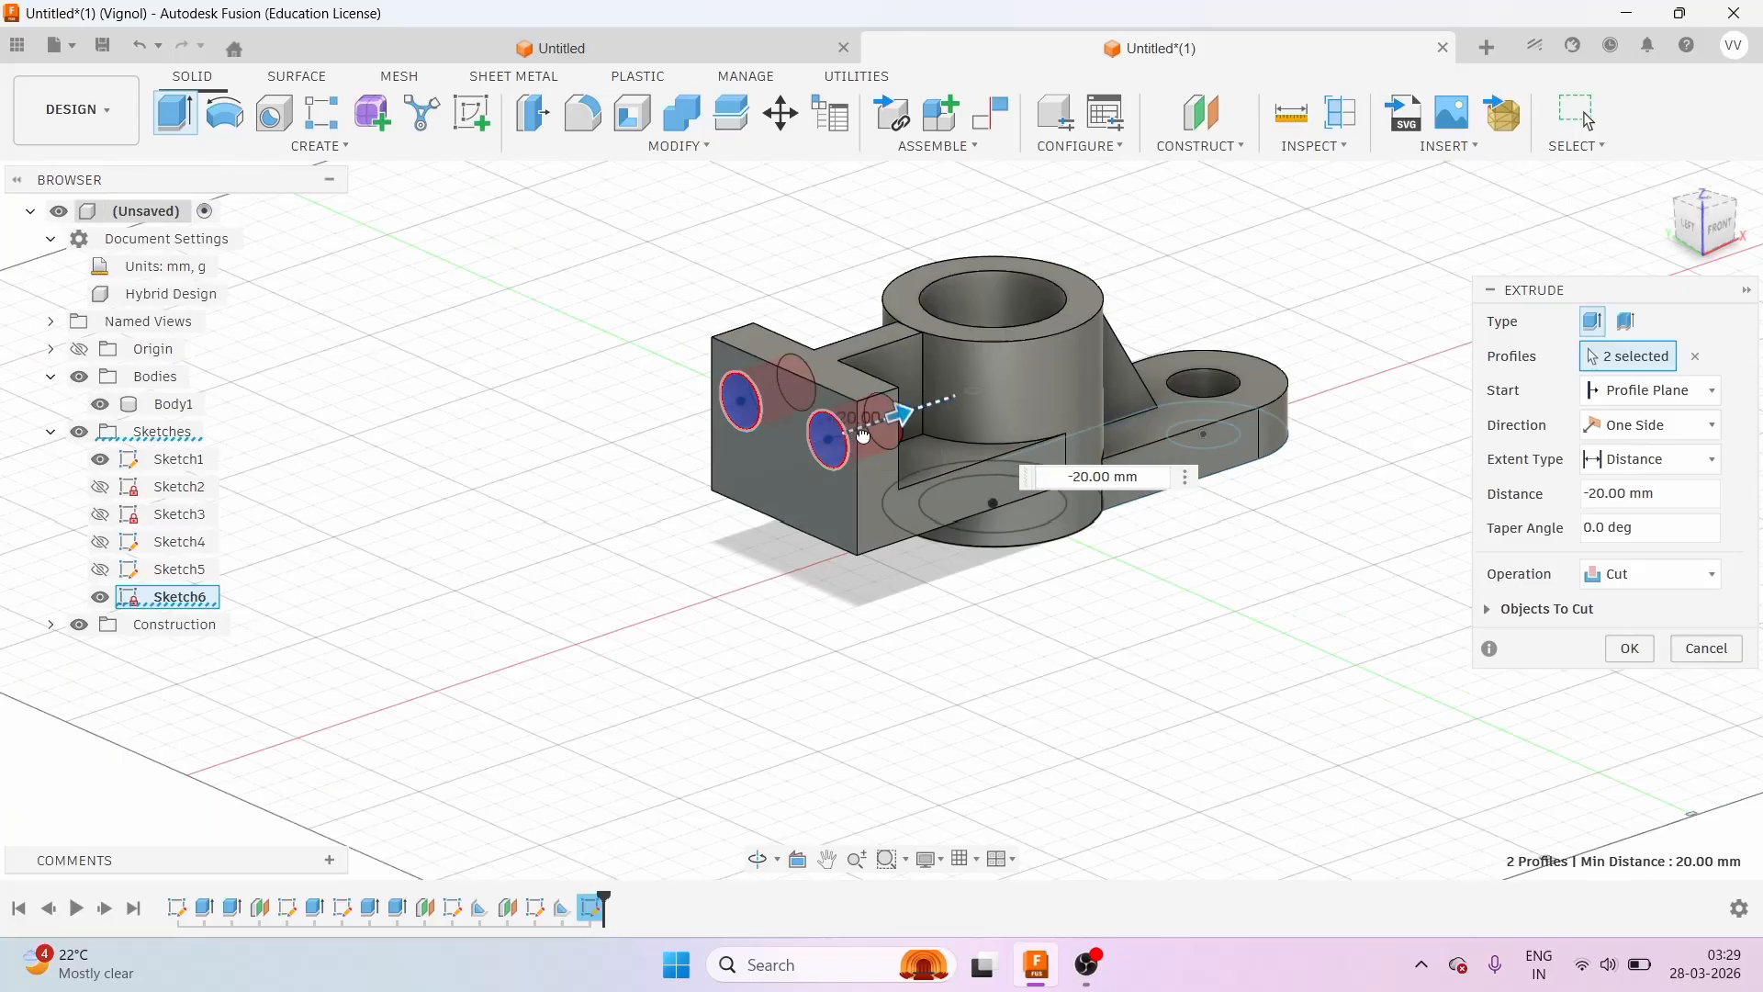
drag(1704, 247, 1687, 251)
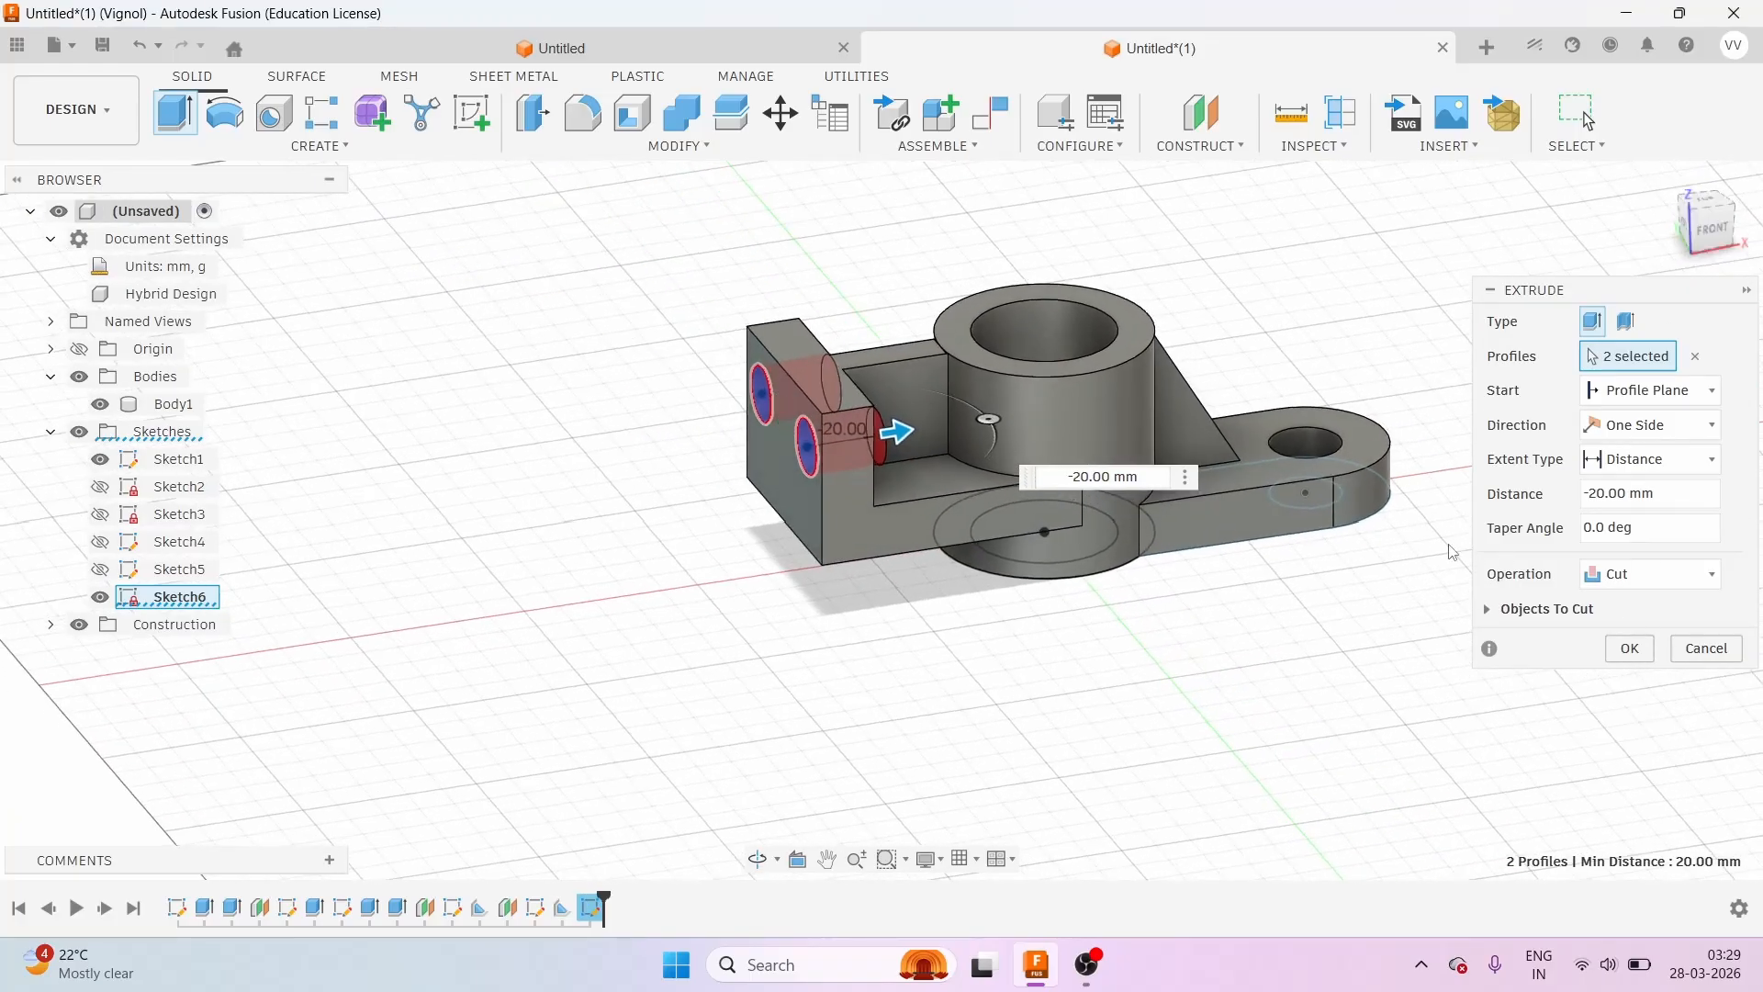
click(1630, 648)
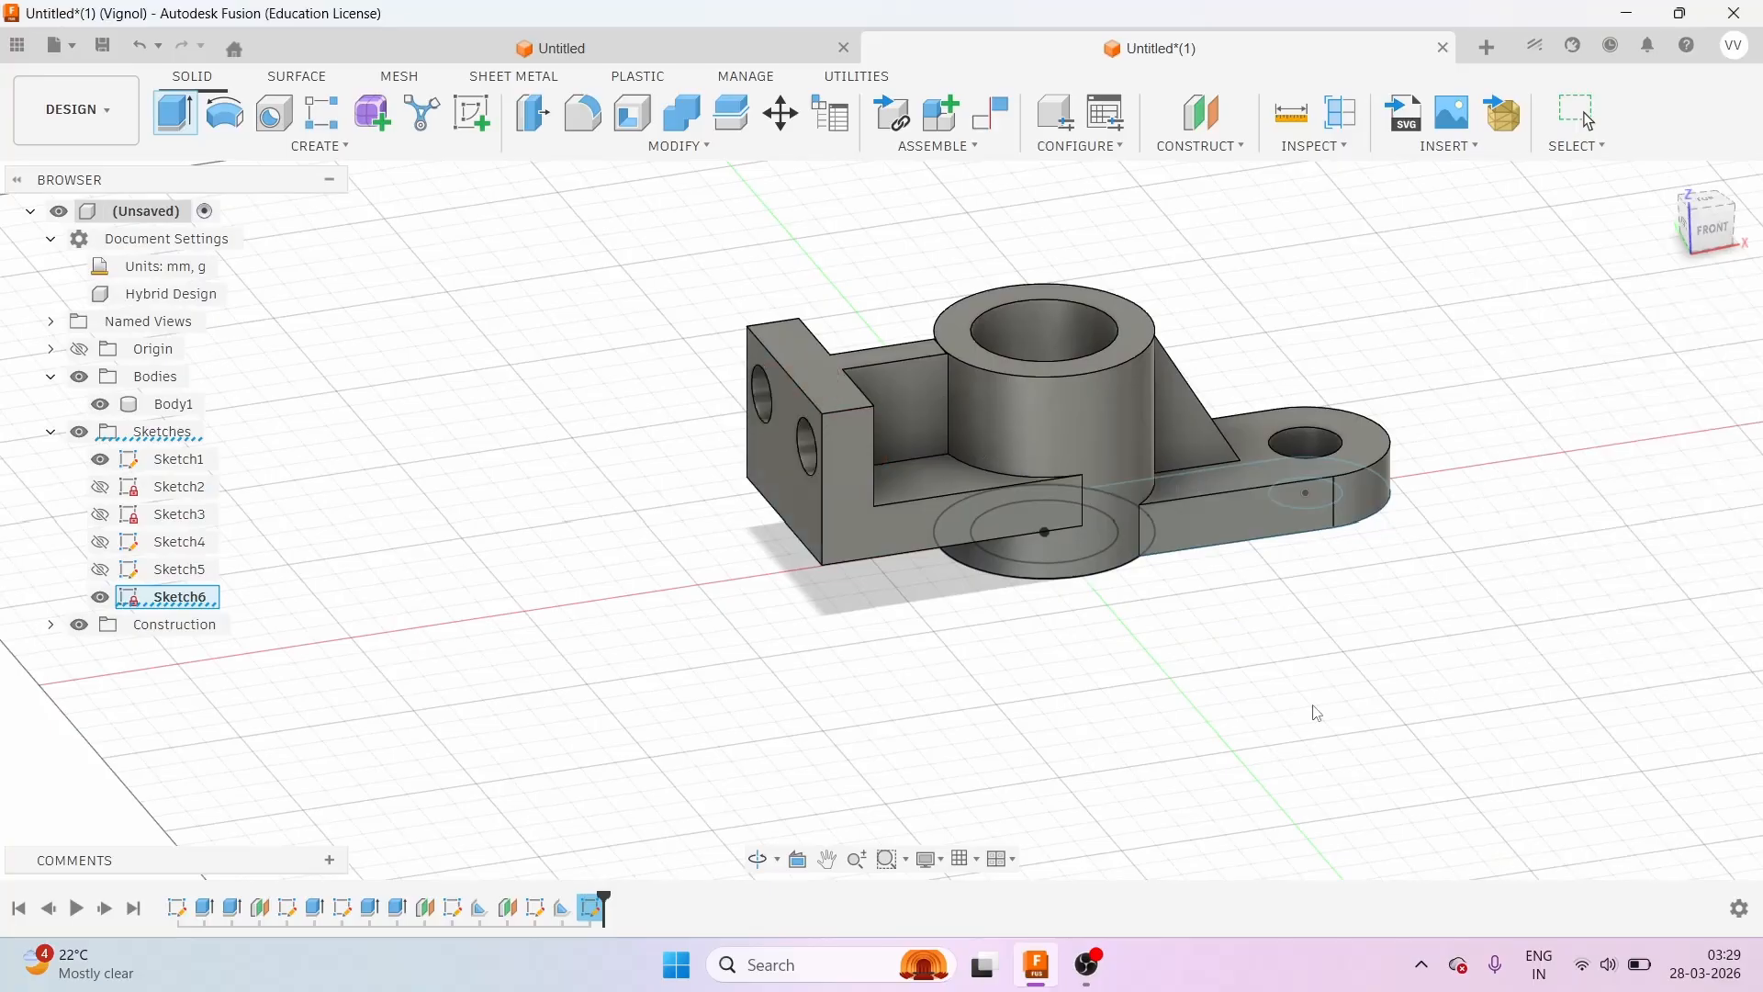
scroll(771, 602, down, 3)
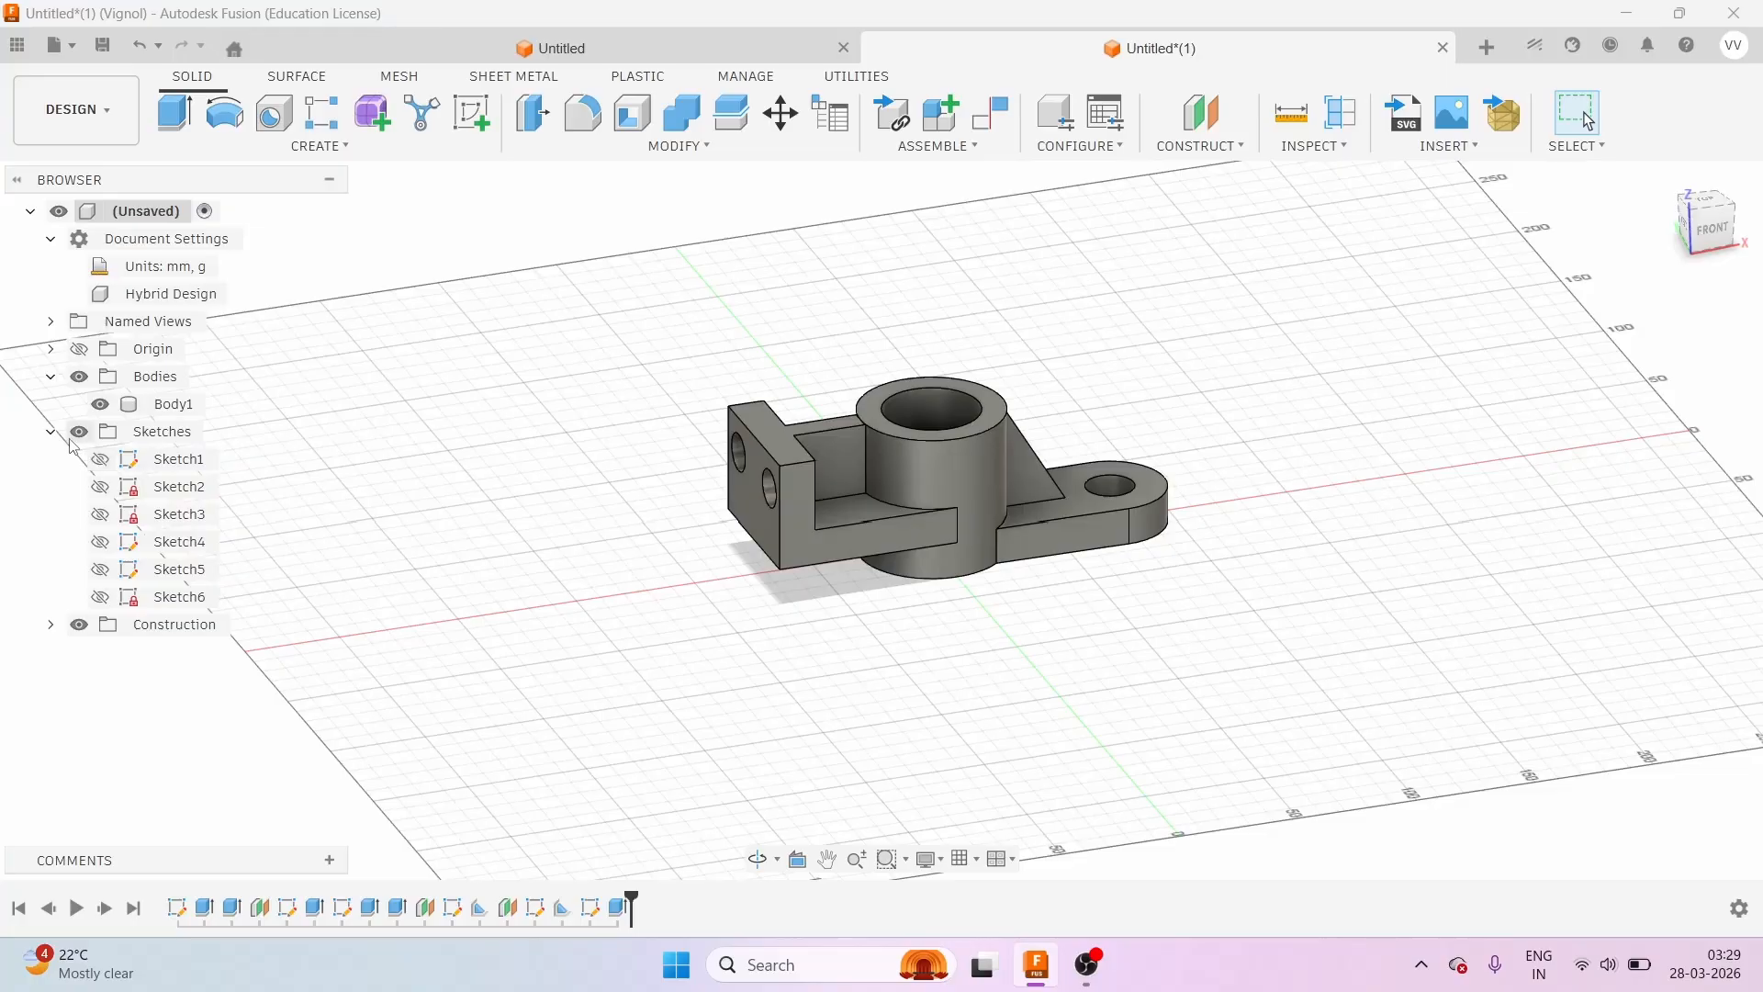
scroll(597, 520, down, 3)
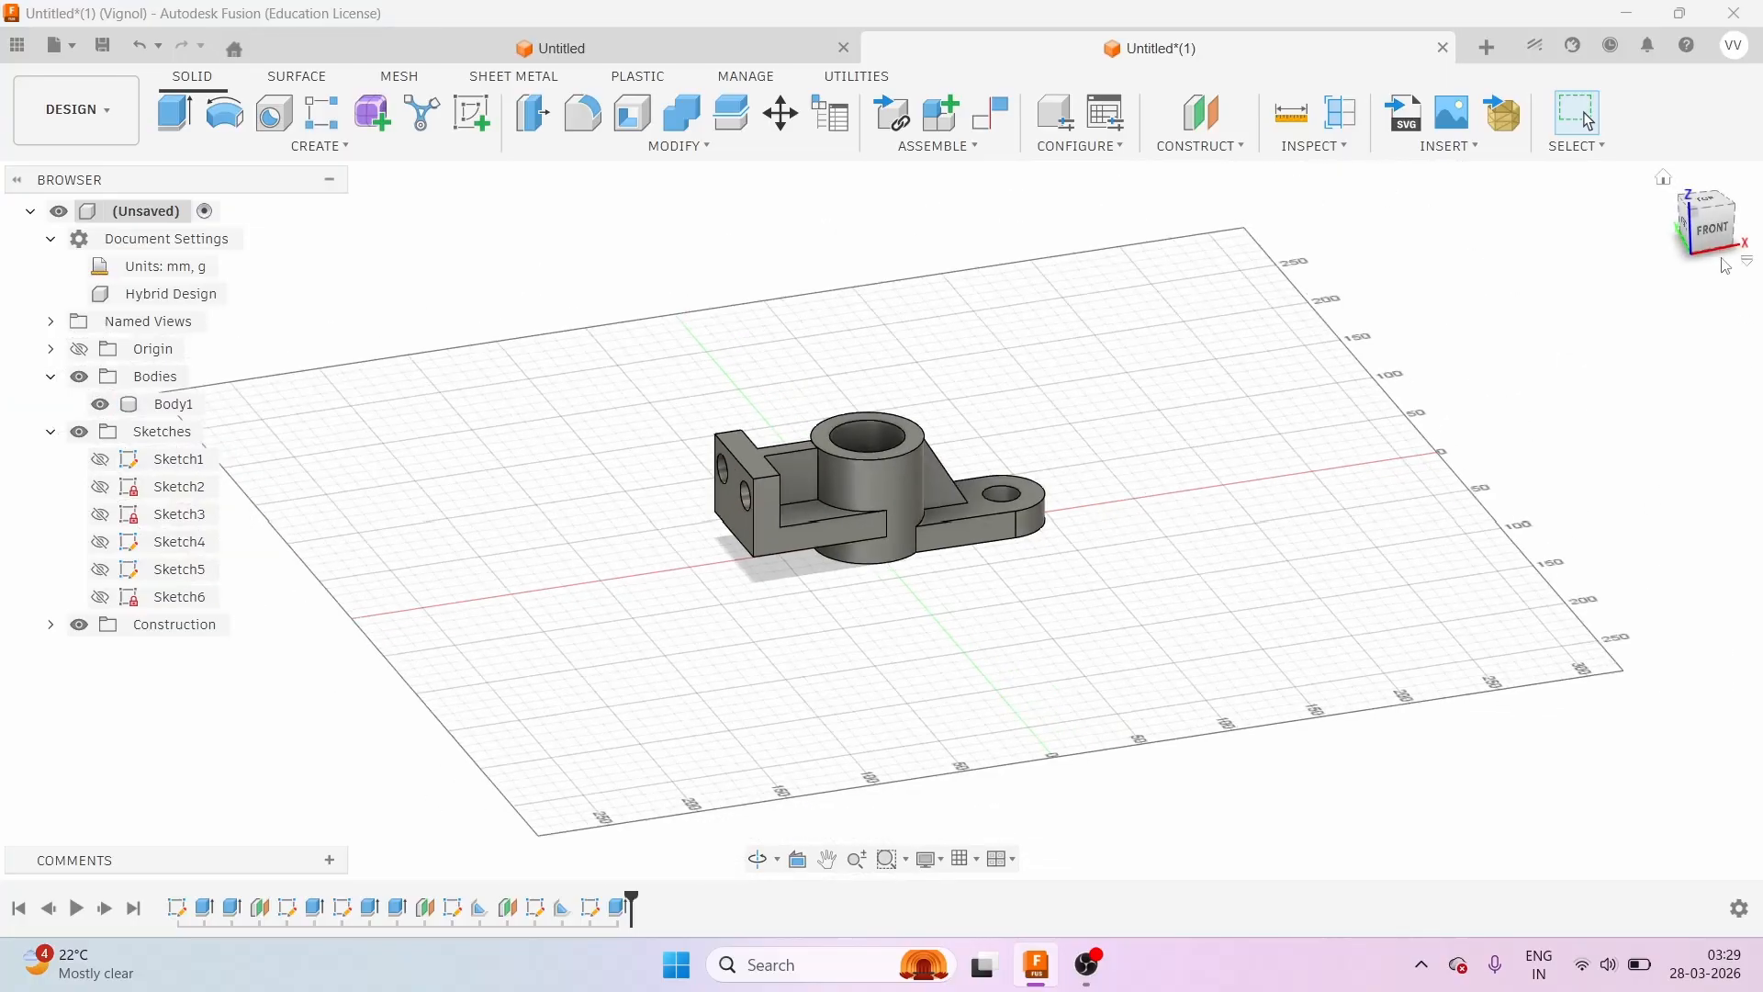
mouse_move(1708, 222)
mouse_down()
mouse_move(1715, 274)
mouse_move(1688, 283)
mouse_move(1667, 244)
mouse_move(1705, 184)
mouse_up()
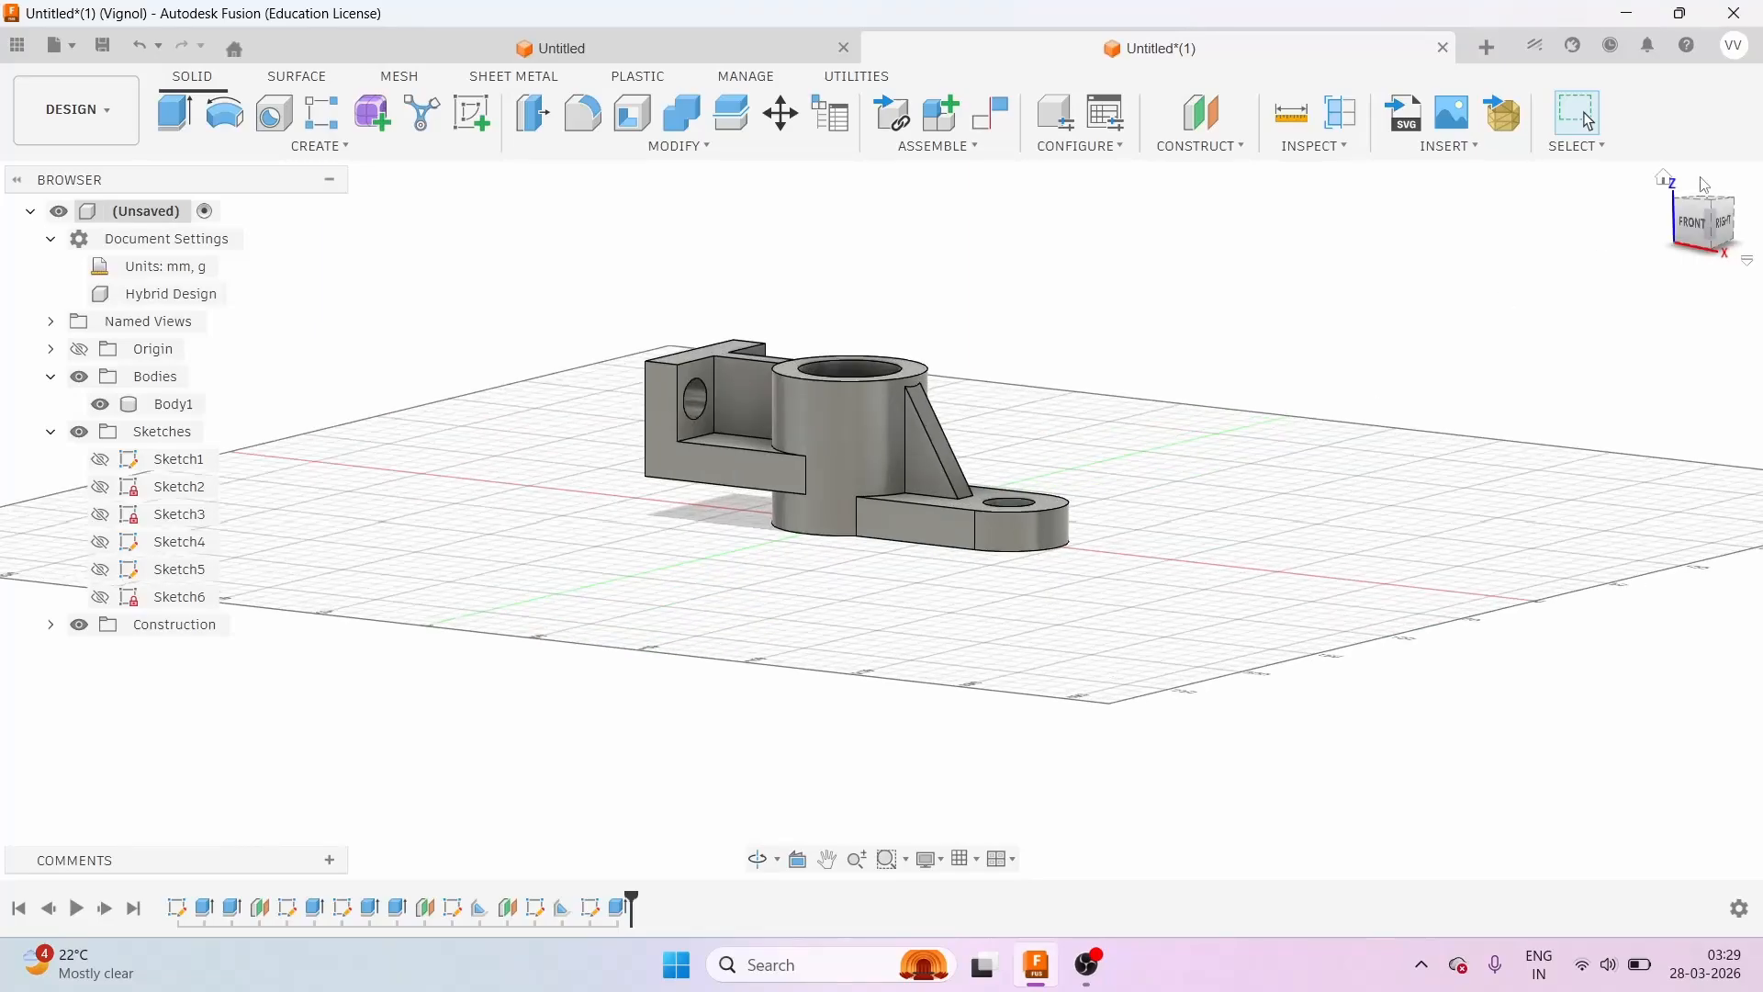
click(1663, 180)
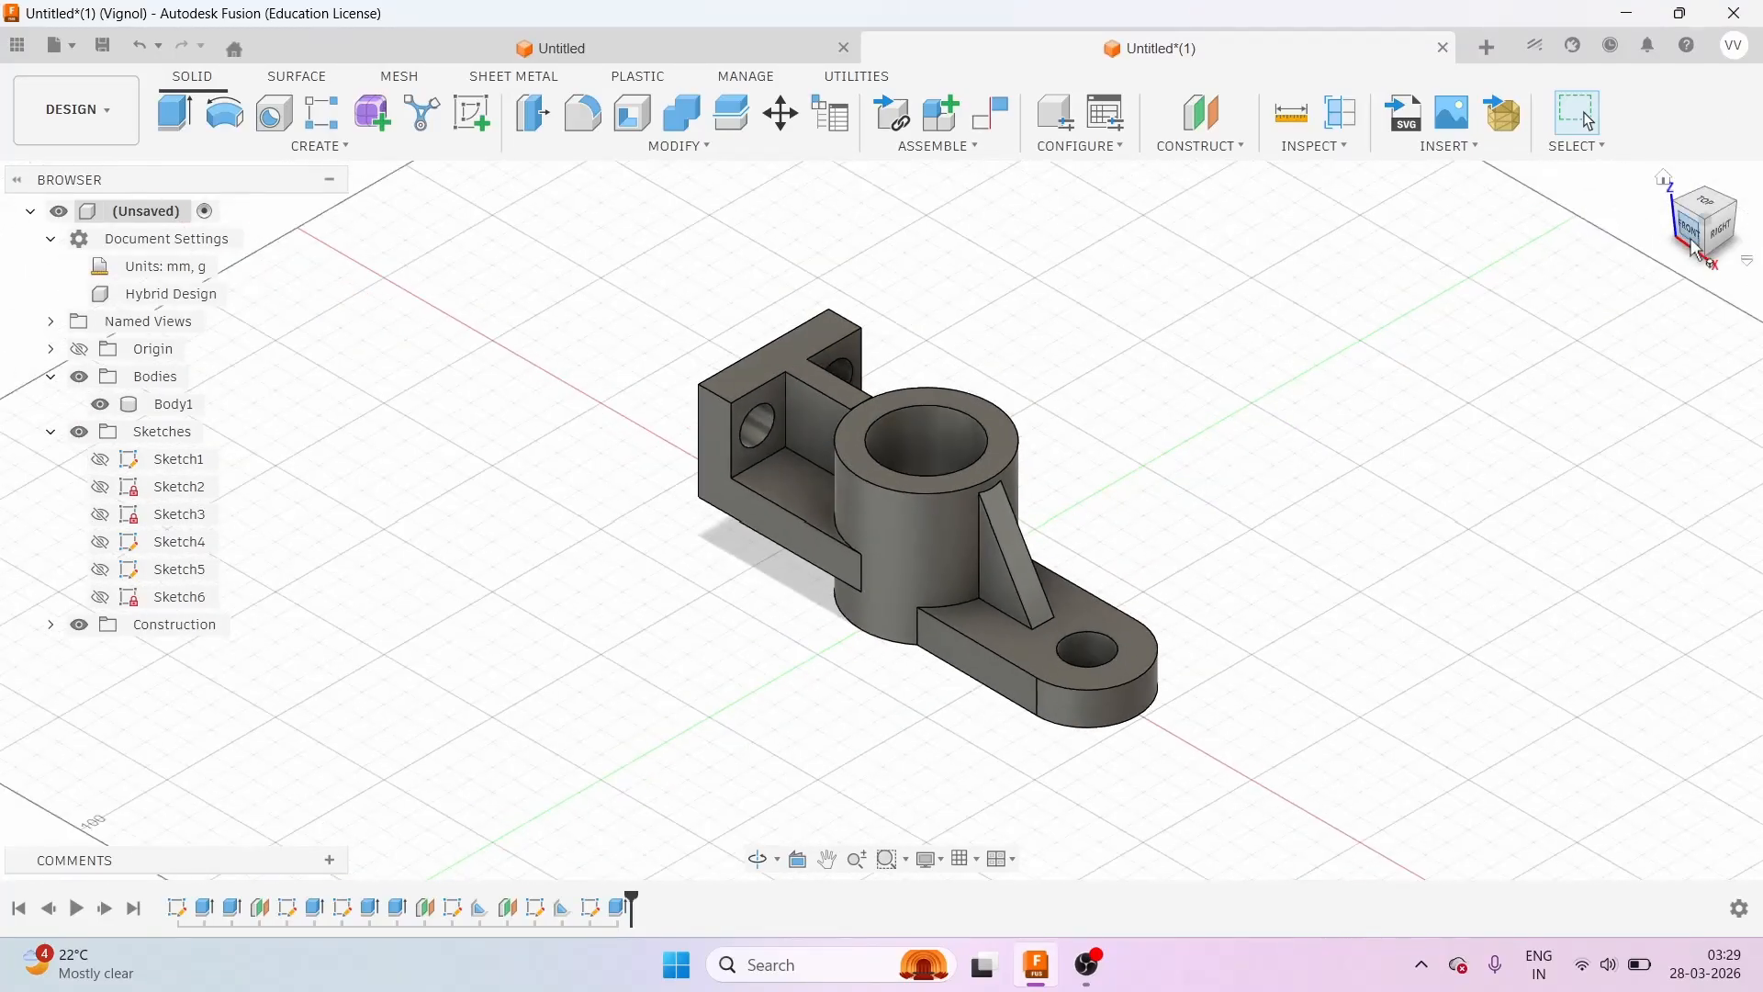
mouse_move(1696, 237)
mouse_down()
mouse_move(1748, 196)
mouse_move(1722, 268)
mouse_move(1744, 204)
mouse_move(1732, 257)
mouse_move(1706, 261)
mouse_move(1673, 207)
mouse_move(1708, 249)
mouse_move(1736, 216)
mouse_move(1733, 263)
mouse_move(1758, 220)
mouse_move(1761, 258)
mouse_move(1712, 236)
mouse_up()
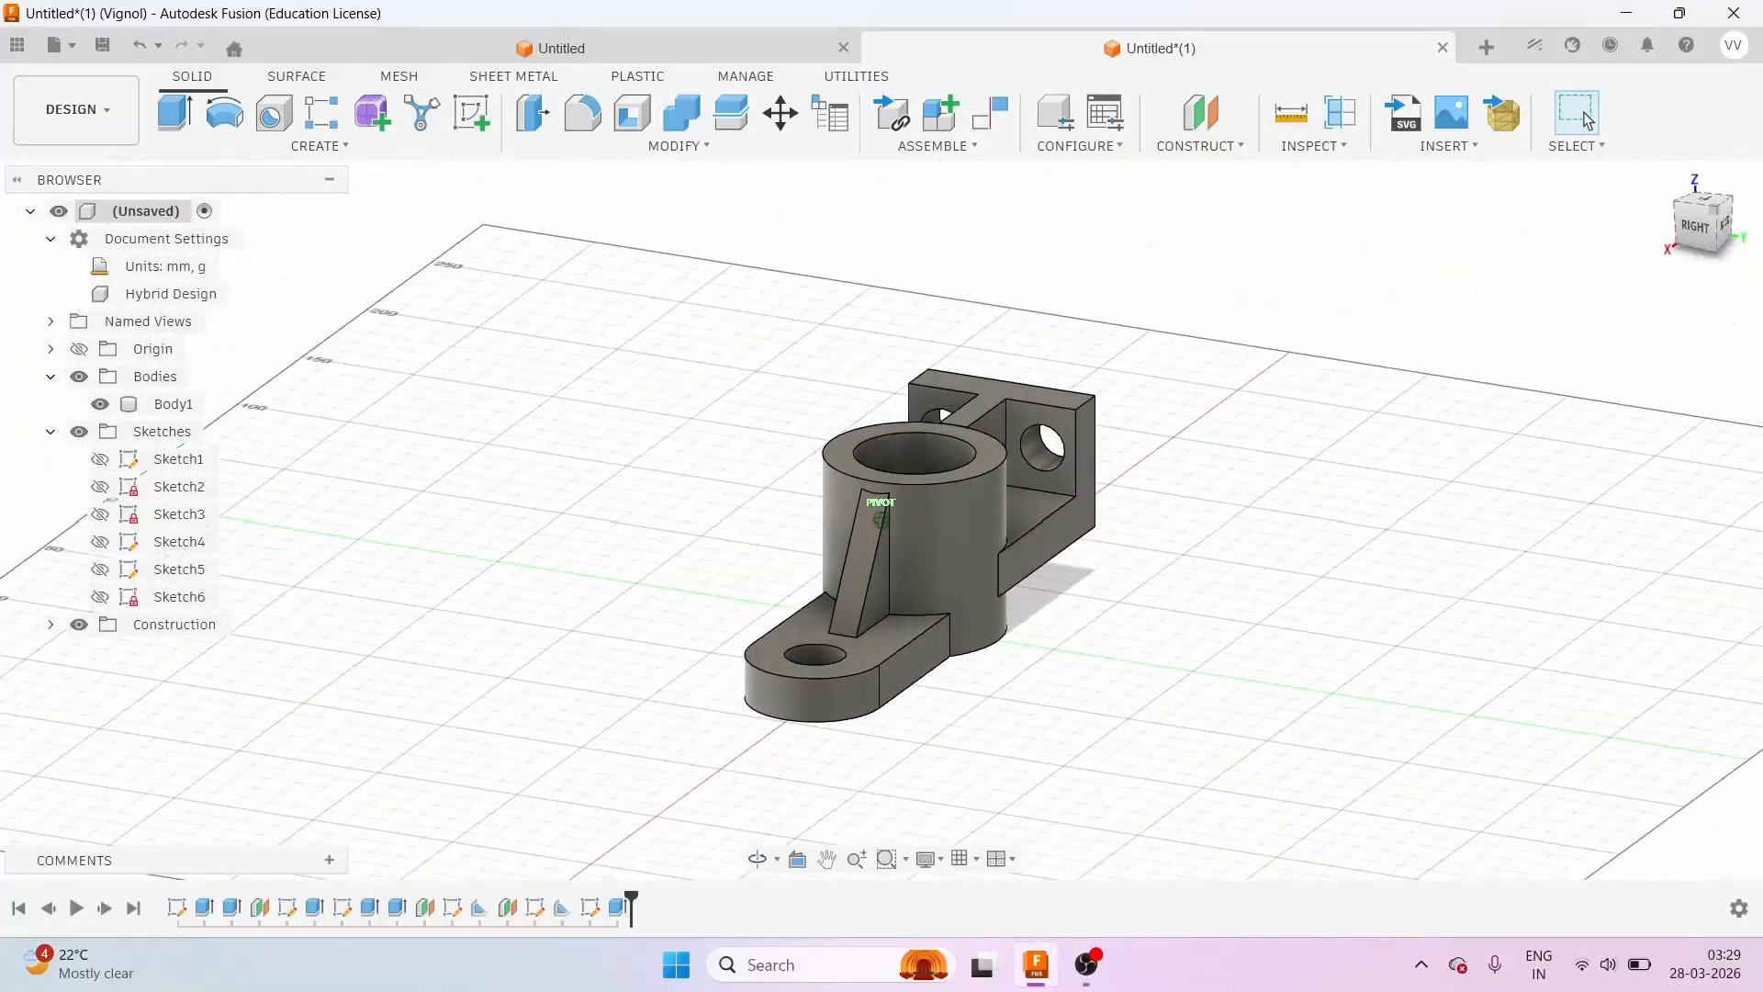